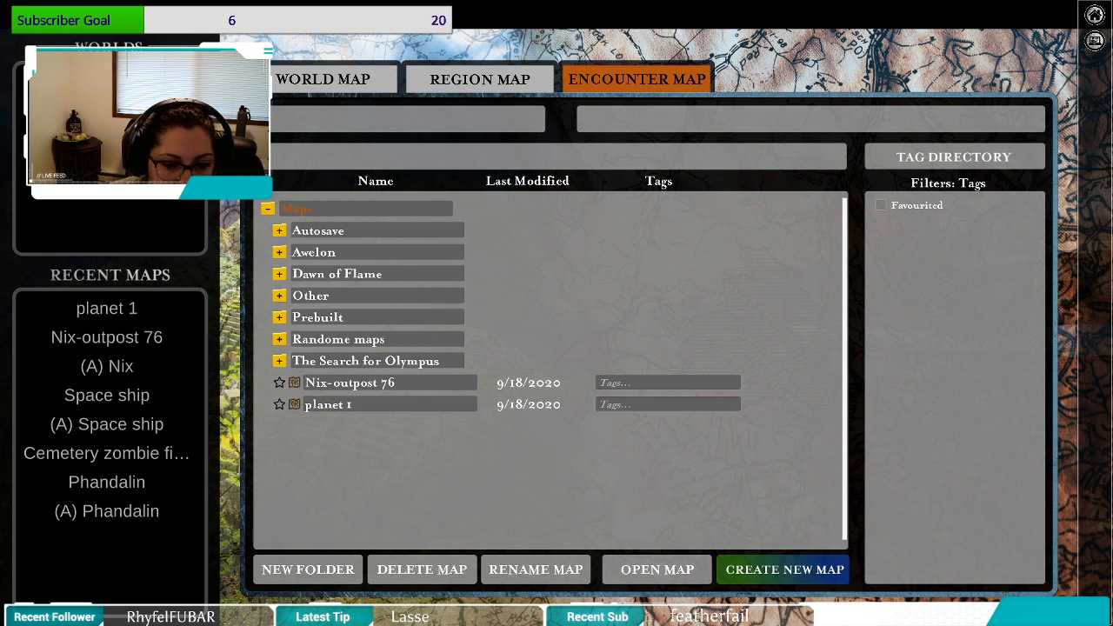
Open the saved encounter map planet 1.
click(824, 570)
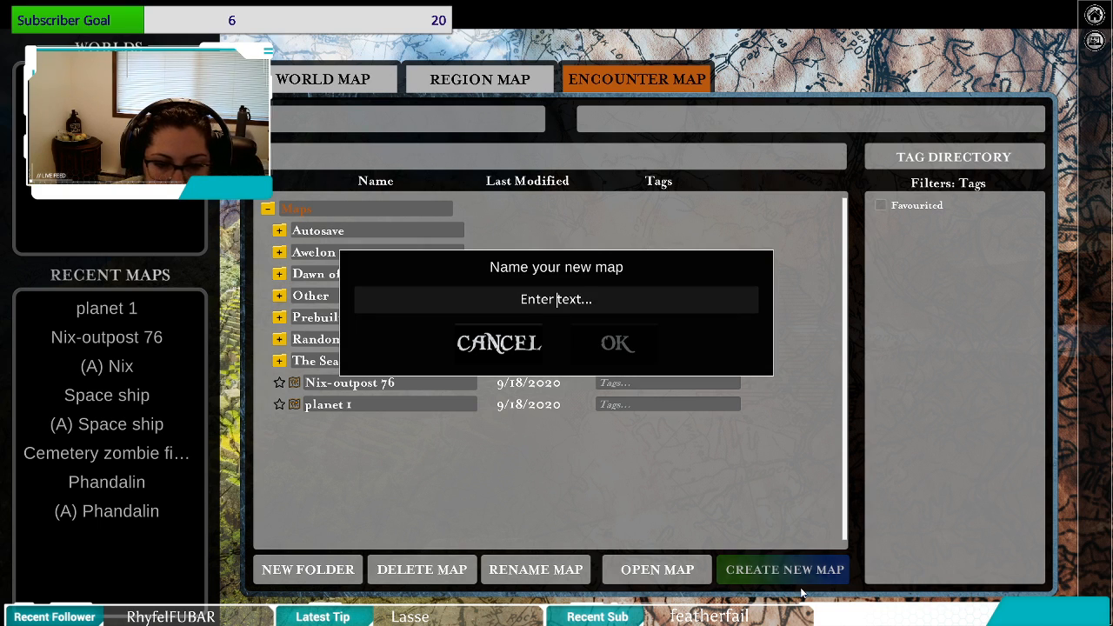
click(518, 344)
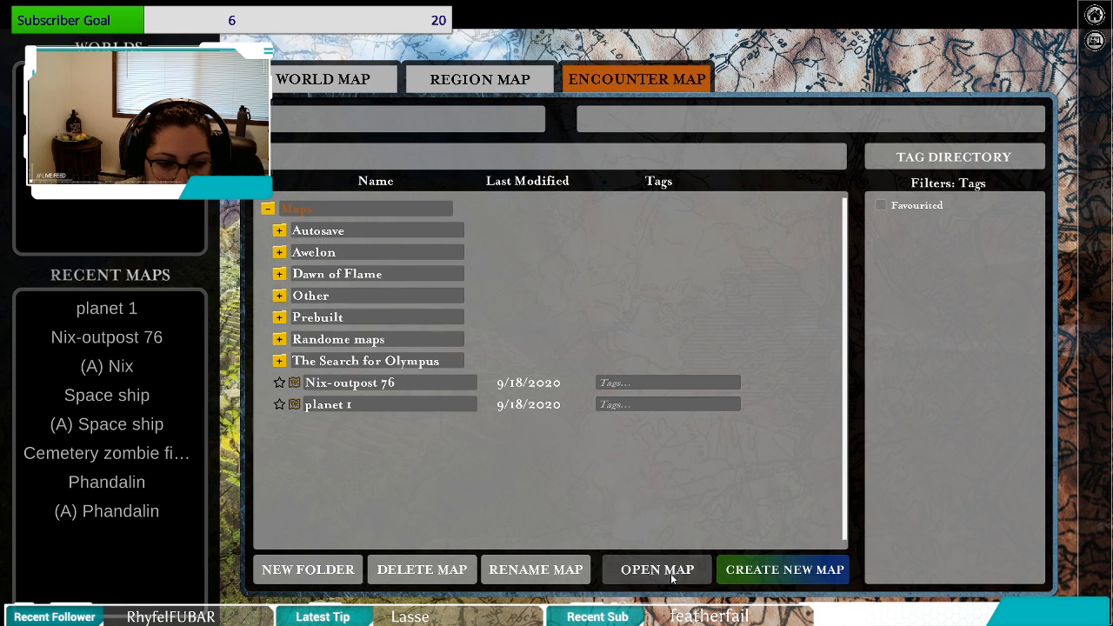
click(671, 571)
scroll(464, 400, up, 3)
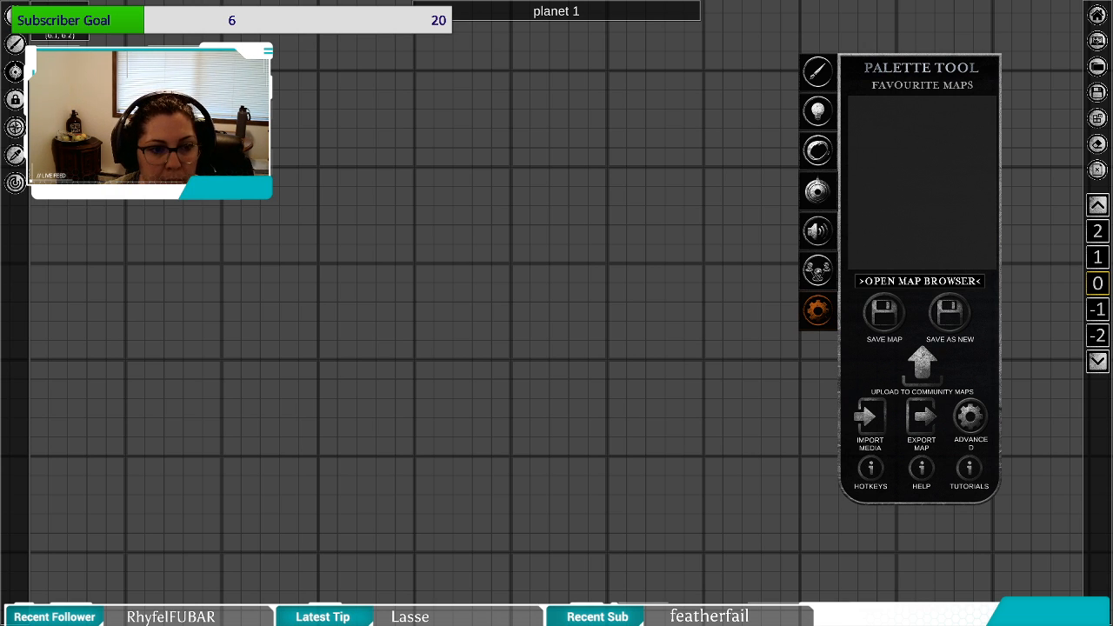
scroll(484, 372, down, 5)
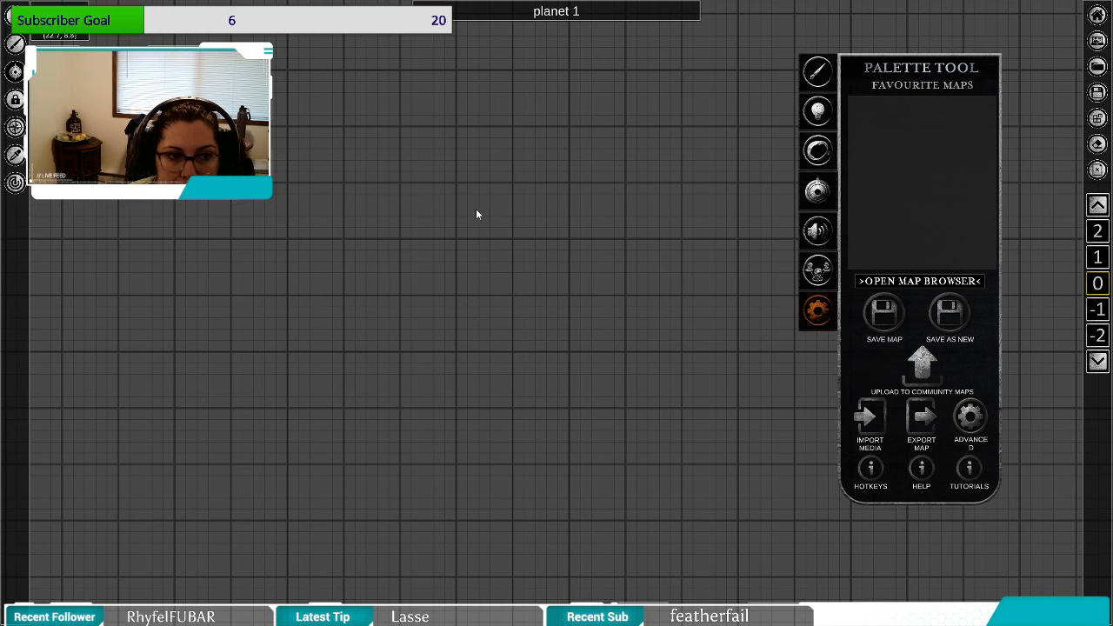
drag(480, 213, 419, 218)
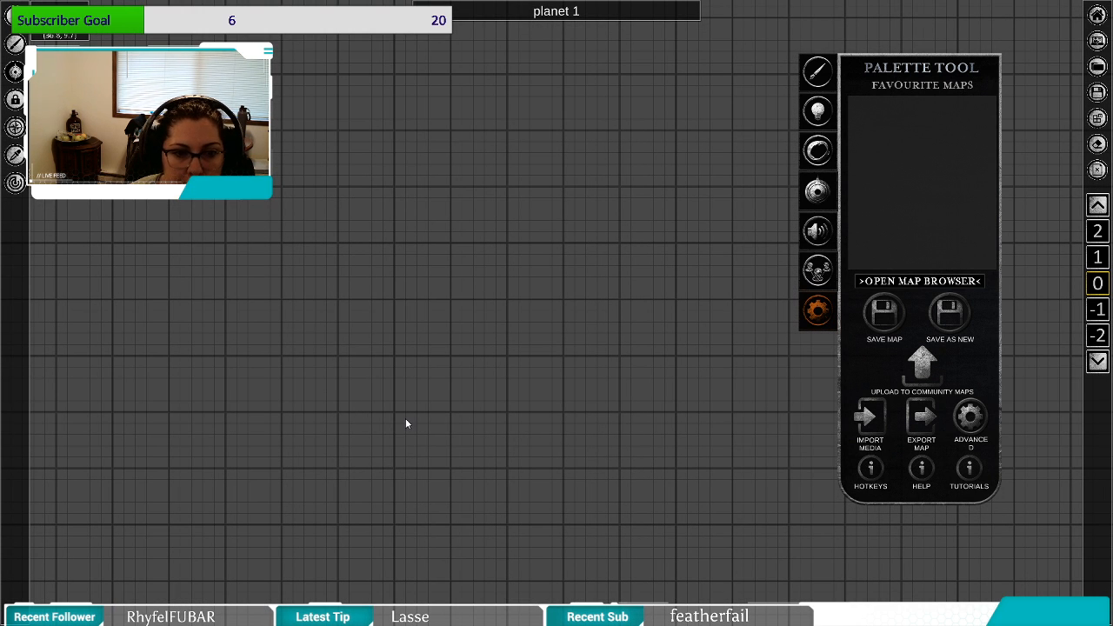
Review the available asset palettes and keep Arkenforge as the active palette.
click(817, 73)
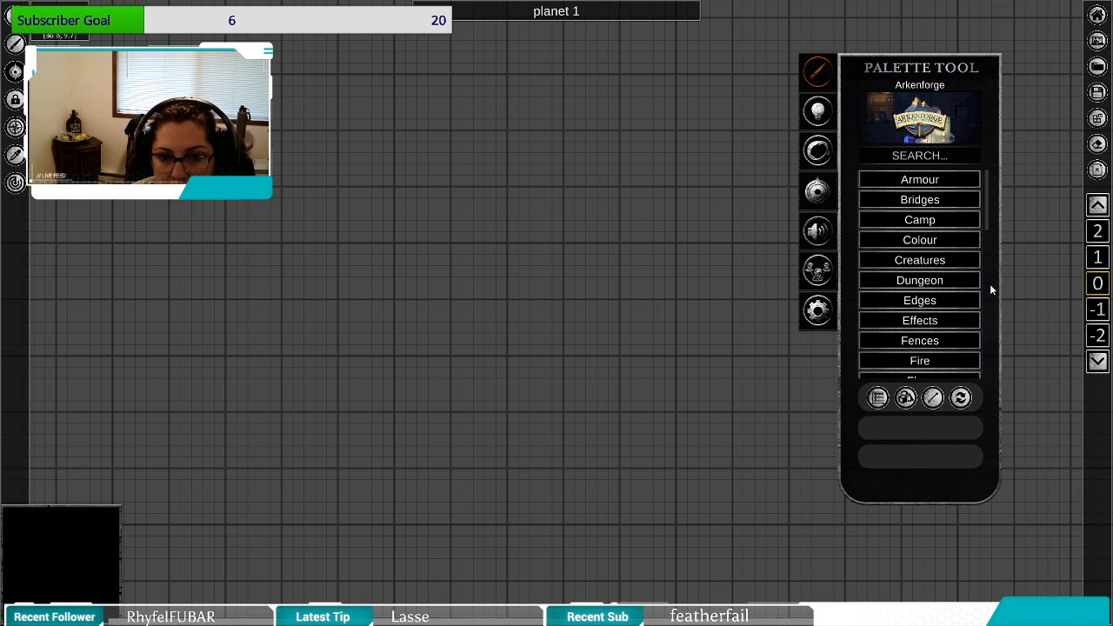
click(888, 117)
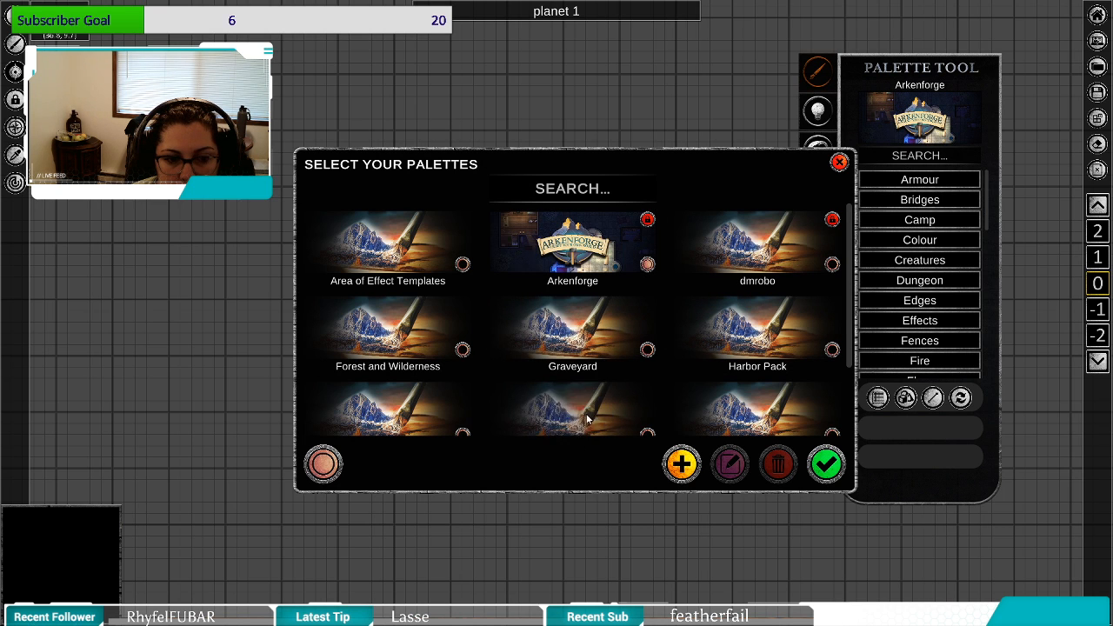
scroll(592, 380, down, 1)
scroll(572, 357, down, 1)
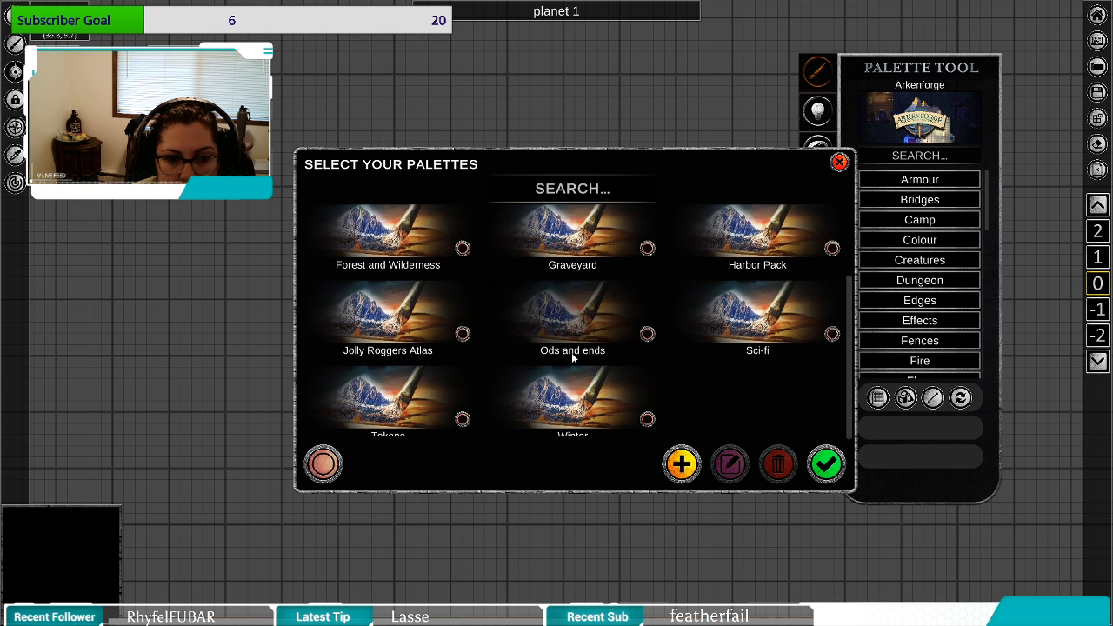
click(826, 476)
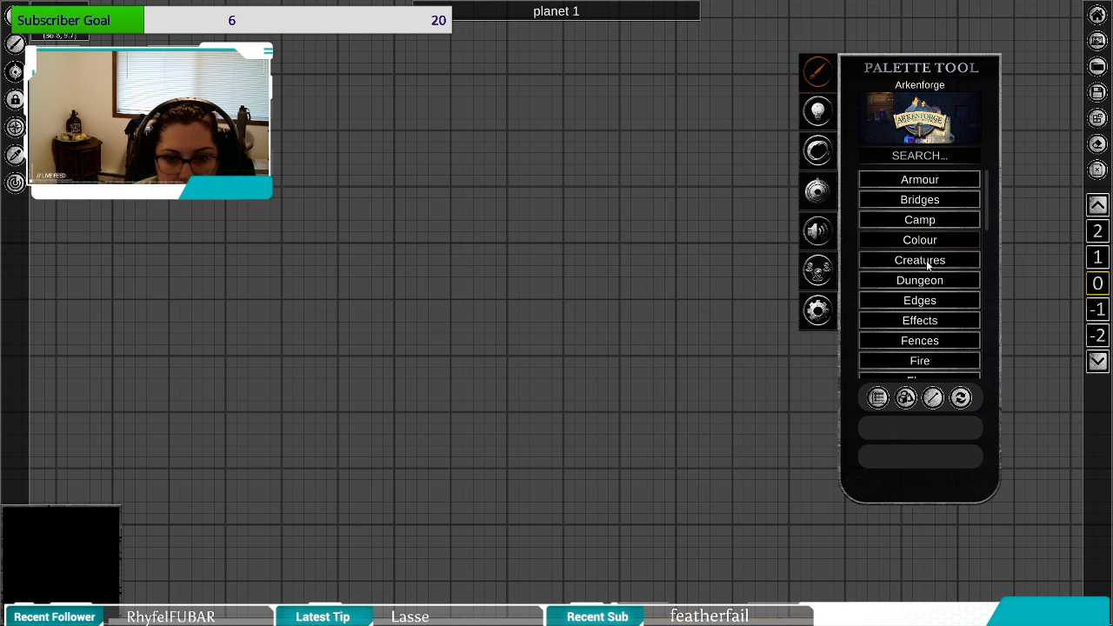
Browse the Arkenforge asset categories and list the Cave tiles under Terrain.
click(940, 282)
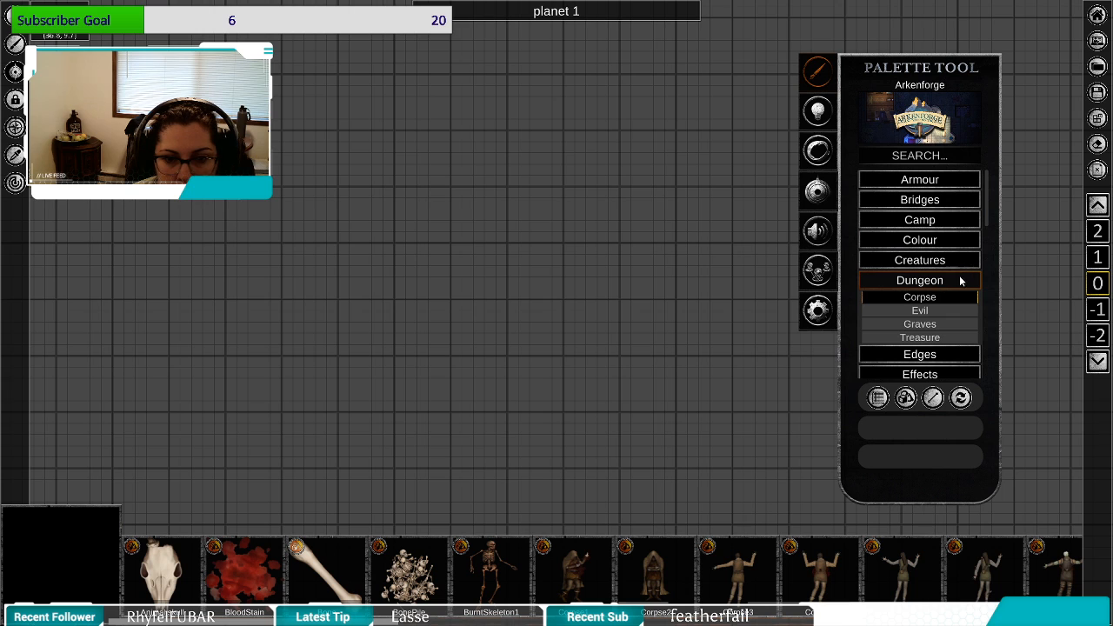
click(946, 282)
scroll(941, 289, down, 3)
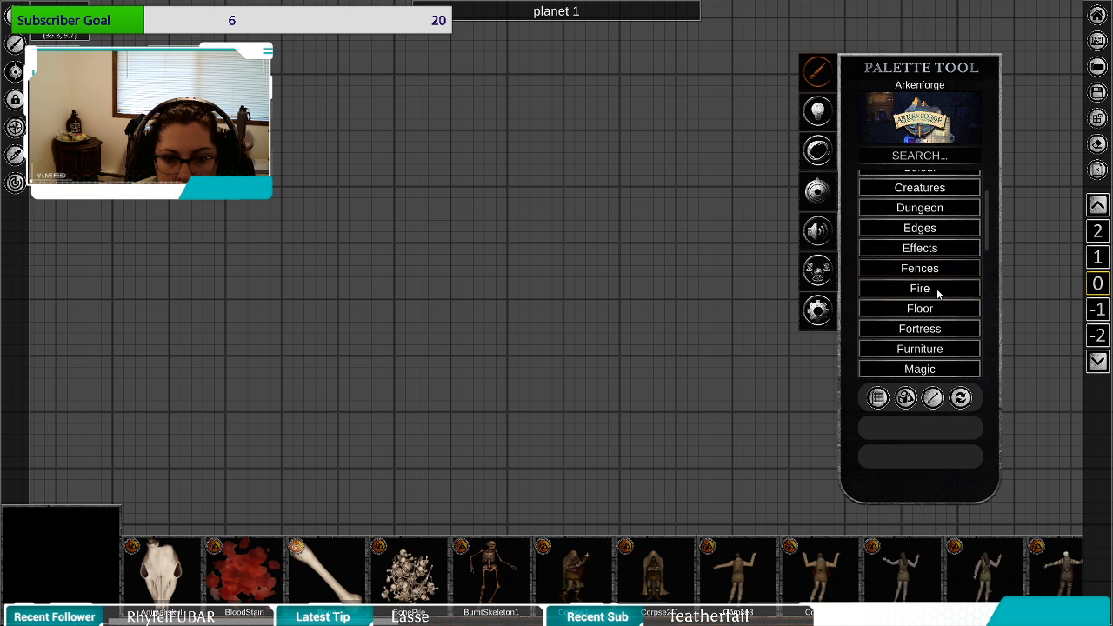
scroll(938, 296, down, 4)
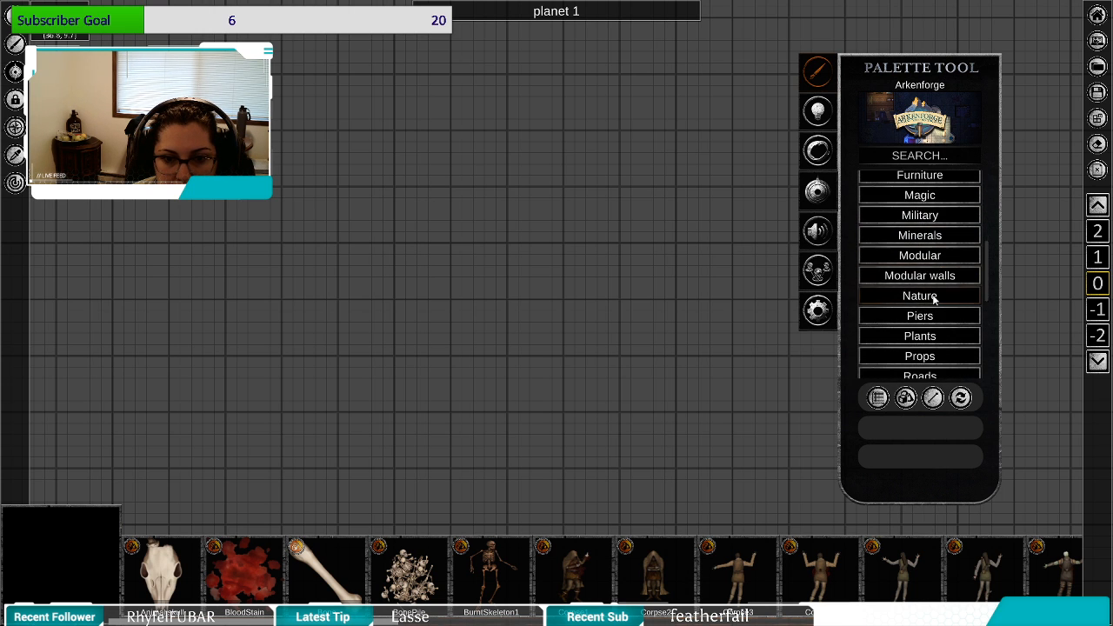
scroll(932, 301, down, 1)
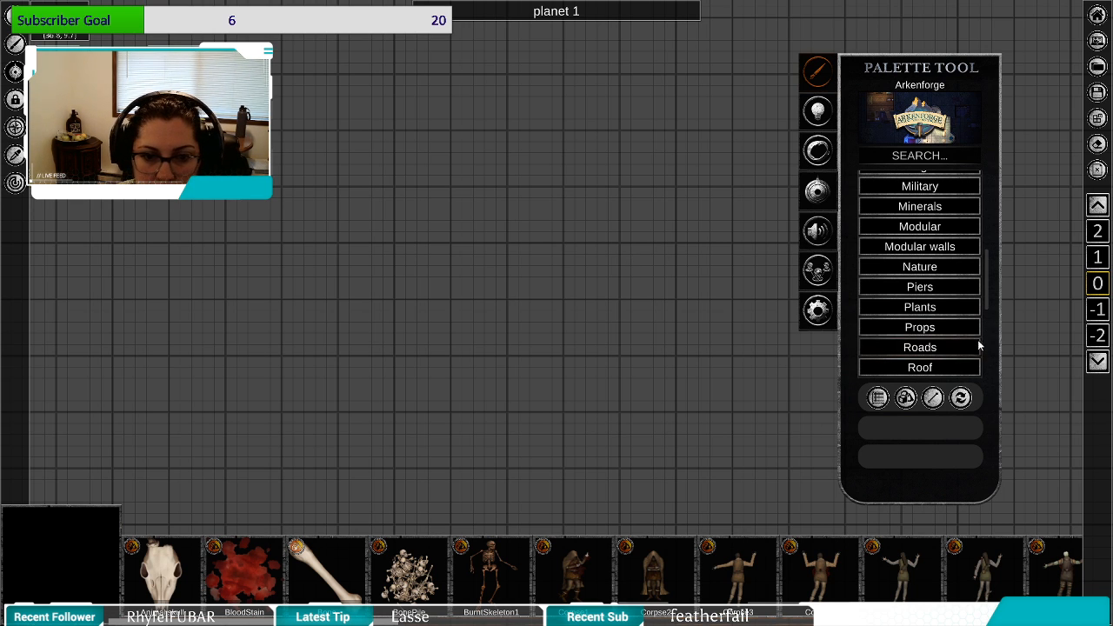
scroll(951, 291, down, 5)
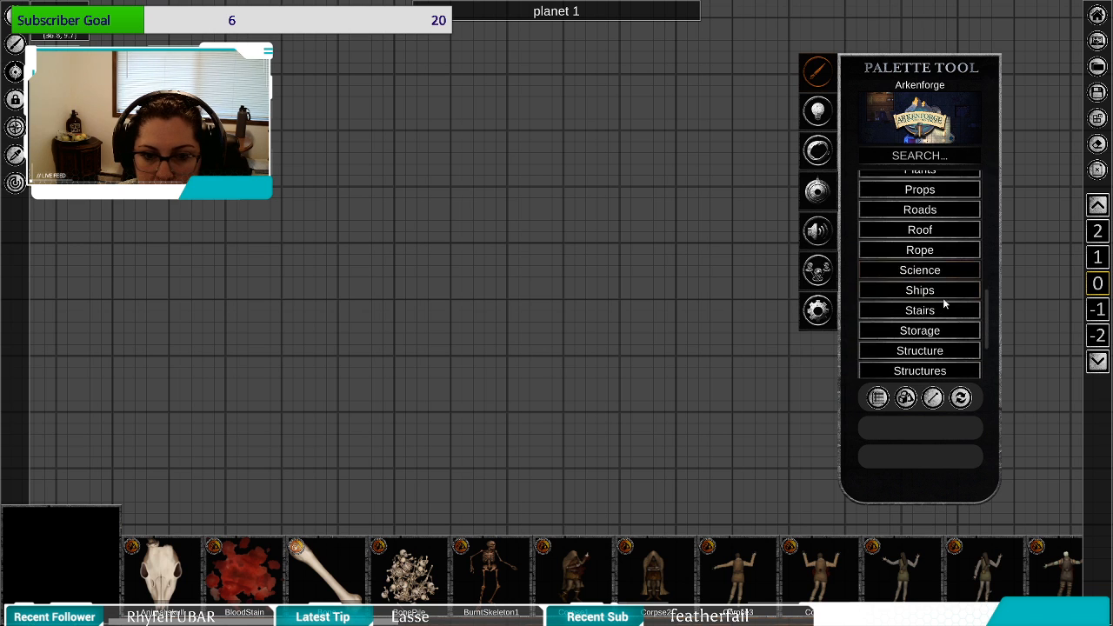
scroll(943, 300, down, 3)
click(929, 335)
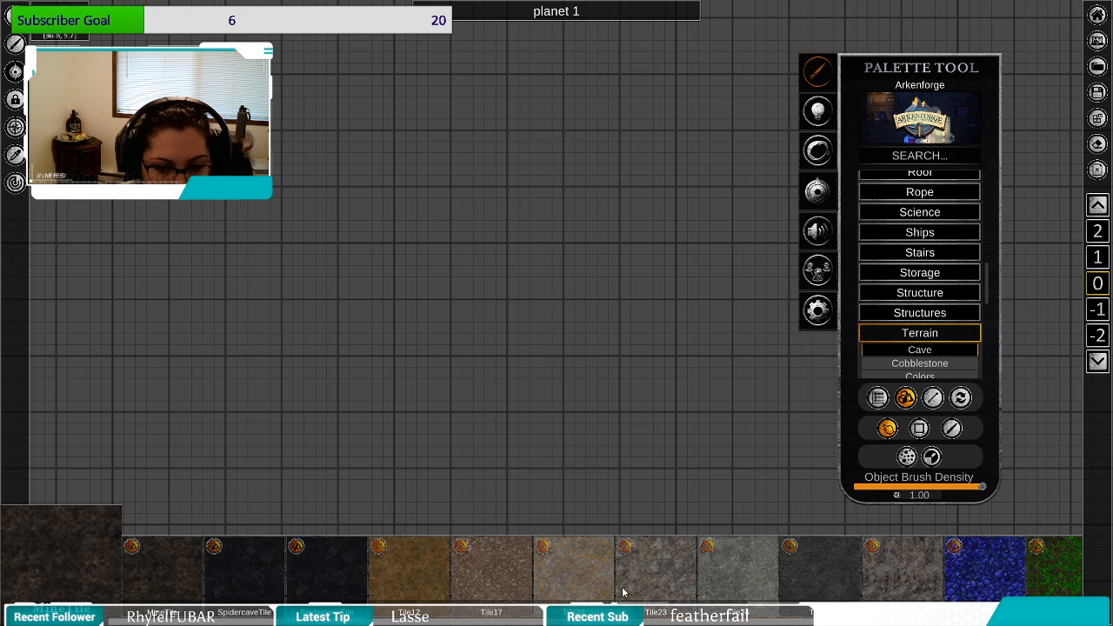
Fill a rectangle about 7 by 6 large grid squares in the empty map with the green-veined cave terrain tile.
click(743, 572)
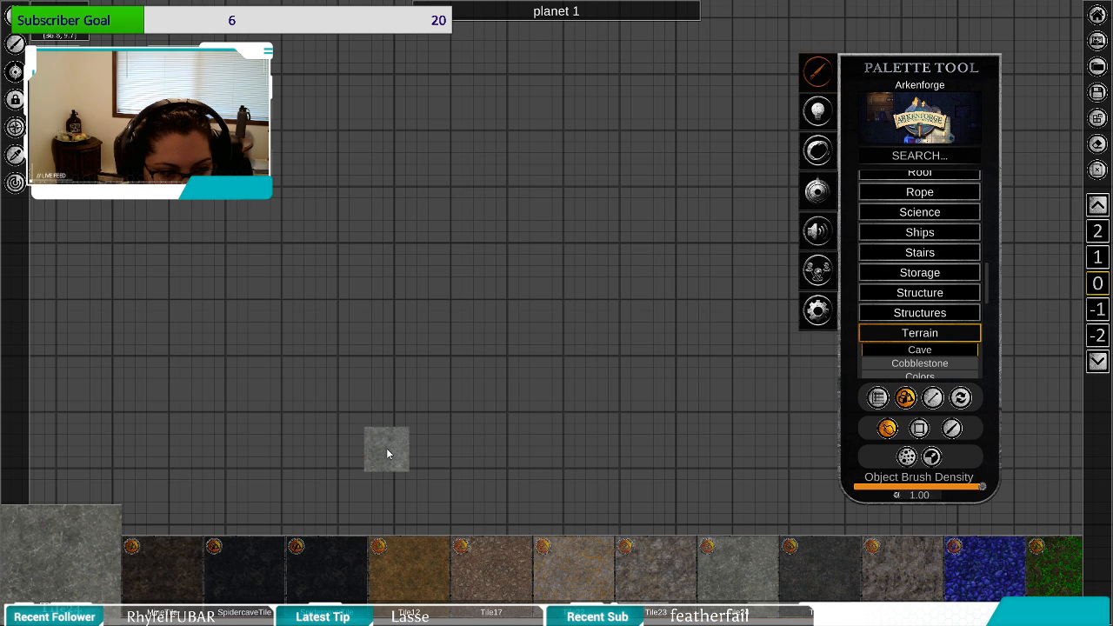
click(186, 598)
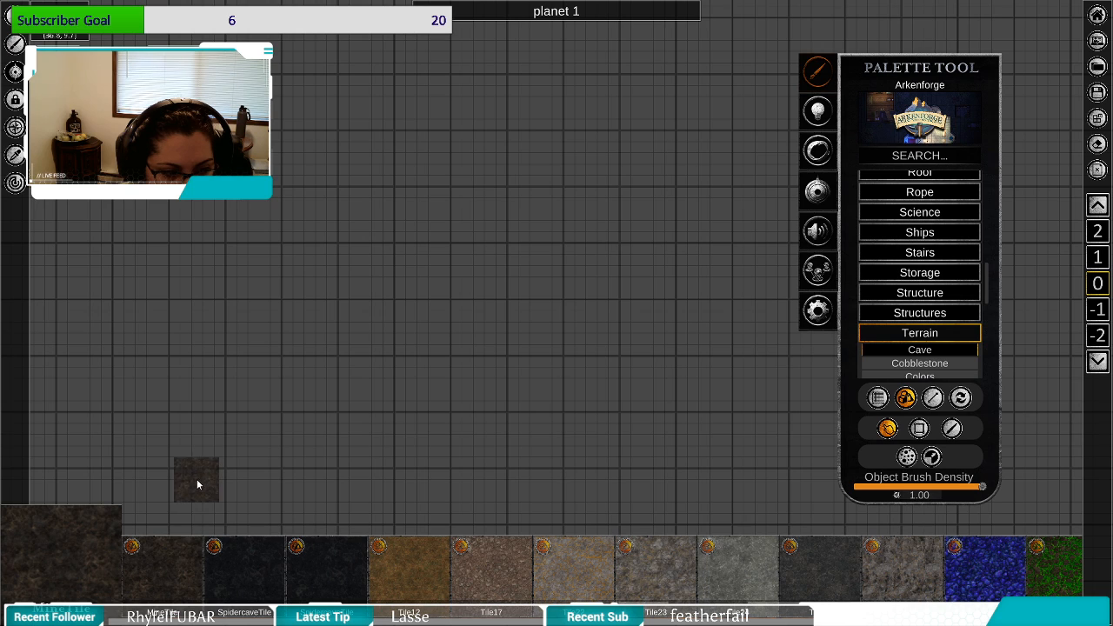
scroll(661, 571, down, 1)
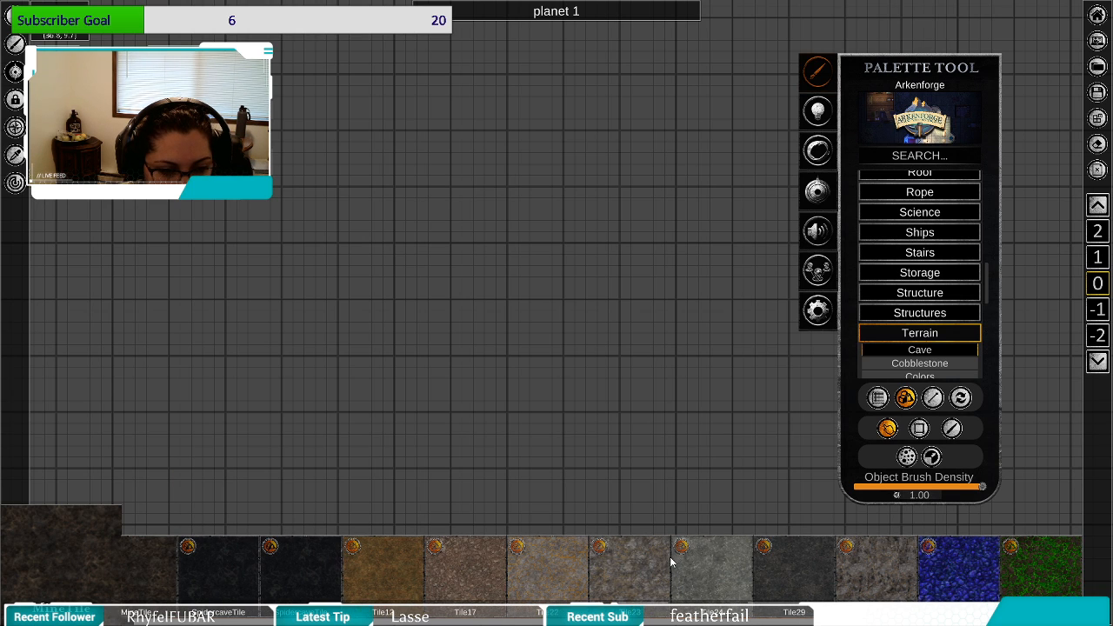
click(1043, 589)
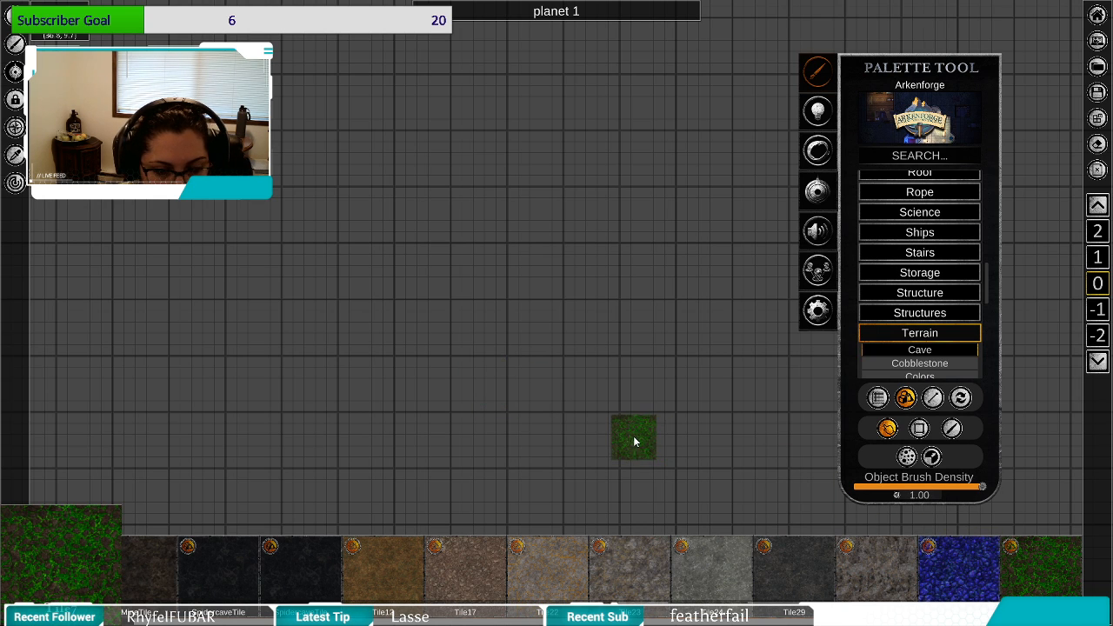
click(875, 397)
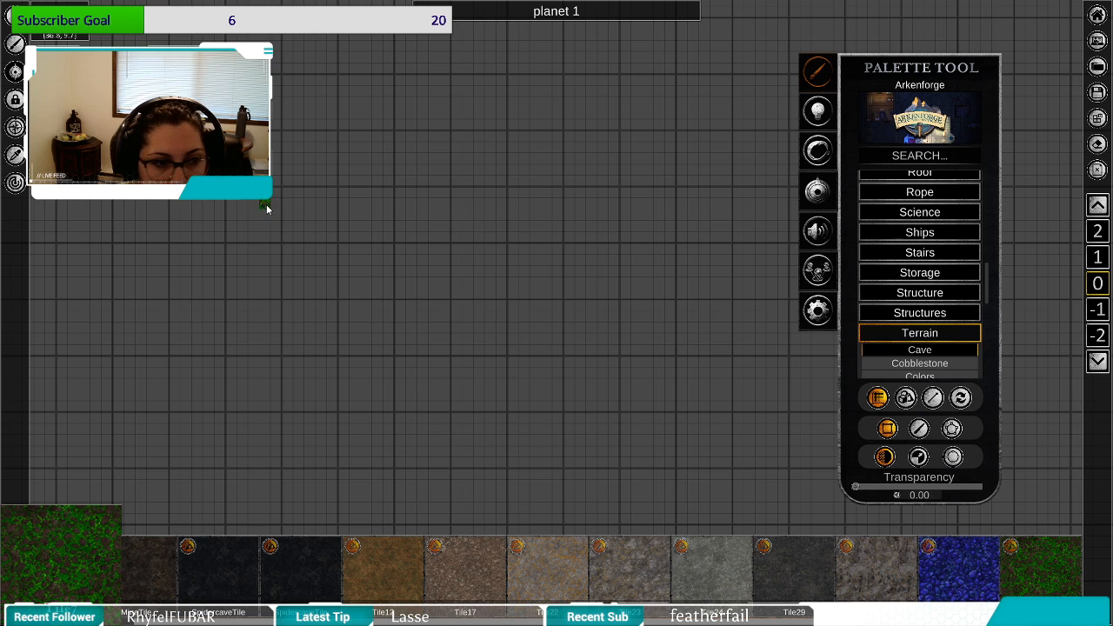
drag(286, 136, 687, 470)
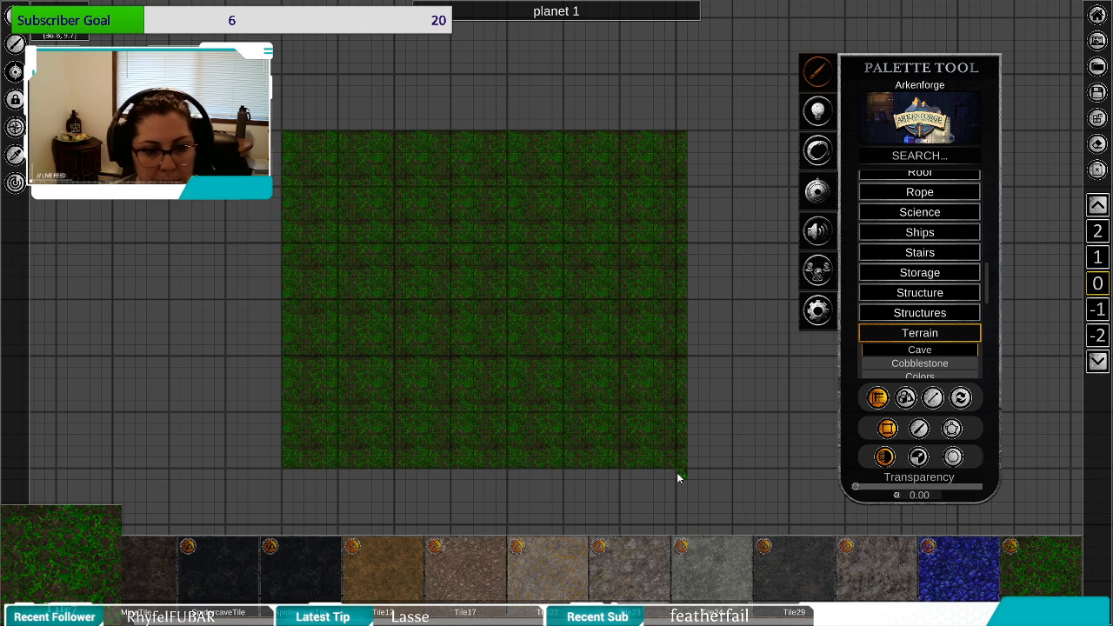
right_click(717, 443)
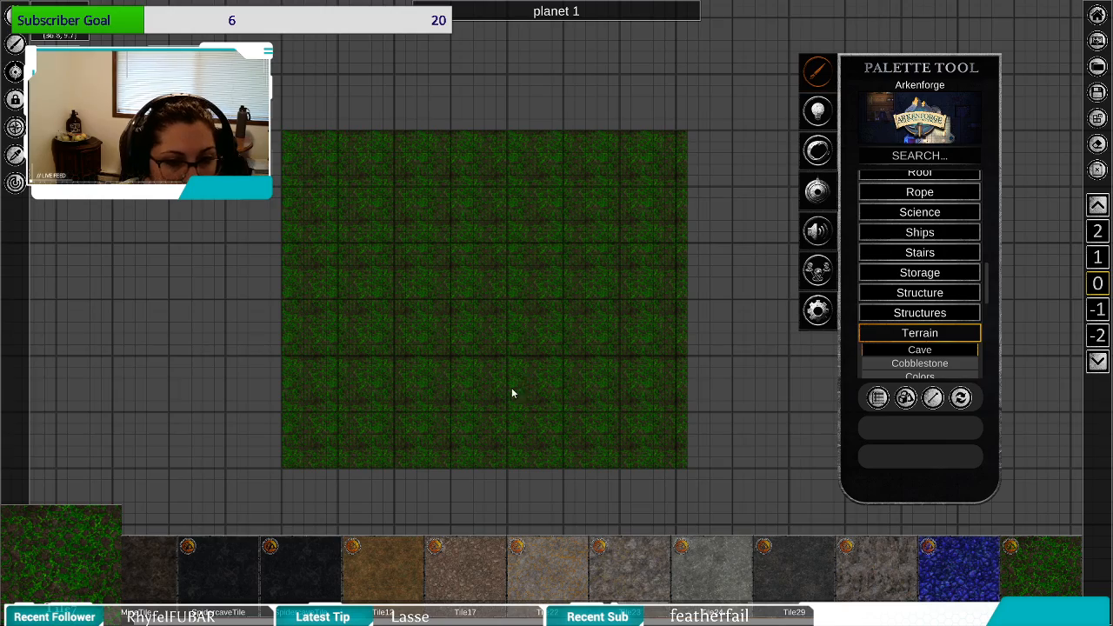
Scale up the texture of the green terrain rectangle while leaving its outline the same size.
scroll(511, 391, up, 5)
scroll(512, 418, down, 3)
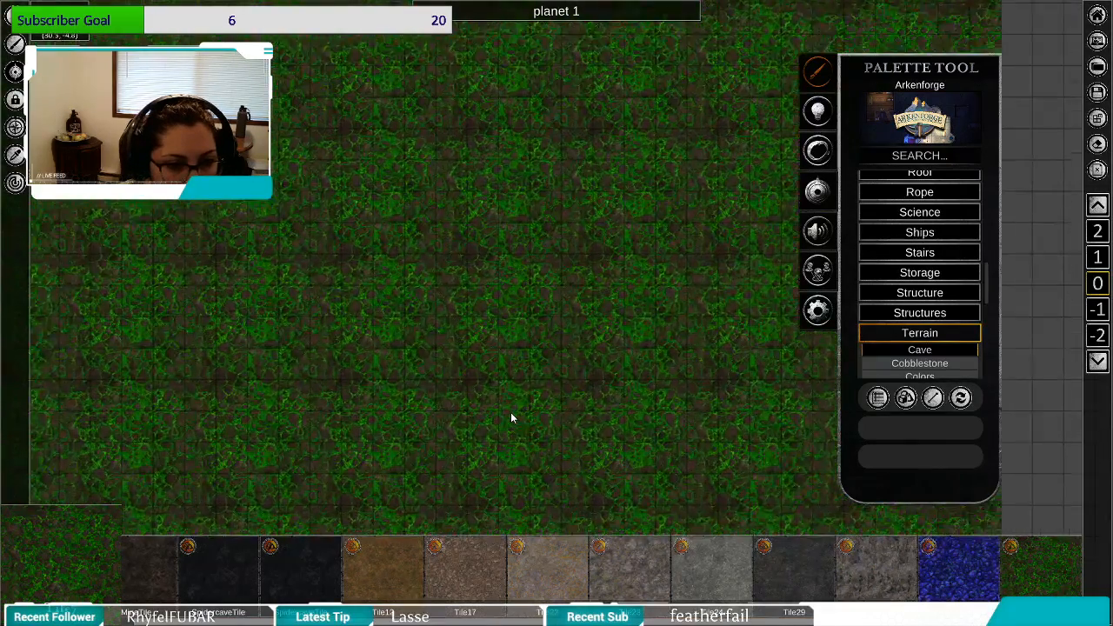
scroll(511, 420, down, 3)
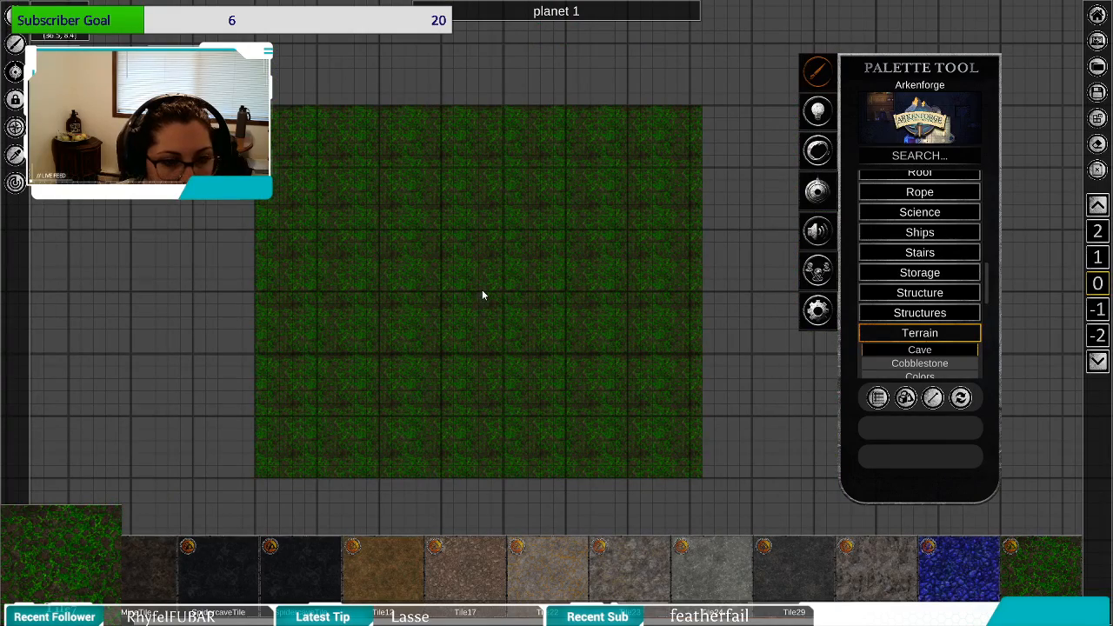
right_click(447, 304)
click(552, 231)
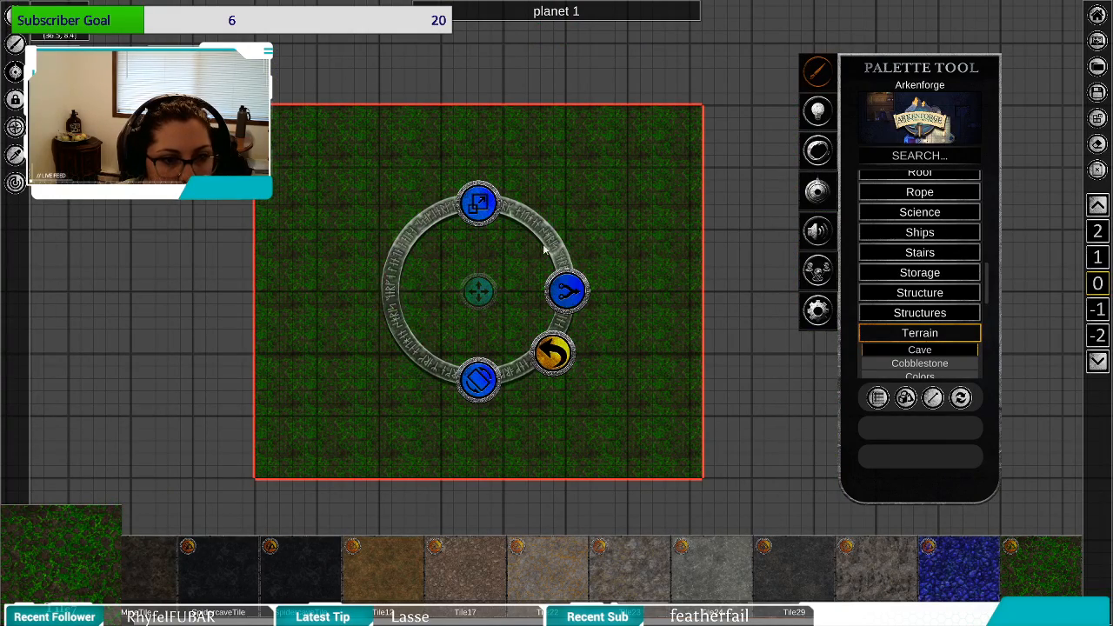
drag(488, 183, 593, 67)
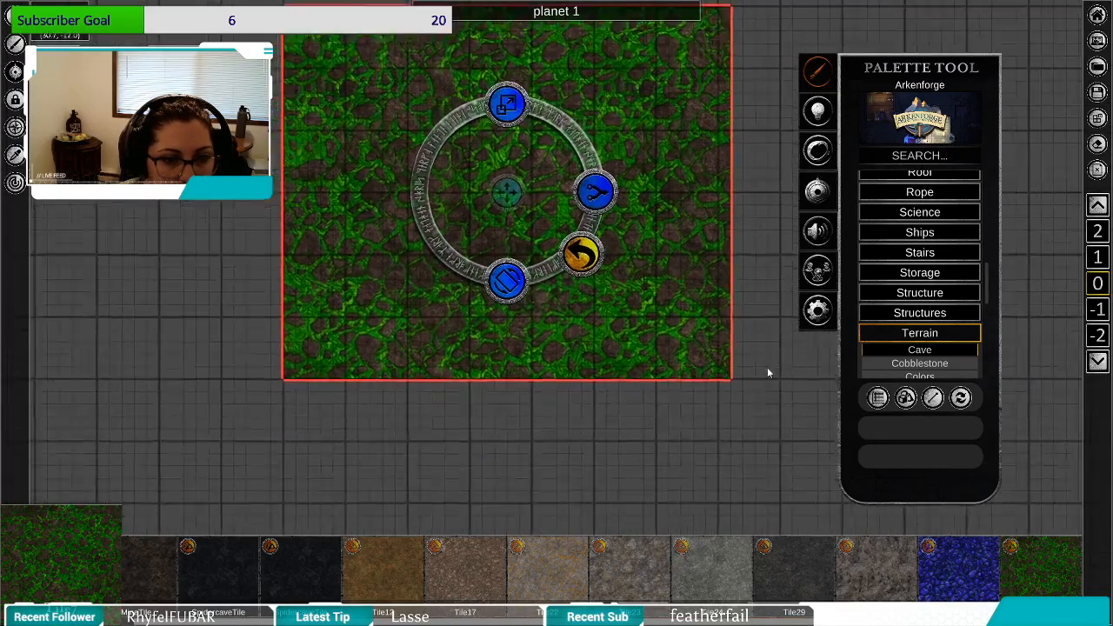
click(485, 506)
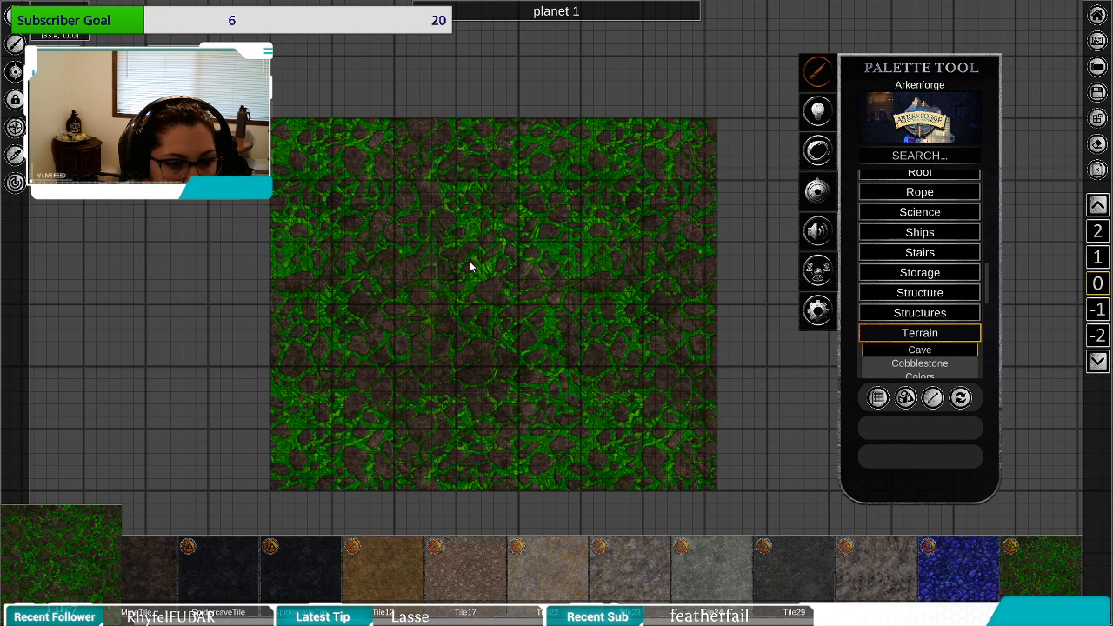
Draw an irregular polygon of the dark SpidercaveTile terrain over most of the green cave rectangle, leaving an uneven green border around it.
scroll(452, 378, up, 3)
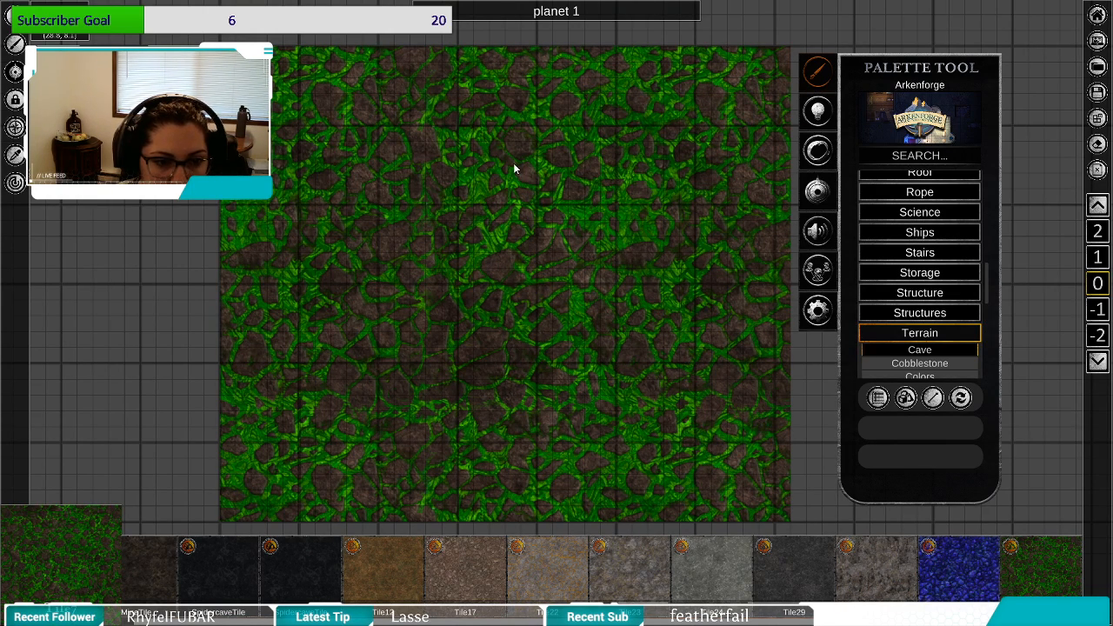
scroll(510, 228, down, 3)
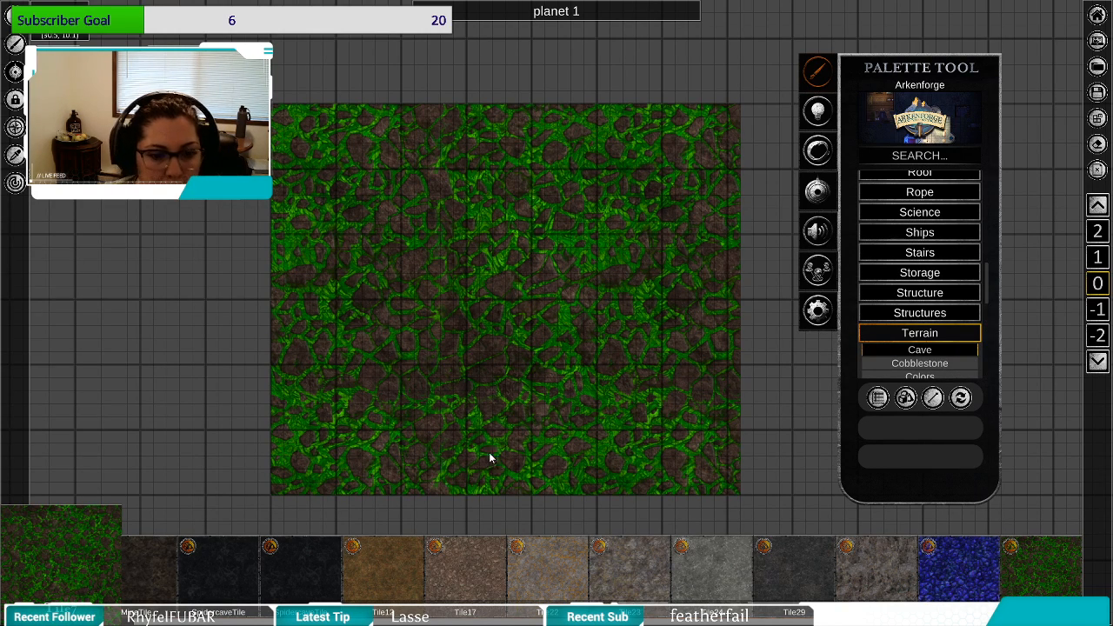
click(218, 585)
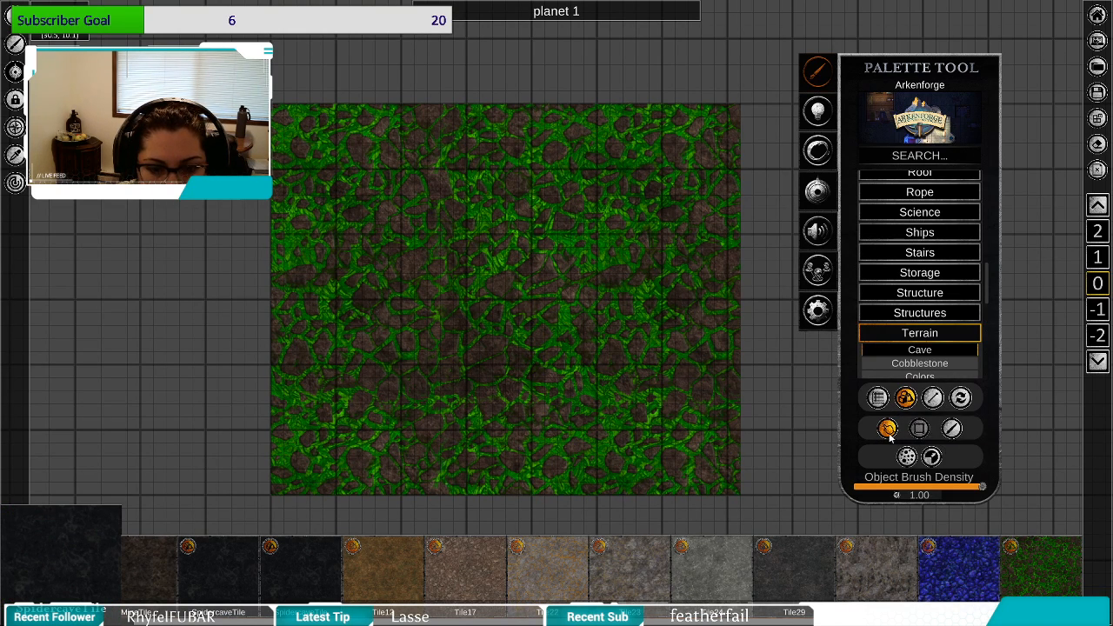
click(877, 398)
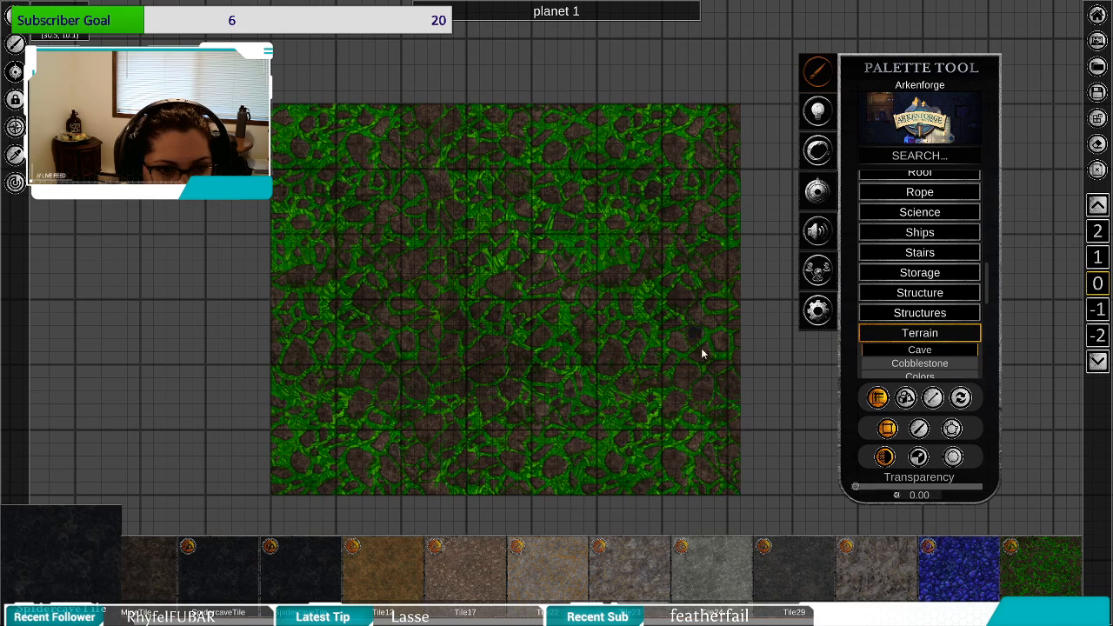
click(953, 429)
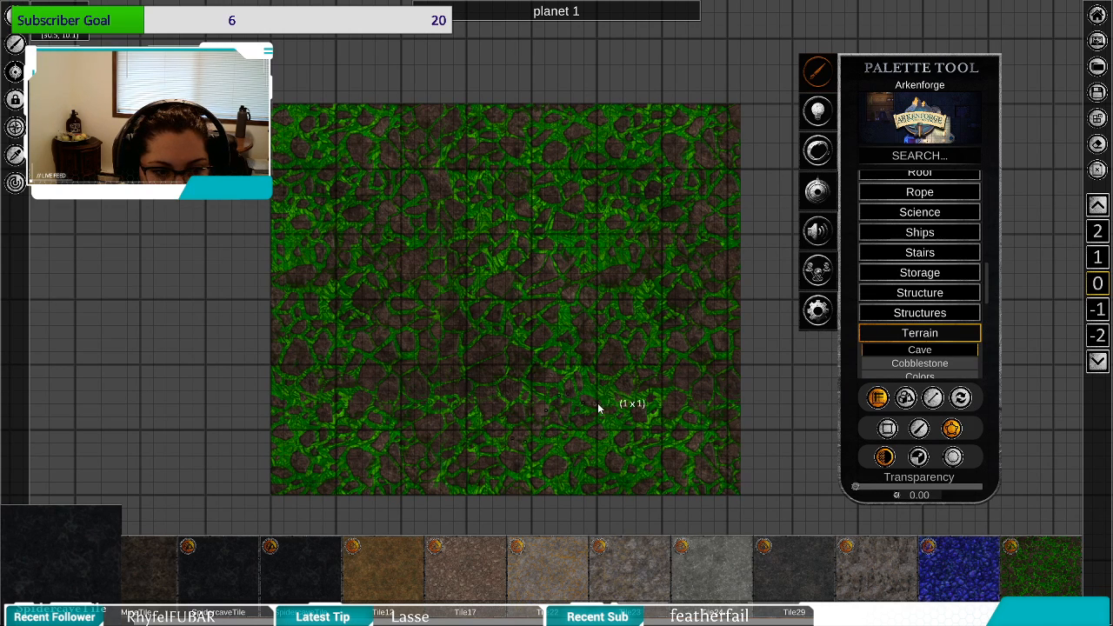
click(690, 278)
click(703, 213)
click(695, 164)
click(653, 136)
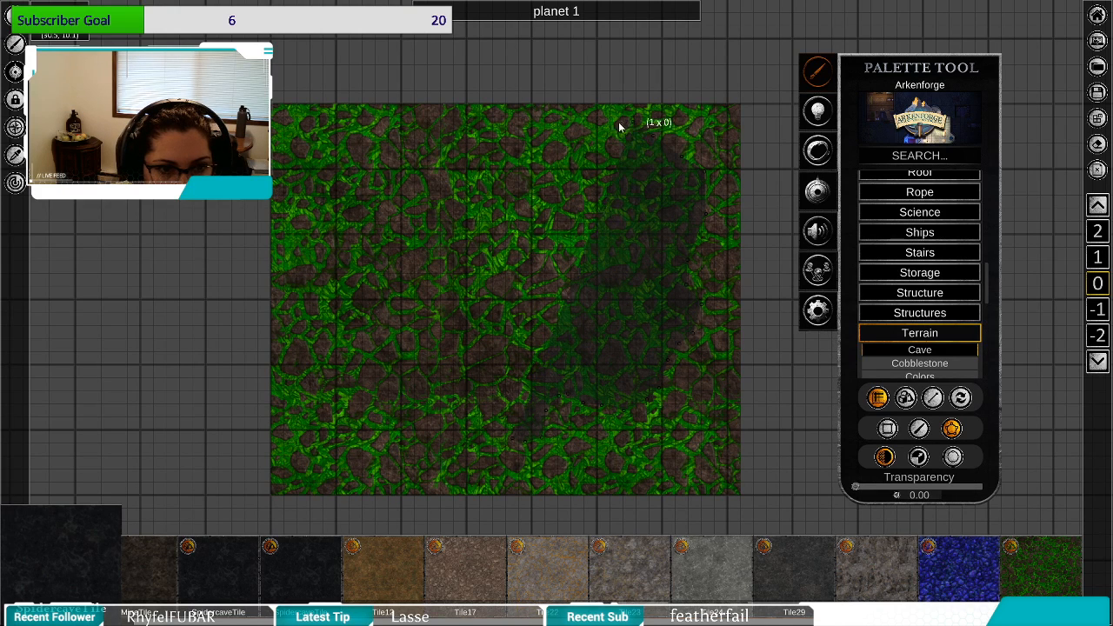
click(616, 125)
click(574, 130)
click(530, 123)
click(474, 134)
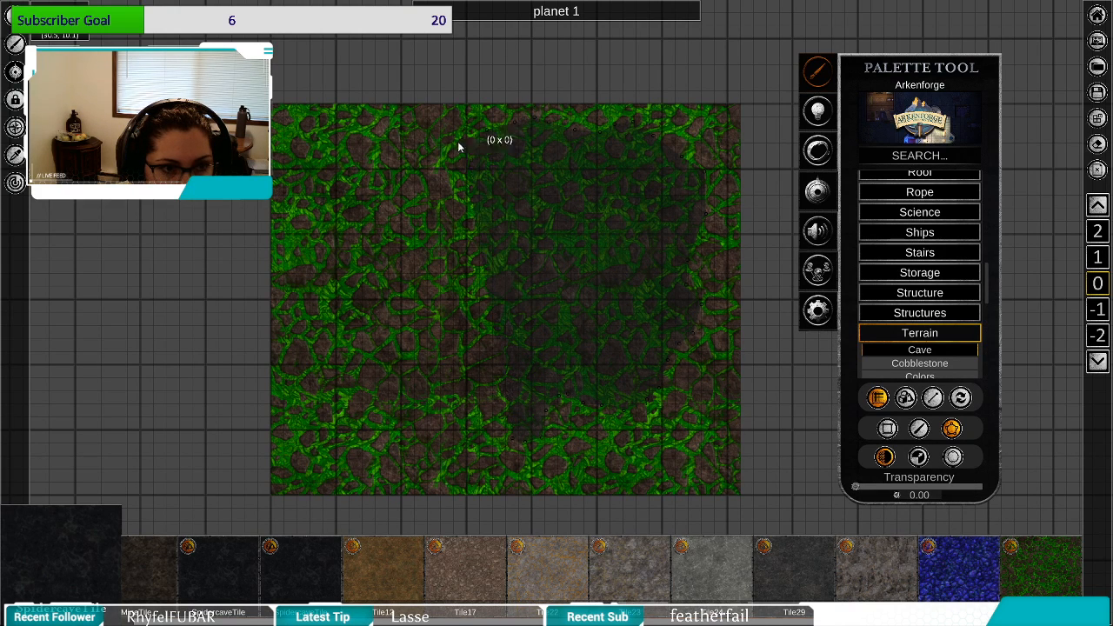
click(435, 159)
click(363, 167)
click(330, 220)
click(336, 266)
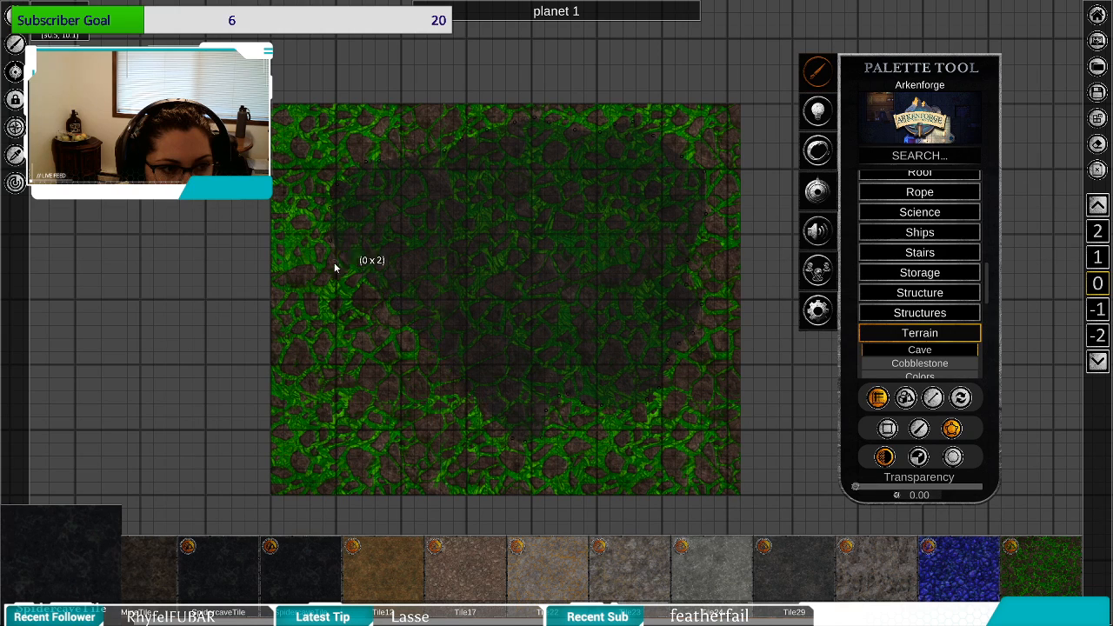
click(321, 296)
click(325, 351)
click(337, 398)
click(323, 427)
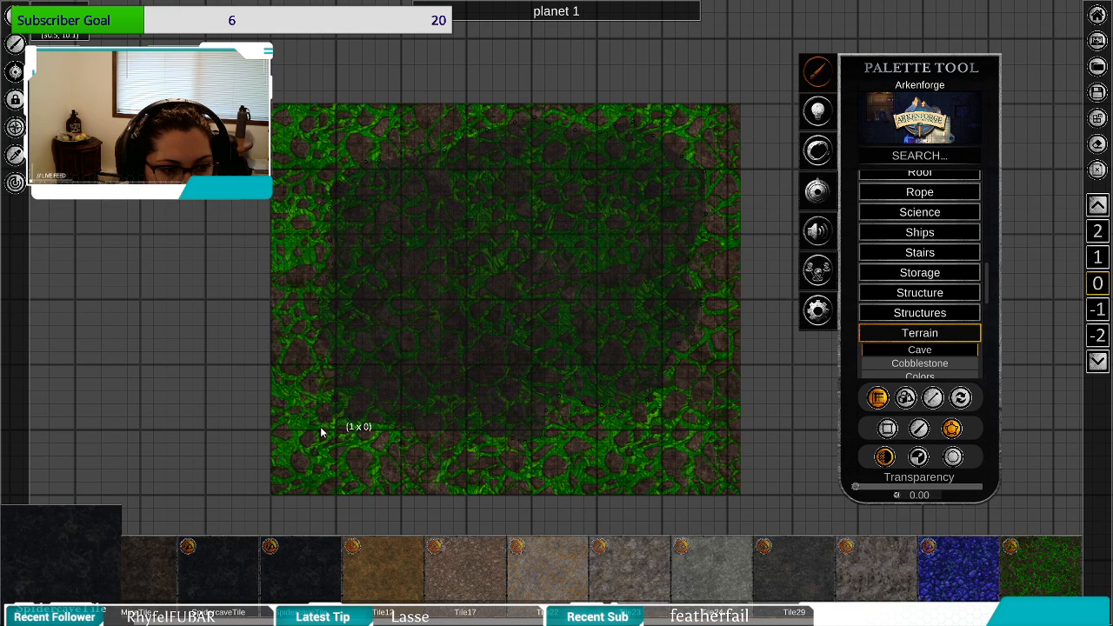
click(330, 465)
click(380, 470)
click(425, 470)
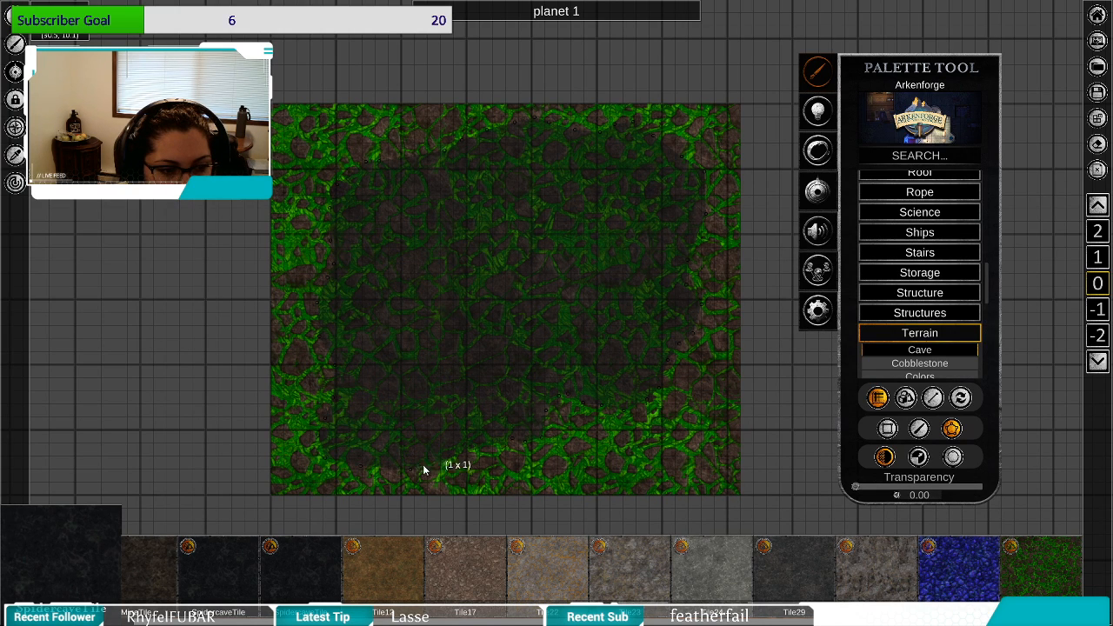
click(485, 455)
right_click(496, 450)
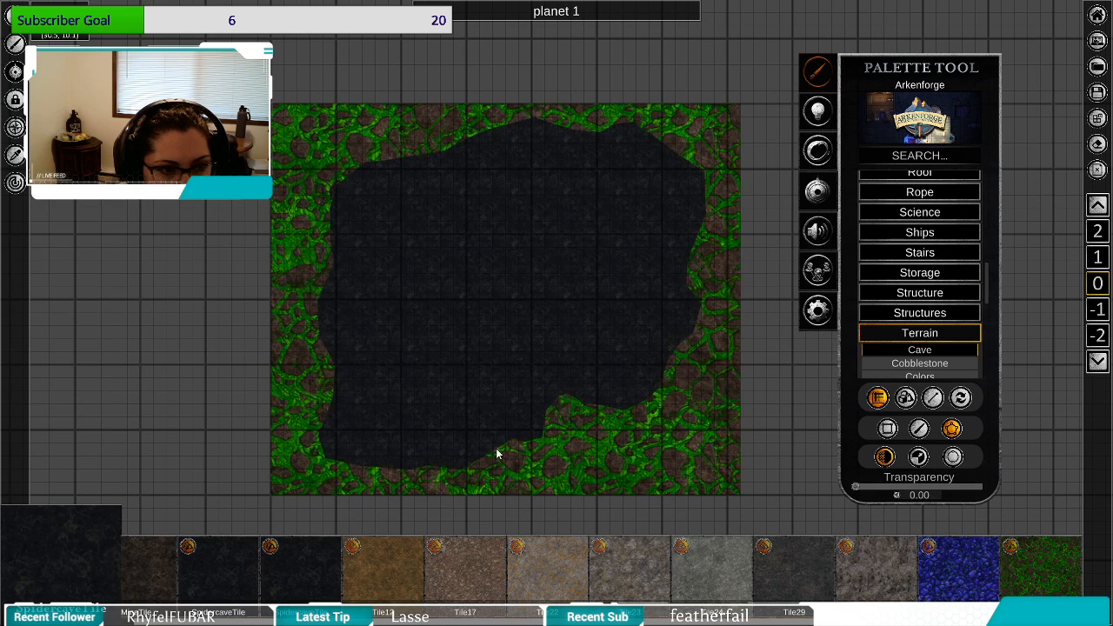
Lower the opacity of the dark cave polygon to about 74 so the green terrain shows through.
right_click(504, 311)
click(503, 308)
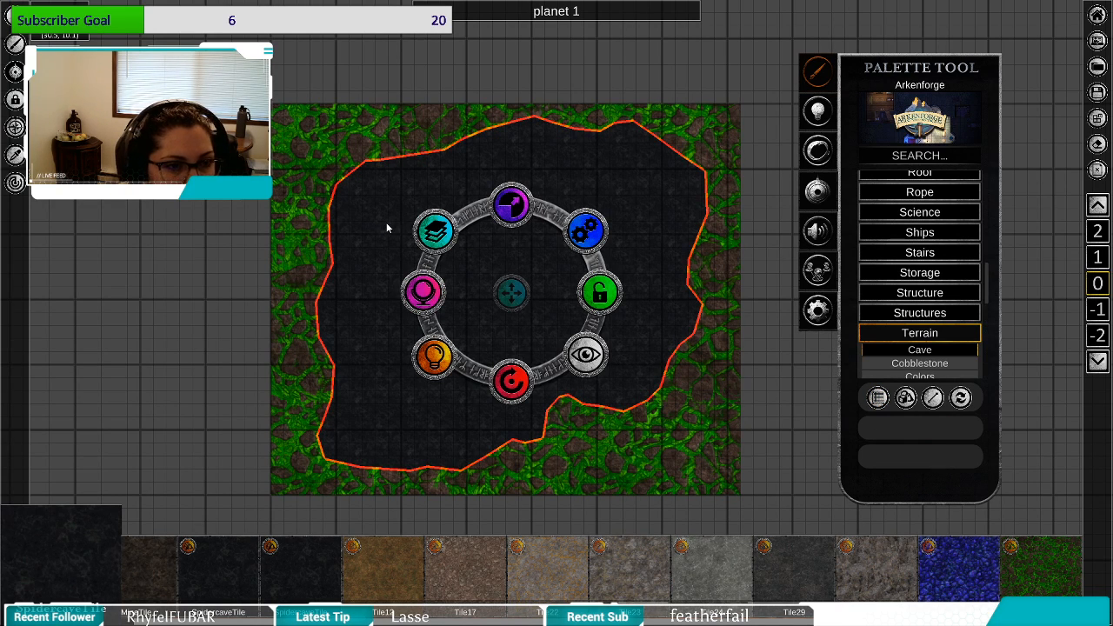
click(423, 292)
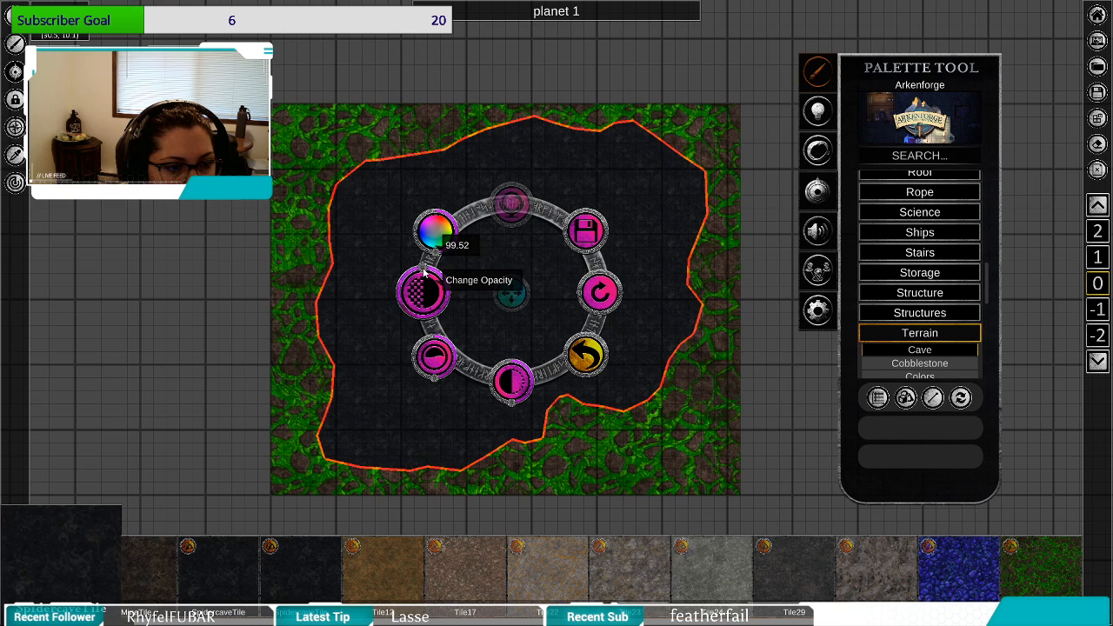
drag(420, 274, 398, 298)
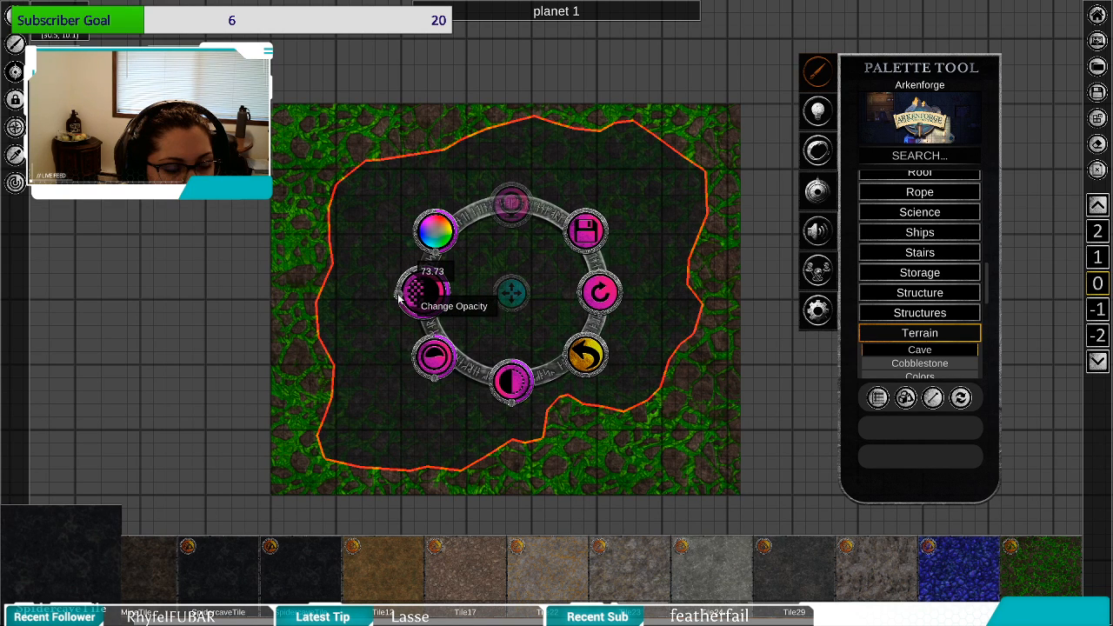
click(585, 355)
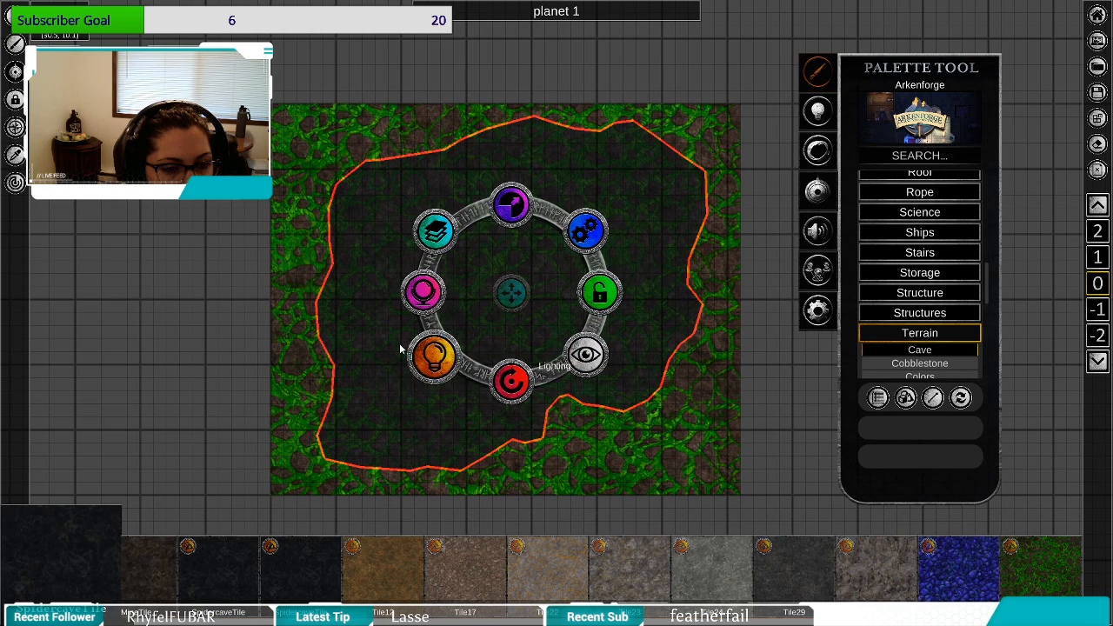
click(368, 318)
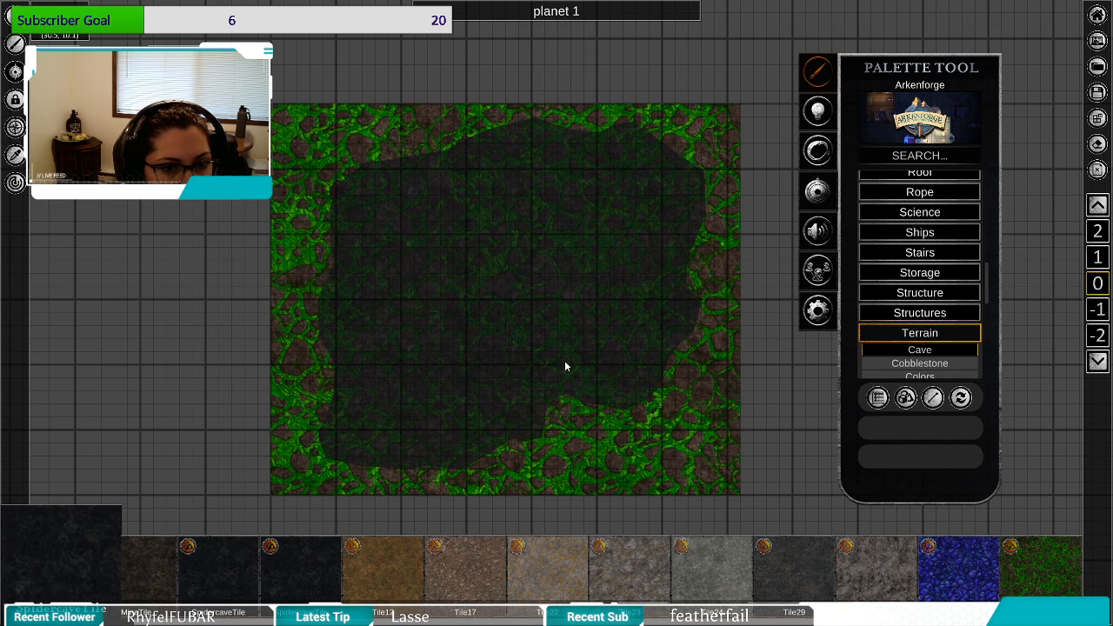
click(104, 580)
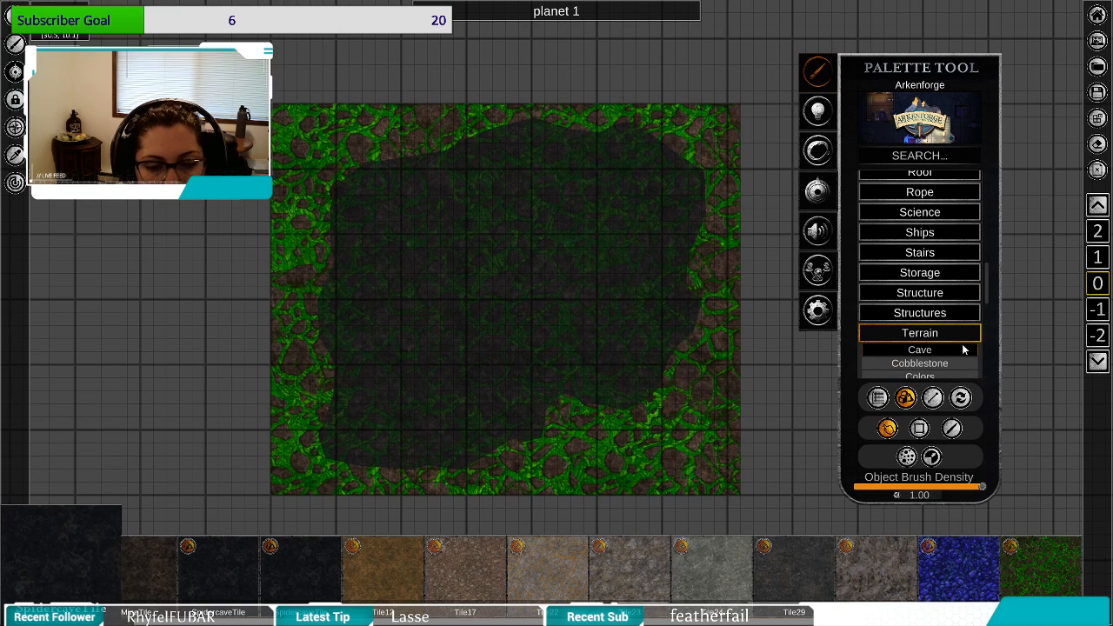
click(877, 397)
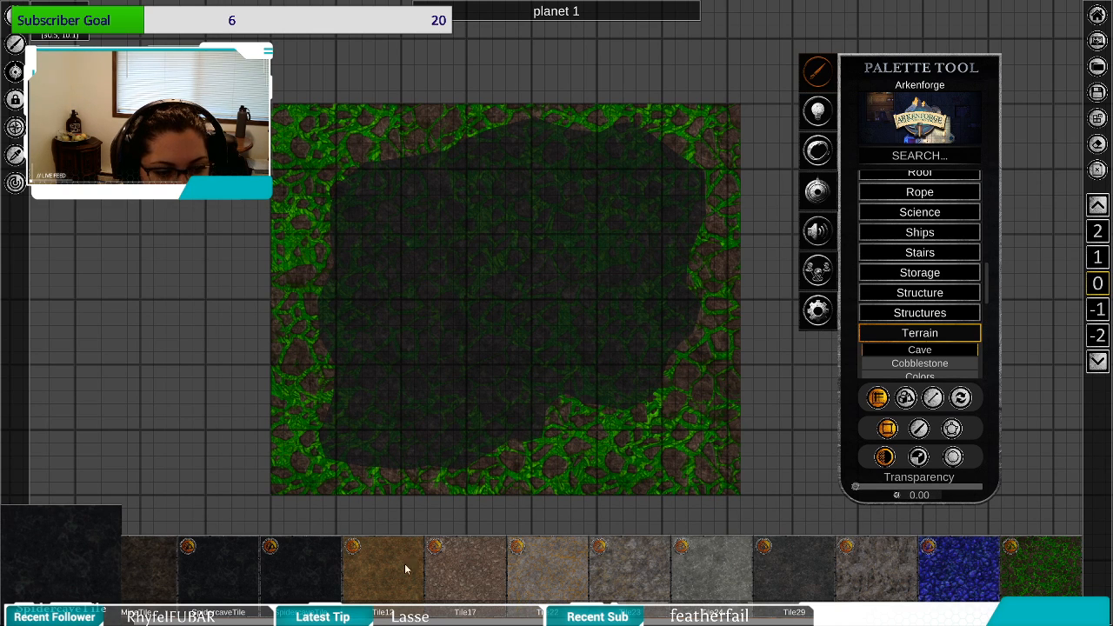
click(952, 429)
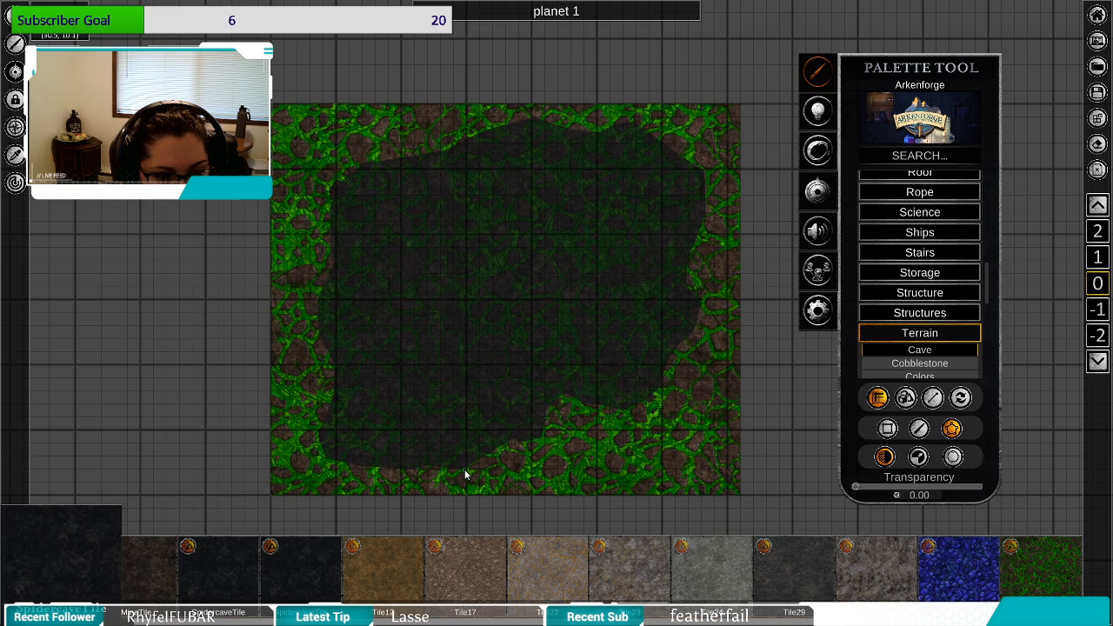
click(270, 493)
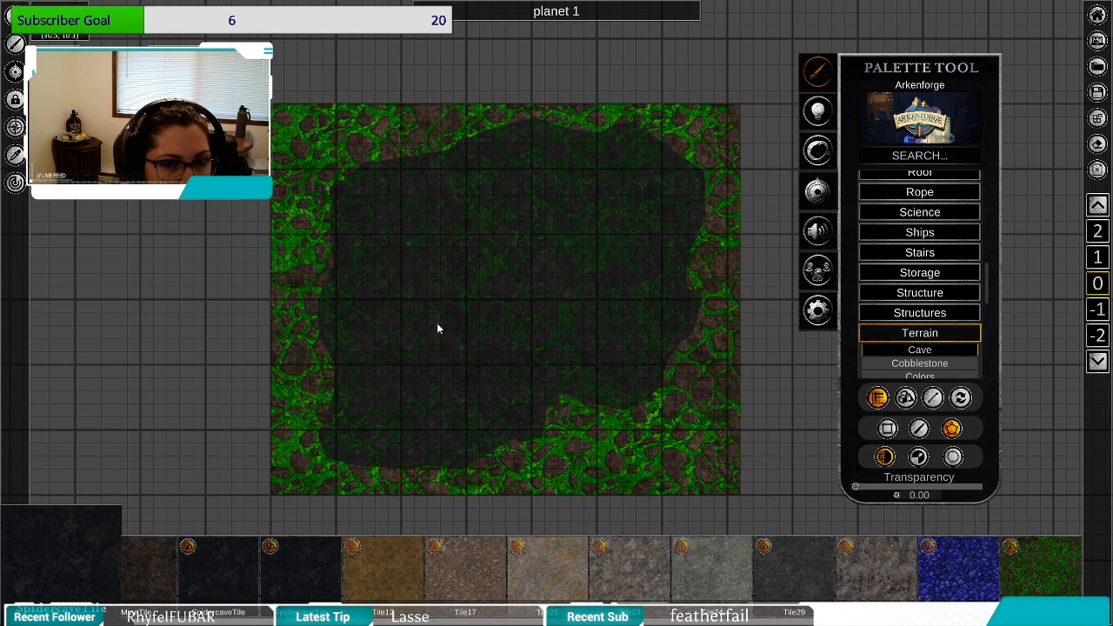
Set the dark cave polygon's opacity to about 97.
click(509, 266)
drag(494, 294, 470, 271)
click(460, 267)
click(600, 186)
click(379, 211)
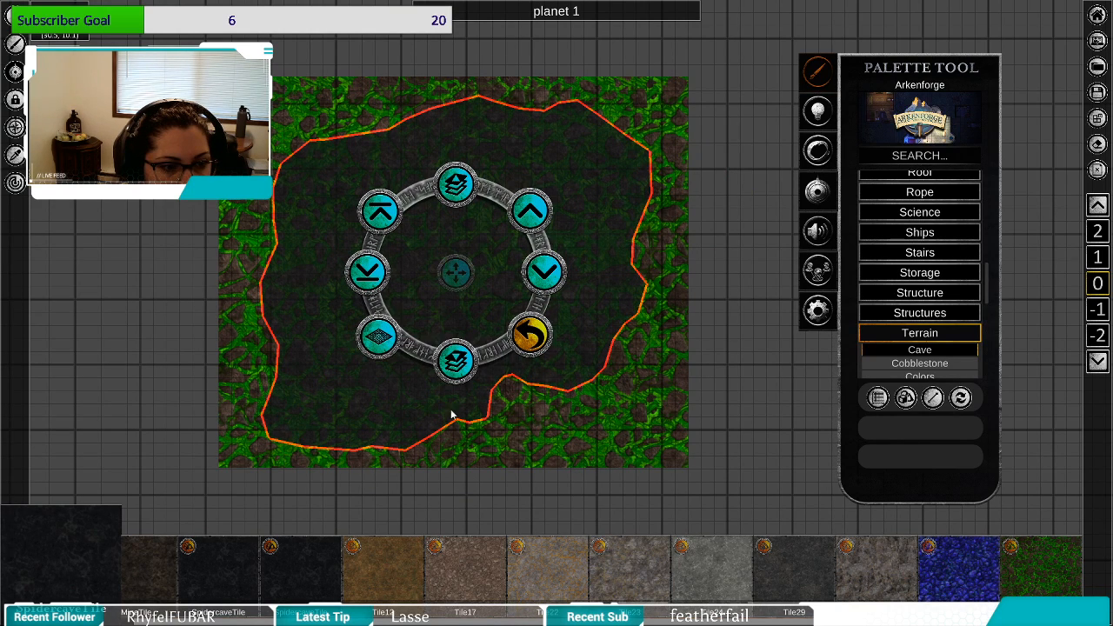
click(537, 342)
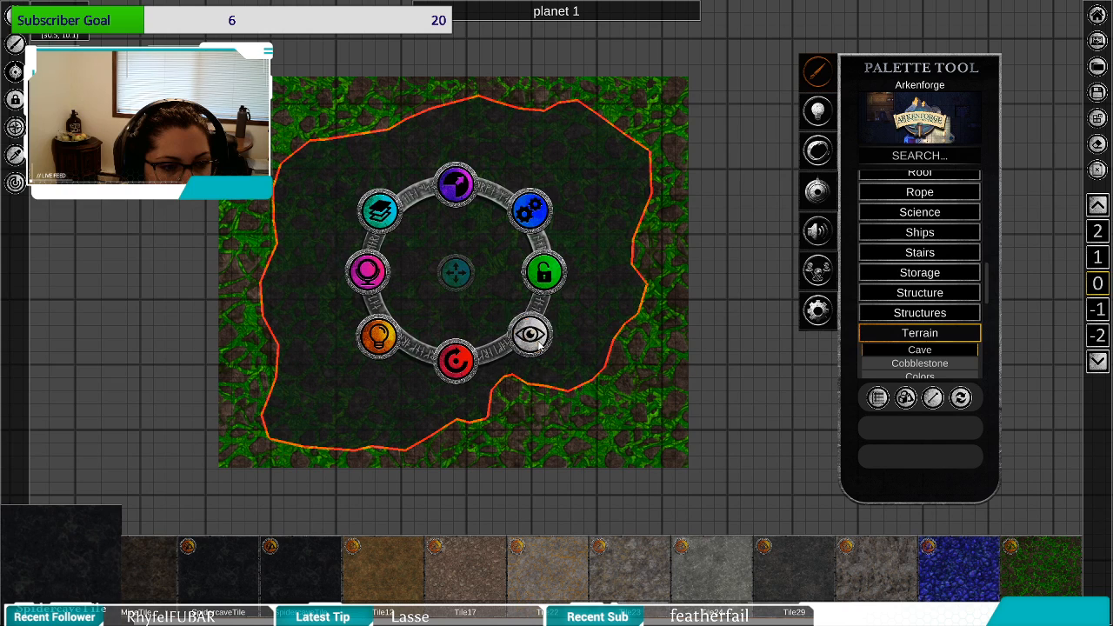
click(368, 268)
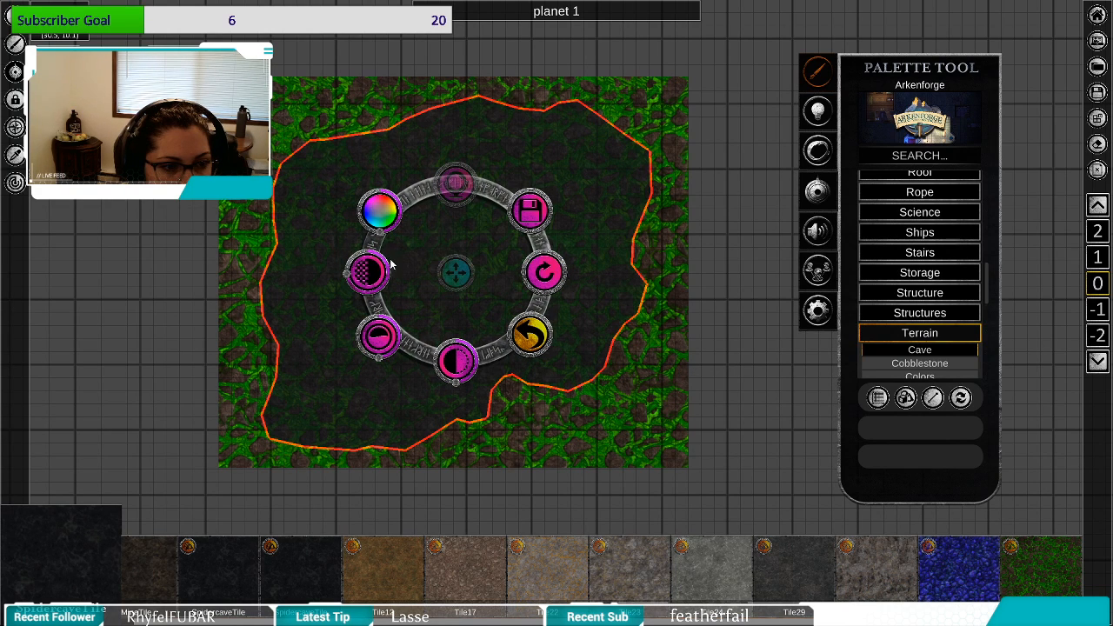
click(365, 250)
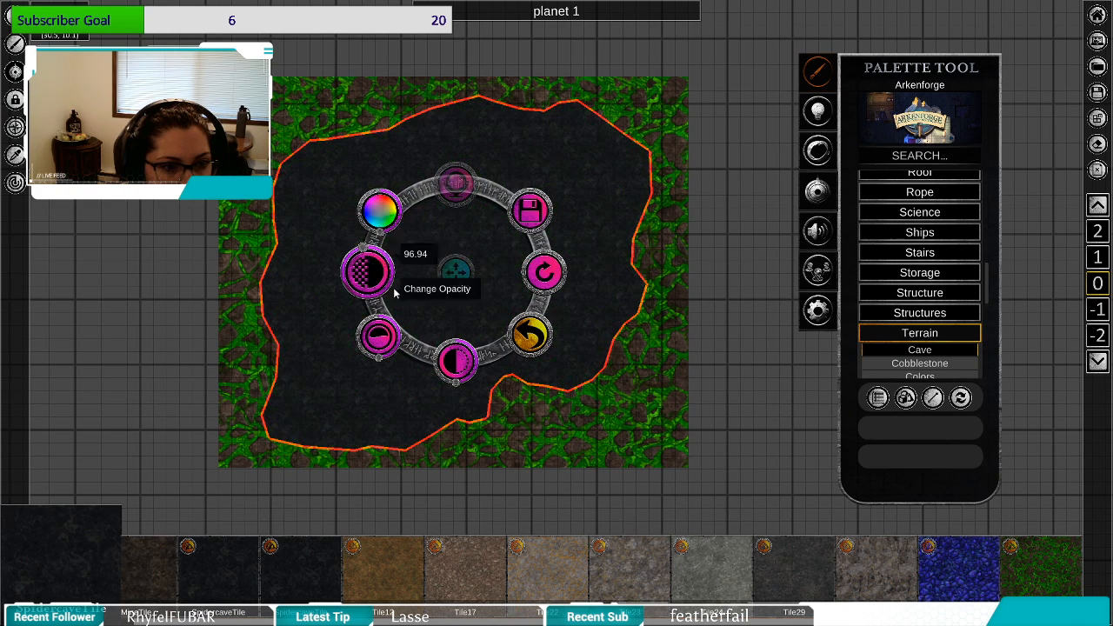
click(610, 312)
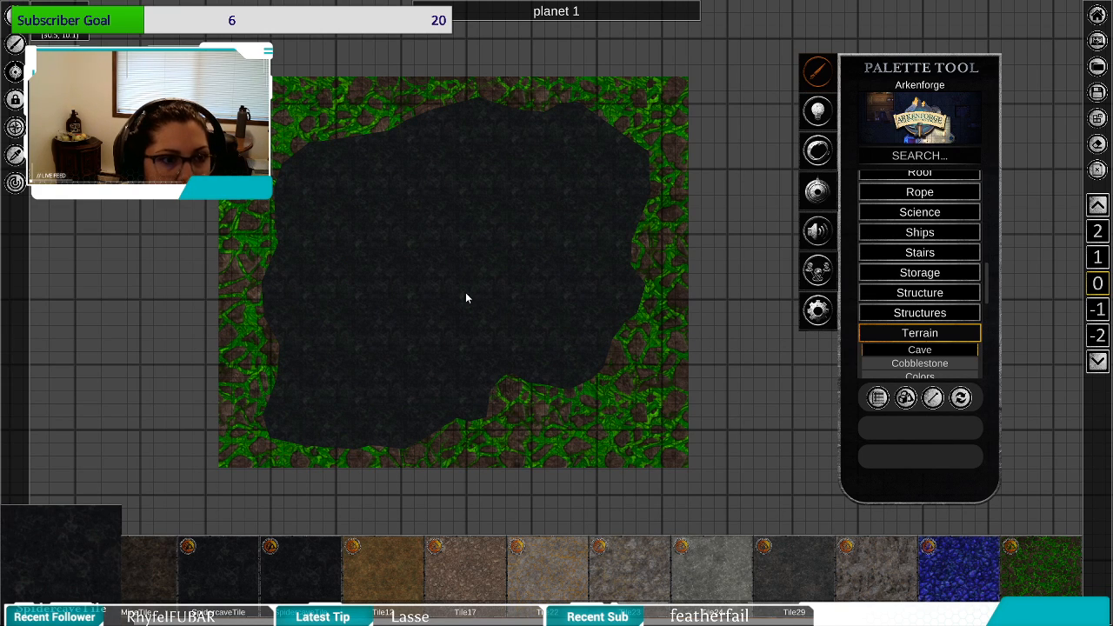
scroll(465, 298, up, 8)
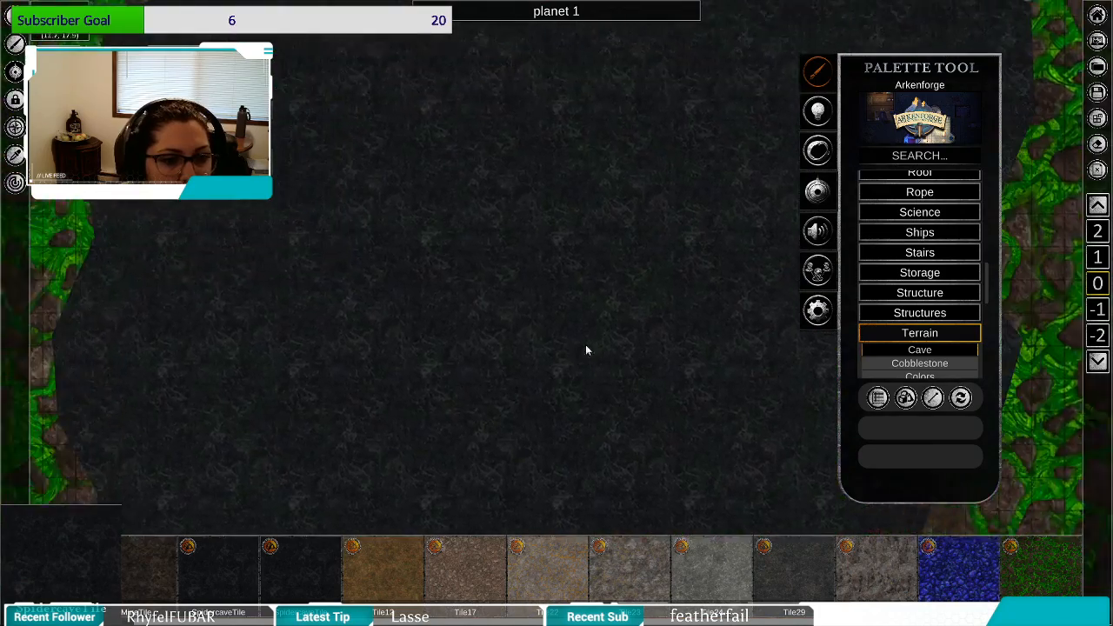
scroll(522, 200, down, 6)
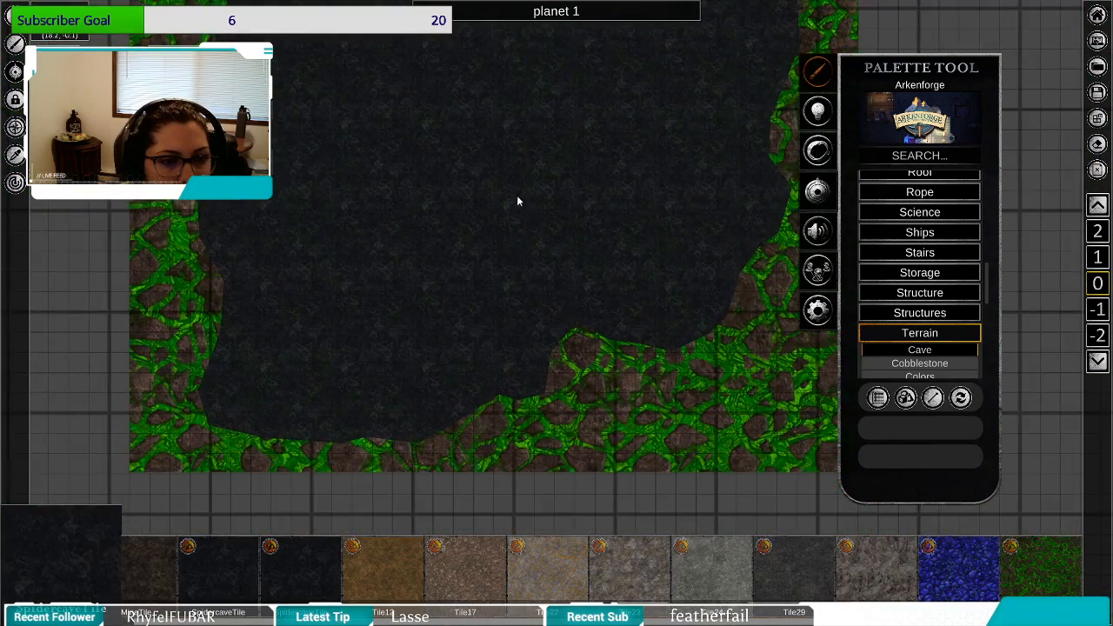
scroll(531, 279, down, 3)
click(541, 345)
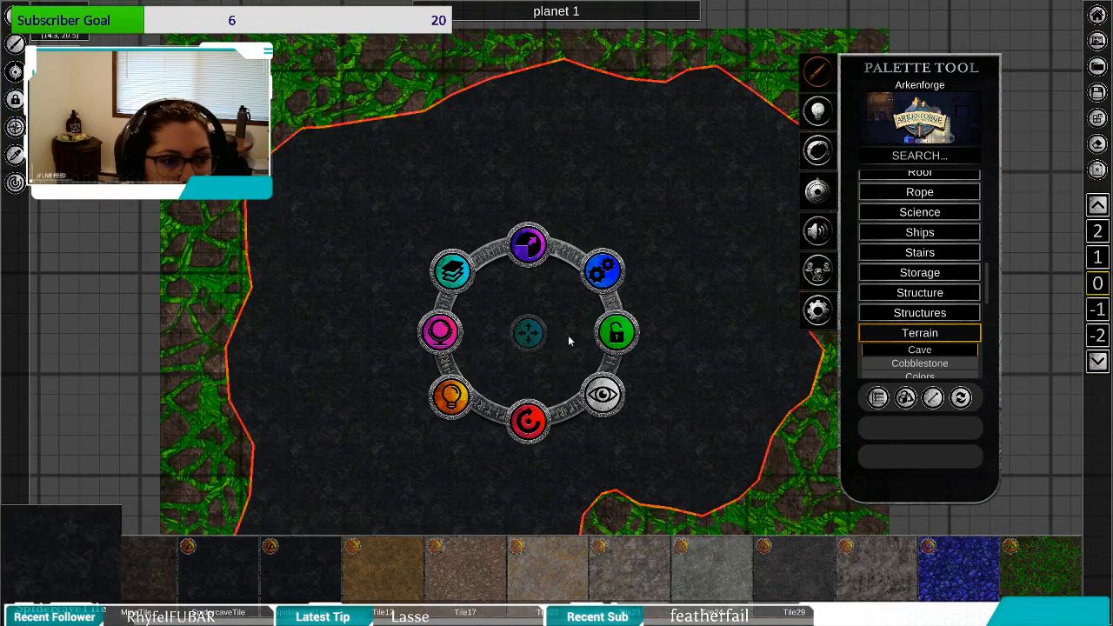
mouse_move(528, 334)
mouse_down()
mouse_move(539, 333)
mouse_move(528, 335)
mouse_up()
click(346, 339)
drag(345, 339, 338, 420)
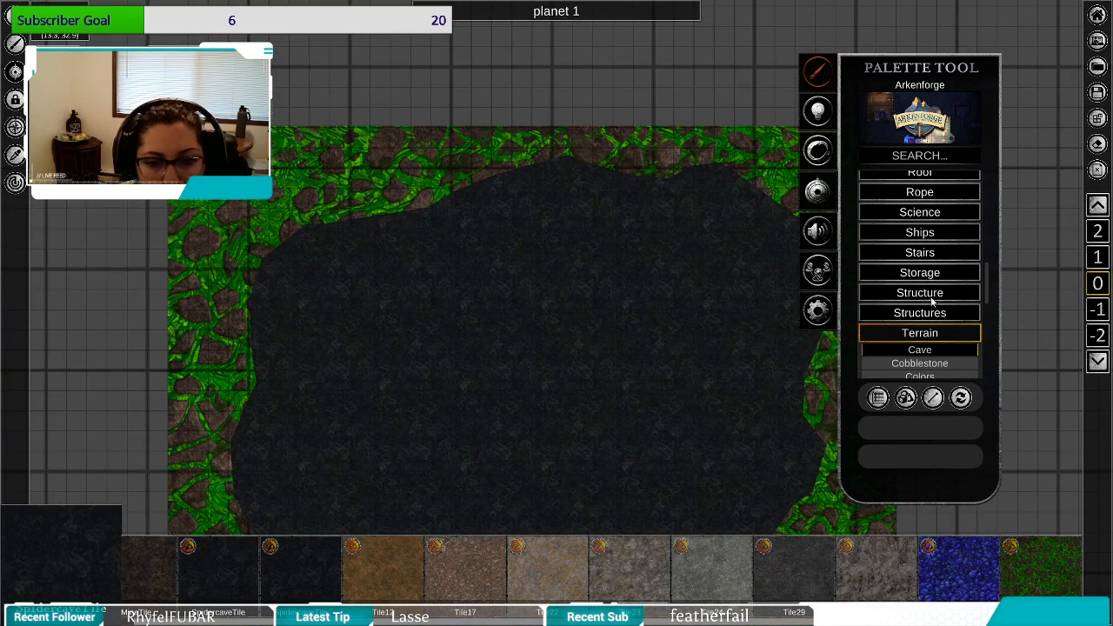
Load a jagged brown cliff edge from the Cliffs group under Edges and set its repeatable width to 1.18.
scroll(914, 252, up, 5)
scroll(941, 243, up, 6)
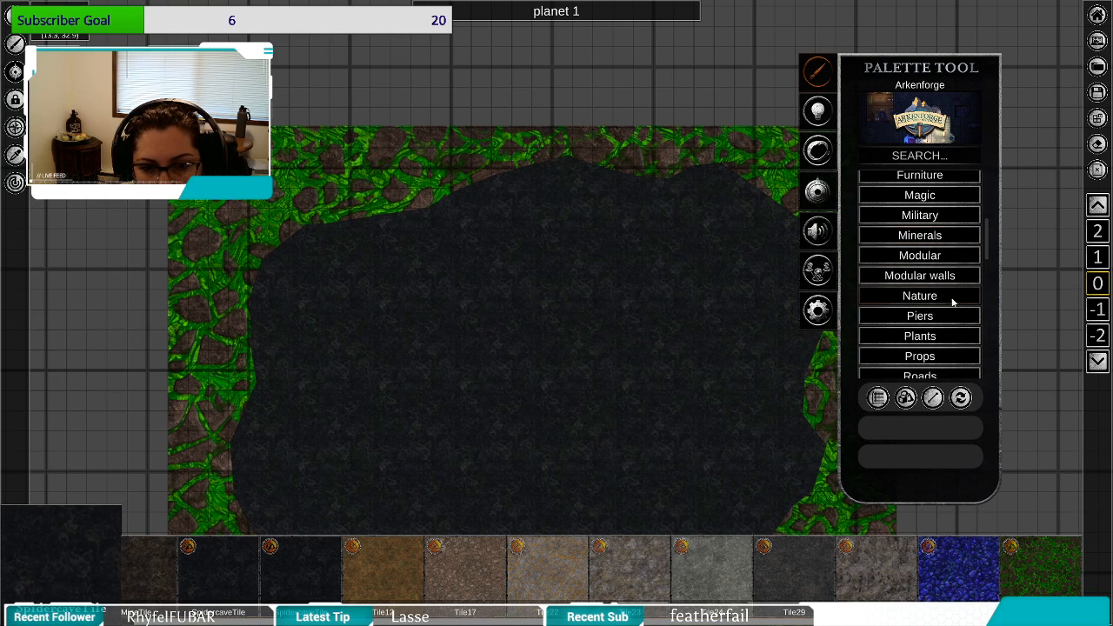
scroll(952, 297, up, 8)
scroll(951, 297, up, 1)
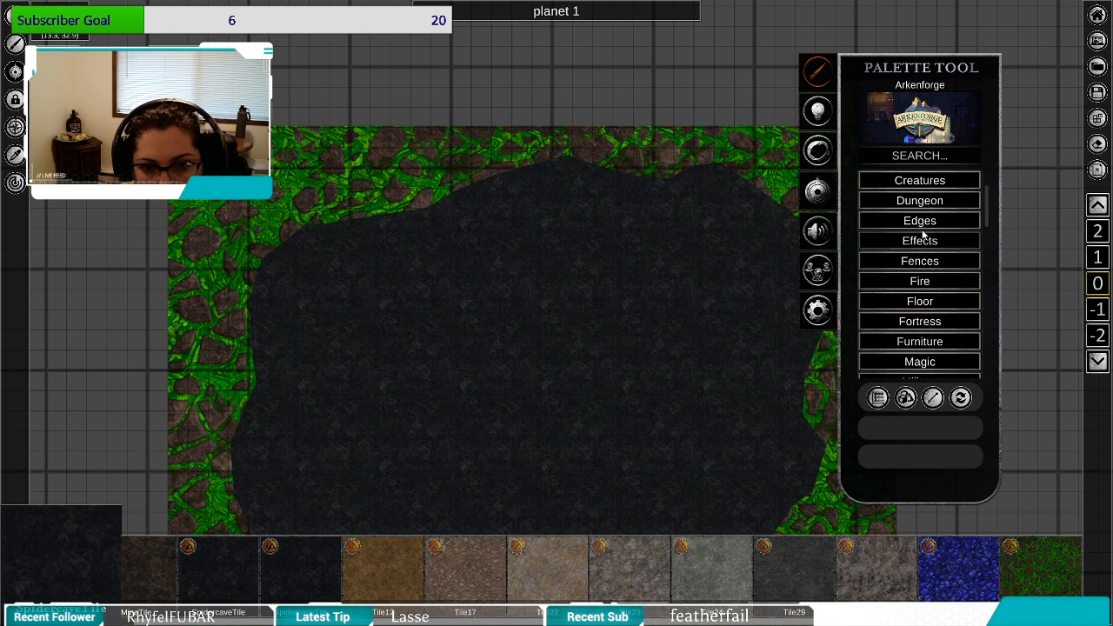
click(921, 223)
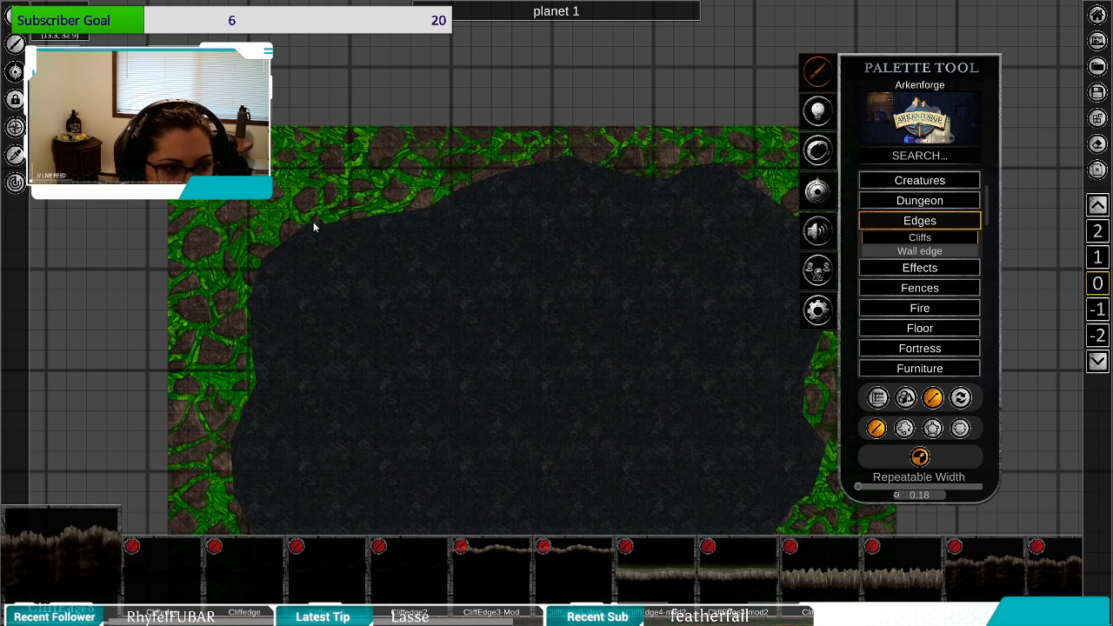
click(874, 487)
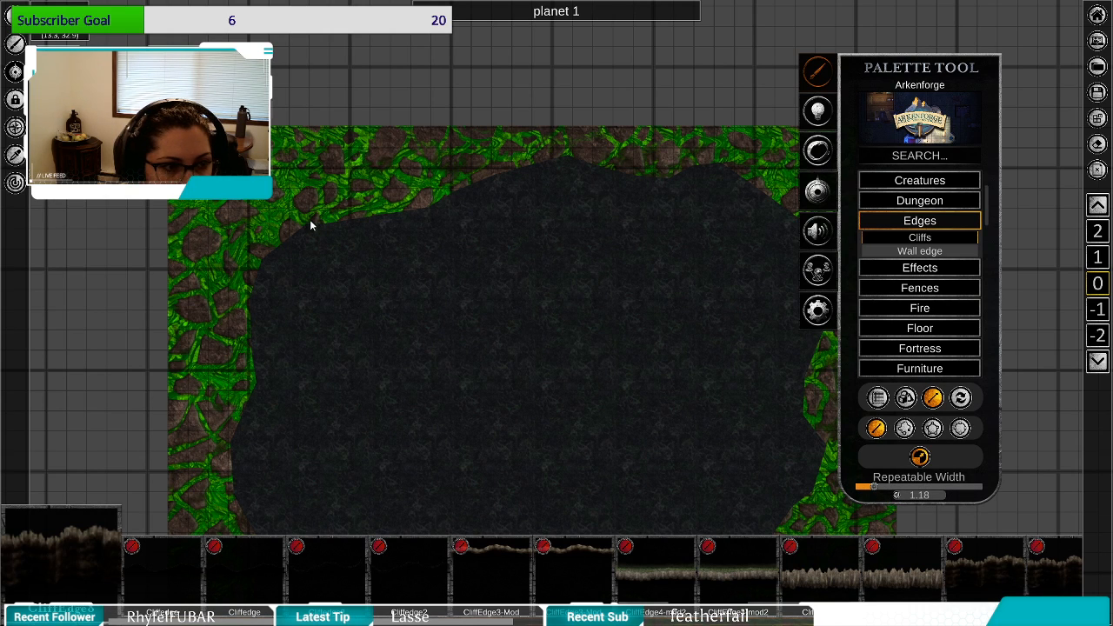
Draw a short trial segment of cliff edge along the dark area's upper-left rim and undo it.
drag(311, 225, 350, 219)
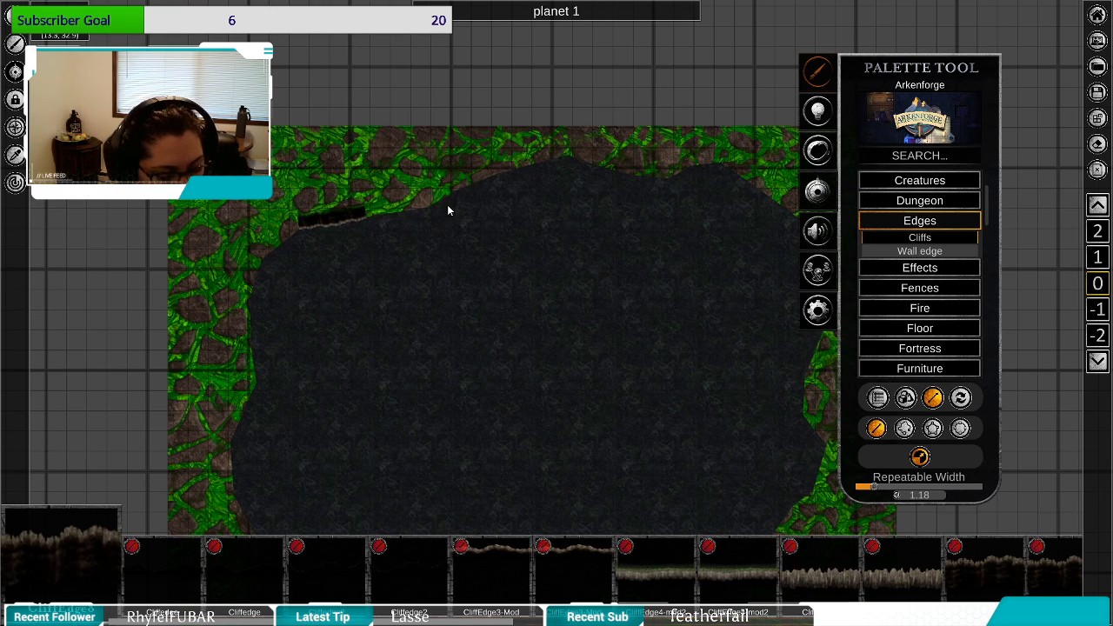
key(ctrl+z)
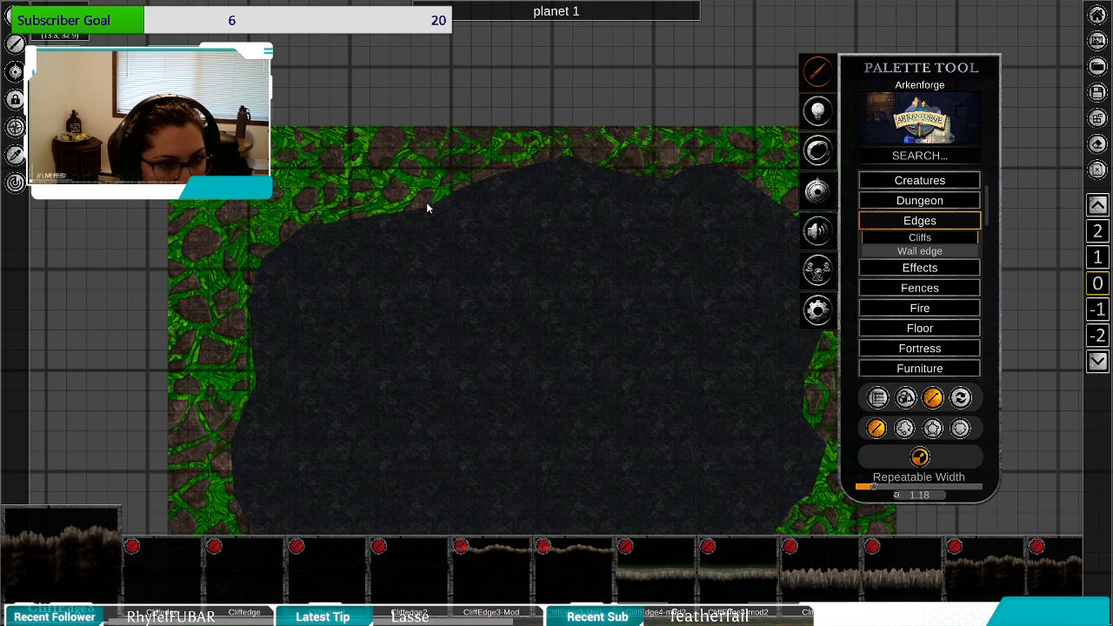
Draw a short cliff edge segment along the dark area's upper-left rim and examine it up close.
drag(431, 209, 406, 215)
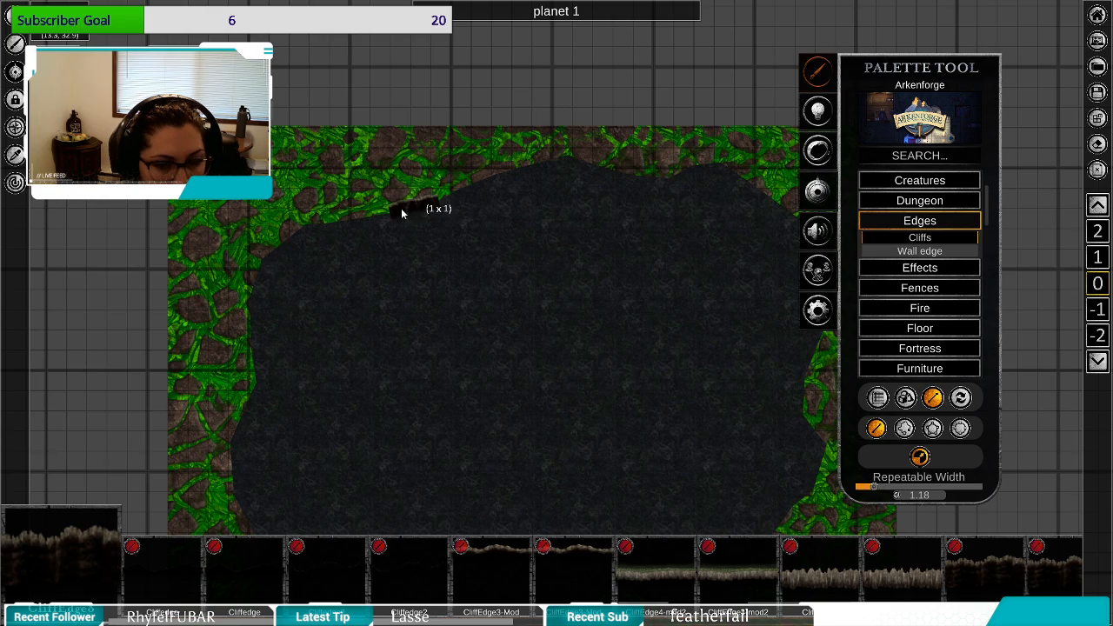
scroll(375, 229, up, 5)
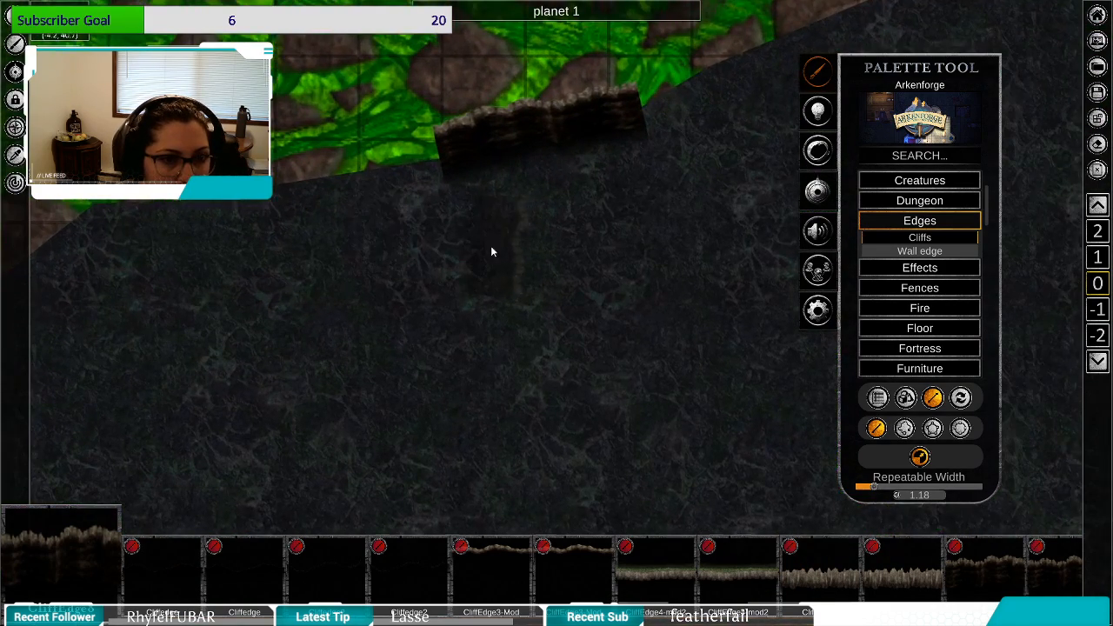
drag(490, 245, 414, 426)
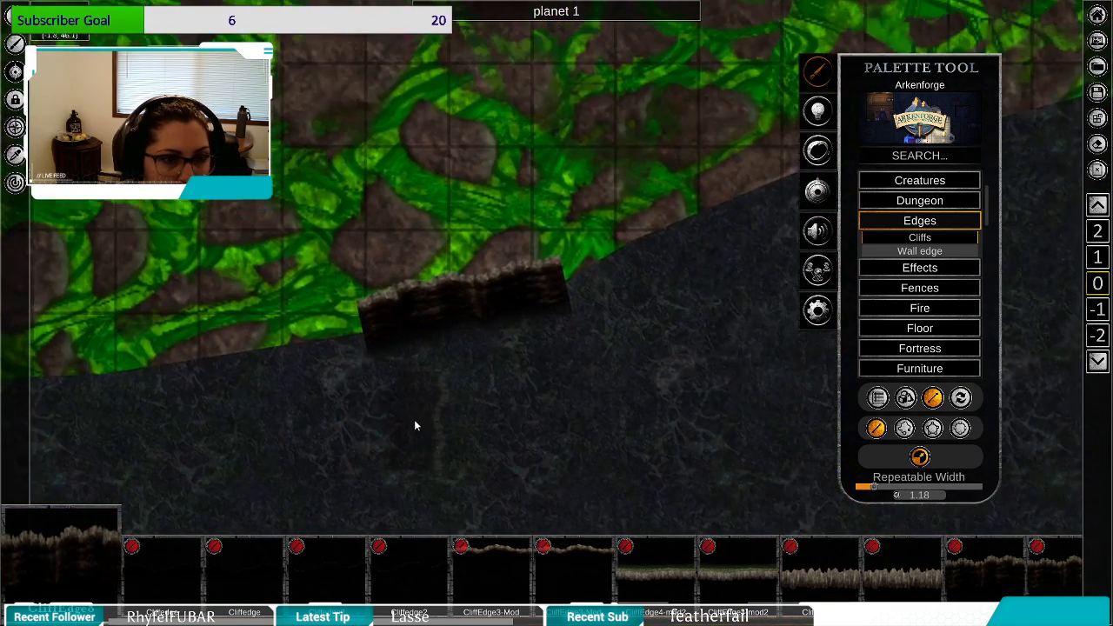
right_click(491, 407)
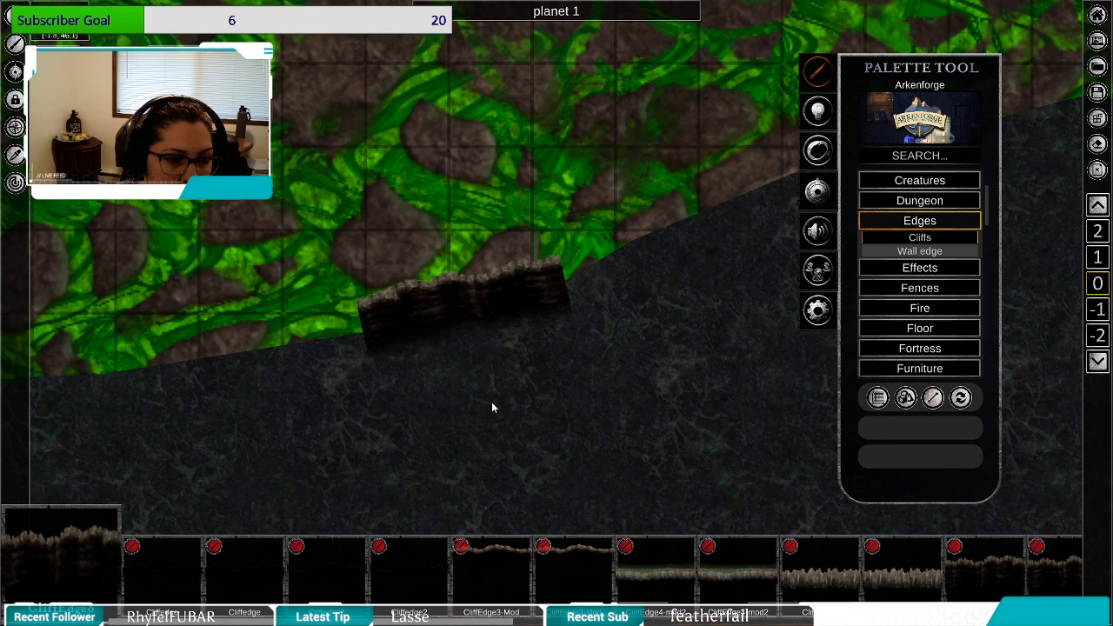
Send the dark cave polygon to the bottom of the layer order, followed by the green terrain beneath it.
scroll(572, 378, down, 4)
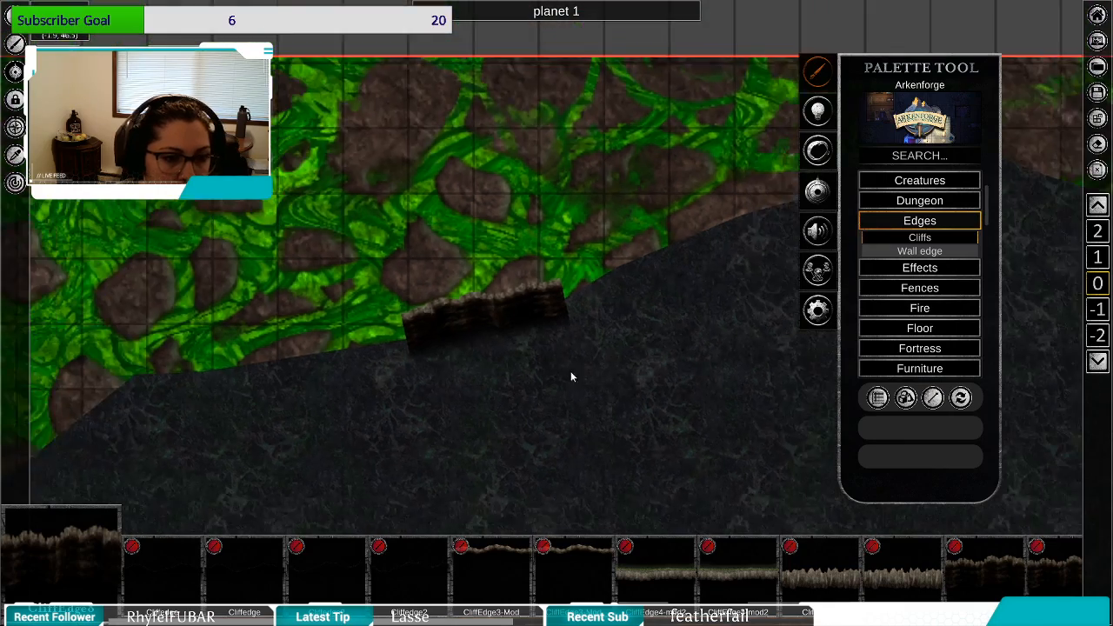
click(563, 402)
drag(562, 402, 458, 73)
click(498, 311)
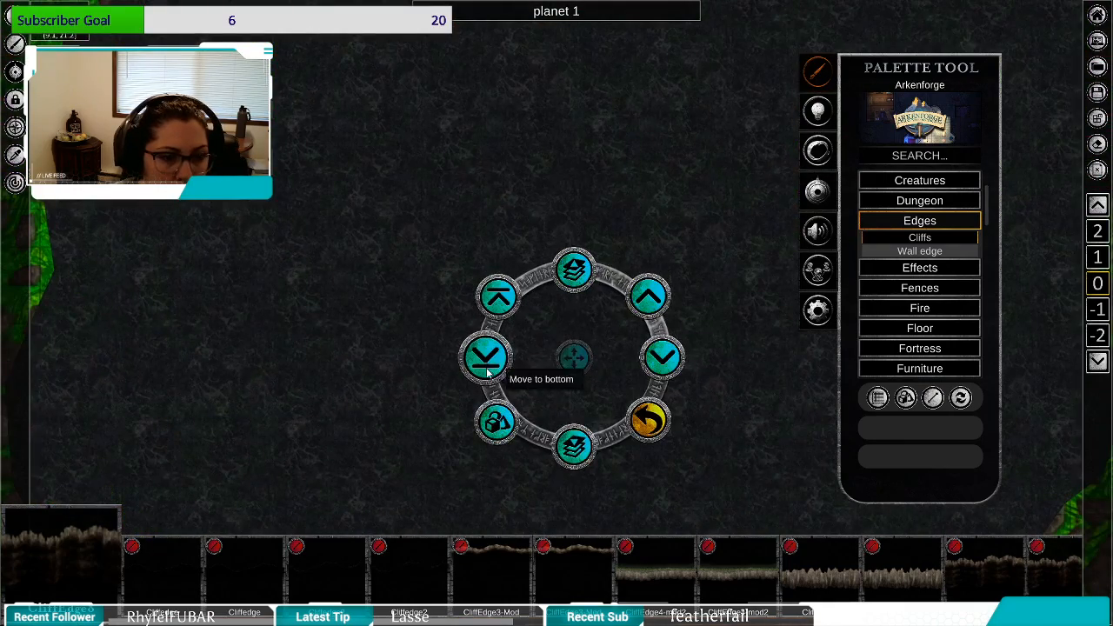
click(498, 424)
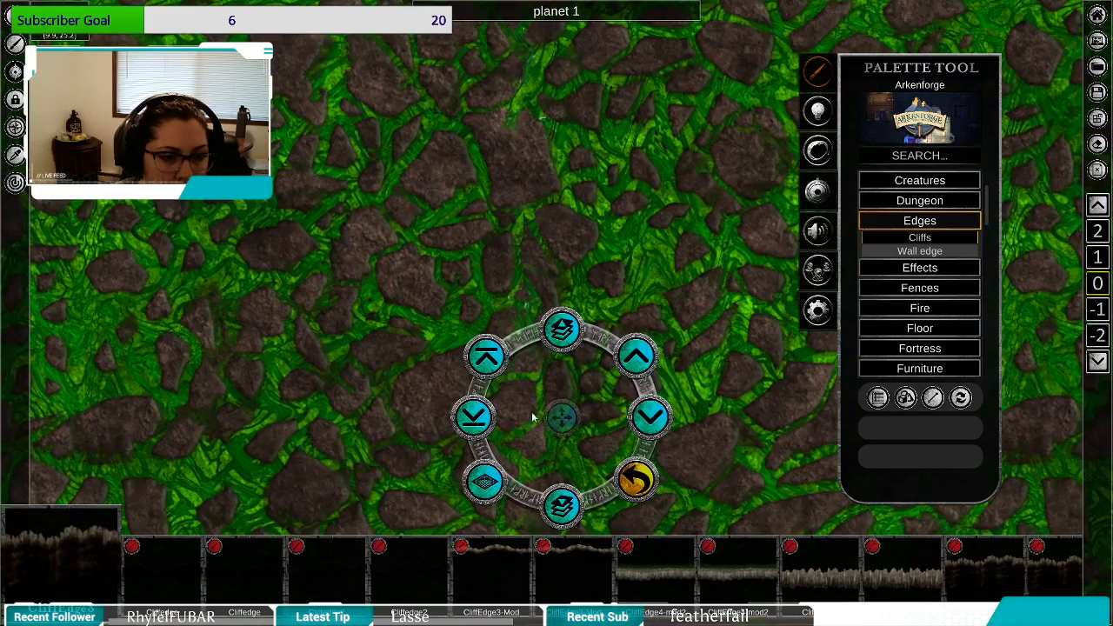
click(475, 424)
Delete the short cliff edge segment on the dark area's upper-left rim.
drag(339, 286, 424, 506)
click(425, 210)
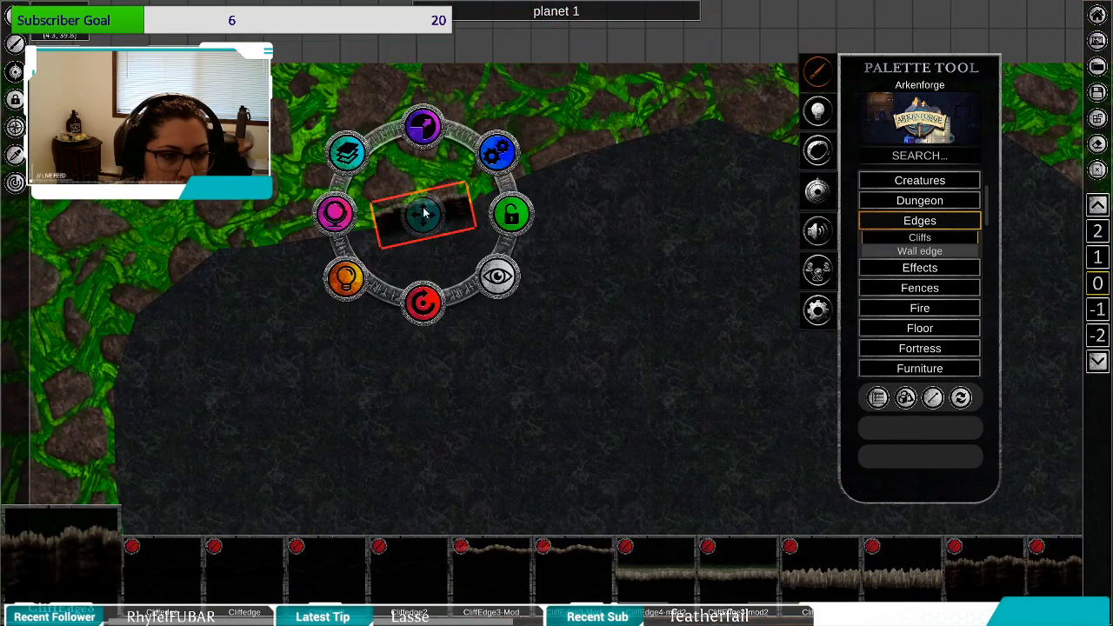
key(Delete)
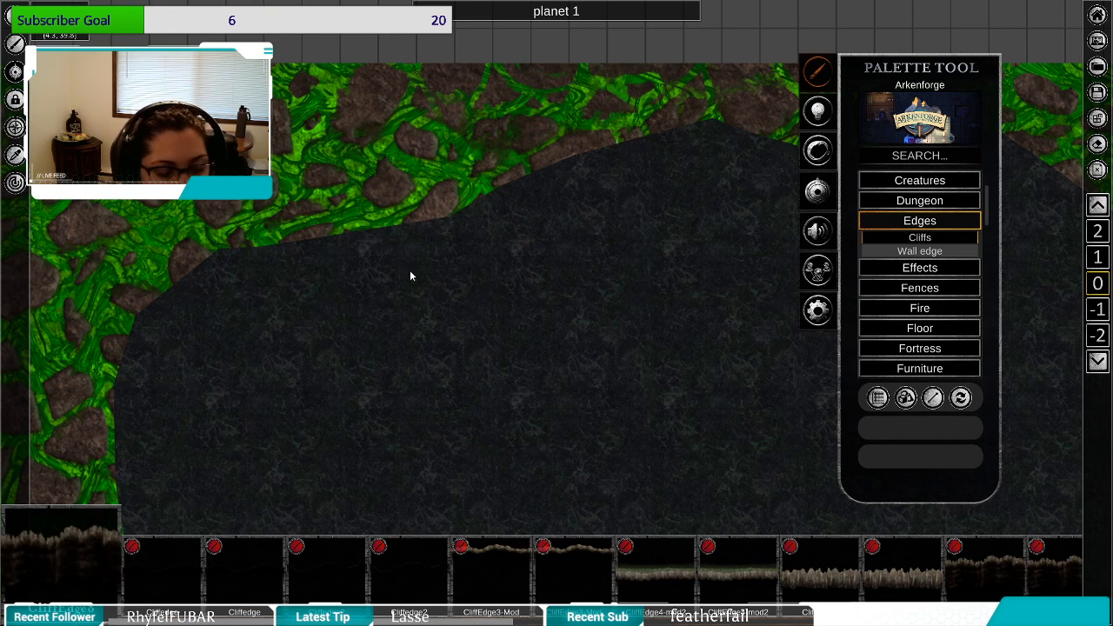
Reload the jagged brown cliff edge with a repeatable width of 2.35 and polygon placement.
click(1046, 579)
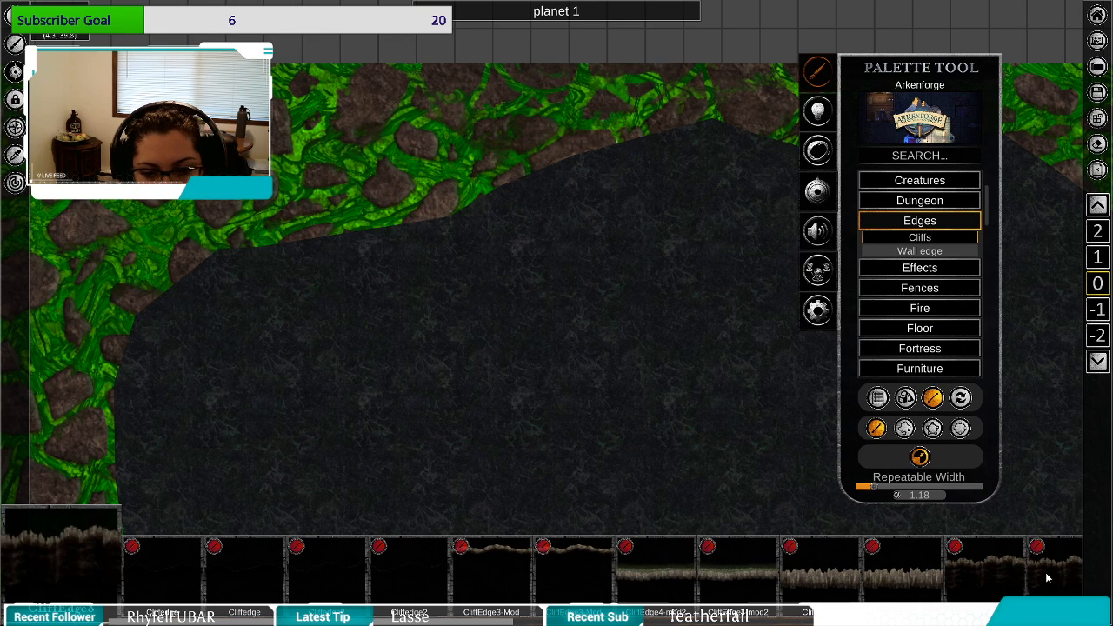
click(893, 488)
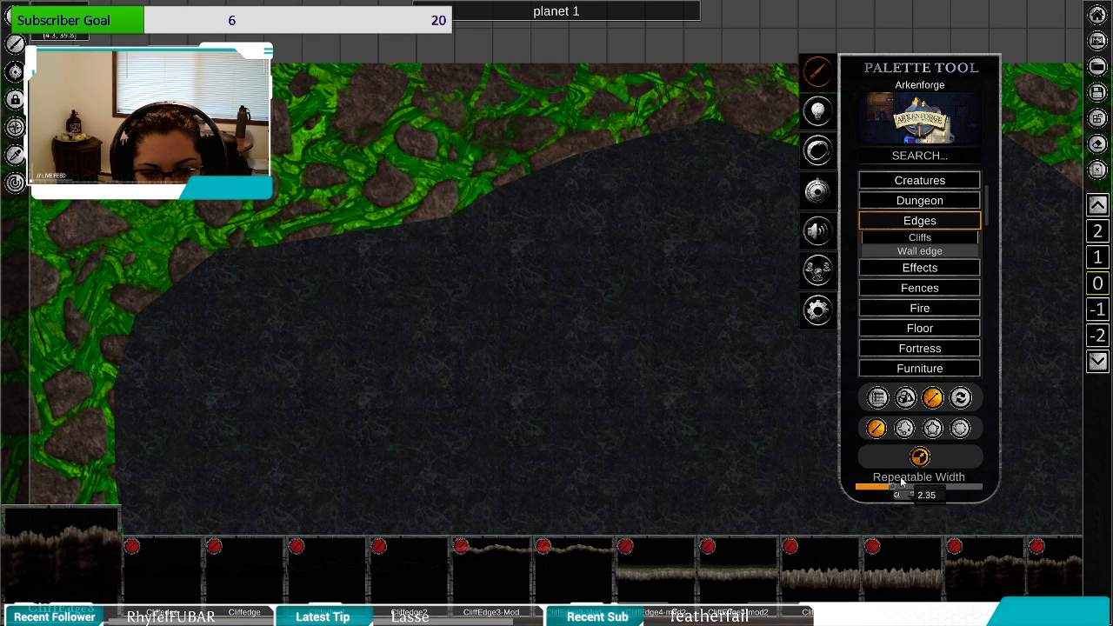
click(933, 428)
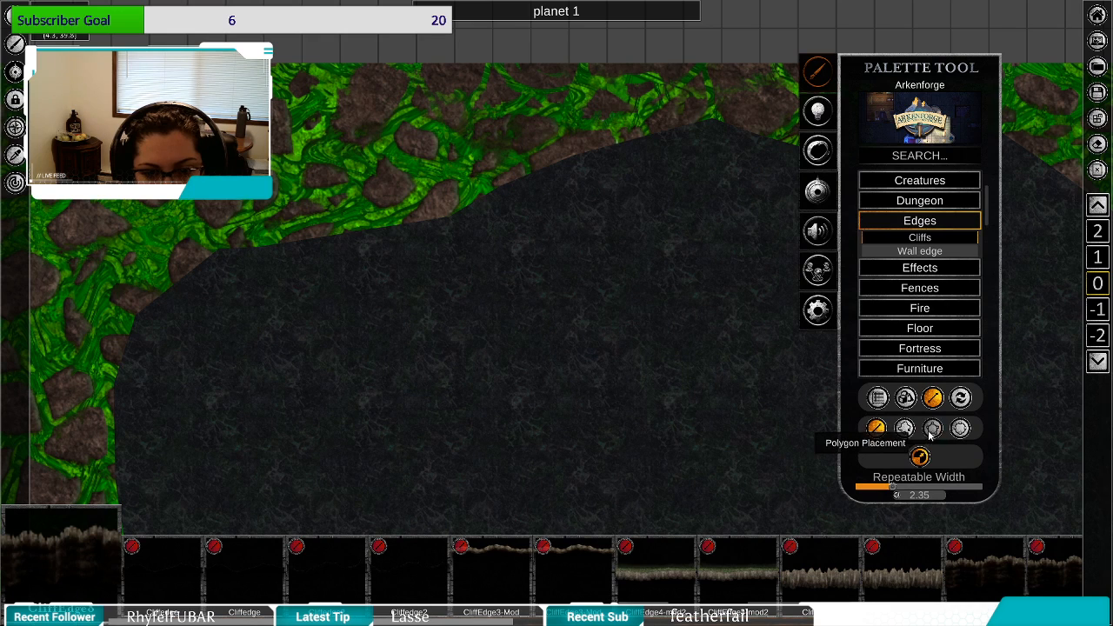
Trace the cliff edge point by point along the dark area's upper-left rim and around its corner onto the left side.
click(384, 227)
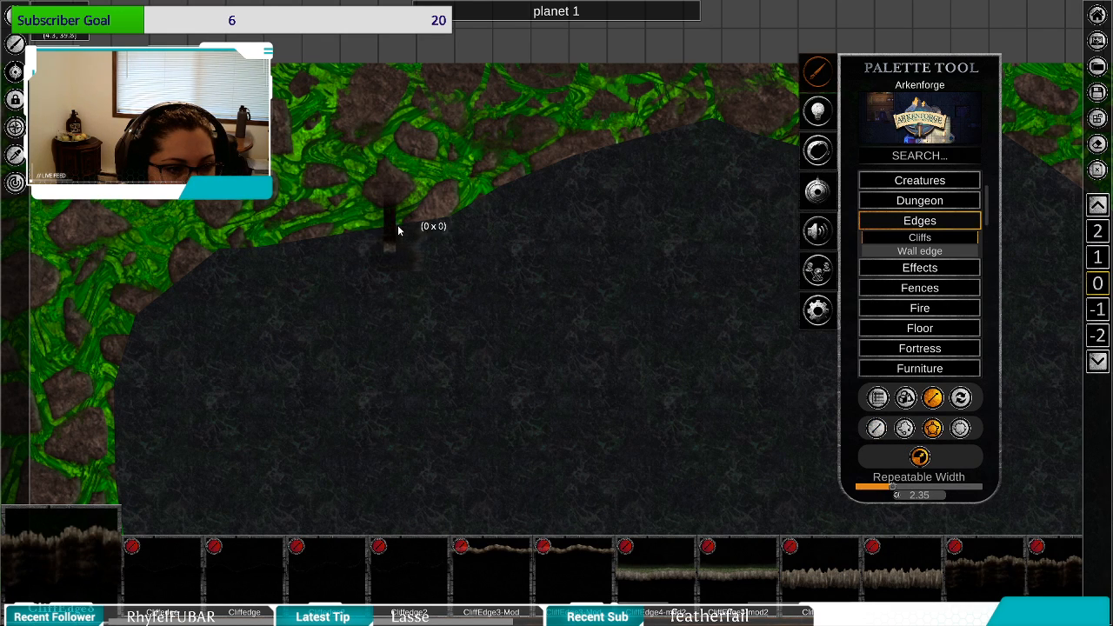
click(289, 234)
click(253, 238)
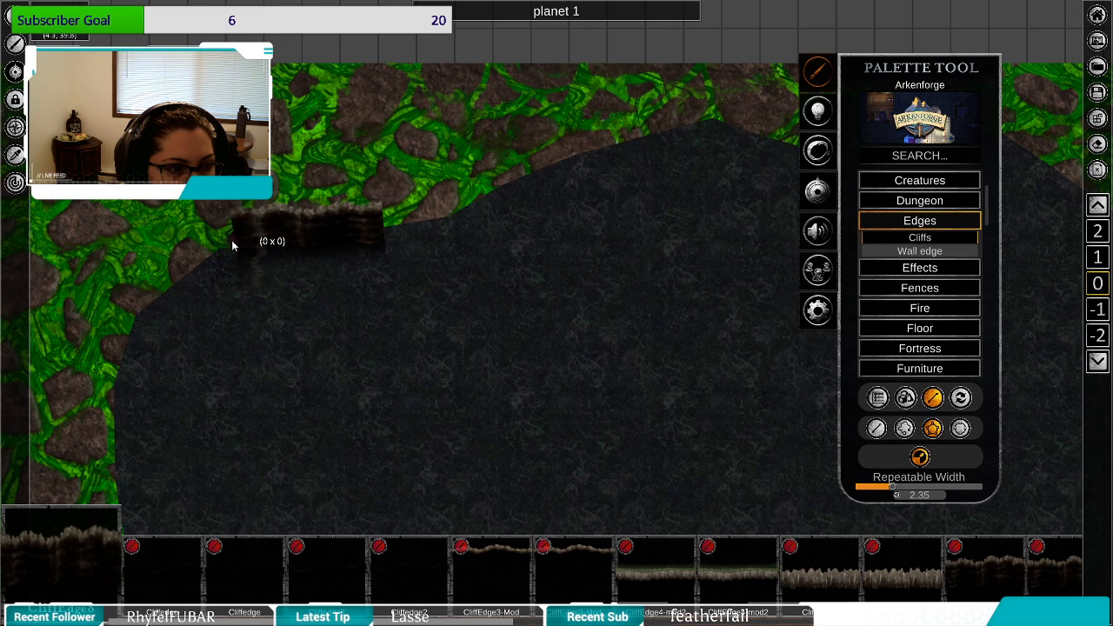
click(219, 240)
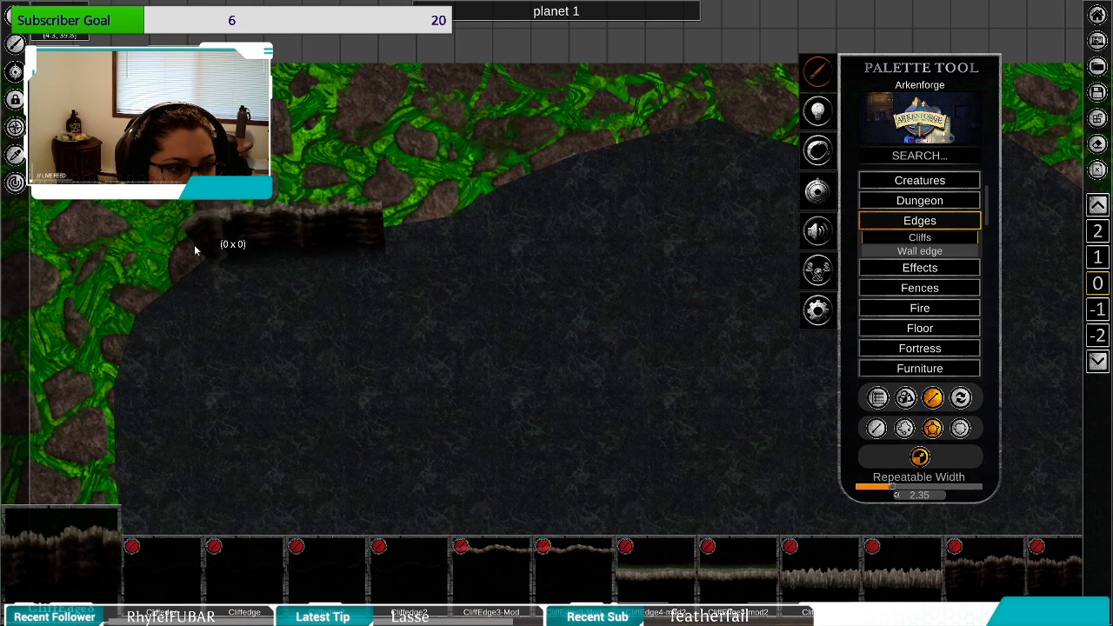
click(192, 249)
click(149, 288)
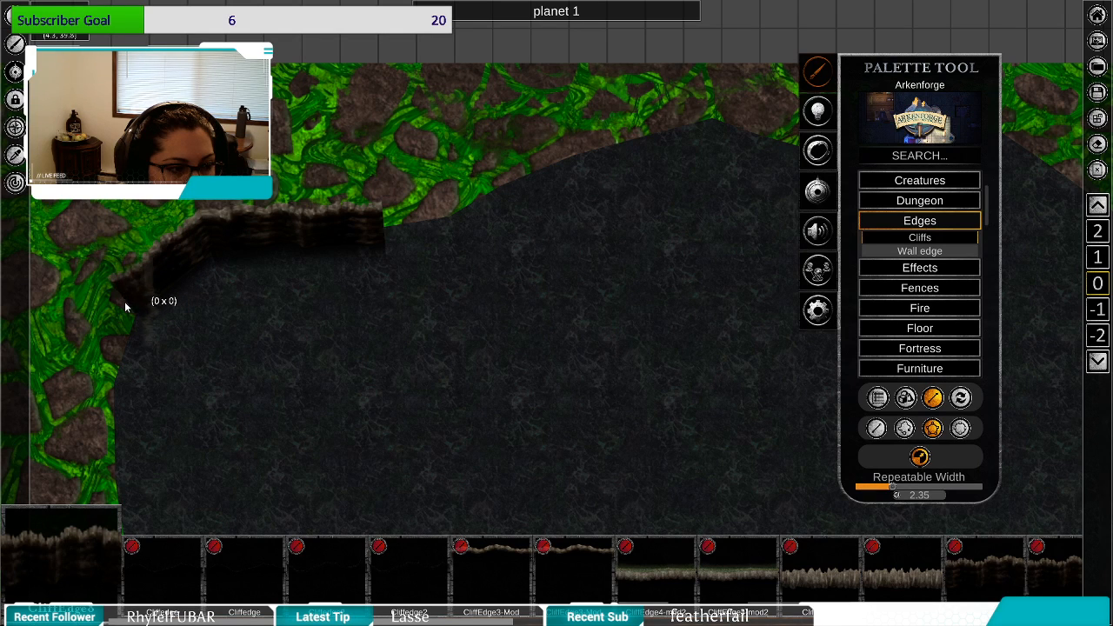
click(123, 306)
click(102, 349)
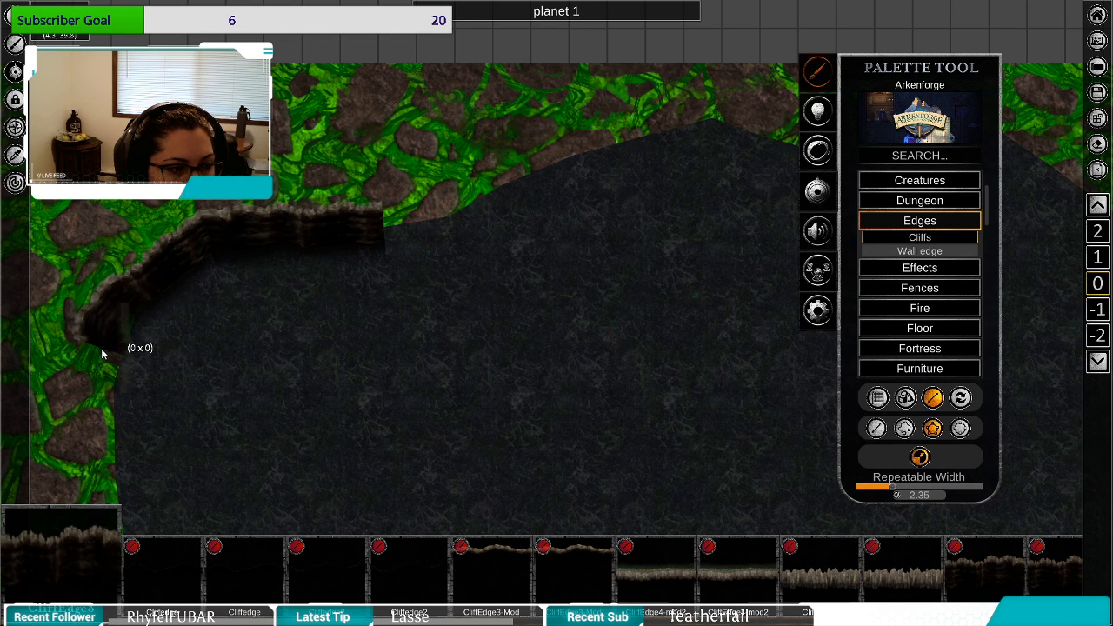
Continue the cliff edge down the left side and around the whole dark area back to its start, and finish the outline.
click(93, 421)
drag(93, 422, 114, 130)
drag(212, 187, 260, 161)
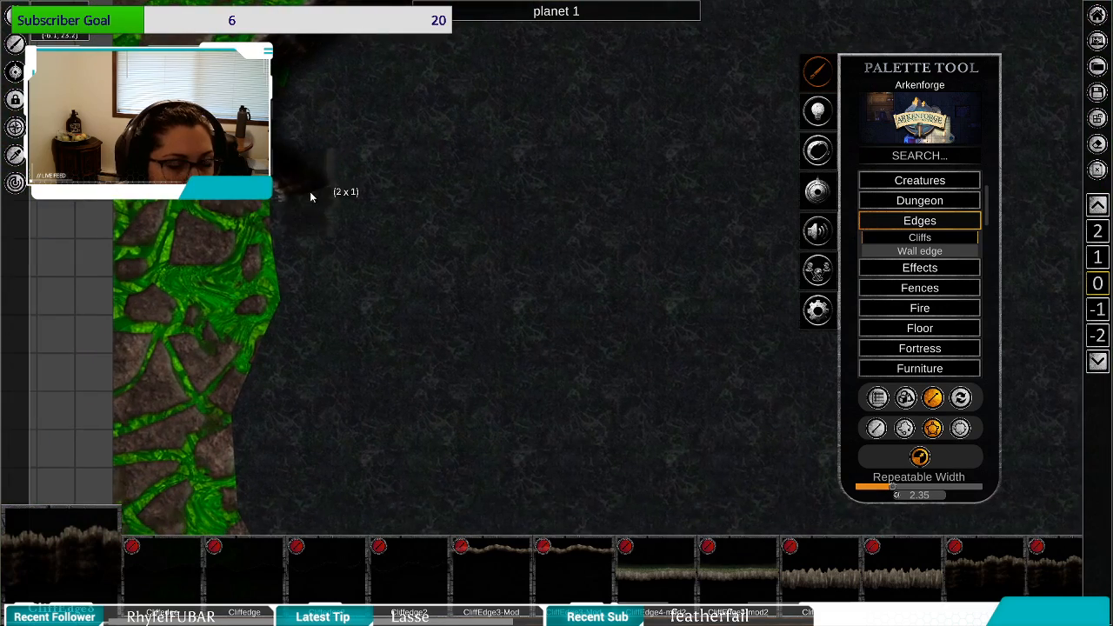
scroll(287, 213, down, 5)
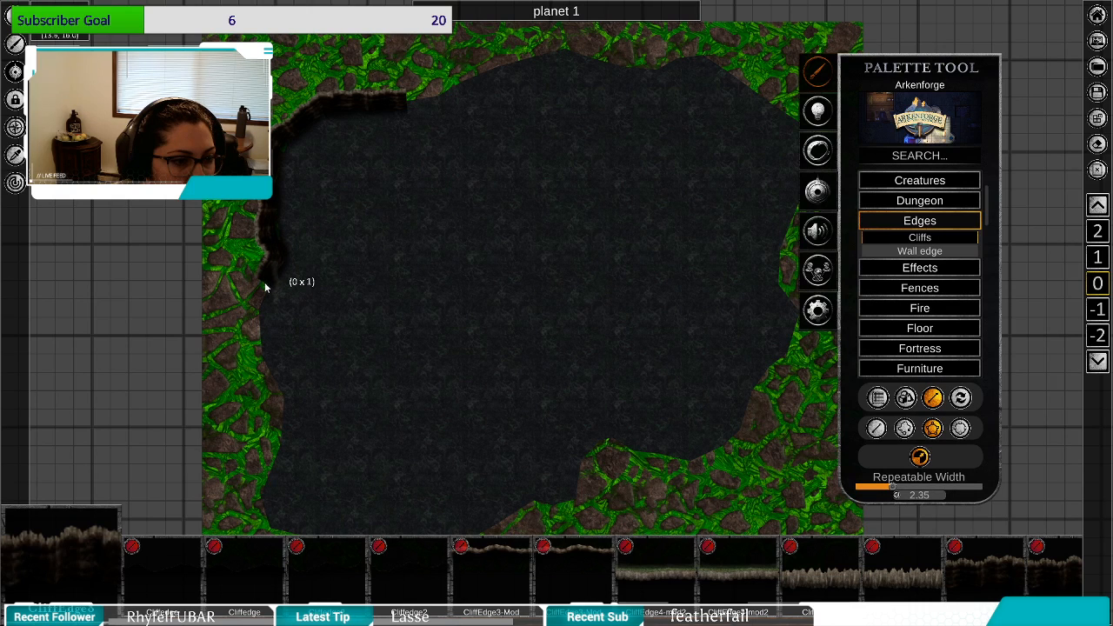
mouse_move(255, 327)
mouse_down()
mouse_move(279, 403)
mouse_move(262, 518)
mouse_move(250, 397)
mouse_move(259, 425)
mouse_move(277, 430)
mouse_move(450, 433)
mouse_move(487, 405)
mouse_move(561, 391)
mouse_move(589, 330)
mouse_move(614, 325)
mouse_move(636, 345)
mouse_move(704, 350)
mouse_move(758, 268)
mouse_move(691, 444)
mouse_move(681, 437)
mouse_move(709, 416)
mouse_move(725, 379)
mouse_move(719, 335)
mouse_move(695, 318)
mouse_move(734, 231)
mouse_move(720, 183)
mouse_move(632, 112)
mouse_move(561, 118)
mouse_move(455, 100)
mouse_move(317, 149)
mouse_up()
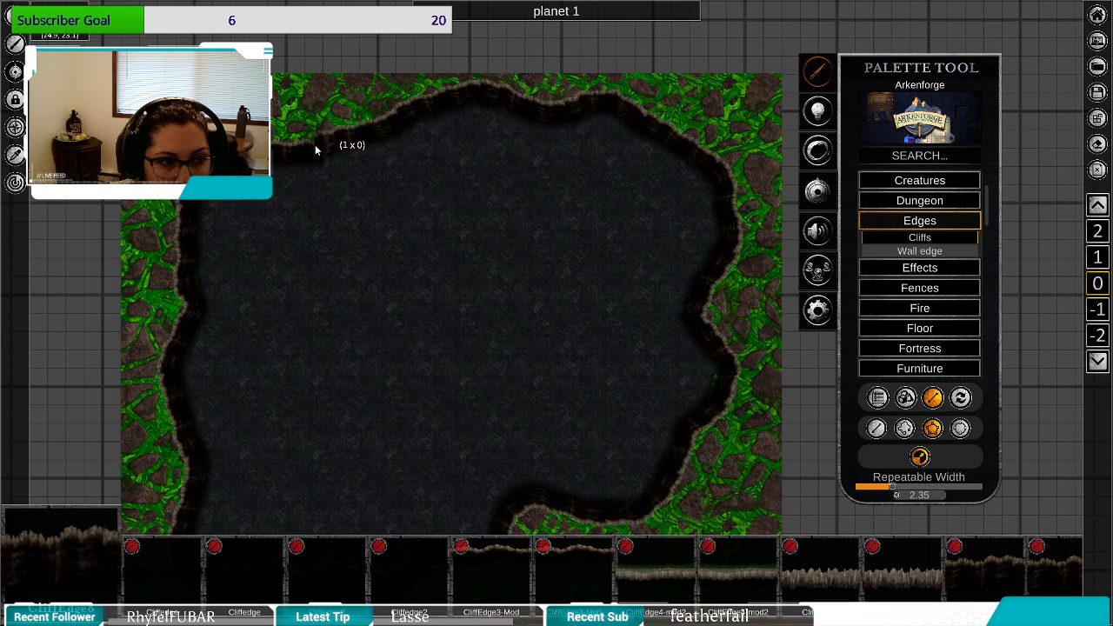
right_click(315, 149)
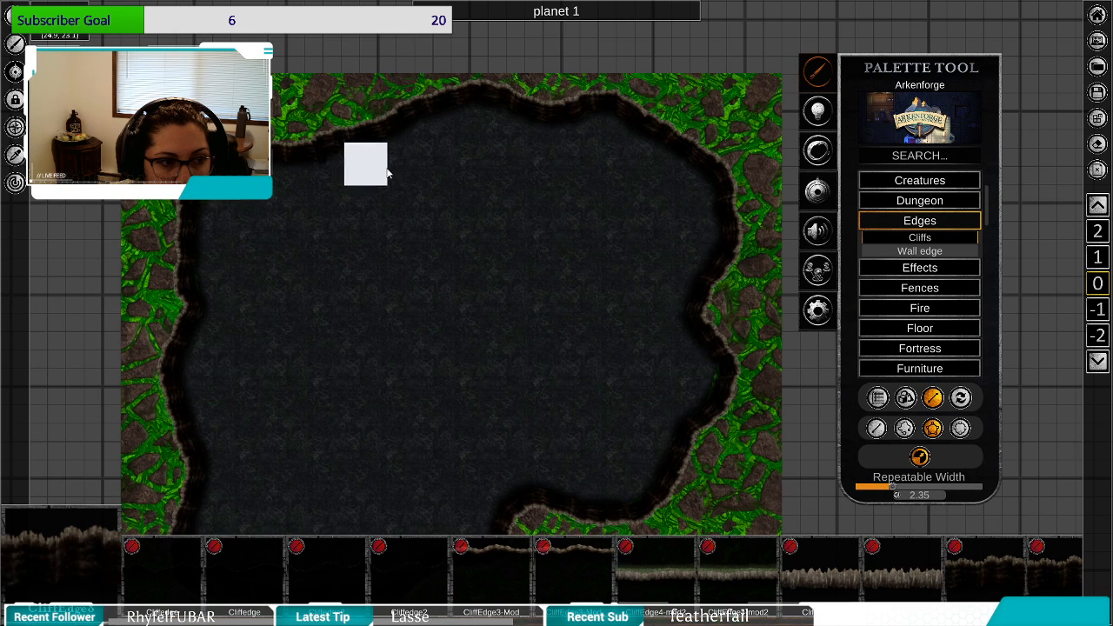
right_click(496, 175)
Select the finished cliff outline and show its individual points for editing.
key(a)
key(s)
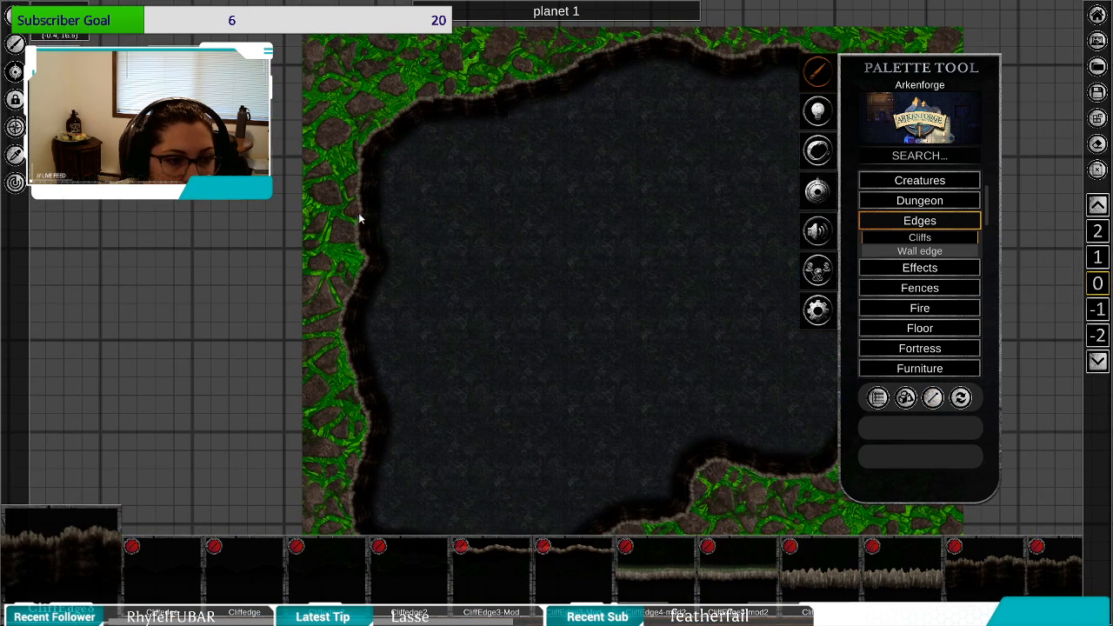
click(360, 219)
click(695, 236)
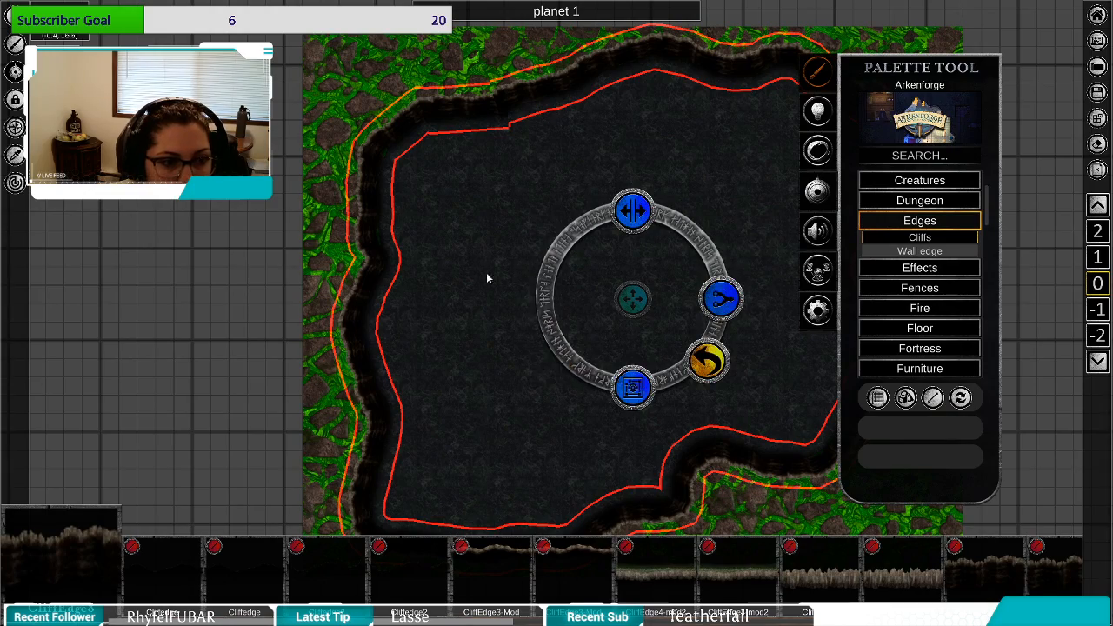
click(633, 387)
Shift three points on the cliff outline's left side slightly inward toward the dark area.
scroll(500, 343, up, 3)
key(d)
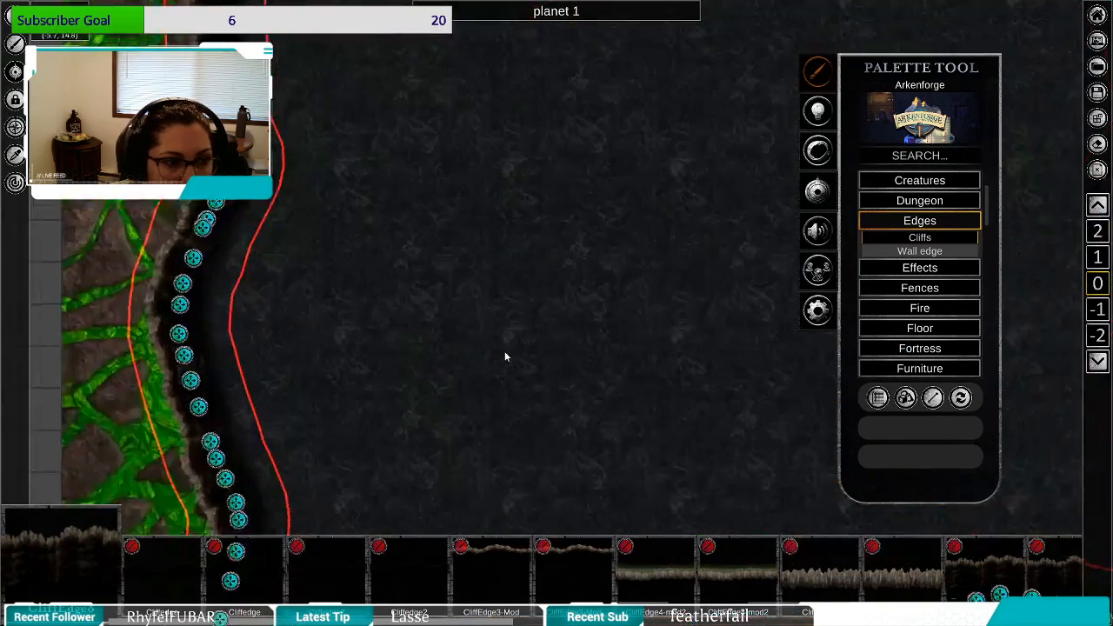
scroll(505, 351, up, 4)
drag(434, 222, 820, 484)
scroll(591, 341, up, 2)
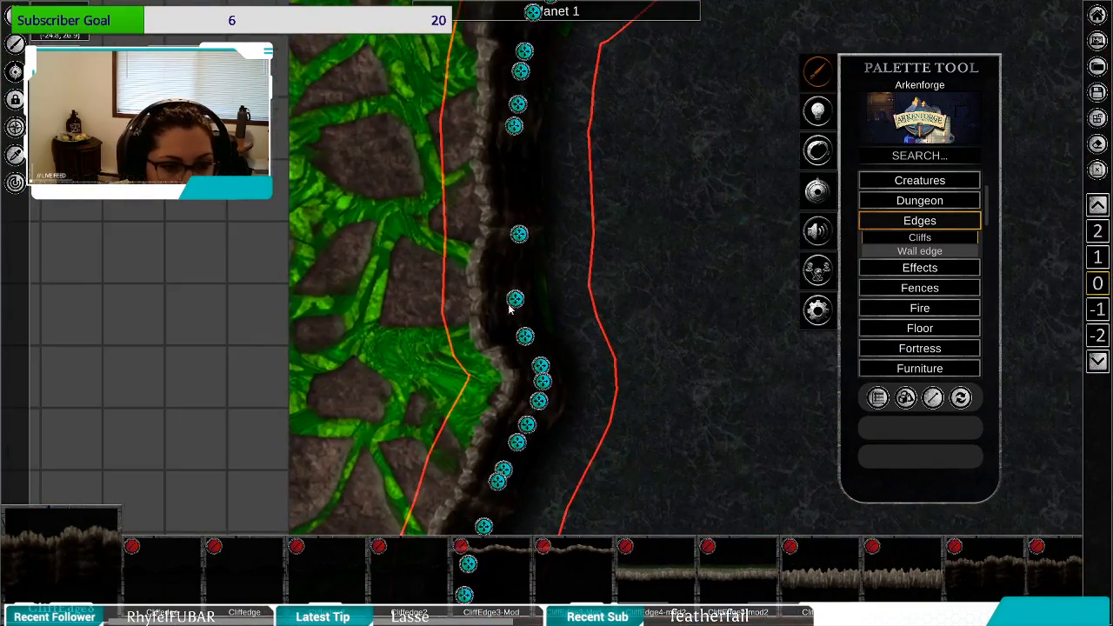
drag(516, 298, 529, 298)
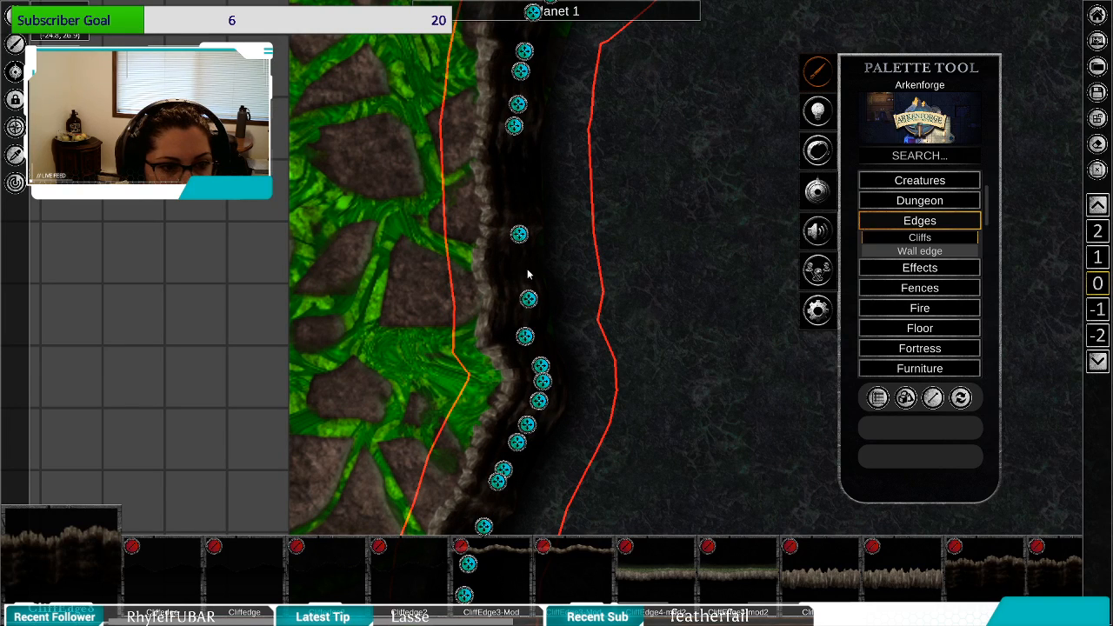
drag(519, 235, 528, 237)
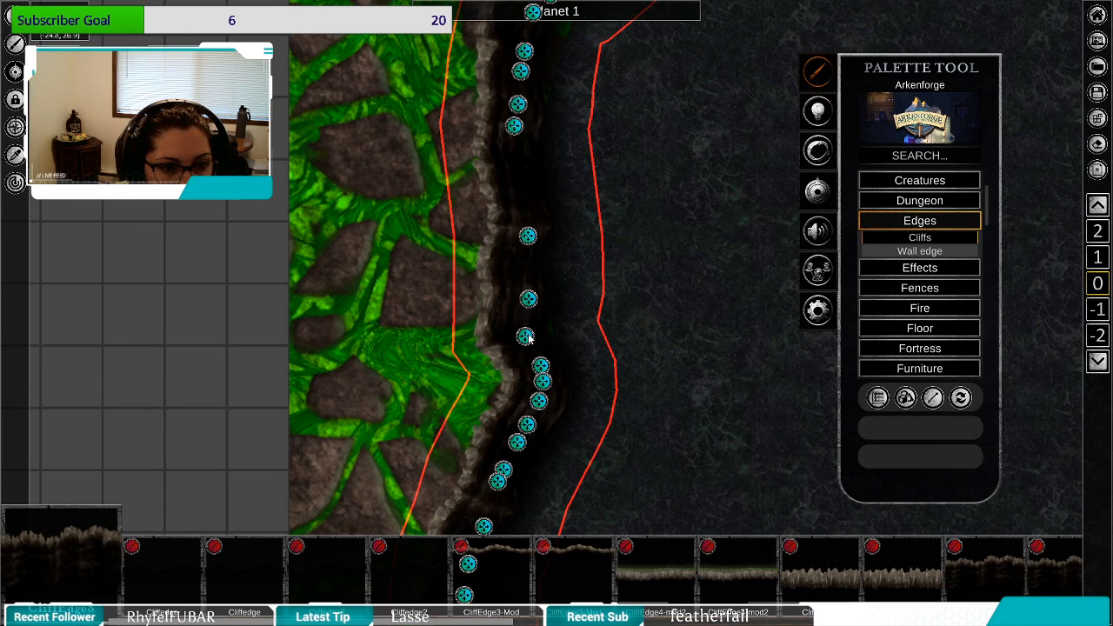
drag(527, 337, 541, 332)
Adjust a point on the cliff outline's lower-right bend.
drag(650, 352, 606, 26)
drag(744, 437, 605, 250)
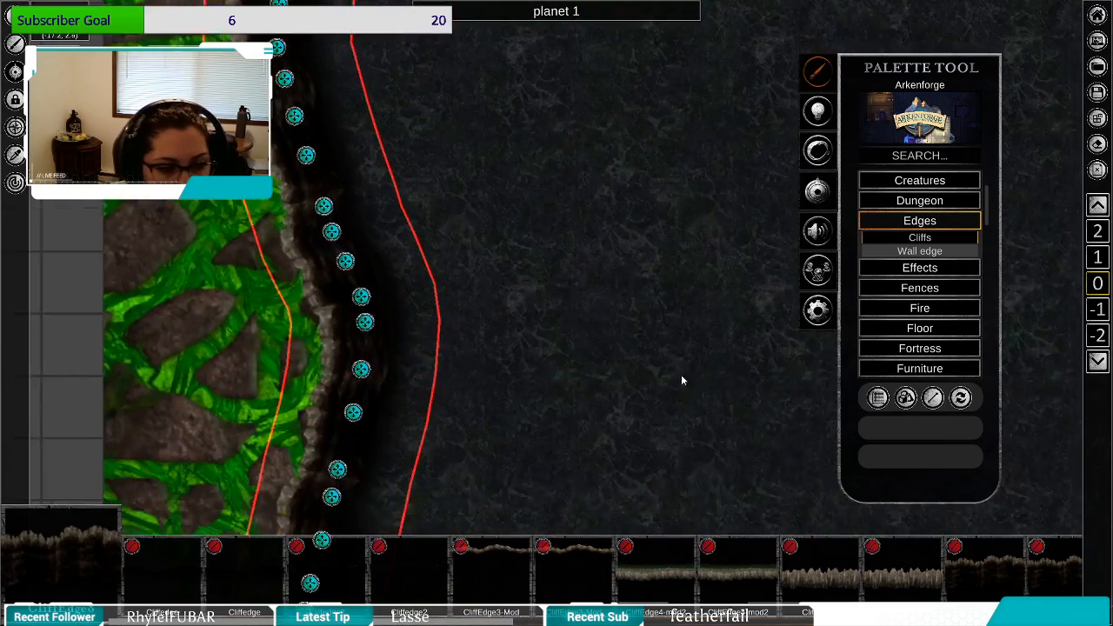
drag(683, 426, 388, 264)
drag(695, 348, 463, 454)
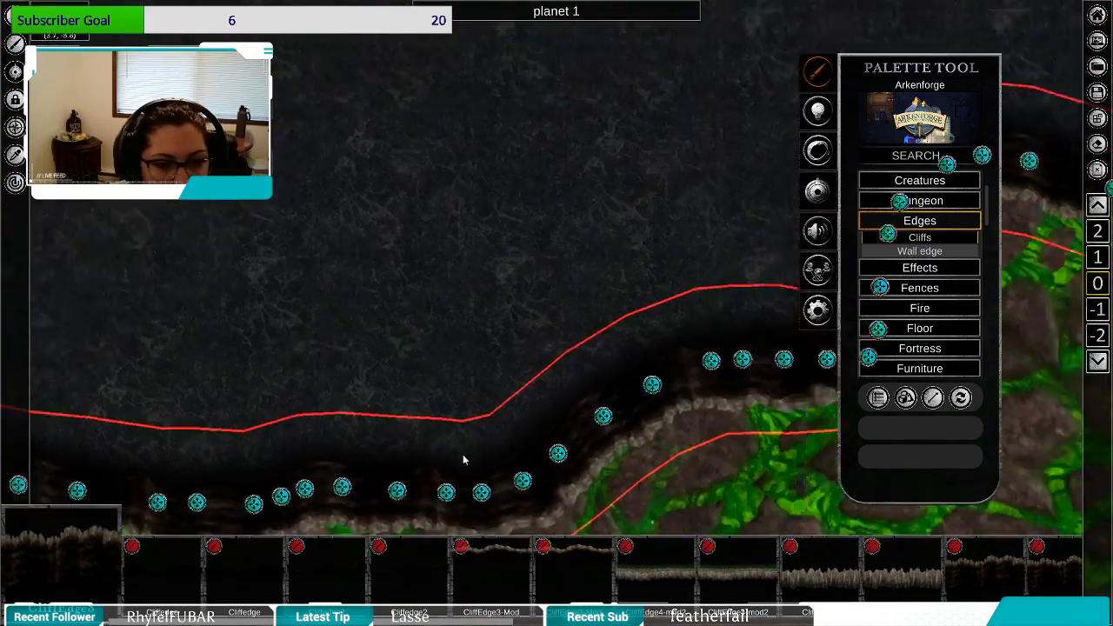
drag(749, 287, 182, 549)
drag(659, 468, 525, 430)
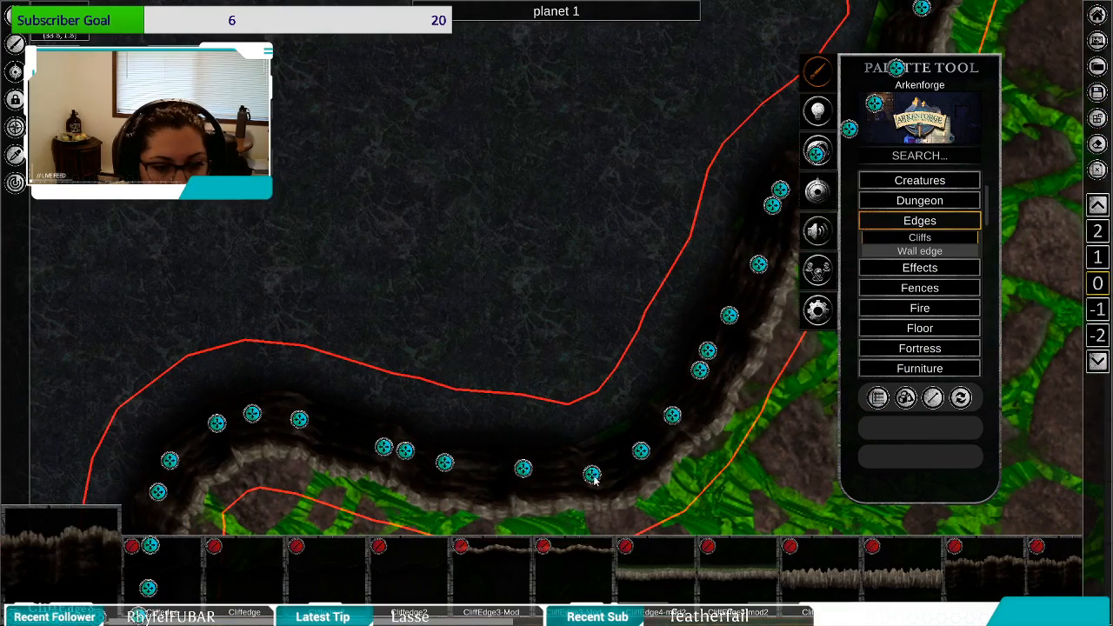
drag(592, 478, 668, 403)
Pull four points on the cliff outline's right-hand bulge inward to cover the green gap beside the dark area.
drag(650, 334, 469, 585)
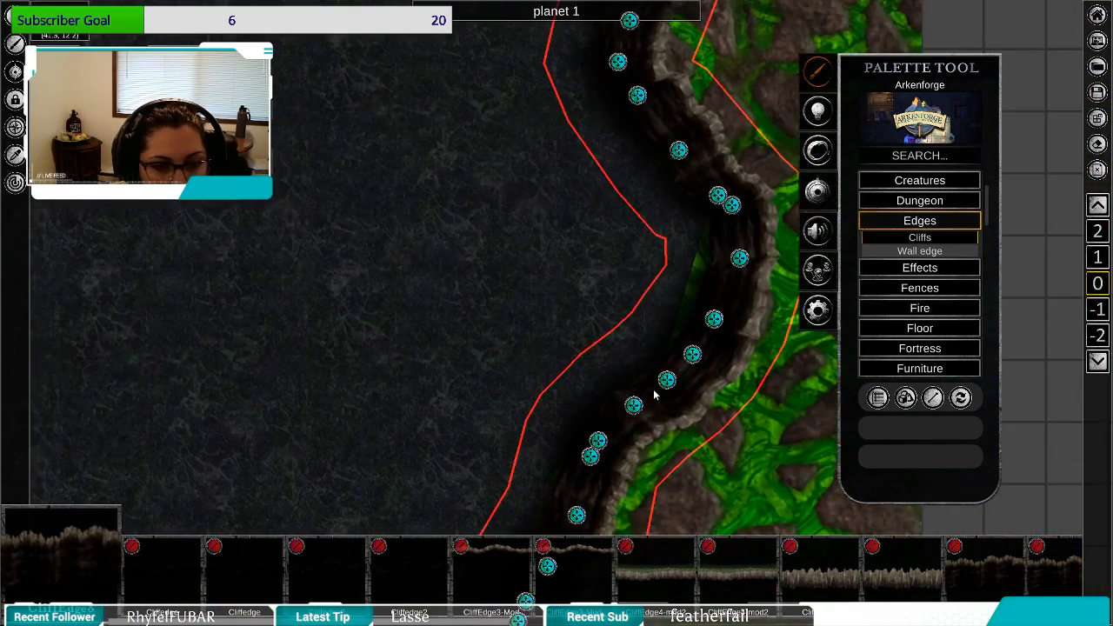
drag(693, 355, 677, 343)
drag(667, 381, 645, 381)
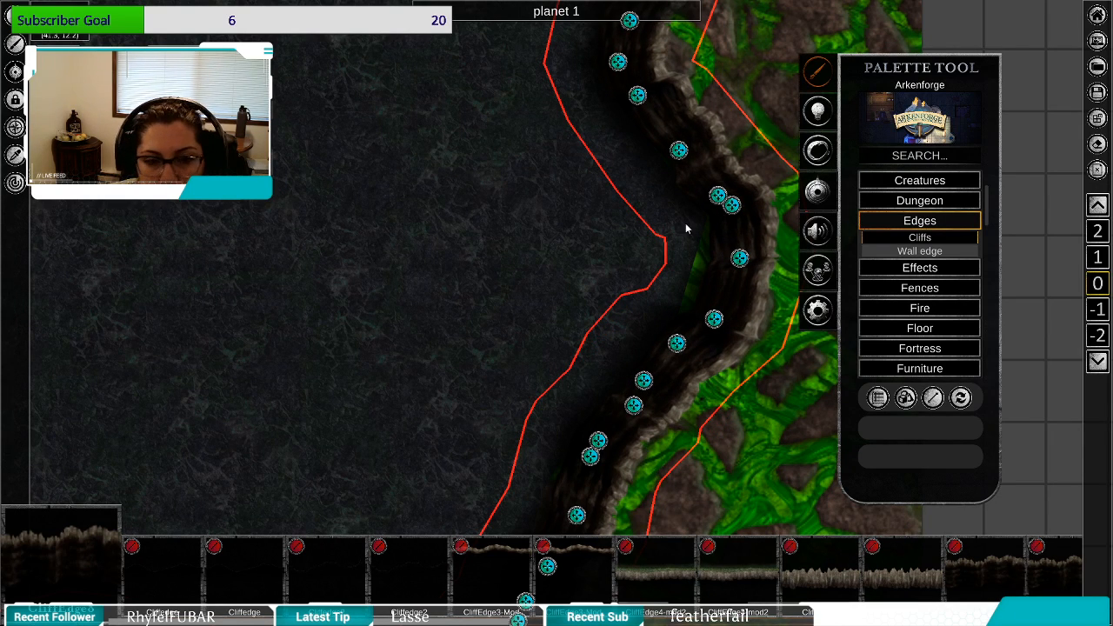
drag(686, 229, 636, 318)
drag(662, 405, 649, 398)
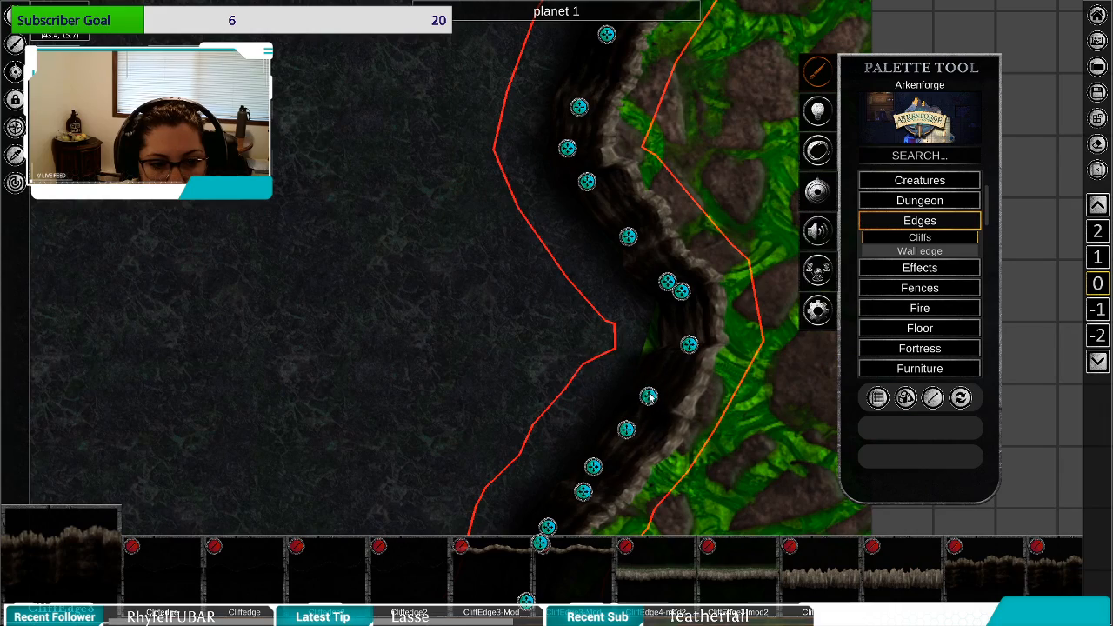
drag(689, 344, 668, 341)
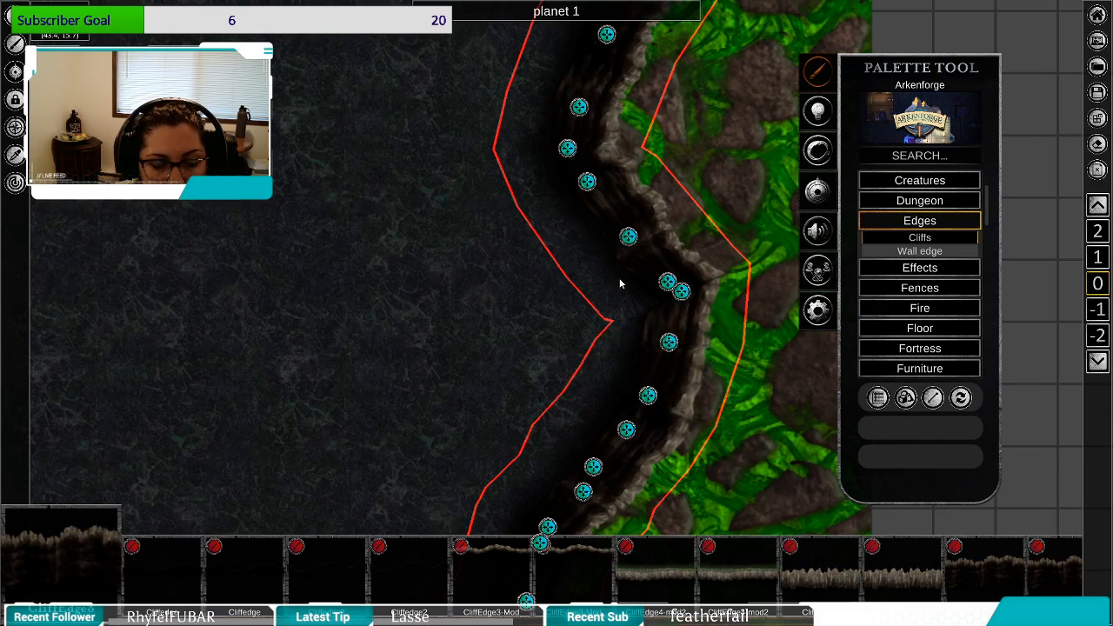
drag(620, 284, 553, 288)
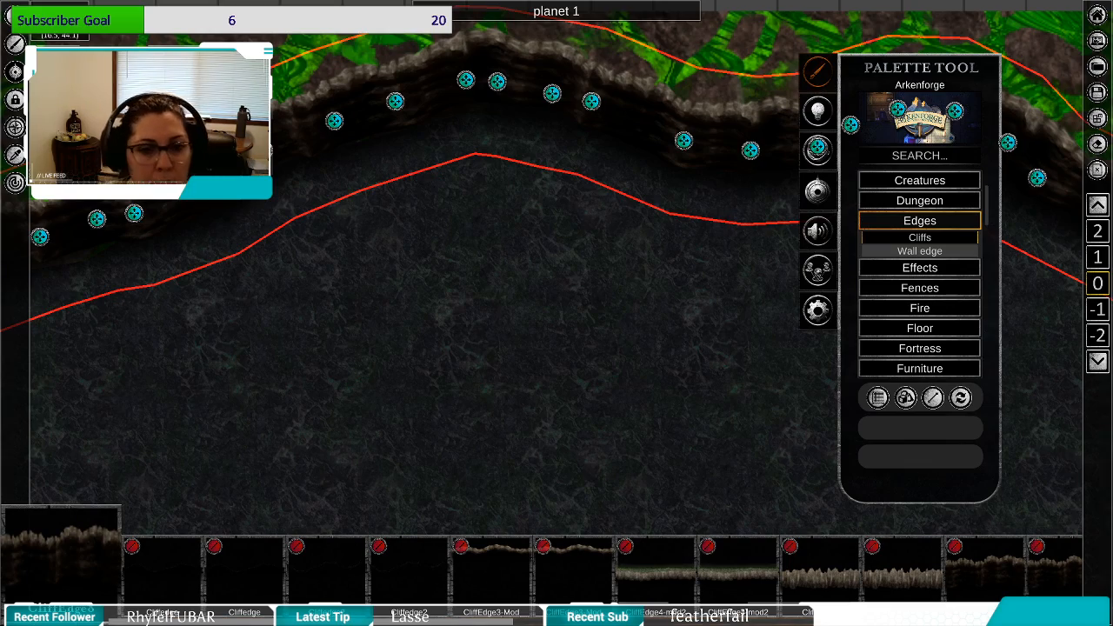
Select the dark cave floor and lower its opacity so the green terrain shows through faintly.
drag(584, 522, 712, 227)
scroll(569, 313, down, 5)
click(587, 295)
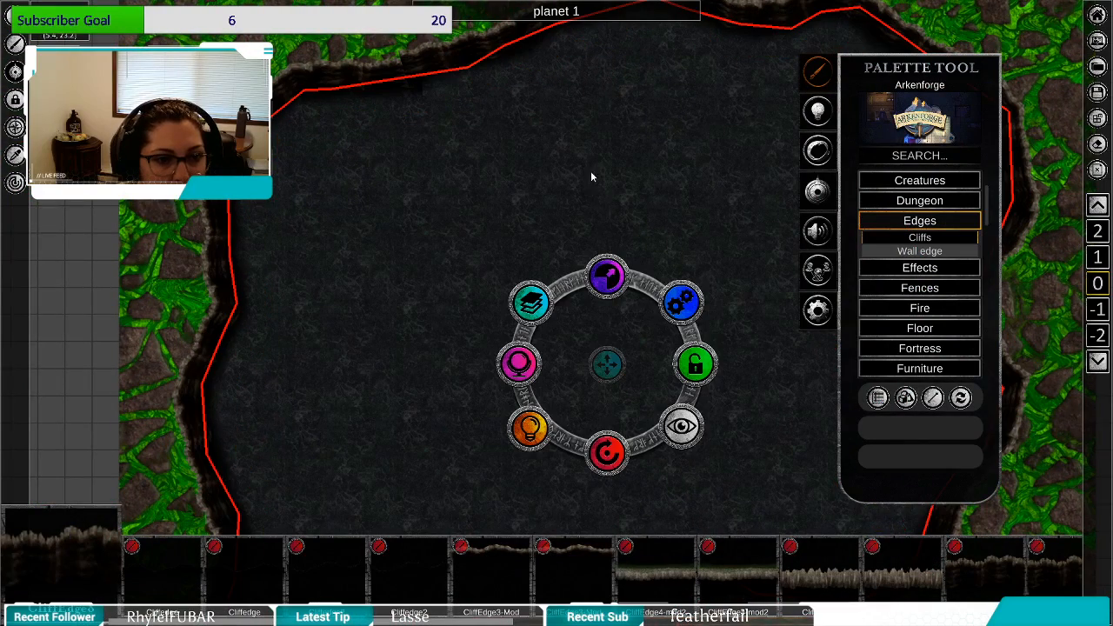
click(519, 364)
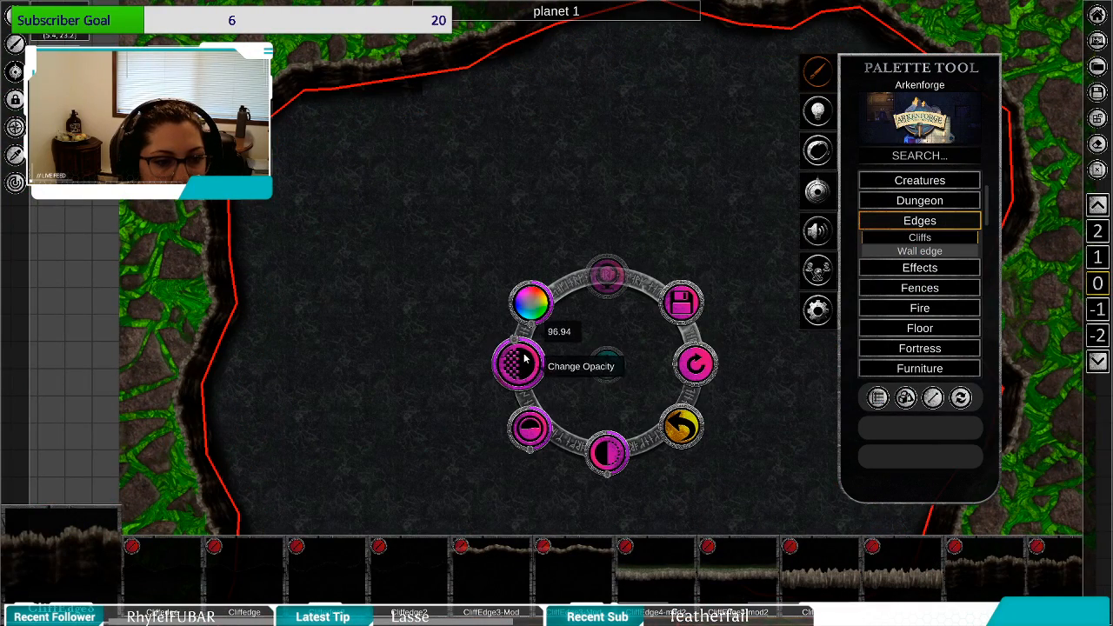
drag(514, 341, 507, 345)
drag(361, 262, 385, 264)
Tint the cliff outline dark green by adjusting its colour settings, with the hue at about 9.86.
click(236, 208)
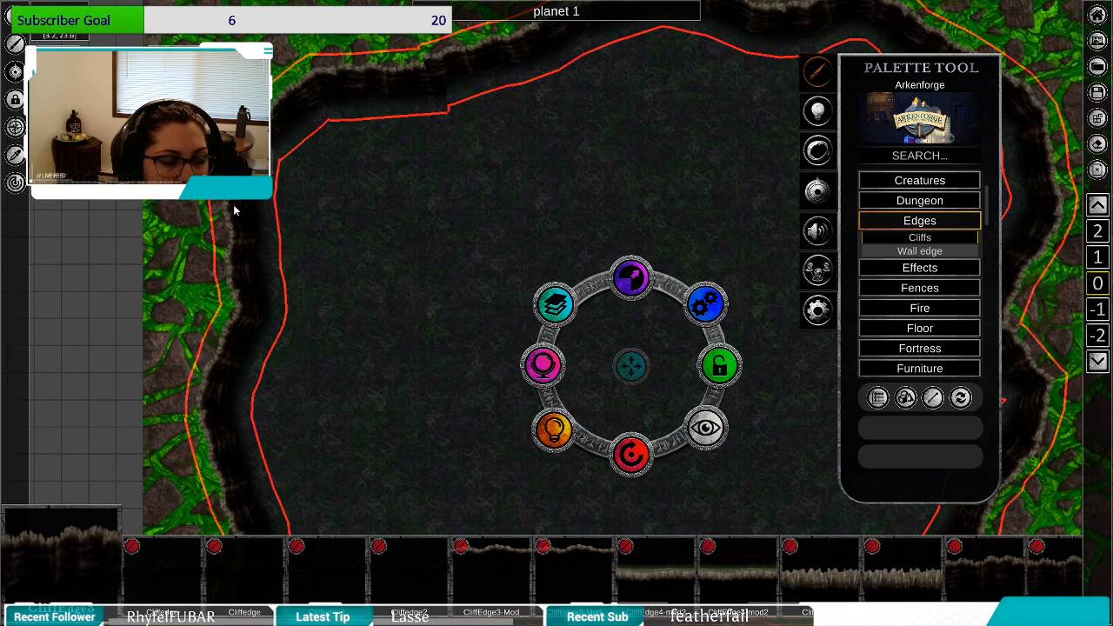
click(544, 365)
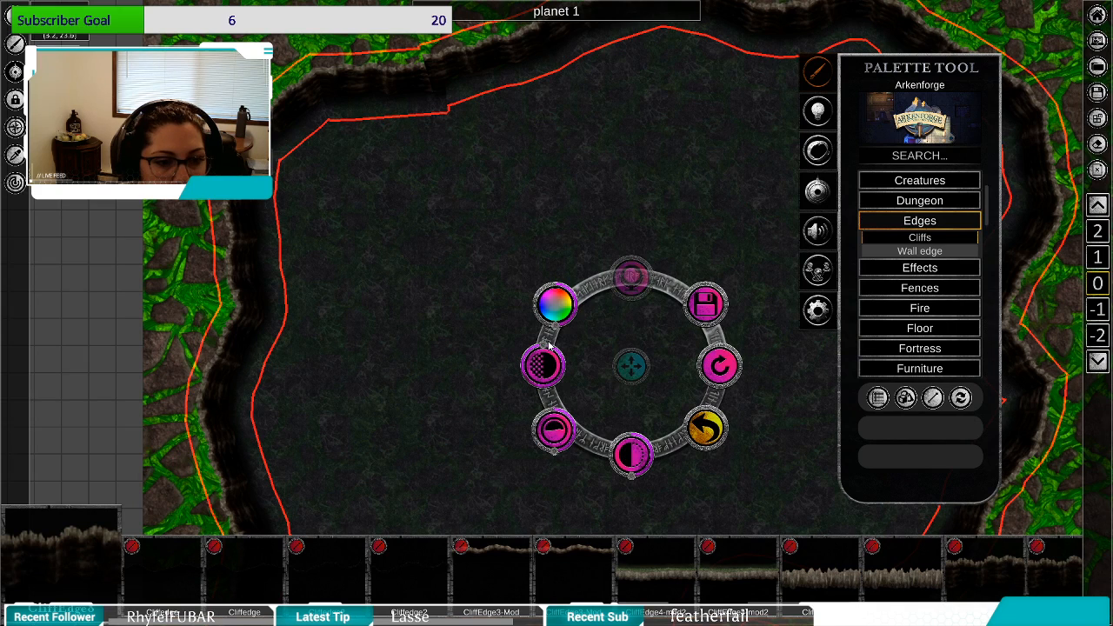
drag(559, 332, 583, 322)
drag(553, 426, 539, 443)
drag(622, 480, 628, 486)
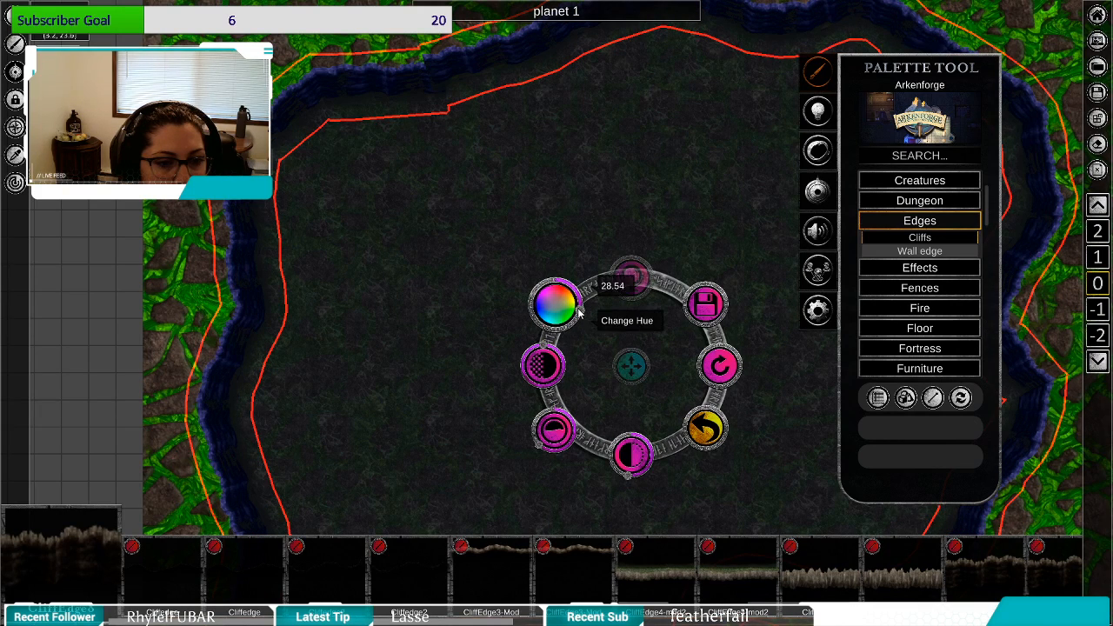
drag(580, 313, 569, 290)
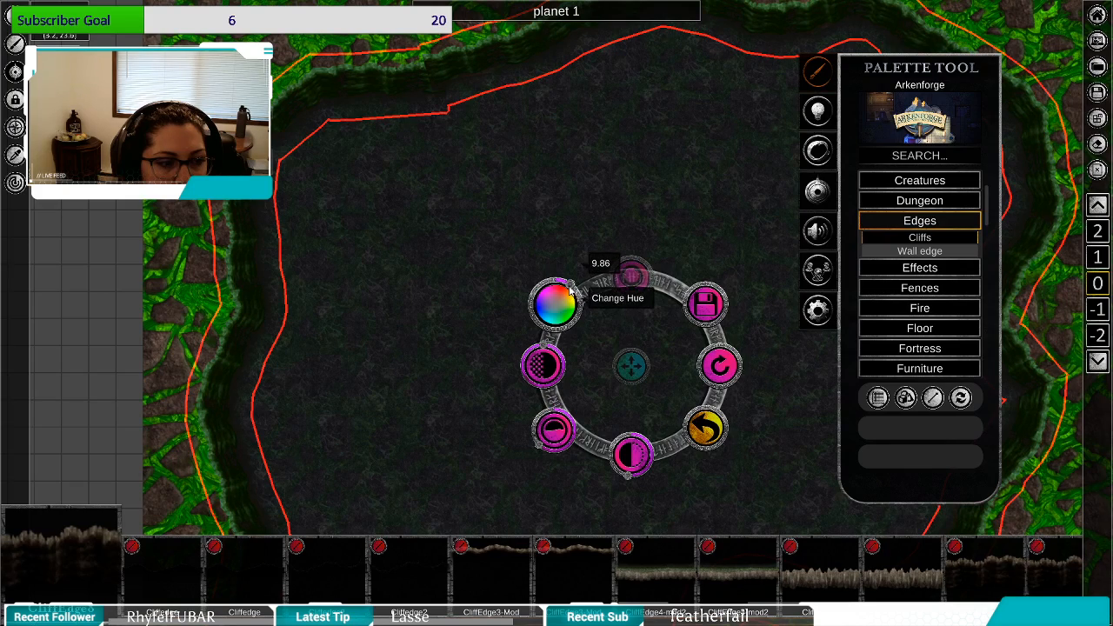
click(412, 235)
Choose the Sand texture from the Sand category of the terrain assets.
mouse_move(495, 159)
mouse_down()
mouse_move(565, 361)
mouse_move(397, 182)
mouse_up()
drag(599, 414, 399, 131)
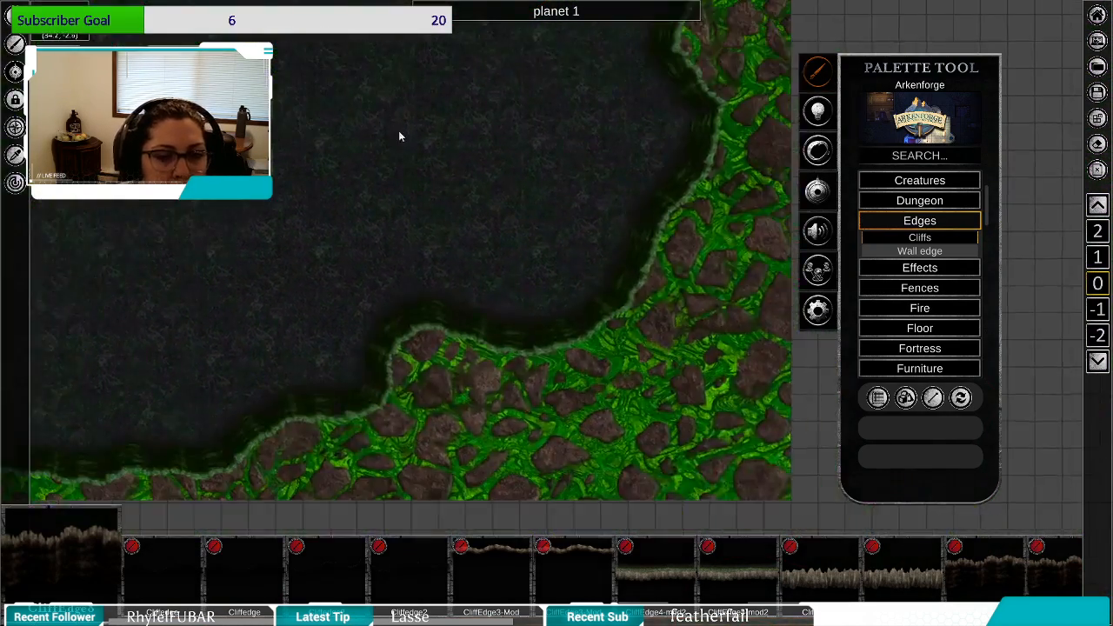
scroll(483, 277, down, 3)
scroll(484, 278, down, 2)
drag(386, 202, 525, 353)
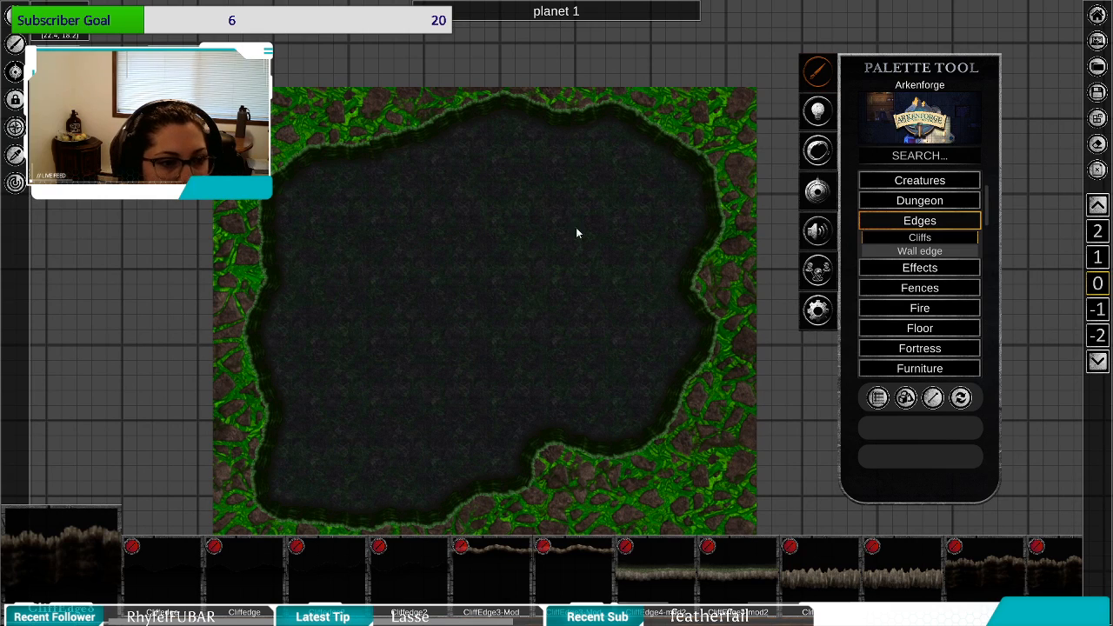
click(924, 220)
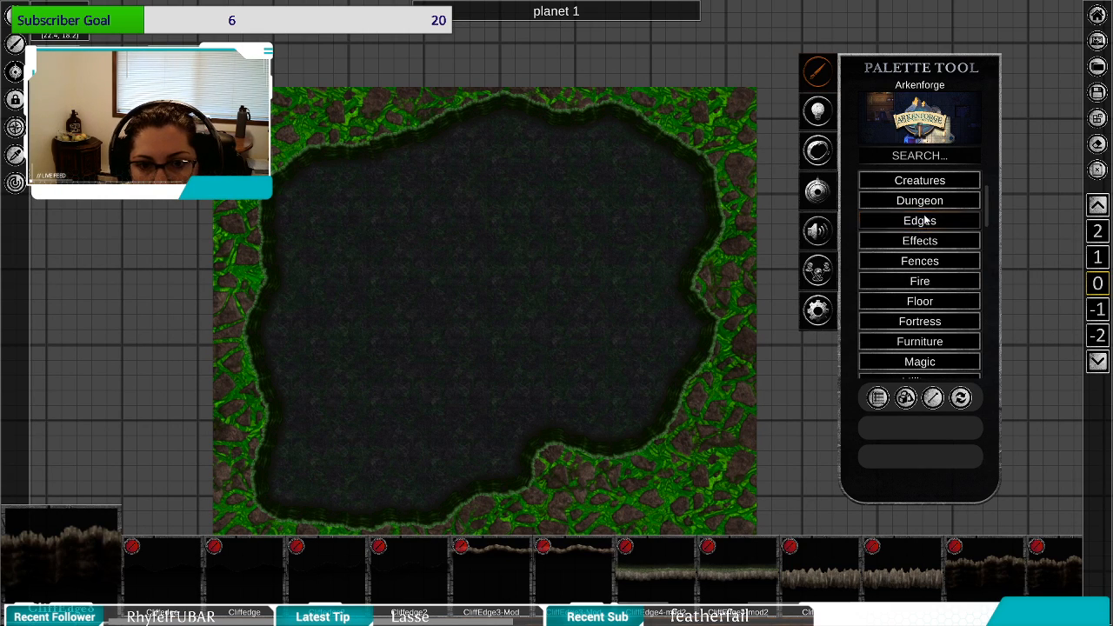
scroll(948, 324, down, 3)
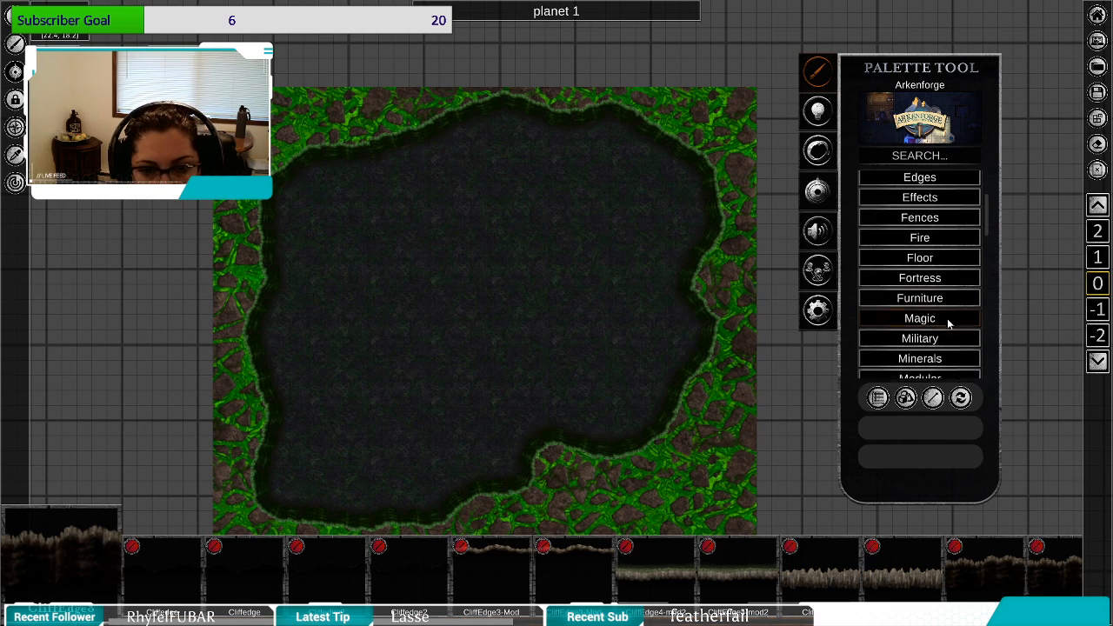
scroll(948, 323, down, 3)
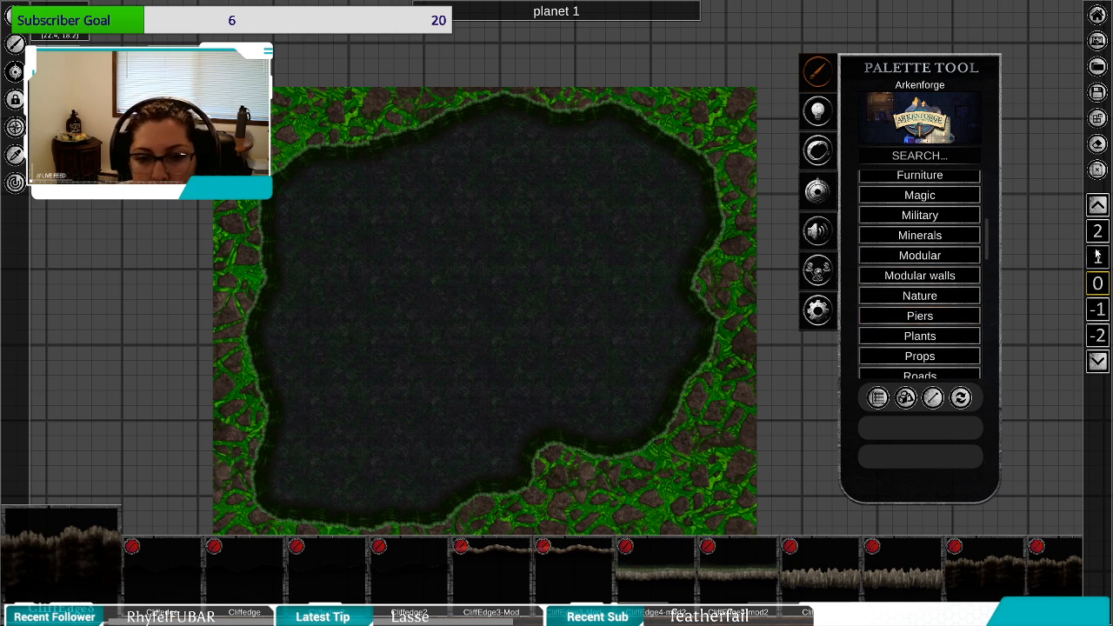
scroll(924, 345, down, 1)
scroll(924, 346, down, 4)
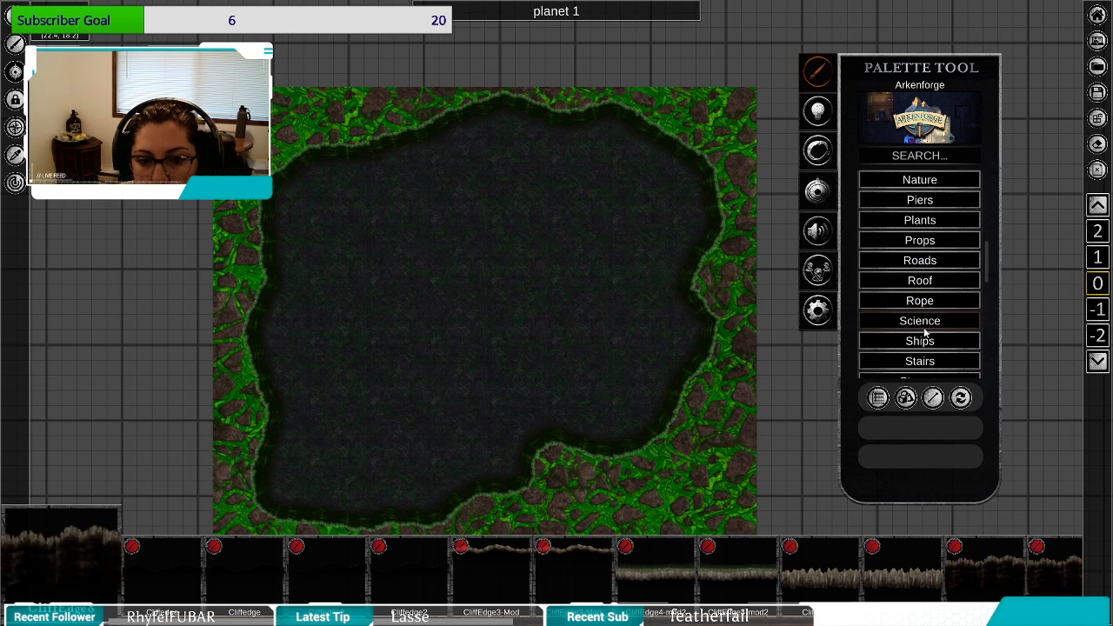
scroll(924, 335, down, 8)
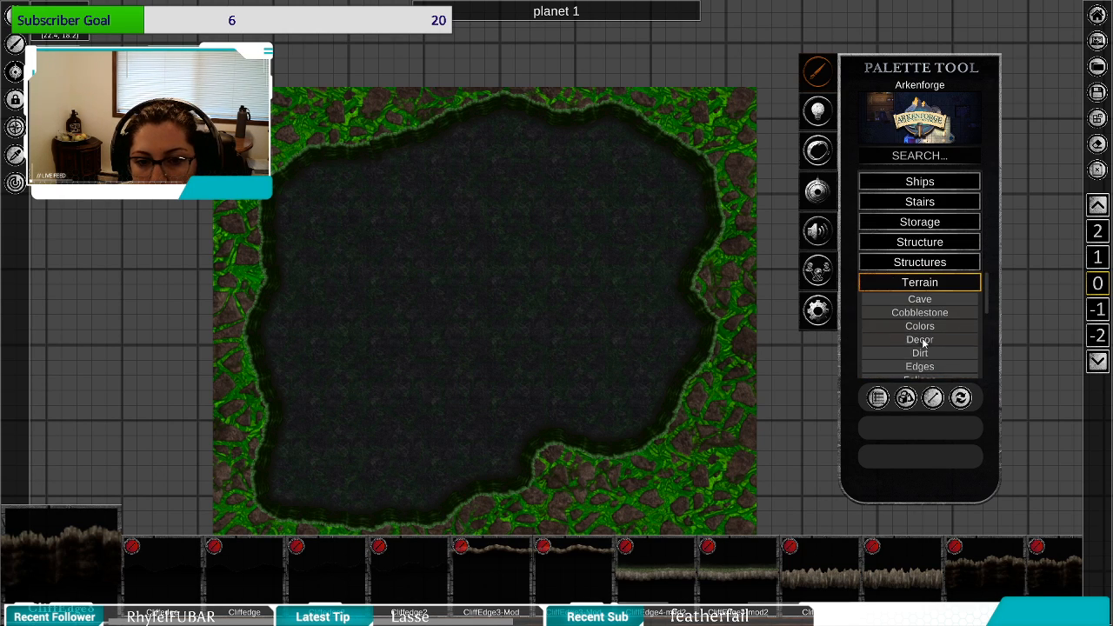
scroll(925, 339, down, 5)
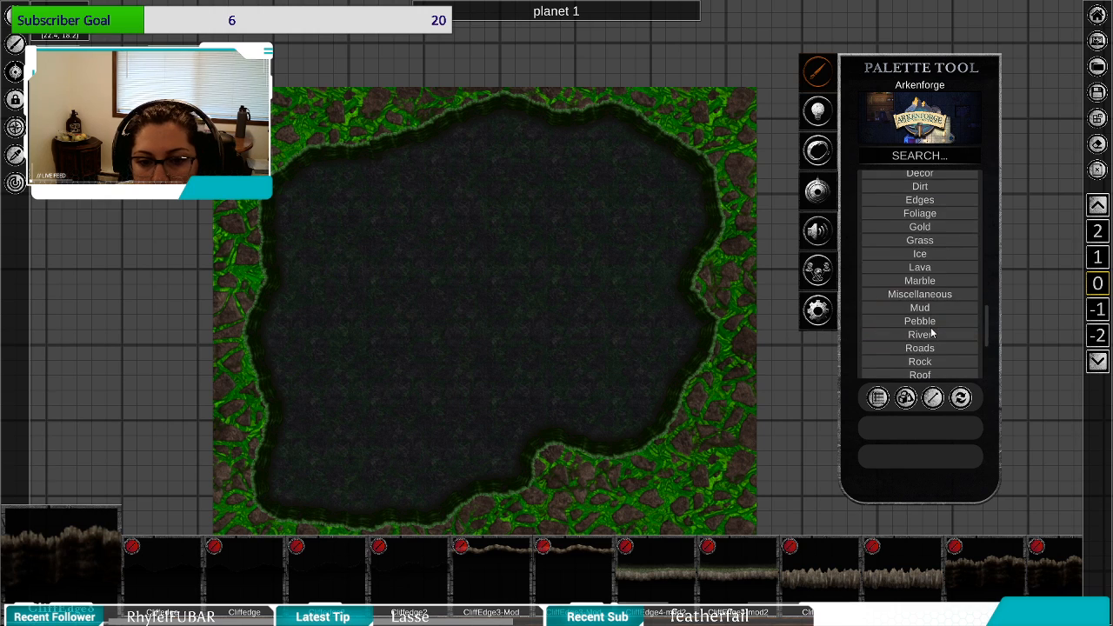
scroll(938, 341, down, 1)
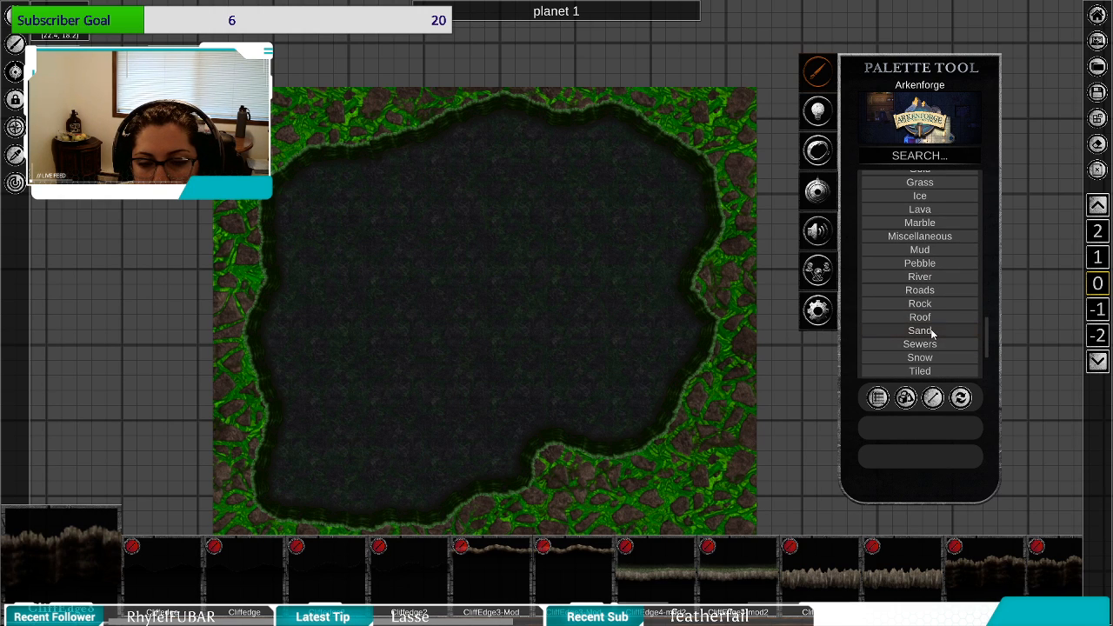
click(934, 331)
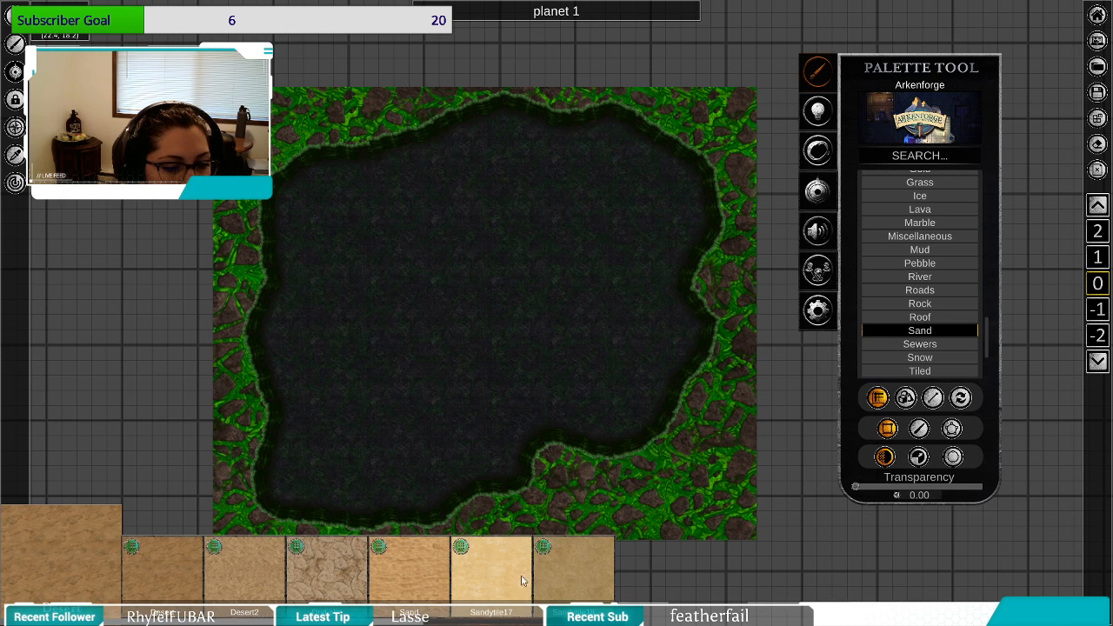
click(417, 579)
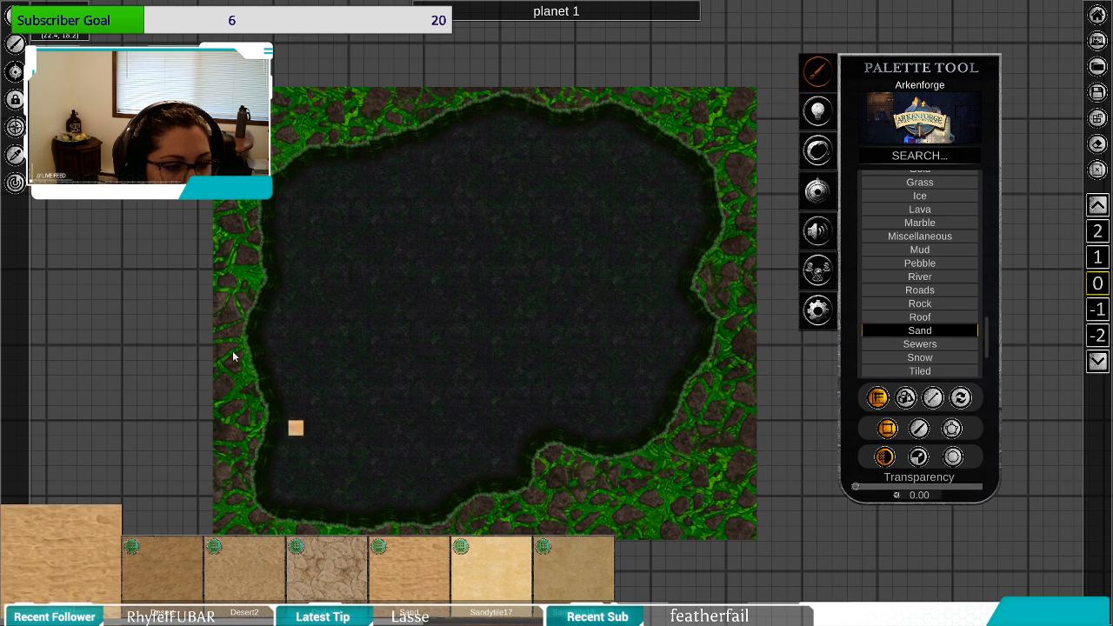
Start a polygon-shaped sand area along the inside of the cave's upper cliff edge, working leftward from the upper-right bend.
click(952, 429)
scroll(652, 141, up, 3)
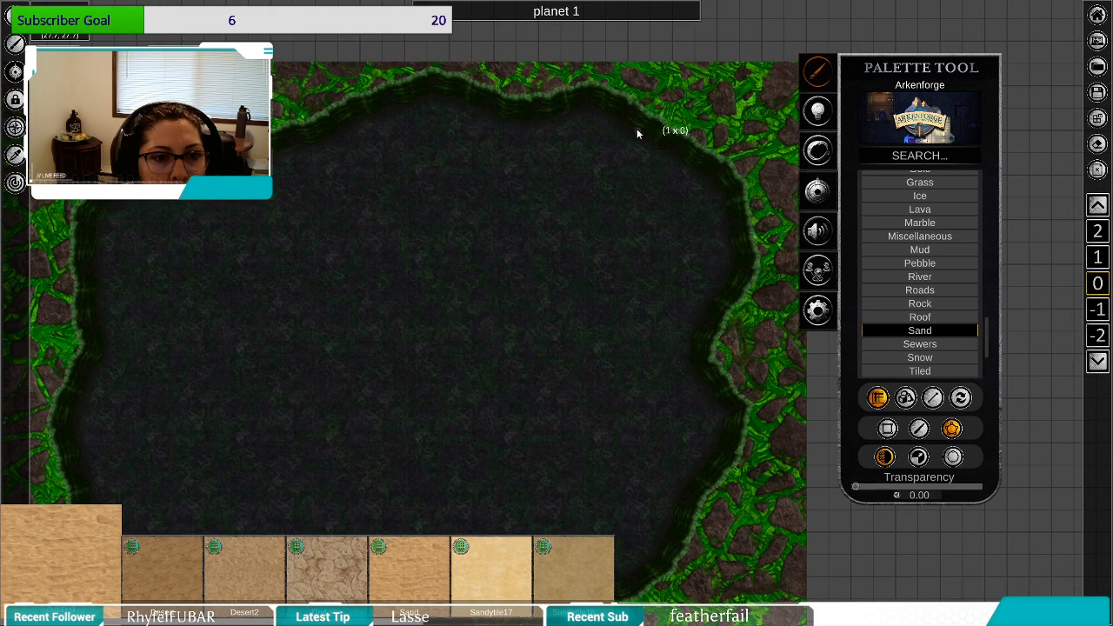
click(597, 103)
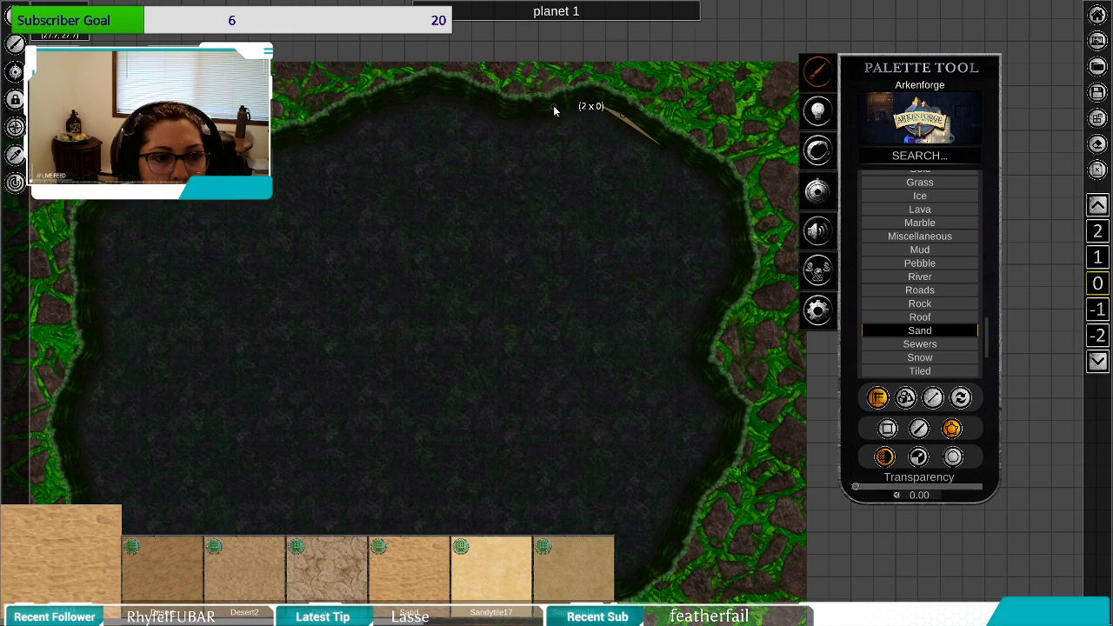
right_click(459, 95)
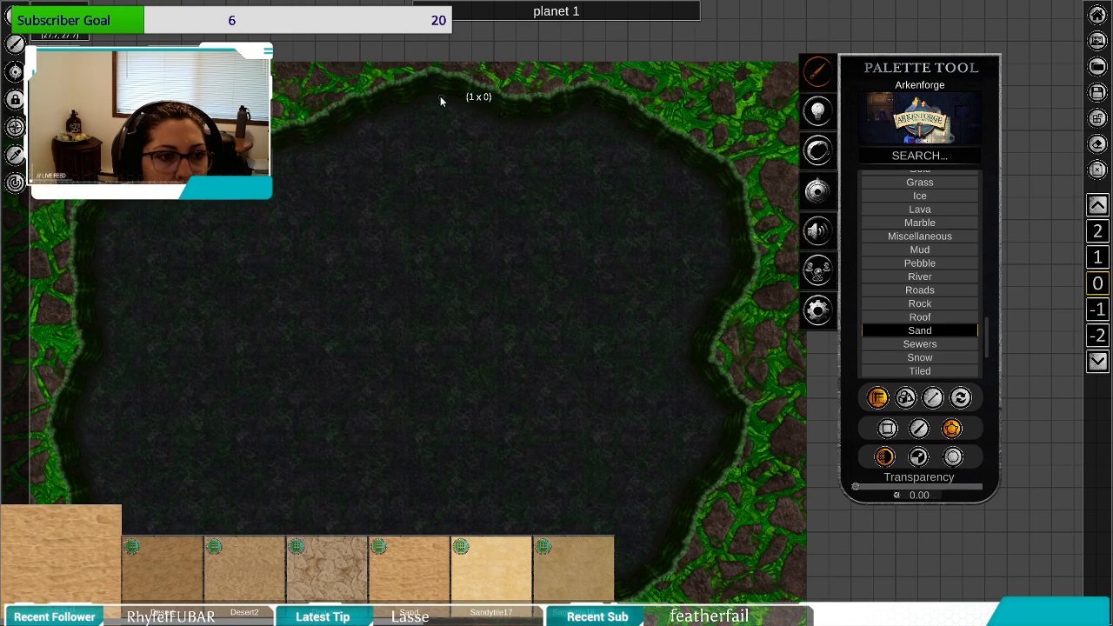
click(392, 103)
click(358, 118)
click(326, 130)
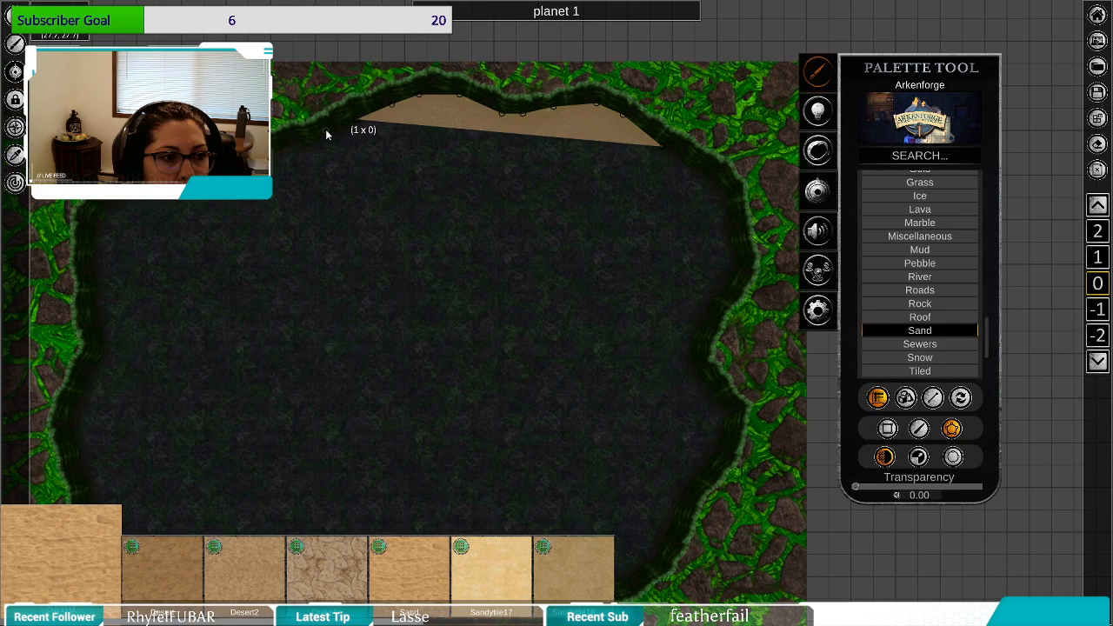
Extend the sand polygon along the sloping upper-left cliff to the cave's upper-left corner.
click(327, 133)
click(289, 145)
click(255, 152)
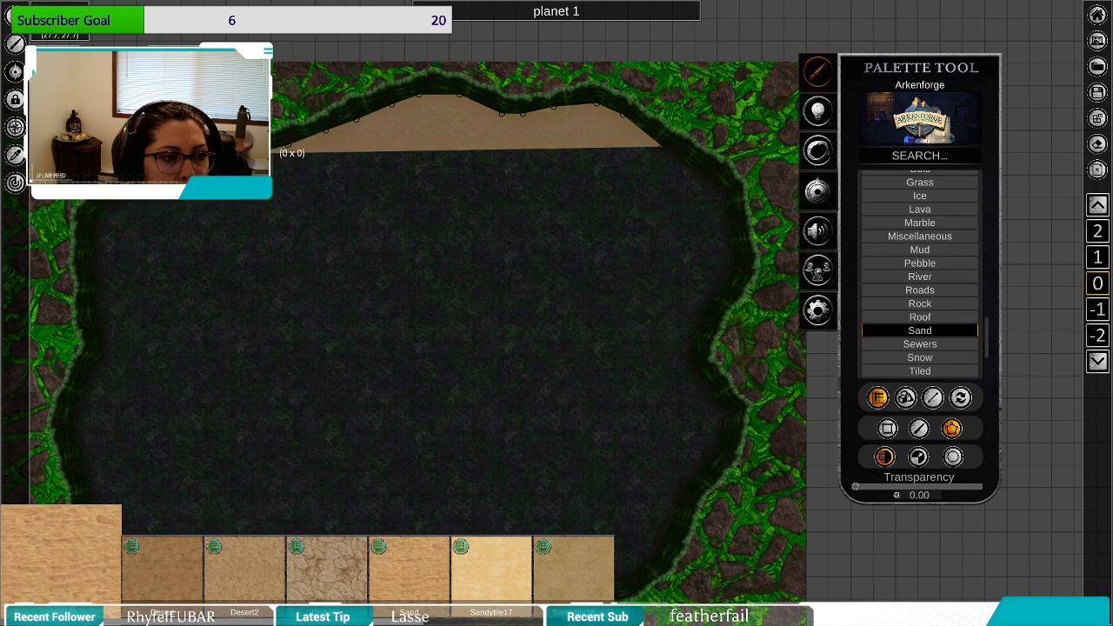
click(239, 159)
click(209, 165)
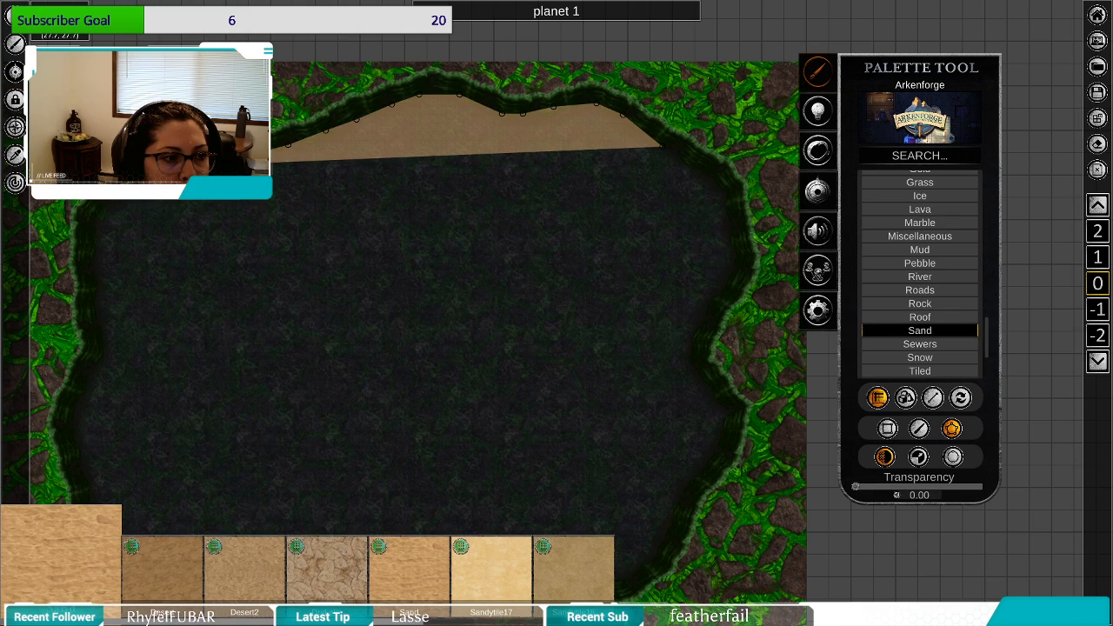
click(108, 206)
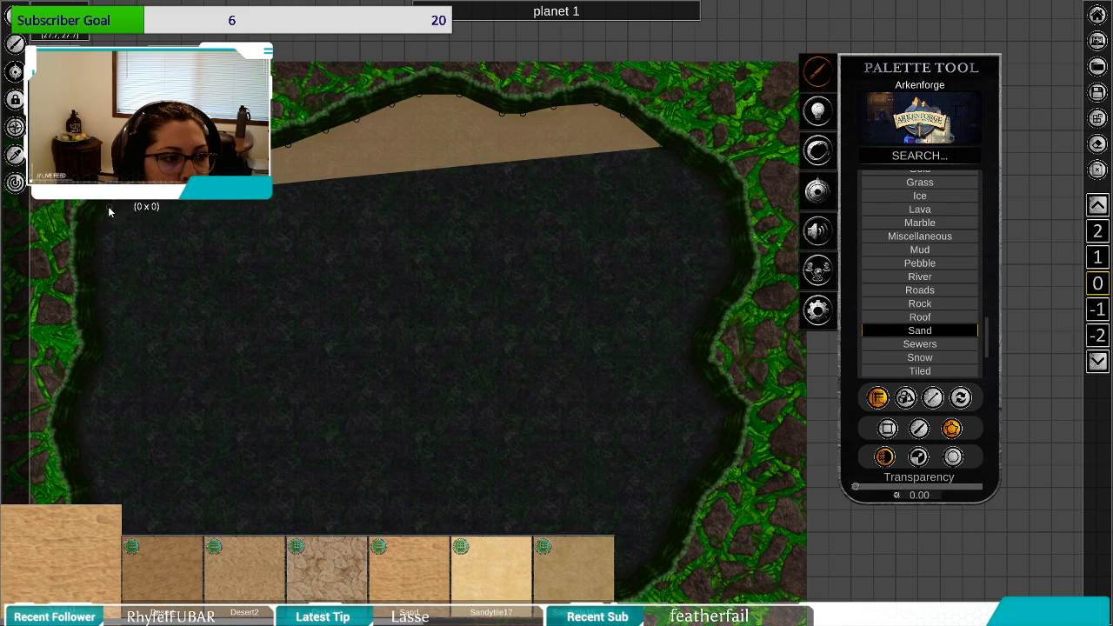
Continue the sand polygon down the inside of the upper part of the left cliff.
click(103, 215)
click(93, 238)
click(93, 266)
click(92, 300)
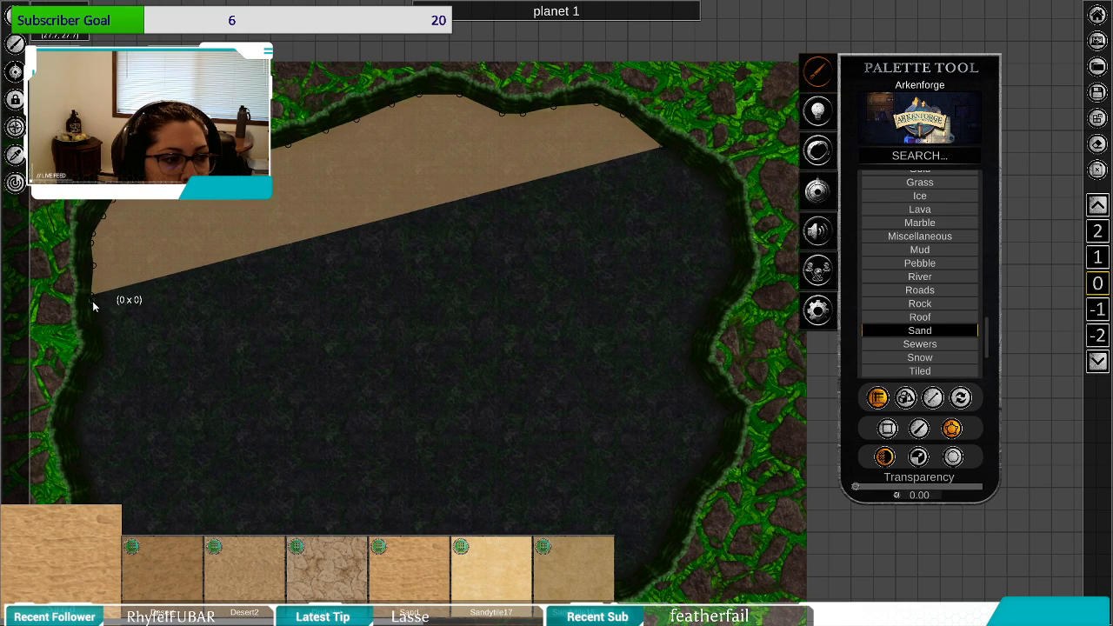
click(100, 329)
click(95, 349)
Trace the sand polygon around the outward bulge in the middle of the left cliff.
drag(131, 374, 449, 152)
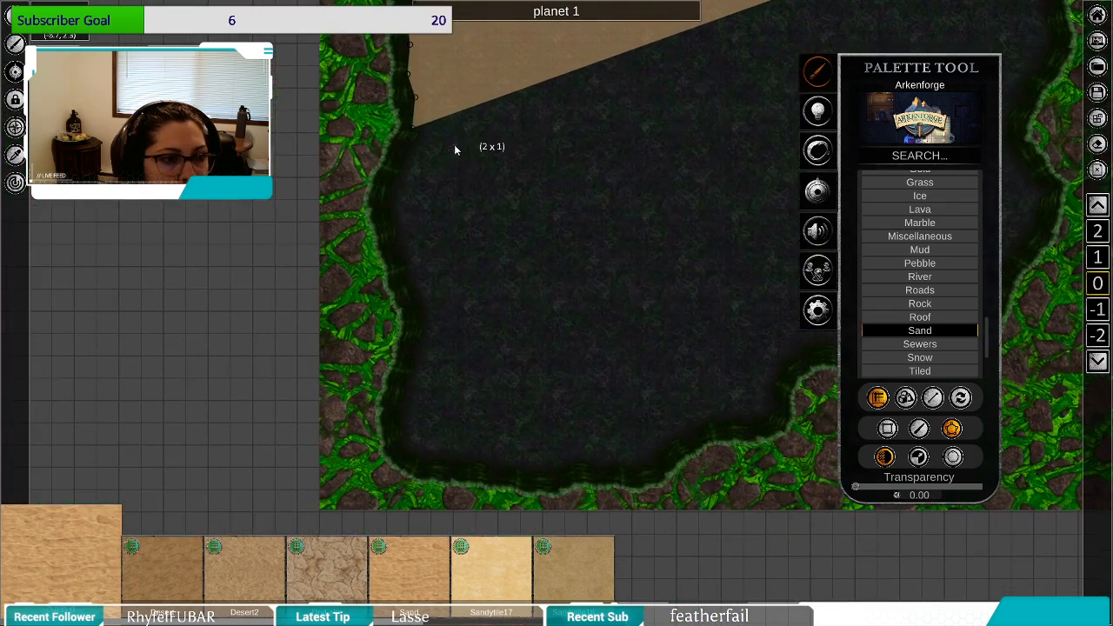
click(410, 147)
click(405, 161)
click(395, 176)
click(390, 193)
click(389, 211)
click(390, 237)
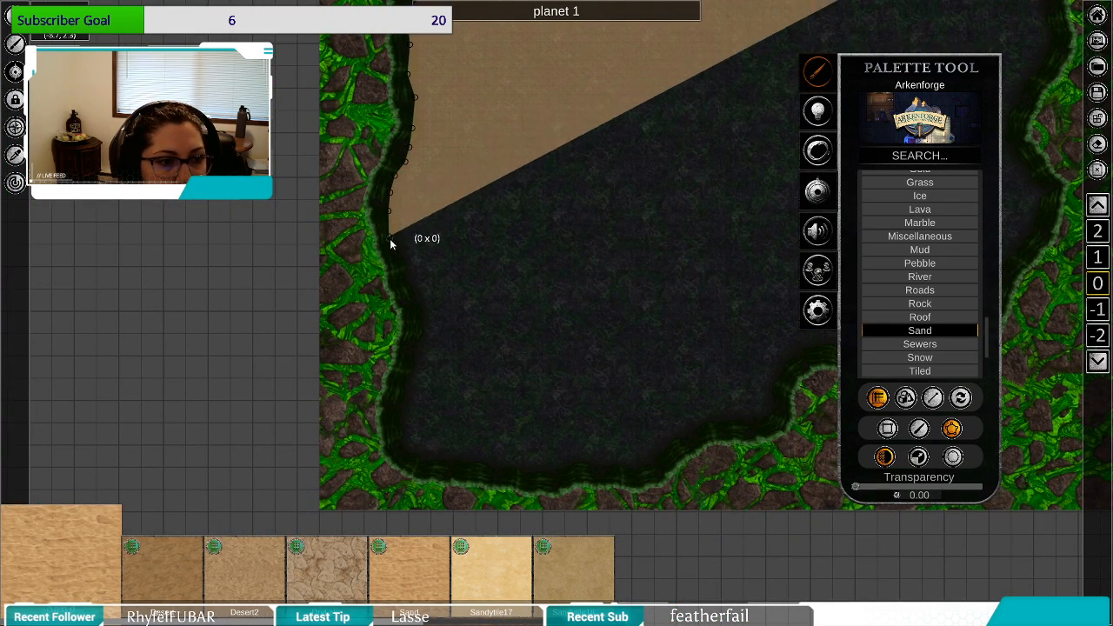
Carry the sand polygon down the lower part of the left cliff to just above the lower-left corner.
click(396, 254)
click(403, 275)
click(408, 294)
click(412, 313)
click(415, 332)
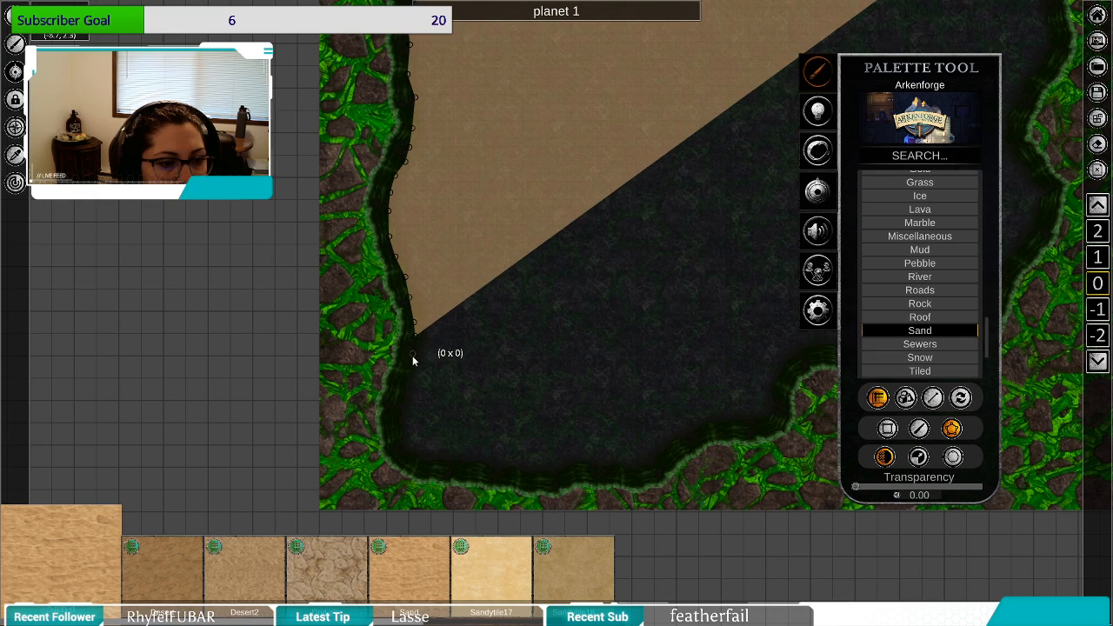
click(413, 359)
click(407, 380)
click(399, 413)
click(397, 433)
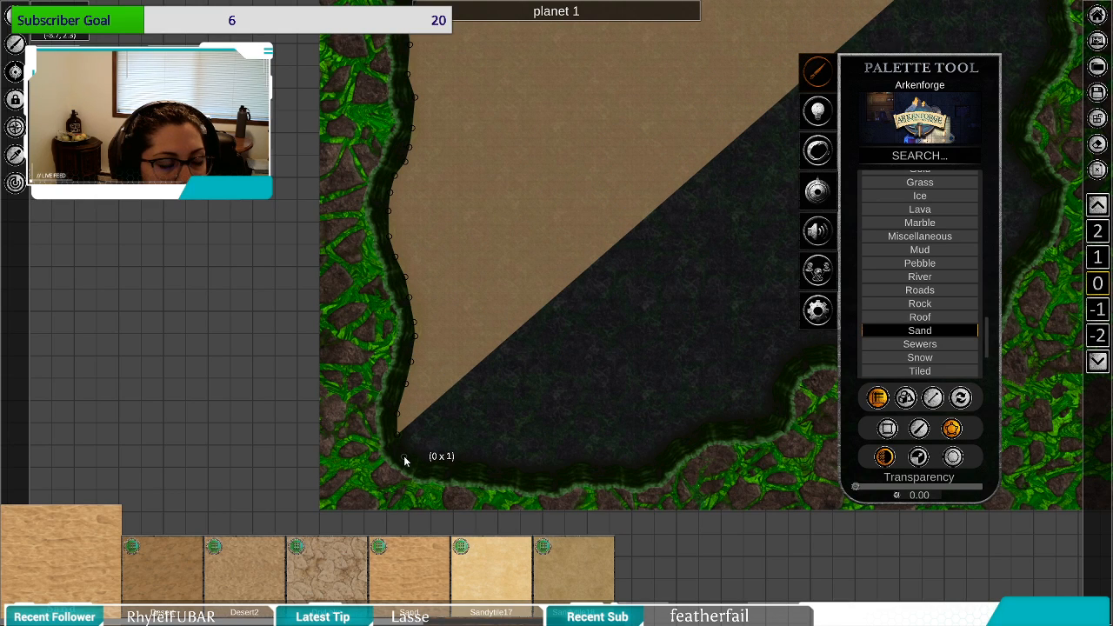
Round the cave's lower-left corner with the sand polygon and follow the first stretch of the bottom cliff.
click(406, 456)
click(417, 462)
click(432, 466)
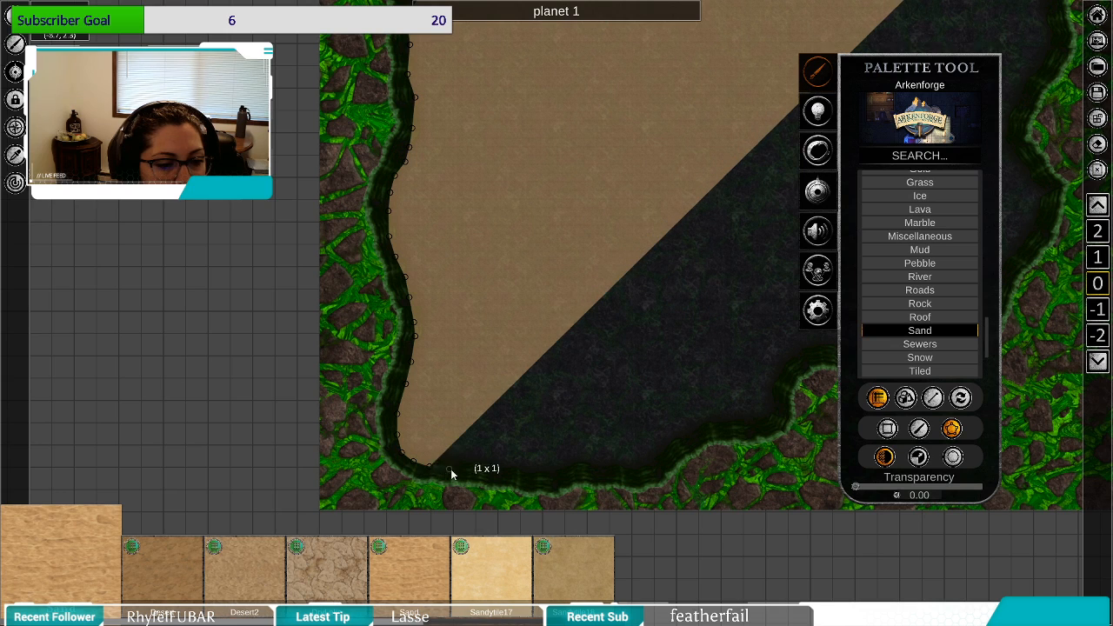
click(470, 472)
click(485, 471)
click(498, 471)
click(527, 471)
click(539, 471)
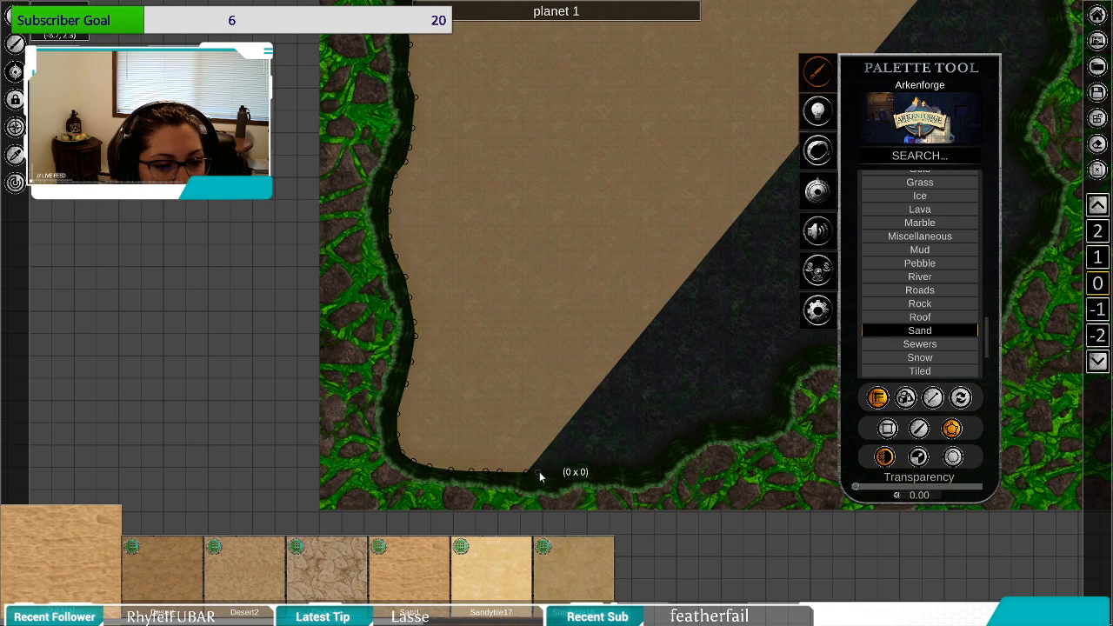
Extend the sand polygon along the rest of the bottom cliff and up its rising slope.
click(552, 474)
click(566, 473)
click(579, 472)
click(595, 471)
click(611, 470)
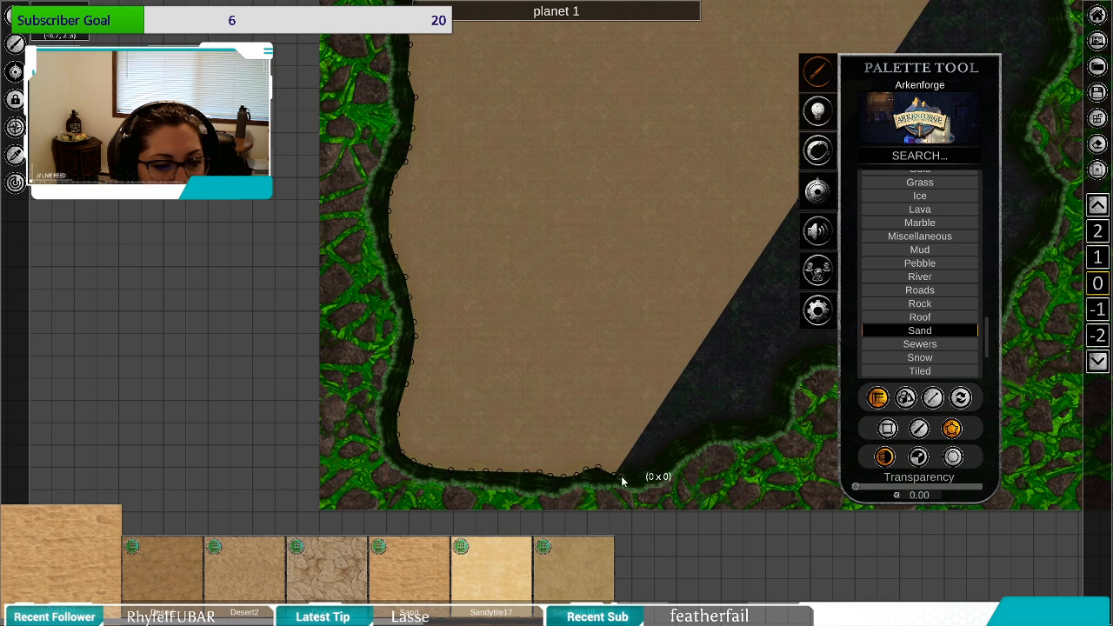
click(643, 475)
click(664, 463)
click(682, 452)
click(701, 441)
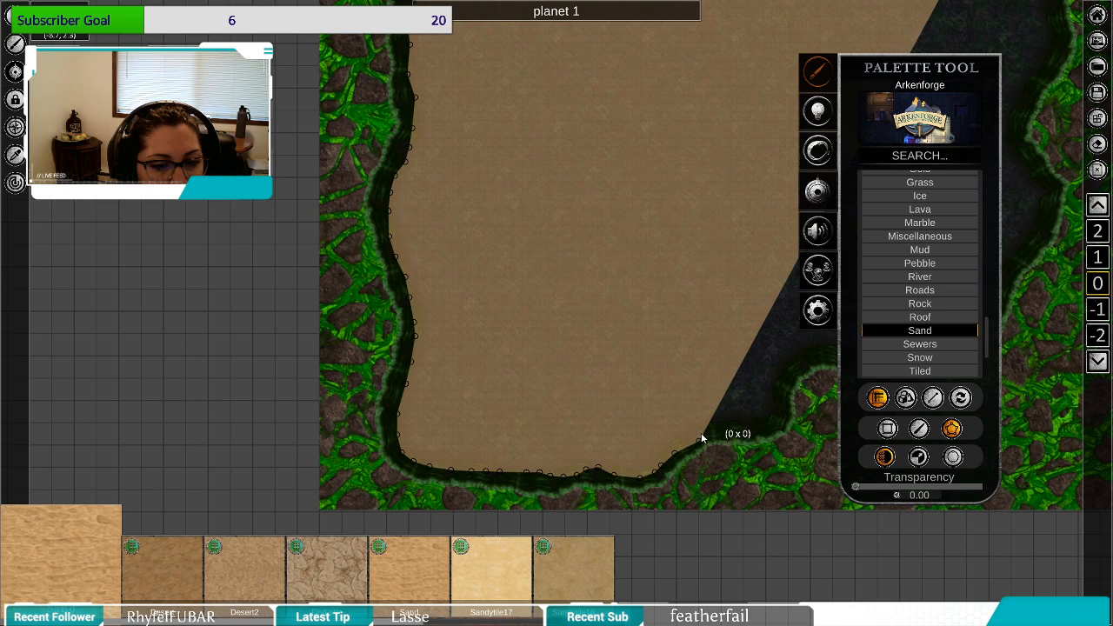
Extend the sand polygon along the short flat stretch of the bottom cliff and up the inner side of the rock outcrop.
click(725, 425)
click(738, 428)
click(751, 428)
click(765, 427)
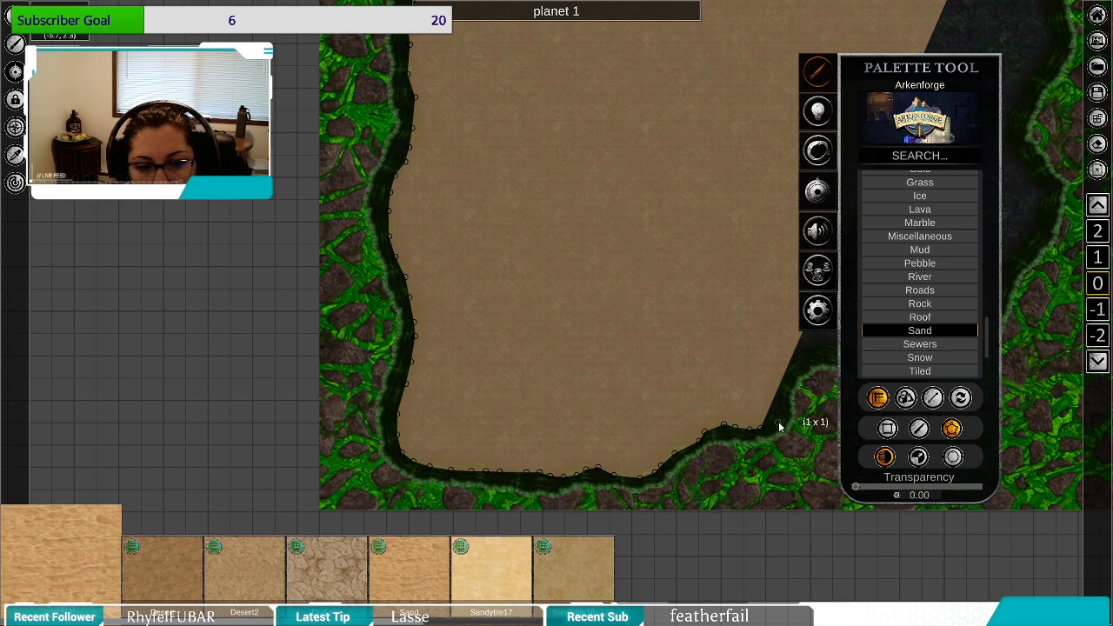
click(781, 413)
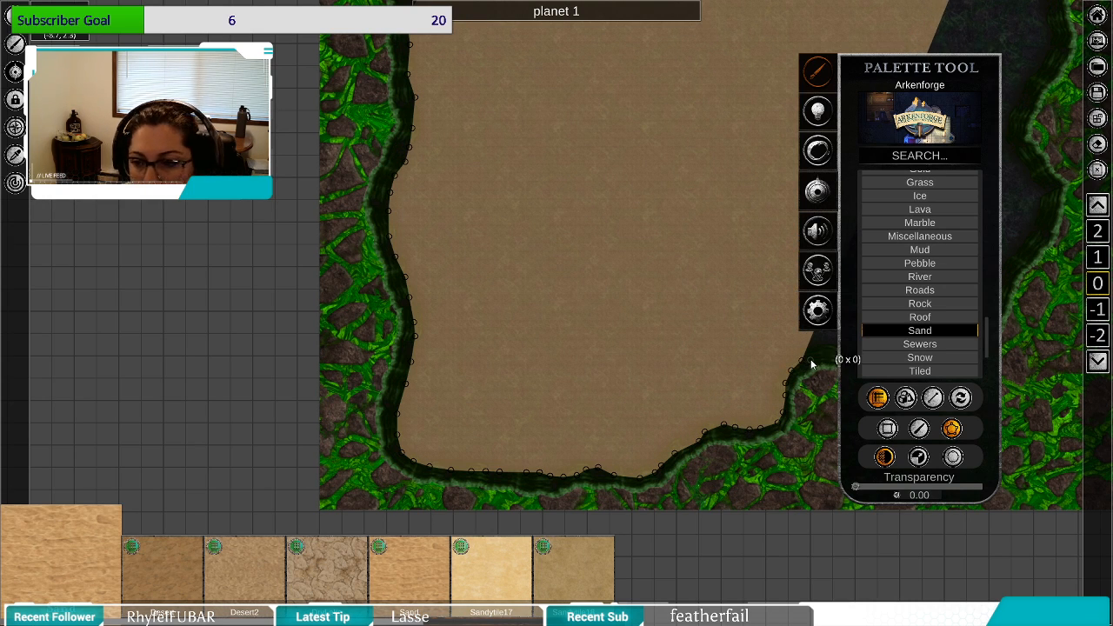
Trace the sand polygon around the outcrop and up the right cliff, closing the shape at the upper-right edge.
mouse_move(812, 362)
mouse_down()
mouse_move(629, 366)
mouse_move(553, 383)
mouse_move(645, 403)
mouse_move(695, 390)
mouse_move(773, 276)
mouse_move(737, 339)
mouse_move(709, 441)
mouse_move(719, 433)
mouse_move(736, 409)
mouse_move(735, 379)
mouse_move(696, 328)
mouse_move(736, 227)
mouse_move(718, 153)
mouse_up()
click(560, 380)
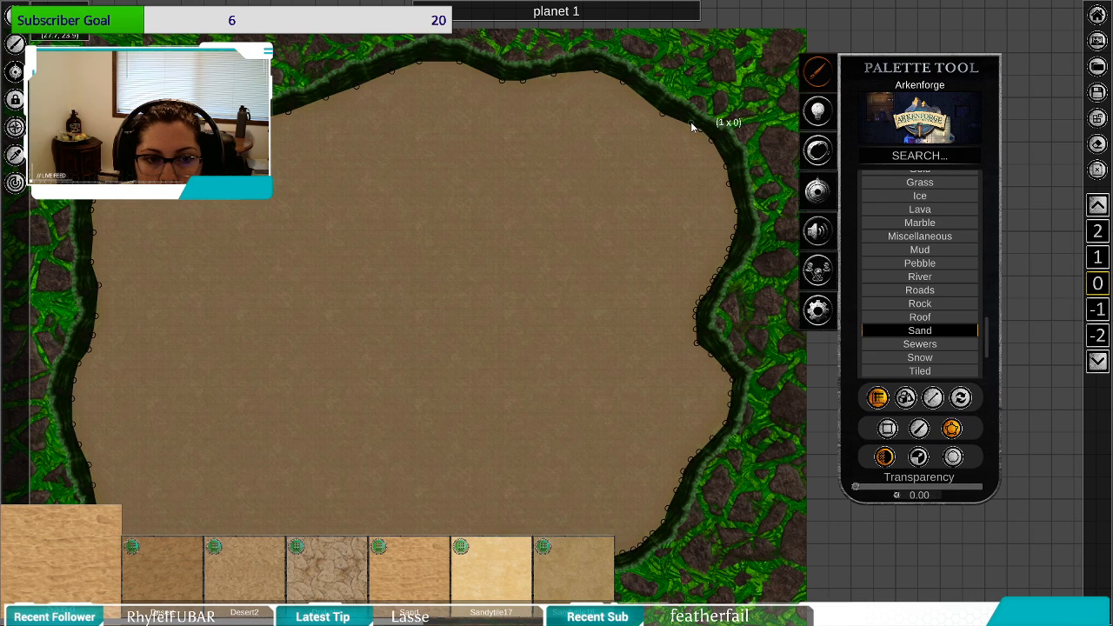
drag(691, 123, 685, 122)
Try to bring the sand polygon to the top of the layer order above the cave floor.
drag(608, 285, 589, 201)
right_click(585, 226)
click(543, 249)
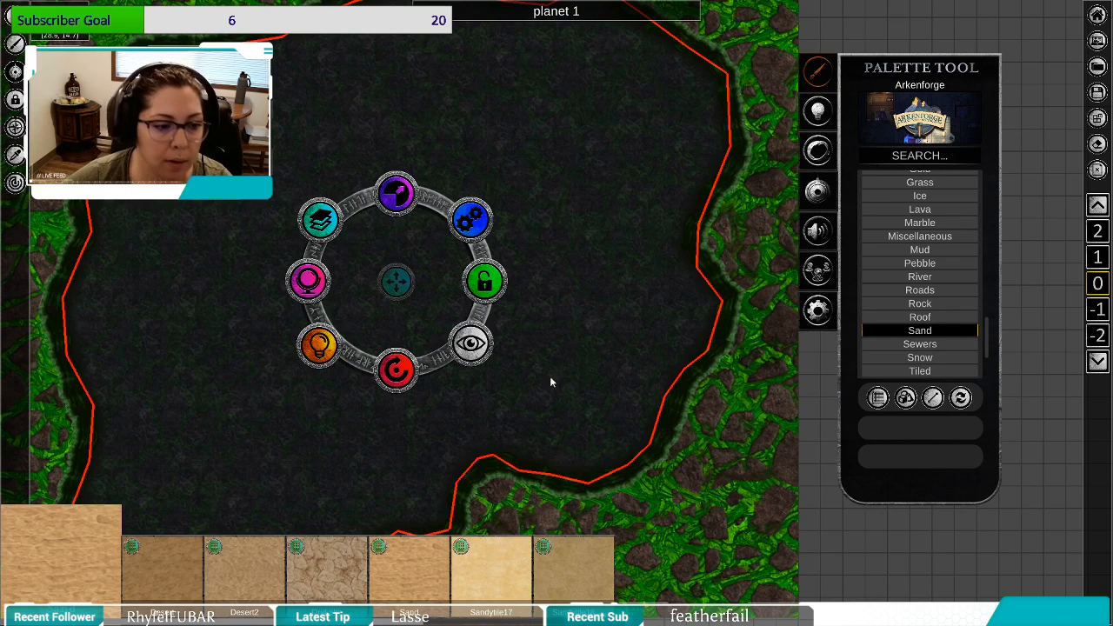
click(320, 221)
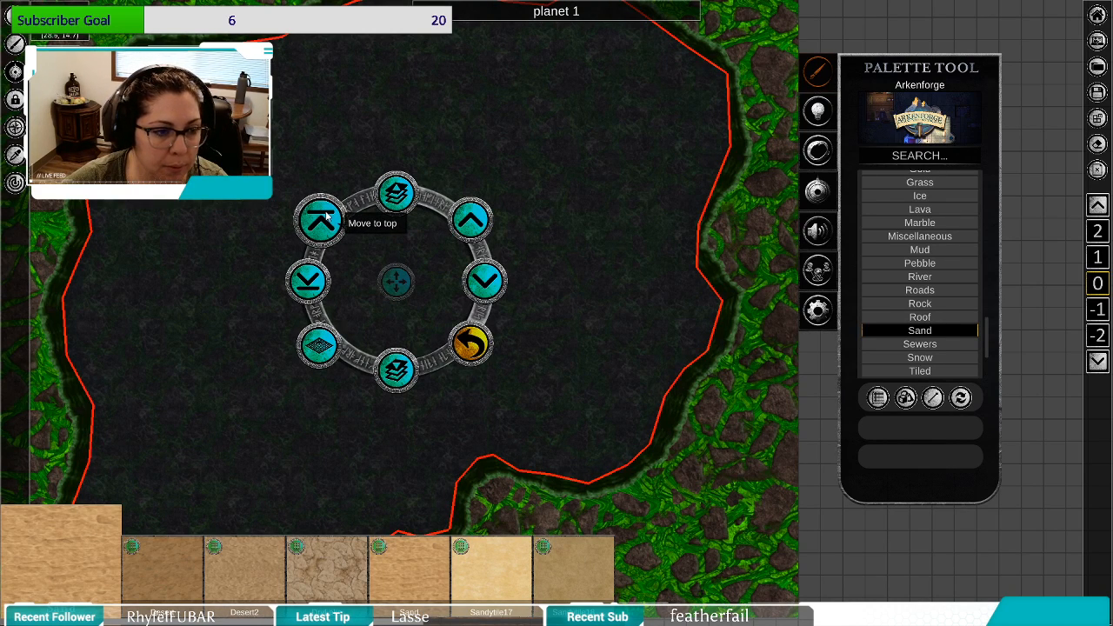
mouse_move(379, 291)
mouse_down()
mouse_move(562, 306)
mouse_move(355, 288)
mouse_move(393, 287)
mouse_up()
drag(559, 484, 545, 323)
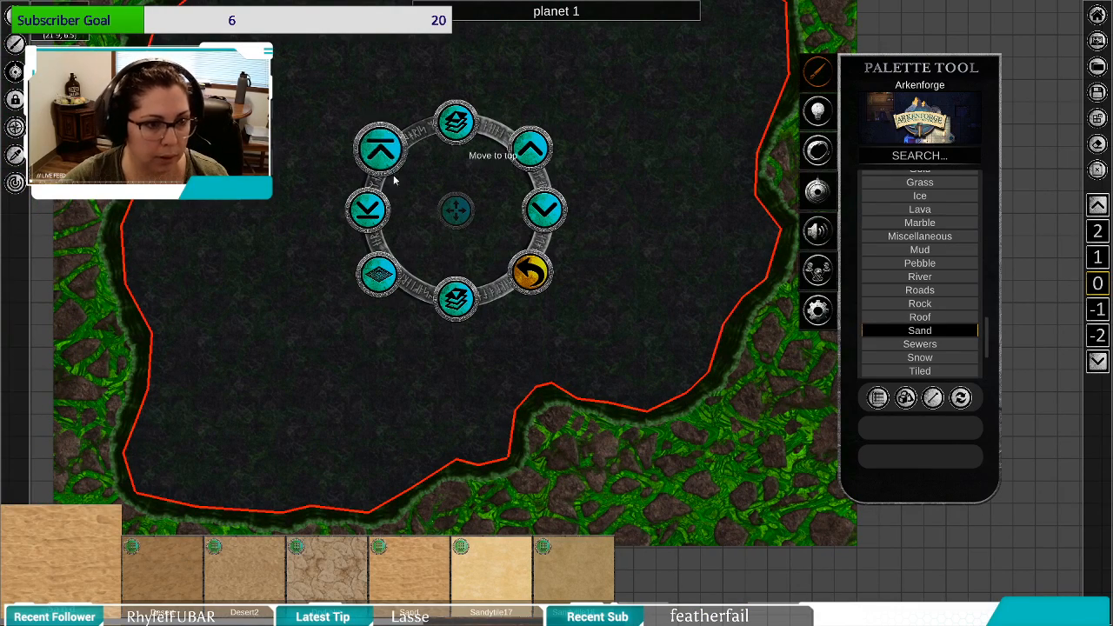
click(548, 275)
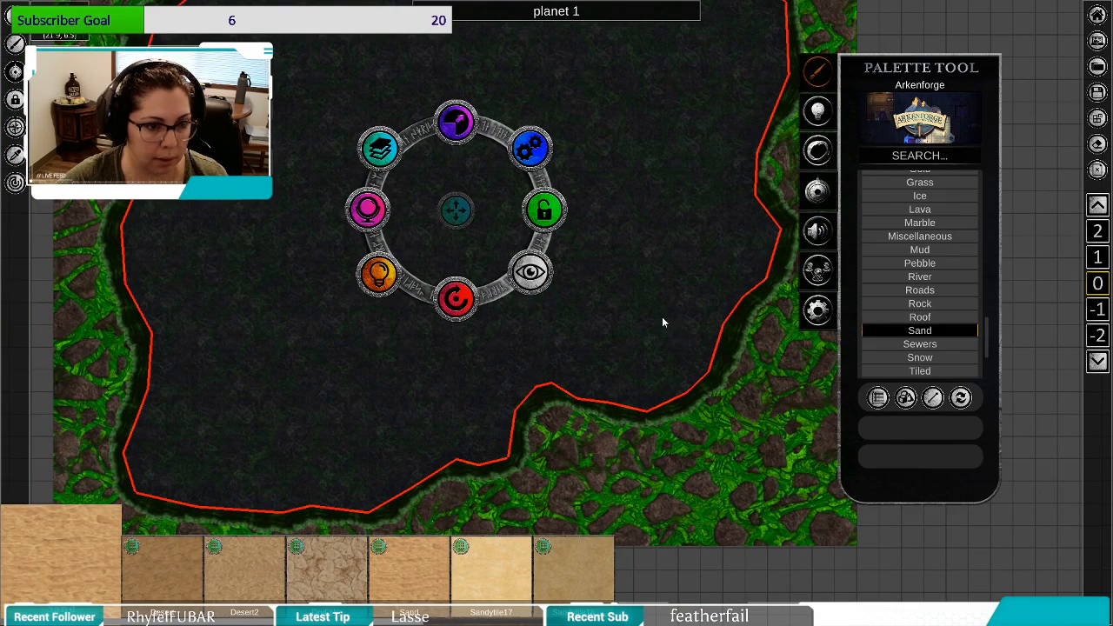
Select the cave terrain and move it to the right with its cliffs, uncovering most of the sand polygon.
drag(661, 319, 614, 340)
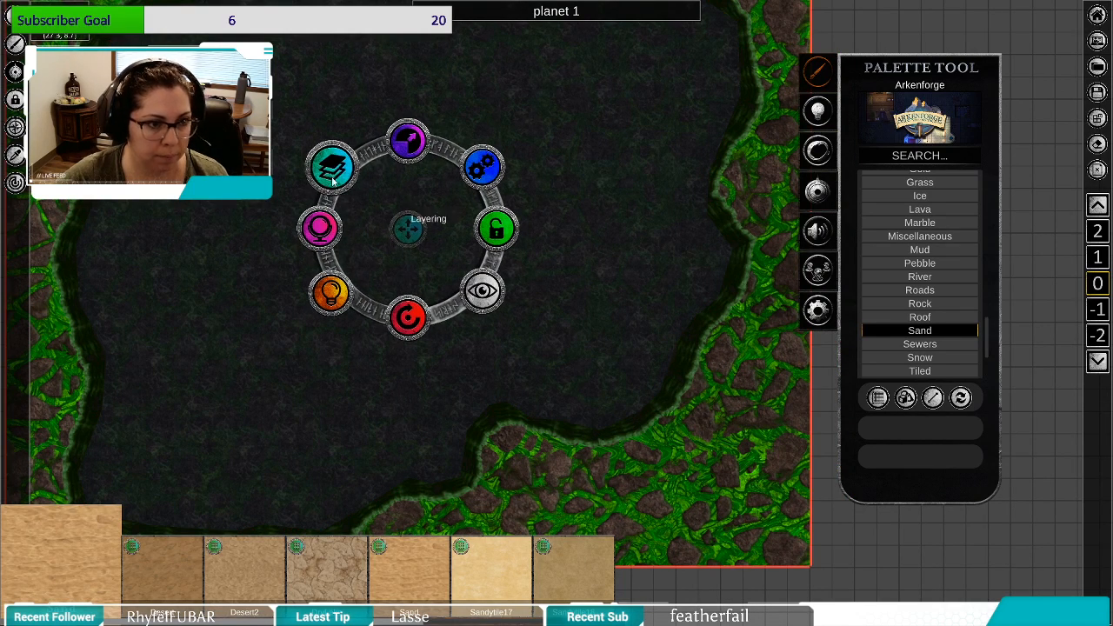
click(481, 165)
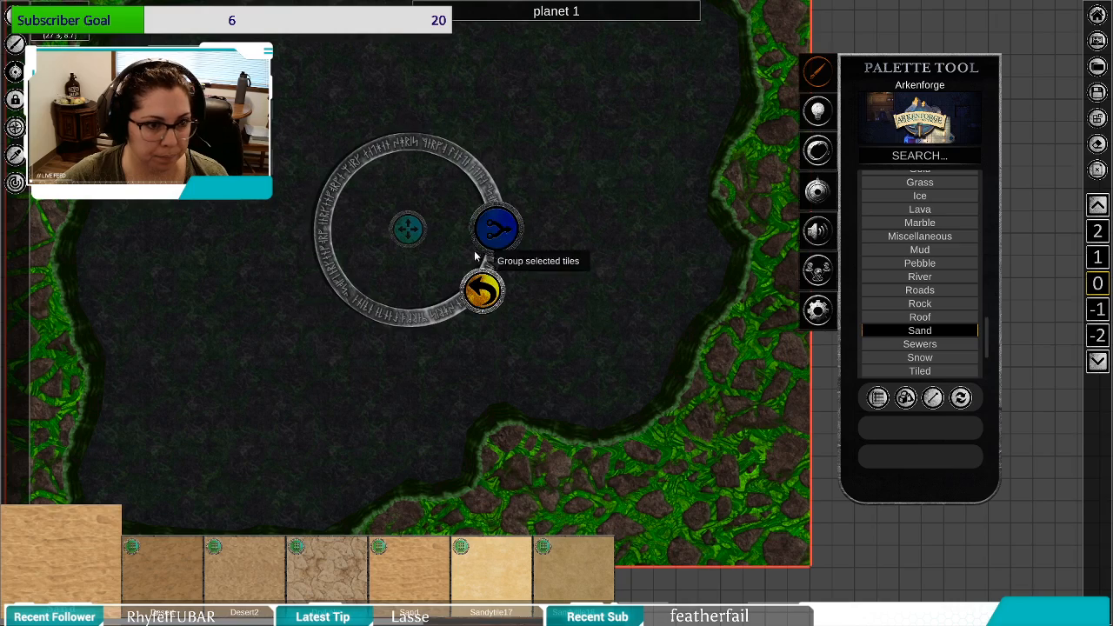
click(487, 297)
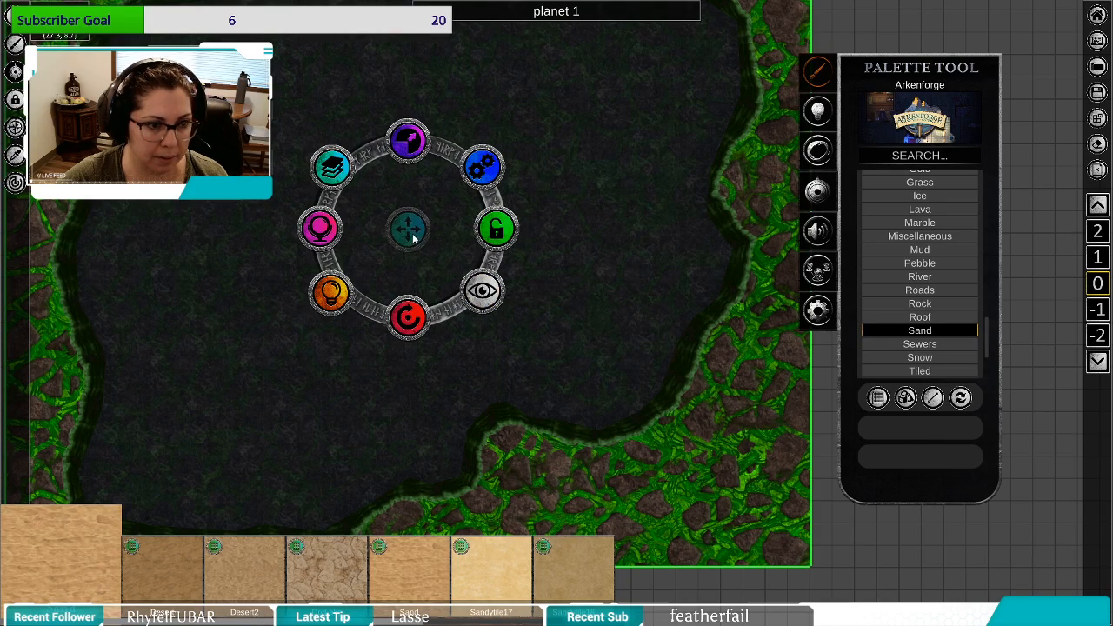
scroll(433, 272, down, 5)
drag(463, 259, 769, 272)
click(380, 276)
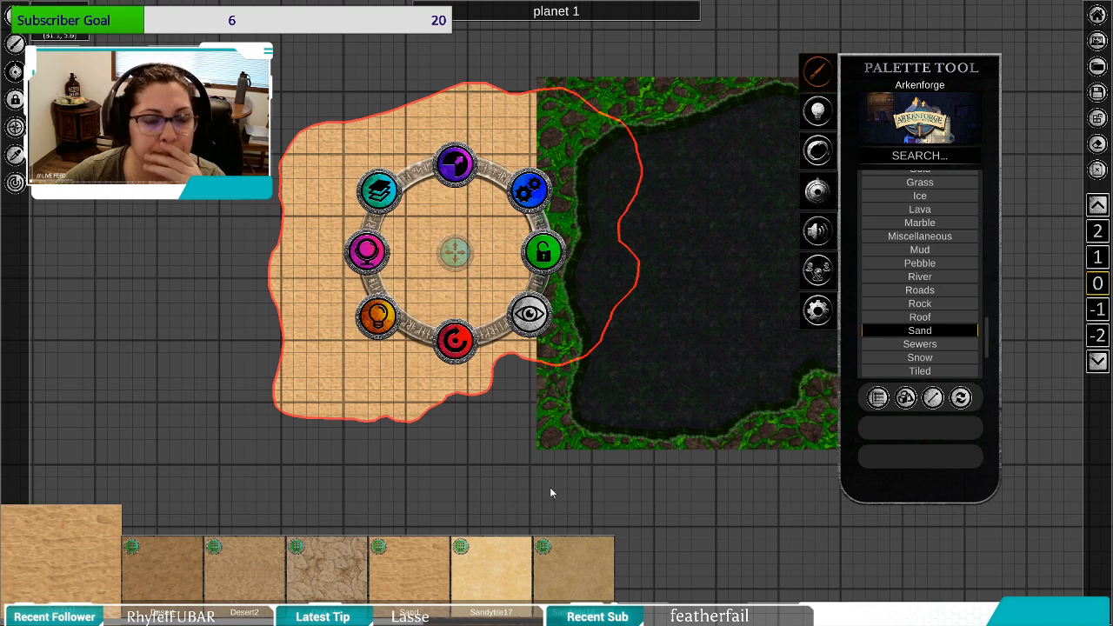
Move the cave terrain and cliffs farther right until they are completely clear of the sand polygon.
drag(640, 498, 393, 532)
click(525, 281)
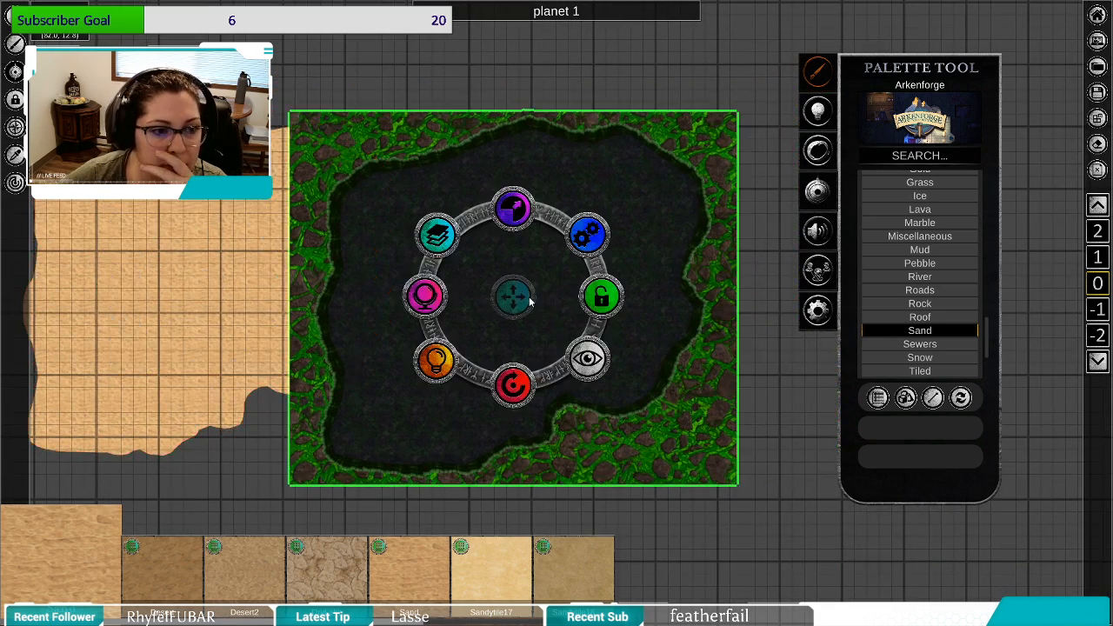
drag(525, 280, 644, 293)
drag(681, 352, 479, 377)
Erase the cave terrain tiles with the Eraser's Tiles option, leaving the green cliff edge, and close the eraser.
click(1097, 144)
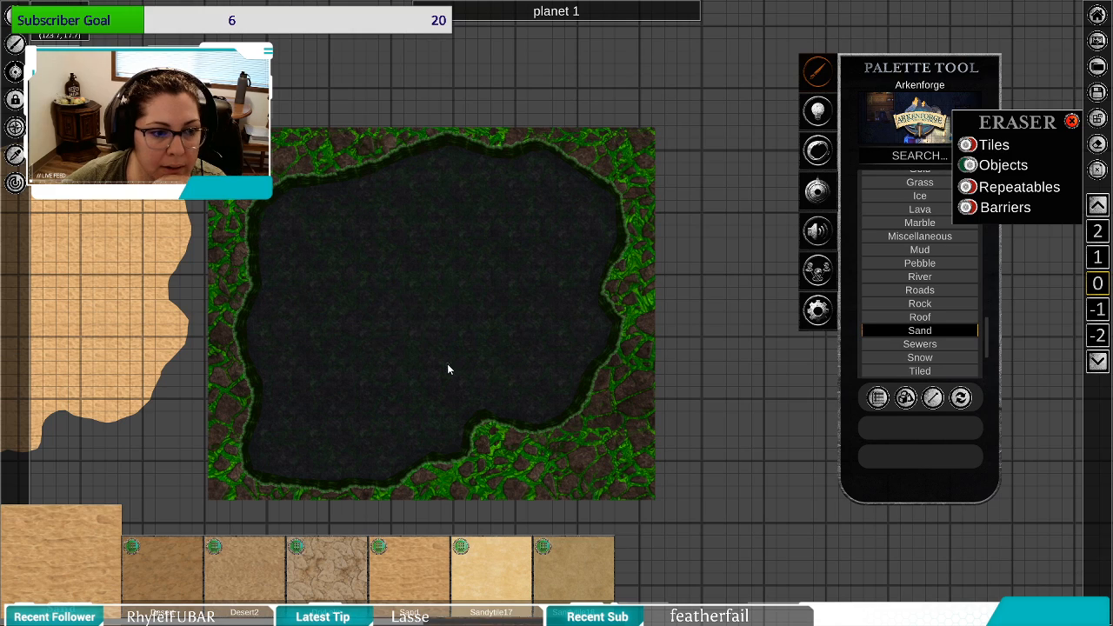
scroll(447, 364, up, 5)
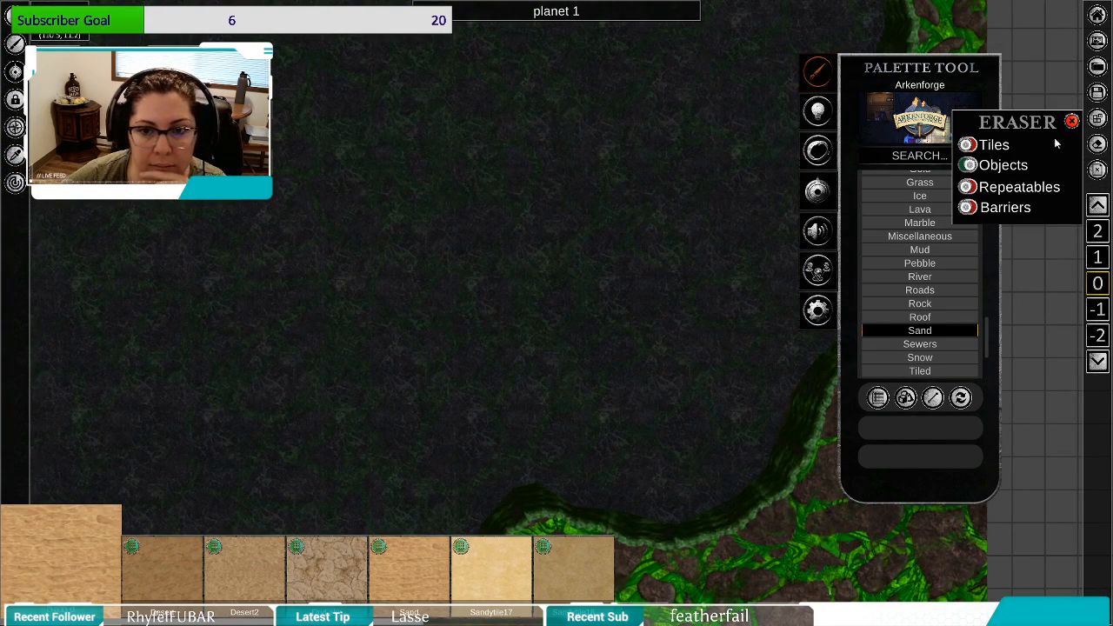
click(1100, 147)
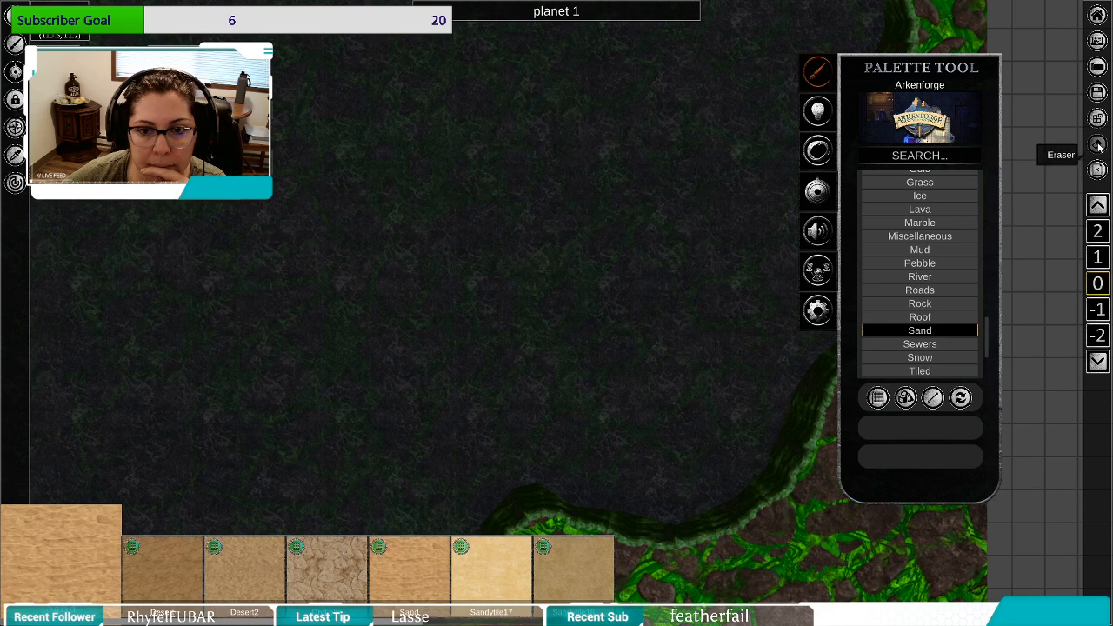
click(1099, 146)
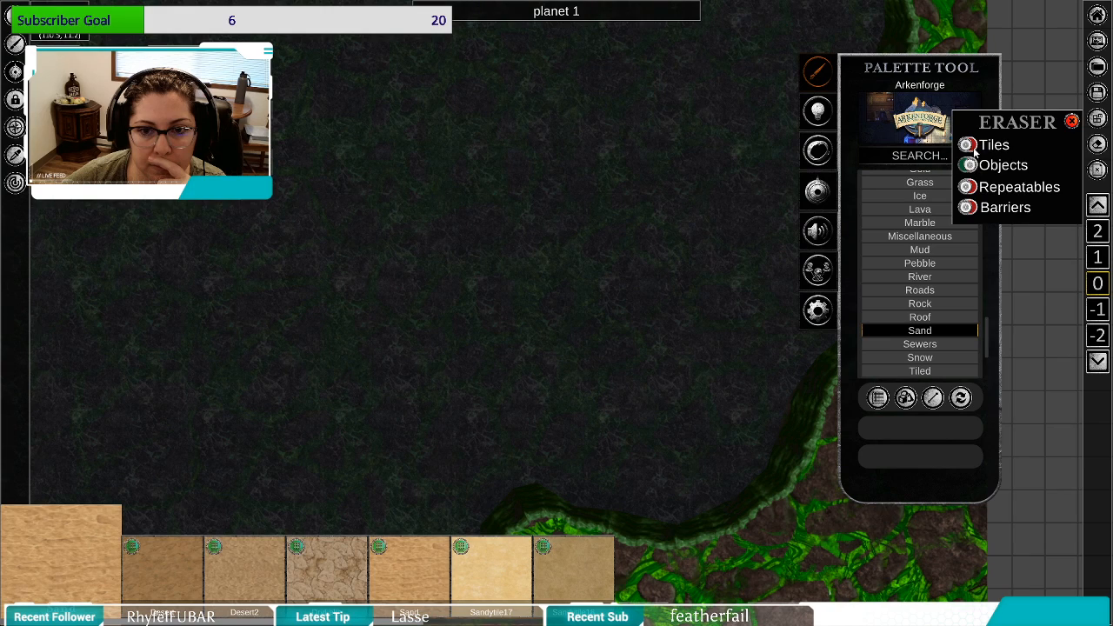
click(318, 249)
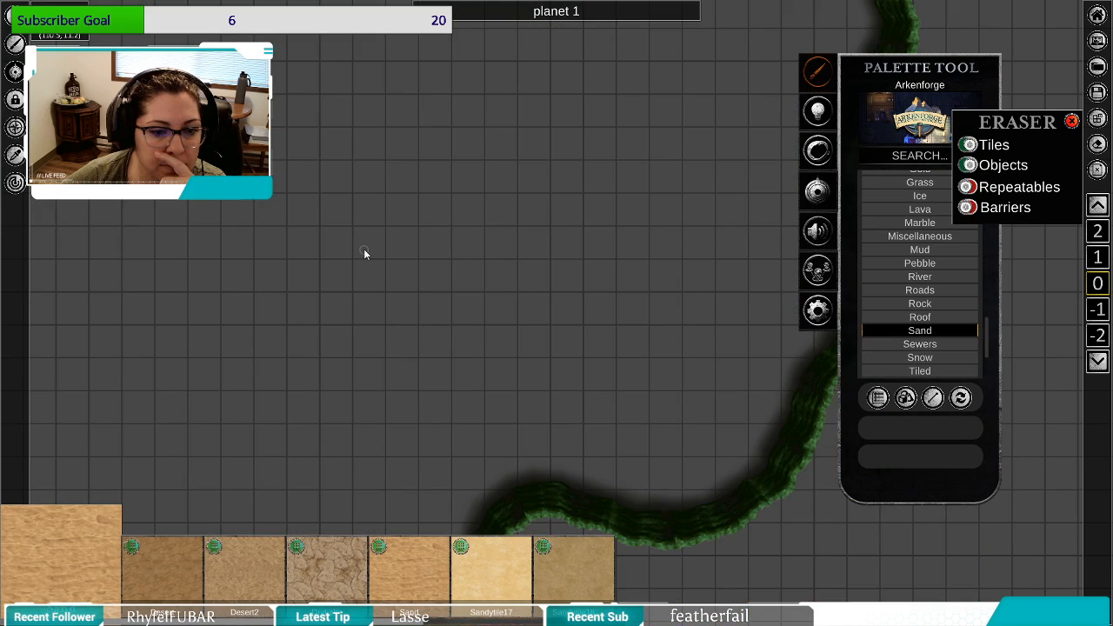
scroll(366, 247, down, 5)
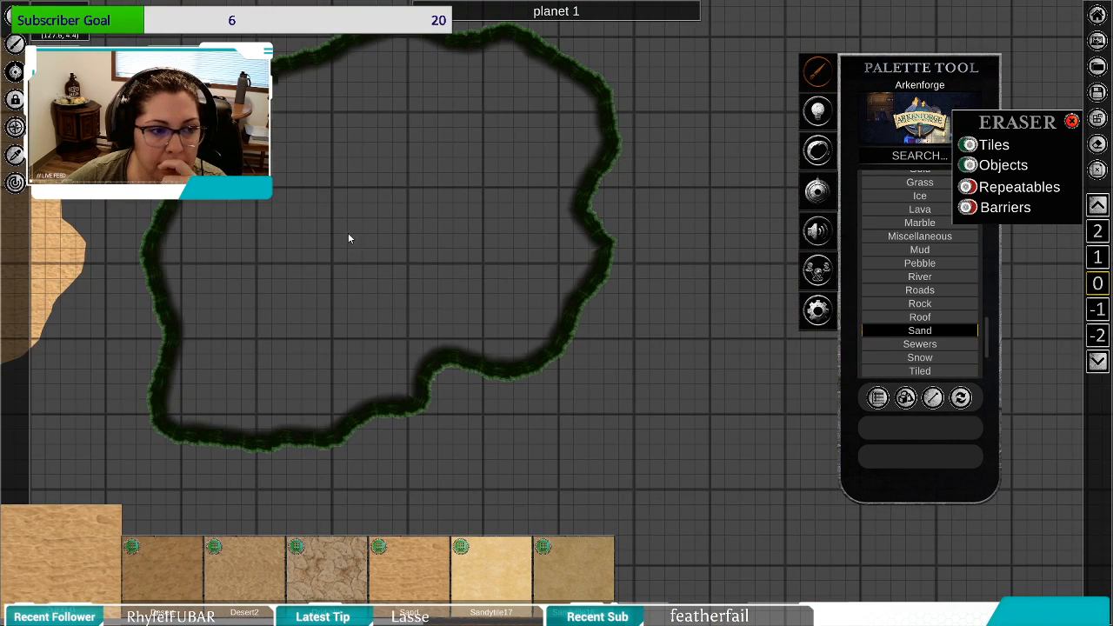
drag(347, 238, 610, 246)
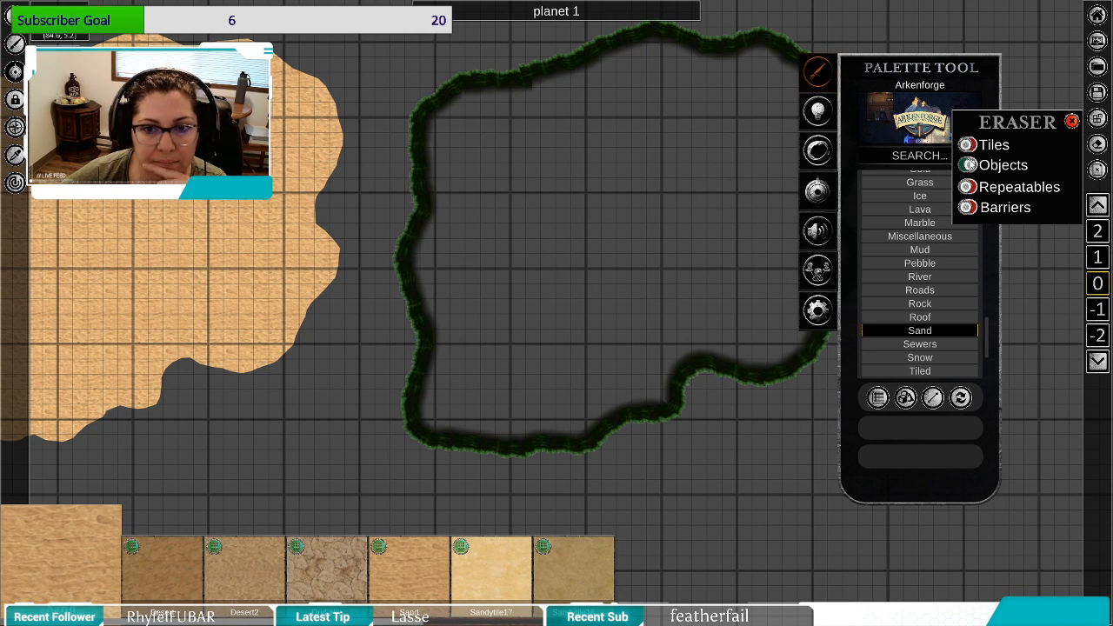
click(1073, 121)
Move the green cliff edge back over the sand polygon so that it frames the sand all the way round.
click(422, 148)
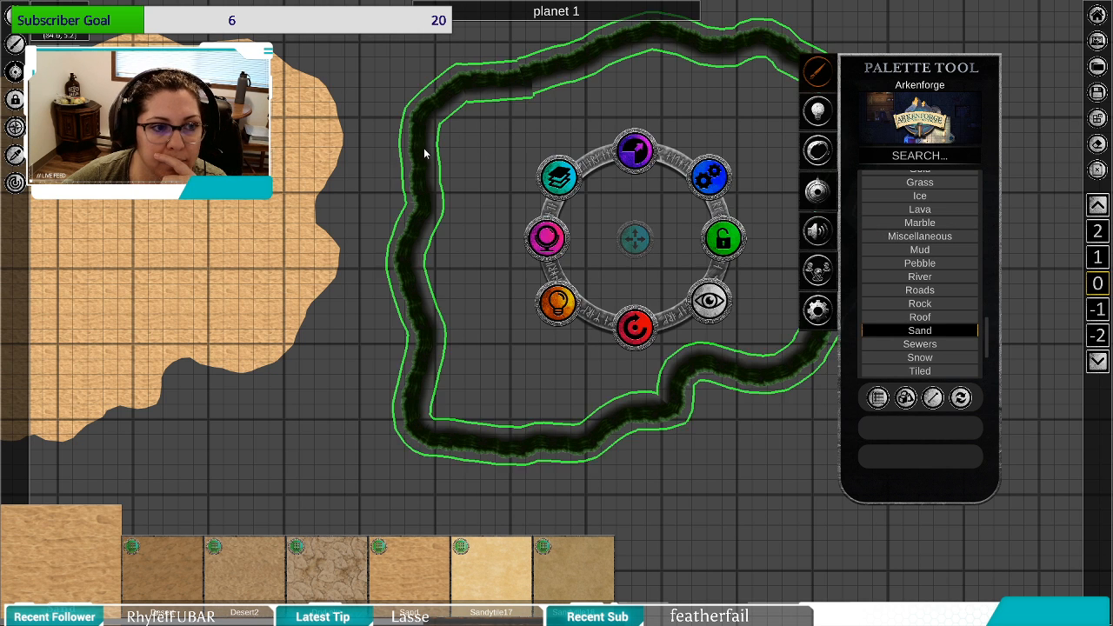
drag(539, 261, 624, 340)
drag(720, 318, 215, 319)
drag(459, 413, 711, 400)
drag(754, 357, 774, 290)
scroll(644, 336, down, 1)
scroll(644, 335, down, 2)
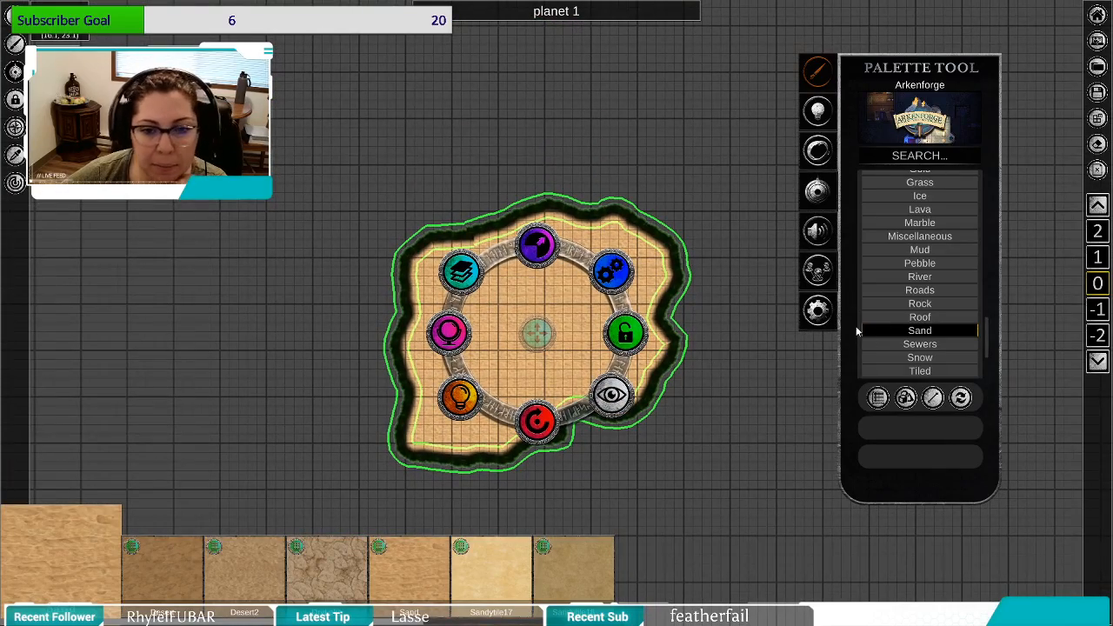
Choose the green-tinted cave texture from the Cave terrain category.
scroll(922, 277, up, 3)
scroll(923, 278, up, 2)
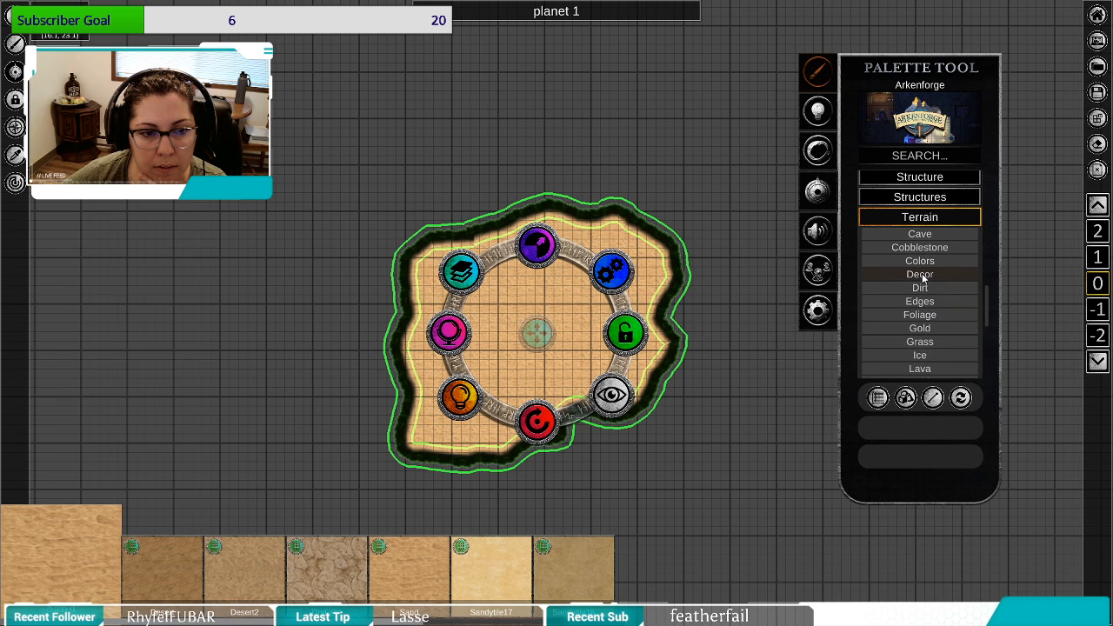
scroll(924, 278, up, 2)
scroll(924, 279, down, 1)
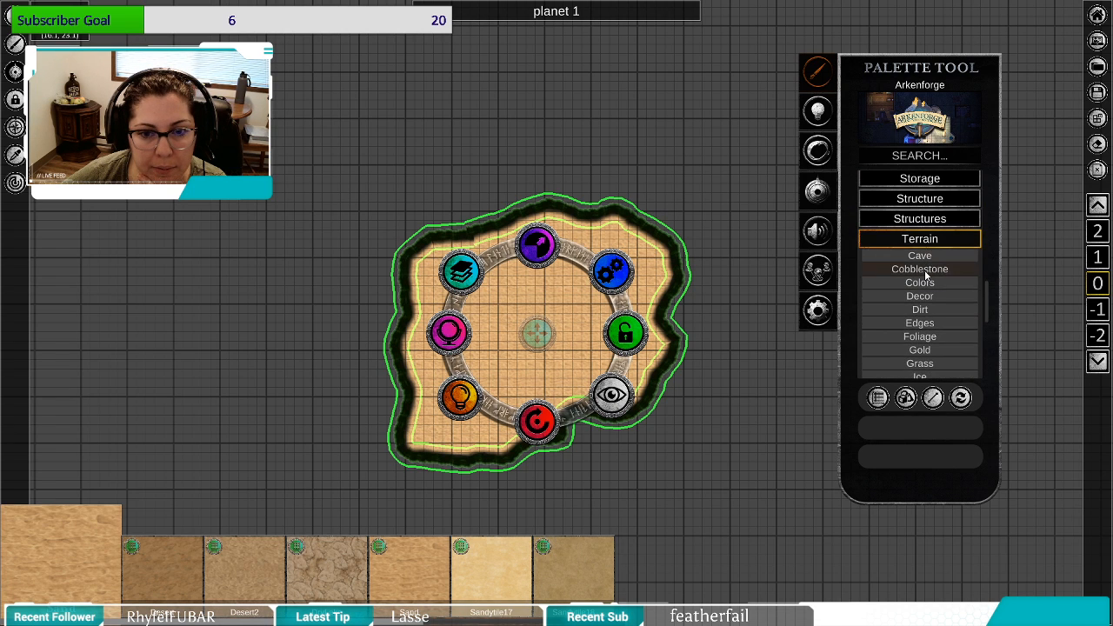
click(929, 258)
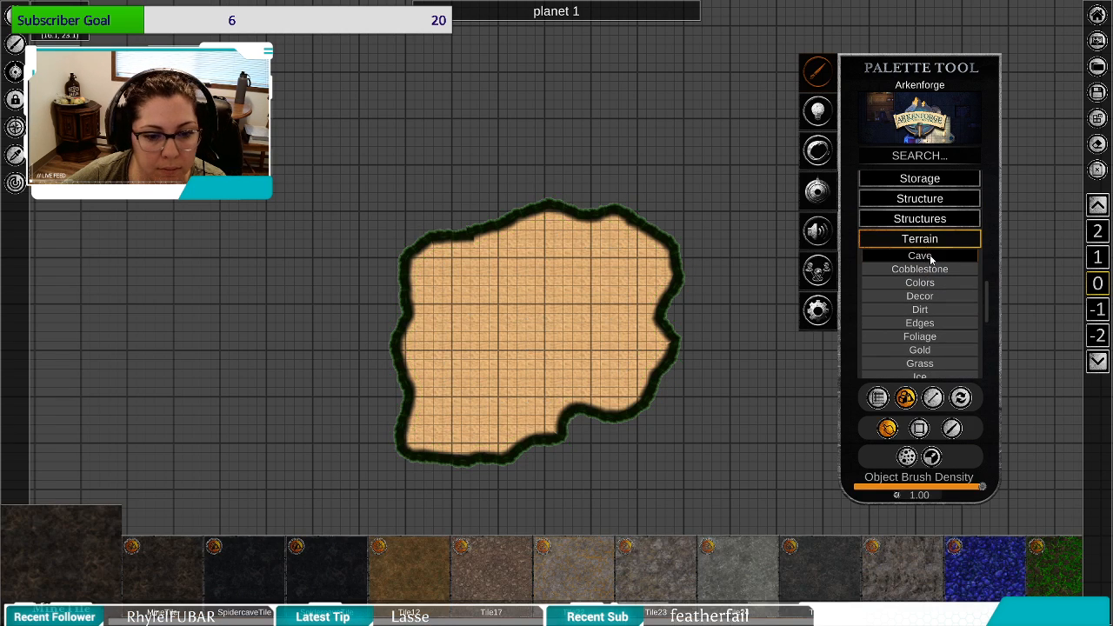
click(1064, 578)
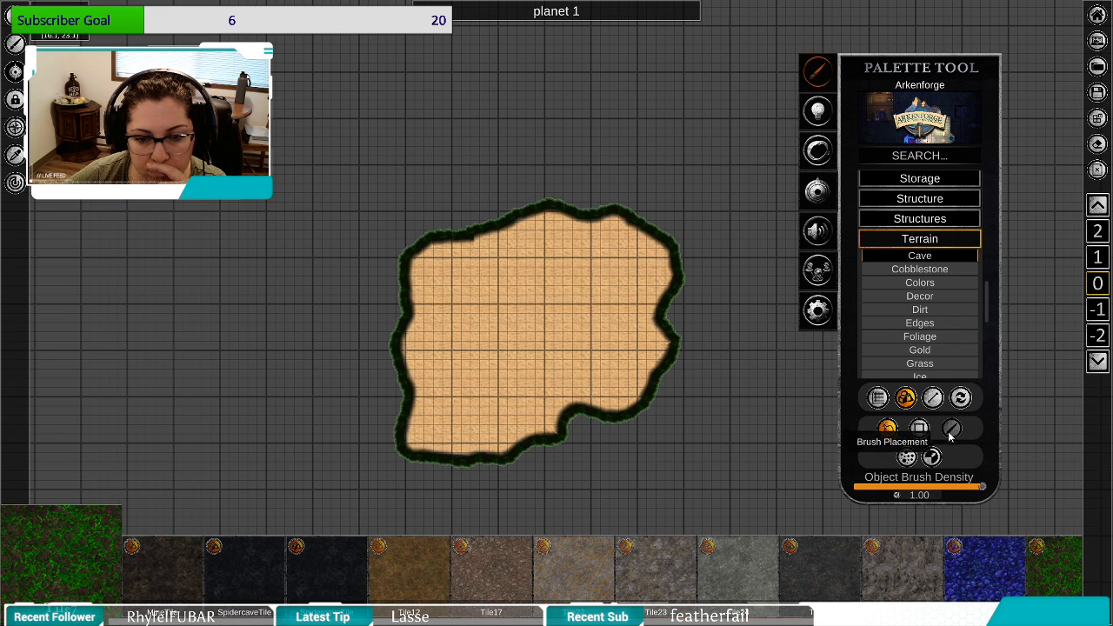
Try placing the green-tinted cave texture as an object with brush placement at the cliff's upper-left corner.
click(920, 428)
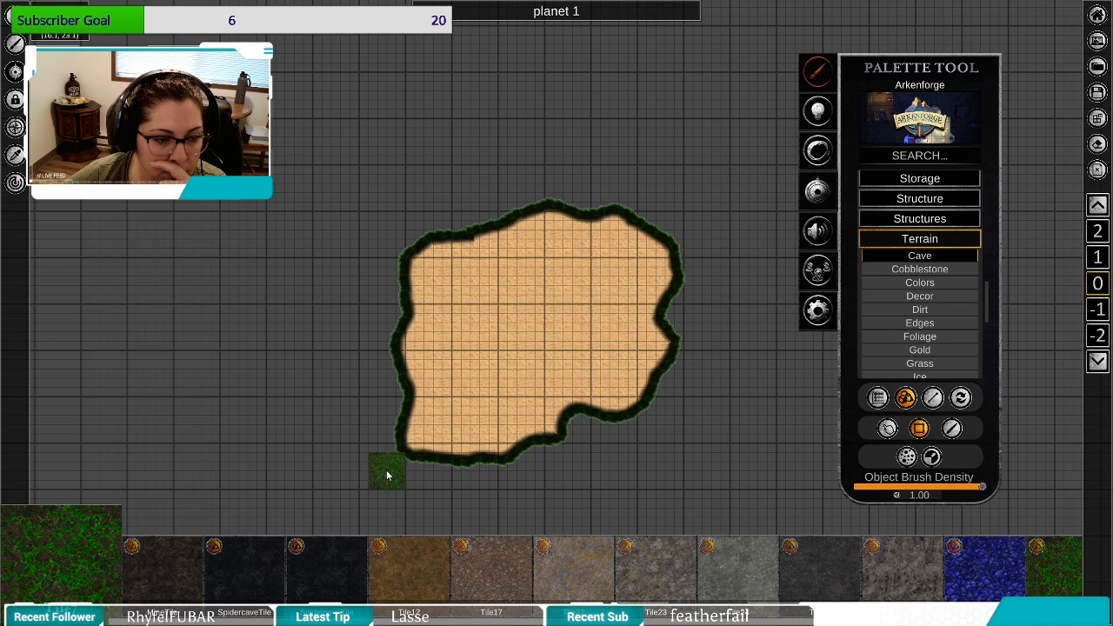
click(953, 429)
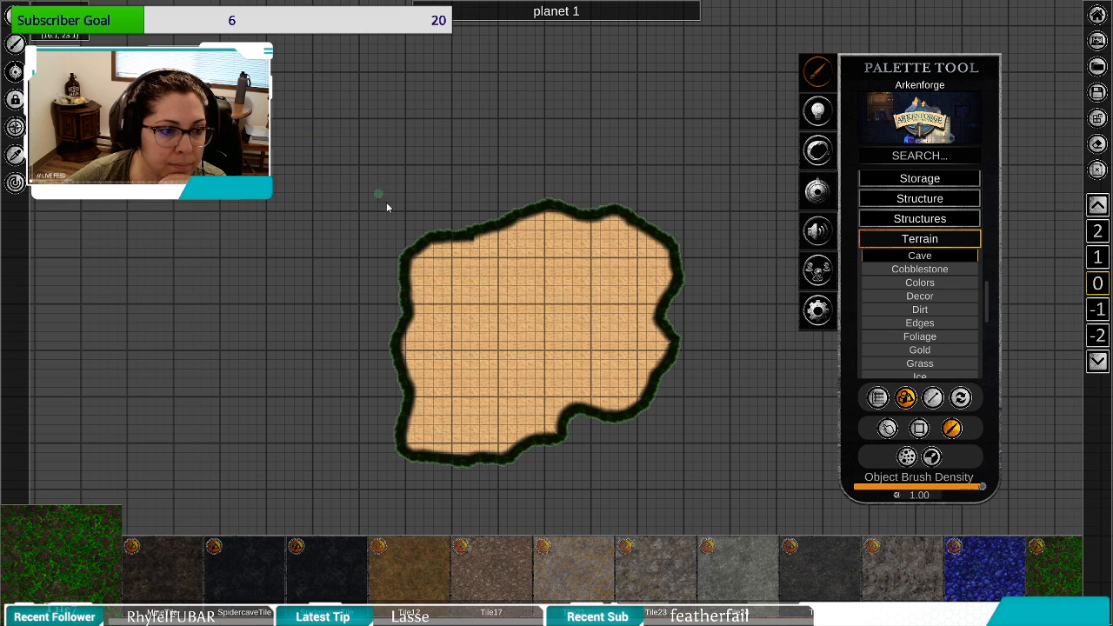
scroll(392, 383, up, 2)
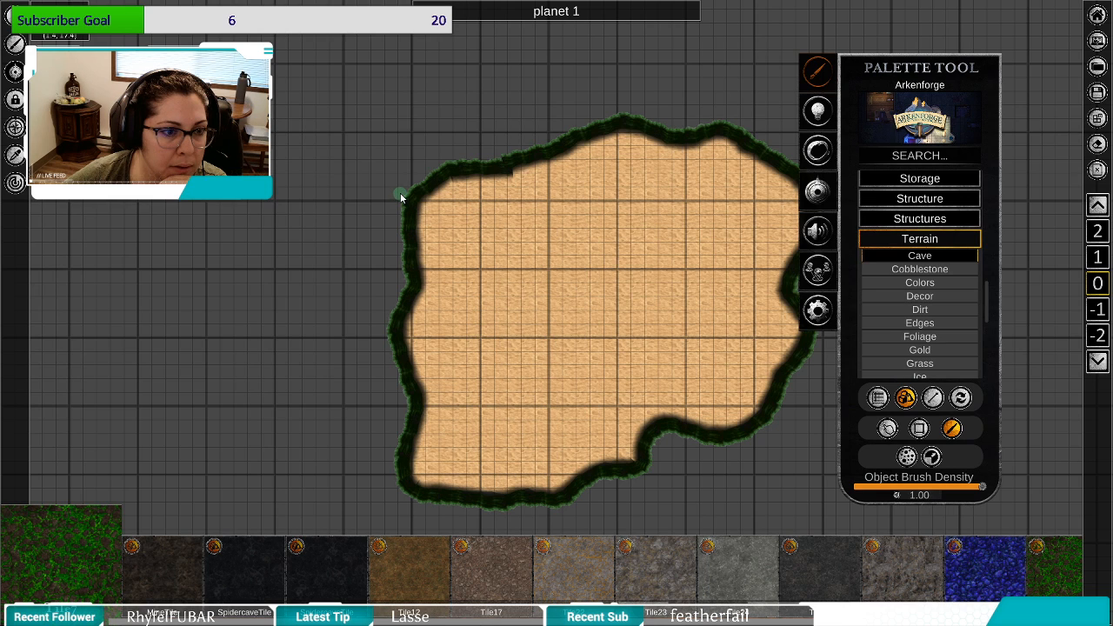
click(400, 196)
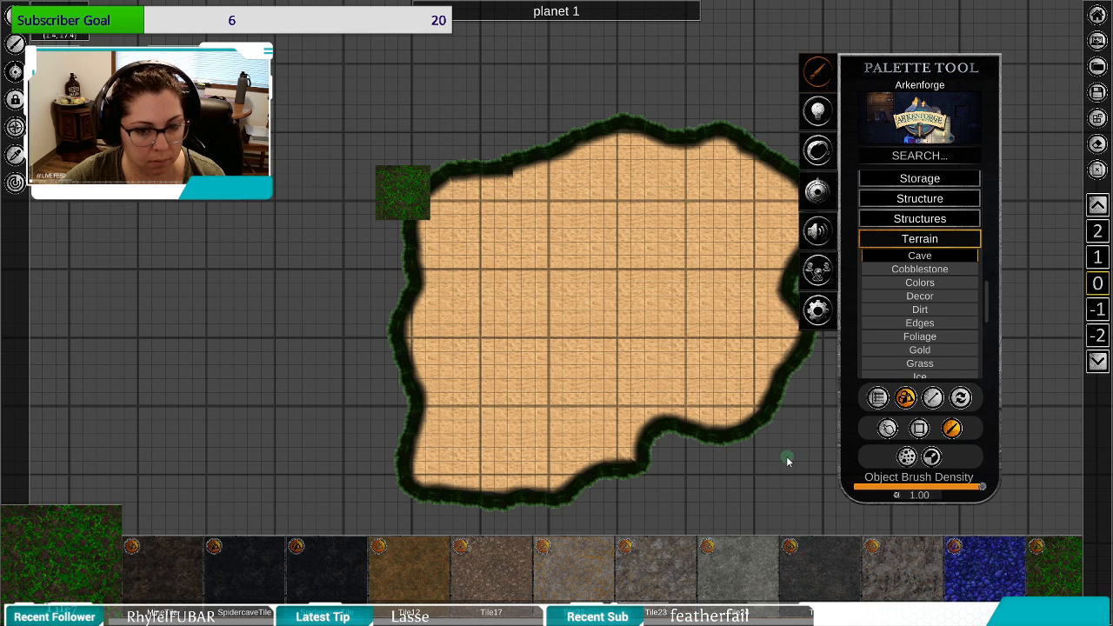
Switch the green-tinted cave texture from object placement to tile placement with the polygon shape.
click(919, 428)
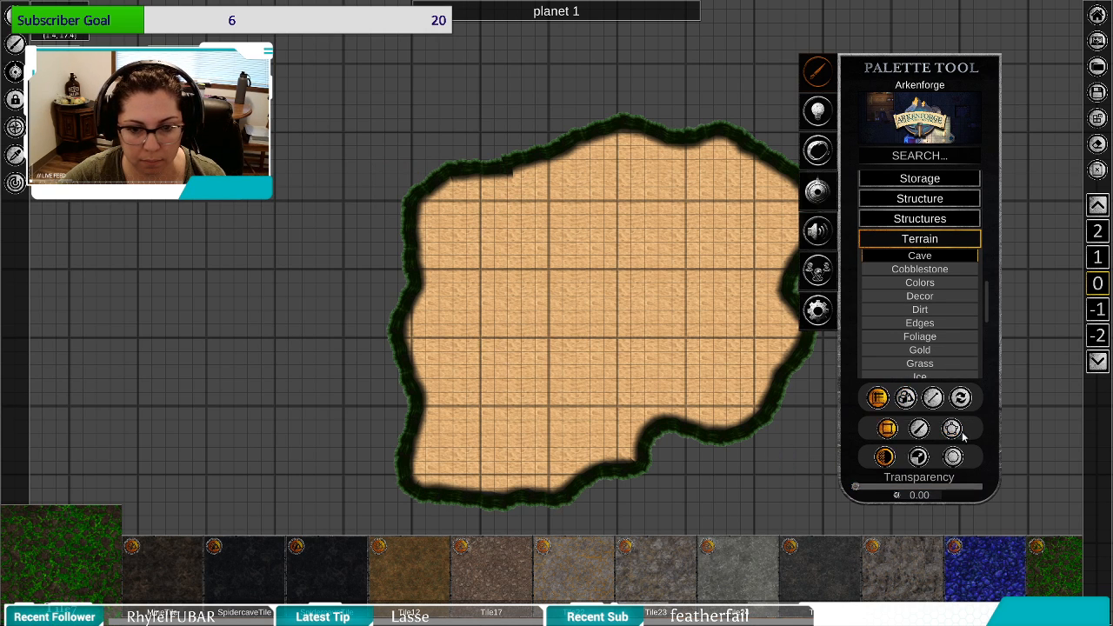
click(952, 428)
drag(654, 491, 640, 371)
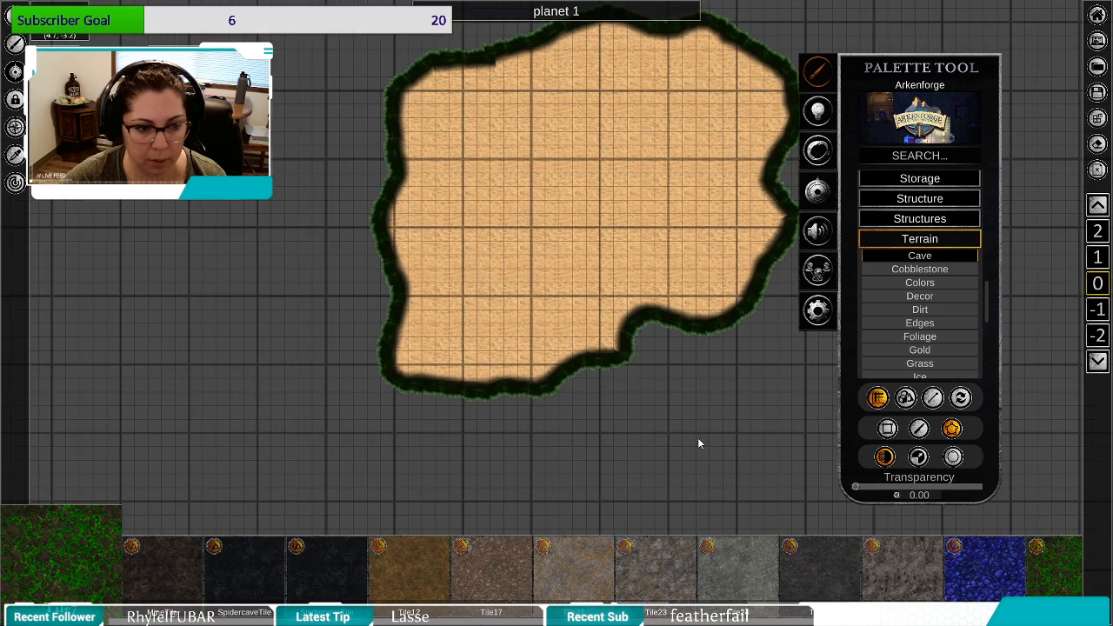
drag(697, 438, 598, 463)
scroll(597, 454, down, 4)
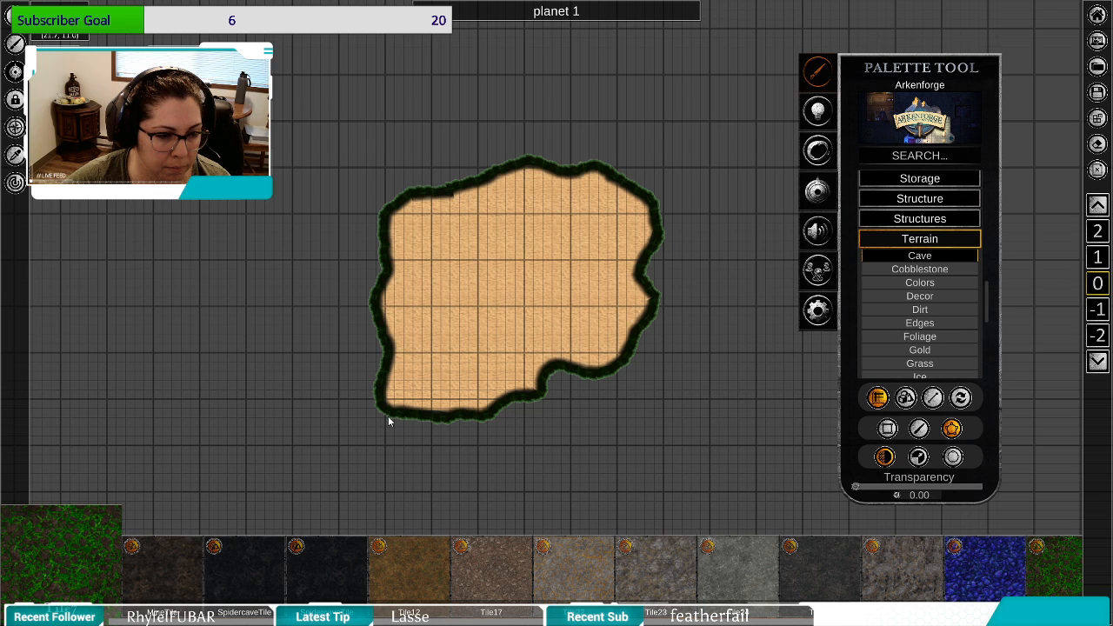
Start a cave terrain polygon below the cliff's lower-left corner, with outer sides about 41 squares wide and 15 squares high on the right.
drag(340, 445, 525, 437)
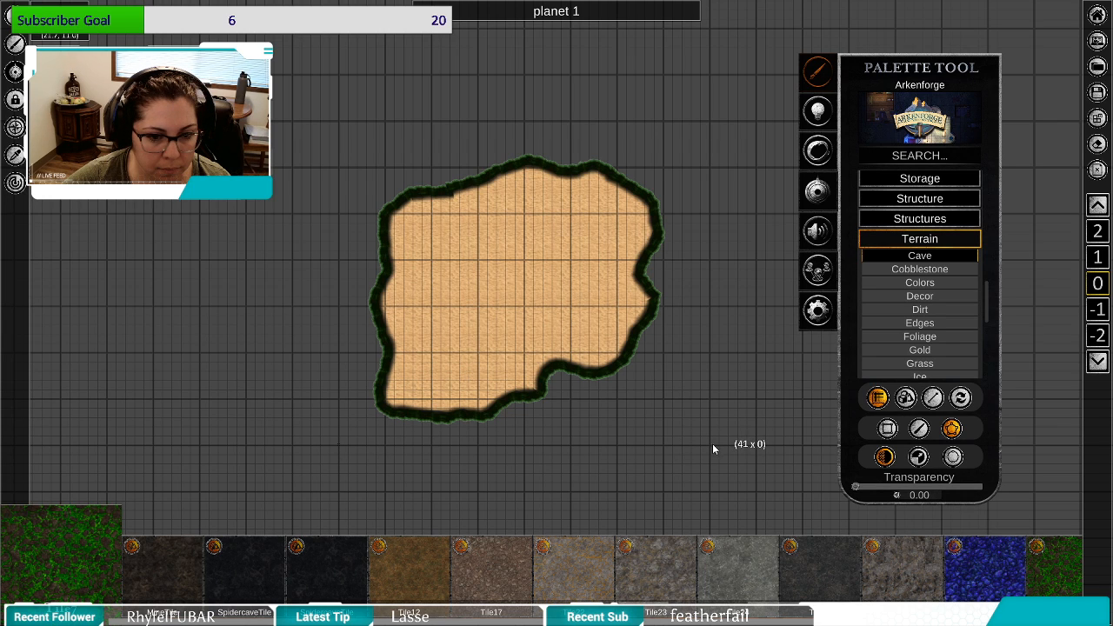
drag(714, 445, 709, 330)
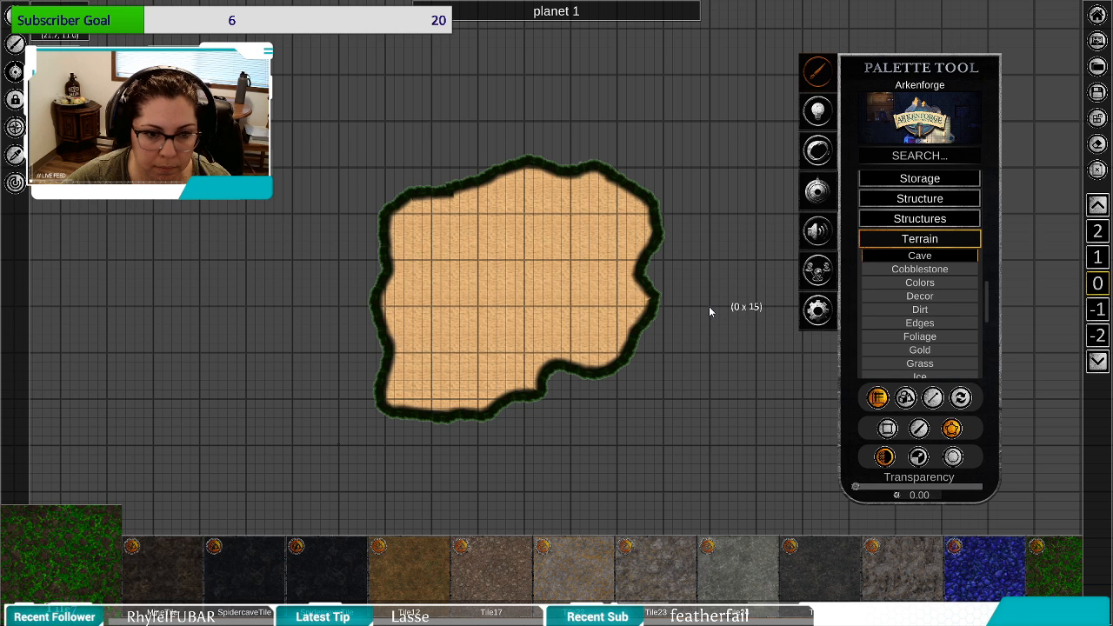
click(709, 306)
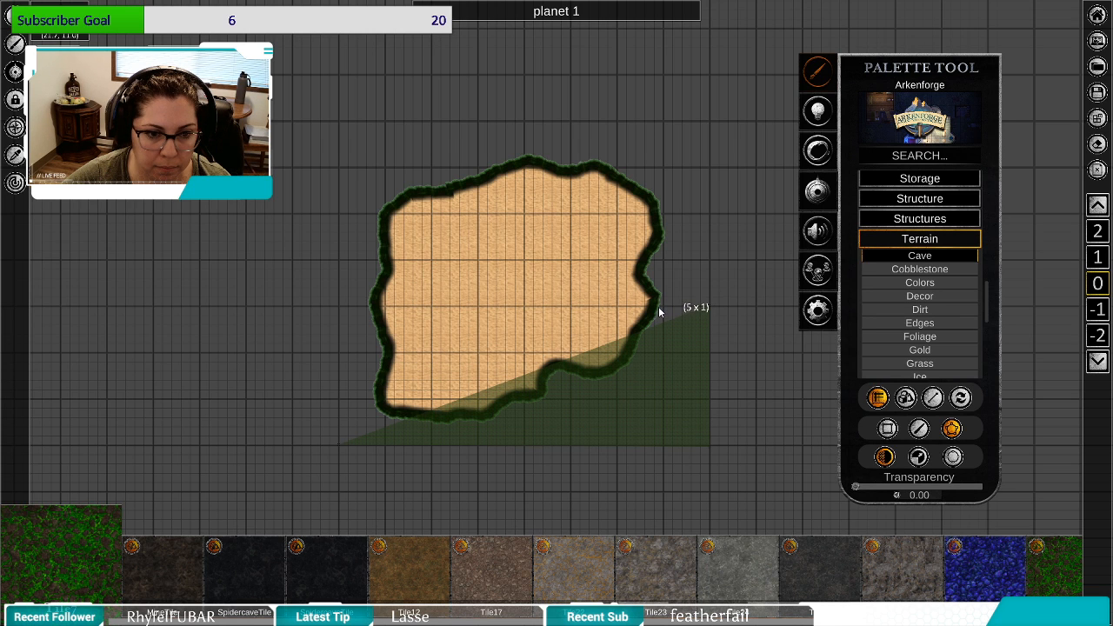
Bring the cave polygon in to the cliff's right-hand tip and trace its outline down the slope of the lower-right side.
scroll(690, 333, up, 5)
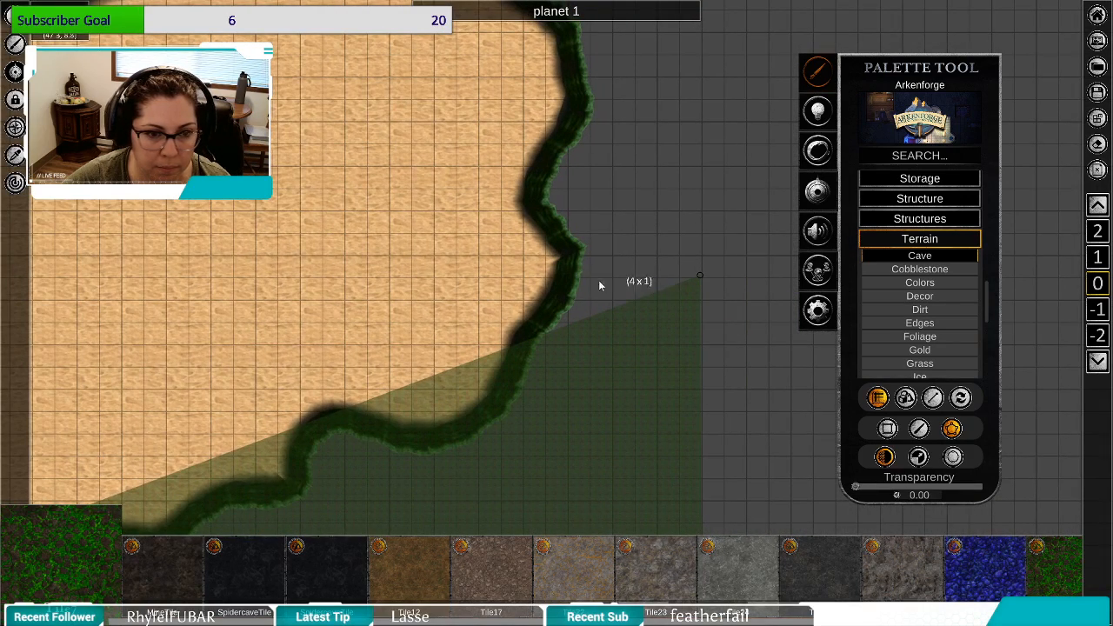
click(581, 280)
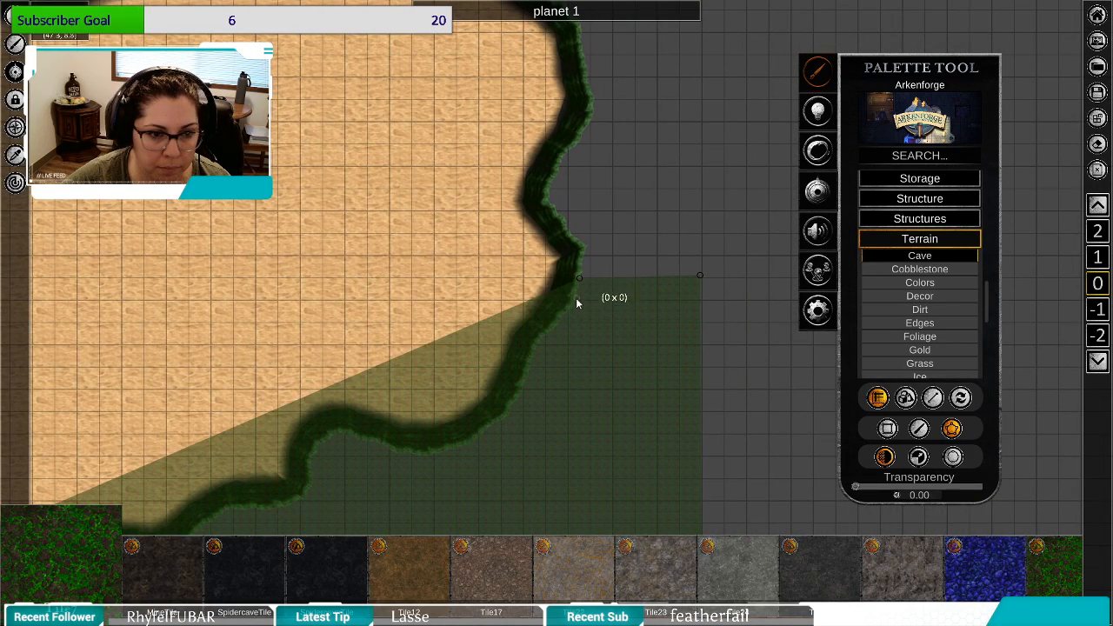
click(576, 302)
click(569, 312)
click(564, 316)
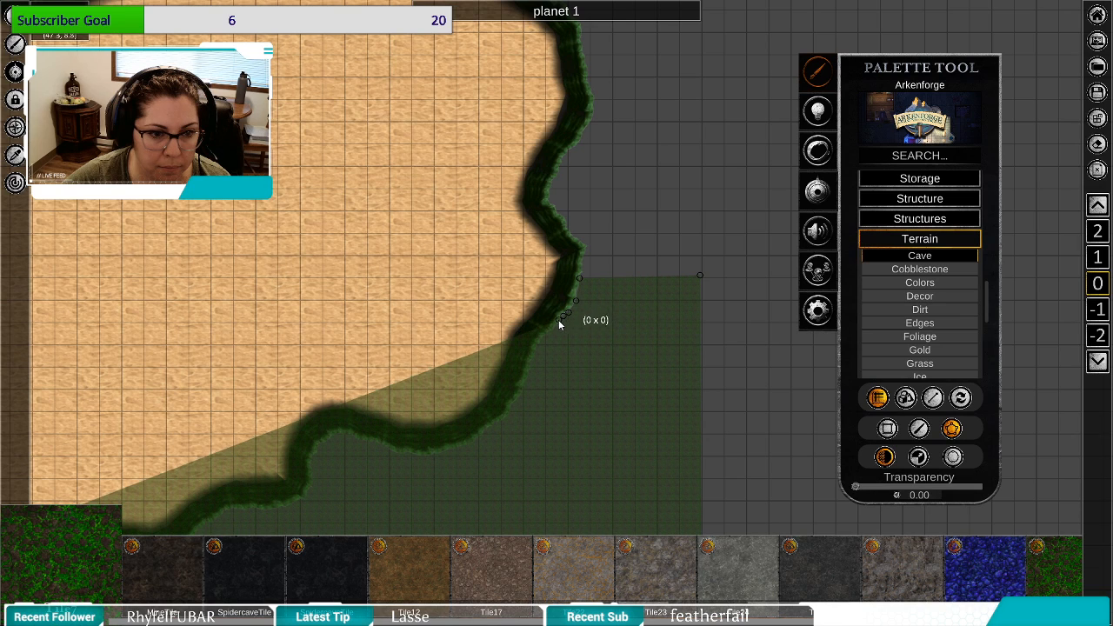
click(559, 320)
click(554, 325)
click(549, 333)
click(545, 335)
click(541, 340)
click(538, 344)
click(534, 349)
click(532, 356)
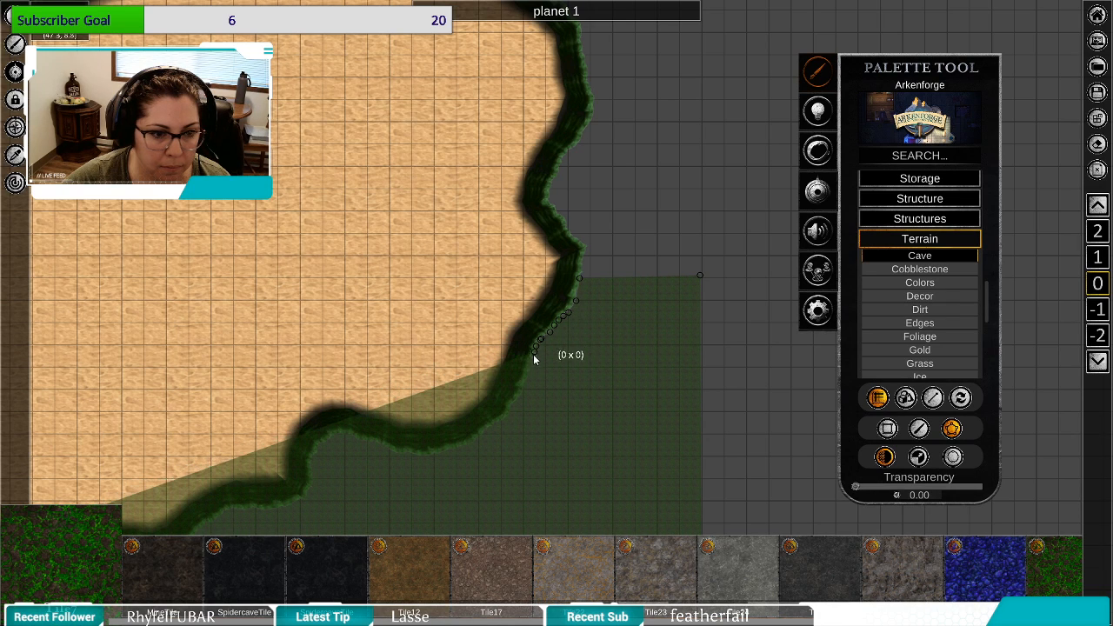
click(529, 363)
click(526, 369)
click(525, 375)
click(523, 382)
click(519, 389)
click(515, 397)
click(511, 403)
click(507, 408)
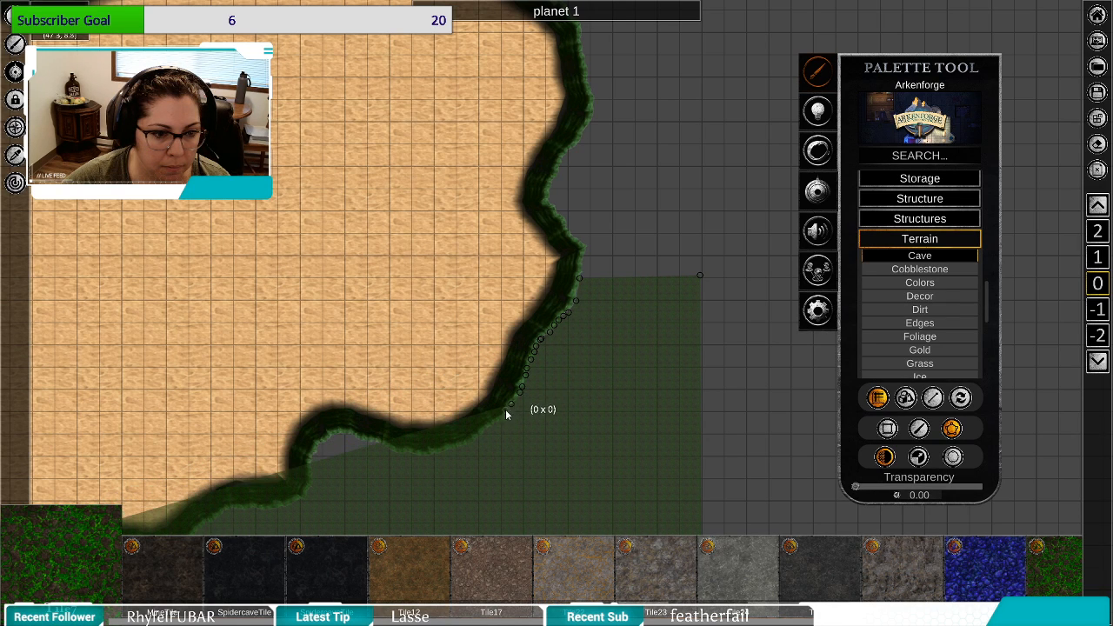
Continue the cave polygon's outline under the lower-right bulge of the cliff and around the inside of the notch.
click(501, 415)
click(493, 424)
click(483, 428)
click(471, 435)
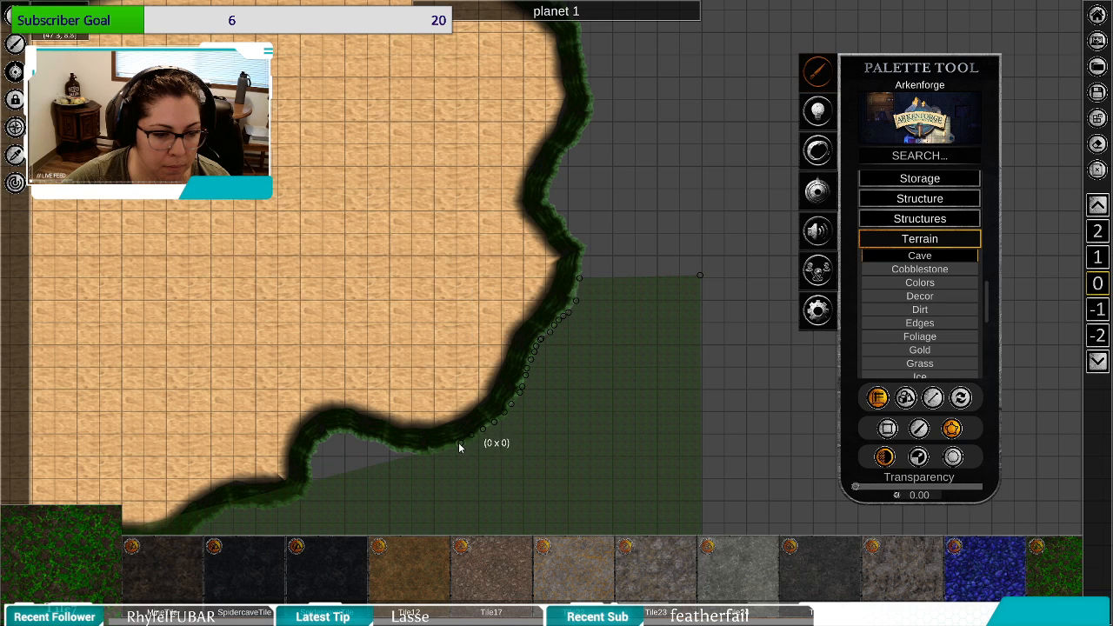
click(438, 450)
click(417, 454)
click(401, 452)
click(389, 449)
click(379, 445)
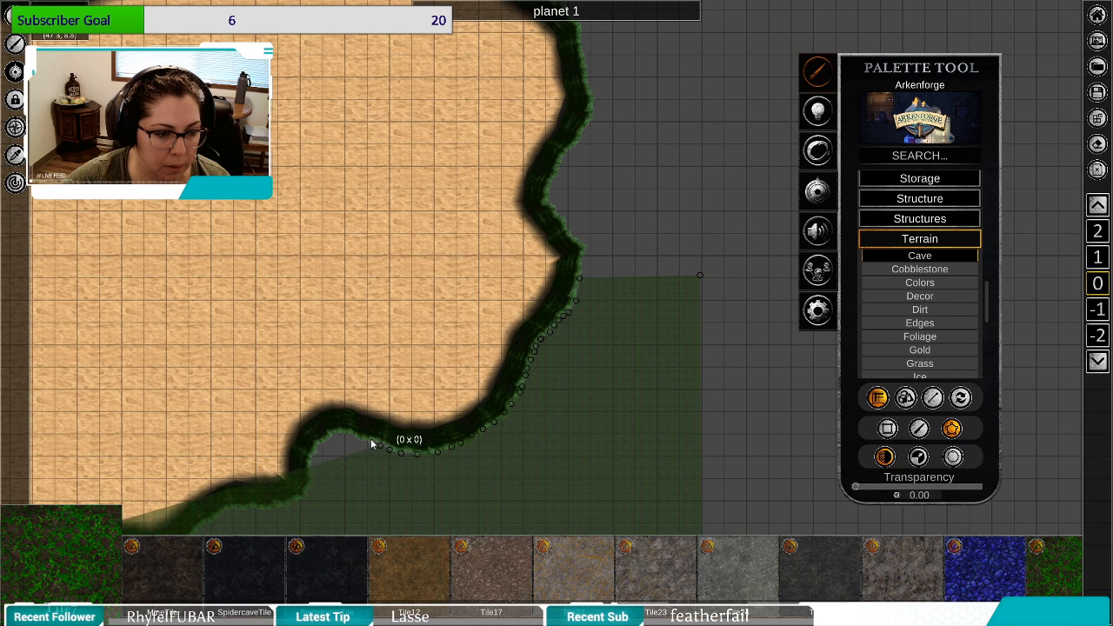
click(368, 440)
click(355, 433)
click(343, 431)
click(331, 430)
click(319, 434)
click(310, 444)
click(303, 457)
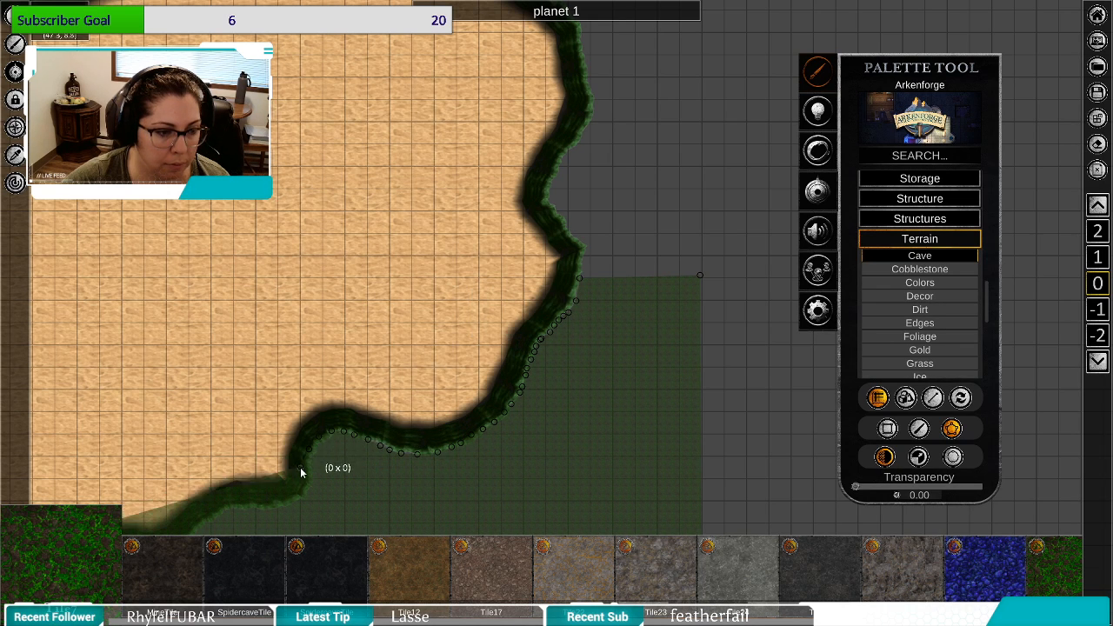
click(300, 471)
click(304, 484)
click(301, 493)
Trace the cave polygon along the cliff's bottom edge to its lower-left corner and finish it level with that corner.
drag(311, 507, 619, 291)
click(605, 278)
click(588, 287)
click(571, 287)
click(556, 288)
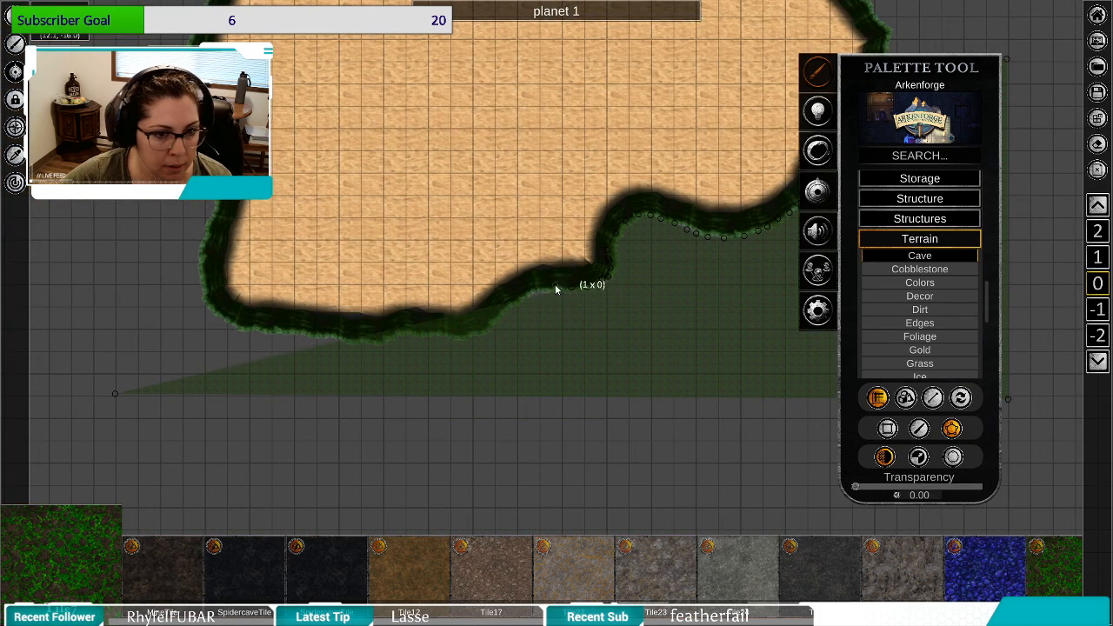
click(544, 288)
click(534, 290)
click(524, 292)
click(513, 301)
click(503, 309)
click(492, 319)
click(483, 326)
click(476, 334)
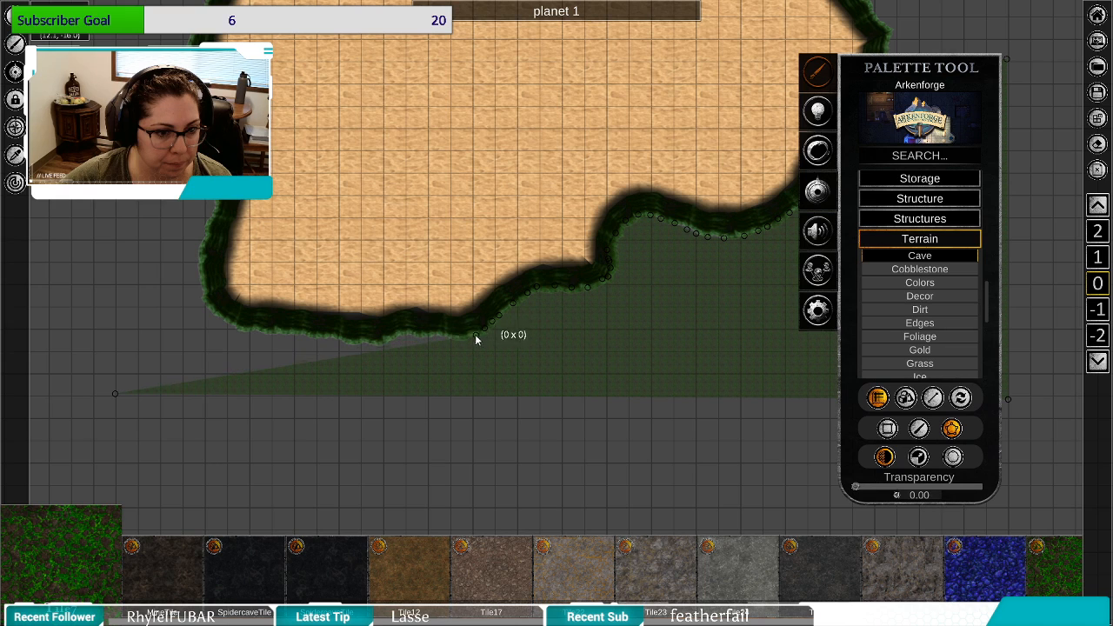
click(454, 337)
click(440, 337)
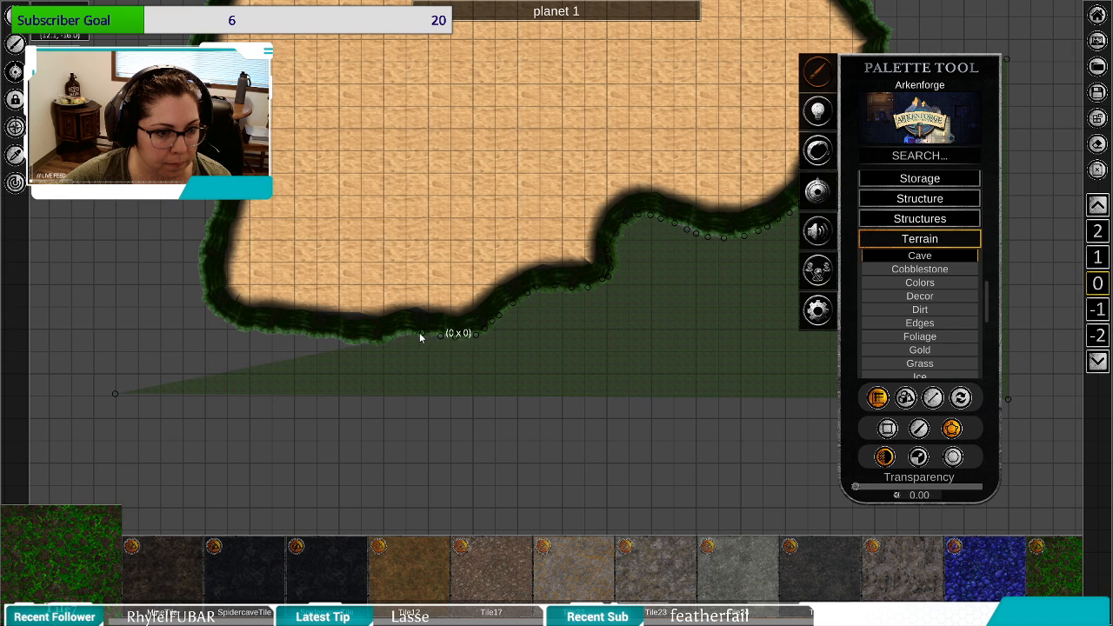
click(375, 345)
click(352, 342)
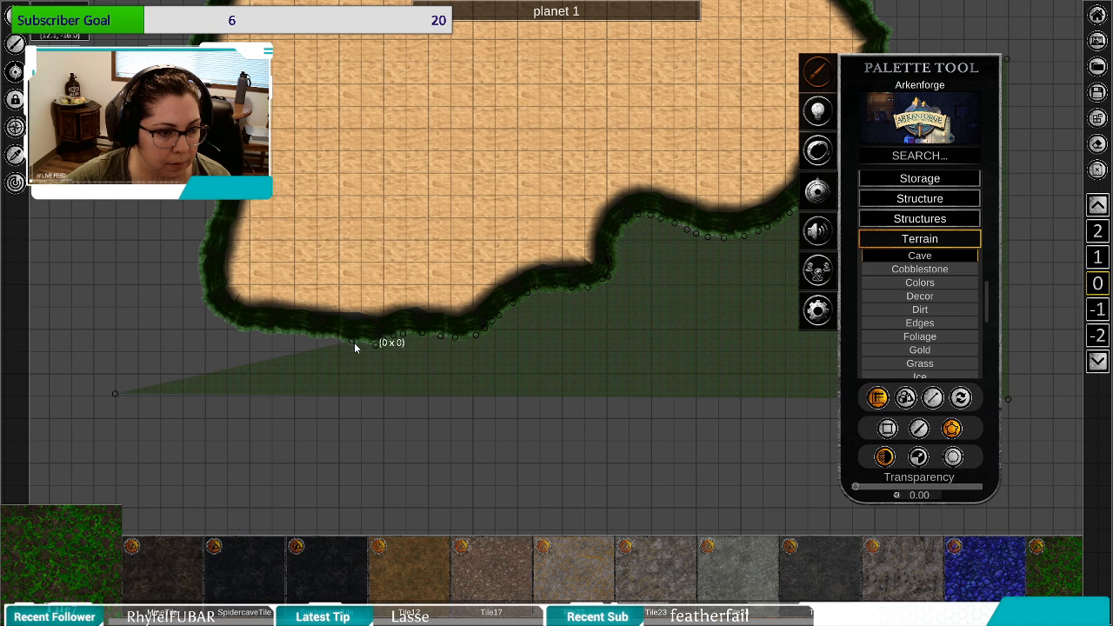
click(334, 337)
click(292, 331)
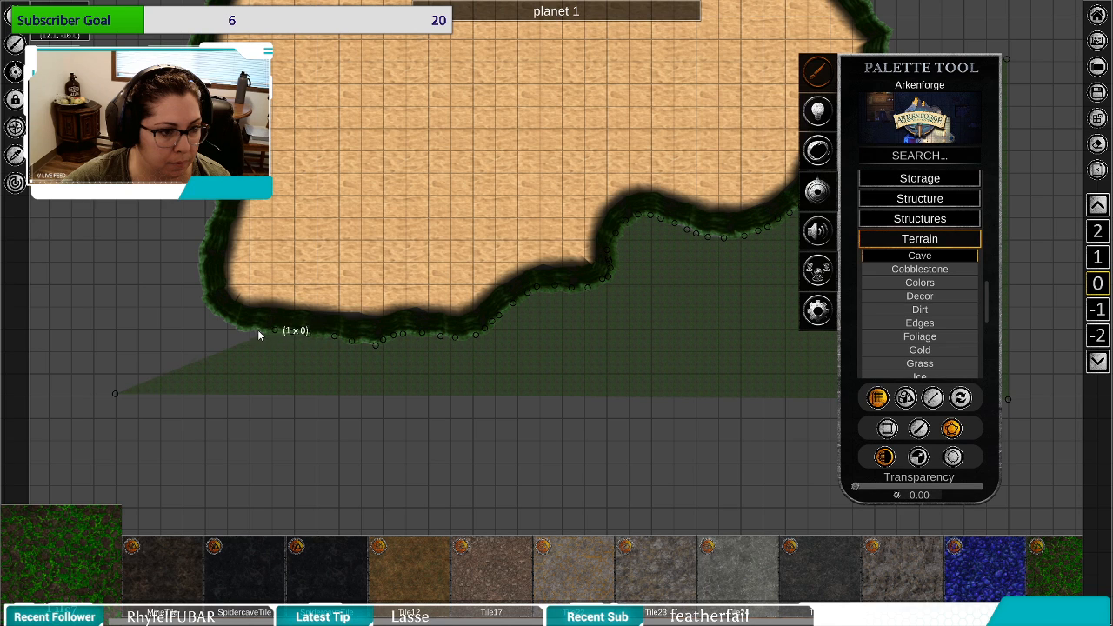
click(241, 330)
click(226, 325)
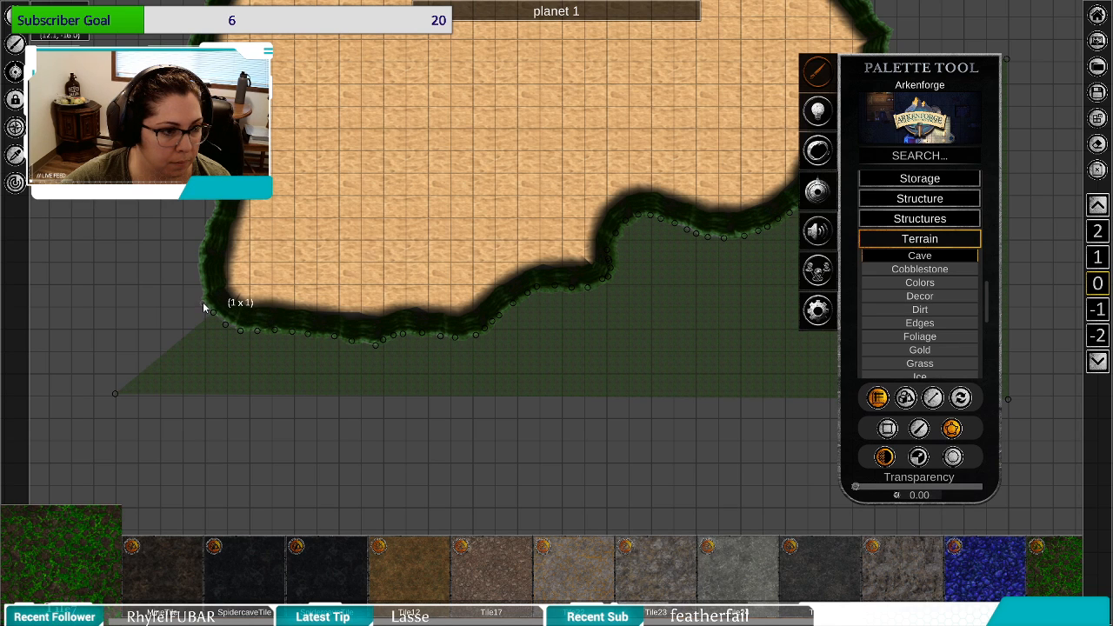
double_click(116, 310)
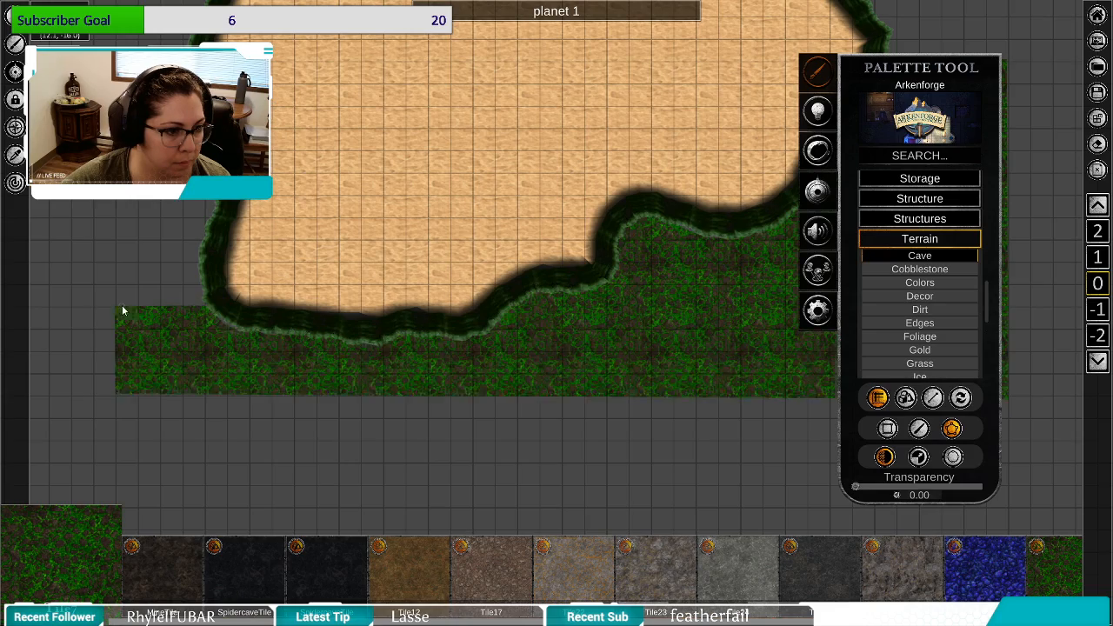
Start a second cave terrain polygon from the existing terrain's upper-right corner, extending above the cliff and in to its upper-right edge.
key(Up)
key(Right)
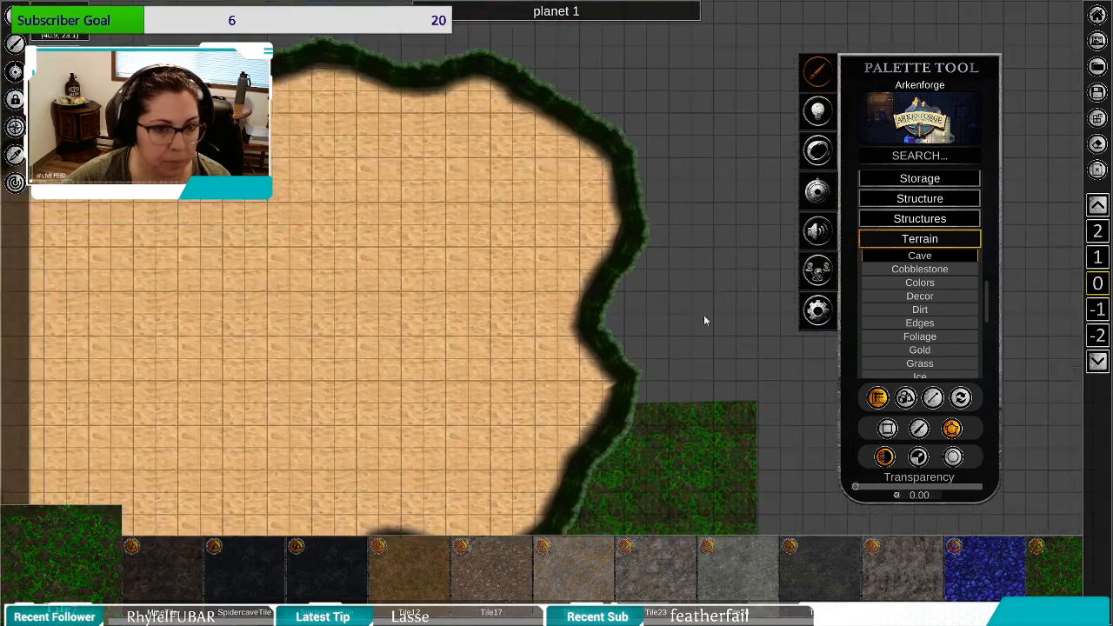
scroll(447, 368, down, 4)
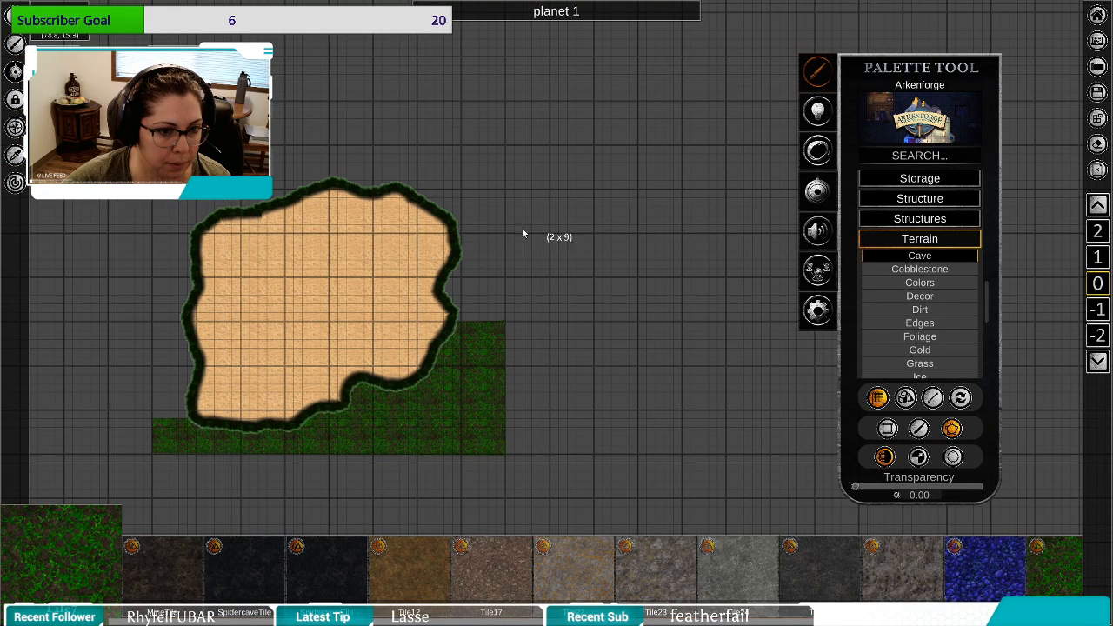
key(Up)
key(Left)
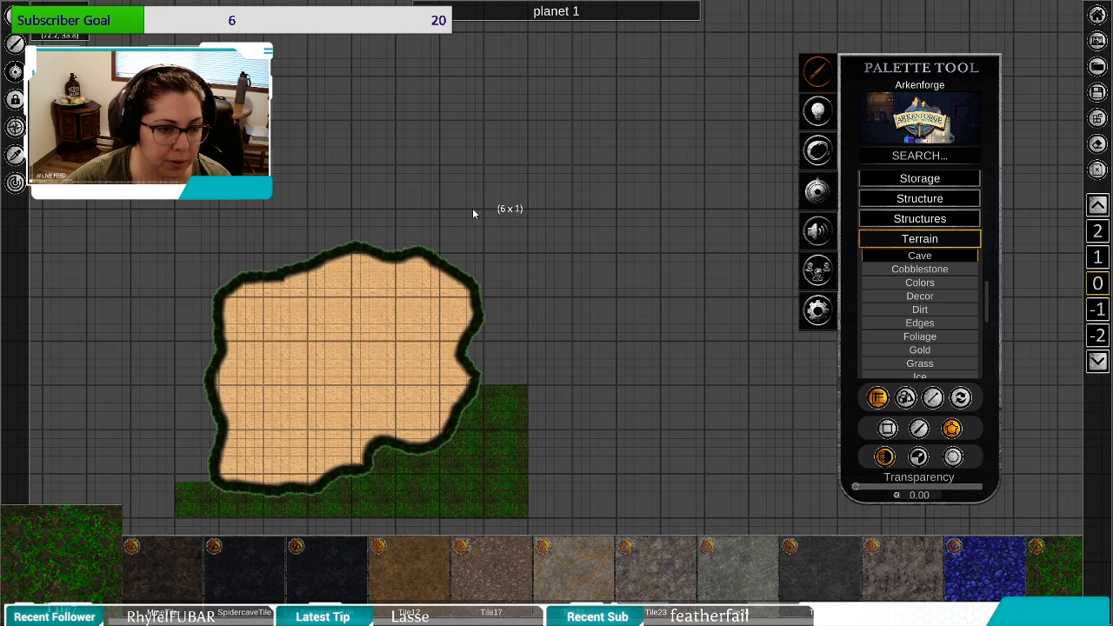
click(439, 210)
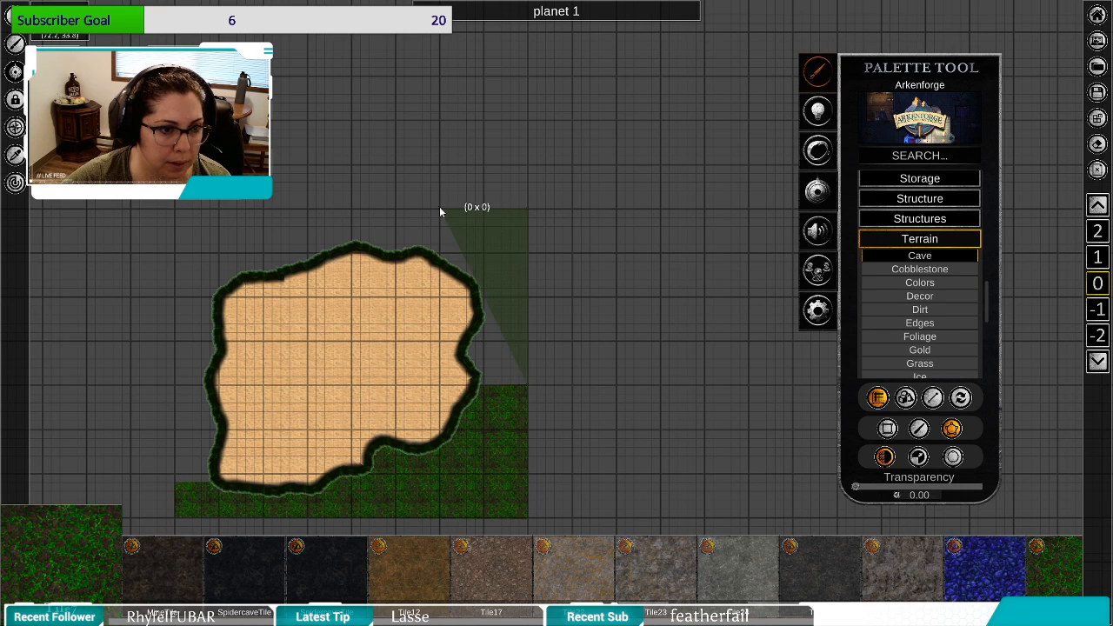
click(440, 260)
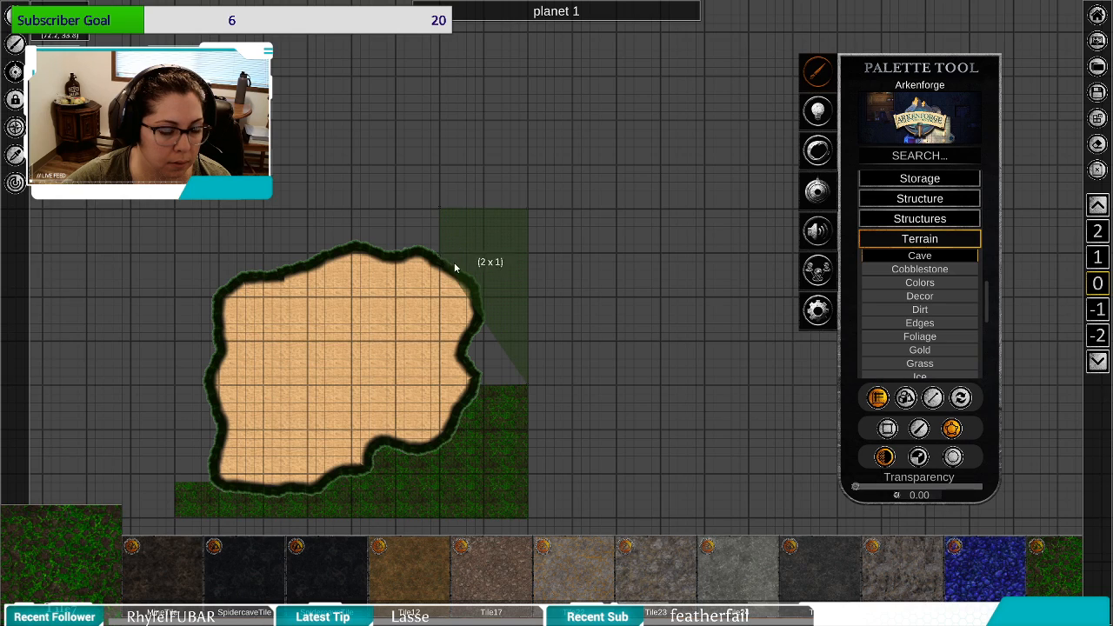
Trace the second cave polygon's inner outline closely along the cliff's sloping upper-right edge.
scroll(454, 261, up, 4)
scroll(456, 281, up, 1)
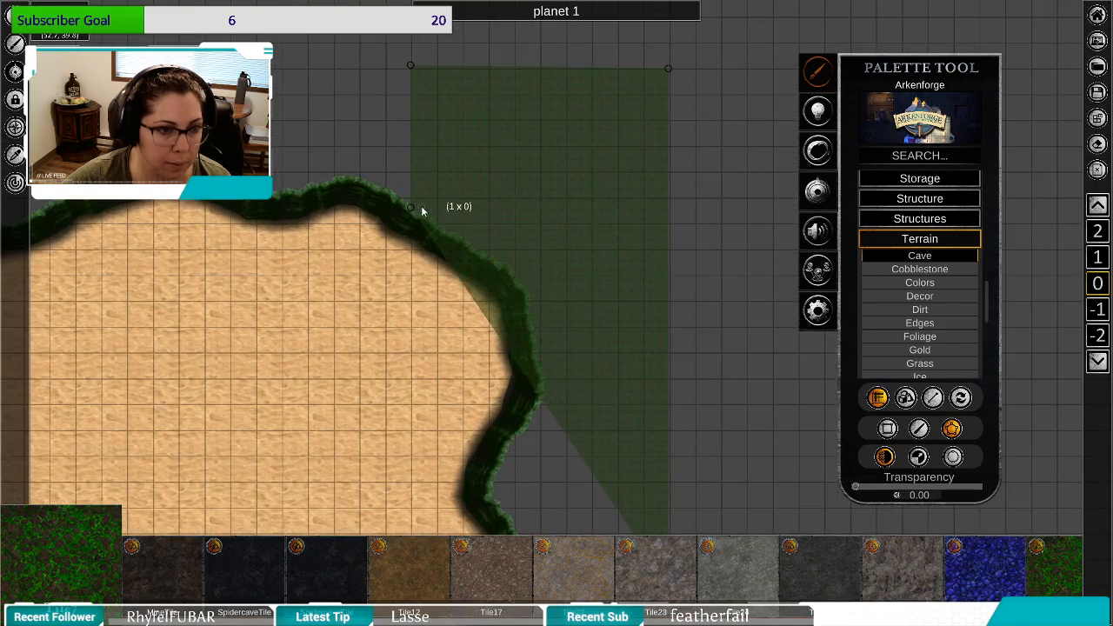
click(426, 214)
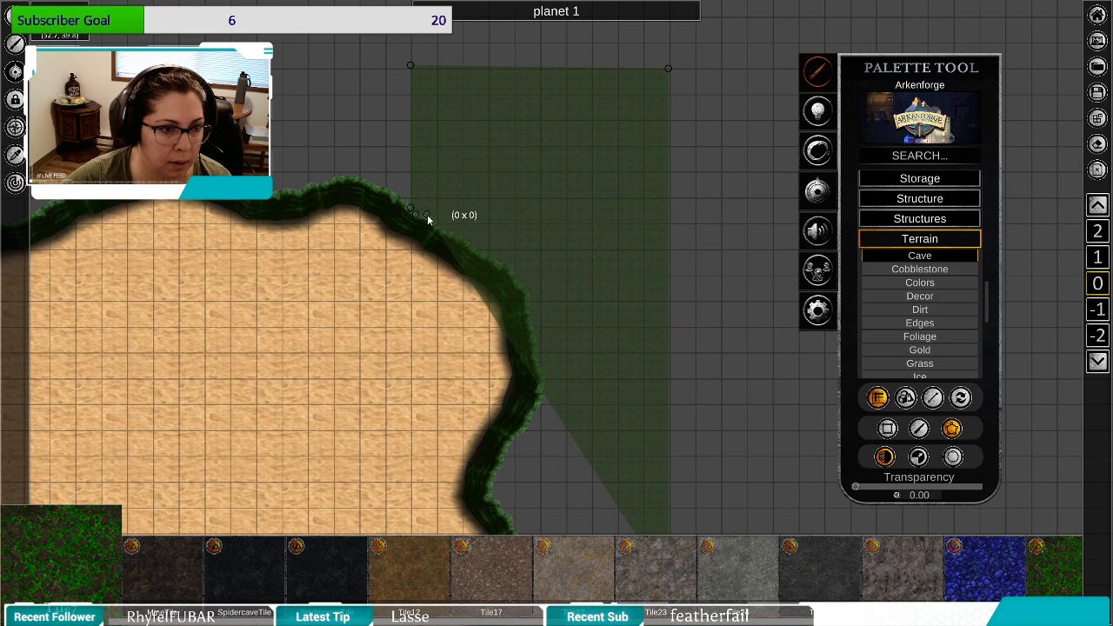
click(437, 223)
click(442, 228)
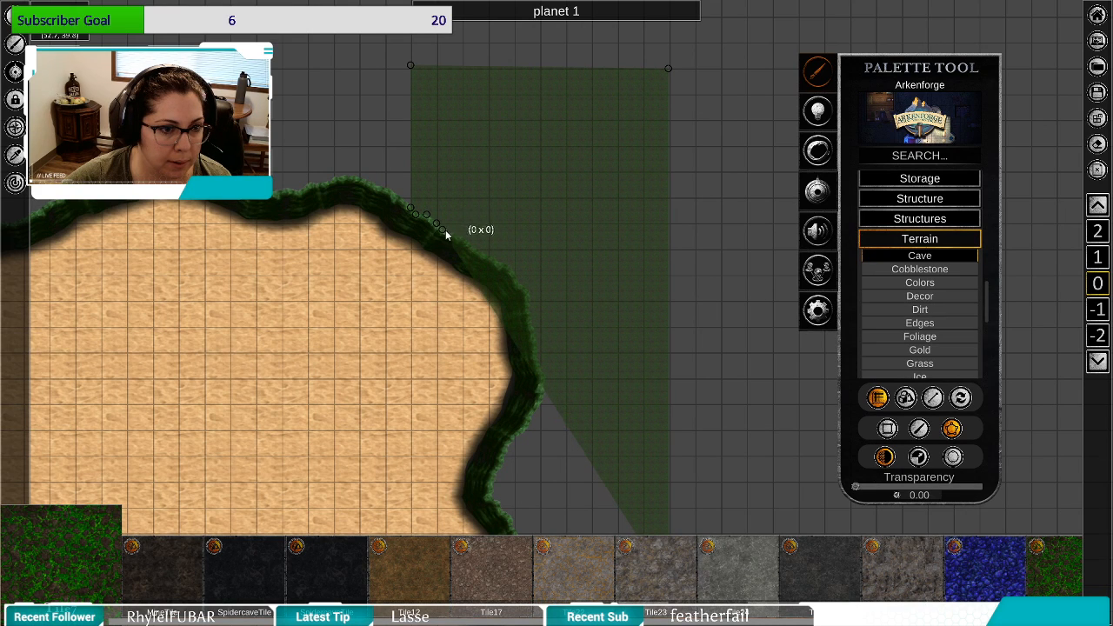
click(453, 234)
click(459, 235)
click(465, 237)
click(470, 241)
click(473, 245)
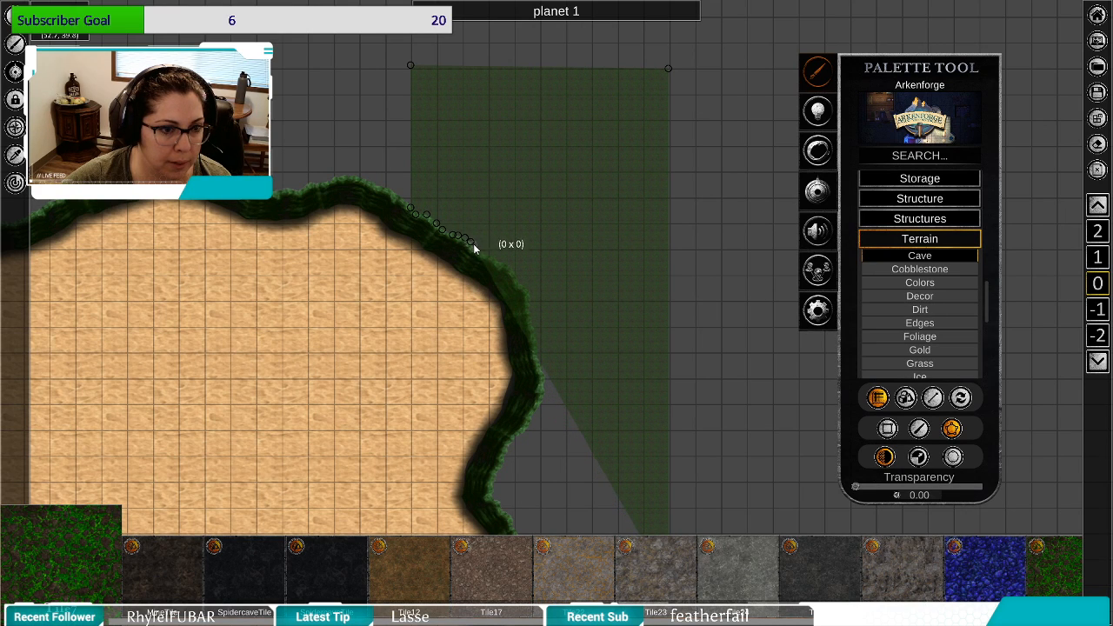
click(478, 249)
click(484, 254)
click(489, 257)
click(494, 260)
click(497, 261)
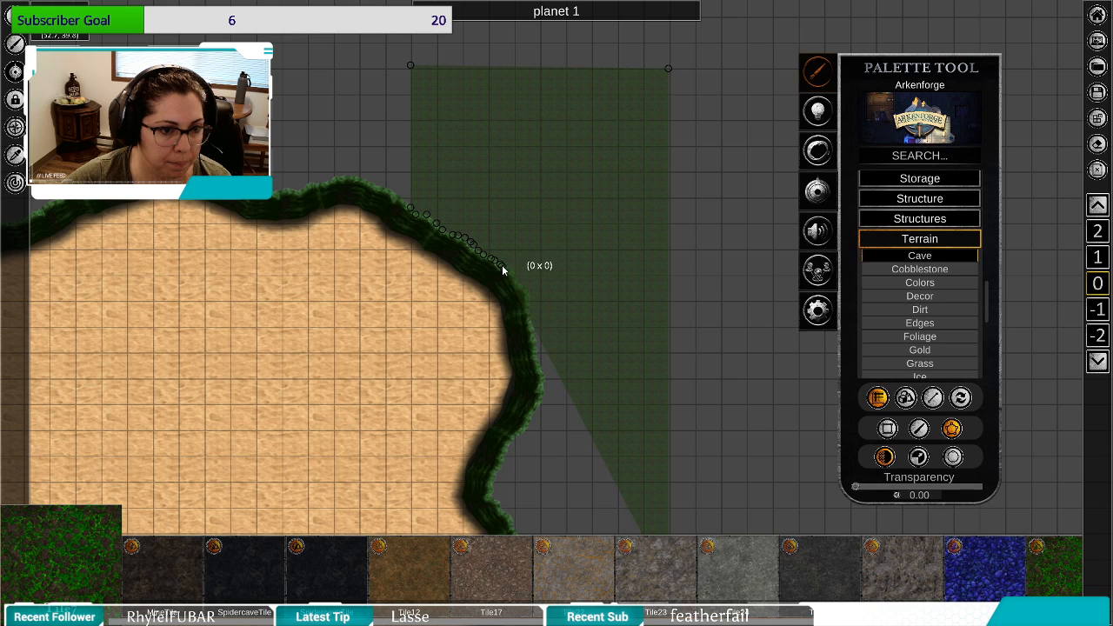
click(502, 265)
click(506, 267)
click(510, 269)
click(517, 275)
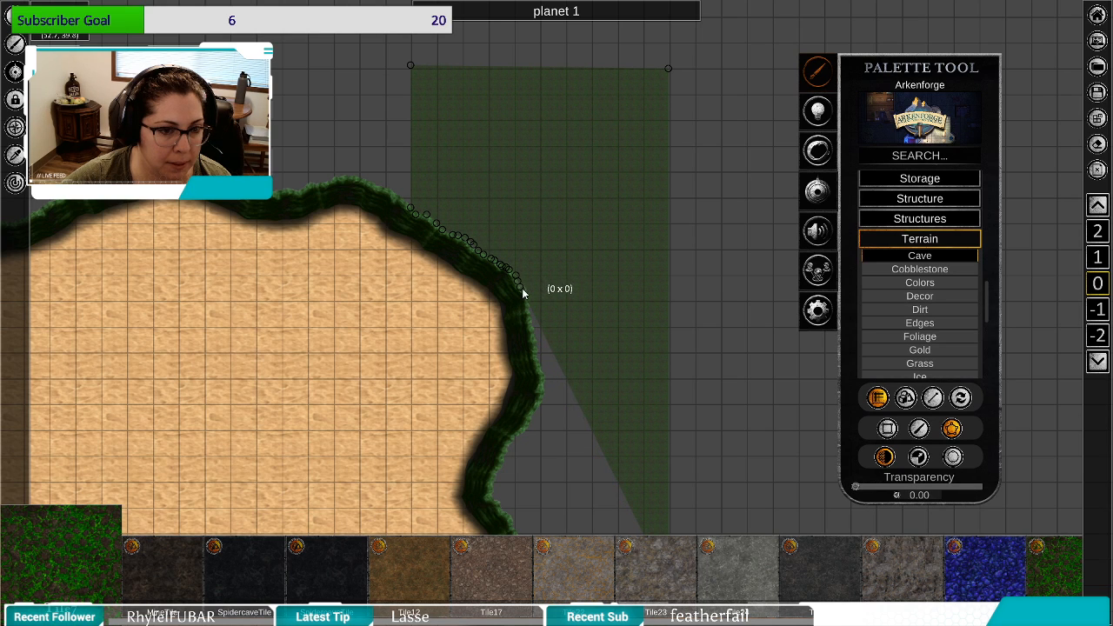
Continue the second cave polygon's inner outline down the cliff's right edge to the outermost point of its bulge.
click(524, 295)
click(529, 310)
click(533, 323)
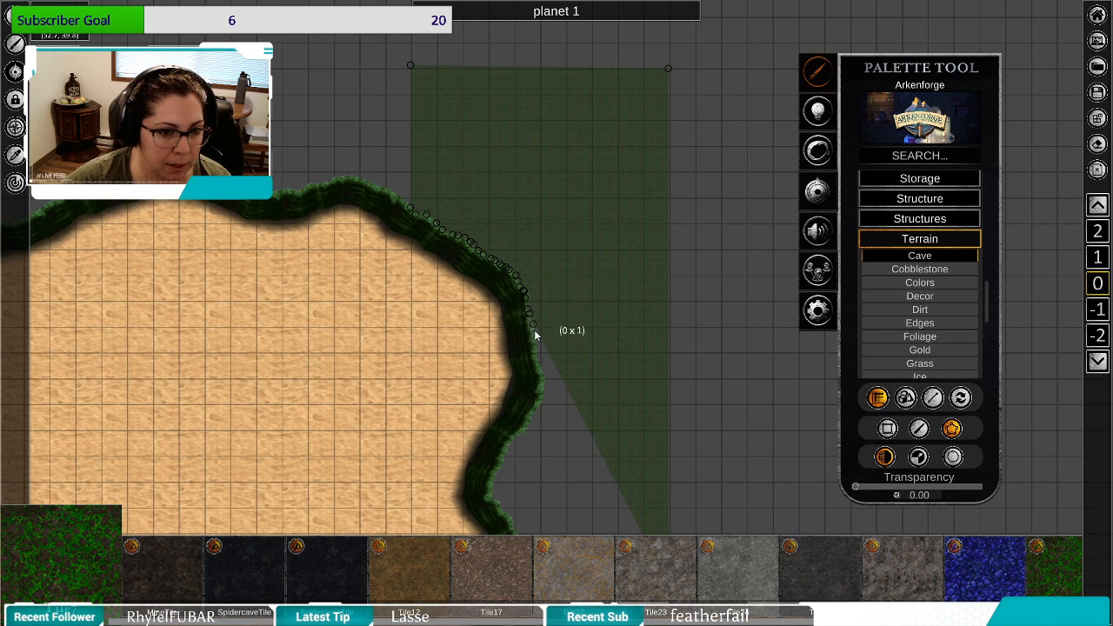
click(537, 336)
click(536, 353)
click(538, 362)
click(540, 374)
click(542, 383)
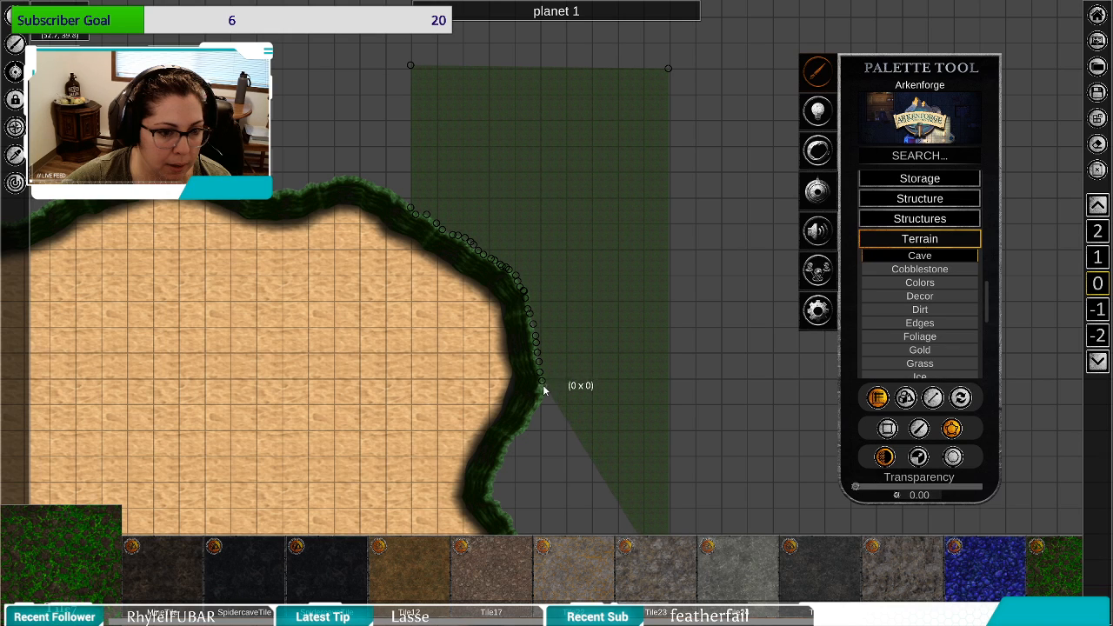
Trace the second cave polygon's outline inward below the bulge, down to the deepest point of the cliff's right-side recess.
click(544, 394)
click(537, 407)
click(532, 417)
click(525, 426)
click(519, 435)
click(512, 444)
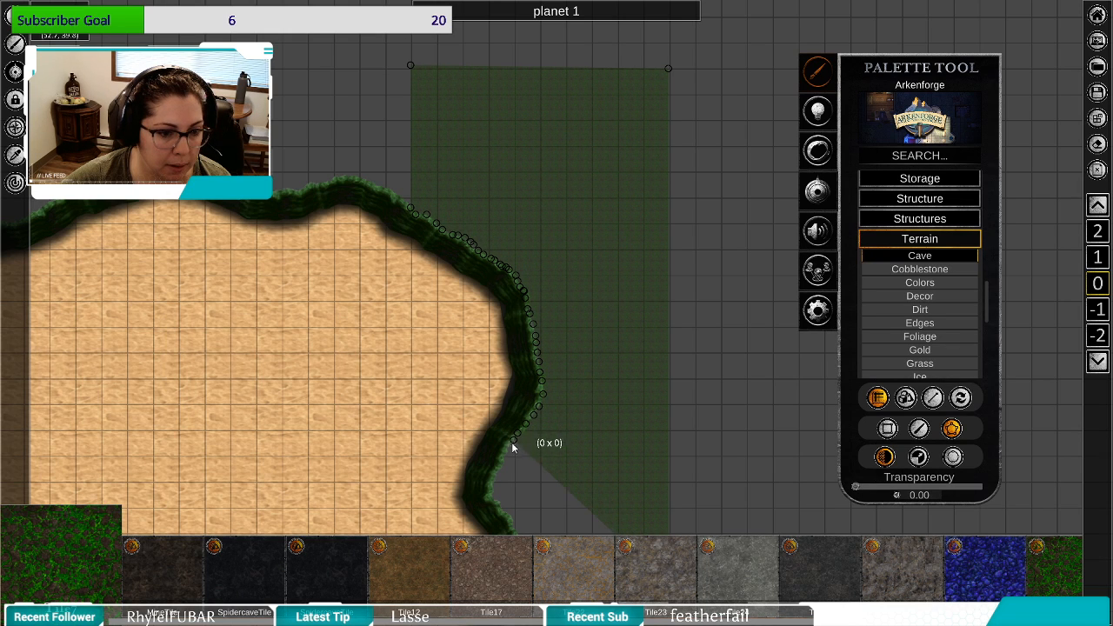
click(505, 454)
click(497, 468)
click(493, 480)
click(491, 494)
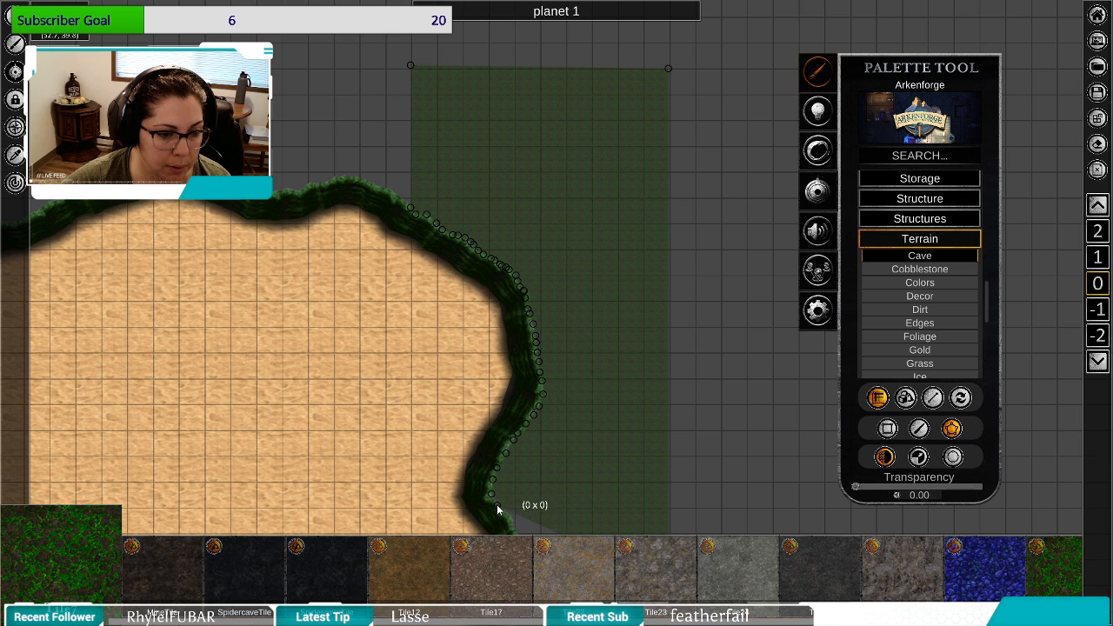
click(498, 506)
drag(509, 508, 438, 283)
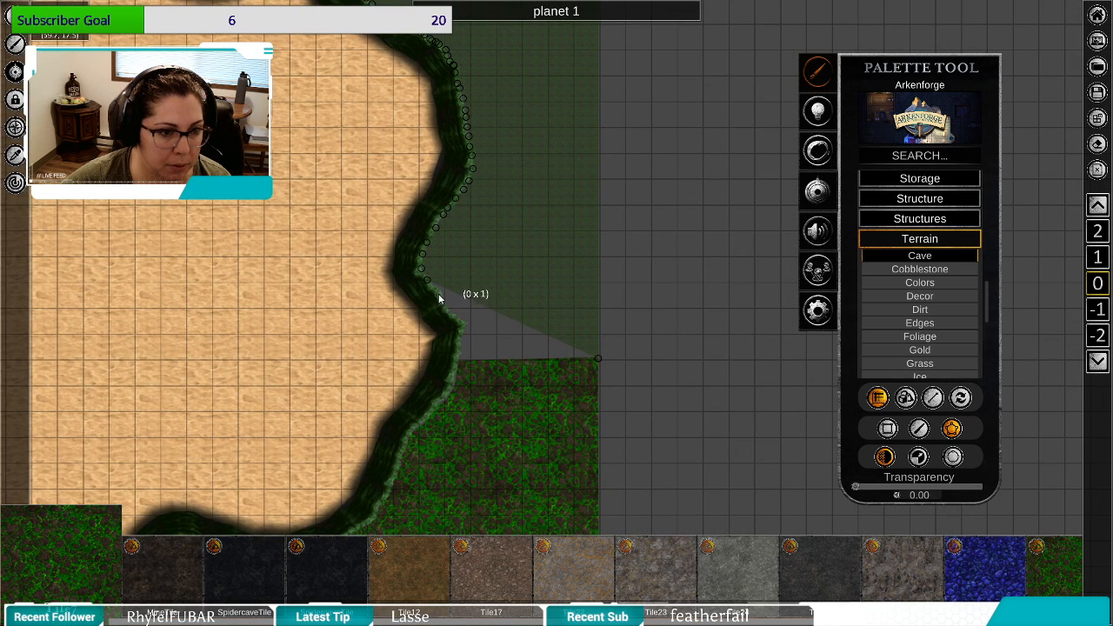
Trace the outline out of the recess to the first cave terrain's top edge and finish the second cave polygon there.
click(438, 294)
click(448, 314)
click(455, 320)
click(459, 326)
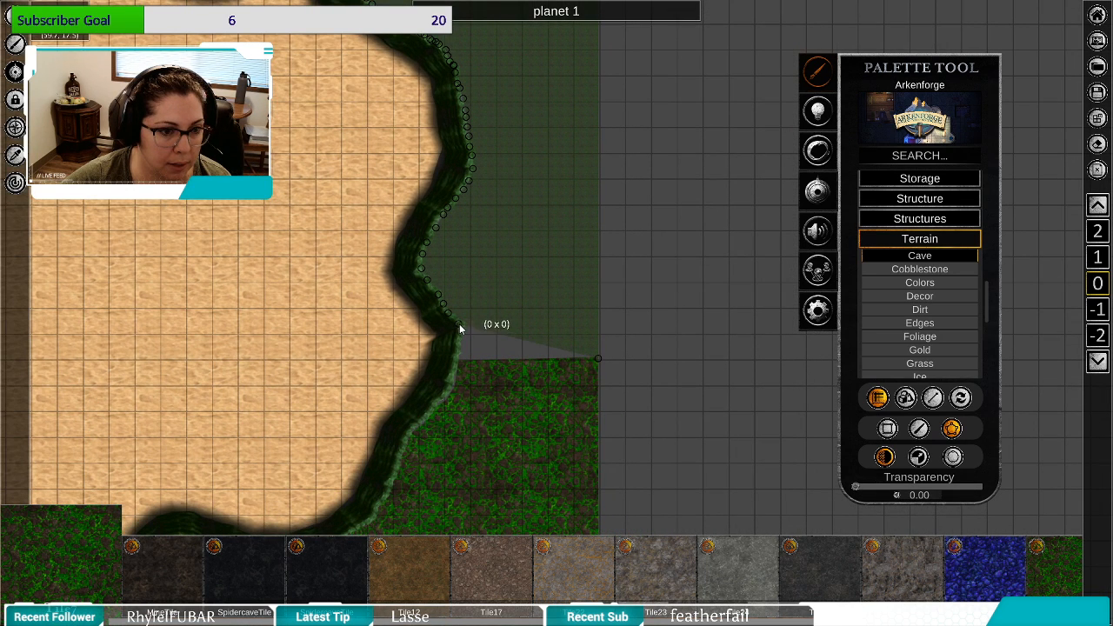
click(462, 329)
click(460, 341)
click(460, 353)
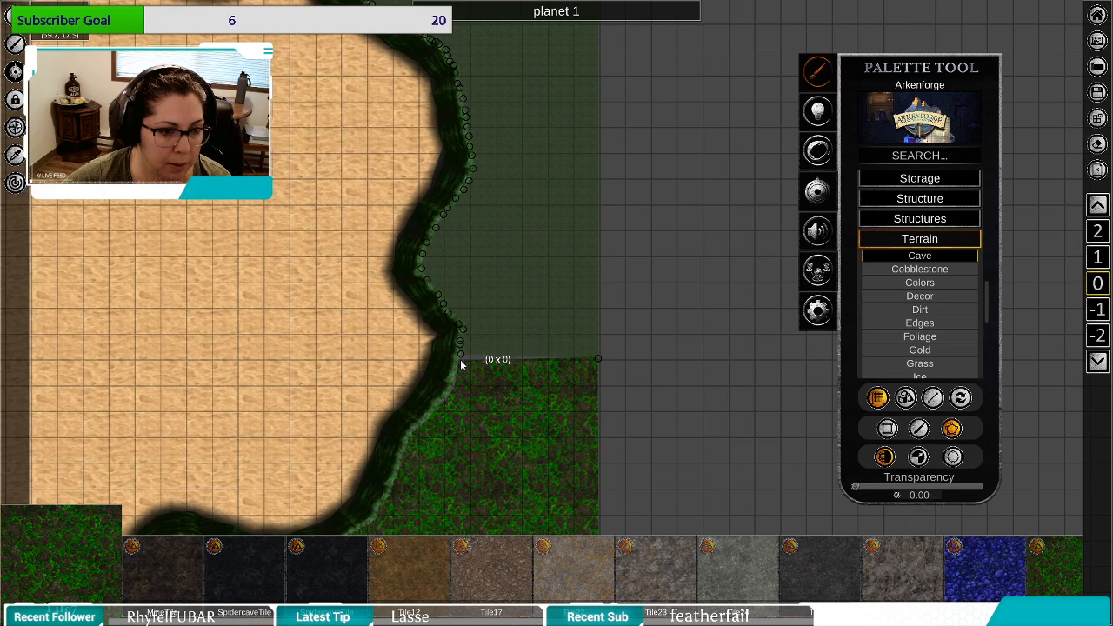
double_click(460, 362)
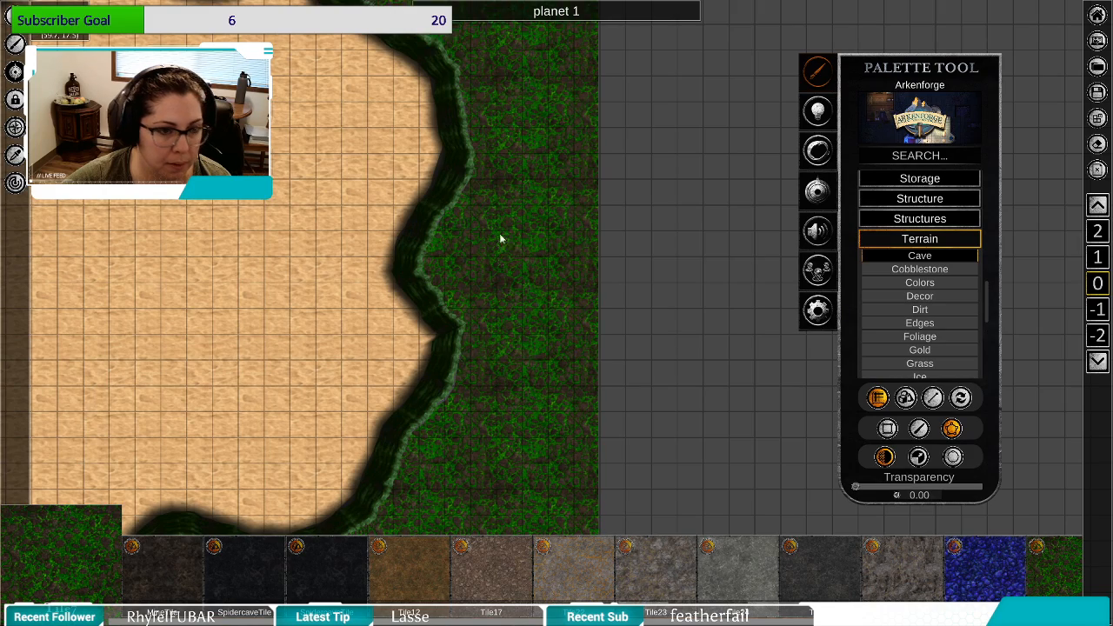
Start a third cave polygon from the second one's upper-left corner, running about 31 squares left above the cliff and down to the cliff's upper-left corner.
scroll(500, 239, down, 5)
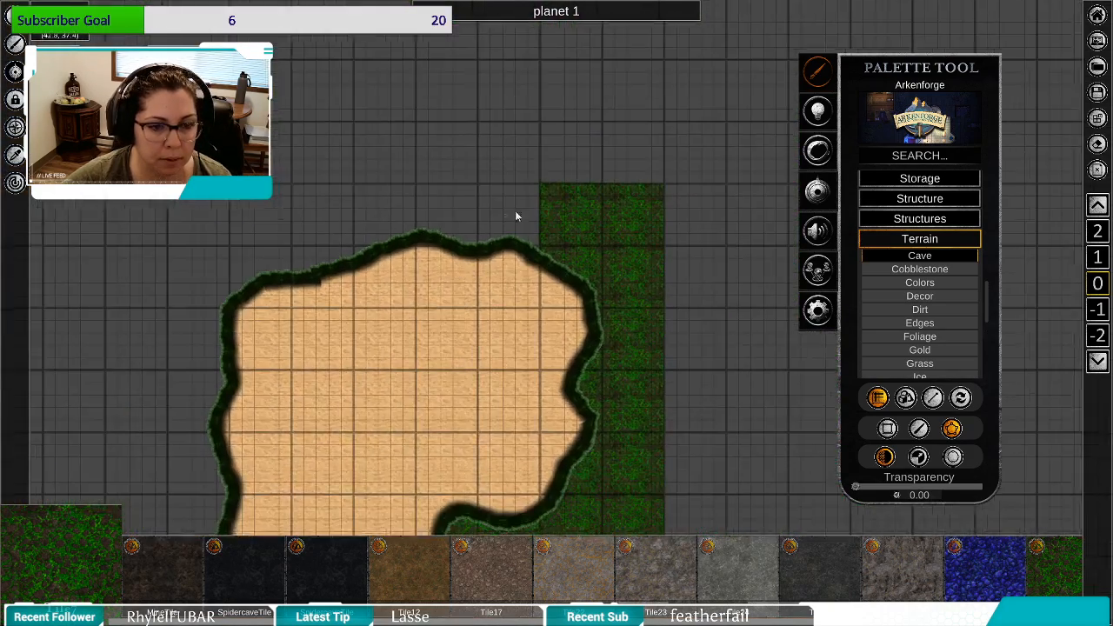
drag(515, 216, 571, 66)
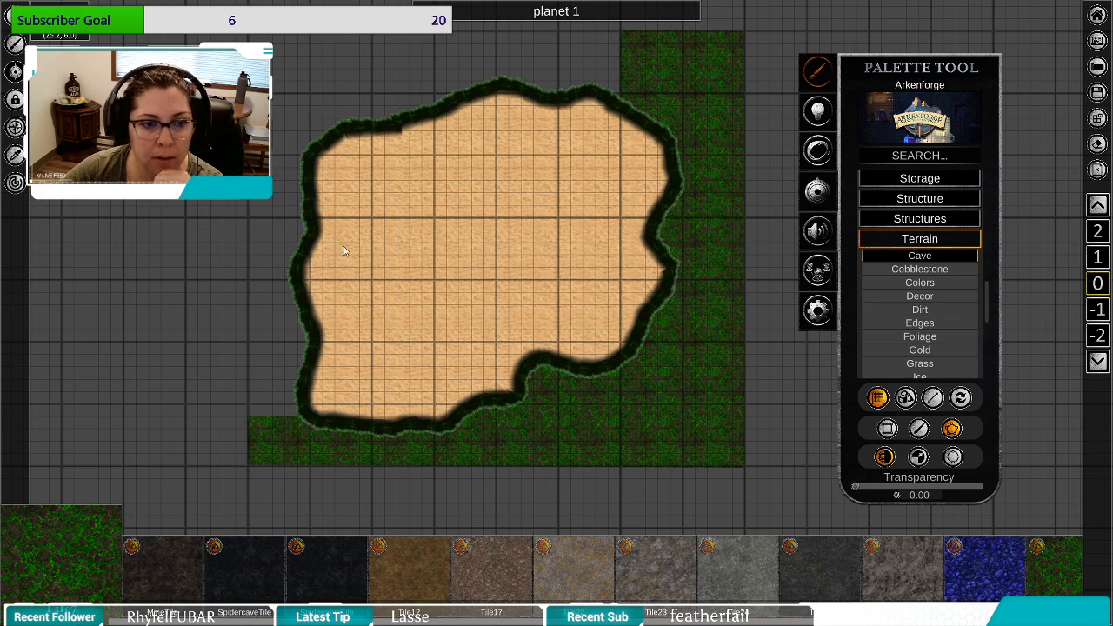
drag(343, 252, 450, 403)
drag(774, 436, 711, 413)
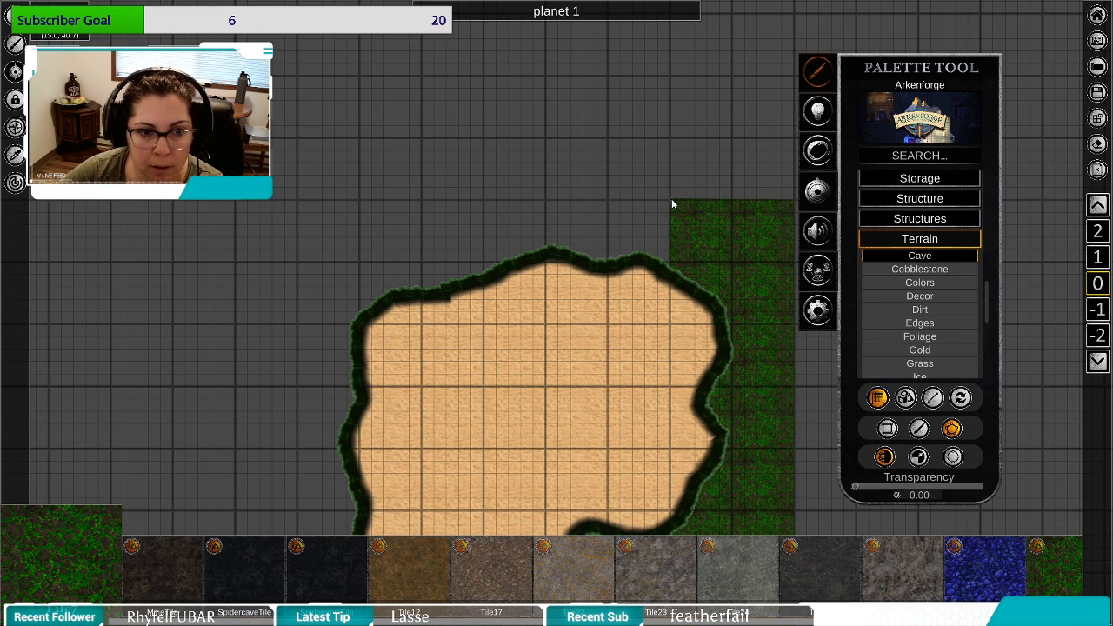
drag(671, 204, 667, 273)
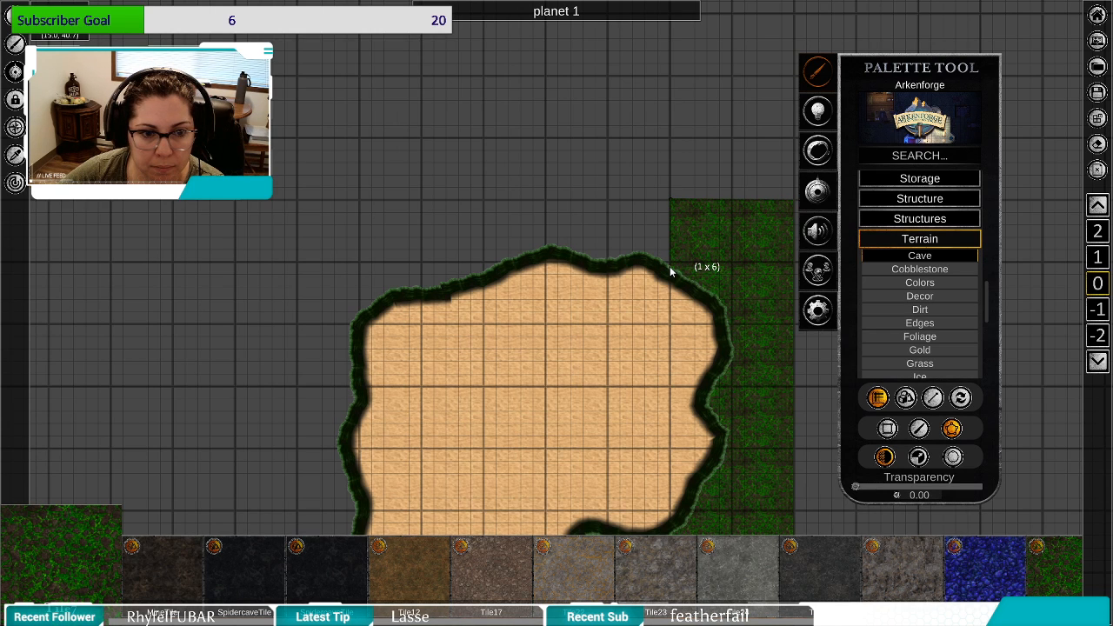
mouse_move(671, 272)
mouse_down()
mouse_move(569, 234)
mouse_move(462, 244)
mouse_move(469, 235)
mouse_move(568, 263)
mouse_move(530, 254)
mouse_move(561, 230)
mouse_up()
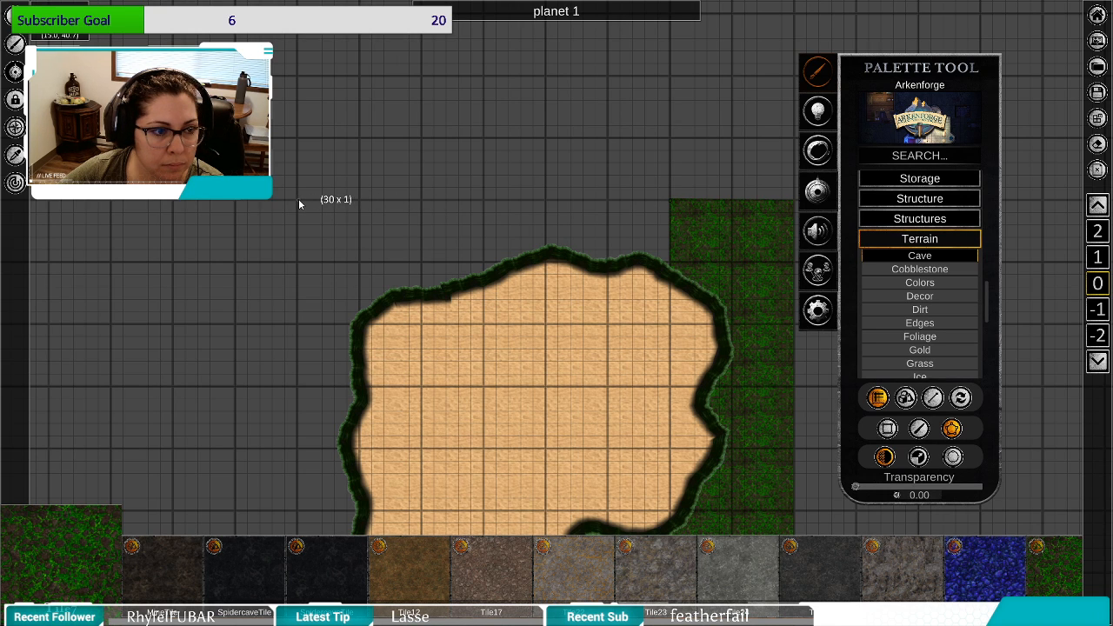
mouse_move(300, 204)
mouse_down()
mouse_move(438, 120)
mouse_move(465, 198)
mouse_move(427, 215)
mouse_up()
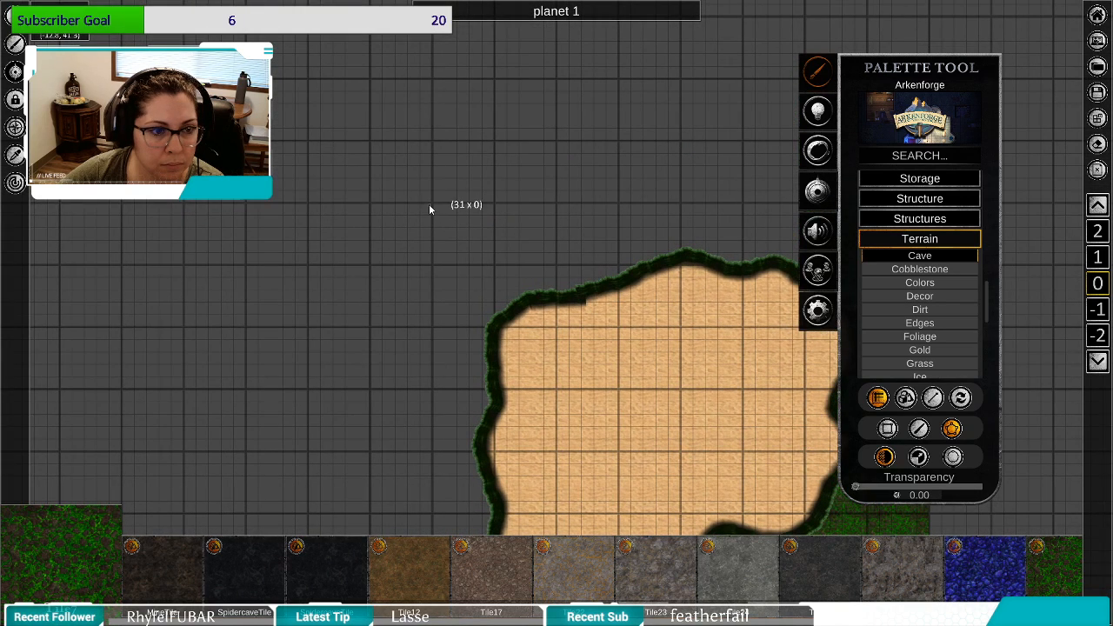
click(432, 329)
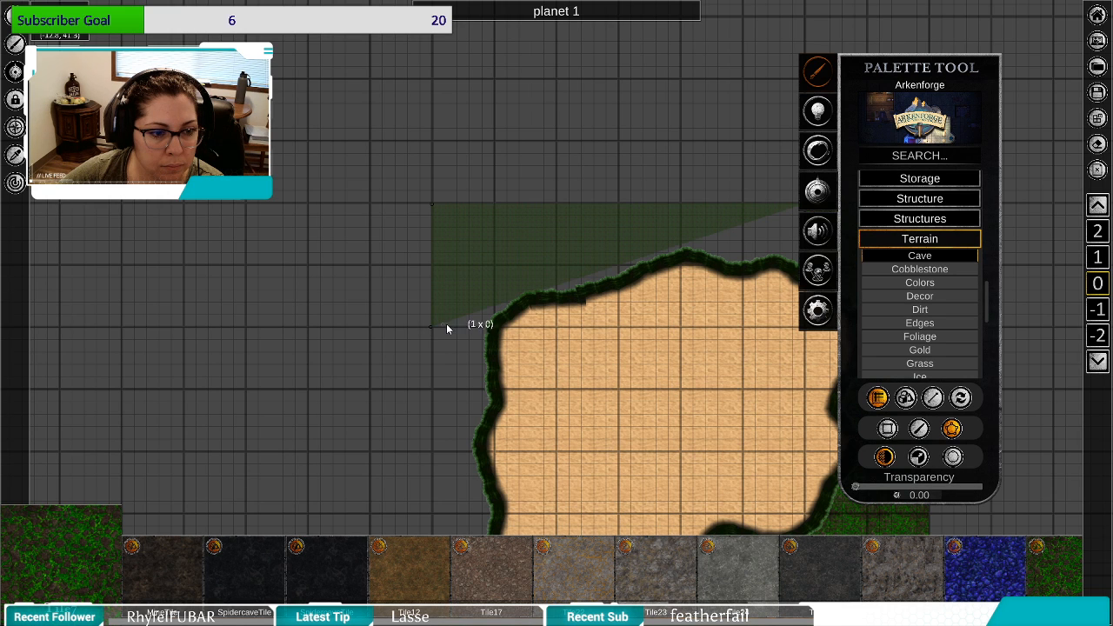
click(487, 332)
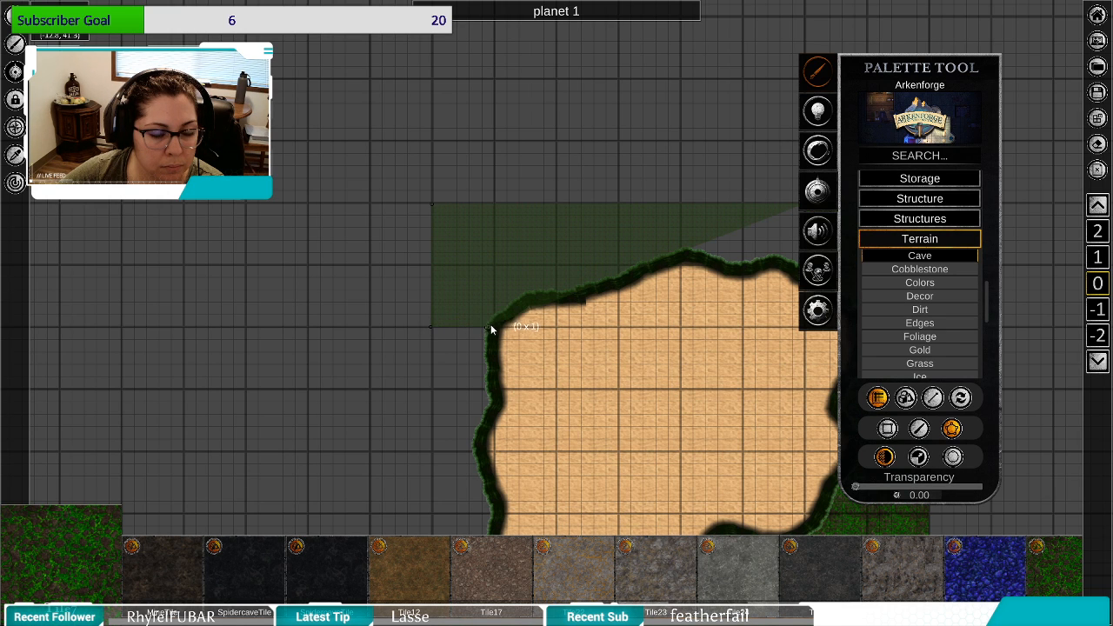
Trace the third cave polygon's inner outline closely around the cliff's curved upper-left corner.
scroll(507, 315, up, 3)
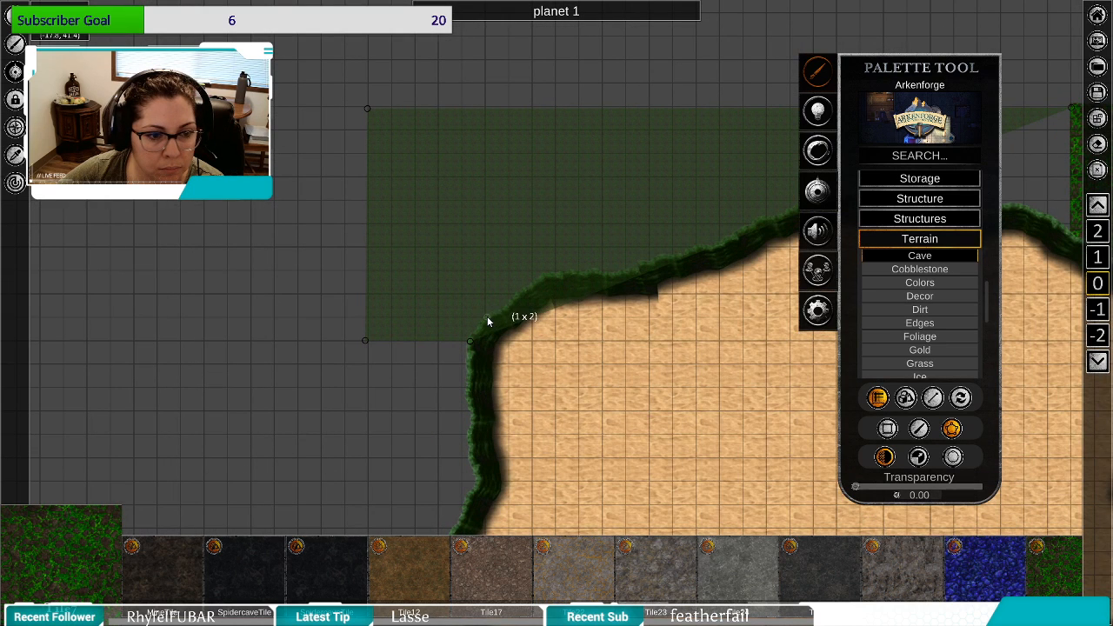
click(494, 315)
click(503, 310)
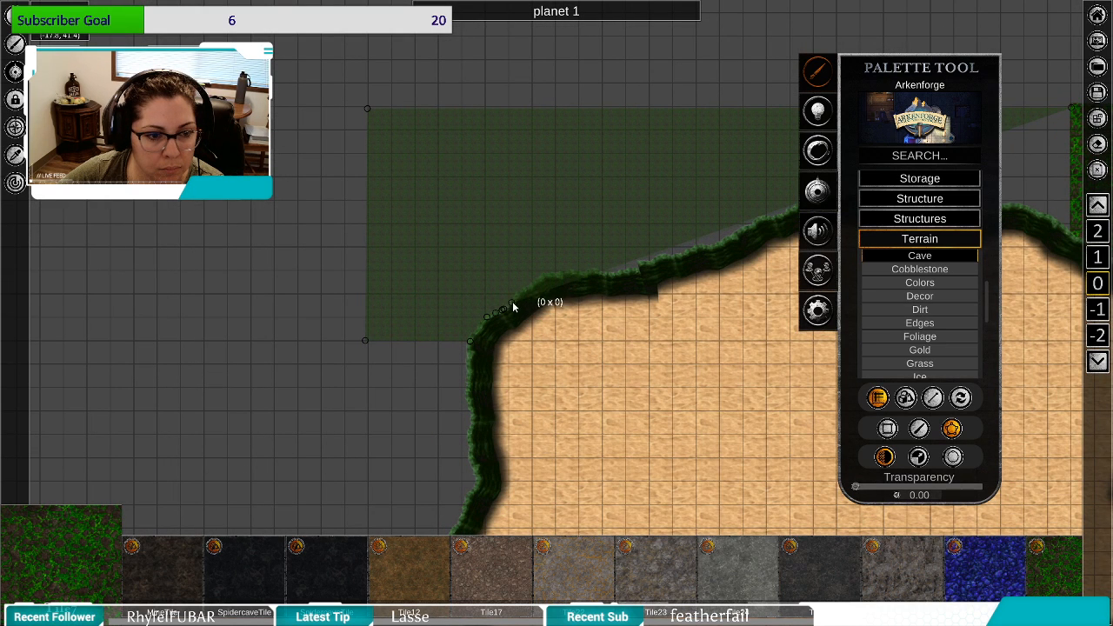
click(513, 302)
click(521, 295)
click(524, 289)
click(531, 287)
click(546, 275)
click(551, 274)
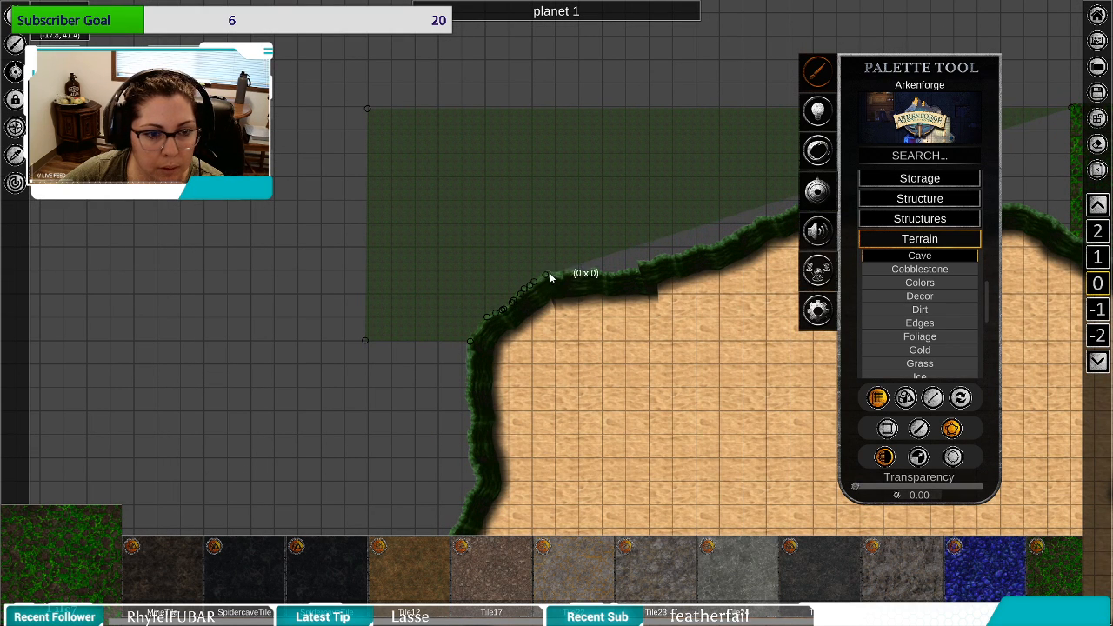
Trace the third cave polygon's outline along the nearly level stretch of the cliff's top edge to the visible seam.
click(560, 275)
click(571, 274)
click(578, 271)
click(583, 273)
click(592, 272)
click(601, 272)
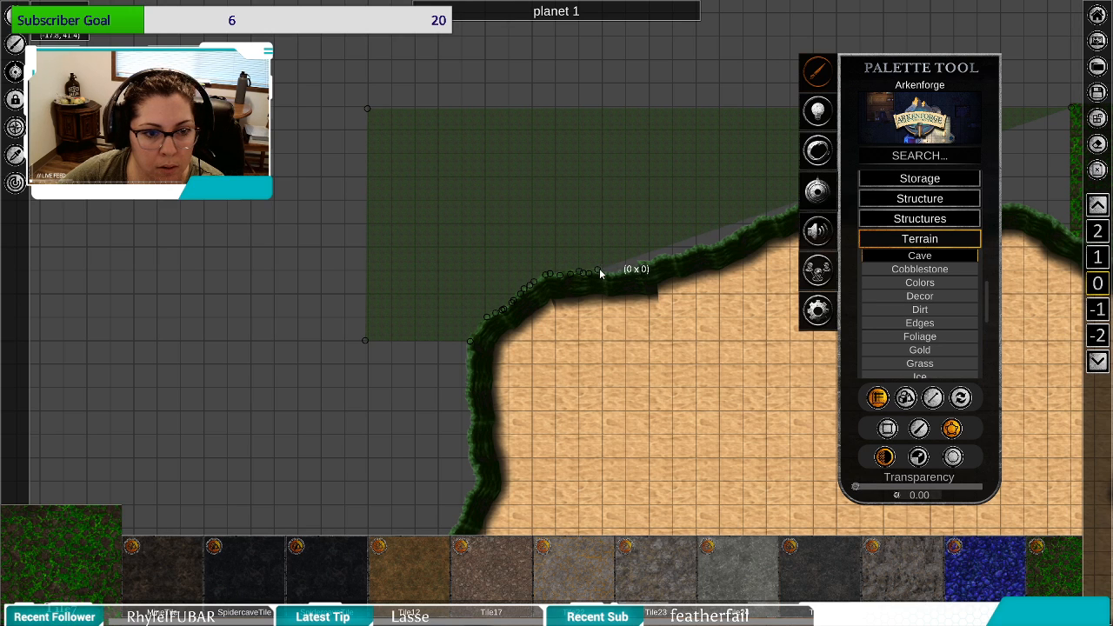
click(609, 273)
click(617, 275)
click(636, 271)
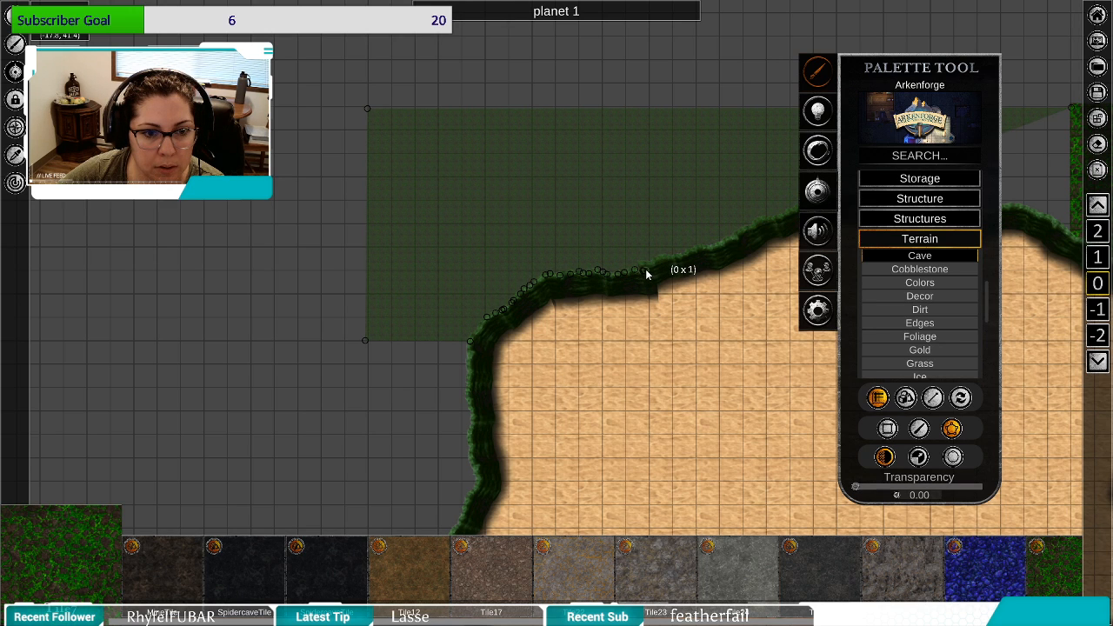
click(642, 268)
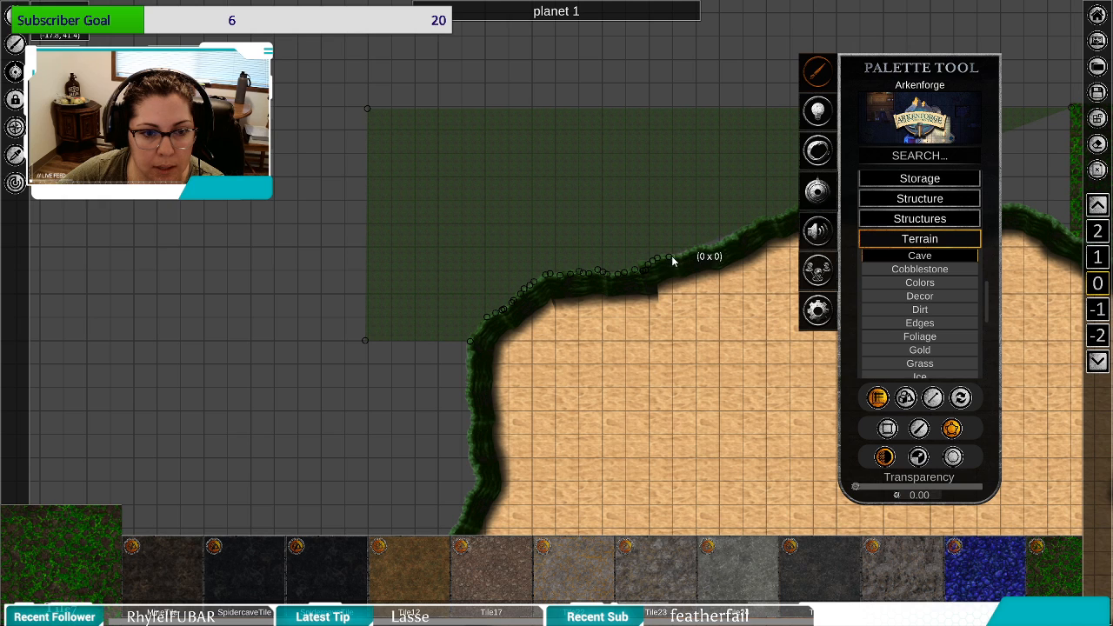
Trace the third cave polygon's outline up the rising slope of the cliff's top edge beyond the seam.
click(689, 257)
click(698, 252)
click(708, 248)
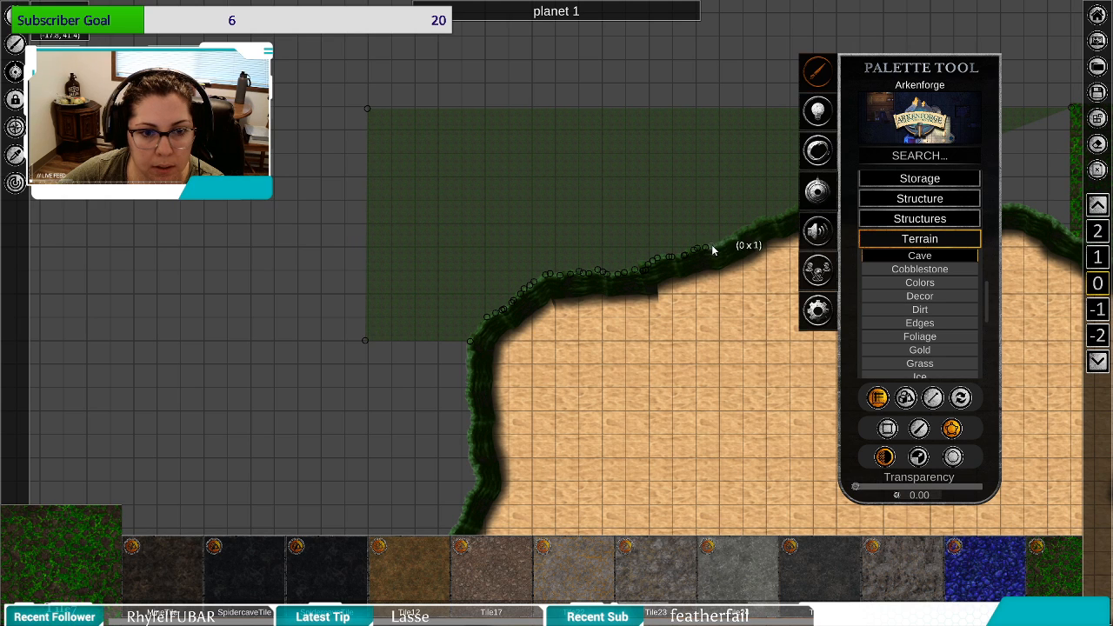
click(716, 247)
click(728, 241)
click(738, 236)
click(755, 223)
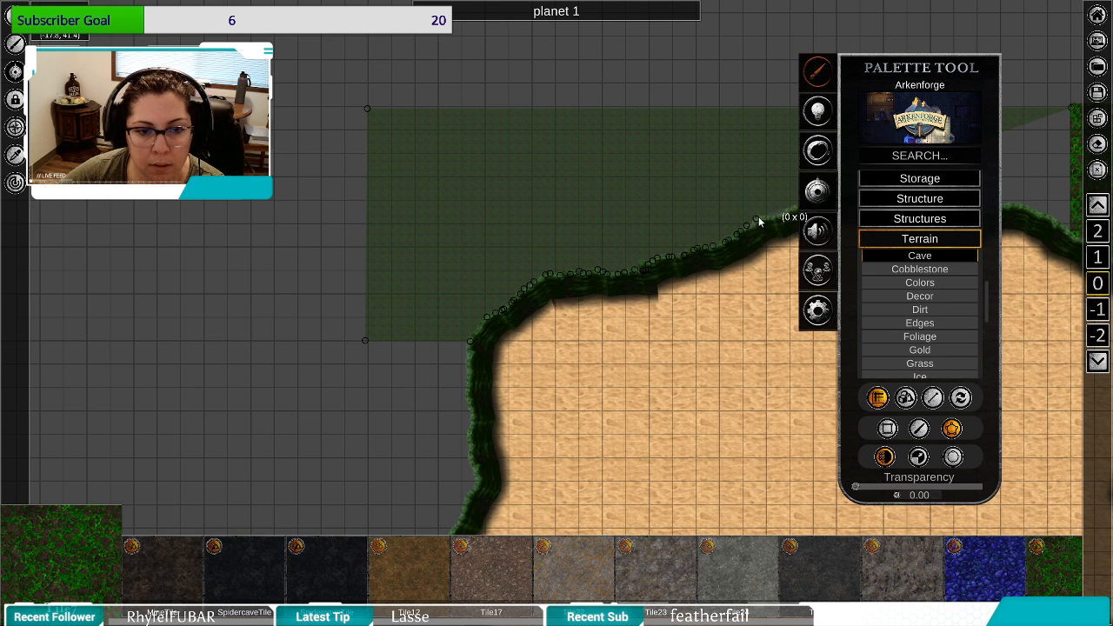
click(783, 218)
Continue the third cave polygon's outline over the highest peak of the cliff's top edge.
drag(784, 219, 505, 276)
click(518, 261)
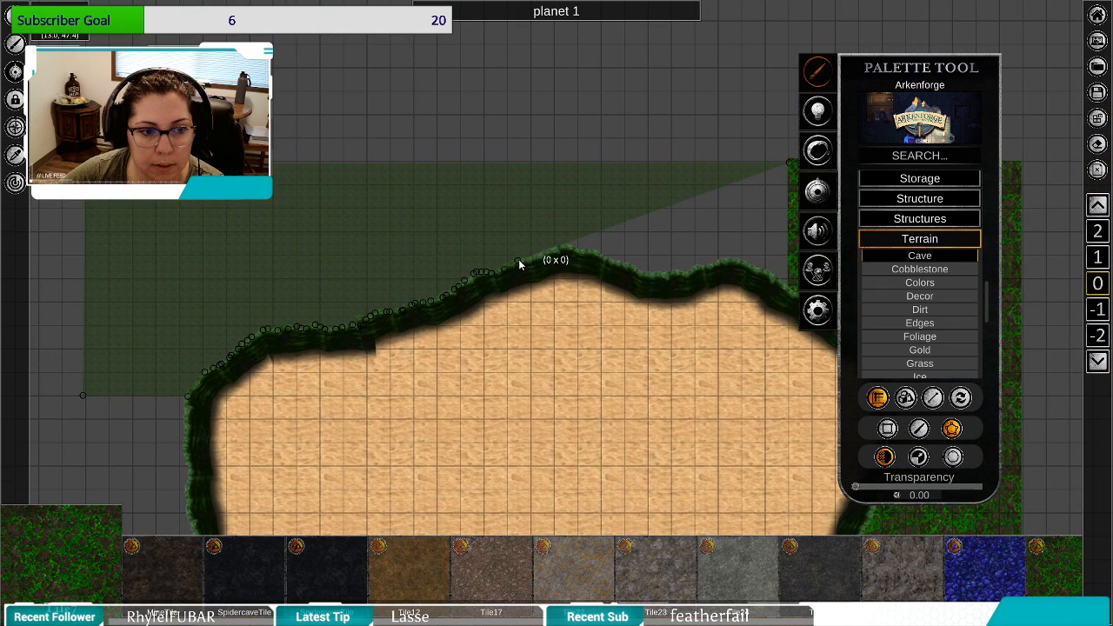
click(530, 258)
click(539, 256)
click(552, 250)
click(565, 246)
click(577, 250)
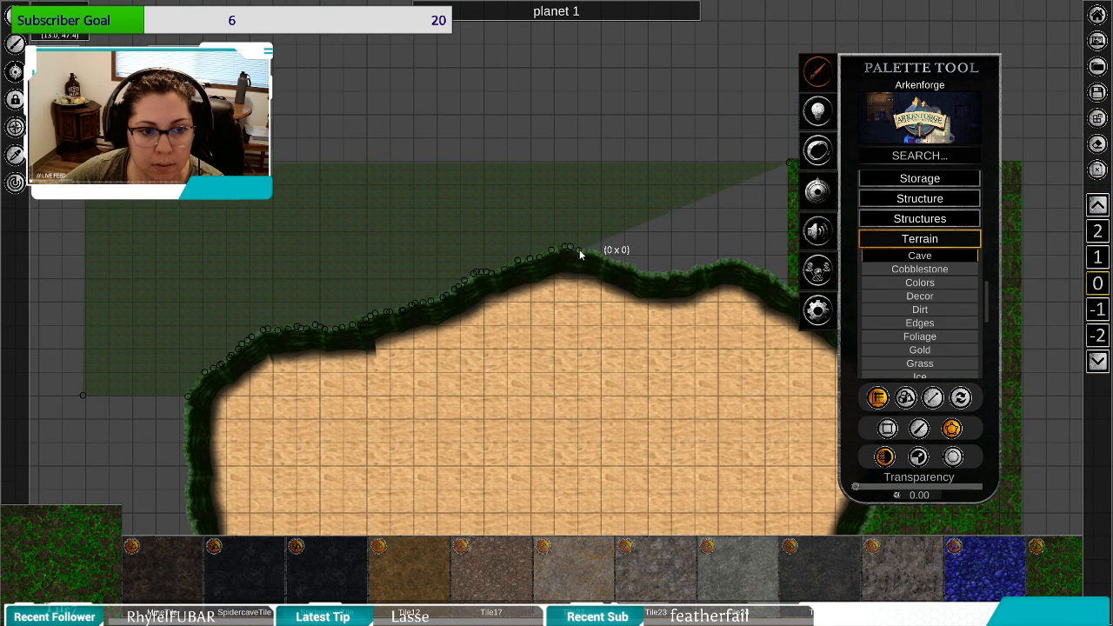
Trace the third cave polygon's outline down from the peak and through the dip in the cliff's top edge.
click(584, 253)
click(602, 254)
click(612, 261)
click(621, 265)
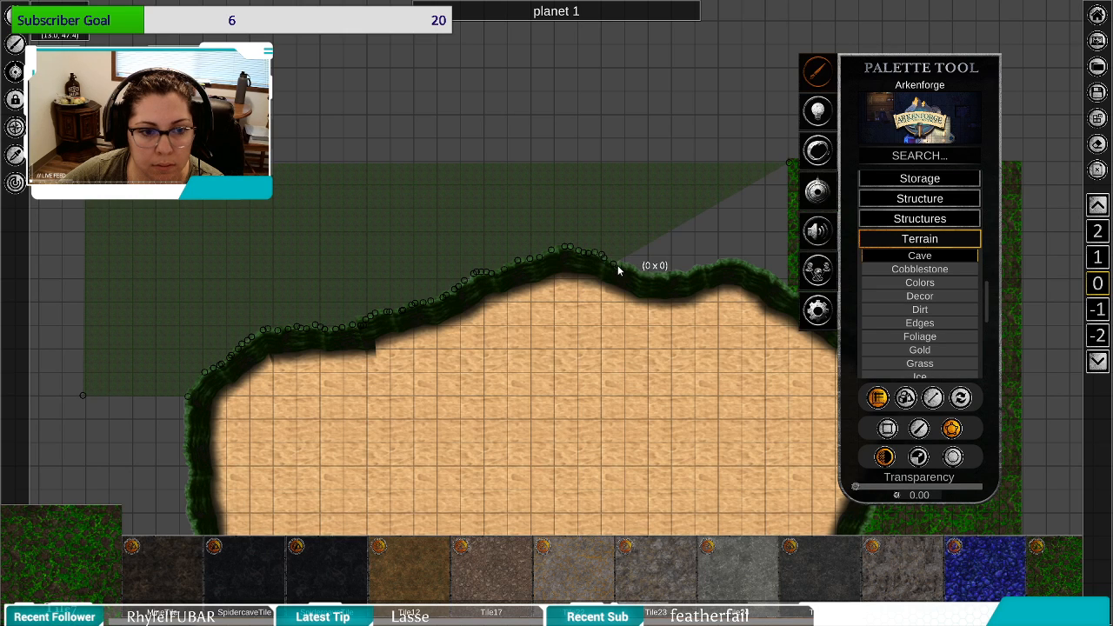
click(632, 270)
click(648, 275)
click(660, 277)
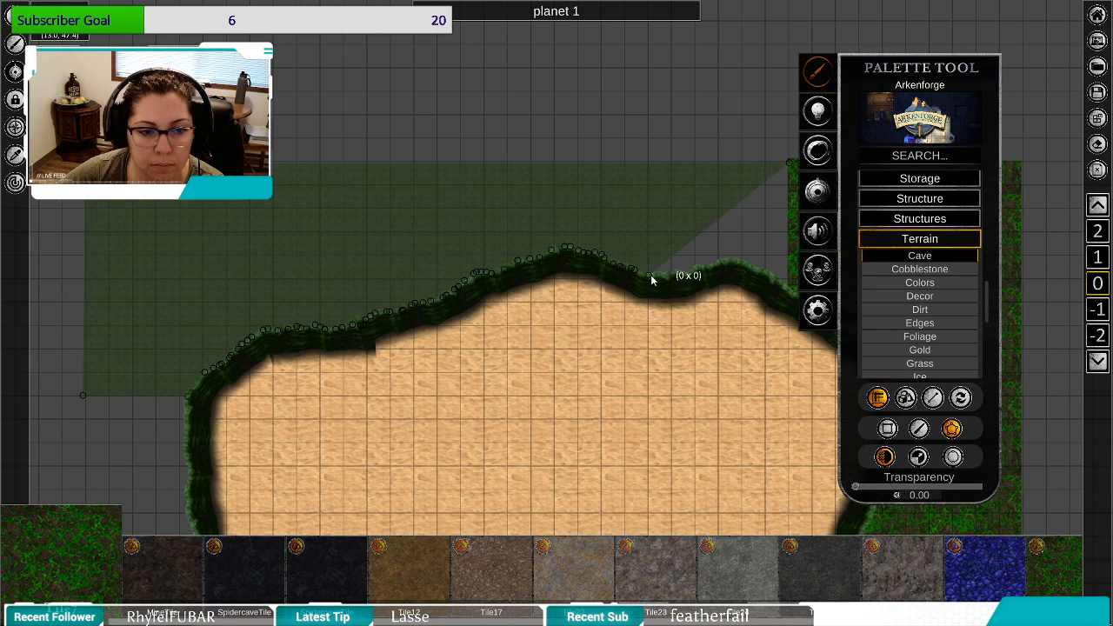
click(669, 277)
click(684, 272)
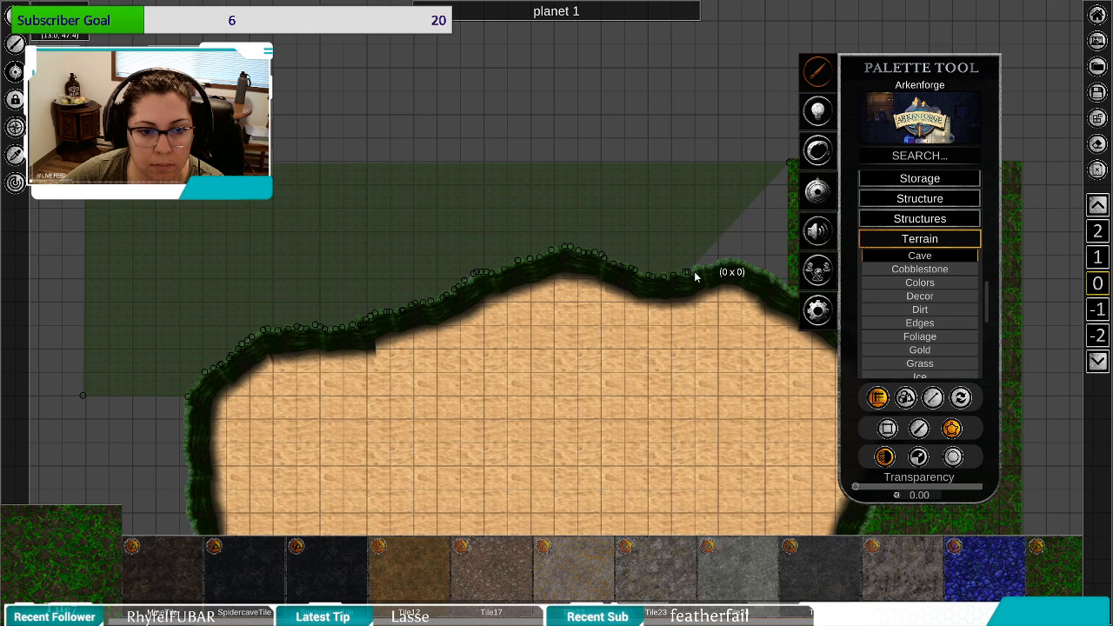
Trace the outline over the cliff's second hump to the existing right-hand cave terrain and finish the third cave polygon.
click(705, 269)
click(715, 267)
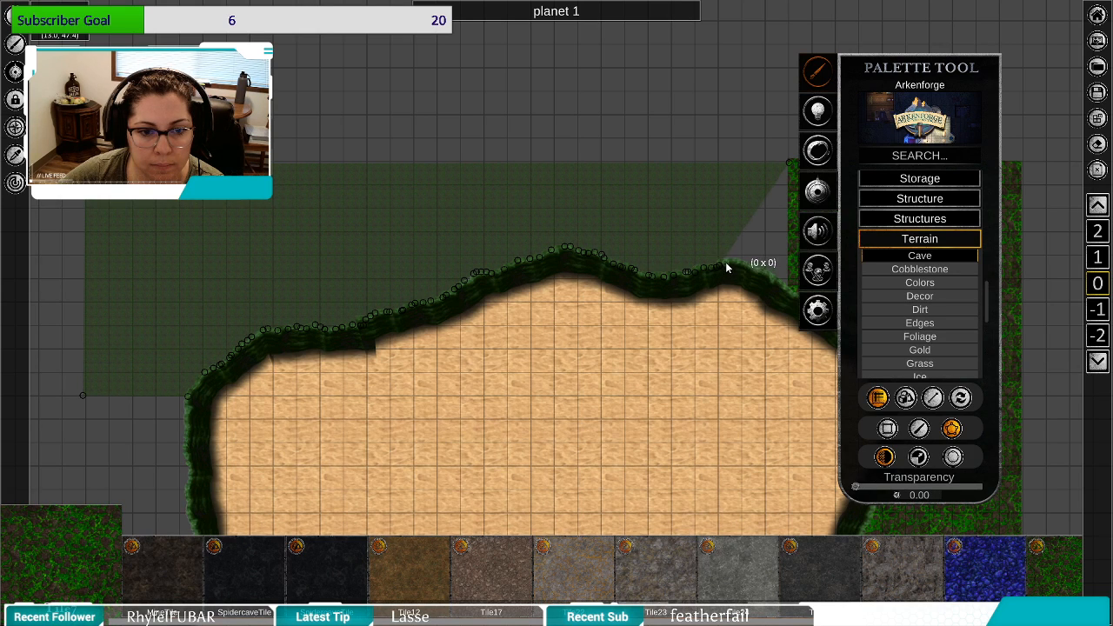
click(728, 264)
click(740, 263)
click(756, 269)
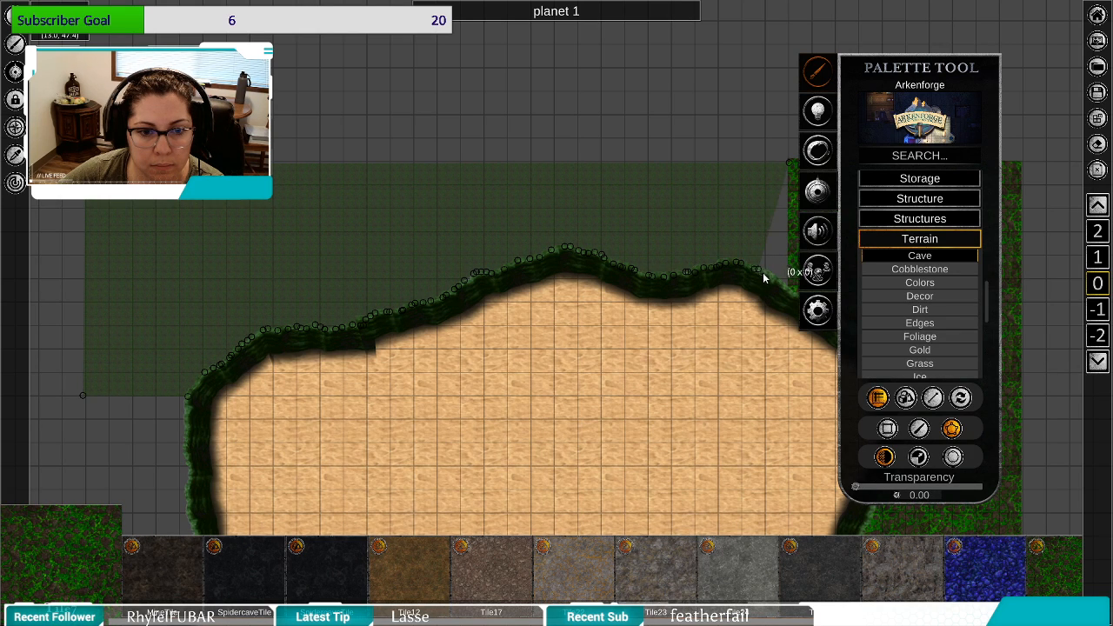
click(765, 275)
click(772, 281)
click(780, 285)
click(791, 293)
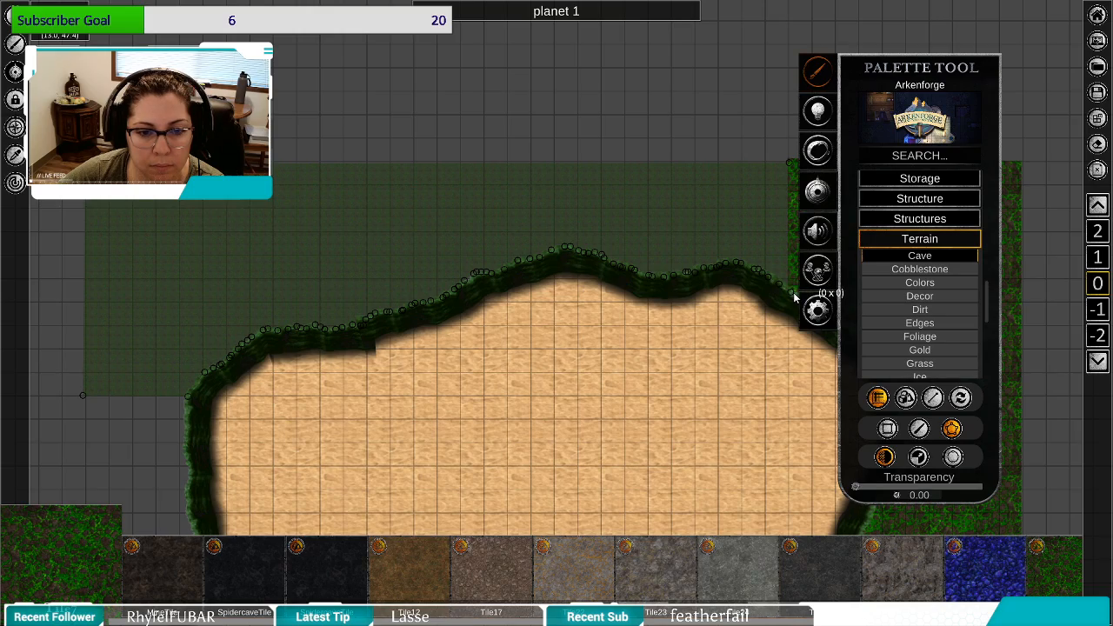
right_click(794, 295)
Start a fourth cave polygon from the upper terrain's lower-left corner, about 22 squares down to the bottom terrain and across to the cliff's lower-left corner.
drag(638, 251, 766, 78)
drag(646, 374, 706, 342)
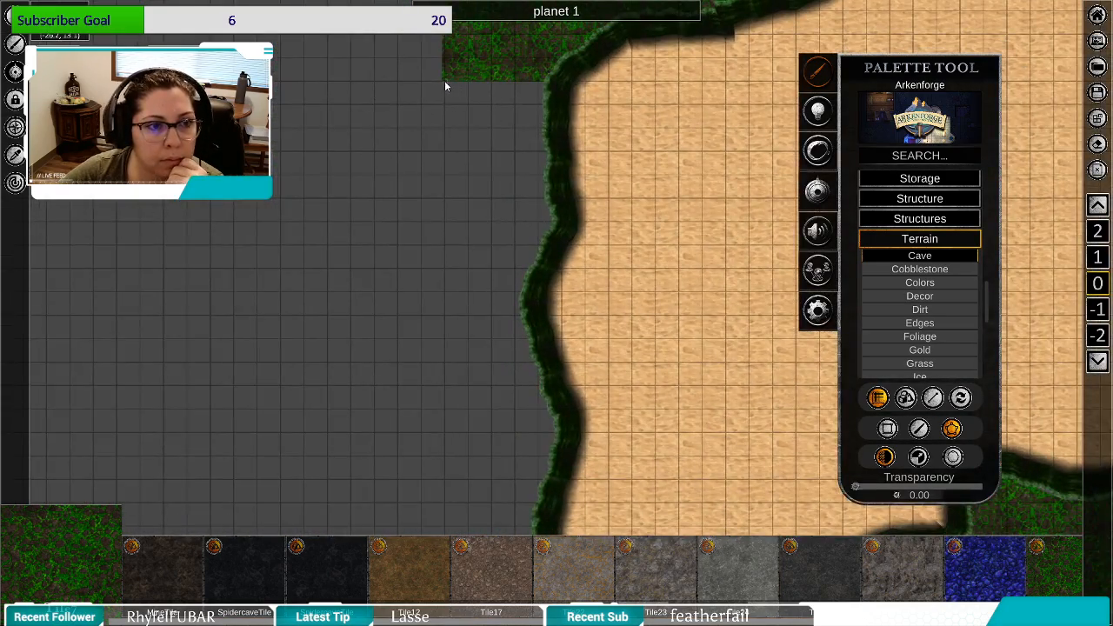
drag(429, 343, 427, 186)
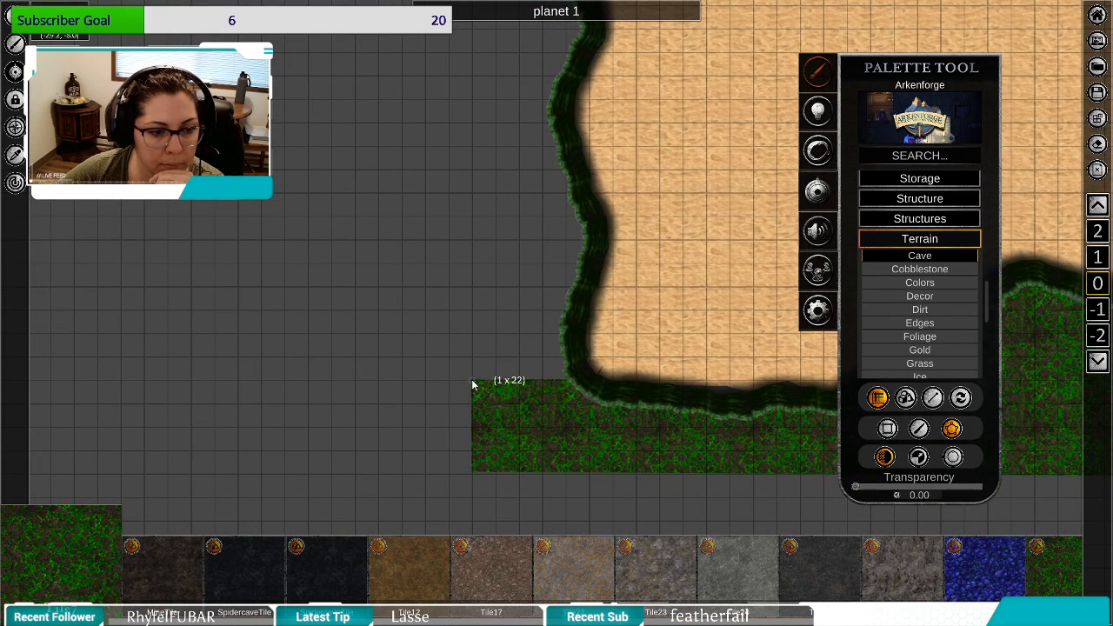
drag(474, 382, 568, 384)
click(568, 379)
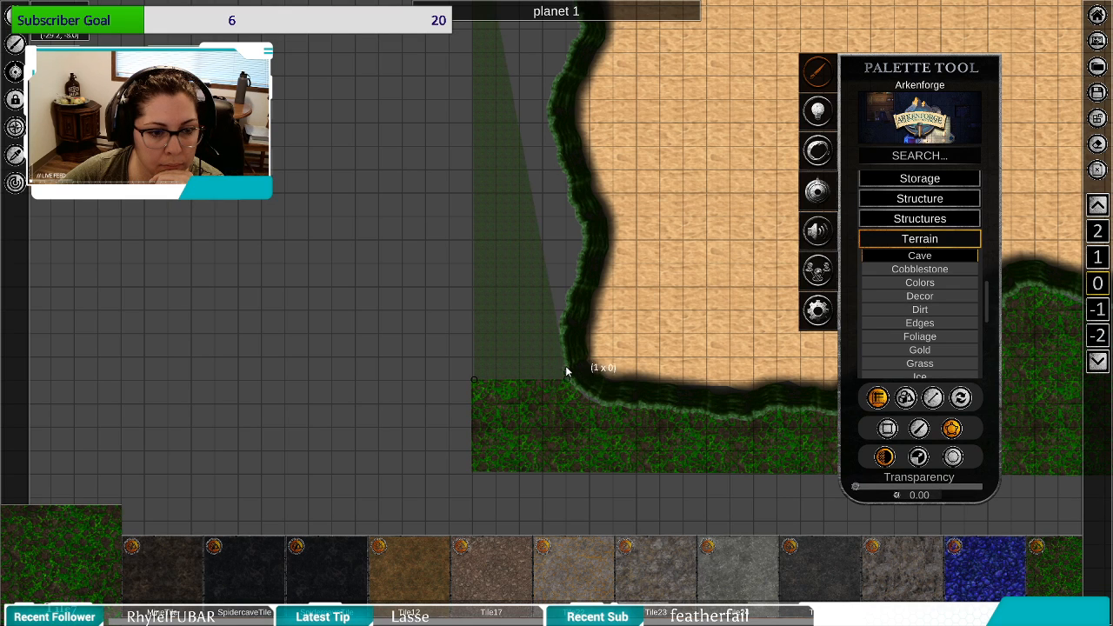
Trace the fourth cave polygon's outline up the cliff's left edge to the upper terrain, finish the polygon and leave terrain placement.
mouse_move(563, 347)
mouse_down()
mouse_move(587, 248)
mouse_move(551, 115)
mouse_move(554, 87)
mouse_move(586, 334)
mouse_move(579, 352)
mouse_move(607, 280)
mouse_move(594, 246)
mouse_move(598, 145)
mouse_up()
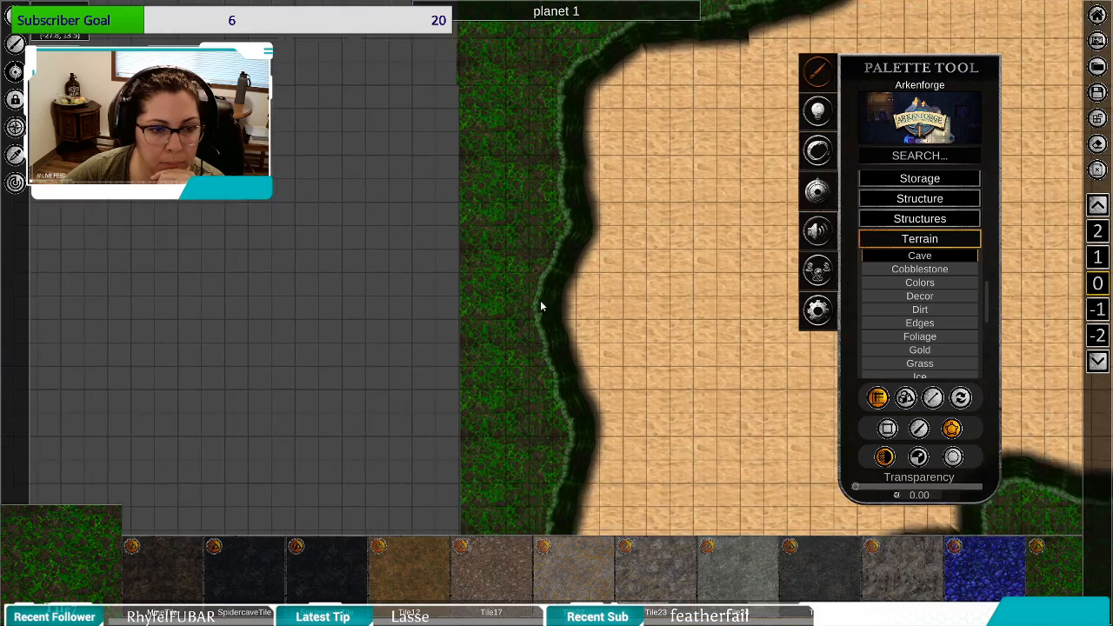
scroll(564, 370, down, 5)
drag(707, 451, 528, 439)
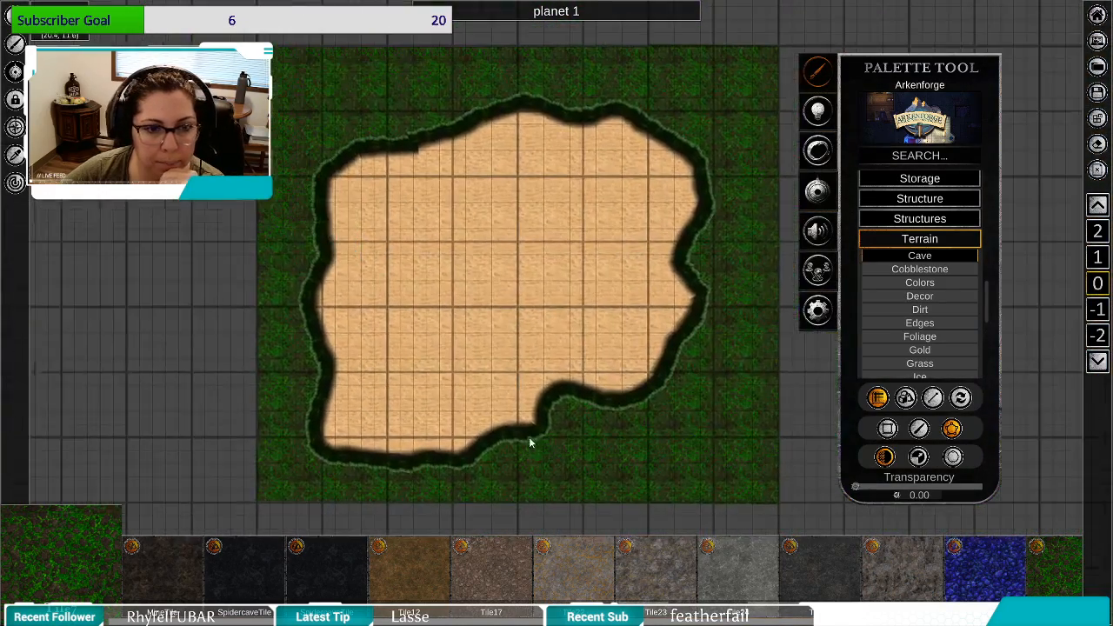
right_click(809, 375)
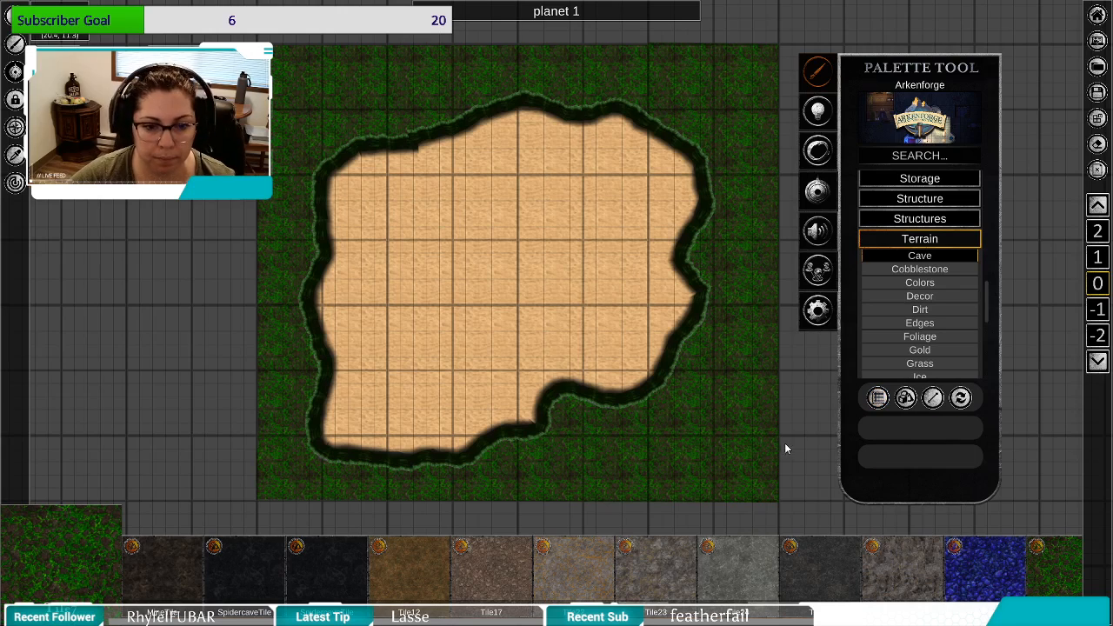
Select all four cave terrain polygons around the cliff, group them and change the group's layer setting.
click(280, 471)
shift+click(746, 279)
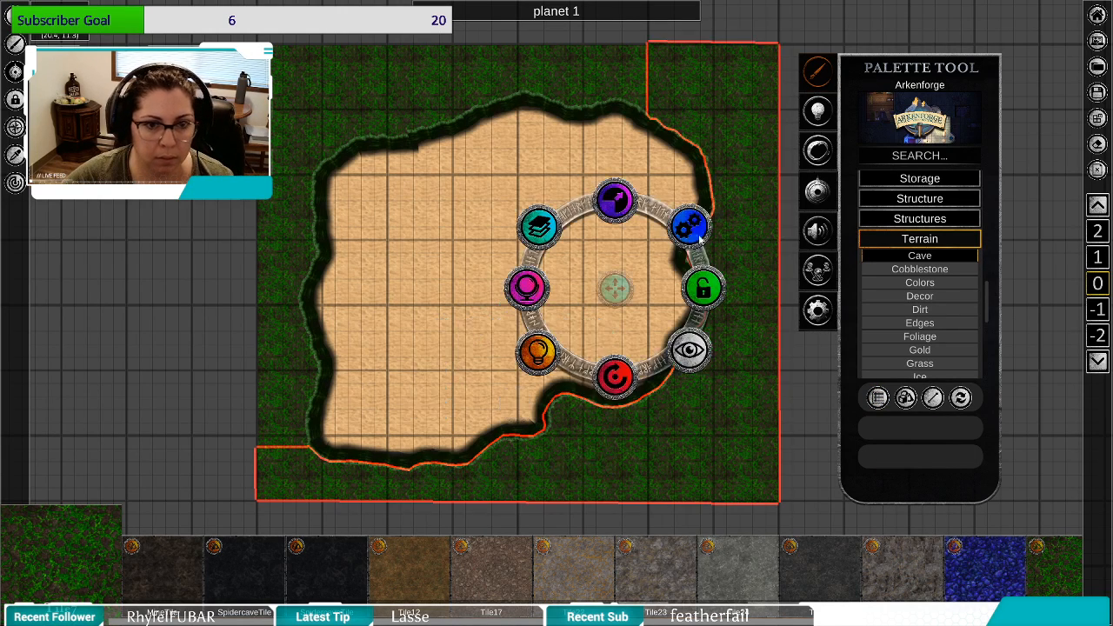
shift+click(527, 77)
shift+click(286, 256)
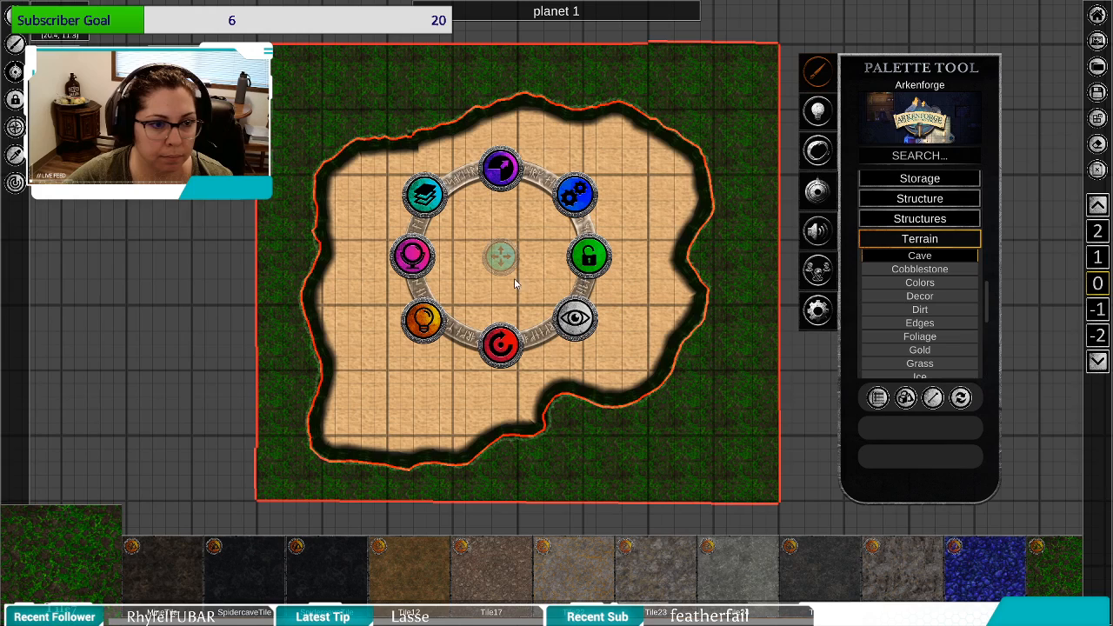
click(594, 202)
click(589, 256)
click(576, 321)
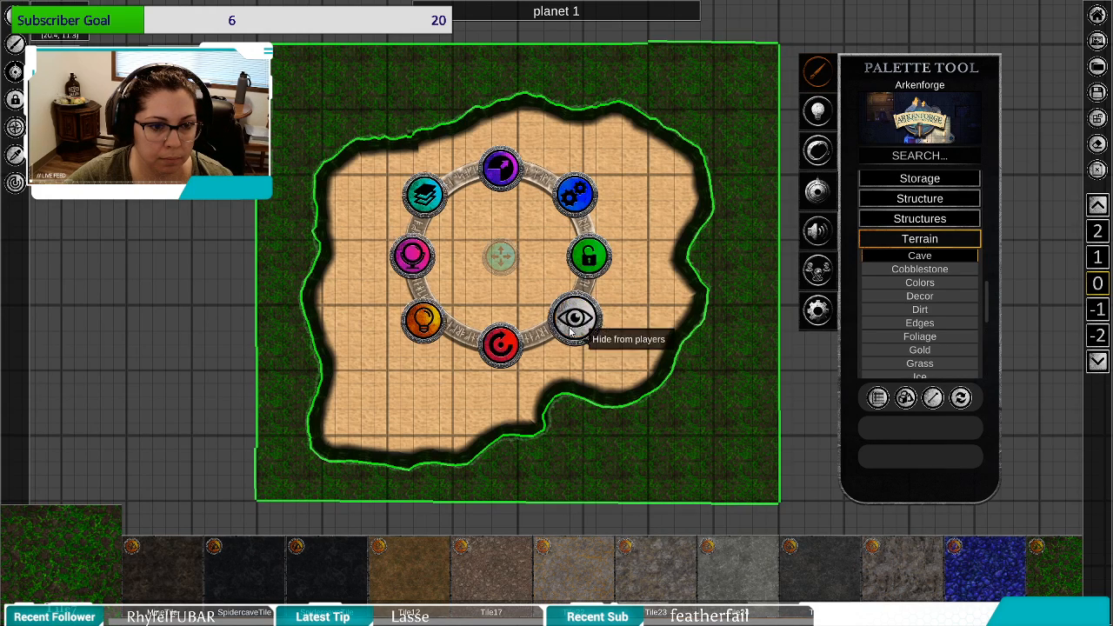
click(425, 193)
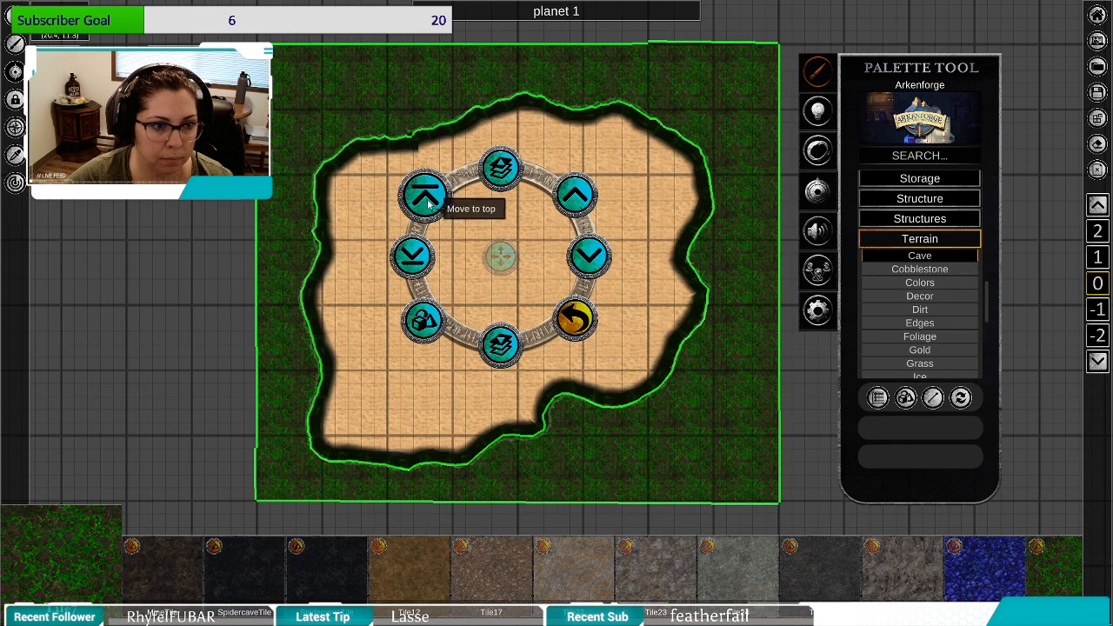
click(423, 322)
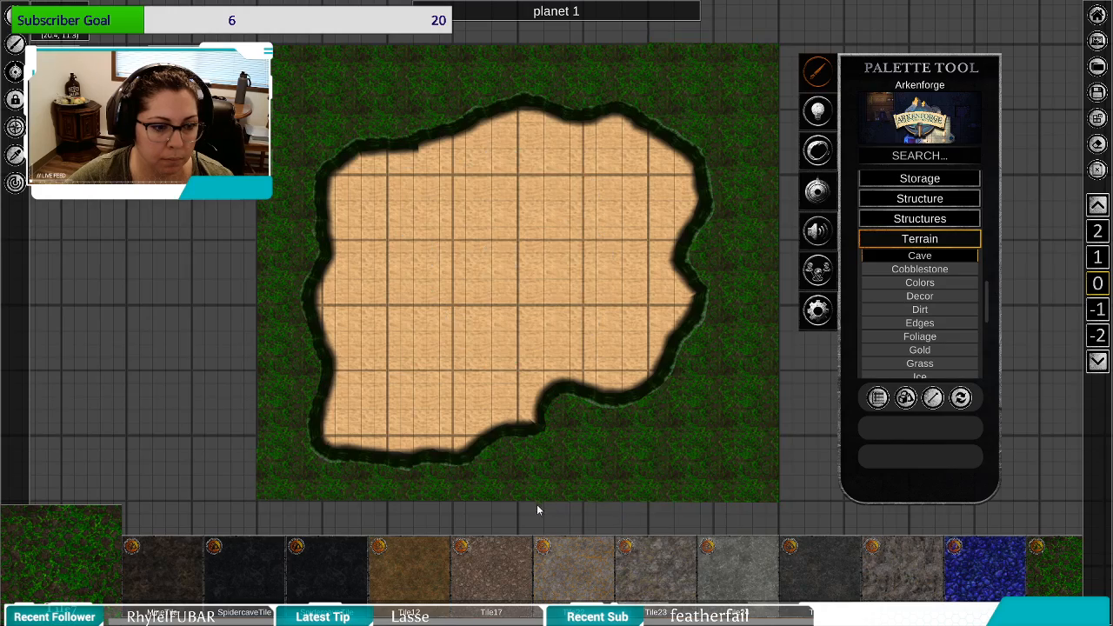
Ready the cave terrain for brush placement and examine where it meets the cliff along the bottom edge.
scroll(537, 510, up, 5)
scroll(621, 403, up, 2)
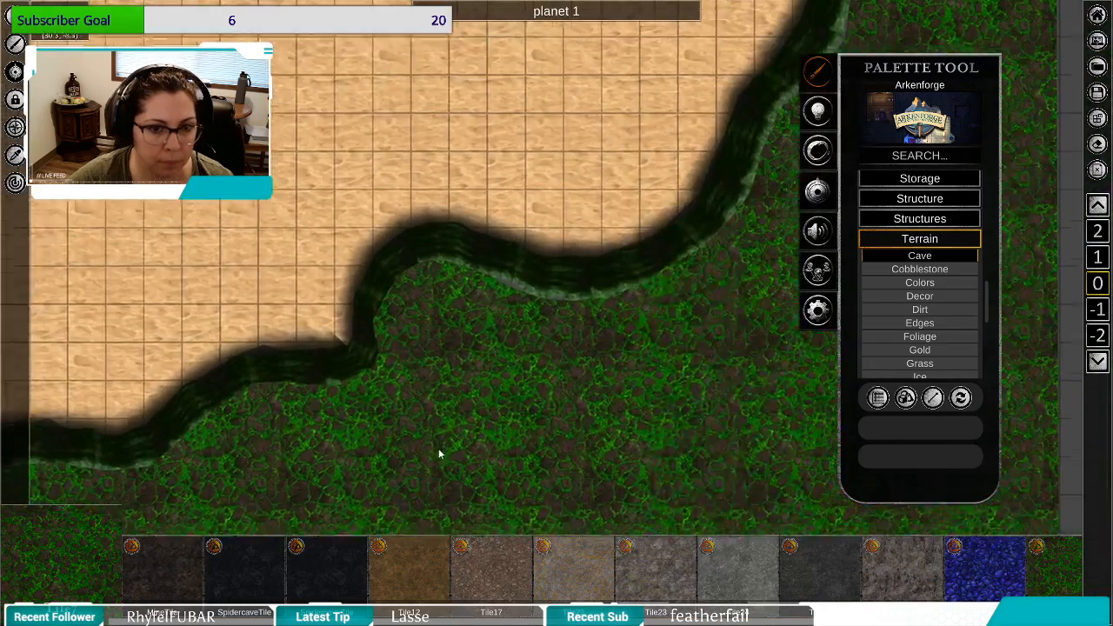
drag(439, 454, 427, 461)
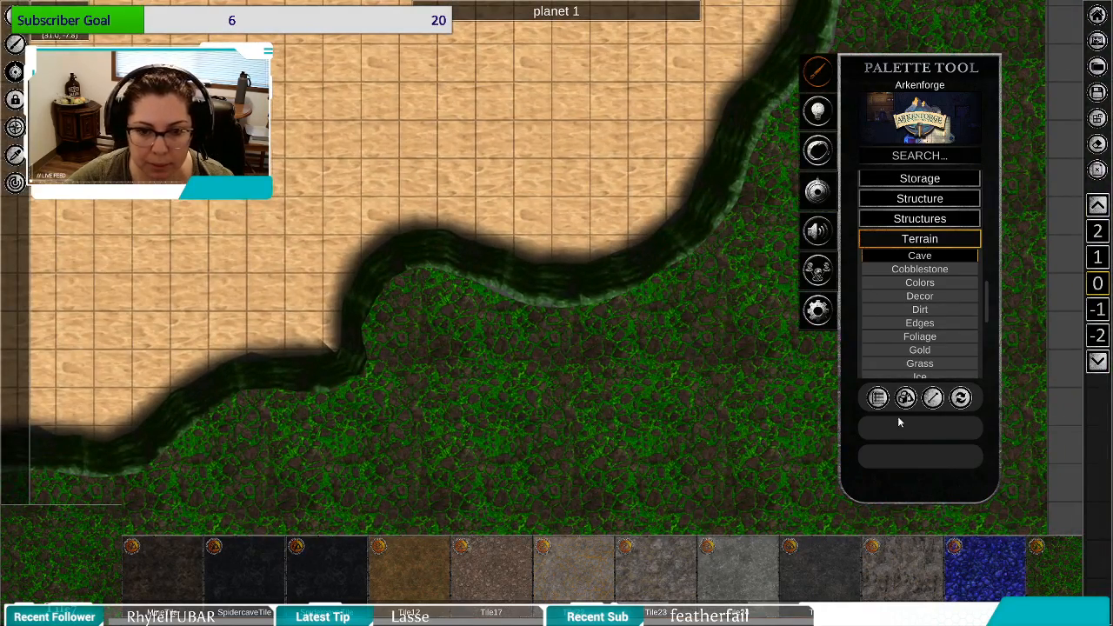
click(877, 398)
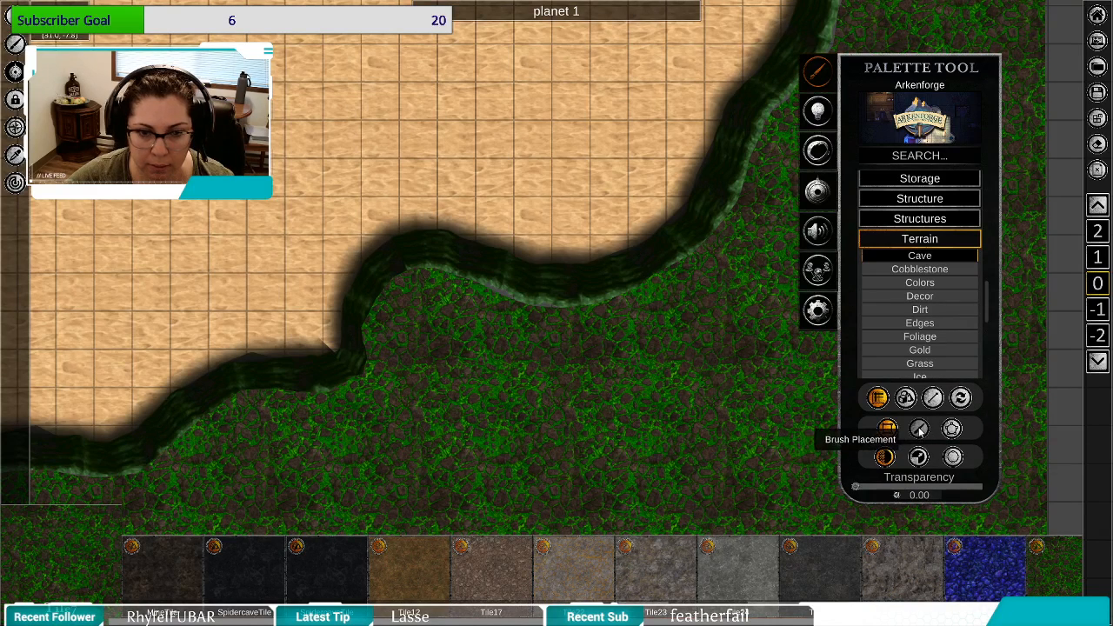
click(919, 430)
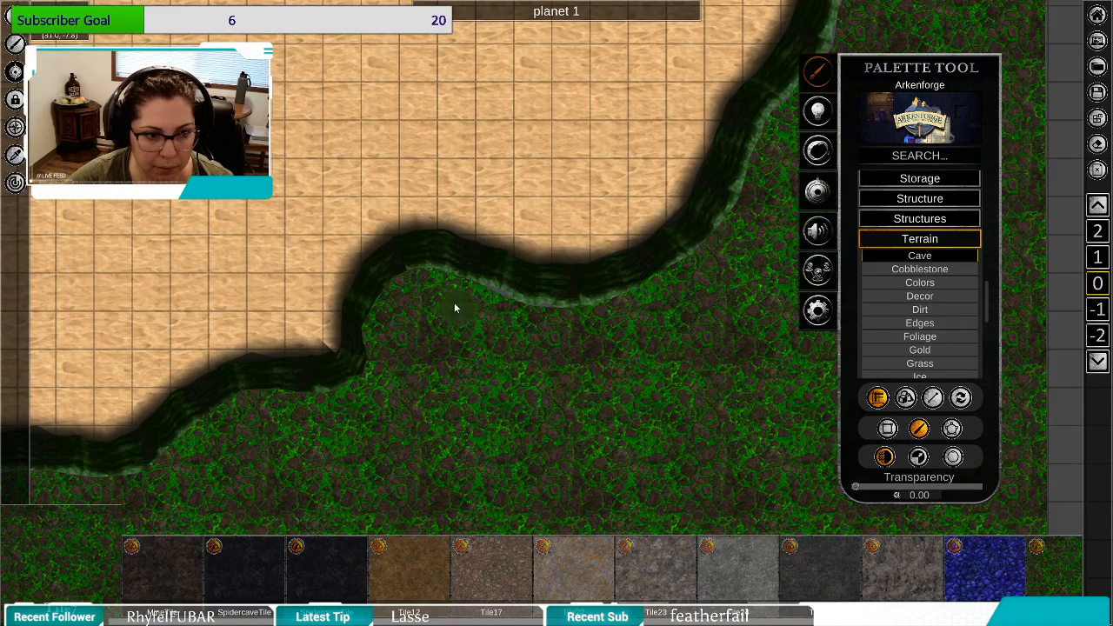
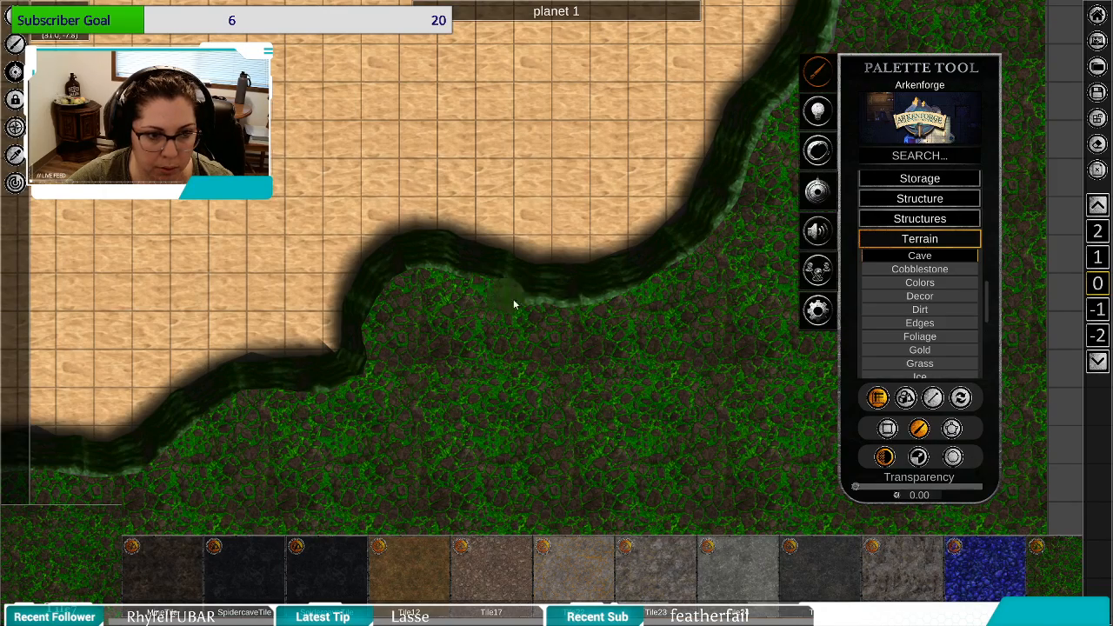
mouse_move(546, 457)
mouse_down()
mouse_move(775, 397)
mouse_move(653, 433)
mouse_up()
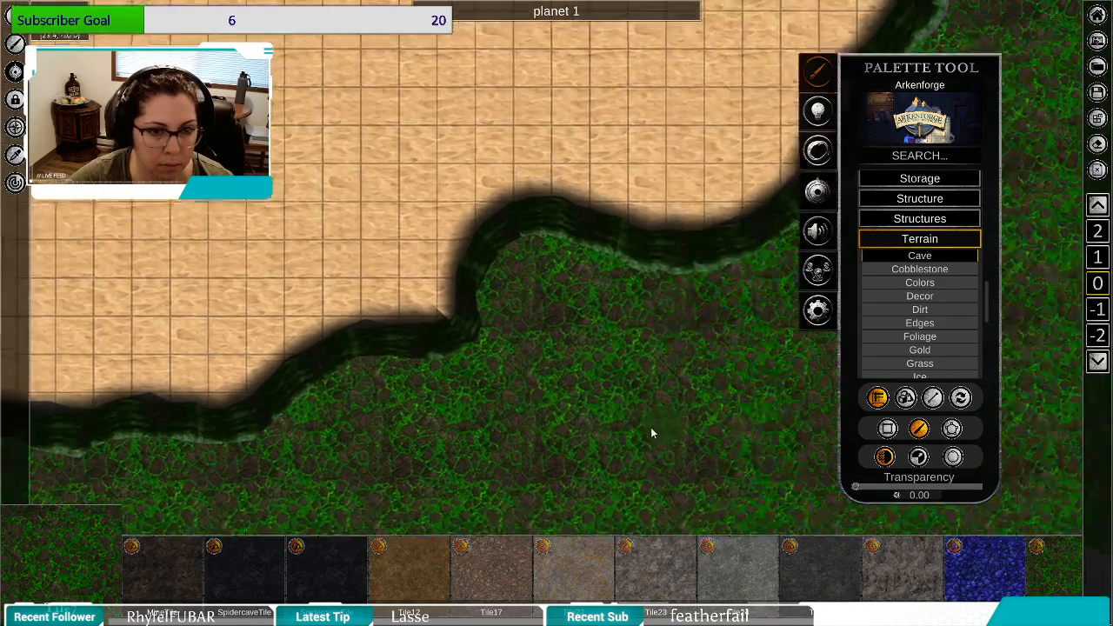
scroll(634, 439, down, 5)
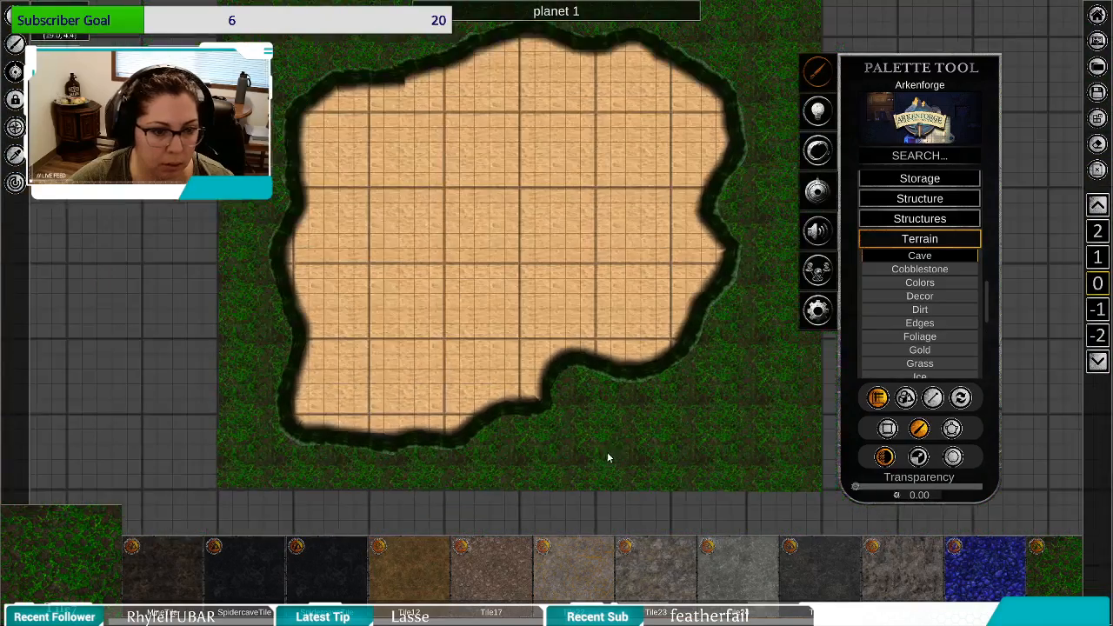
scroll(626, 443, up, 5)
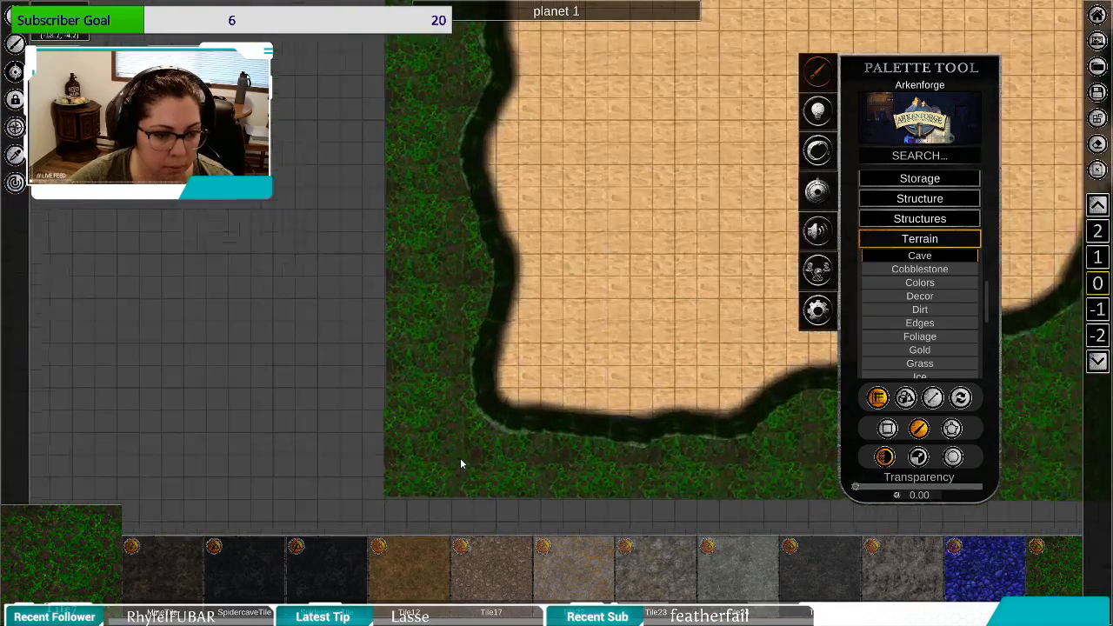
scroll(460, 458, up, 3)
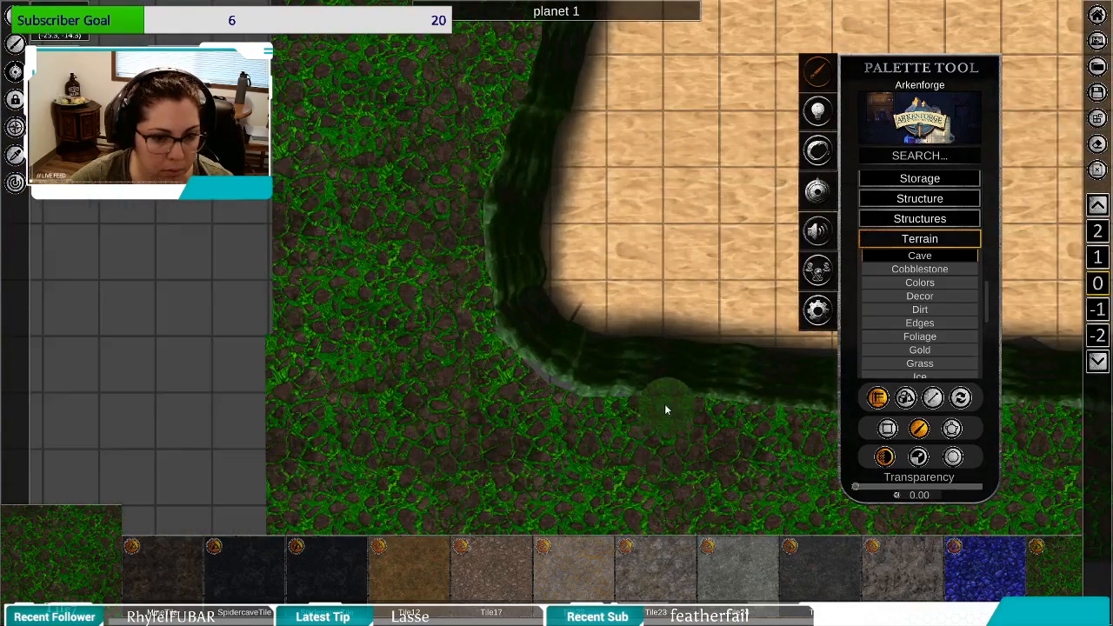
drag(750, 516, 111, 453)
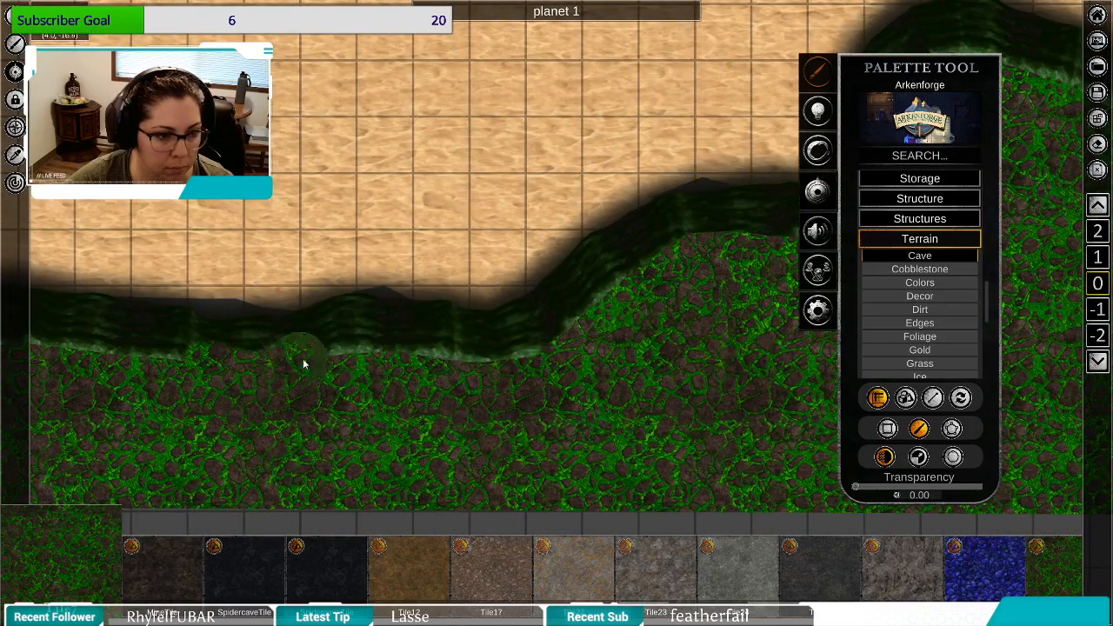
scroll(557, 366, down, 3)
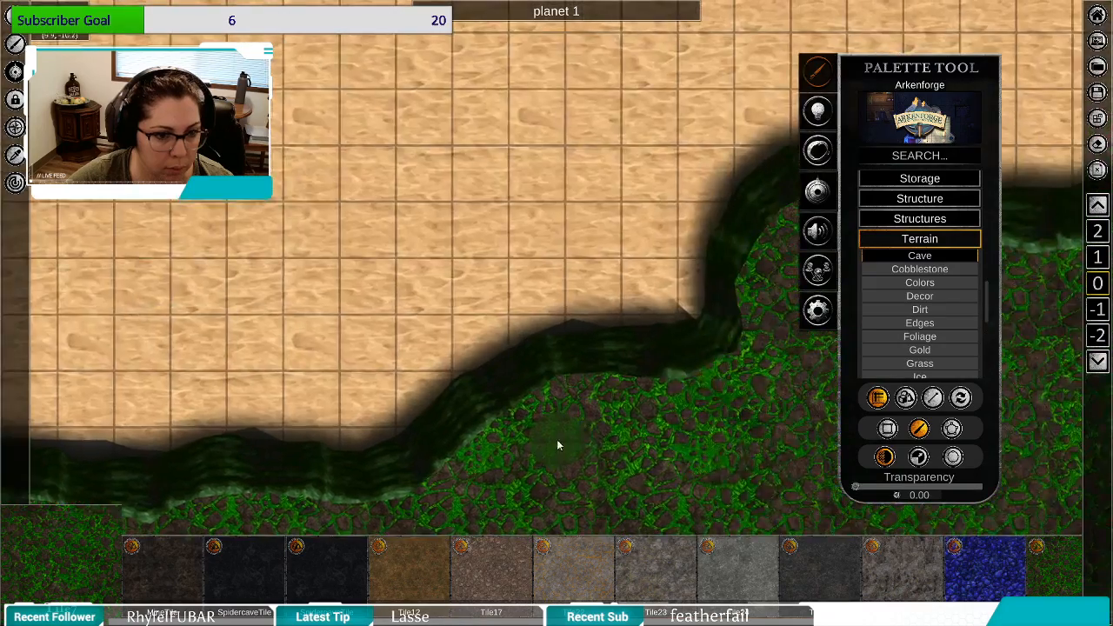
scroll(572, 453, down, 2)
drag(712, 368, 209, 601)
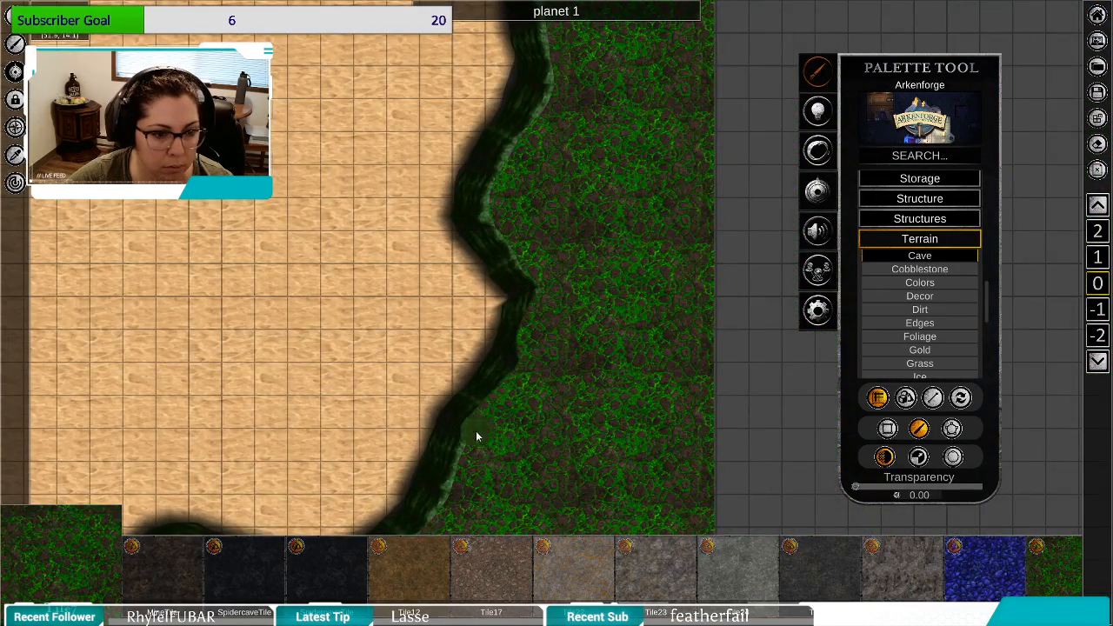
Examine where the cave terrain meets the cliff along the right, top and left edges, and leave brush placement.
scroll(537, 426, down, 2)
scroll(624, 306, up, 2)
key(w)
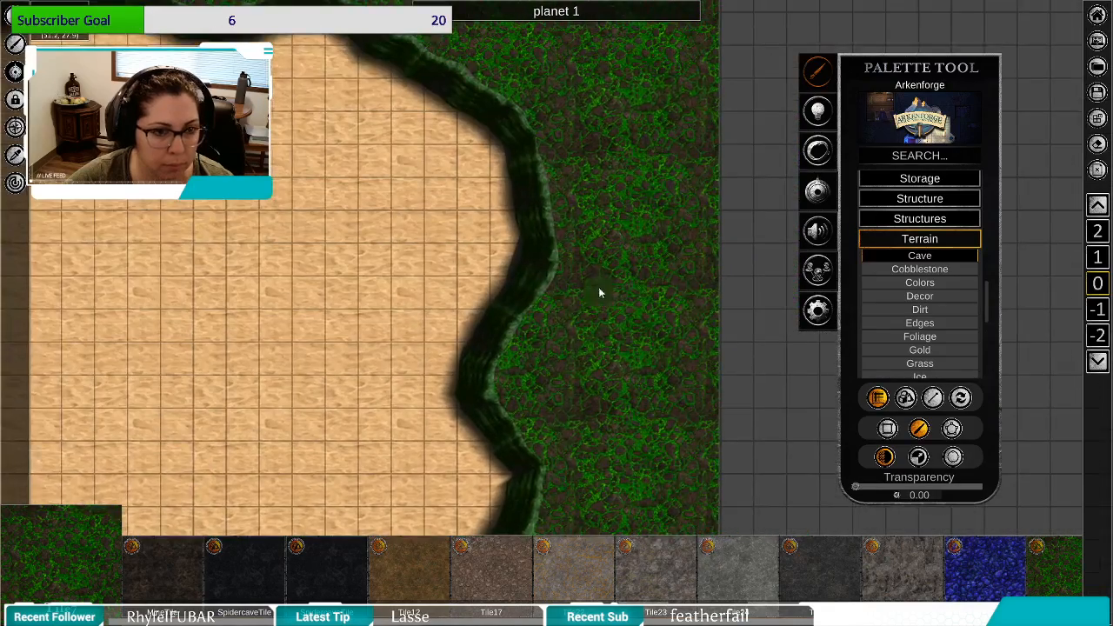
drag(578, 311, 571, 474)
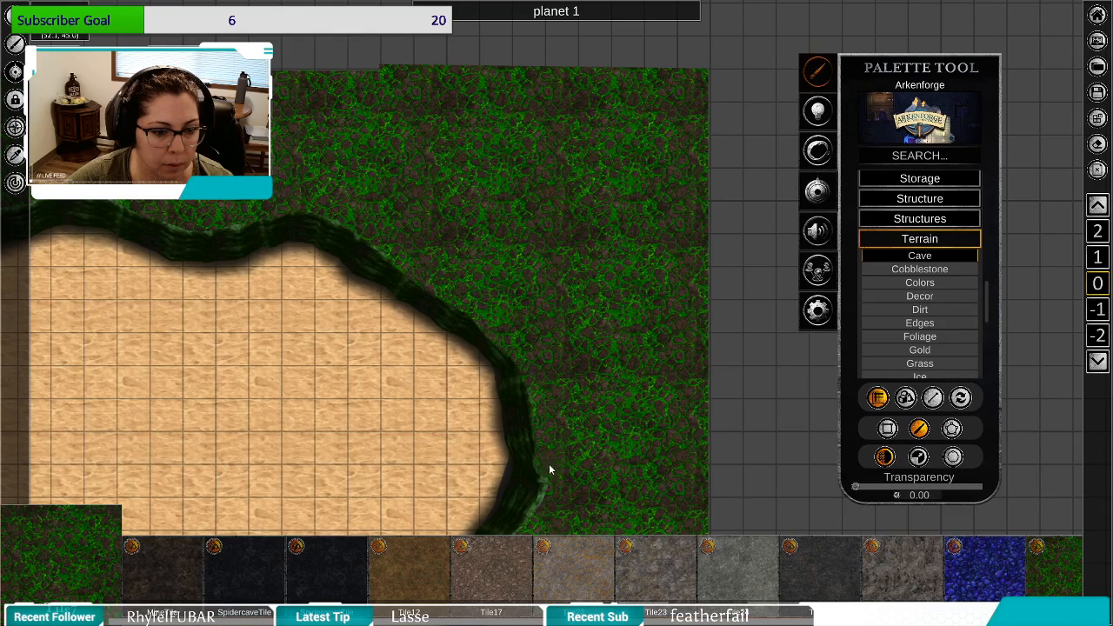
drag(483, 159, 853, 309)
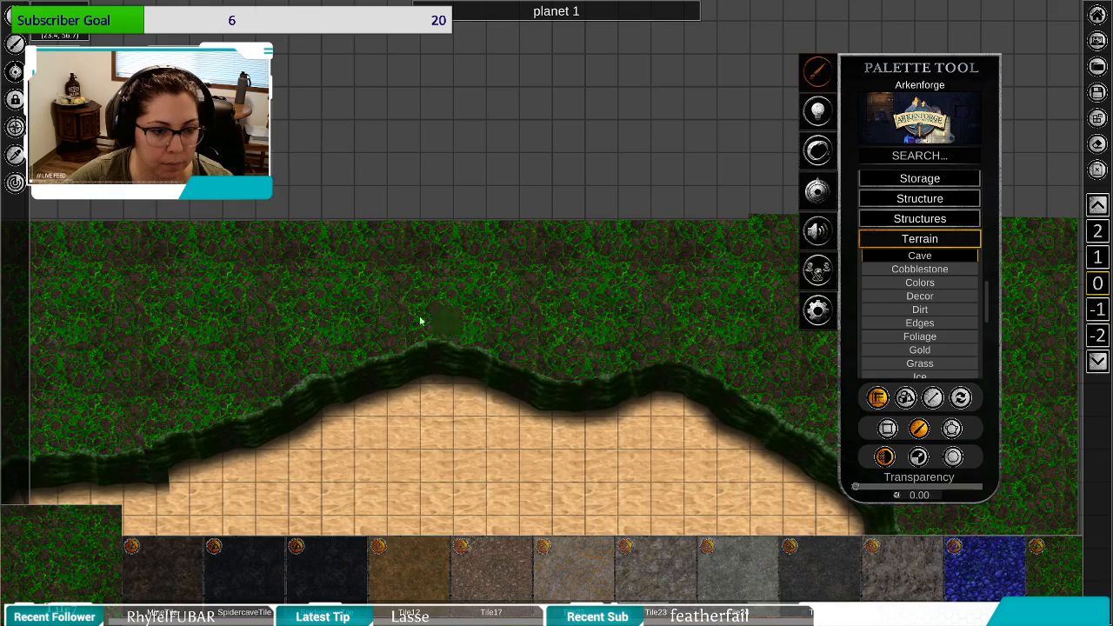
drag(423, 318, 777, 191)
drag(641, 258, 676, 50)
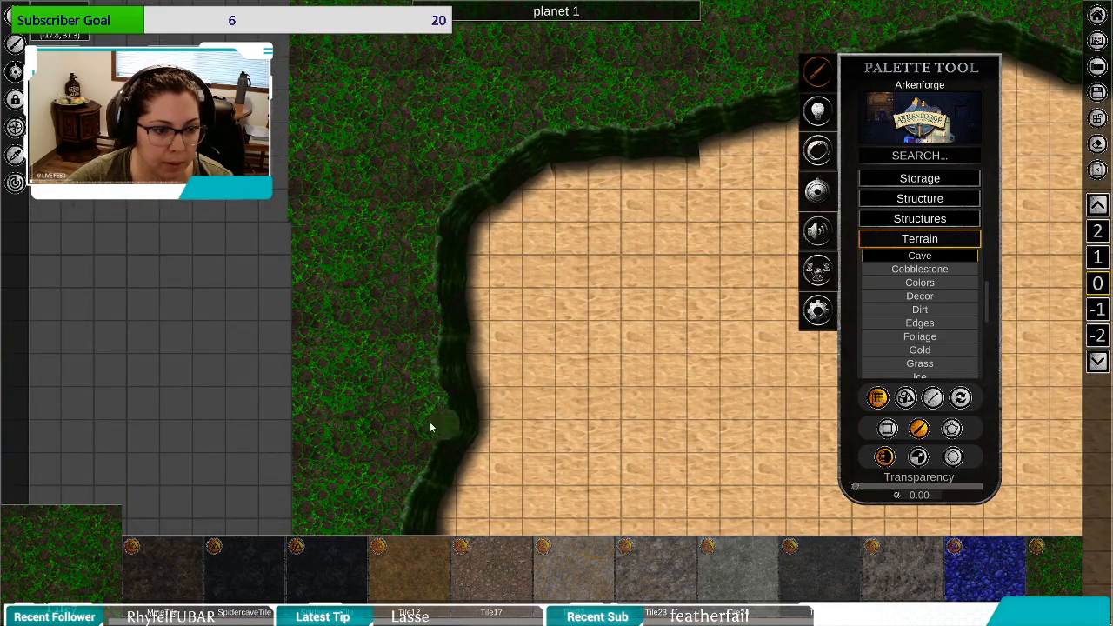
drag(430, 427, 354, 186)
mouse_move(488, 393)
mouse_down()
mouse_move(446, 280)
mouse_move(457, 241)
mouse_move(385, 321)
mouse_up()
scroll(487, 349, down, 2)
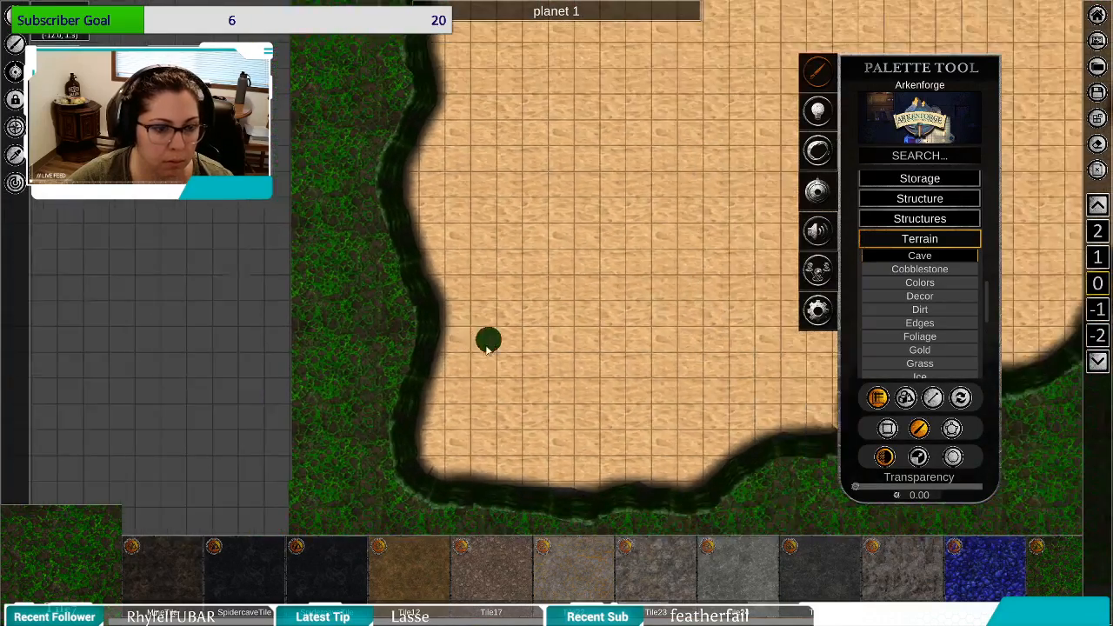
right_click(775, 503)
Select the grouped cave terrain and enlarge its texture scale for a coarser pattern.
drag(768, 487, 594, 527)
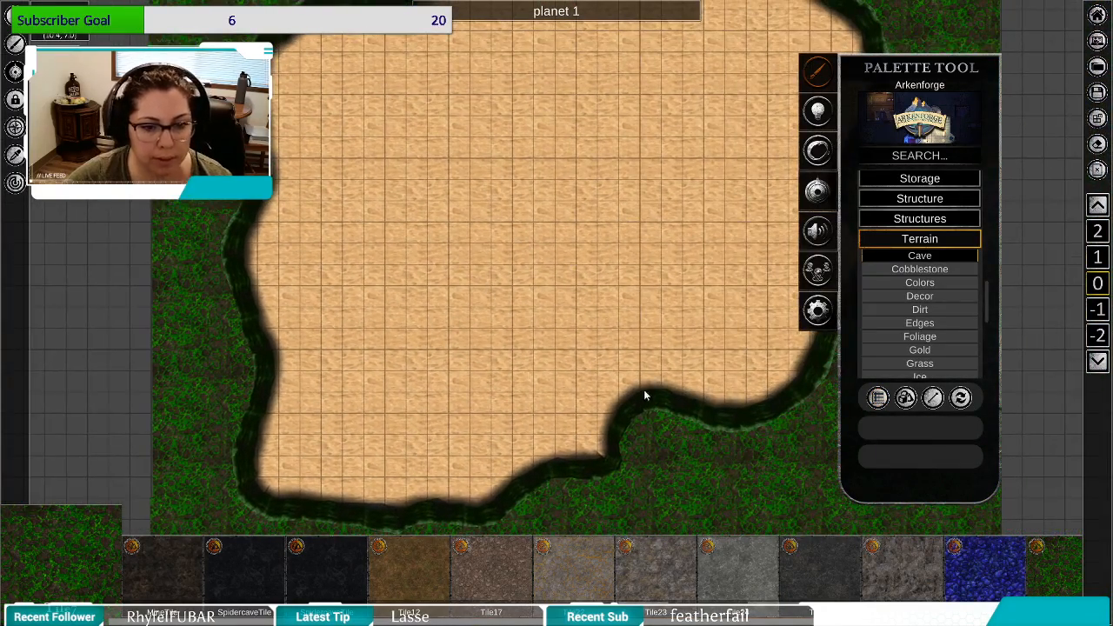
click(504, 158)
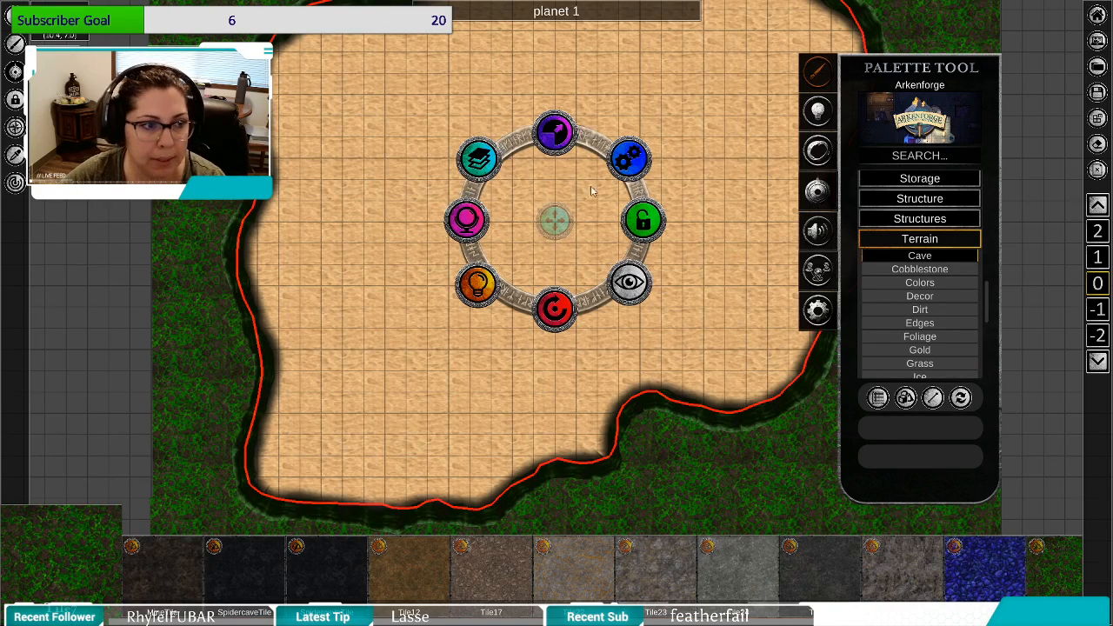
click(736, 485)
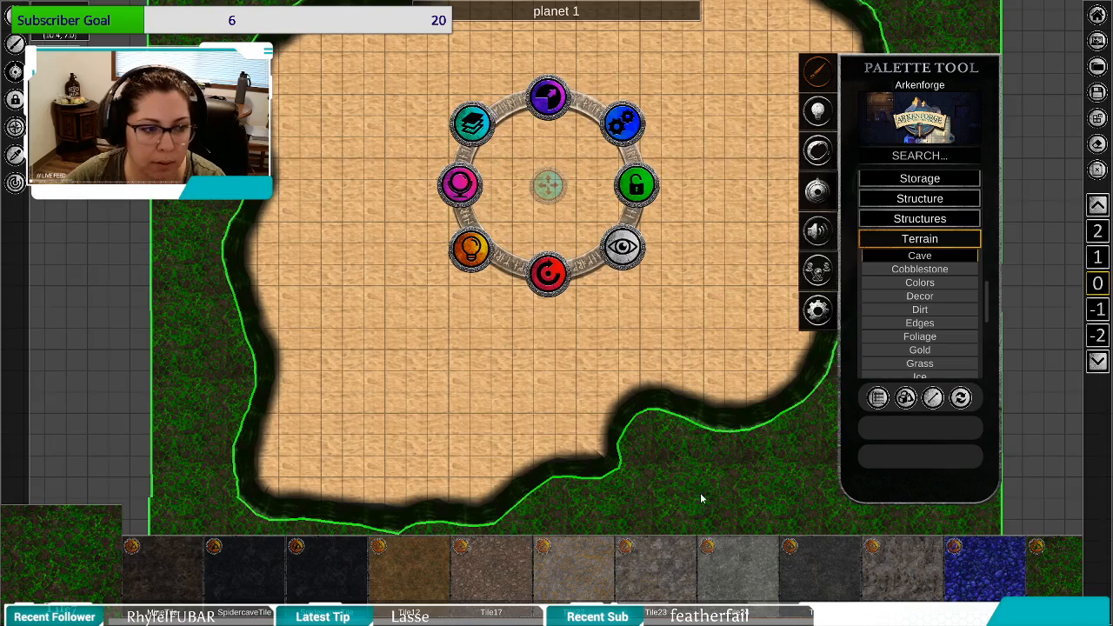
drag(701, 498, 596, 432)
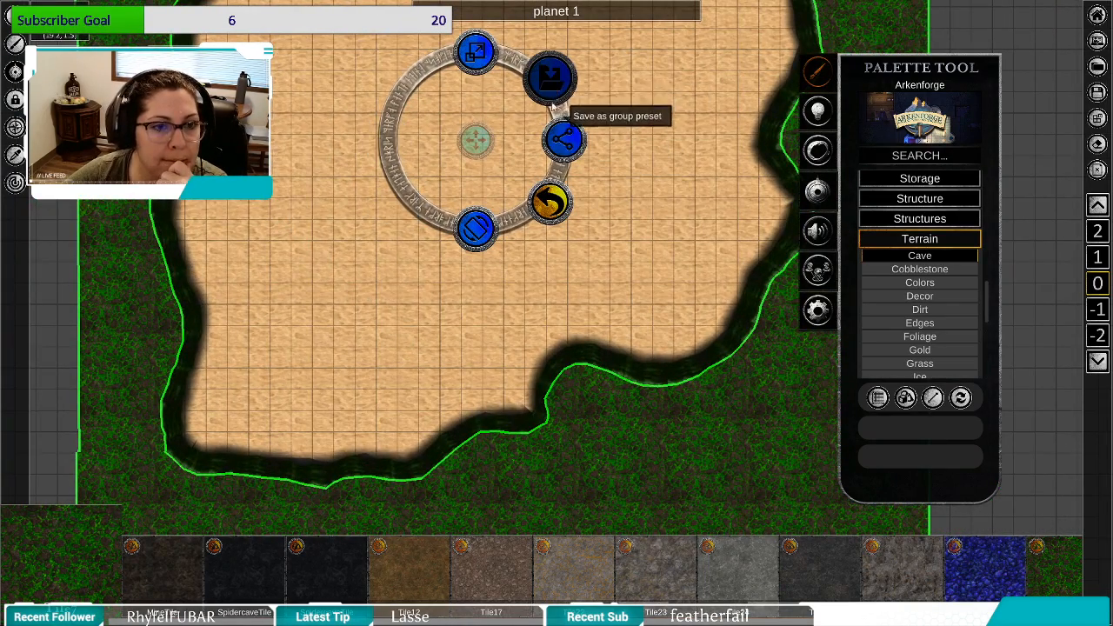
drag(472, 56, 507, 76)
drag(618, 217, 637, 244)
drag(496, 243, 519, 340)
drag(284, 333, 271, 245)
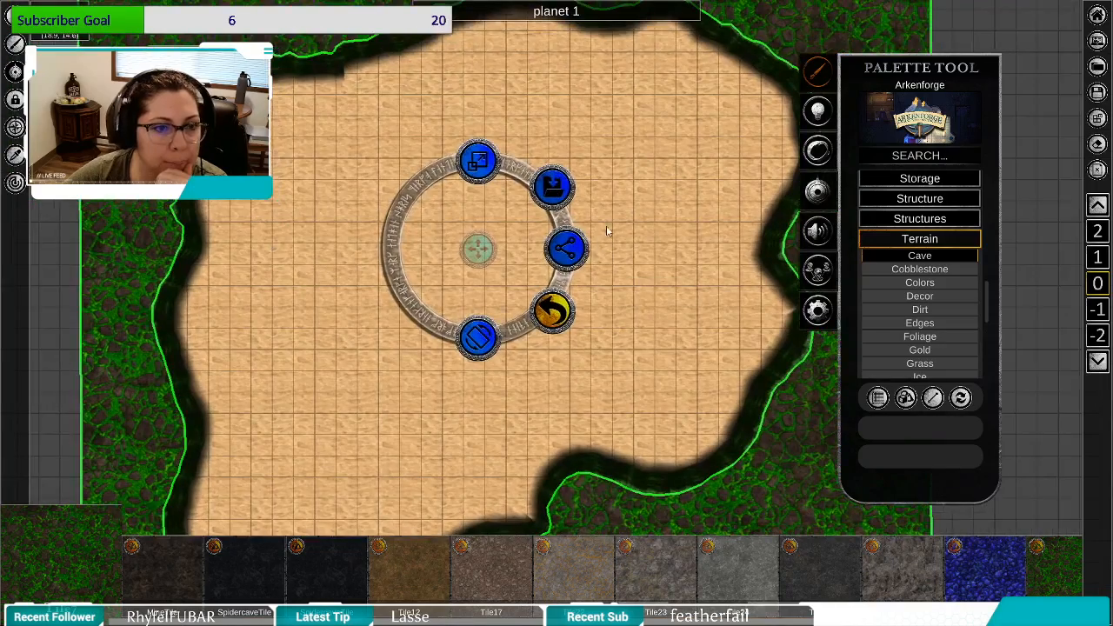
right_click(612, 229)
Recolor the sand floor to a muted pale green by shifting its hue to green, darkening it and lowering its saturation.
drag(657, 129, 572, 115)
click(467, 191)
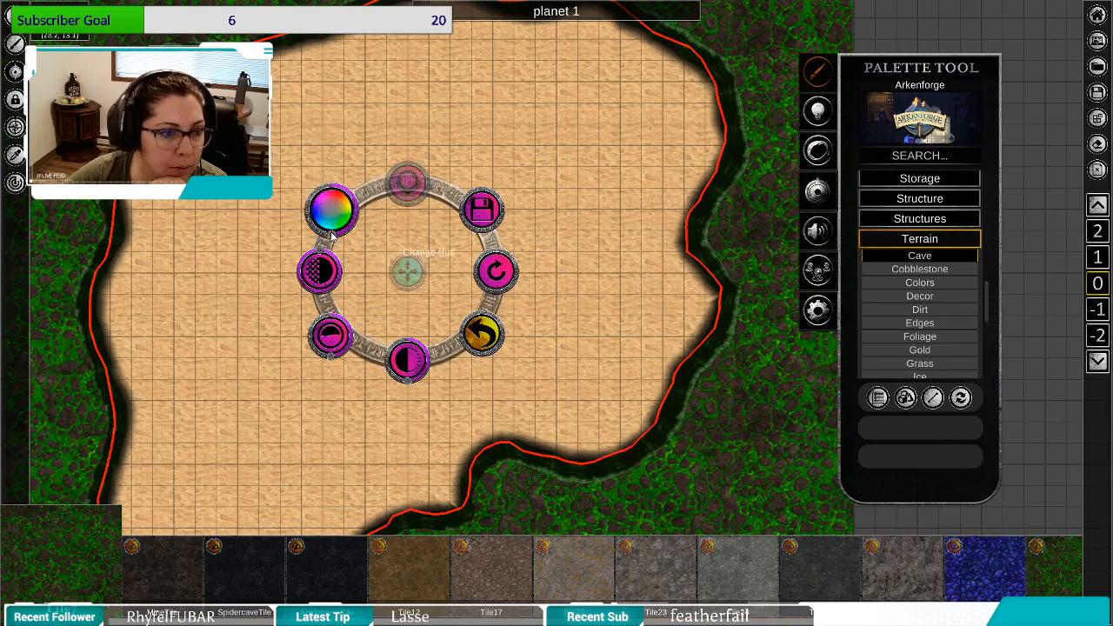
drag(335, 234, 351, 199)
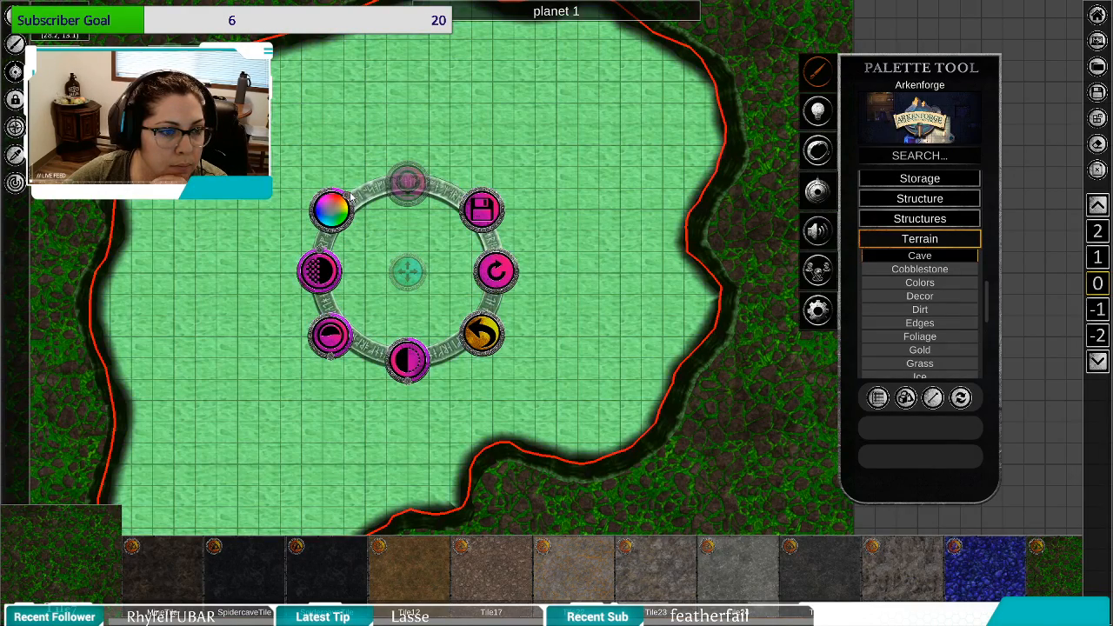
drag(414, 393, 410, 381)
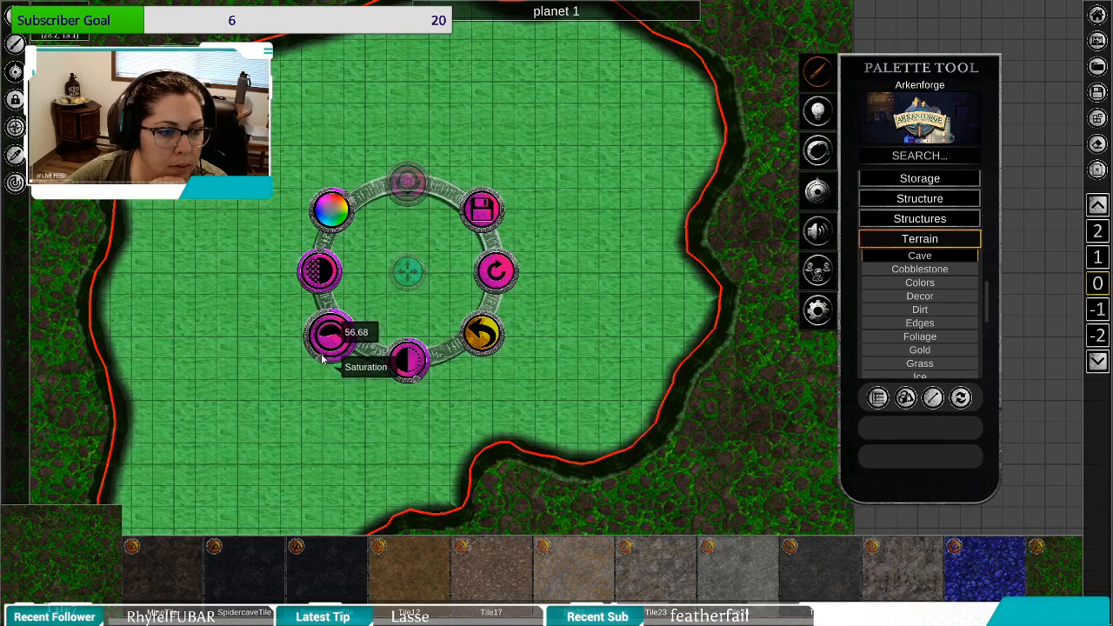
drag(321, 358, 348, 364)
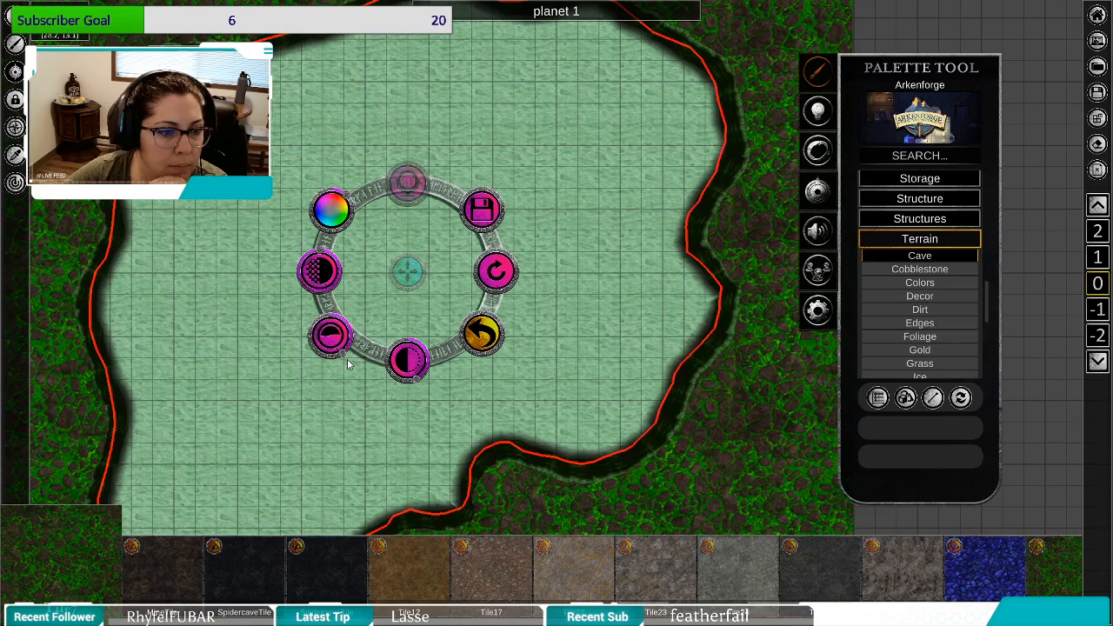
scroll(391, 400, down, 6)
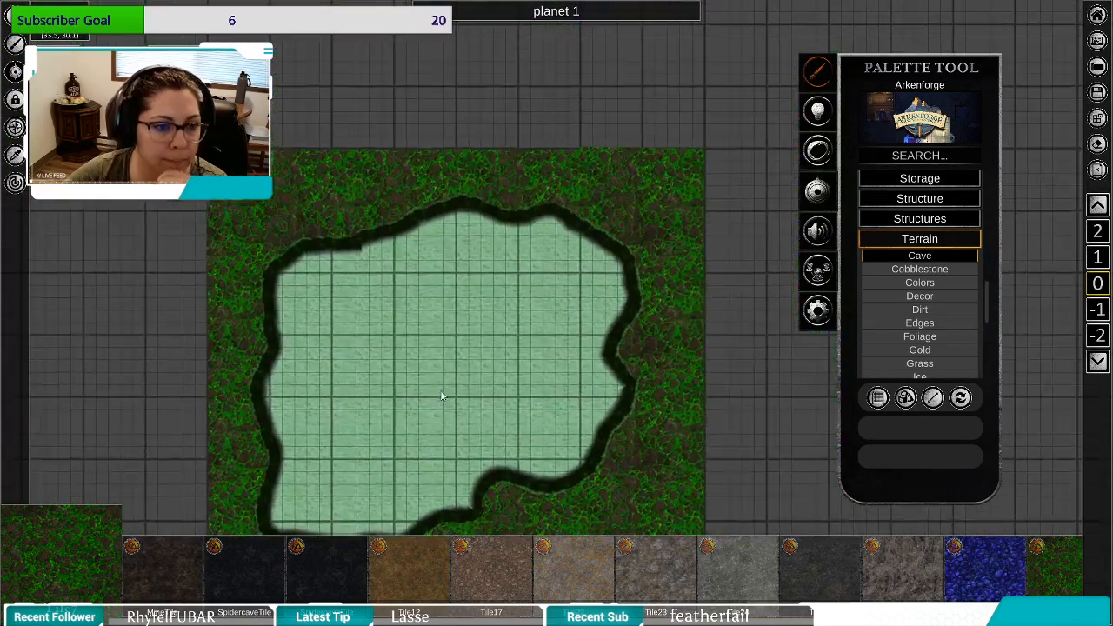
Place a Hut from the Structures category on the lower part of the sand floor.
drag(441, 393, 502, 278)
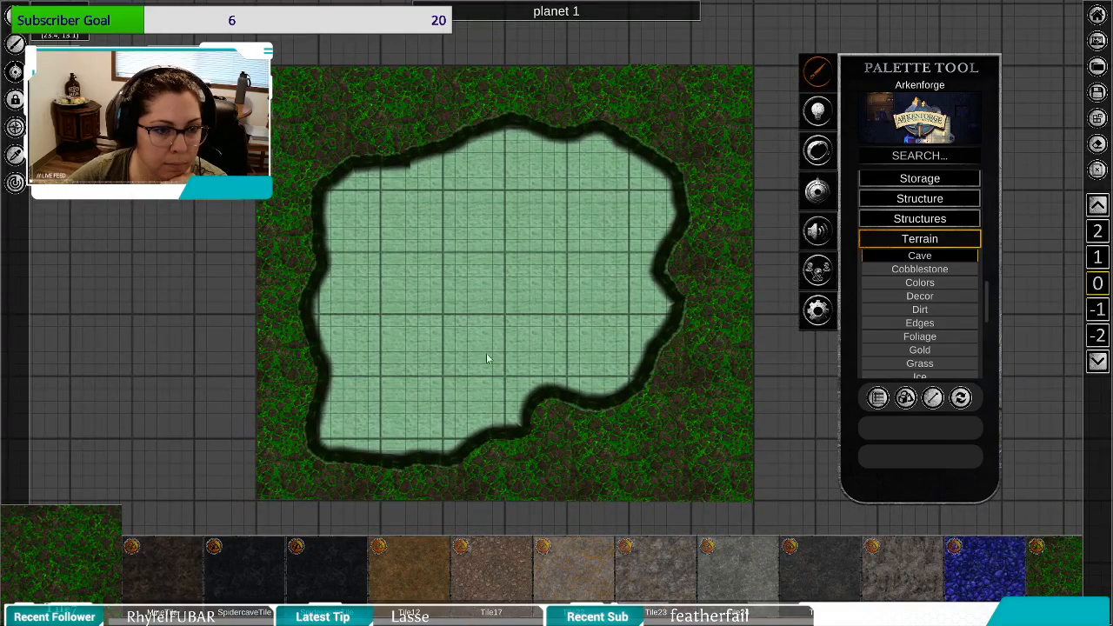
scroll(487, 359, up, 5)
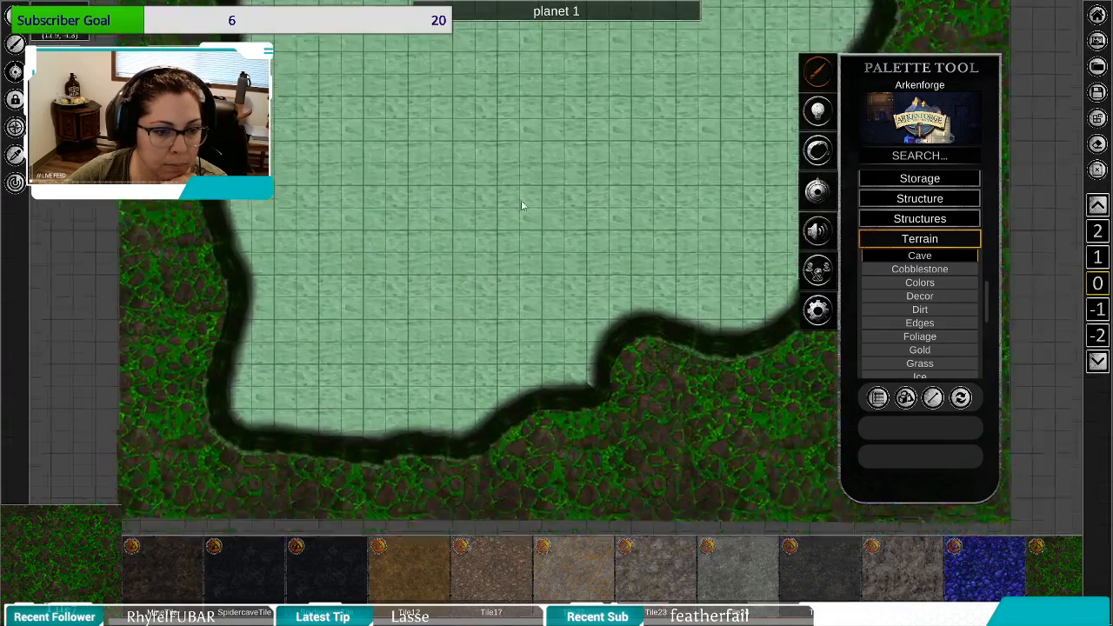
drag(522, 206, 491, 280)
click(937, 244)
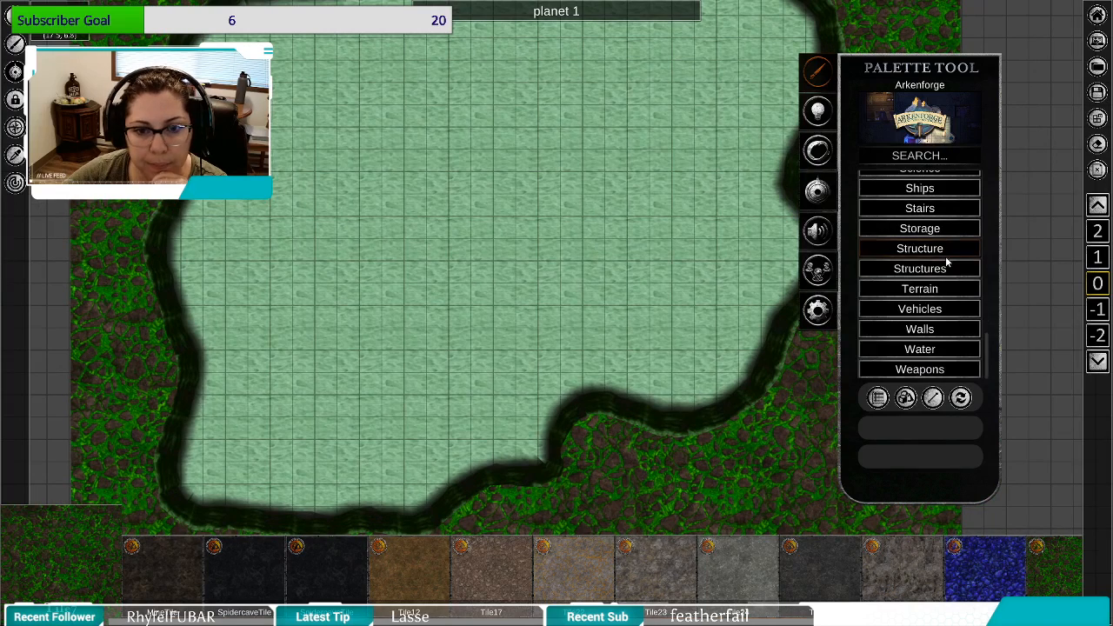
click(949, 252)
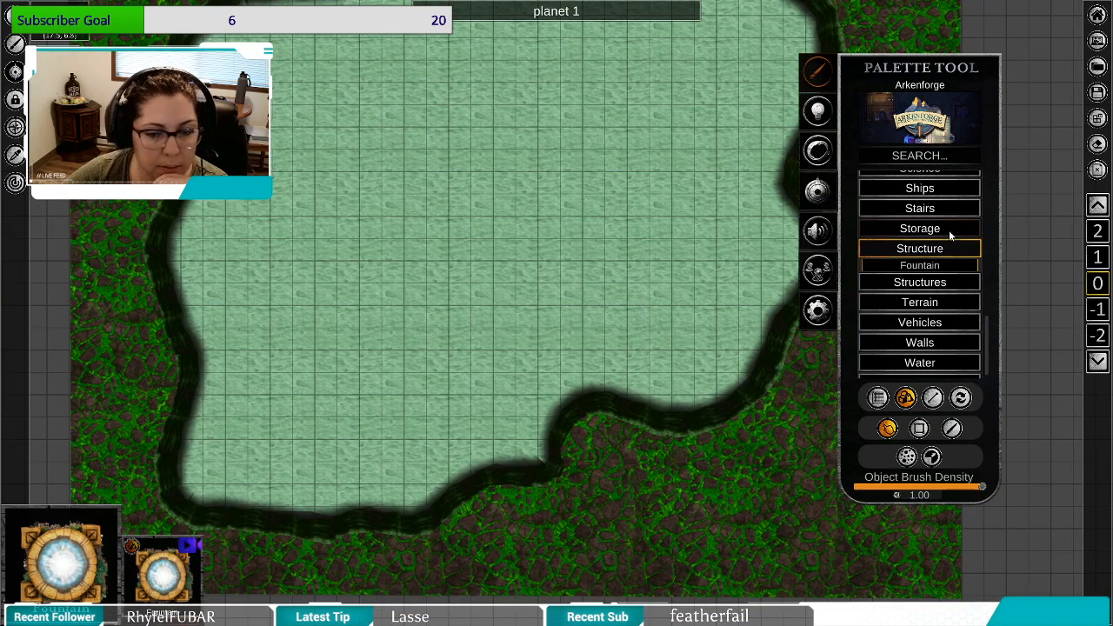
click(935, 282)
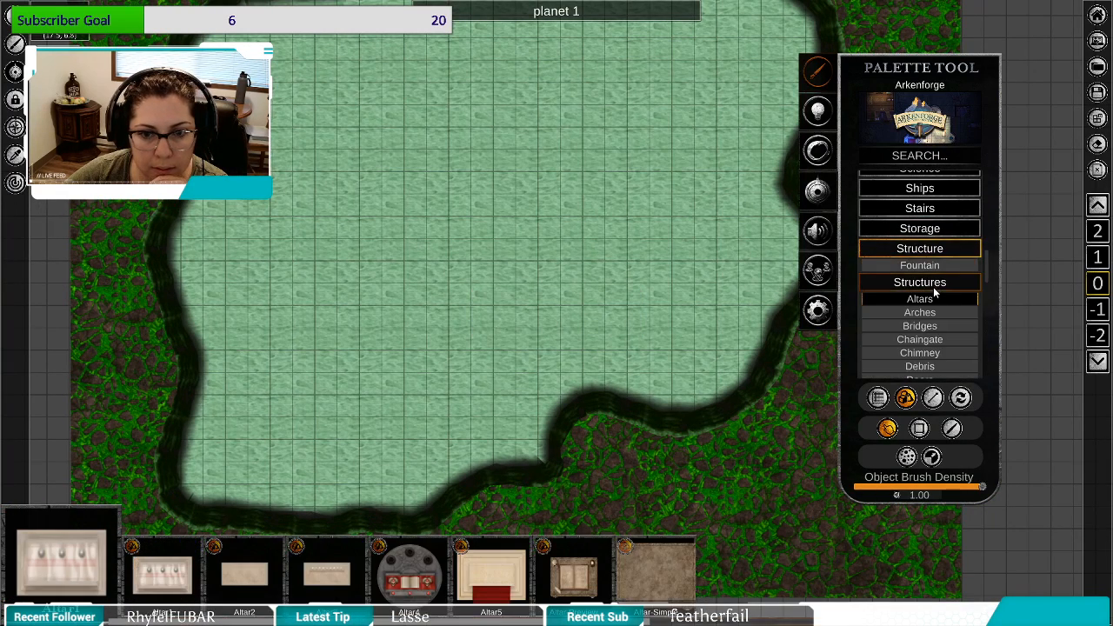
scroll(935, 293, down, 1)
scroll(933, 293, down, 5)
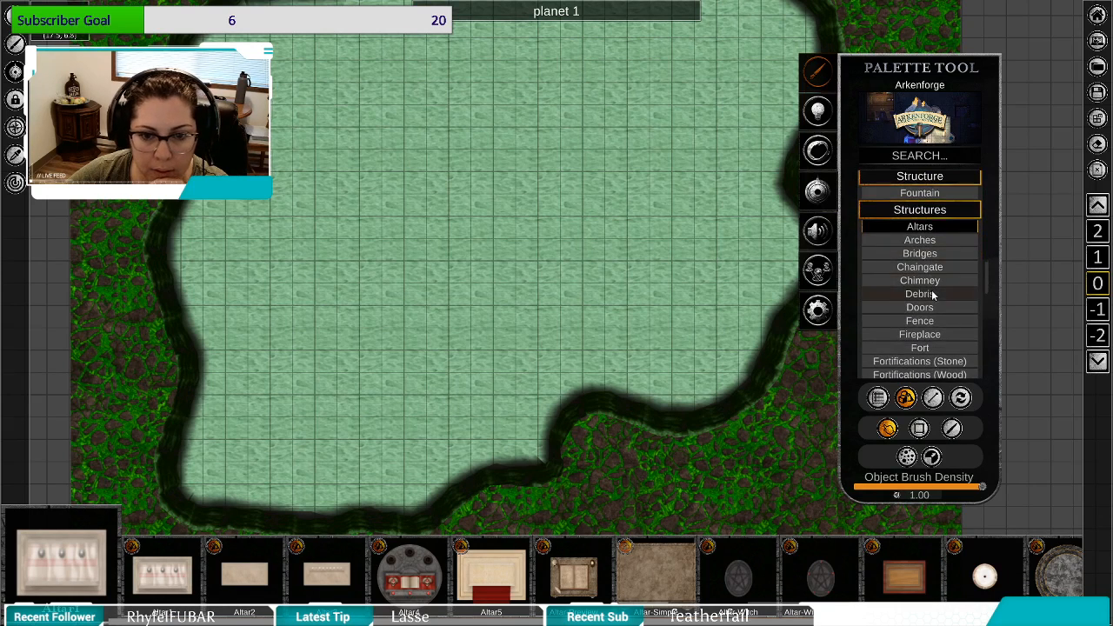
scroll(933, 296, down, 2)
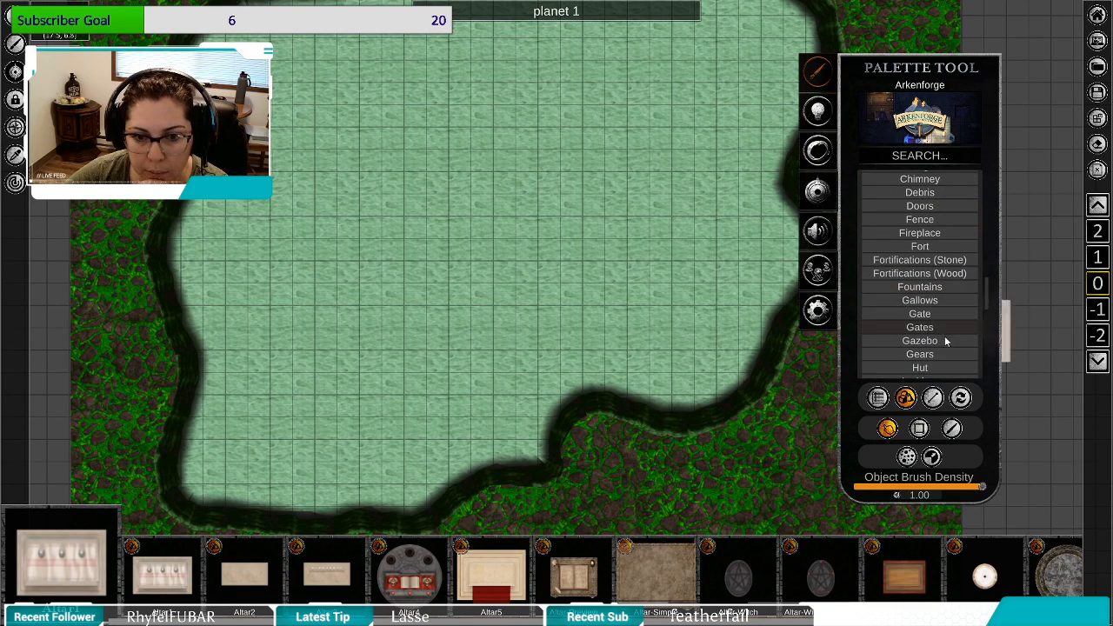
click(937, 369)
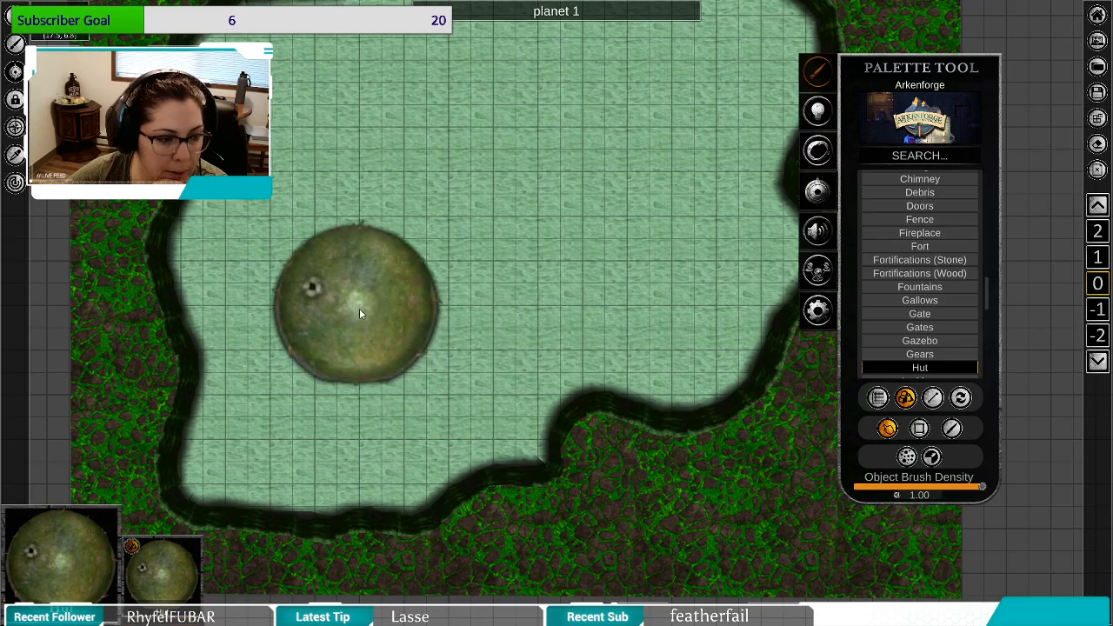
drag(424, 396, 384, 399)
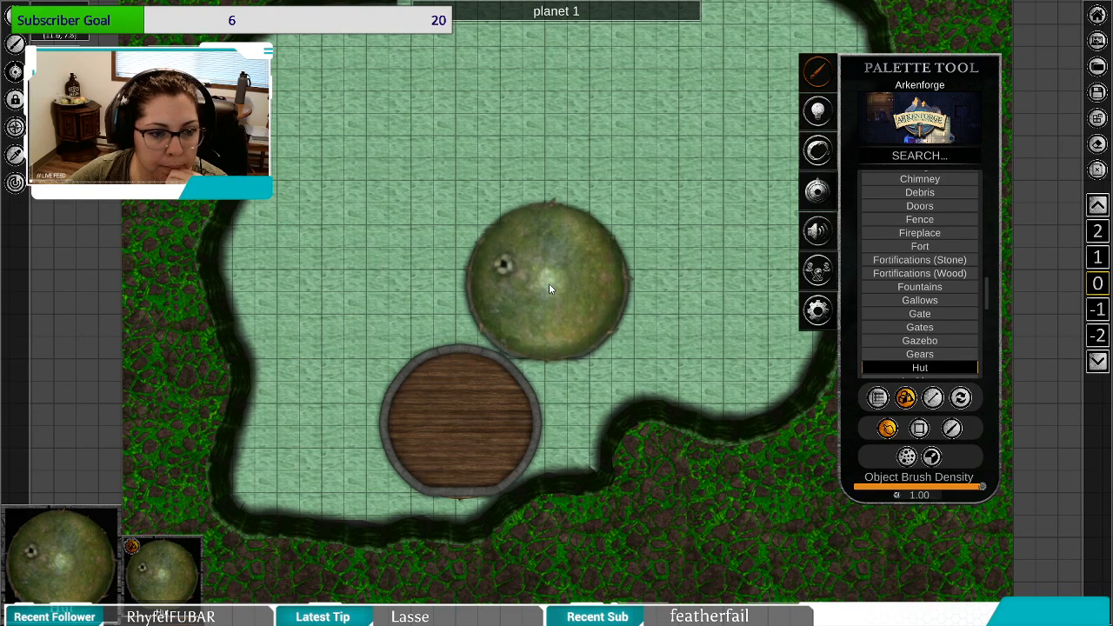
right_click(549, 282)
Select the placed hut and ungroup its green roof on level 1 from the wooden floor beneath.
click(484, 379)
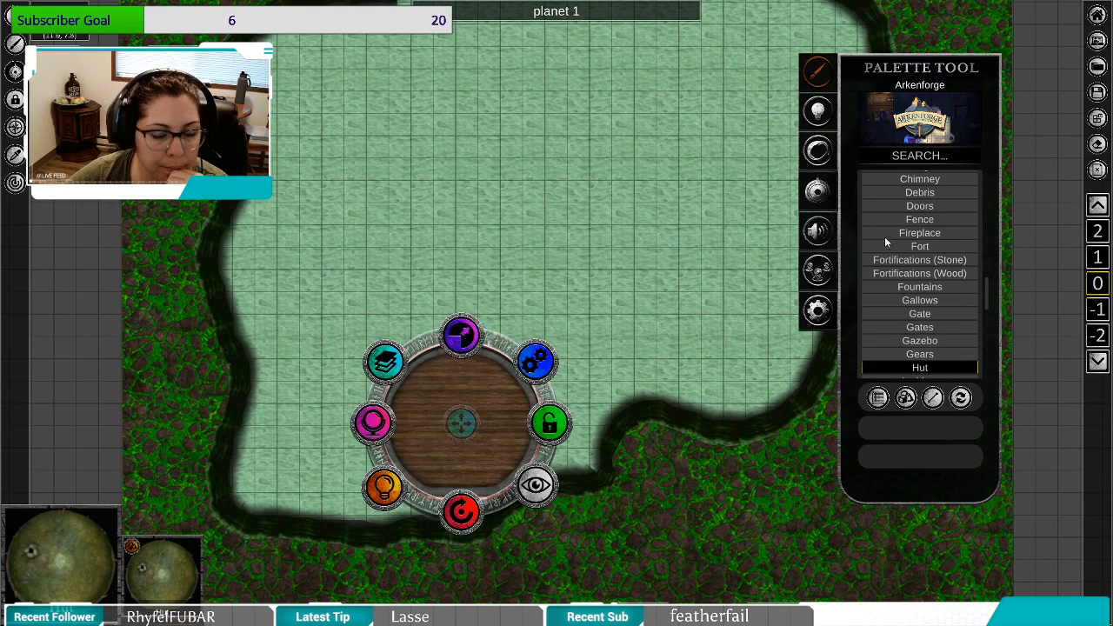
click(1099, 207)
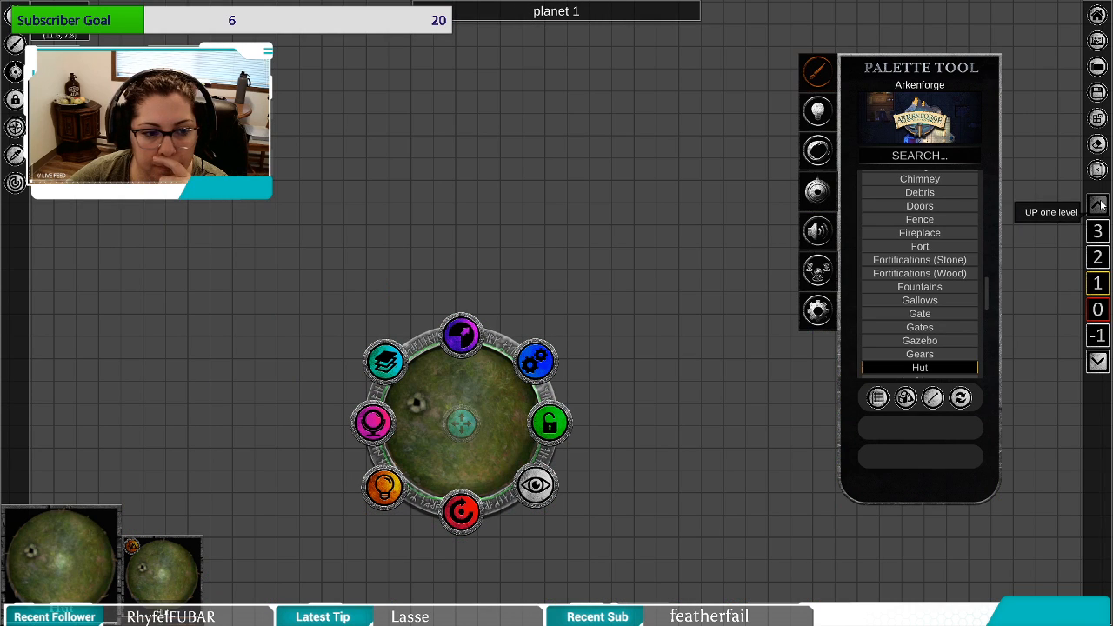
click(526, 365)
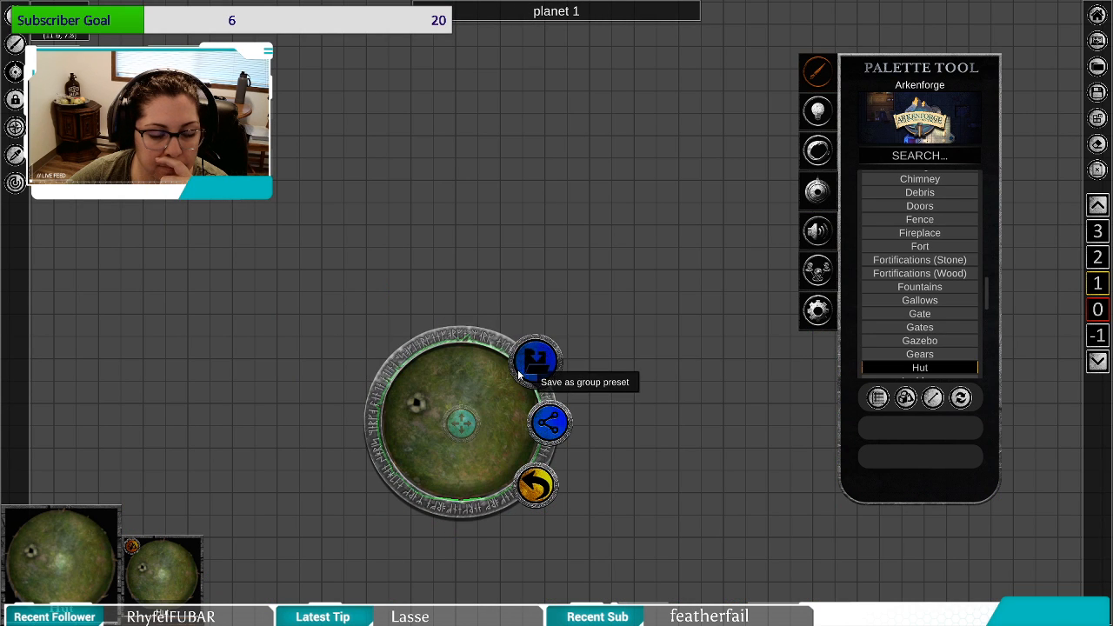
click(552, 426)
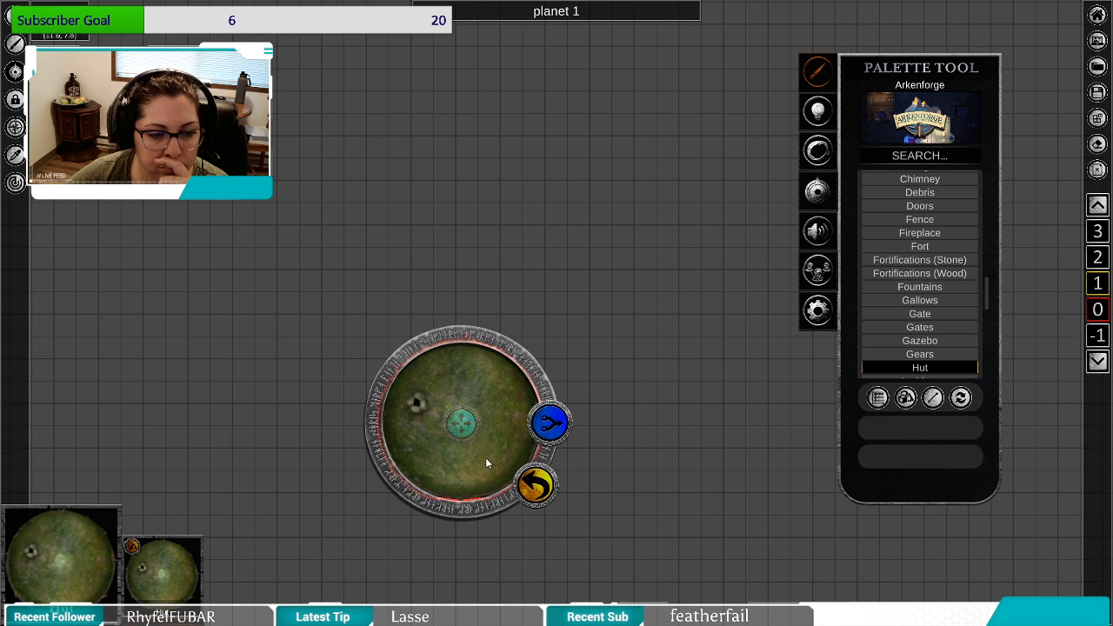
click(522, 484)
Shift the ungrouped hut pieces down one level and move them up toward the middle of the sand floor.
click(388, 362)
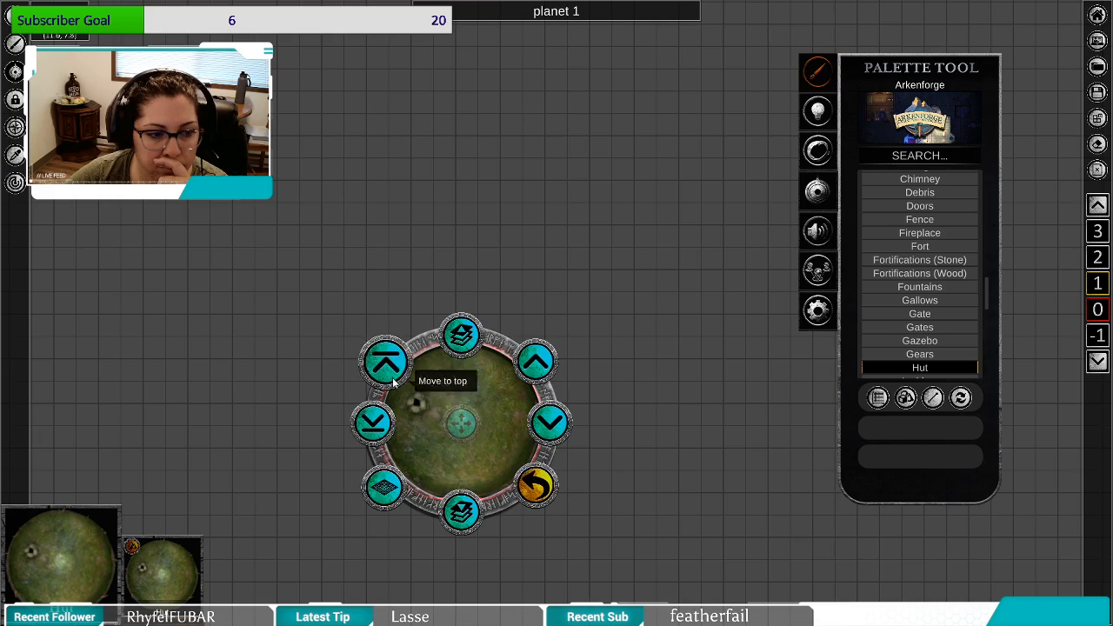
click(462, 511)
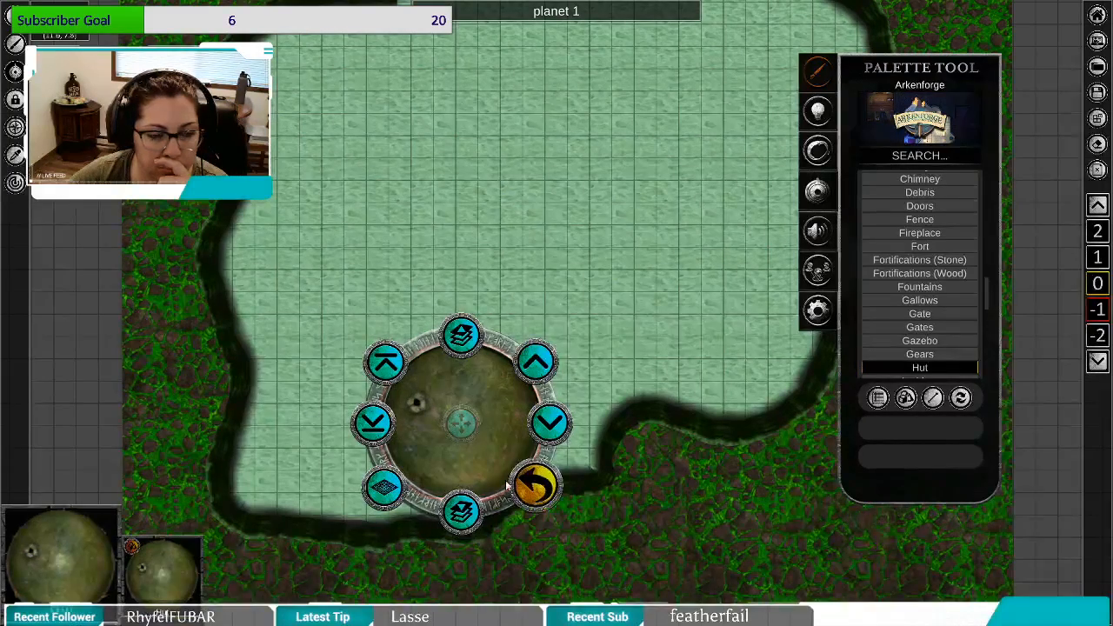
drag(461, 423, 528, 338)
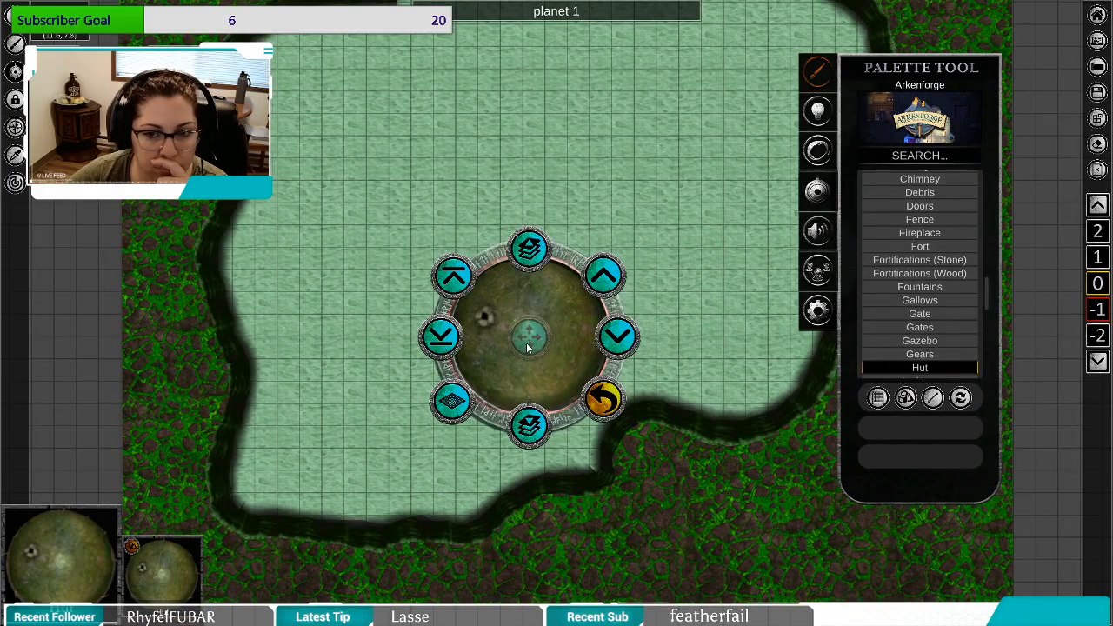
Delete the hut's wooden floor on level -1 and return to level 0.
click(1099, 314)
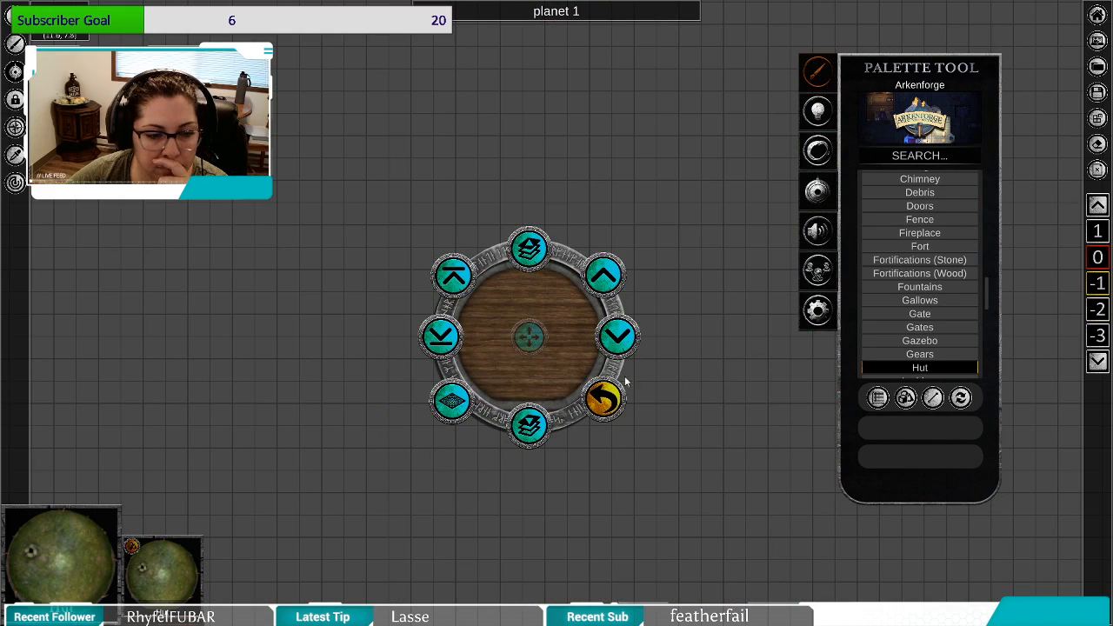
click(549, 348)
click(599, 287)
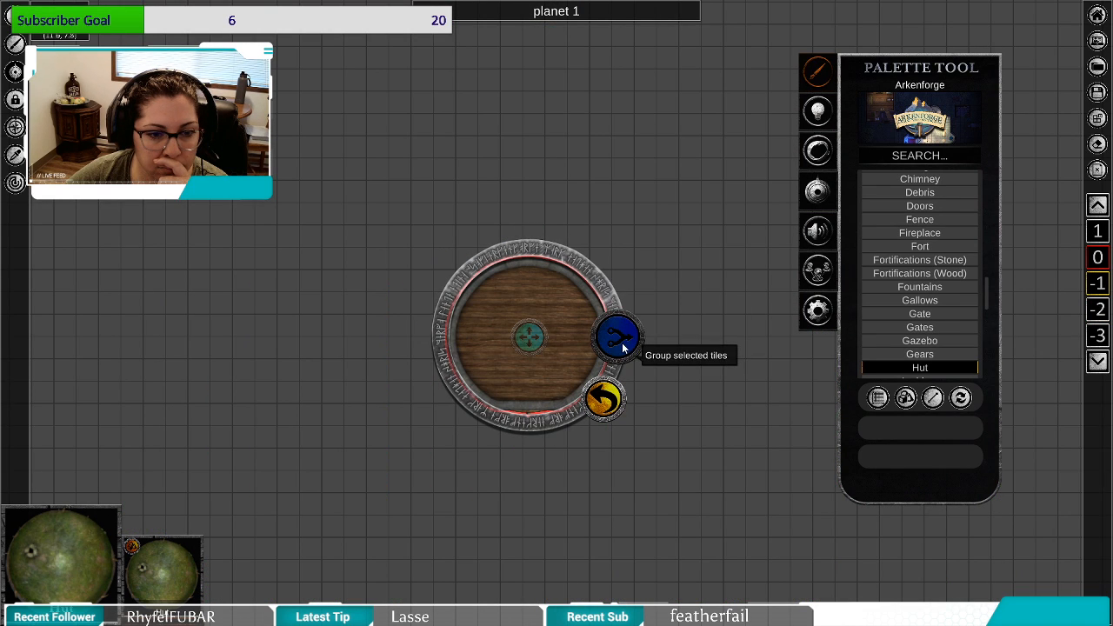
click(605, 408)
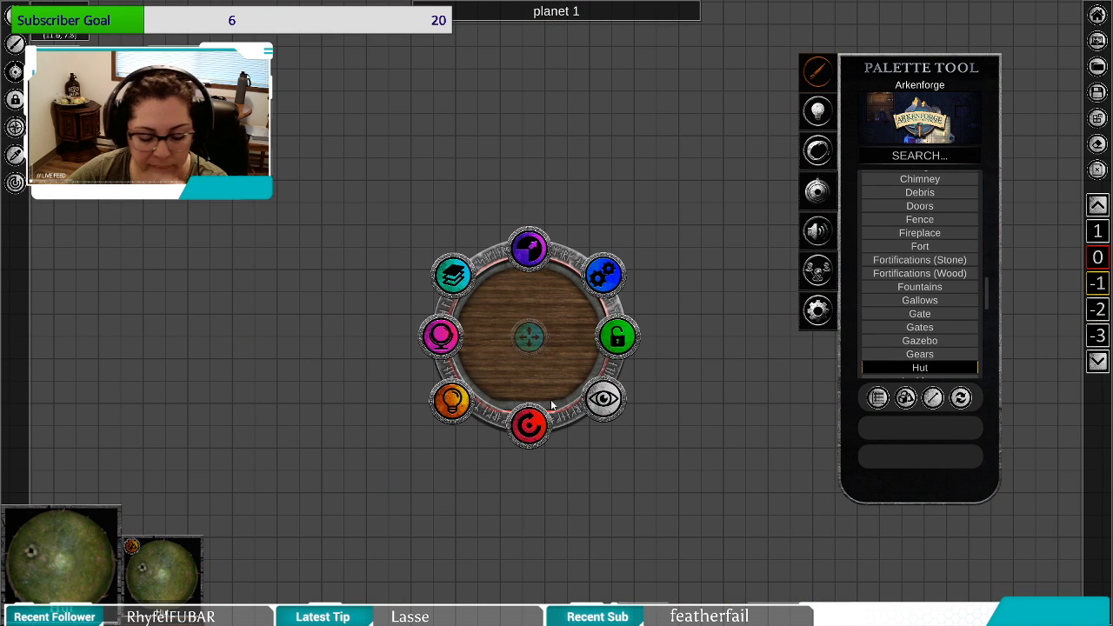
click(539, 428)
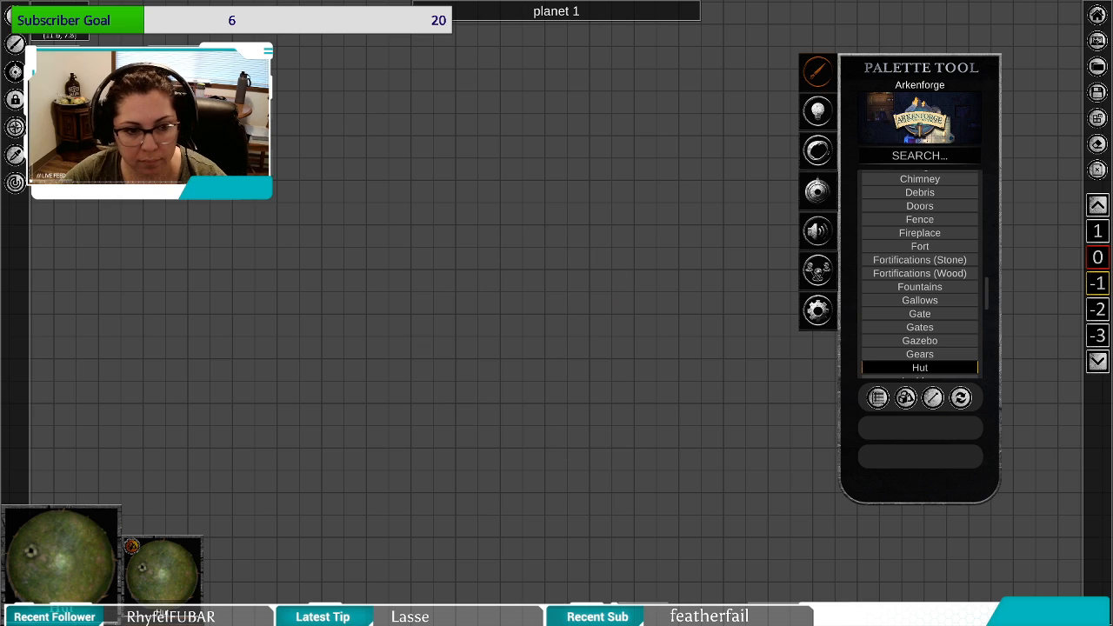
click(1097, 258)
Scale the hut roof down to a small dome, rotate it, and move it near the sand floor's bottom edge.
click(536, 348)
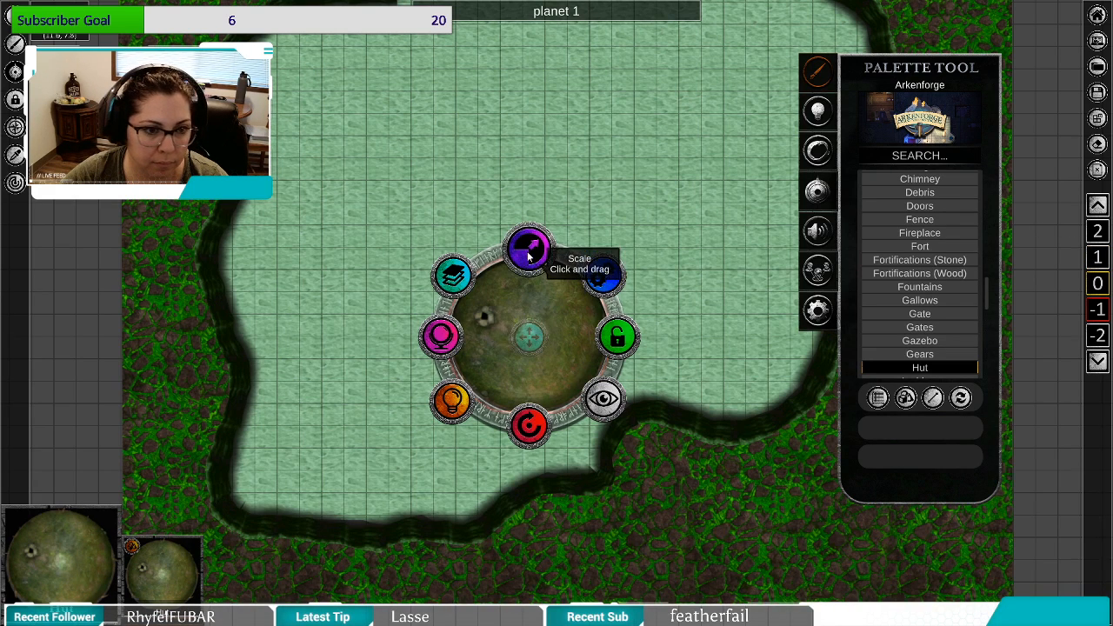
drag(528, 246, 525, 293)
drag(529, 427, 607, 237)
drag(528, 247, 523, 280)
drag(527, 340, 455, 457)
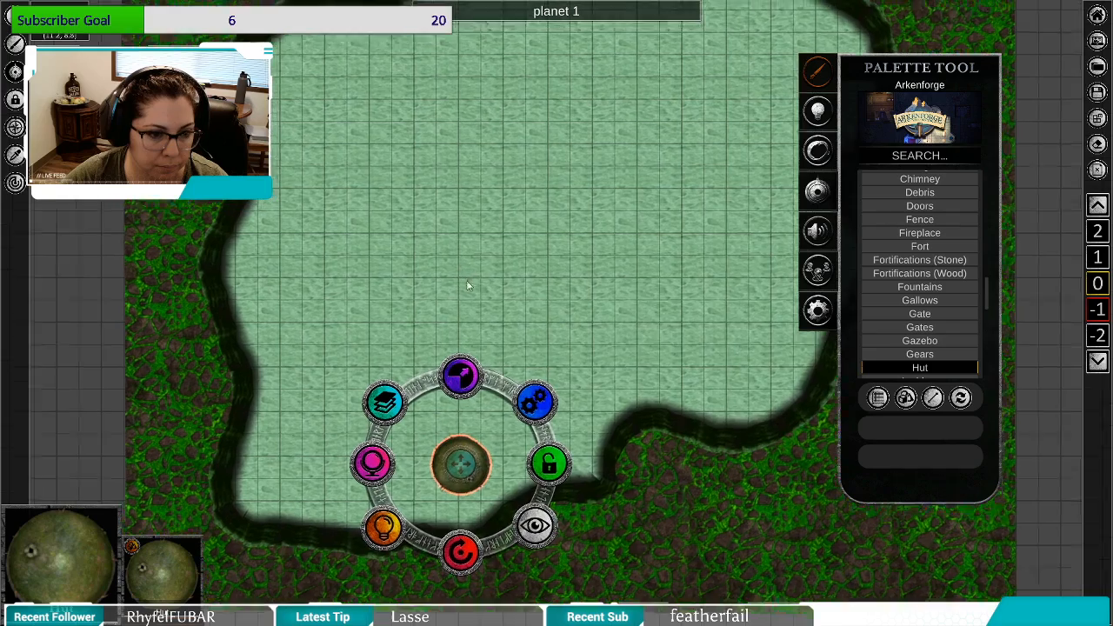
Scatter four copies of the small hut roof over the left half of the sand floor and nudge the floor slightly right.
drag(467, 285, 497, 326)
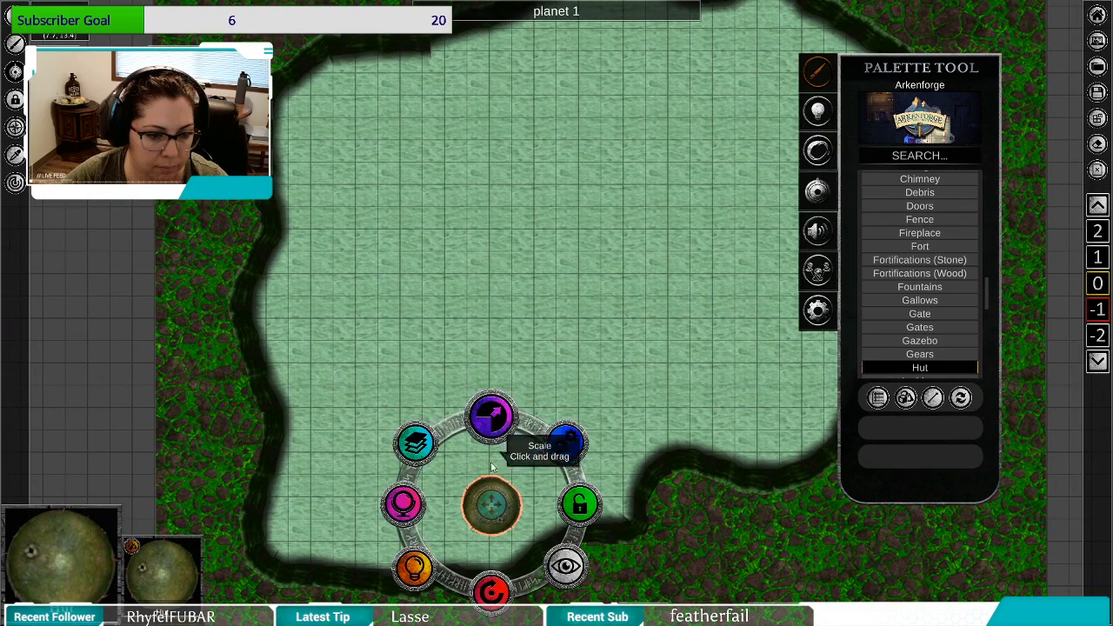
click(340, 428)
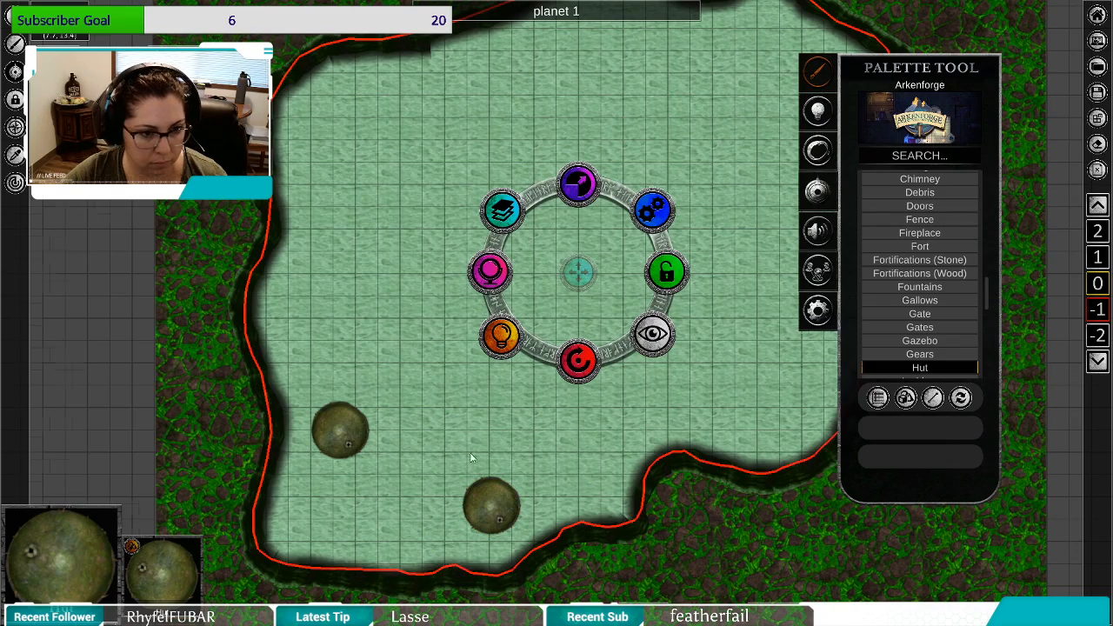
drag(471, 459, 487, 518)
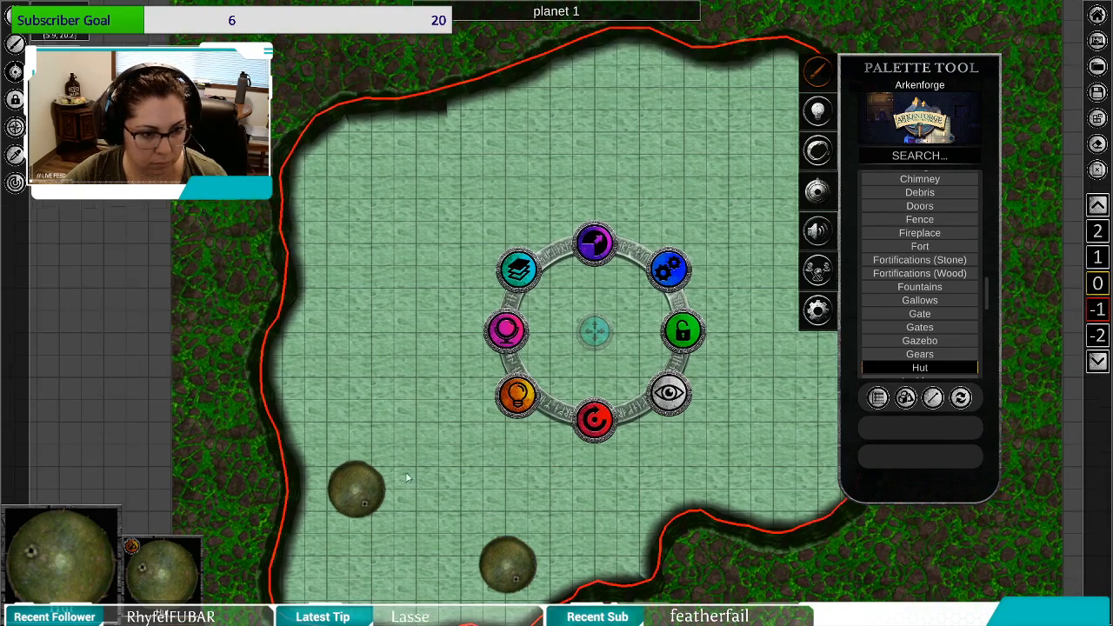
click(391, 332)
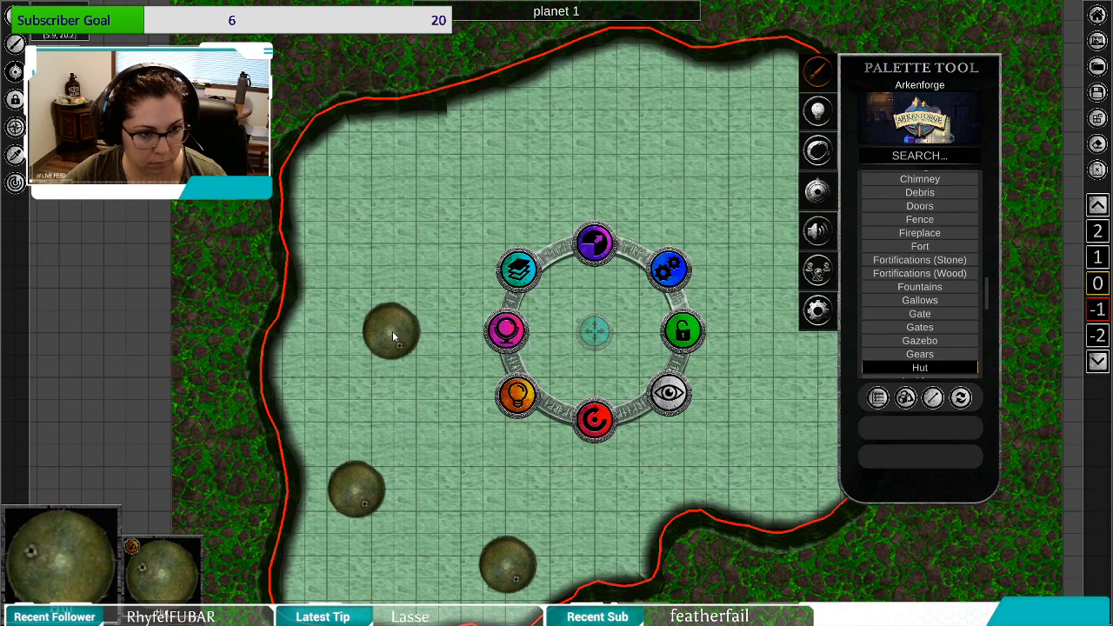
click(581, 491)
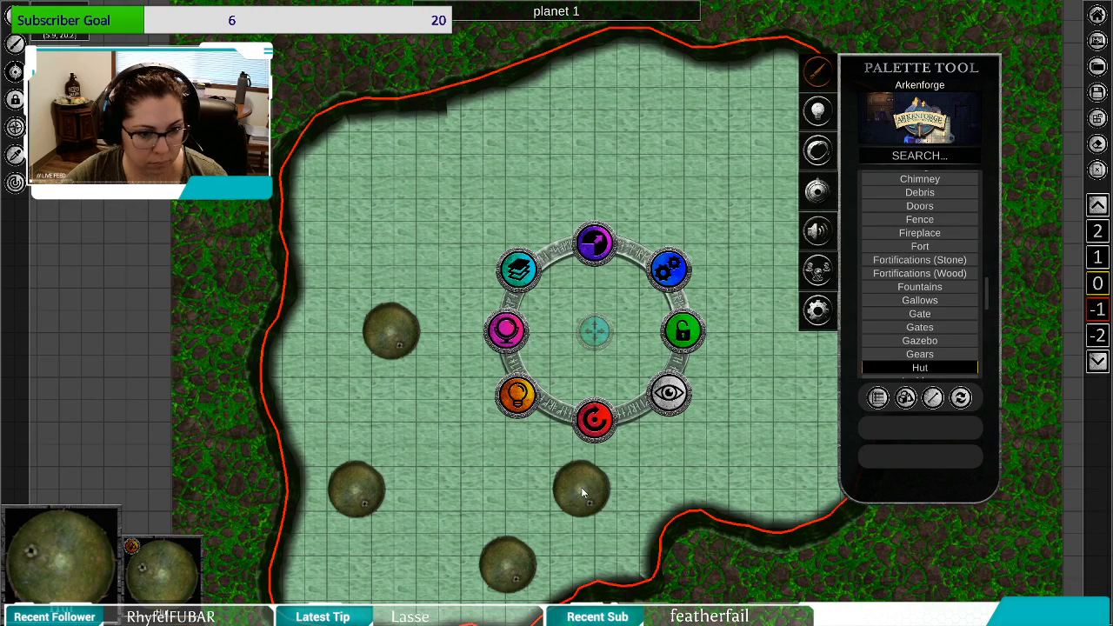
click(474, 145)
drag(432, 229, 284, 149)
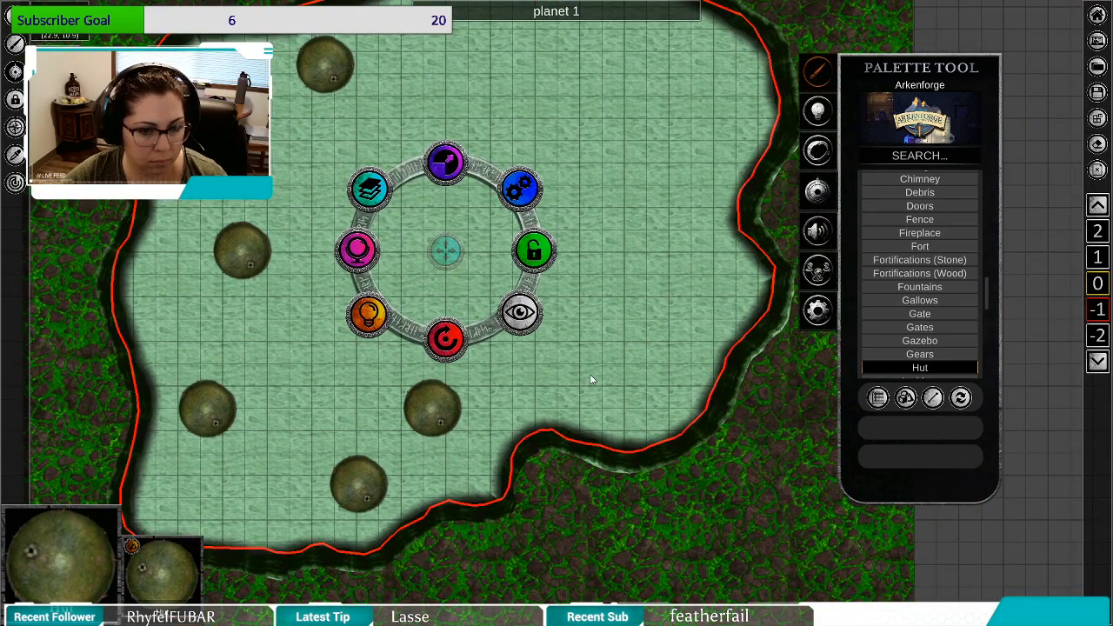
mouse_move(444, 257)
mouse_down()
mouse_move(523, 308)
mouse_move(444, 275)
mouse_move(445, 263)
mouse_up()
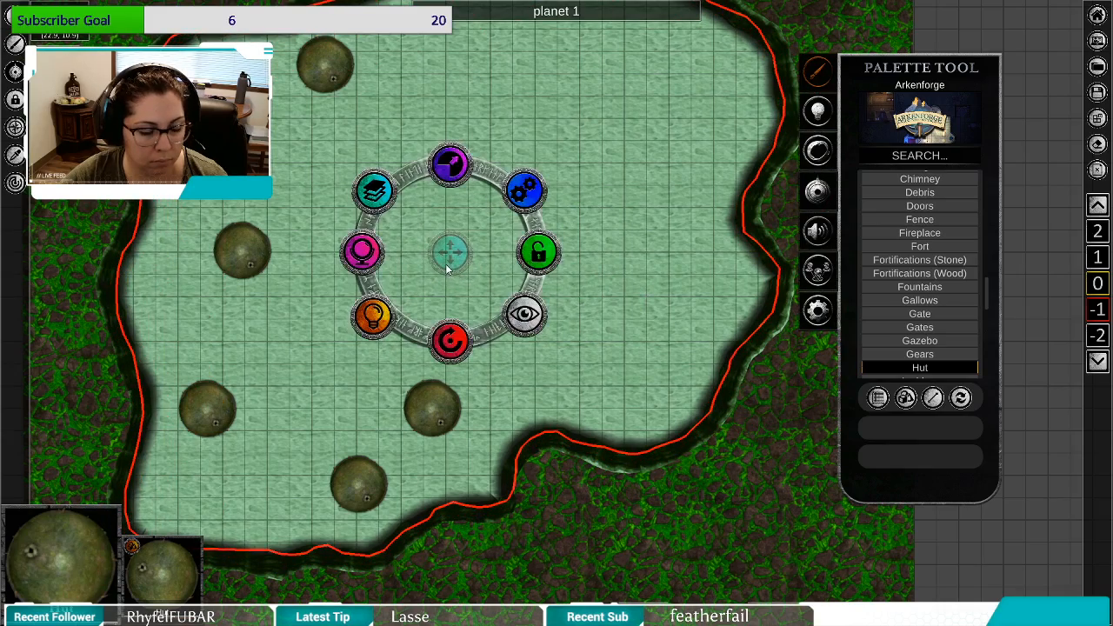
click(601, 337)
scroll(567, 362, down, 5)
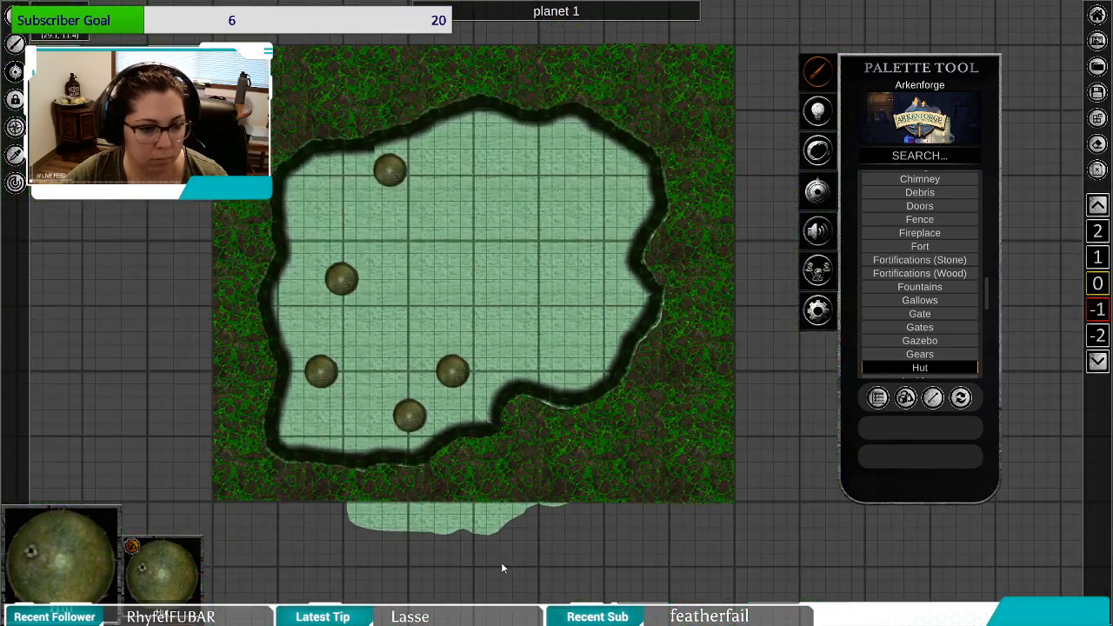
click(467, 521)
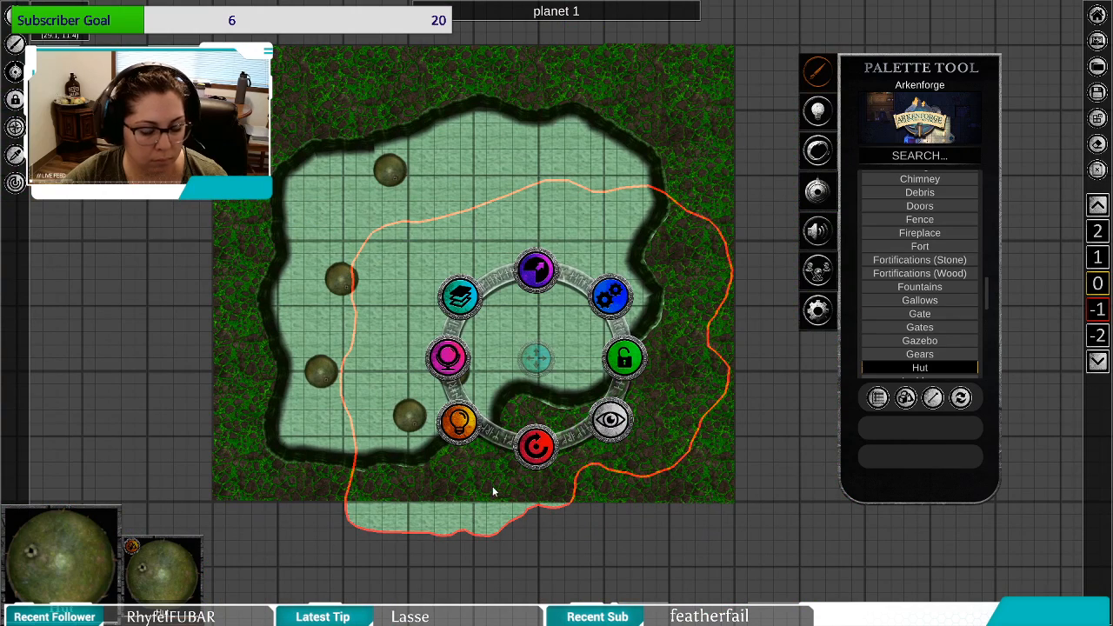
key(Delete)
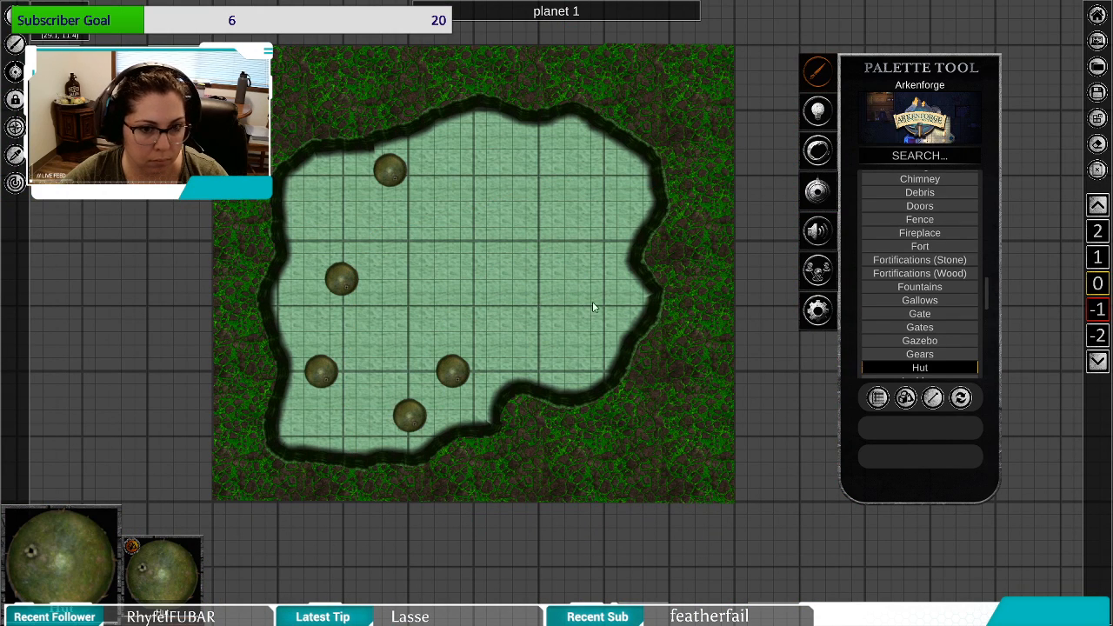
Delete the rightmost hut roof in the lower part of the map and select the sand floor.
click(450, 374)
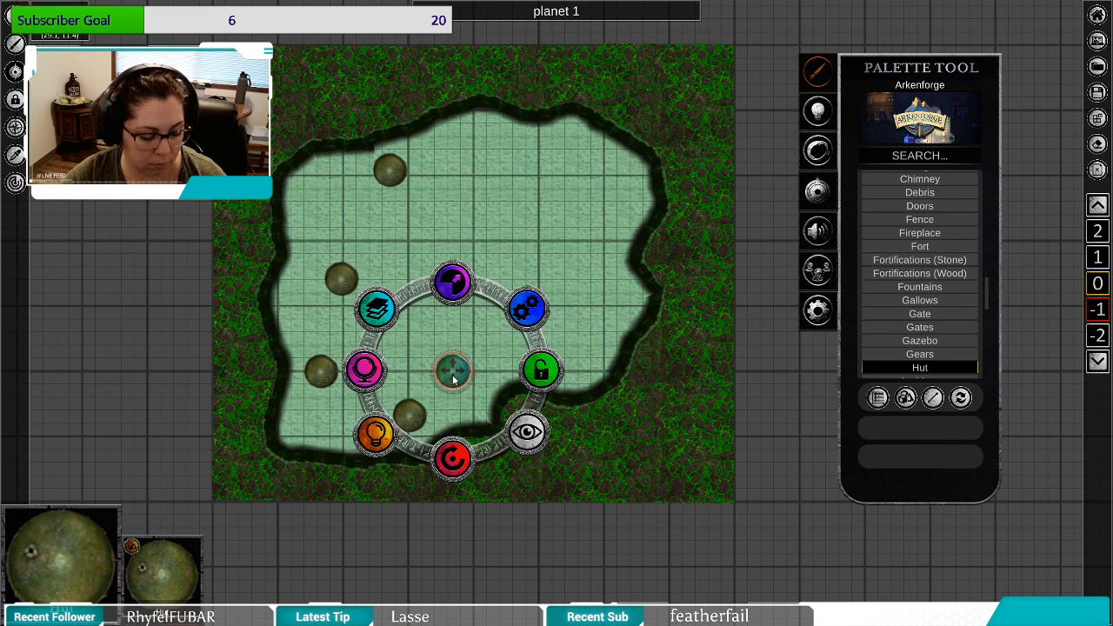
click(538, 244)
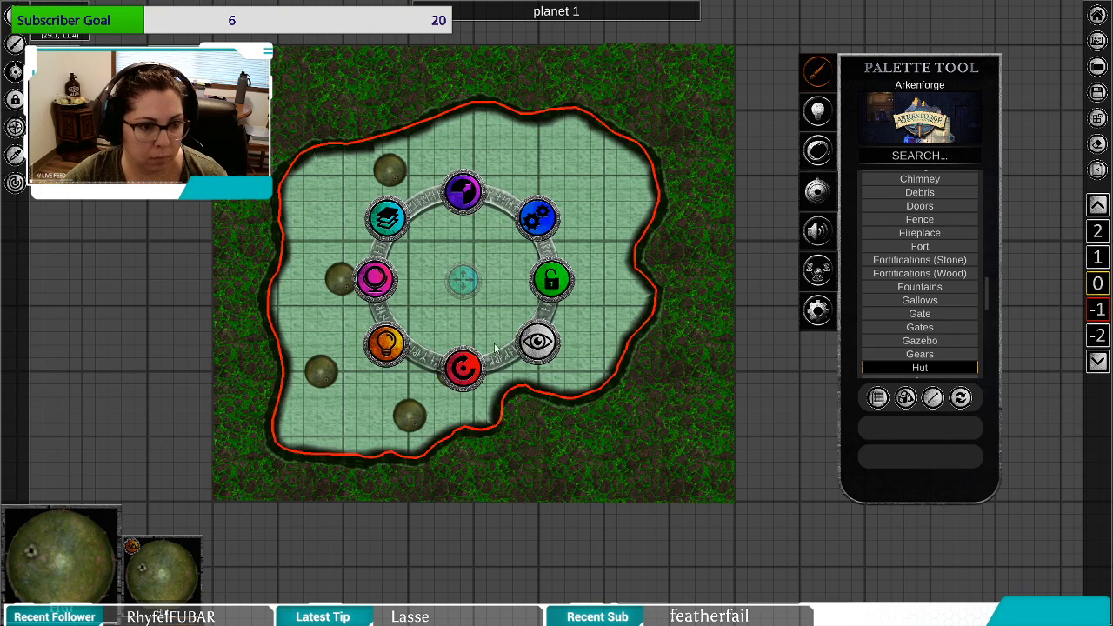
click(468, 424)
click(350, 404)
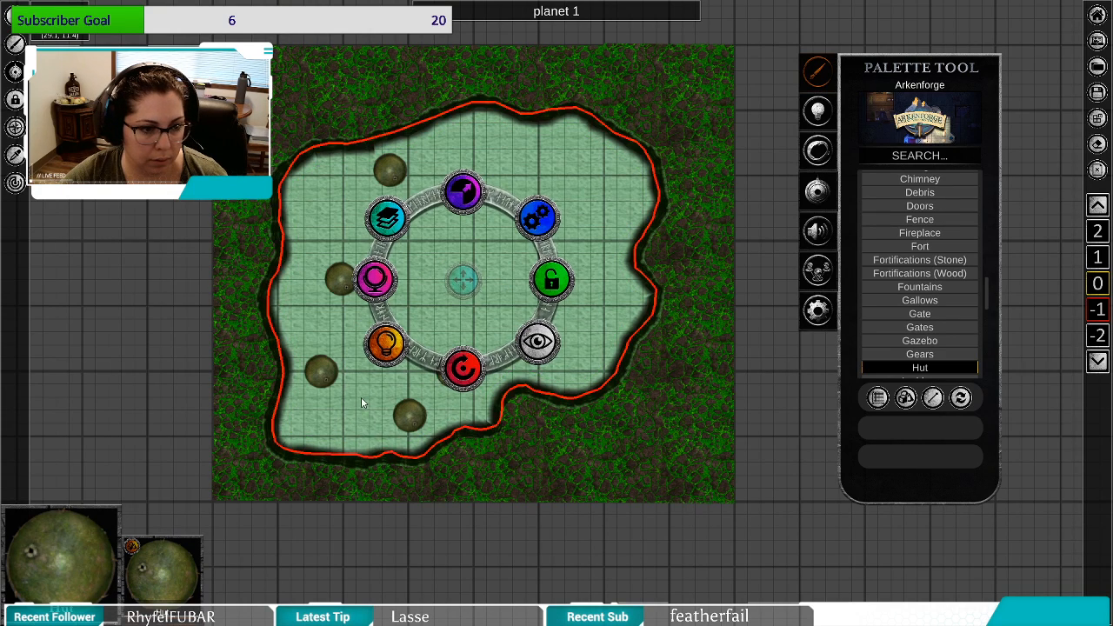
Select all five hut roofs and move them together off the map to the empty area beside it.
click(361, 396)
click(406, 412)
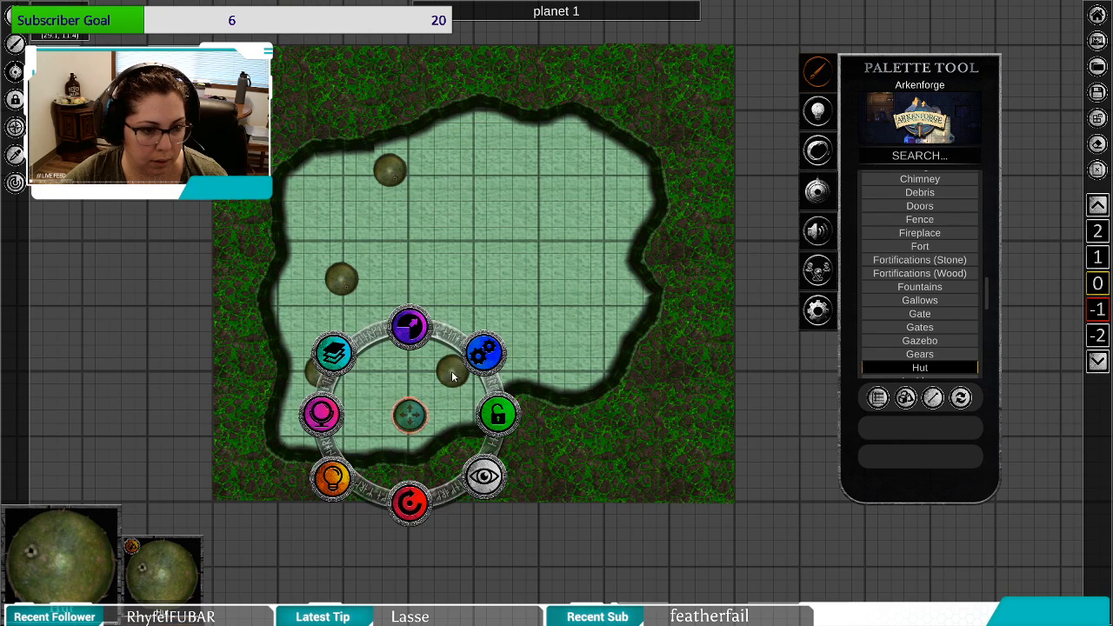
shift+click(451, 370)
shift+click(322, 372)
shift+click(341, 278)
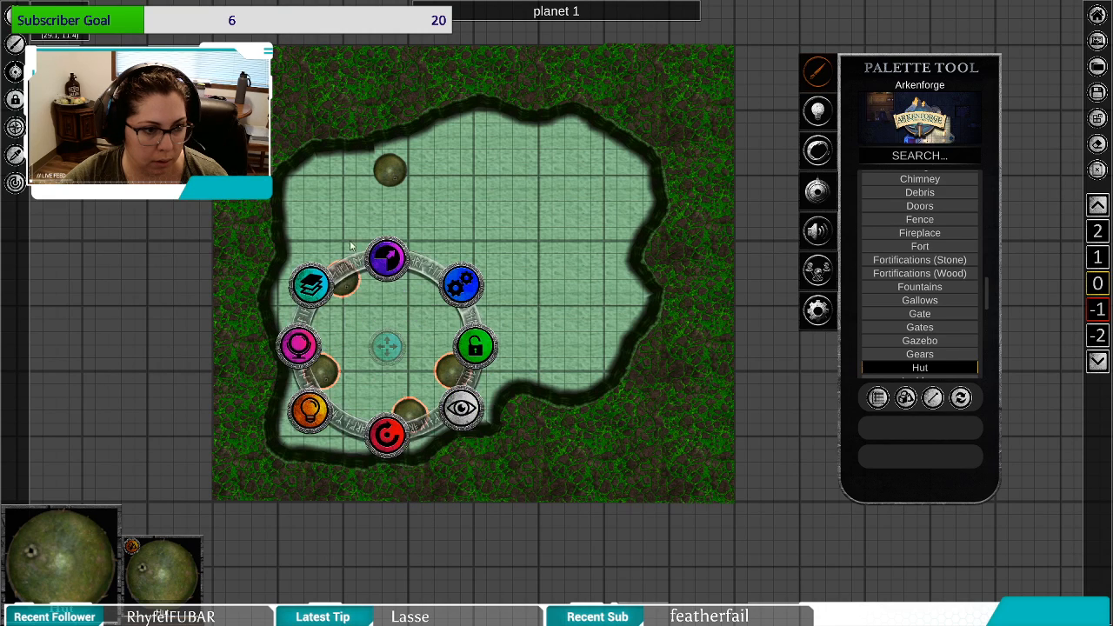
shift+click(388, 170)
drag(381, 315, 1009, 424)
Lock the cave terrain surrounding the sand floor.
click(422, 329)
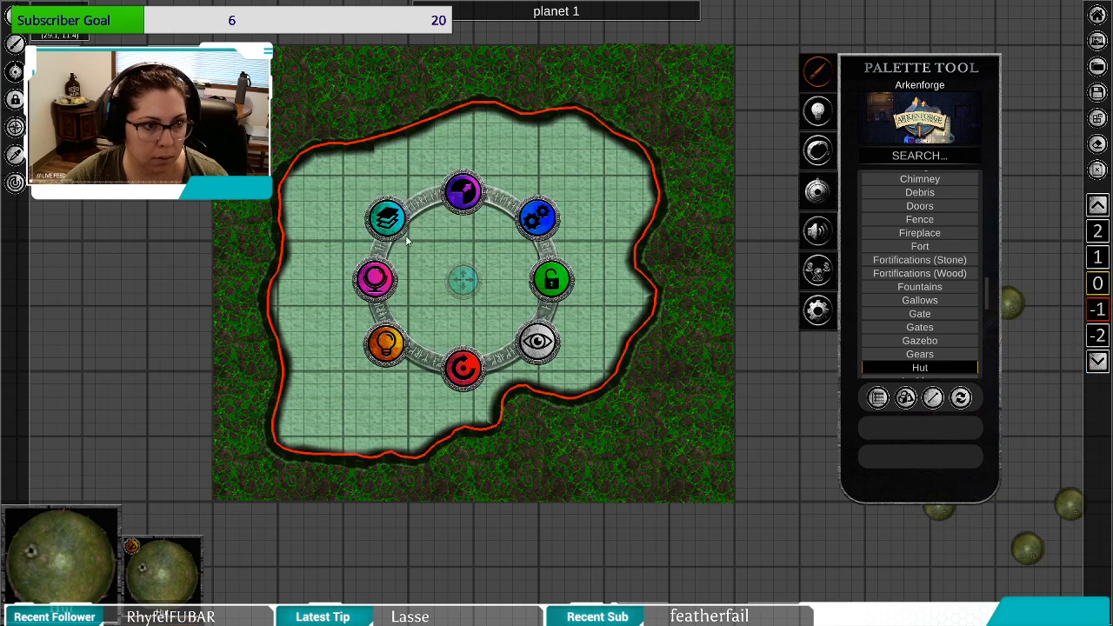
click(283, 174)
click(263, 165)
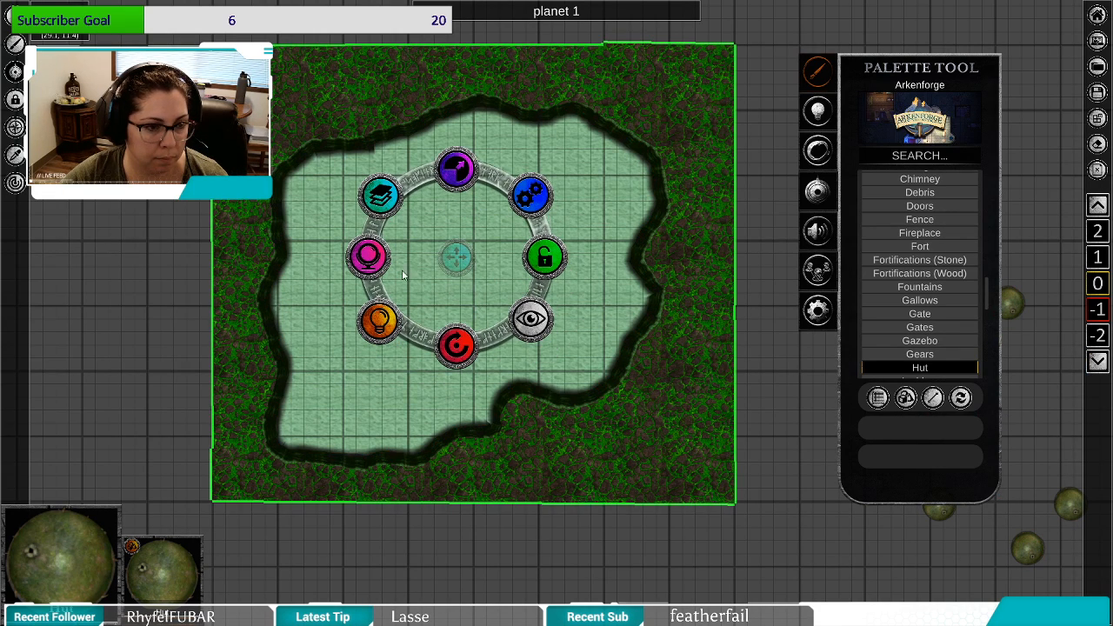
click(532, 196)
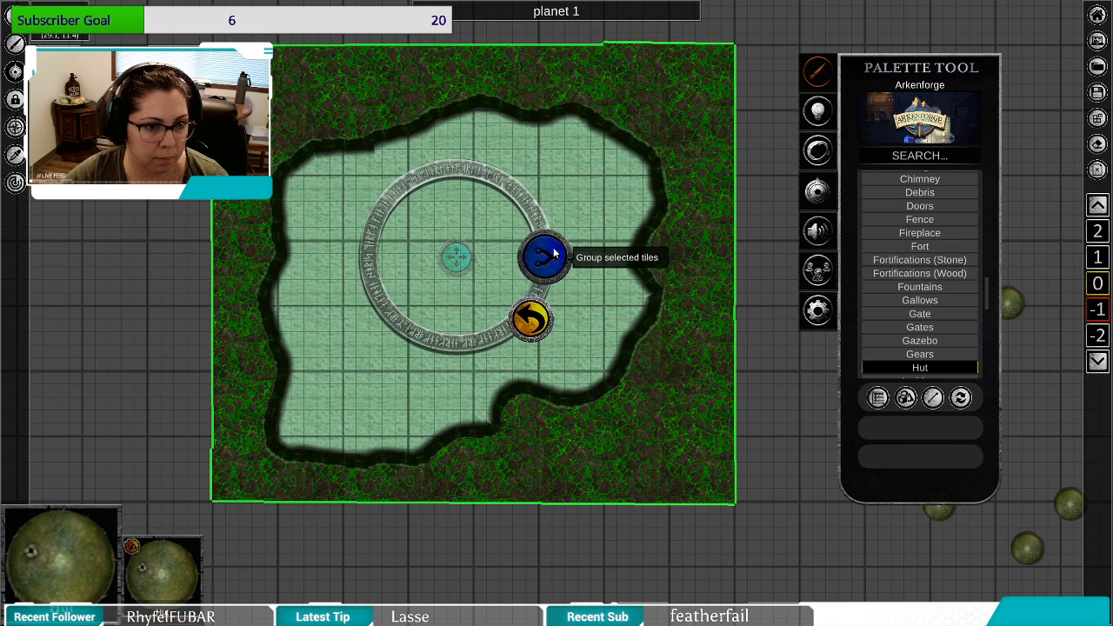
click(534, 322)
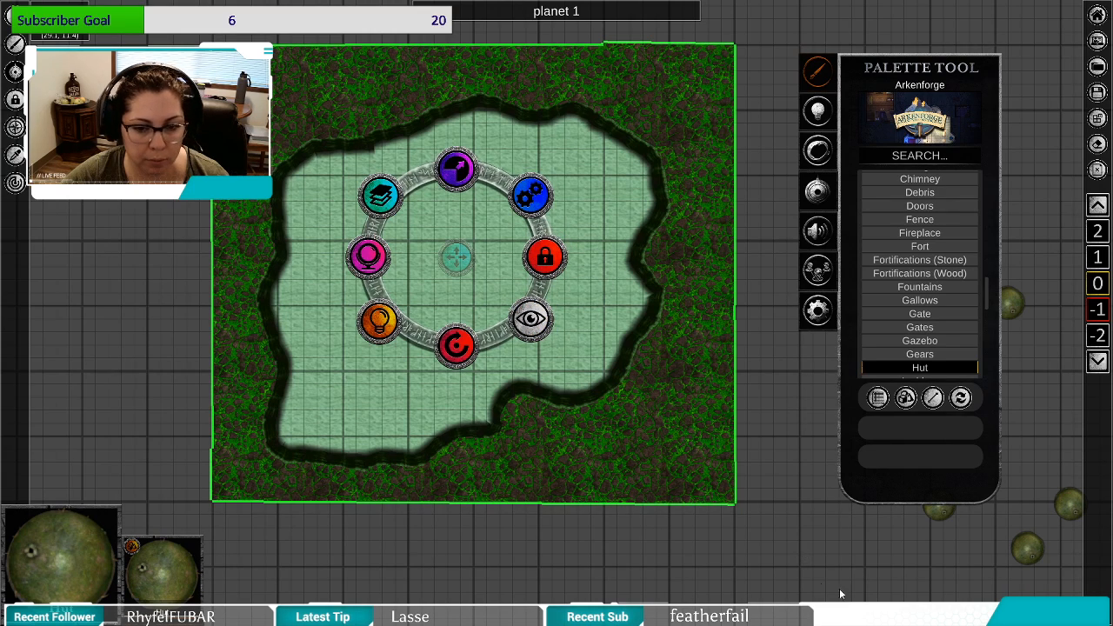
Select the five hut roofs beside the map and move them as a set back onto the sand floor's left half.
drag(840, 594, 522, 392)
drag(597, 90, 781, 525)
drag(667, 324, 77, 201)
drag(272, 308, 624, 371)
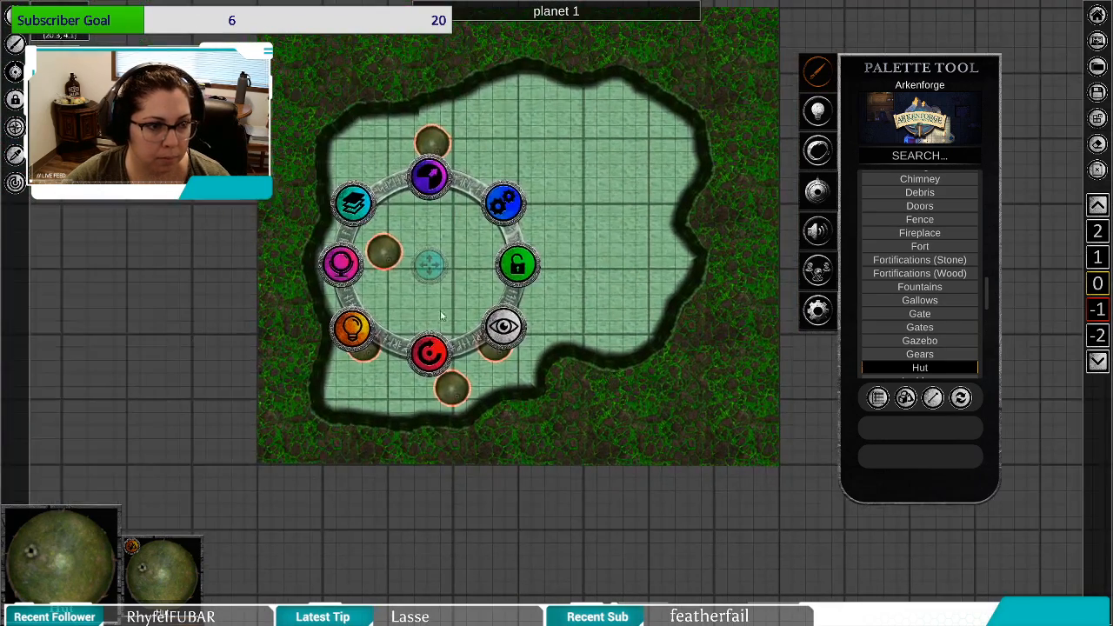
drag(434, 261, 427, 267)
click(563, 202)
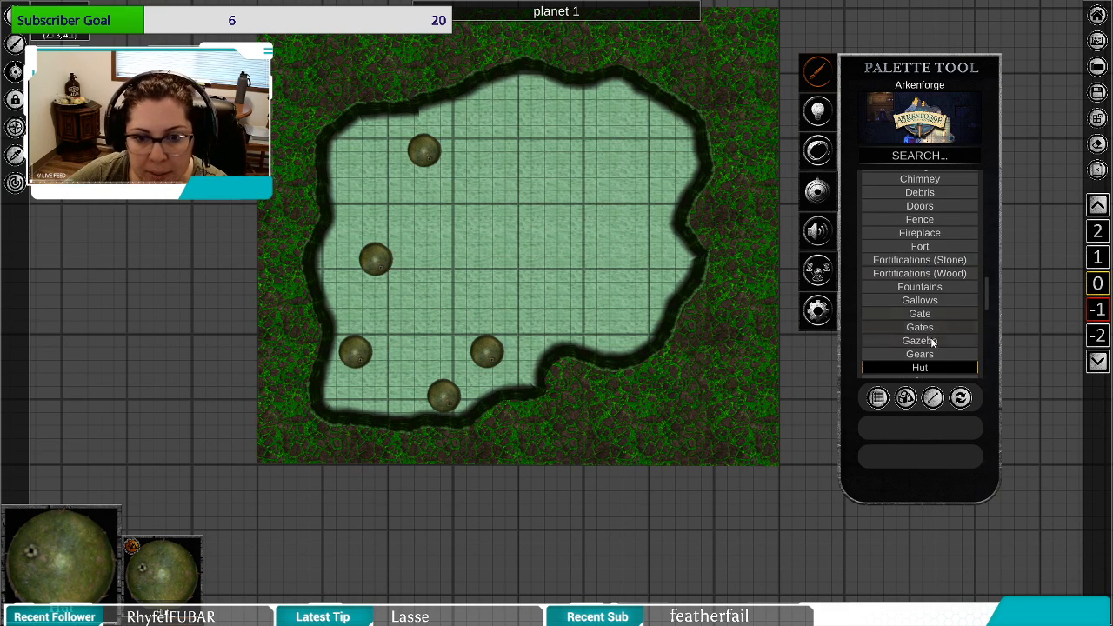
Choose the mossy green stone tile from the Rock terrain textures and set it to polygon drawing.
scroll(932, 342, up, 4)
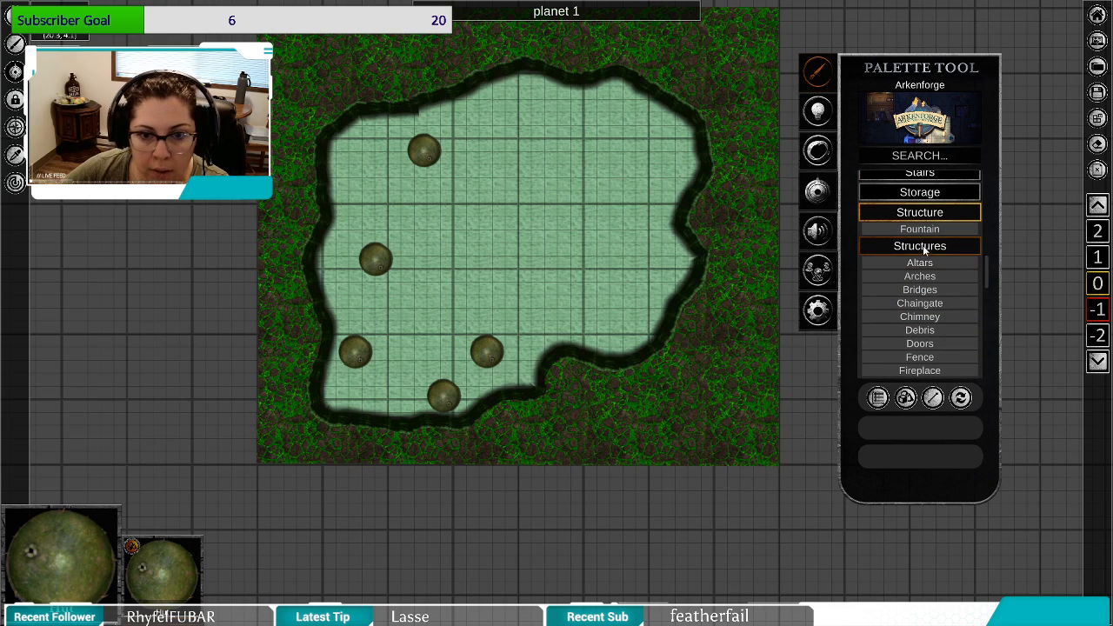
click(923, 246)
click(935, 234)
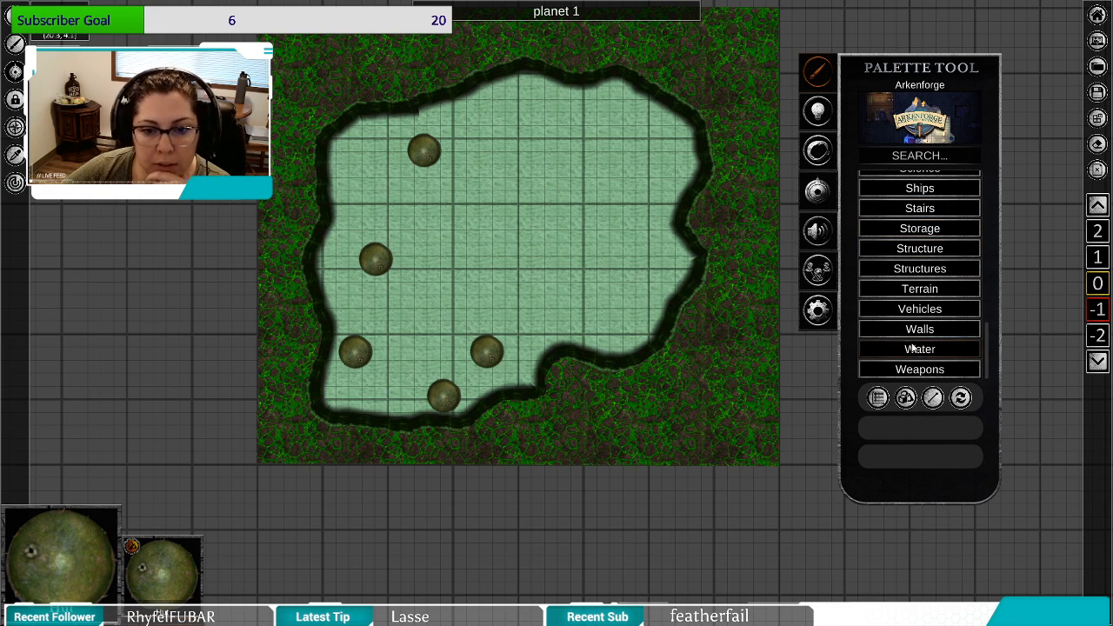
click(924, 288)
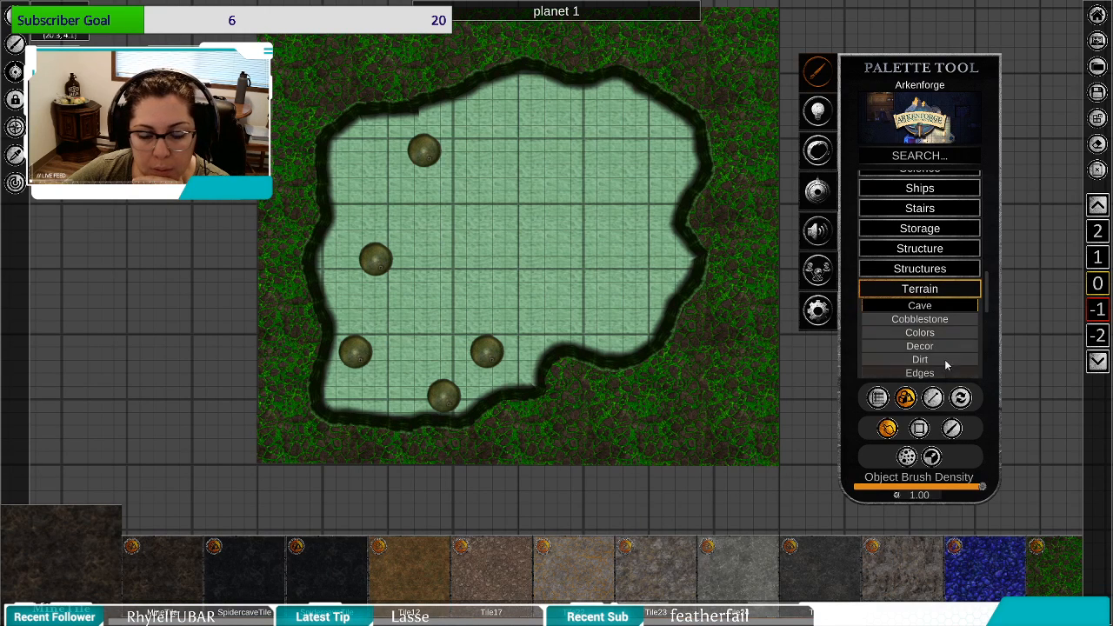
scroll(933, 344, down, 3)
scroll(933, 348, down, 5)
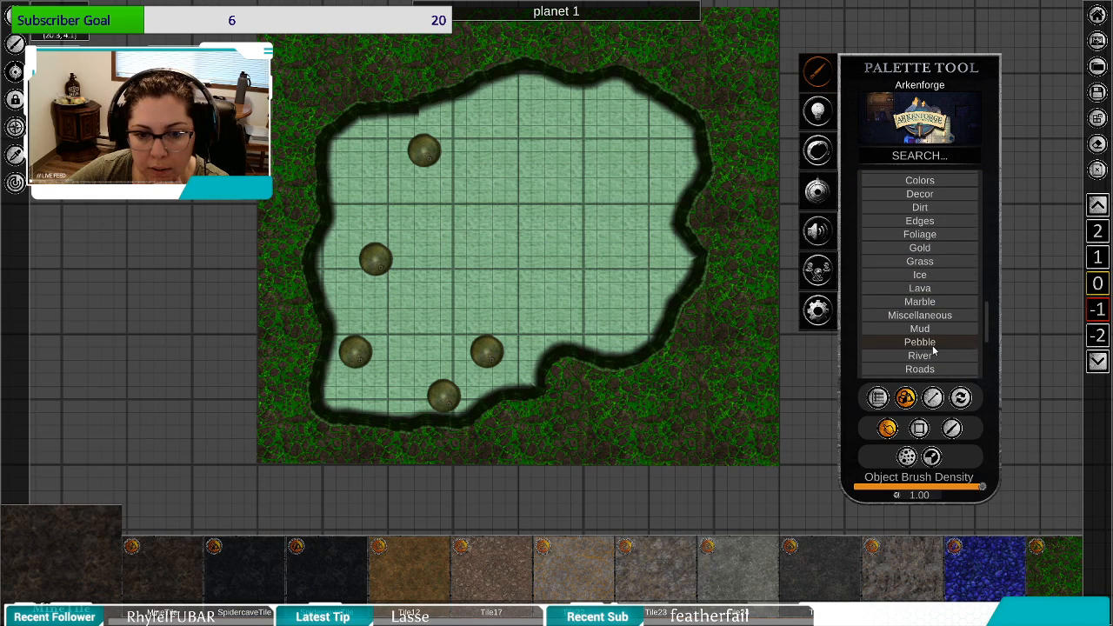
scroll(933, 350, down, 1)
click(915, 368)
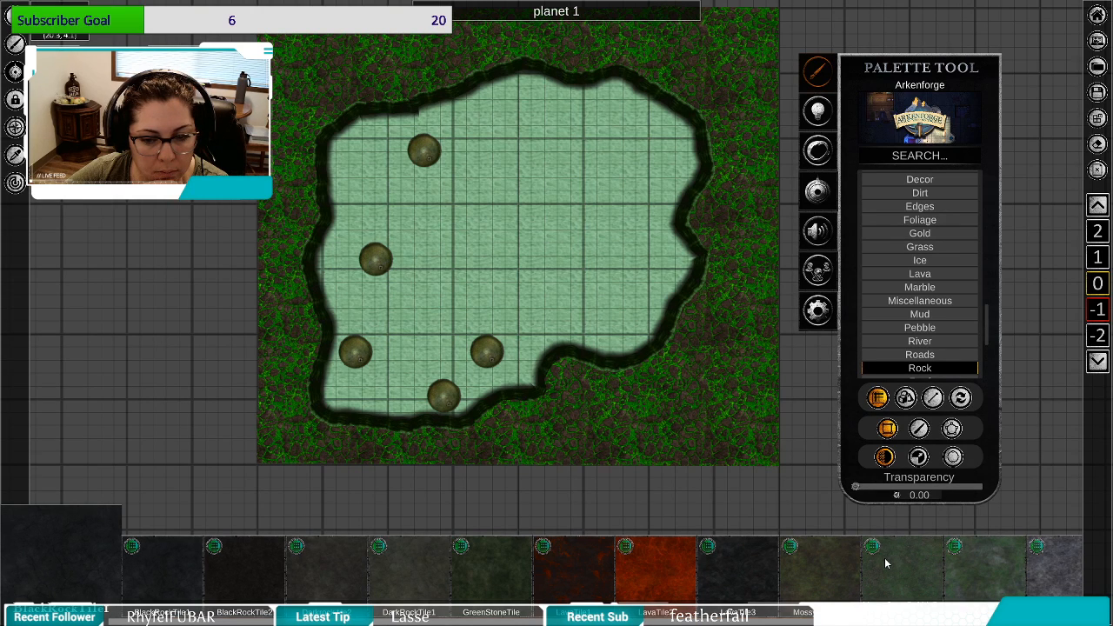
click(964, 573)
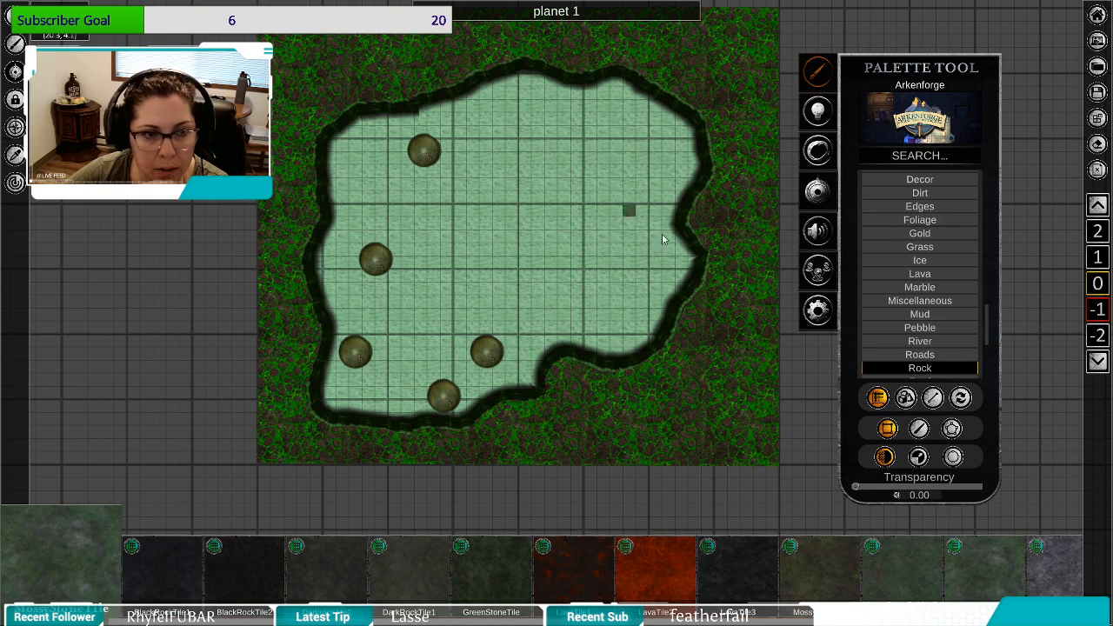
click(952, 428)
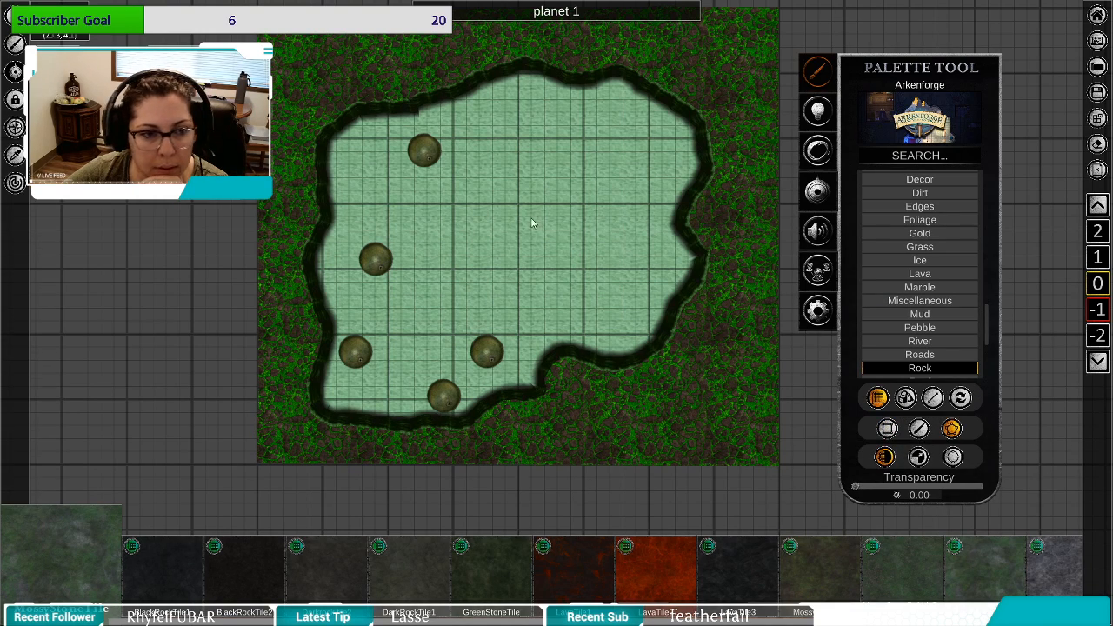
Draw a 4 x 4 mossy stone square on the empty grid beside the map.
drag(531, 224, 609, 343)
drag(458, 266, 145, 240)
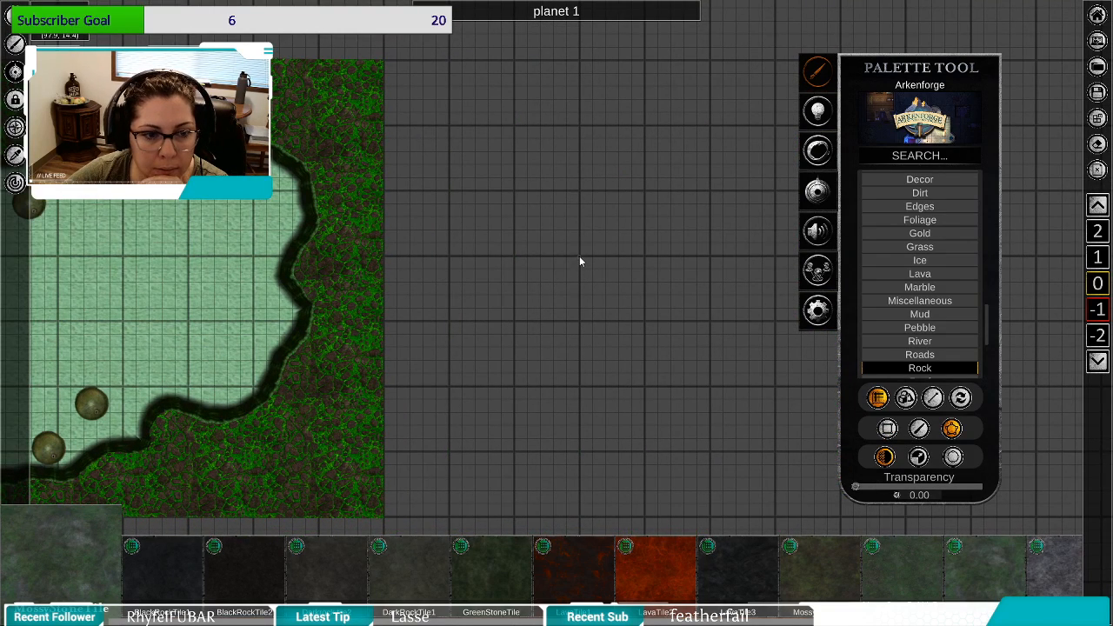
drag(579, 255, 579, 319)
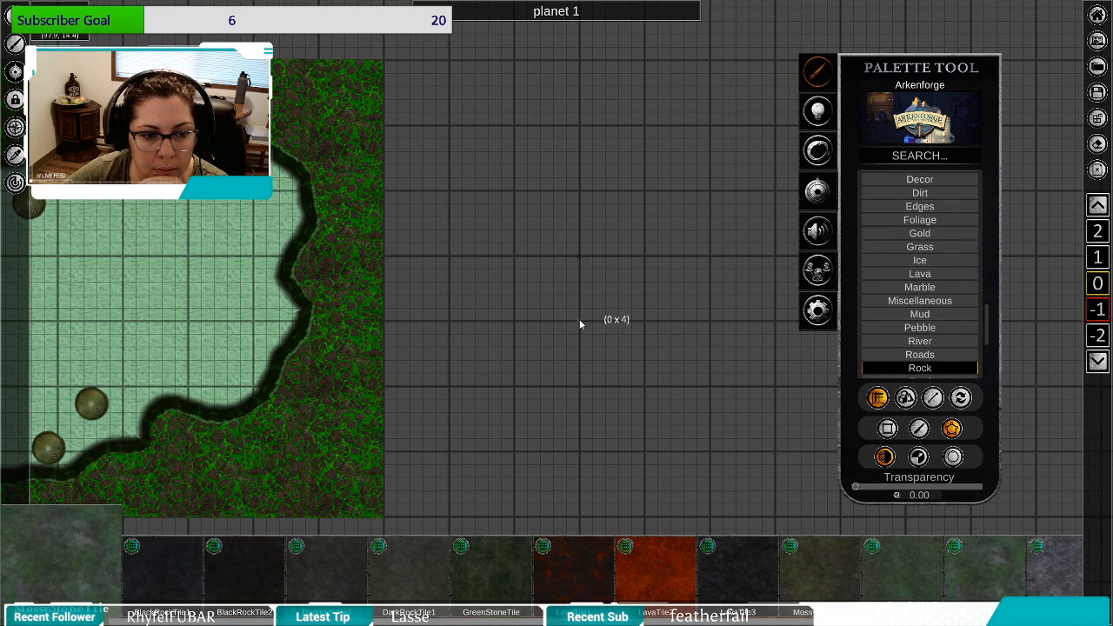
click(580, 319)
click(643, 319)
click(645, 255)
right_click(628, 281)
Select the mossy stone square and open its layer ordering options.
scroll(628, 282, up, 5)
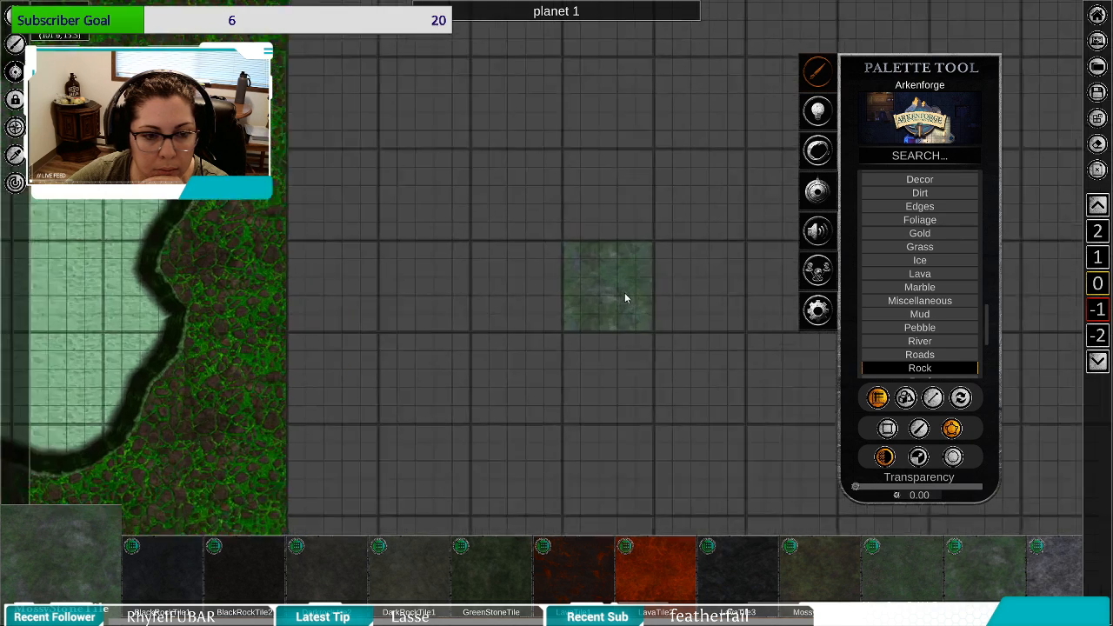
drag(662, 297, 706, 329)
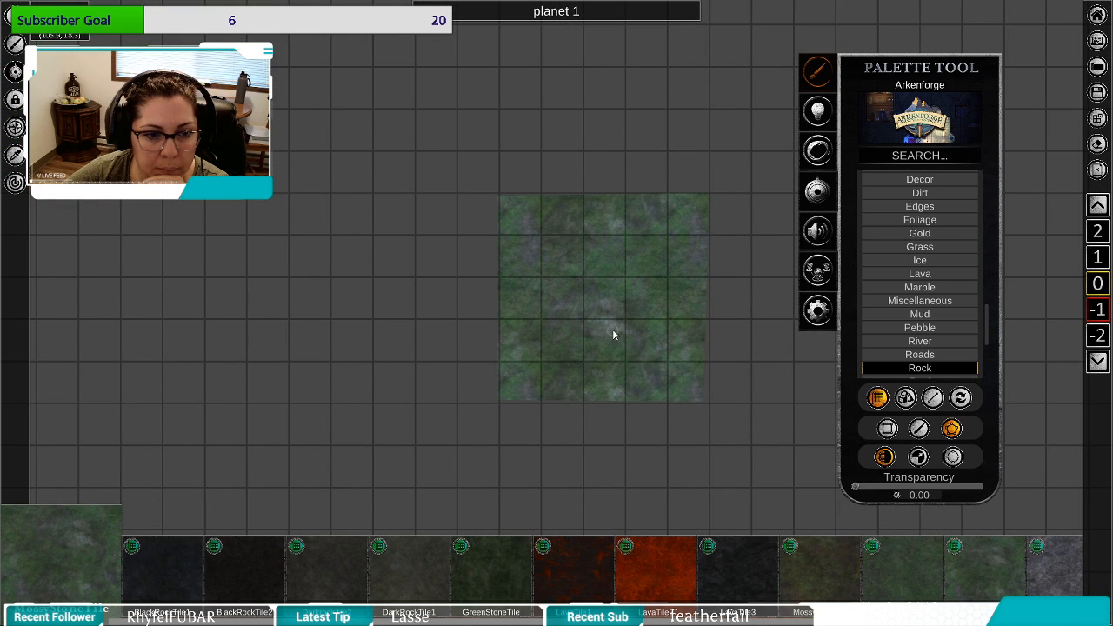
right_click(613, 328)
click(609, 323)
drag(630, 313, 612, 278)
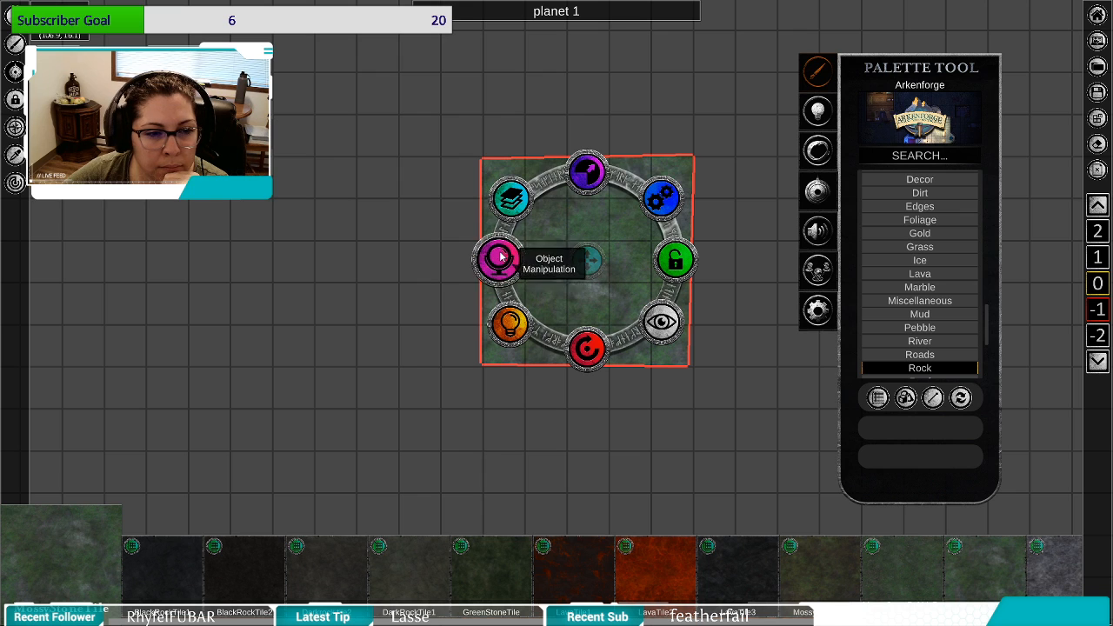
click(516, 200)
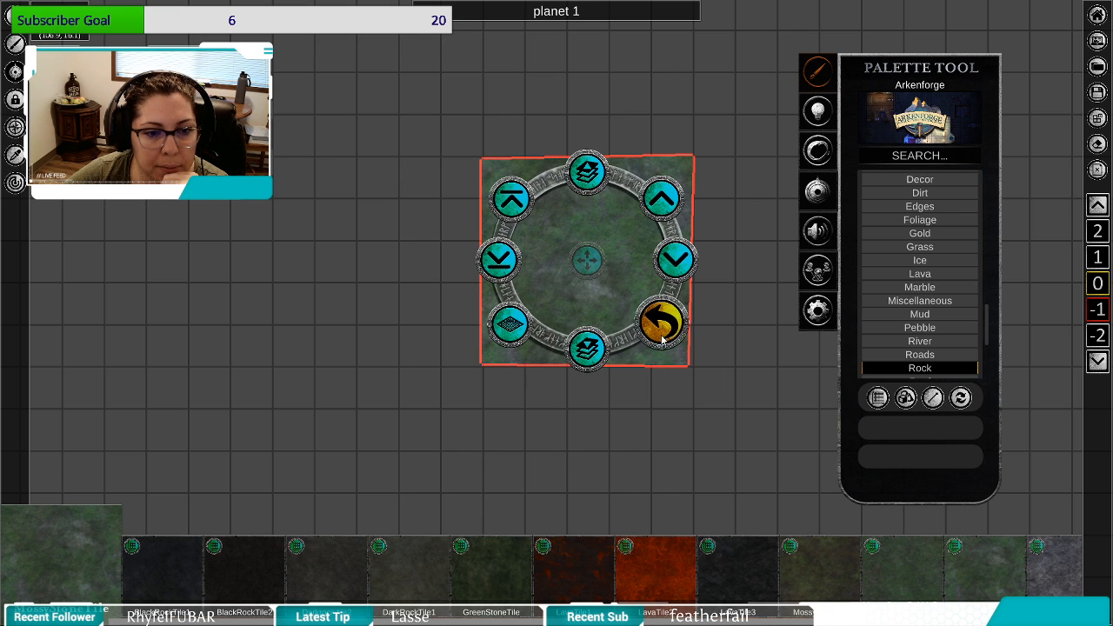
Join the Forest and Wilderness palette with the Arkenforge palette.
scroll(904, 256, up, 3)
scroll(905, 261, up, 1)
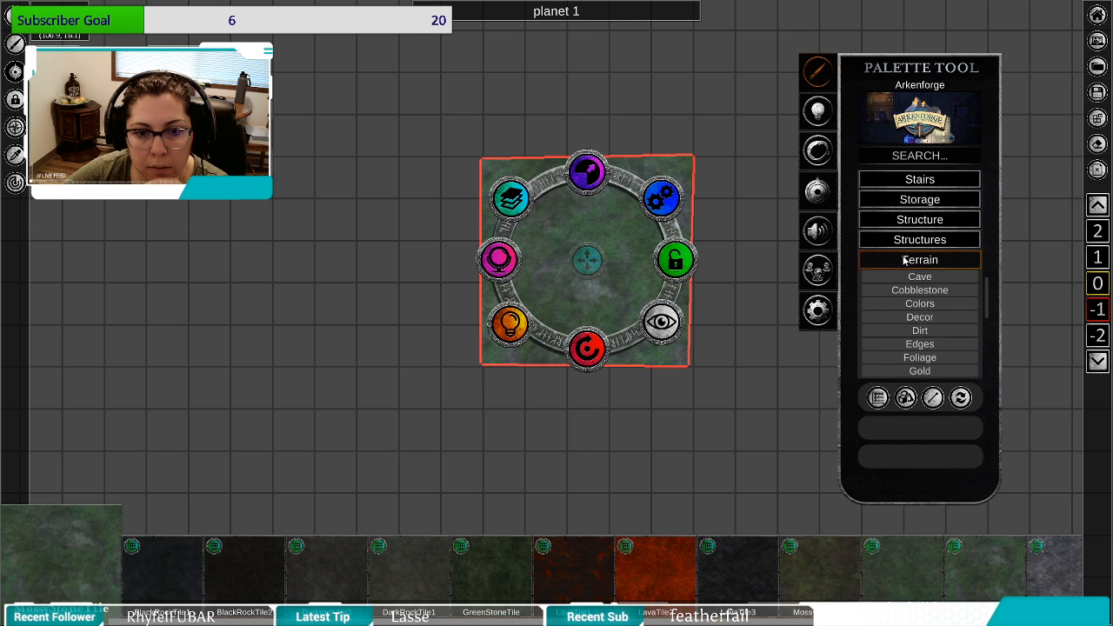
click(909, 259)
scroll(922, 265, up, 3)
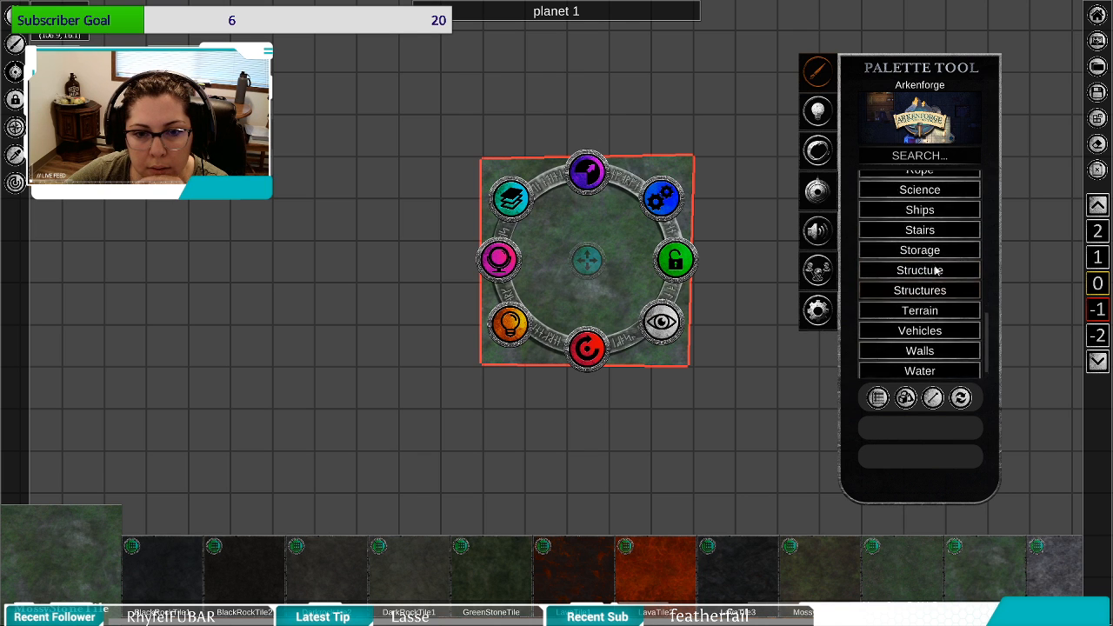
click(920, 117)
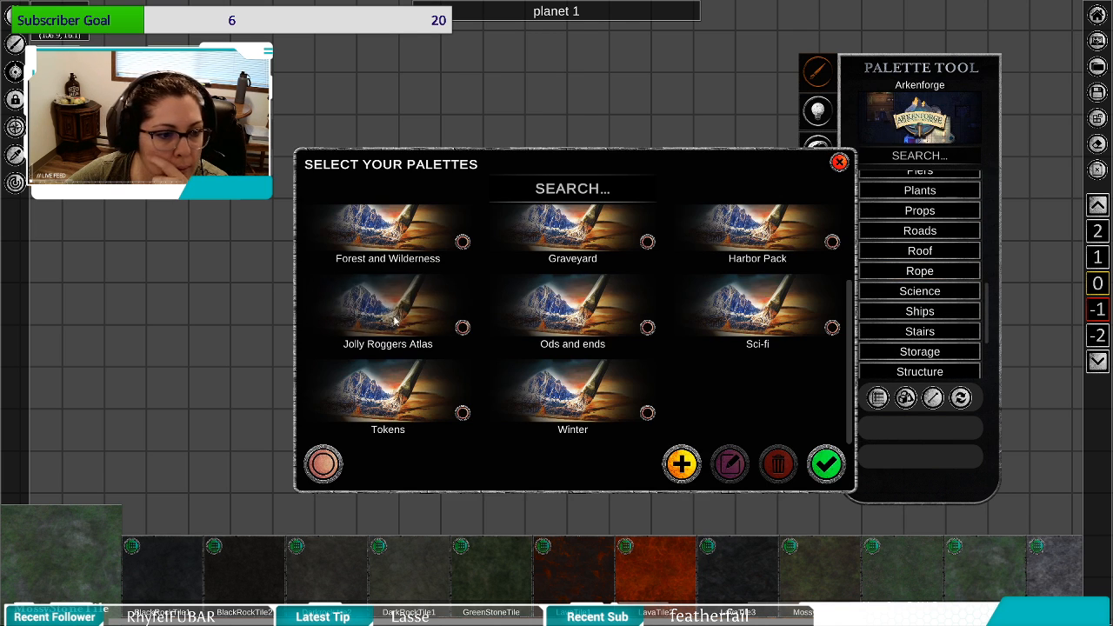
scroll(405, 274, up, 1)
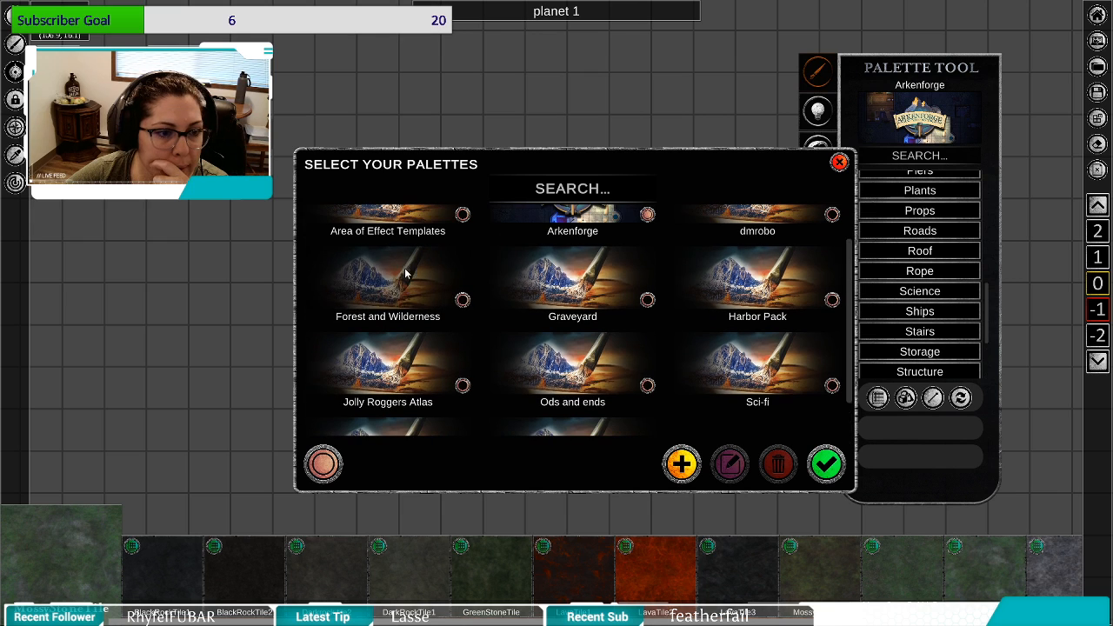
click(826, 463)
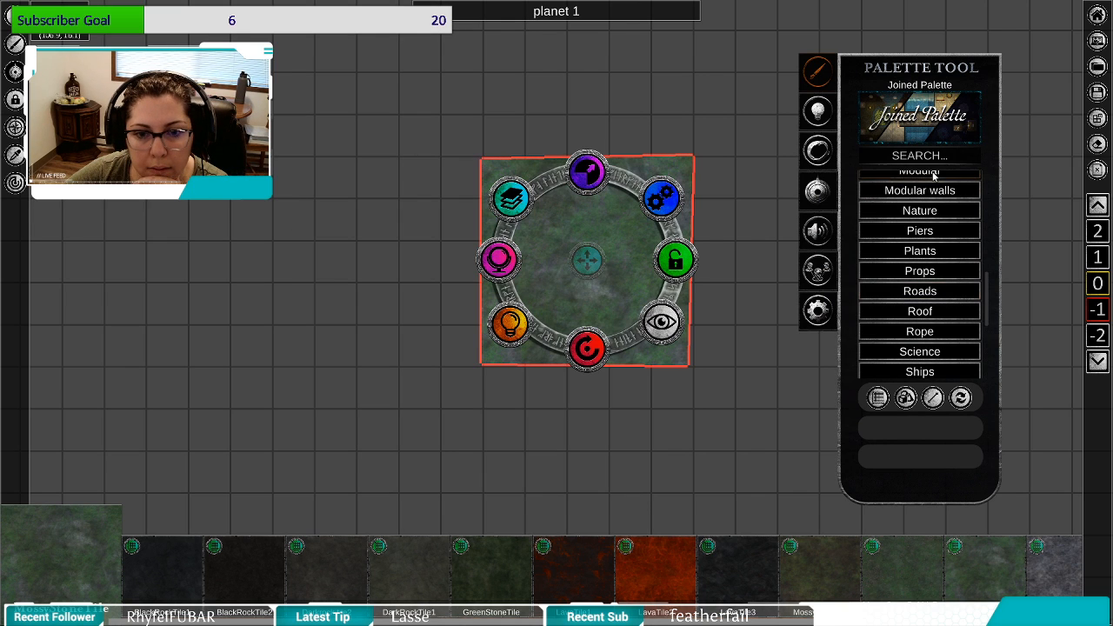
Place one round stone Throne Stand from the Altars structures on the upper part of the mossy stone square.
scroll(935, 315, up, 1)
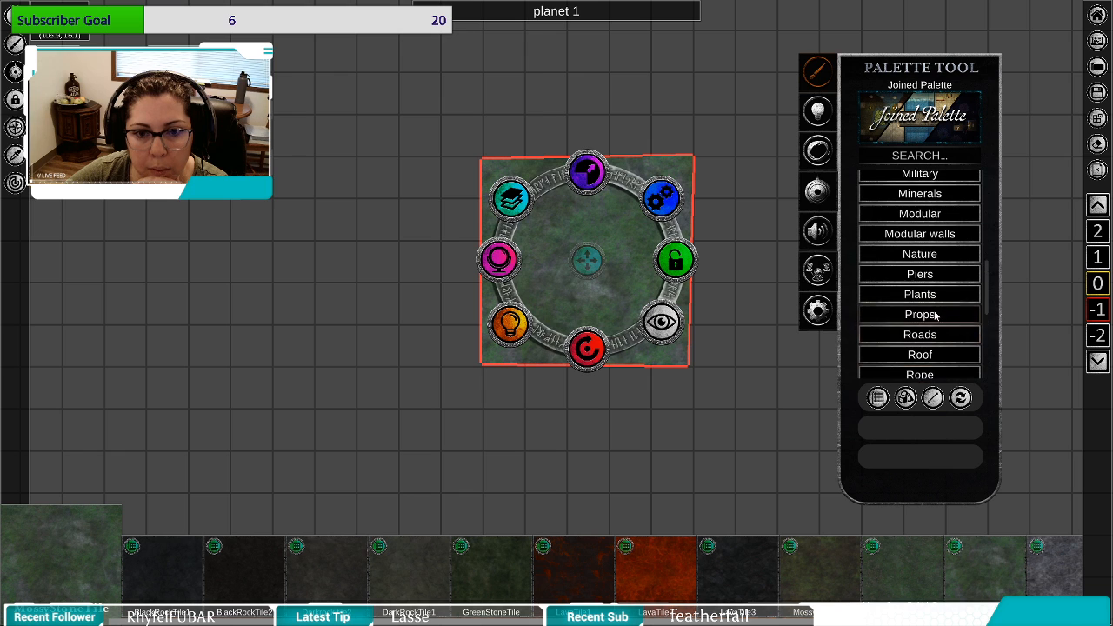
scroll(935, 315, up, 5)
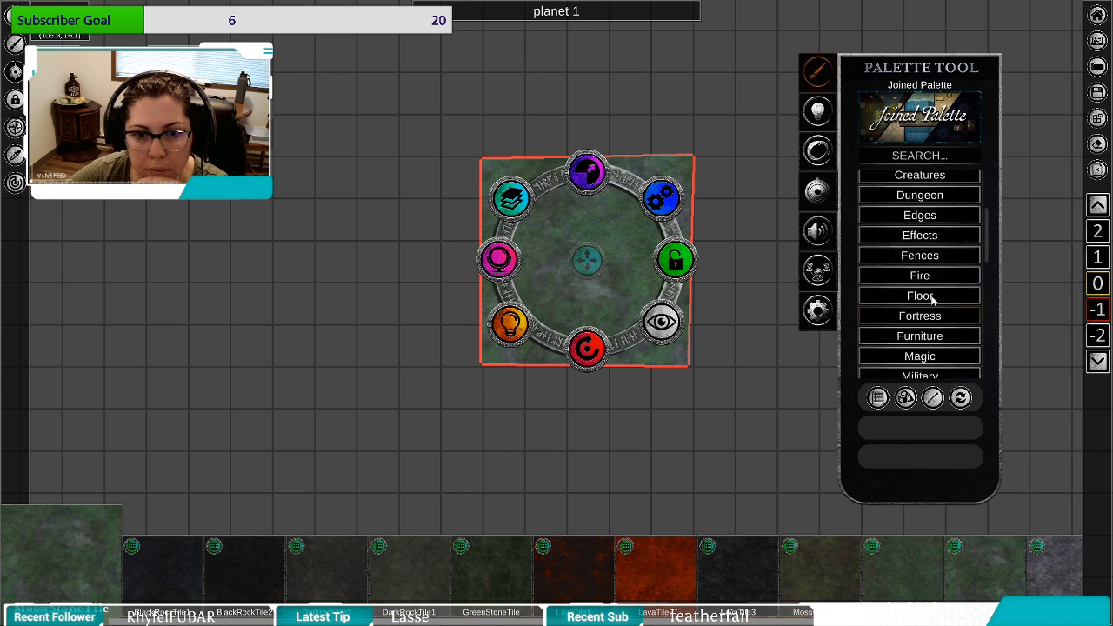
scroll(933, 298, up, 6)
scroll(924, 273, down, 1)
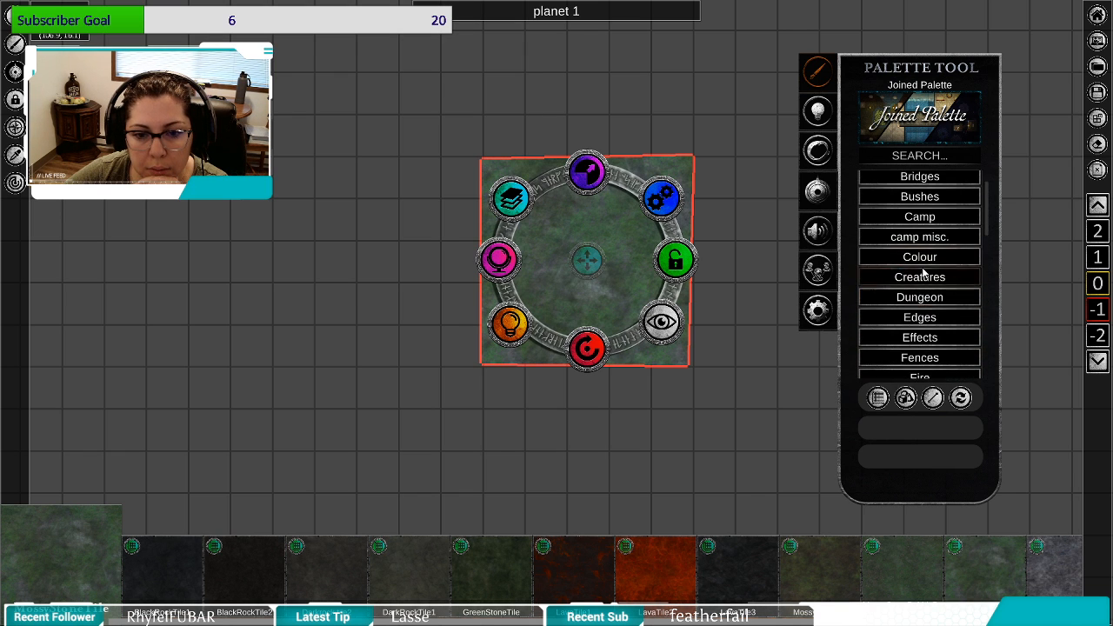
scroll(925, 274, down, 7)
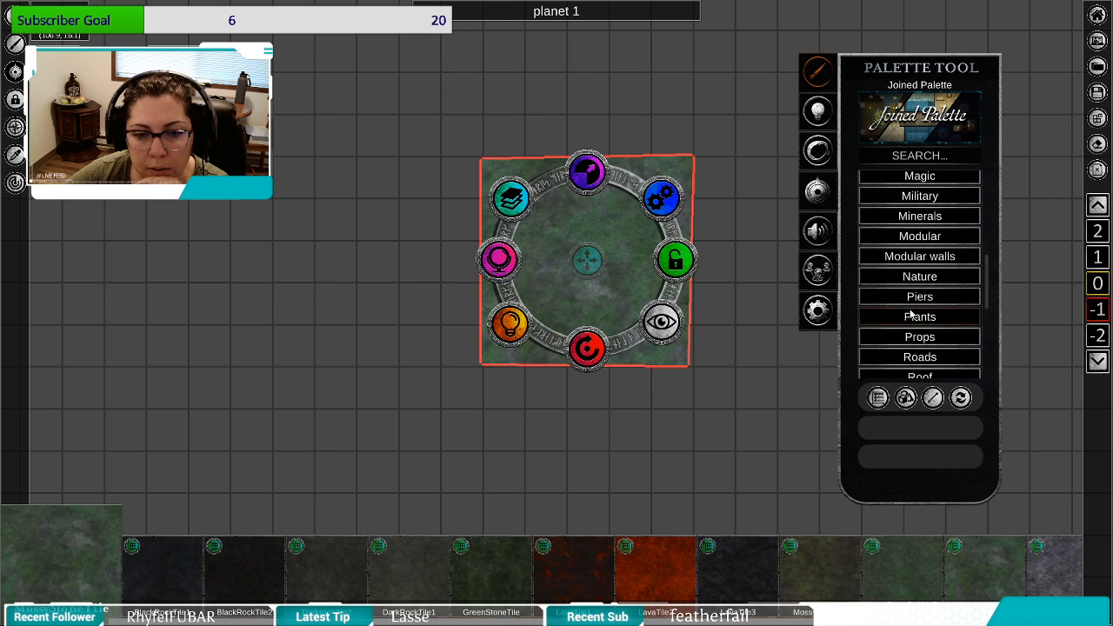
scroll(910, 315, down, 5)
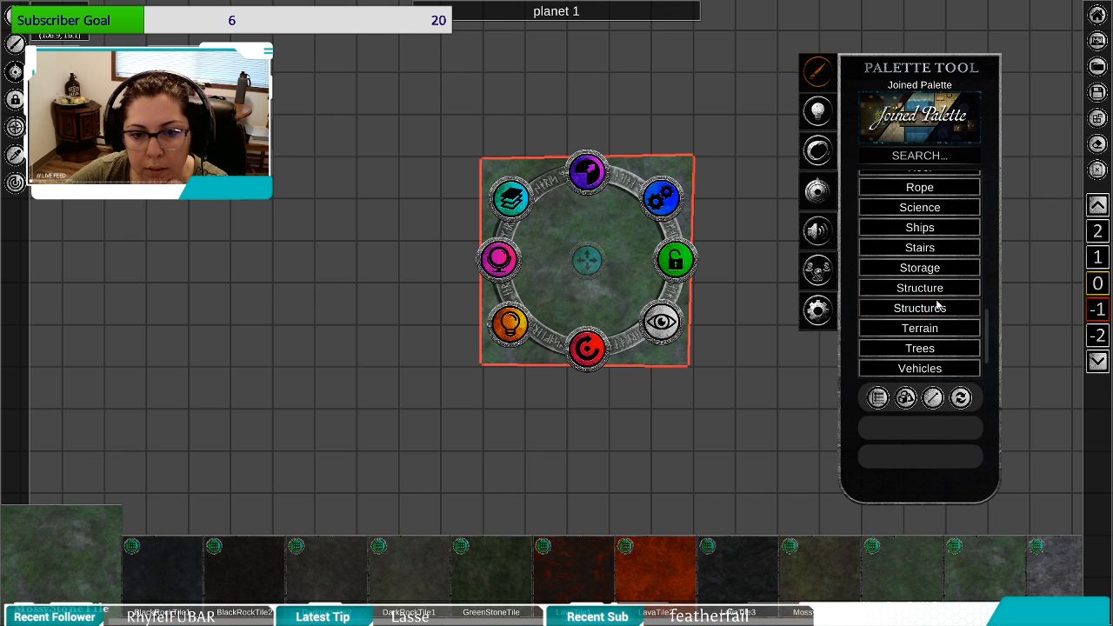
click(936, 304)
scroll(926, 310, down, 5)
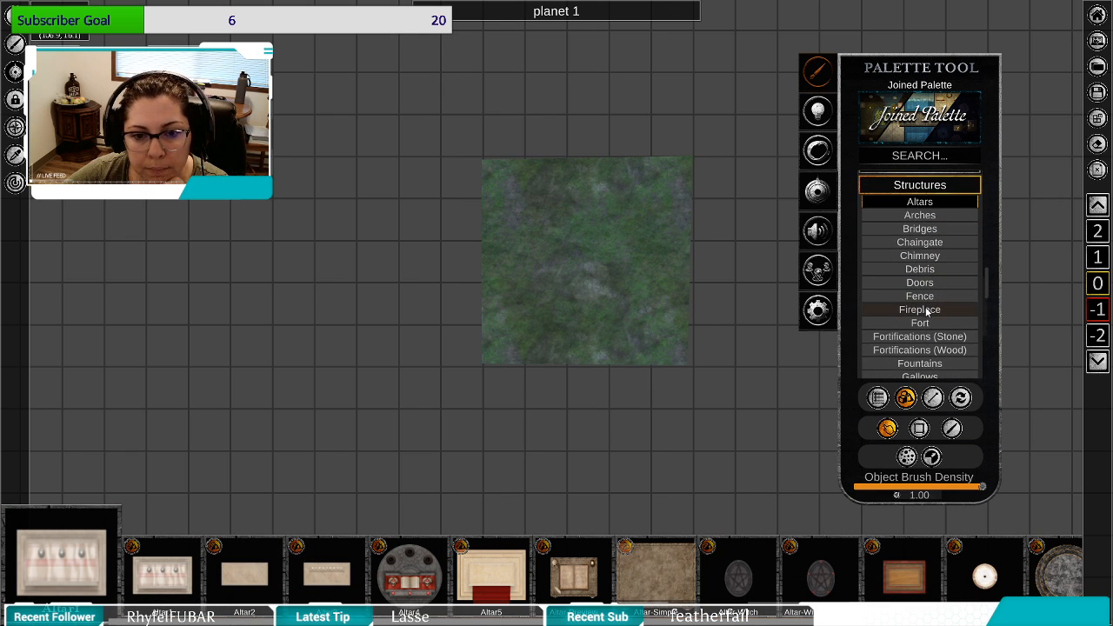
scroll(929, 307, down, 1)
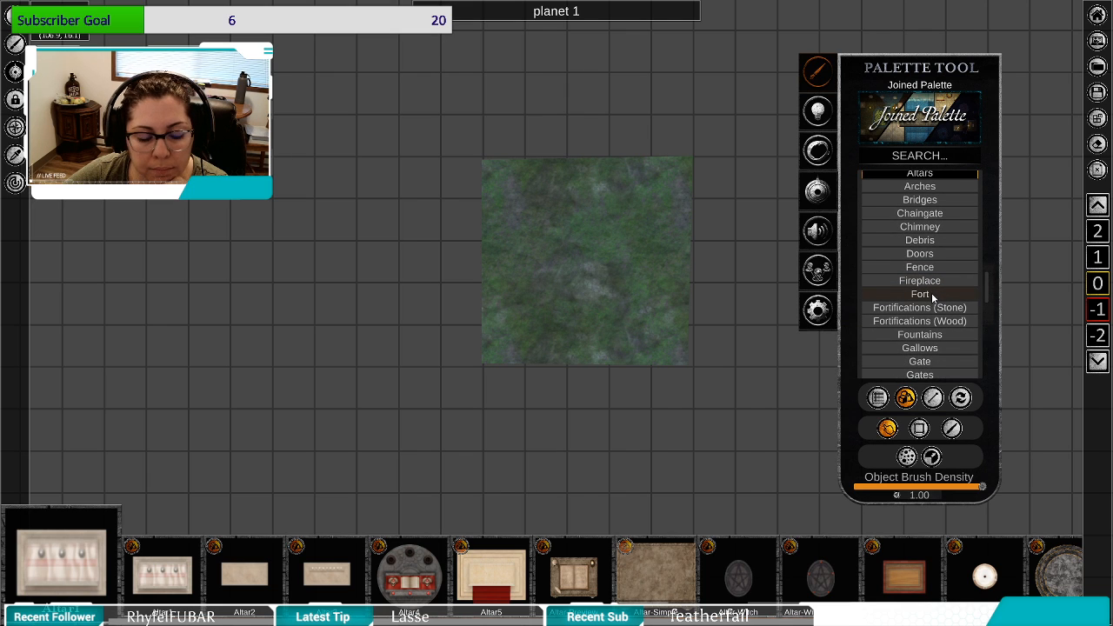
click(1059, 574)
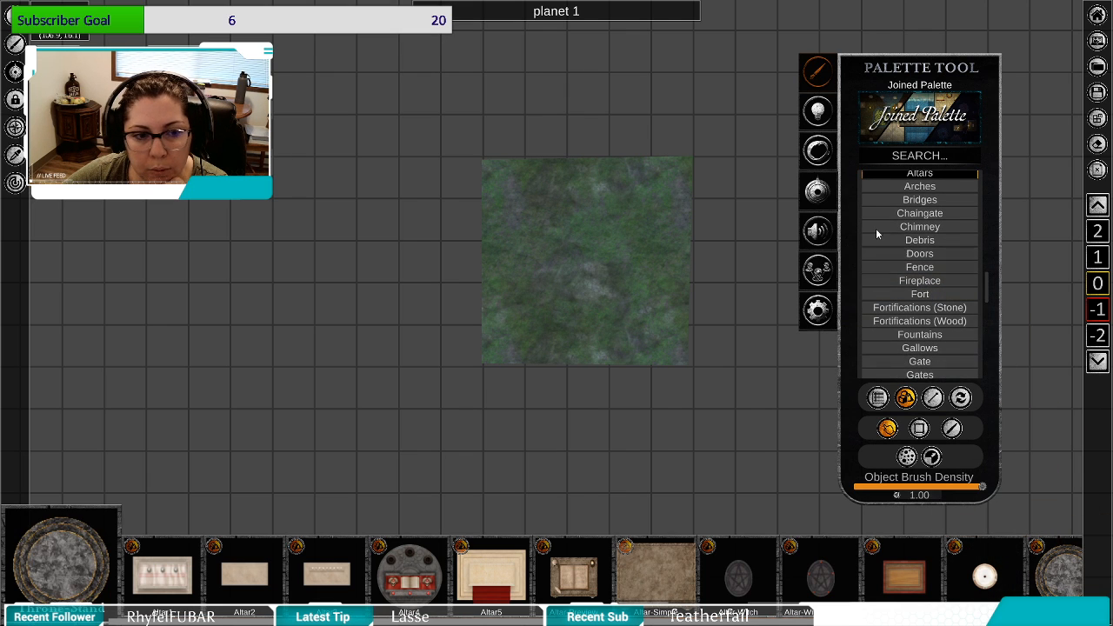
click(585, 224)
right_click(595, 251)
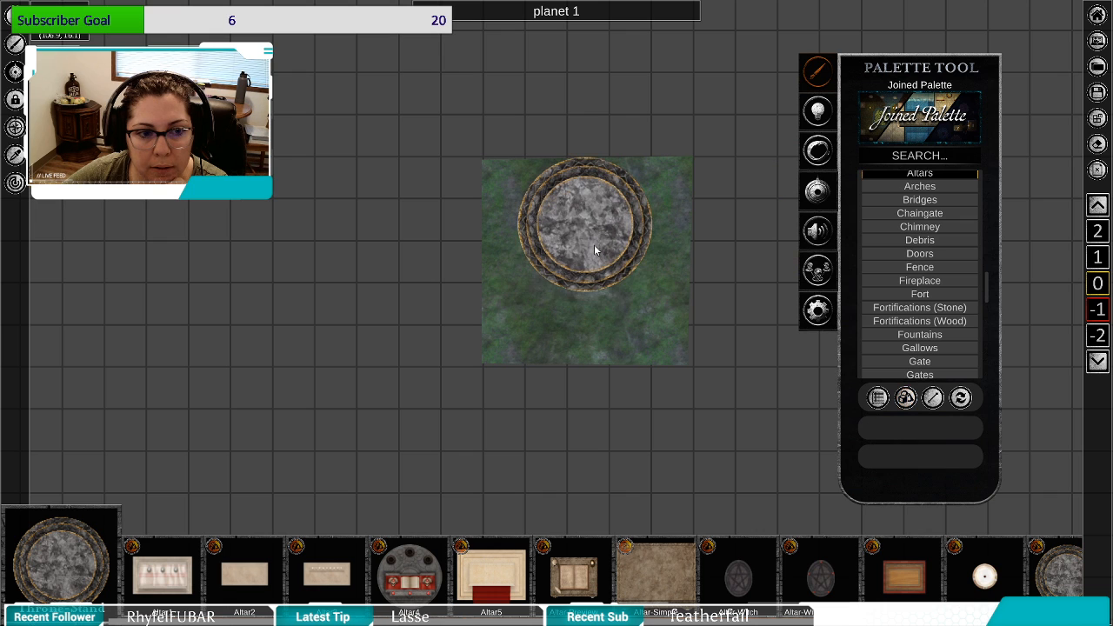
Shrink the round Throne Stand to about half its size, centred near the upper edge of the mossy stone square.
click(594, 244)
drag(588, 153, 593, 200)
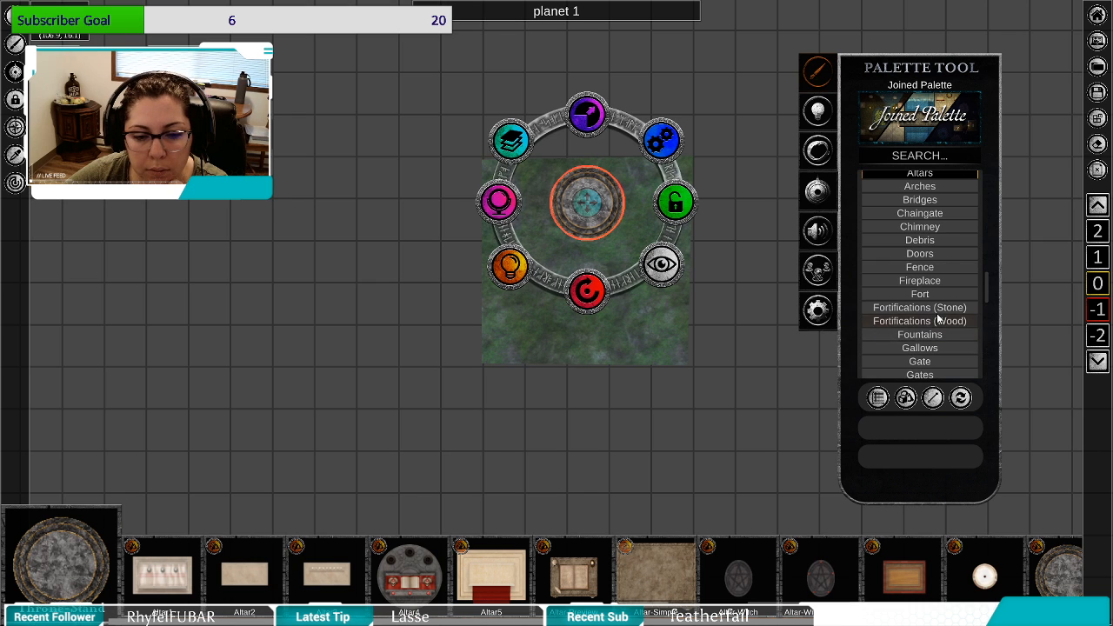
Place one small brown stone pillar from the Pillars structures on each of the four corners of the mossy square.
scroll(937, 315, down, 1)
scroll(937, 315, down, 4)
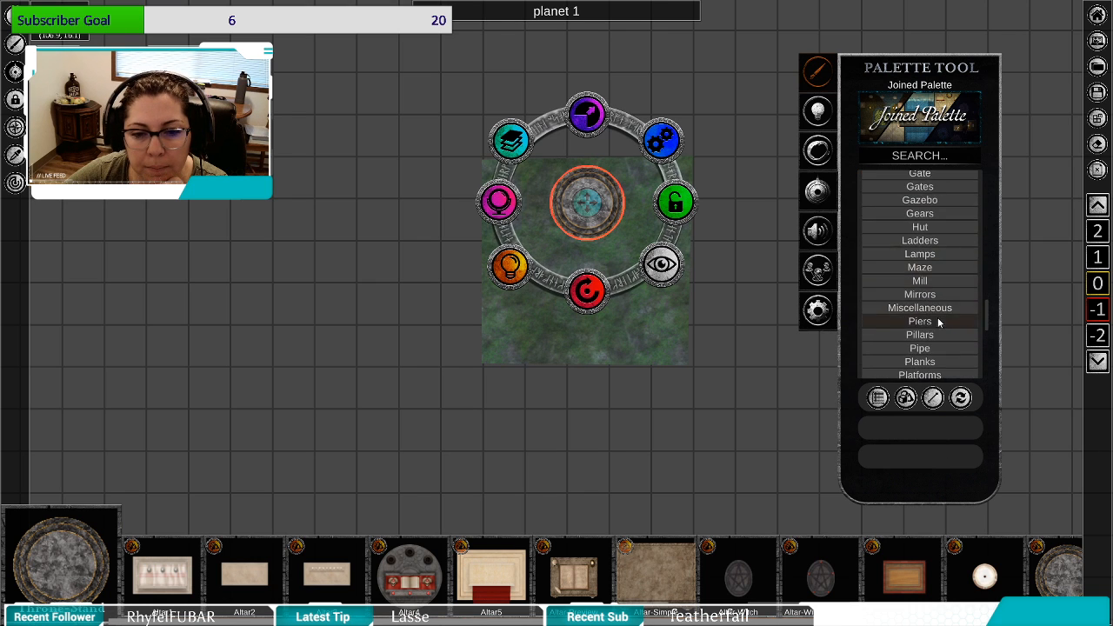
scroll(940, 340, down, 2)
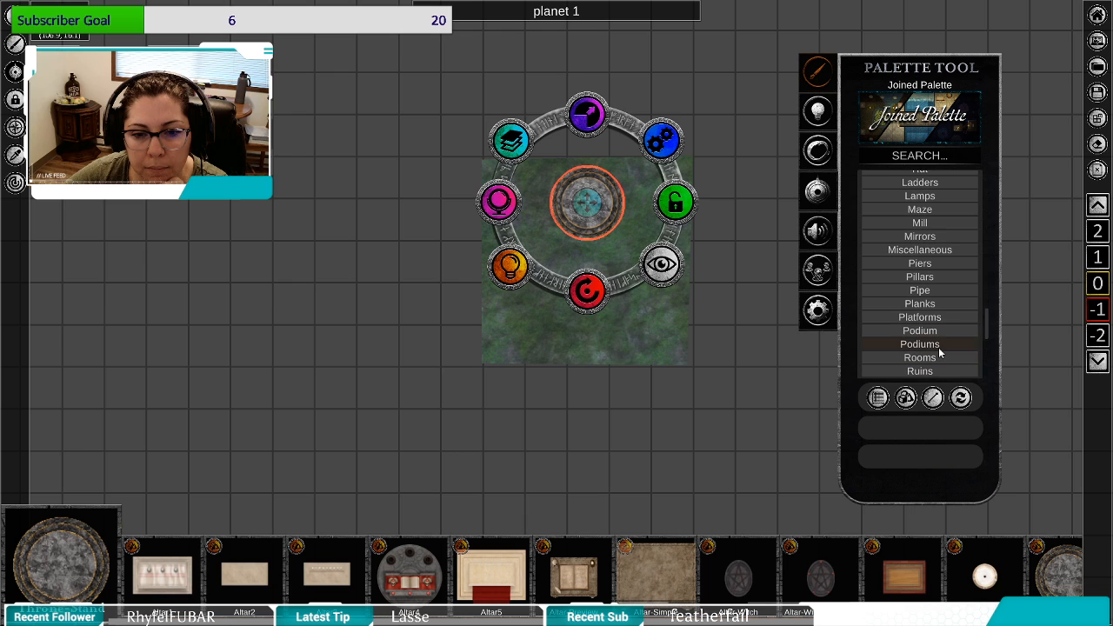
click(932, 278)
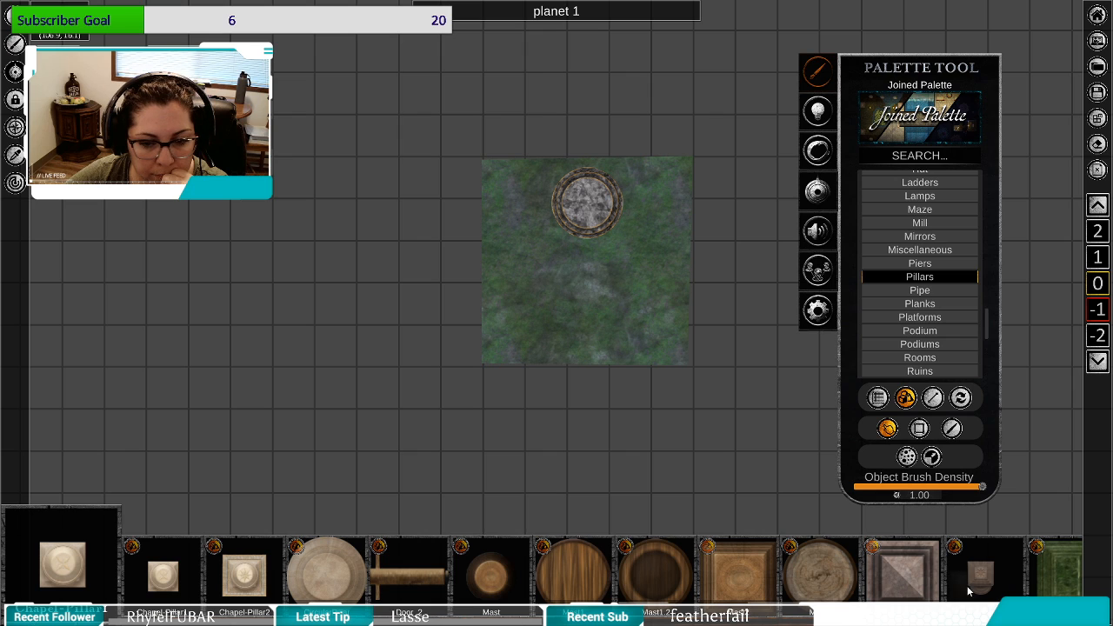
click(982, 578)
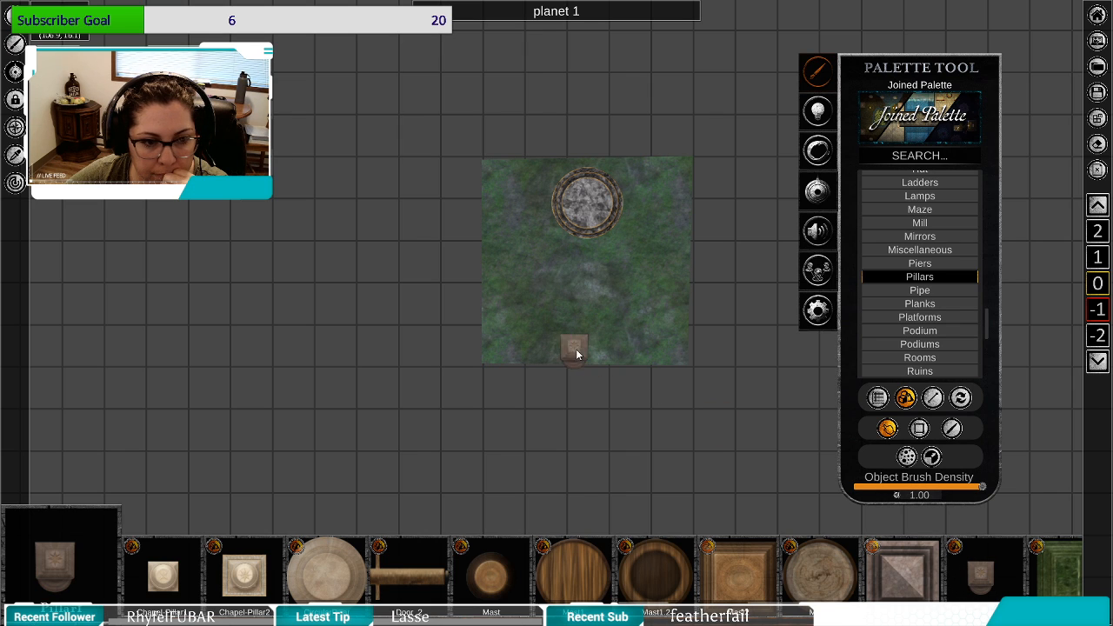
click(501, 348)
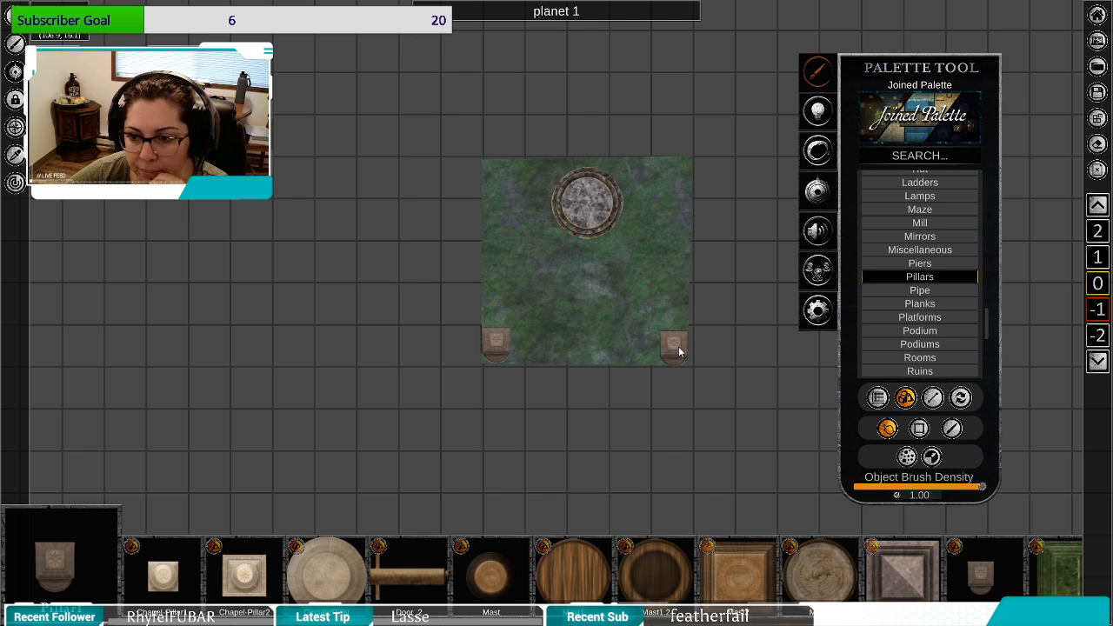
click(678, 346)
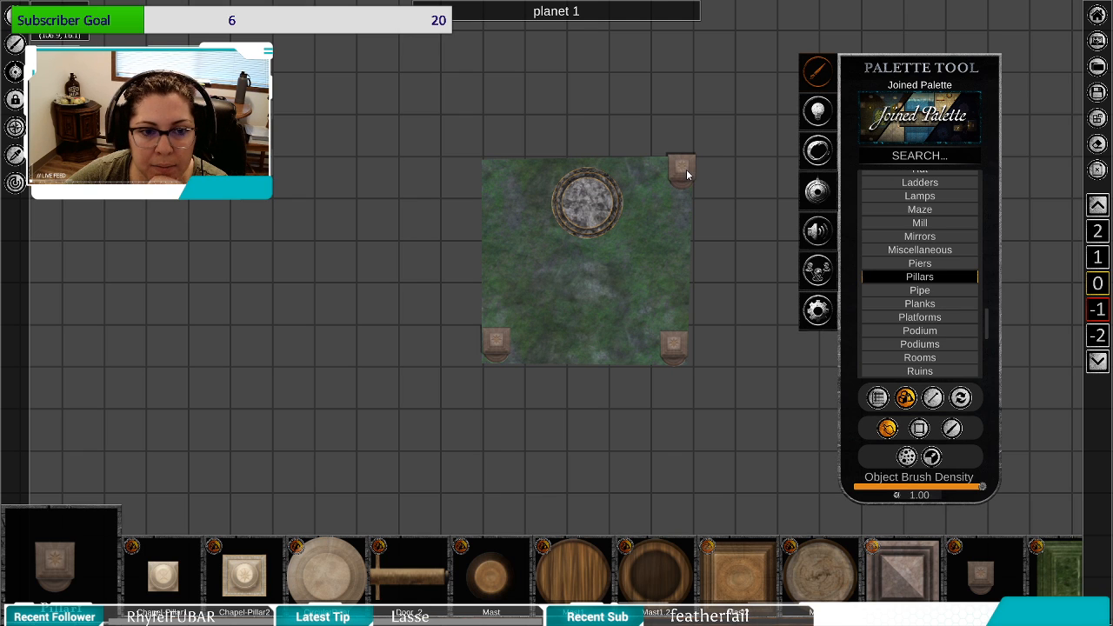
click(686, 173)
click(500, 172)
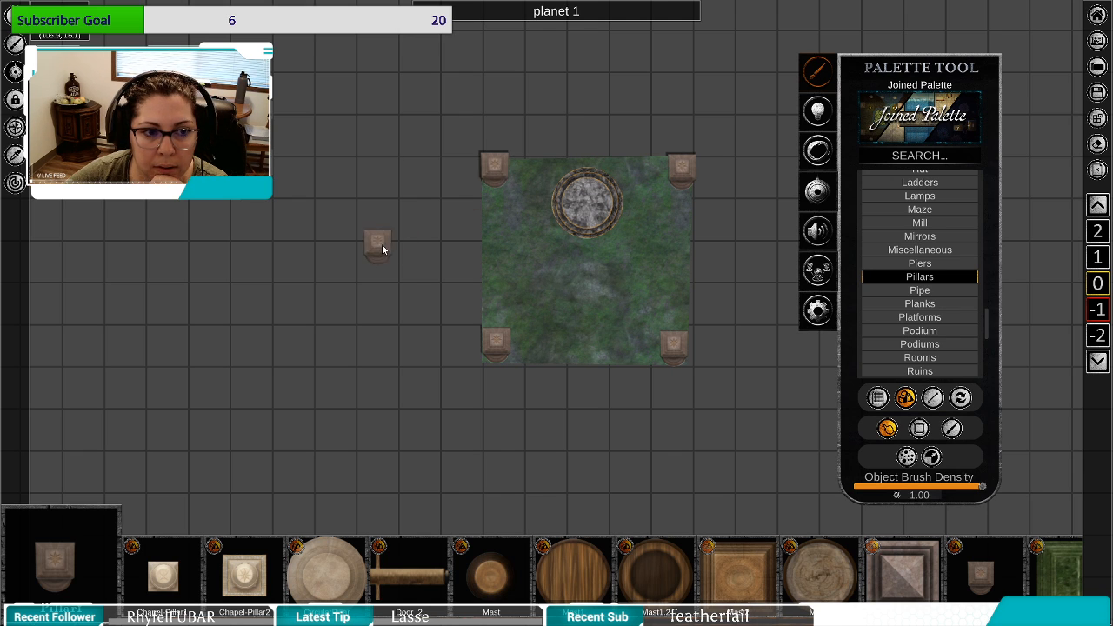
key(Escape)
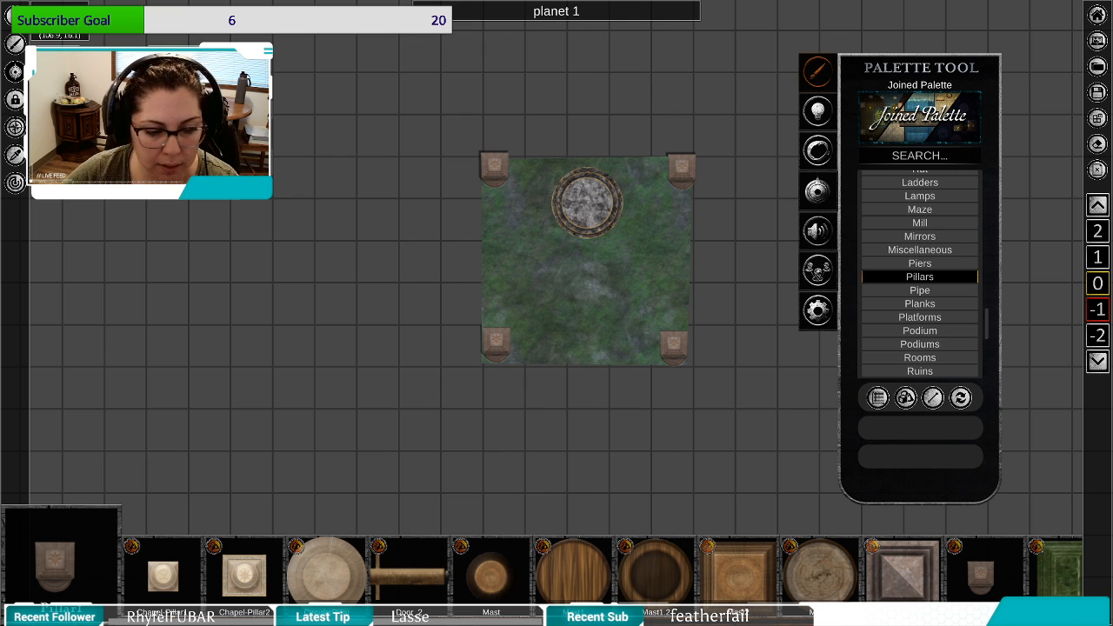
scroll(602, 574, down, 9)
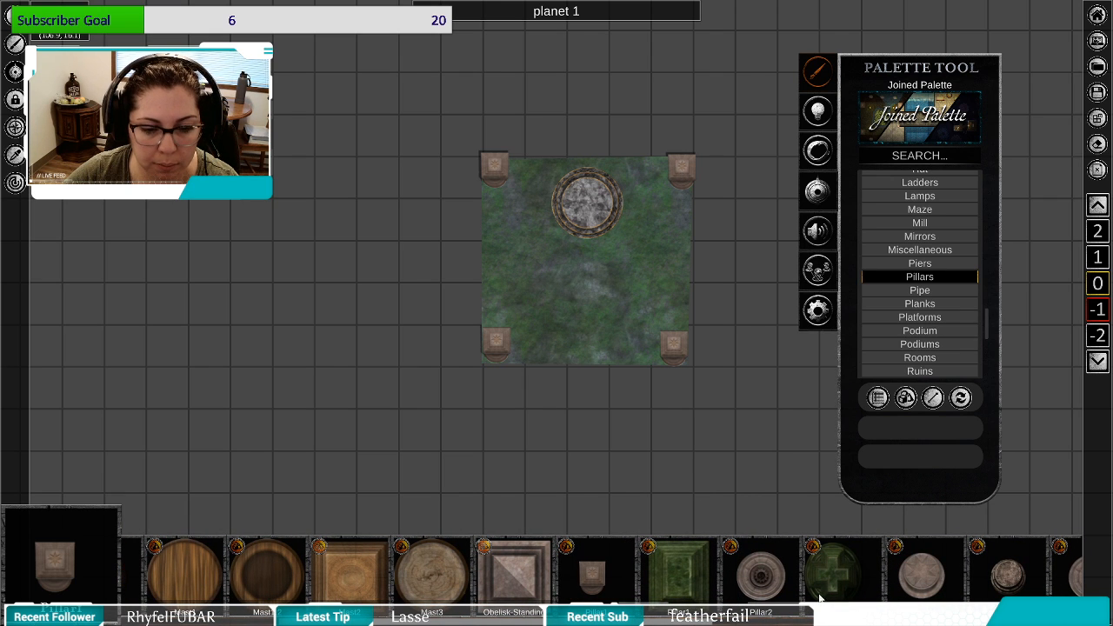
click(696, 582)
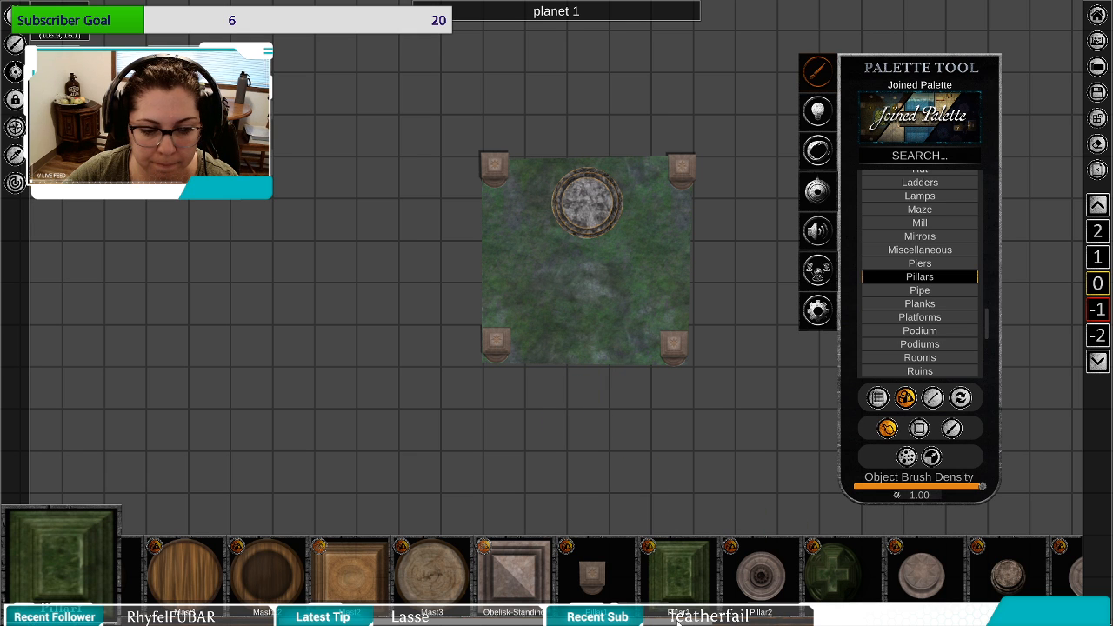
scroll(677, 609, down, 15)
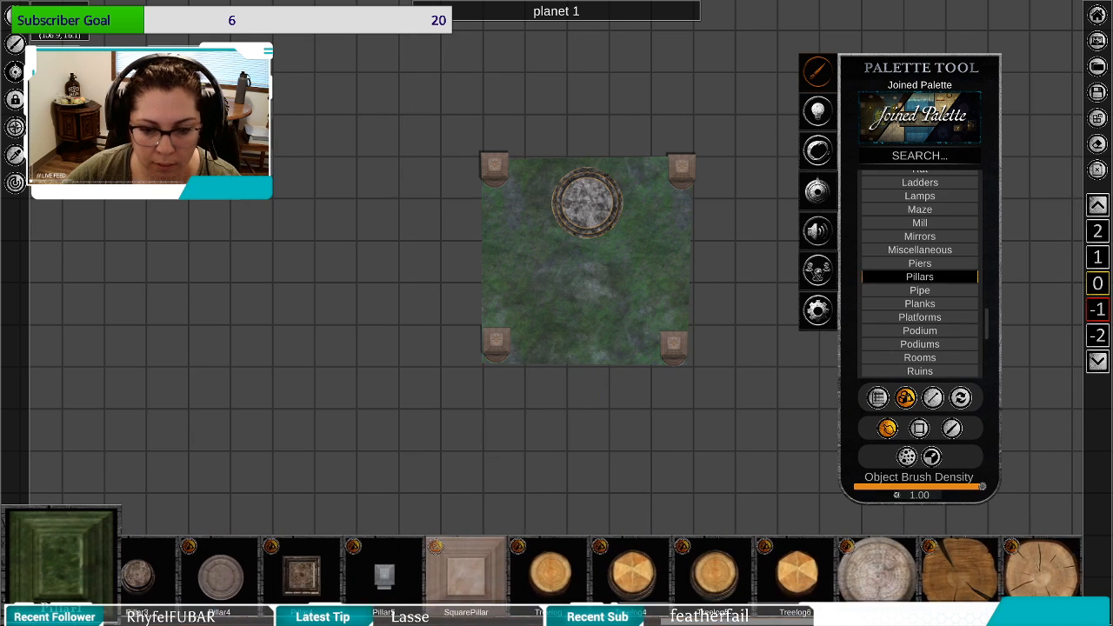
scroll(795, 574, up, 8)
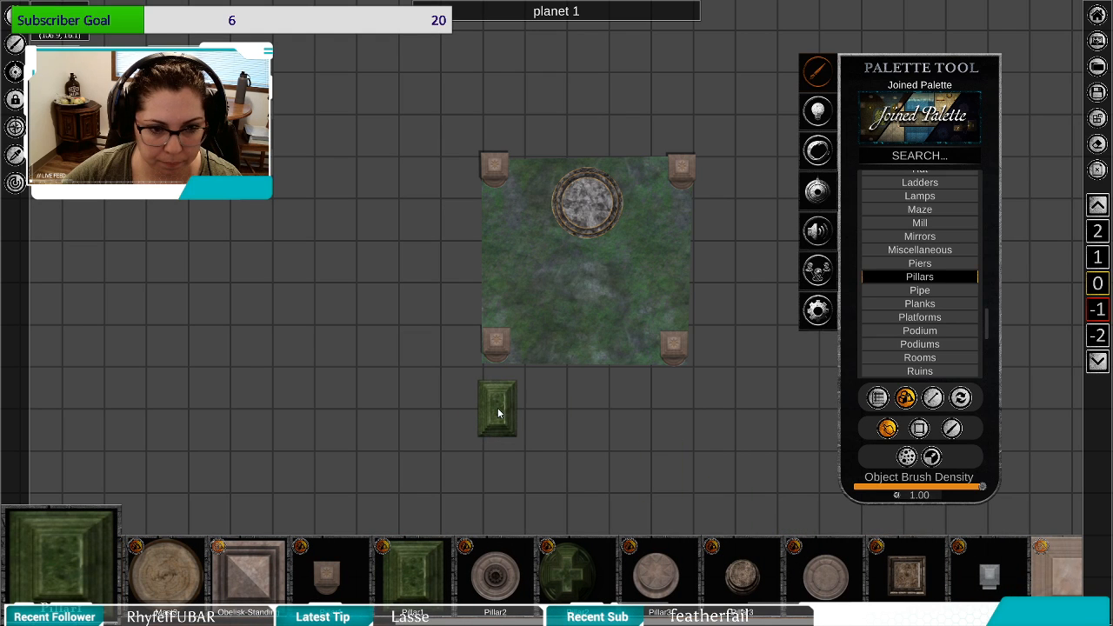
right_click(498, 413)
Delete the small brown stone pillars from the corners of the mossy square.
click(494, 350)
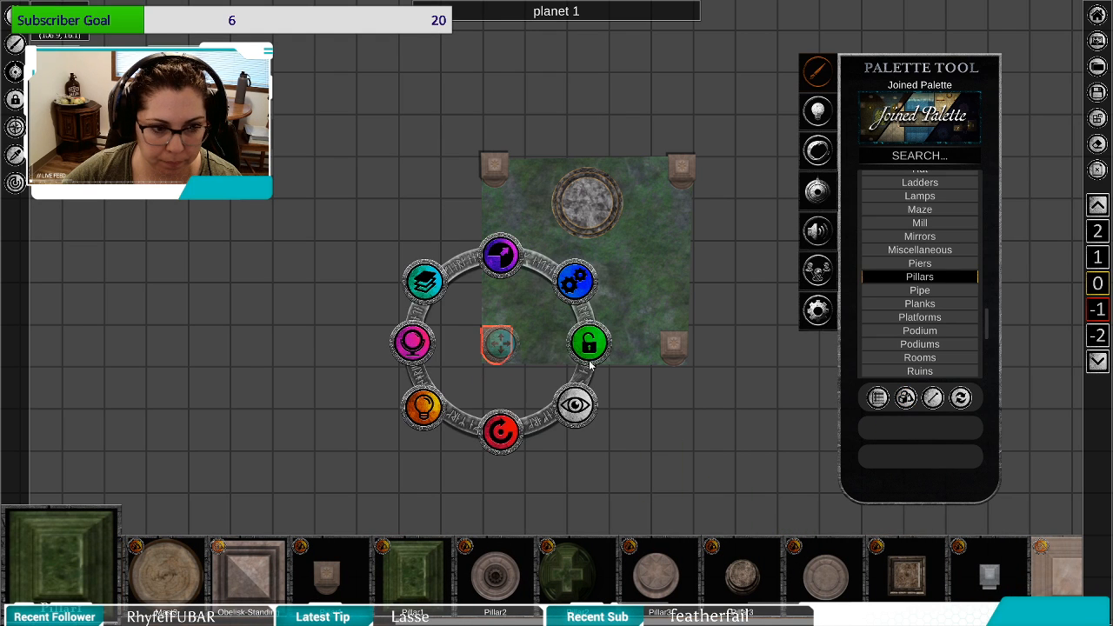
key(Delete)
click(676, 348)
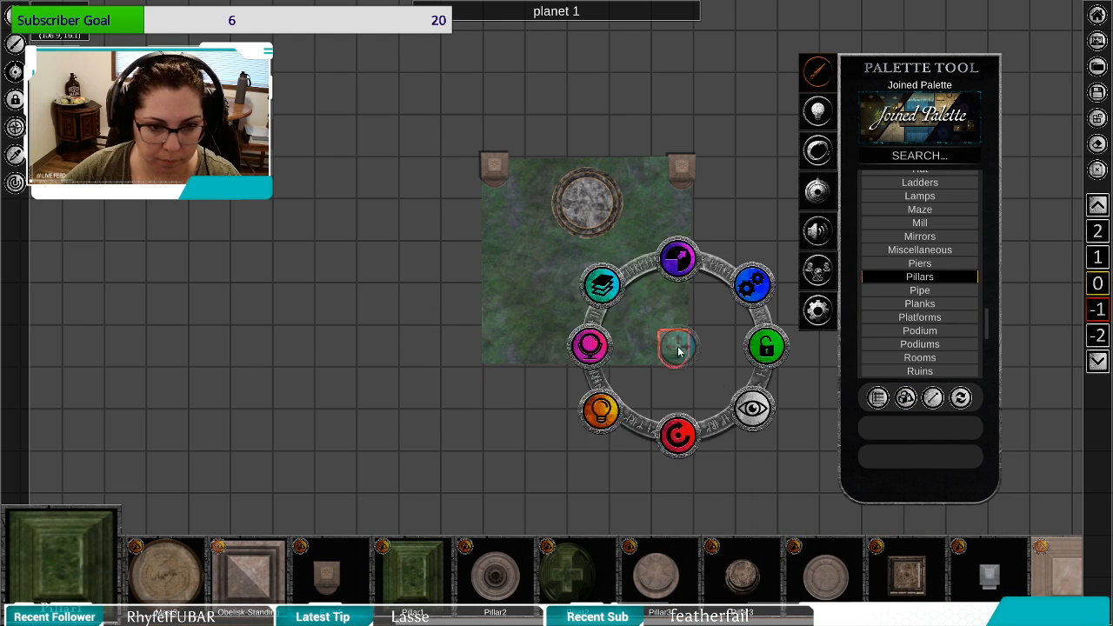
key(Delete)
click(683, 172)
key(Delete)
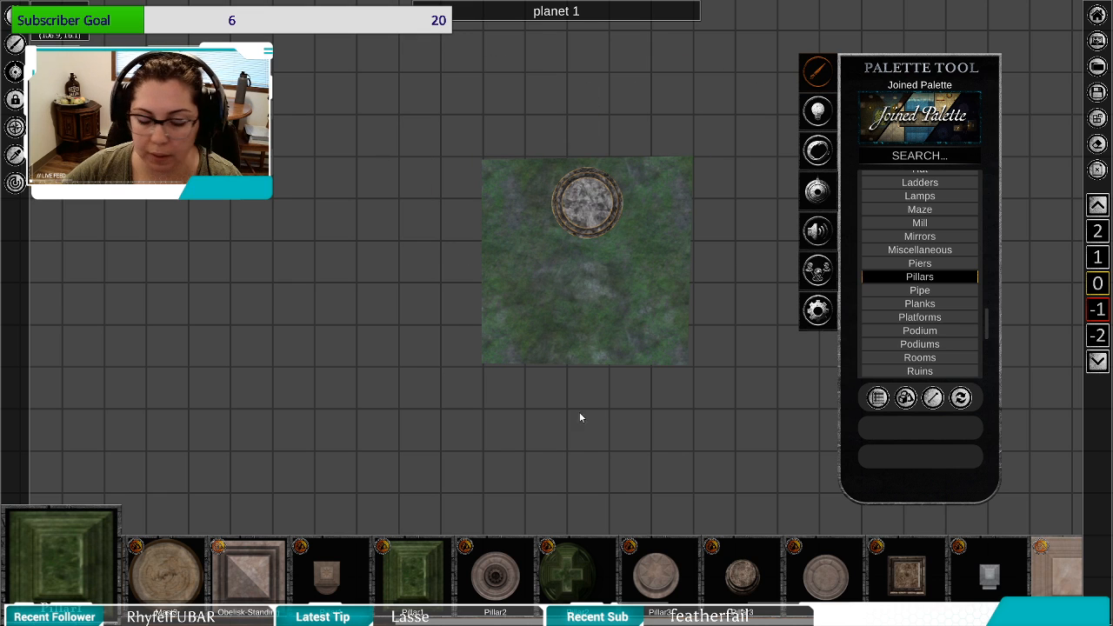
Place round green pillars with a cross on top at the corners of the mossy stone square.
click(397, 580)
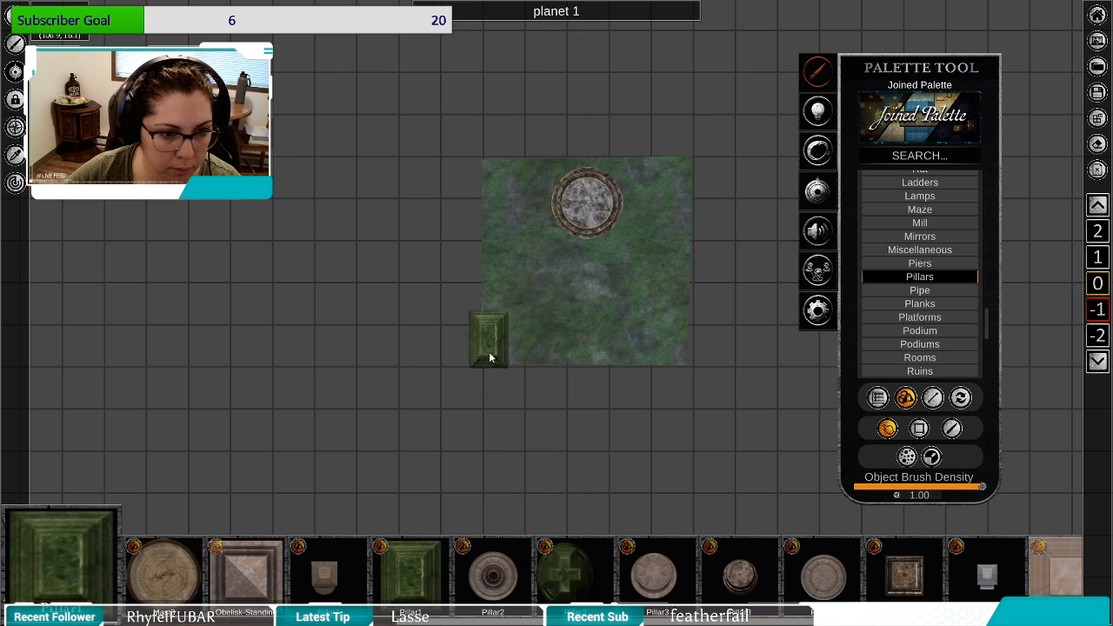
click(578, 549)
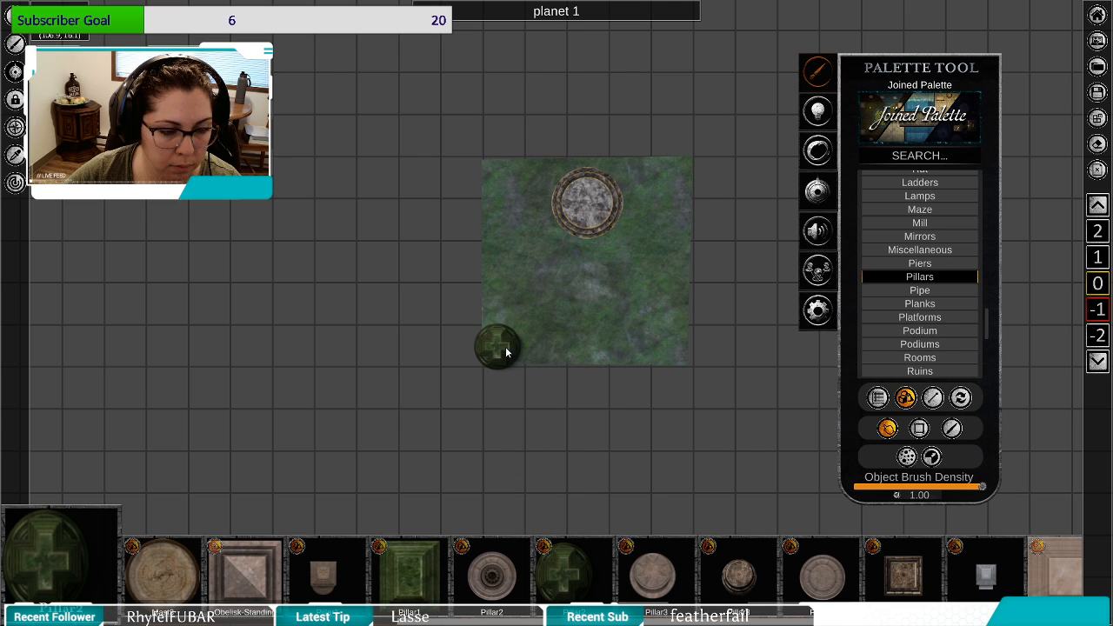
click(506, 351)
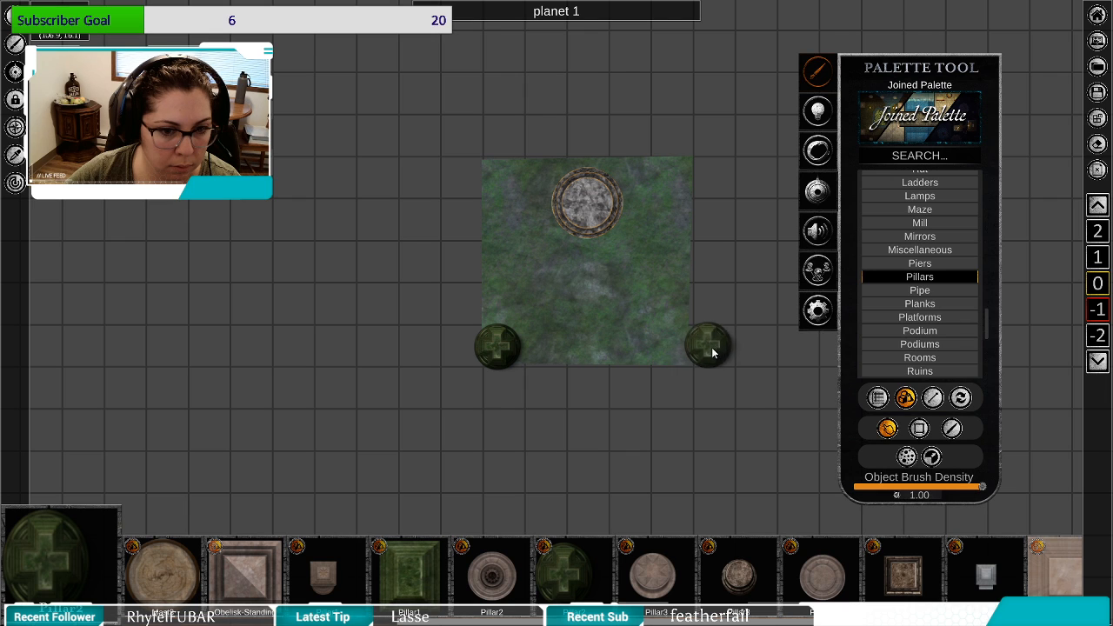
click(690, 360)
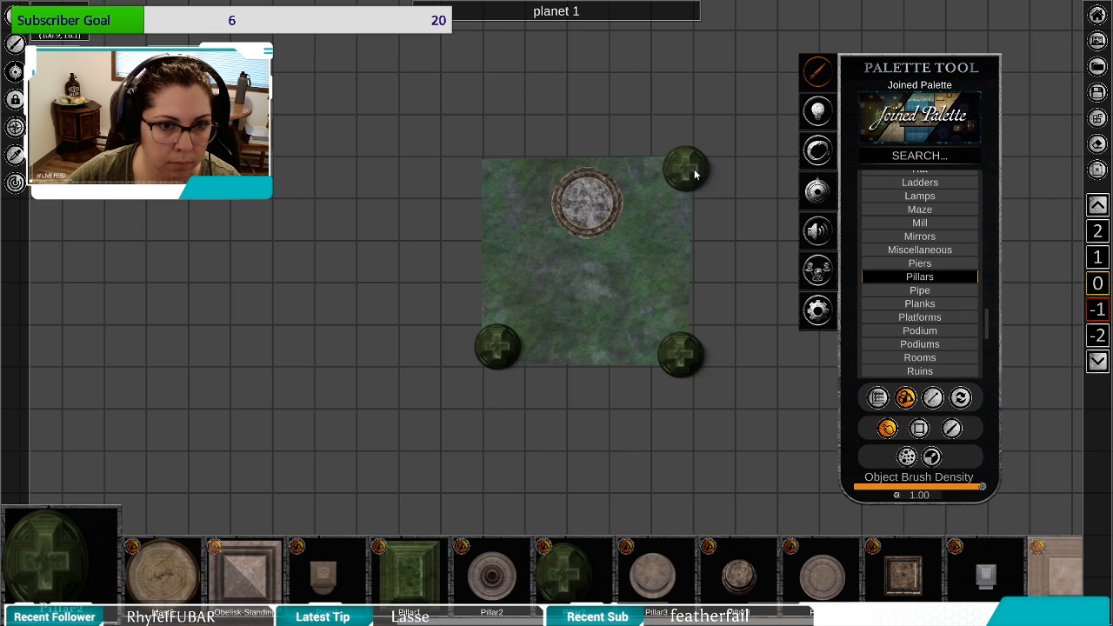
click(697, 169)
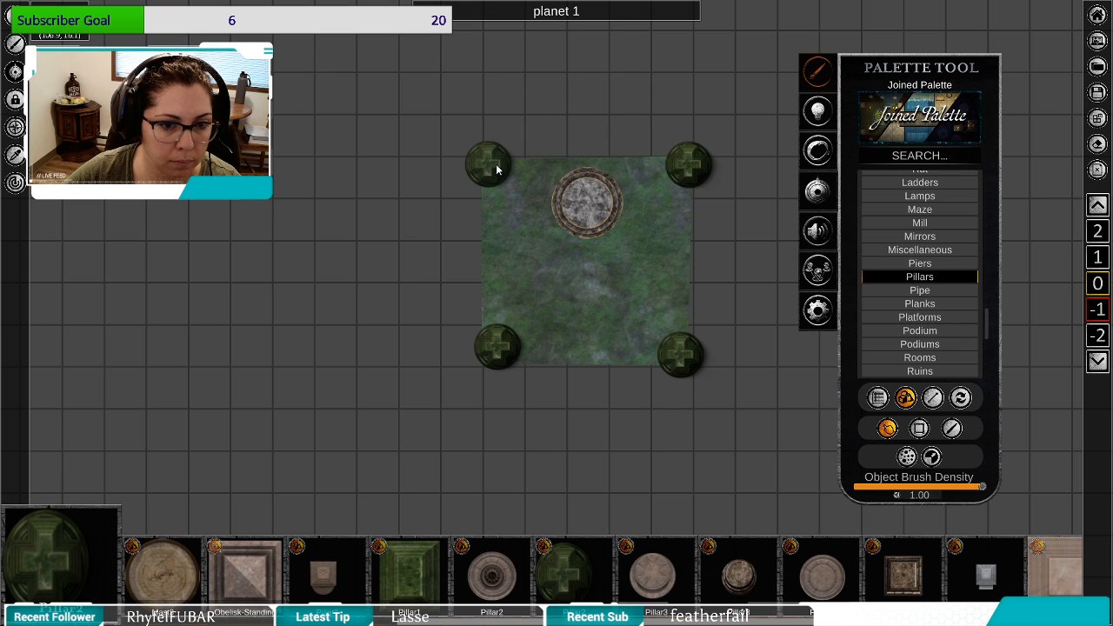
Place the green round cross pillar on the upper-left corner of the mossy platform and stop placing pillars.
click(497, 170)
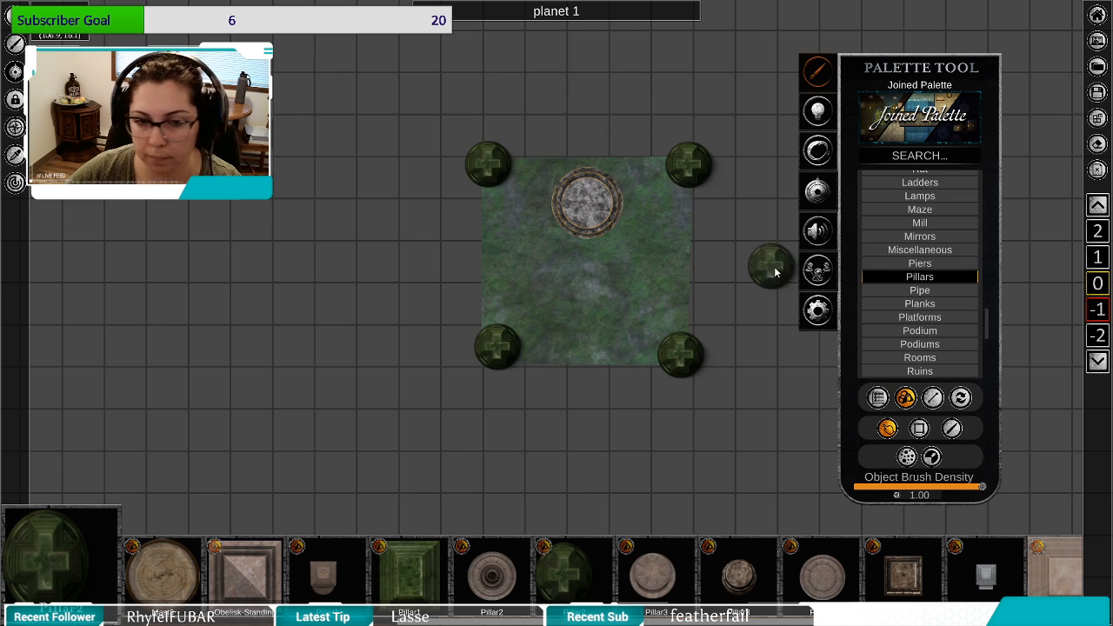
right_click(798, 418)
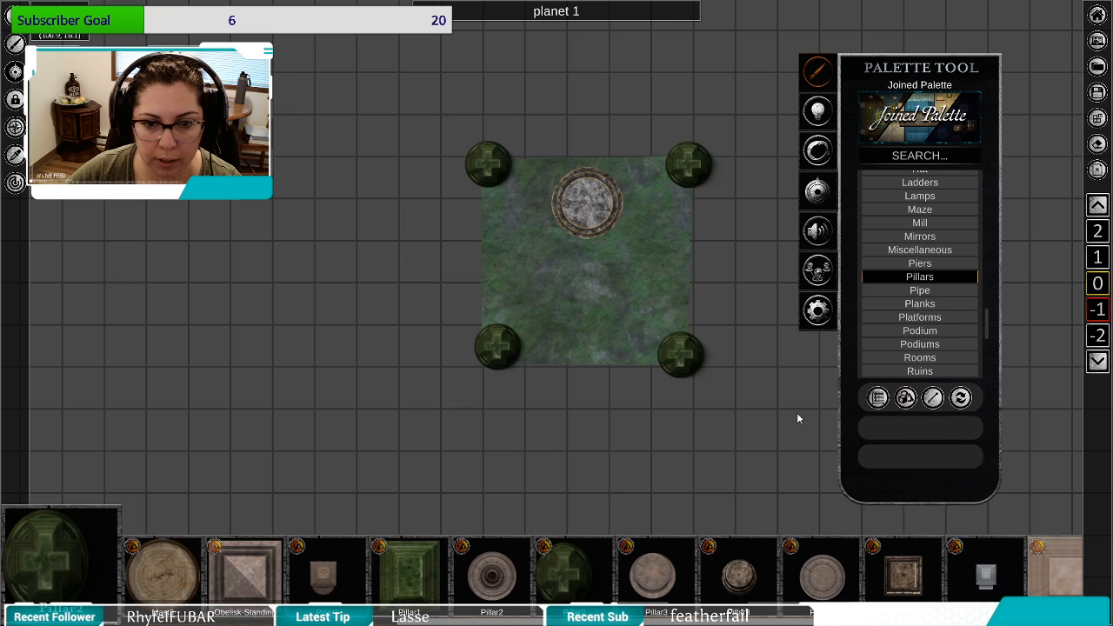
Look through the Stairs objects and search the palette for "stairs", listing all content from My Palette.
scroll(957, 295, down, 2)
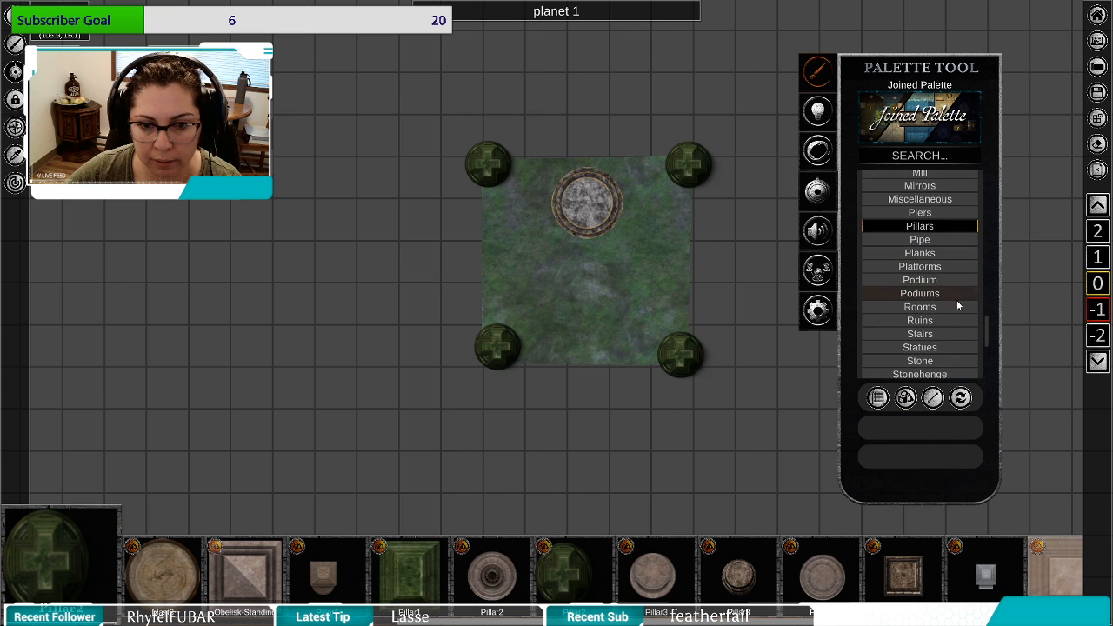
click(945, 335)
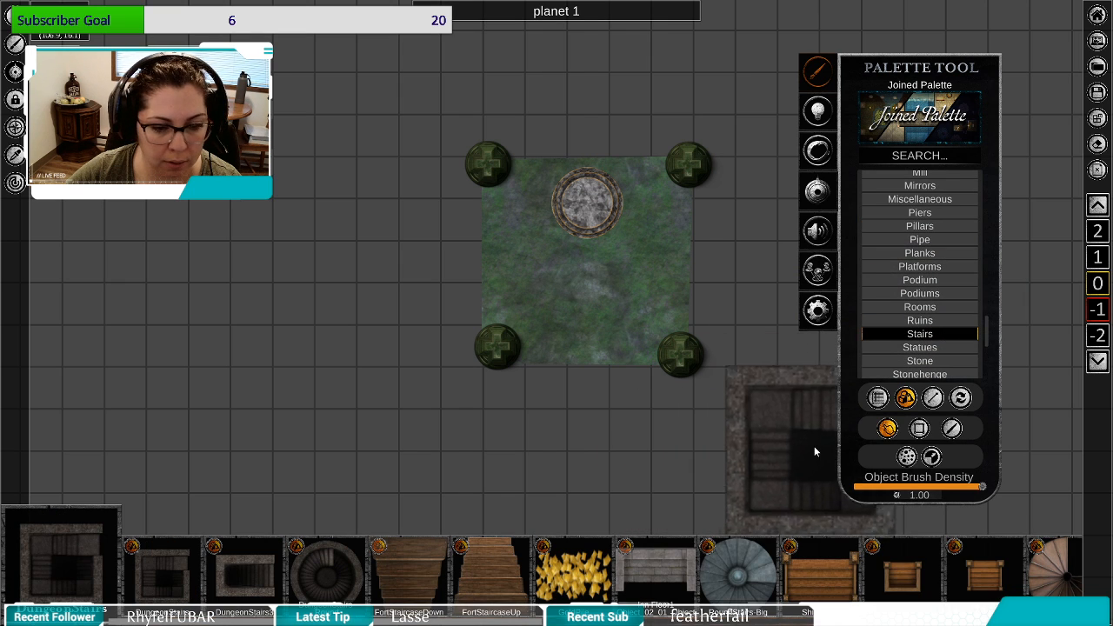
scroll(920, 278, down, 1)
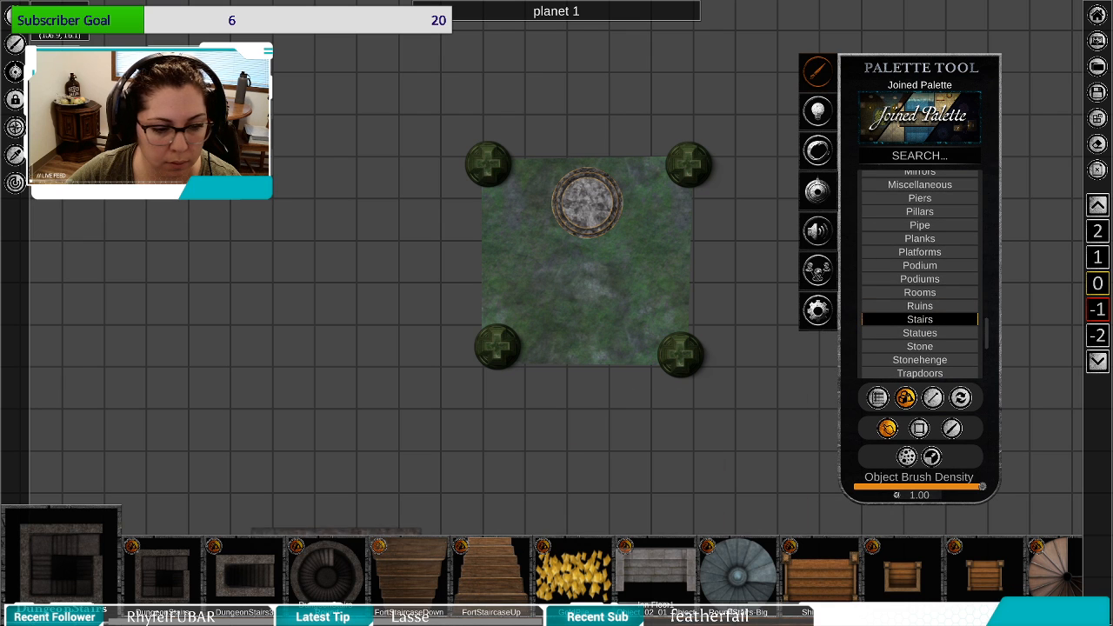
scroll(596, 574, down, 10)
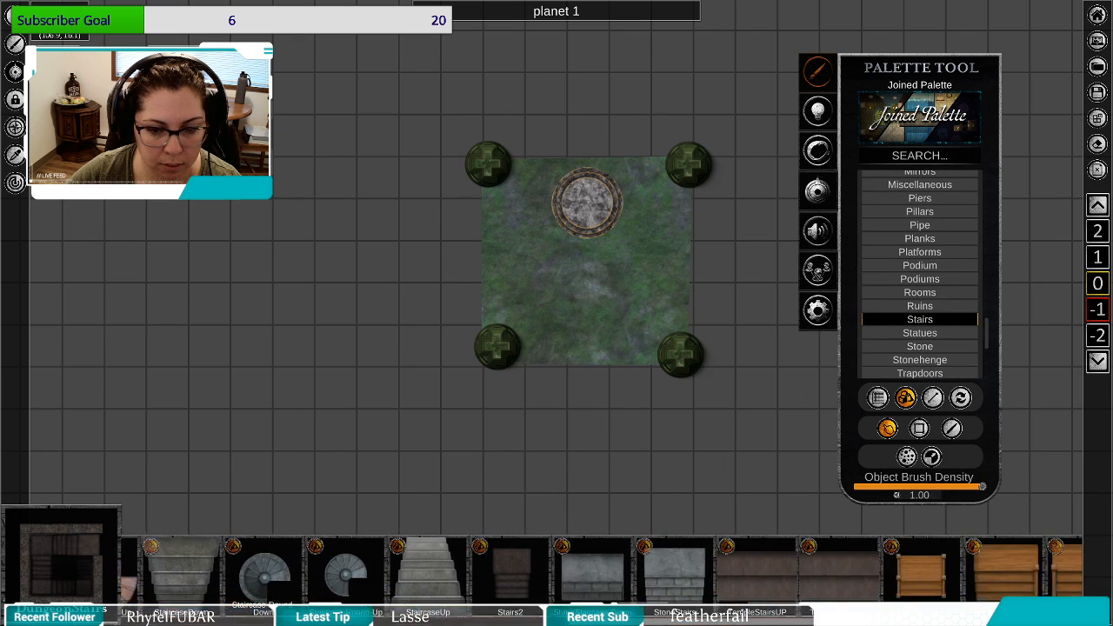
scroll(932, 280, up, 3)
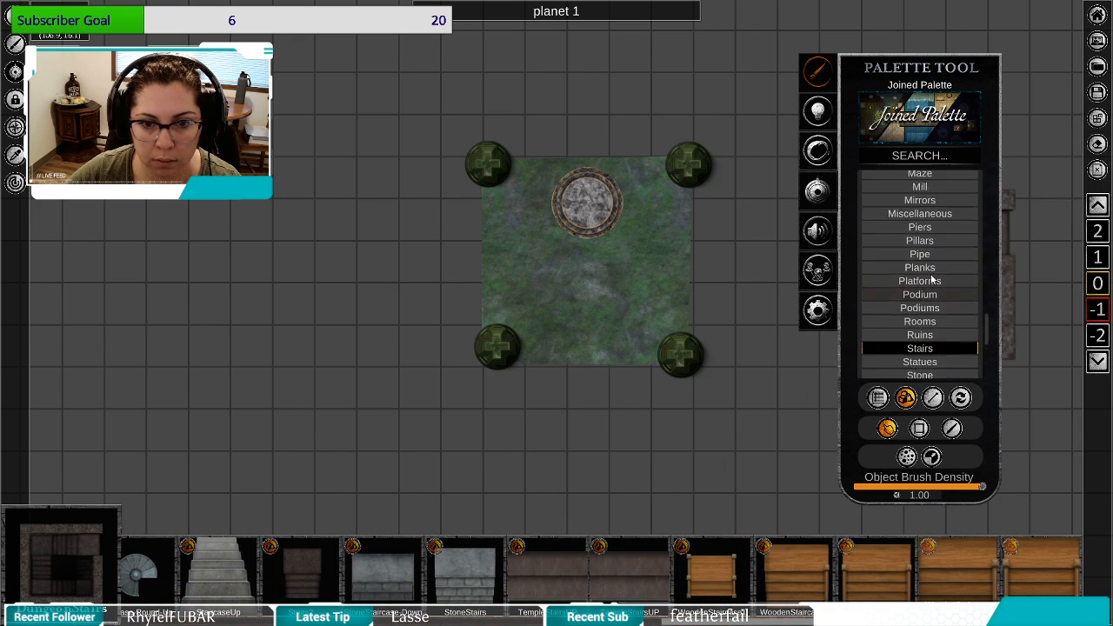
click(920, 158)
text(s)
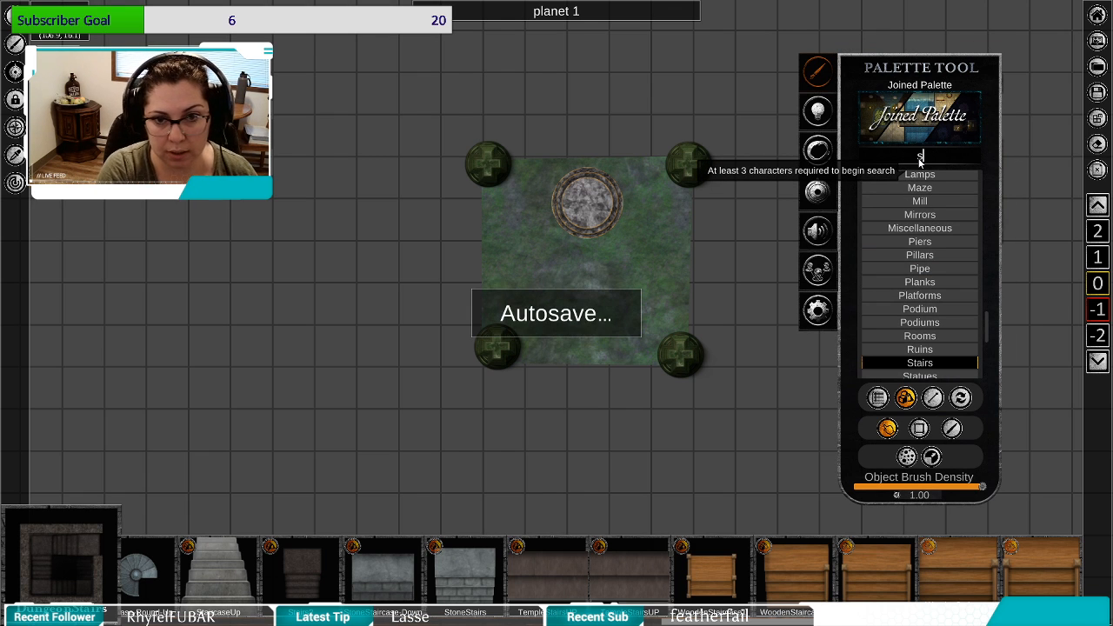
text(tairs)
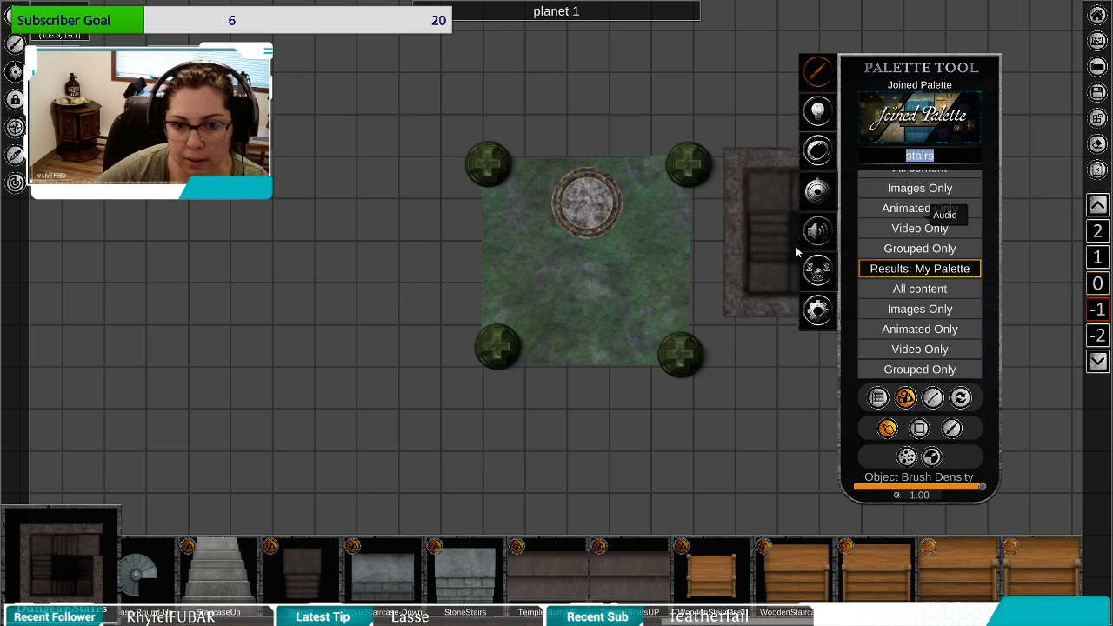
click(905, 290)
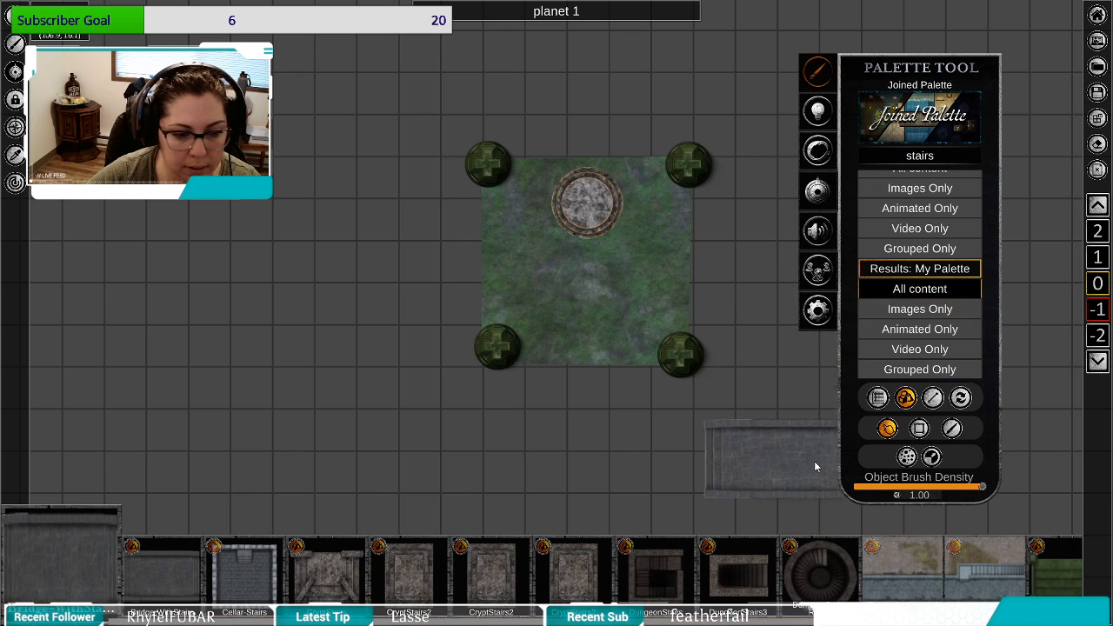
Place one green Ghost_Ship_Stairs centred against the lower edge of the platform.
click(1059, 585)
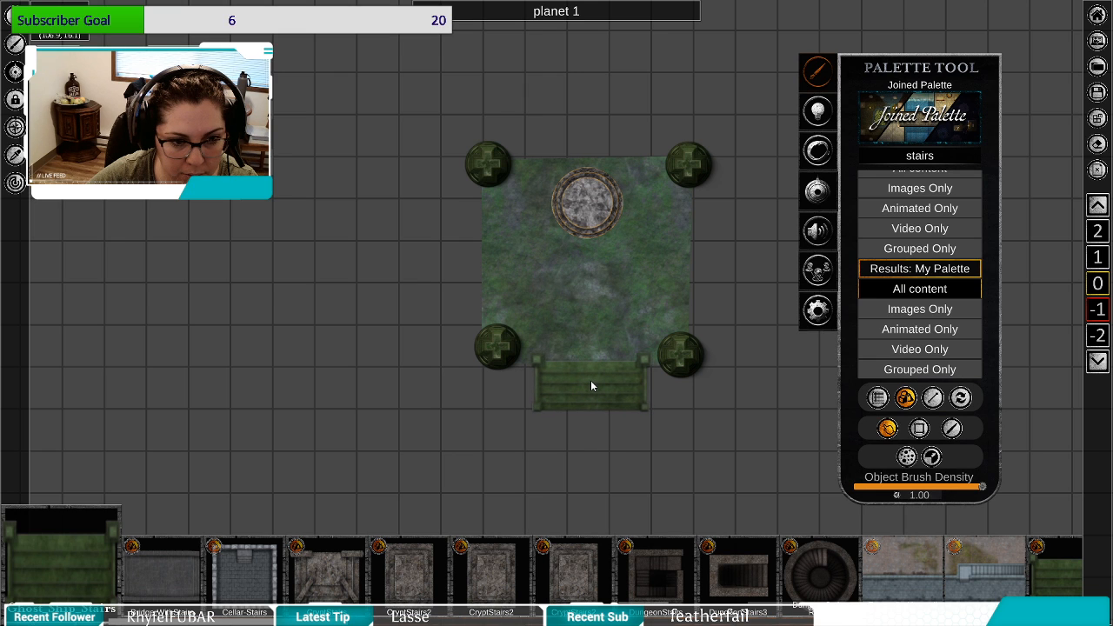
click(591, 382)
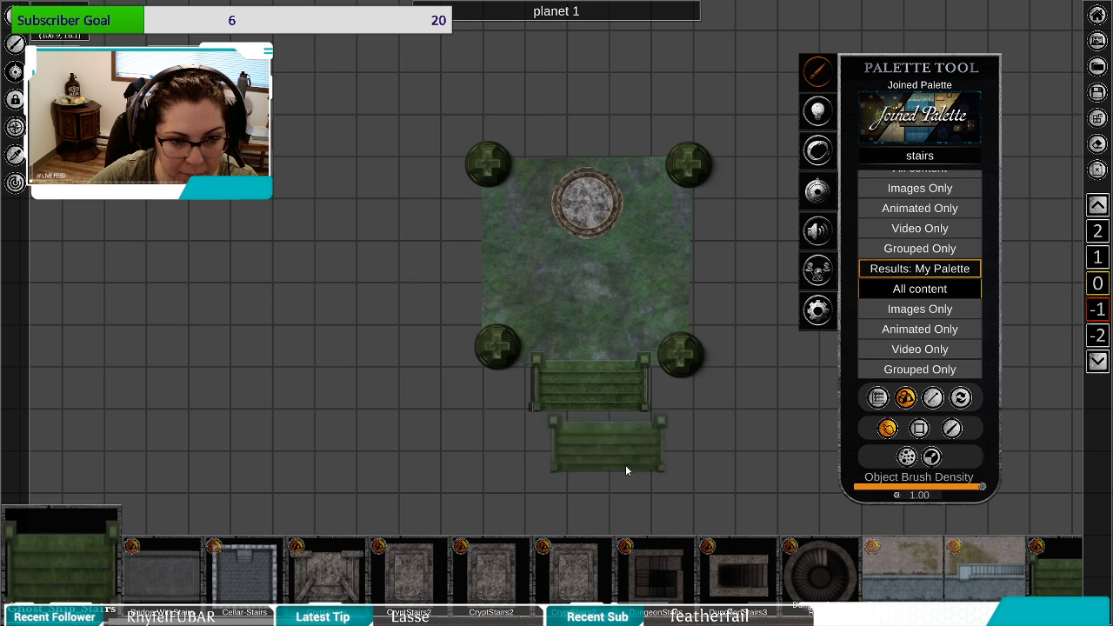
right_click(695, 434)
Scale the lower-left pillar down to about half its size and set it on the platform's corner.
scroll(659, 426, up, 5)
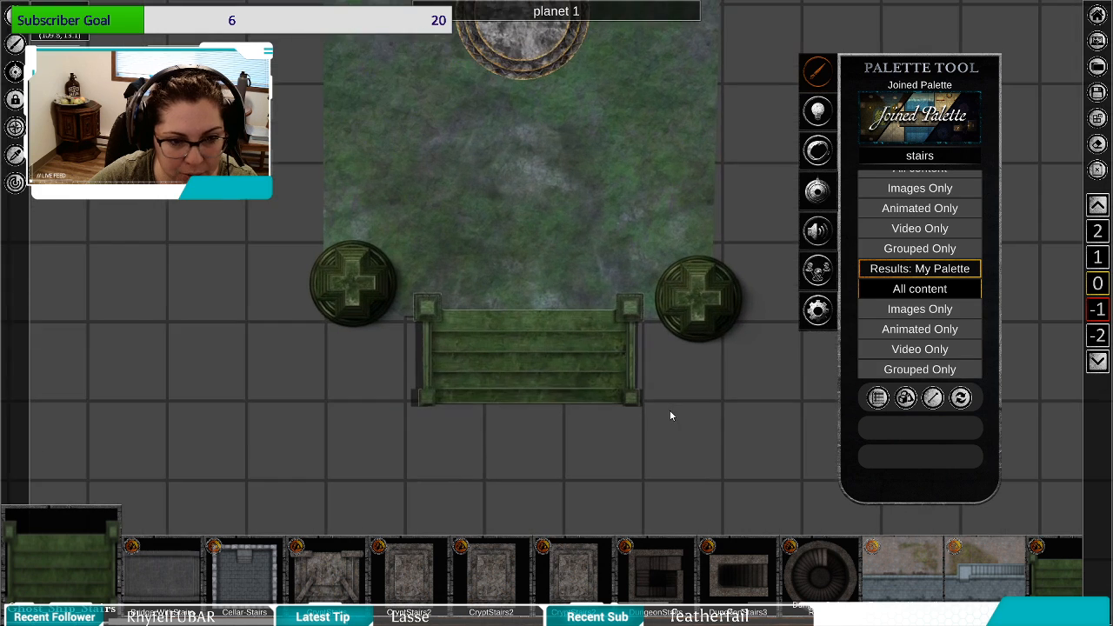
drag(750, 475, 684, 528)
click(273, 379)
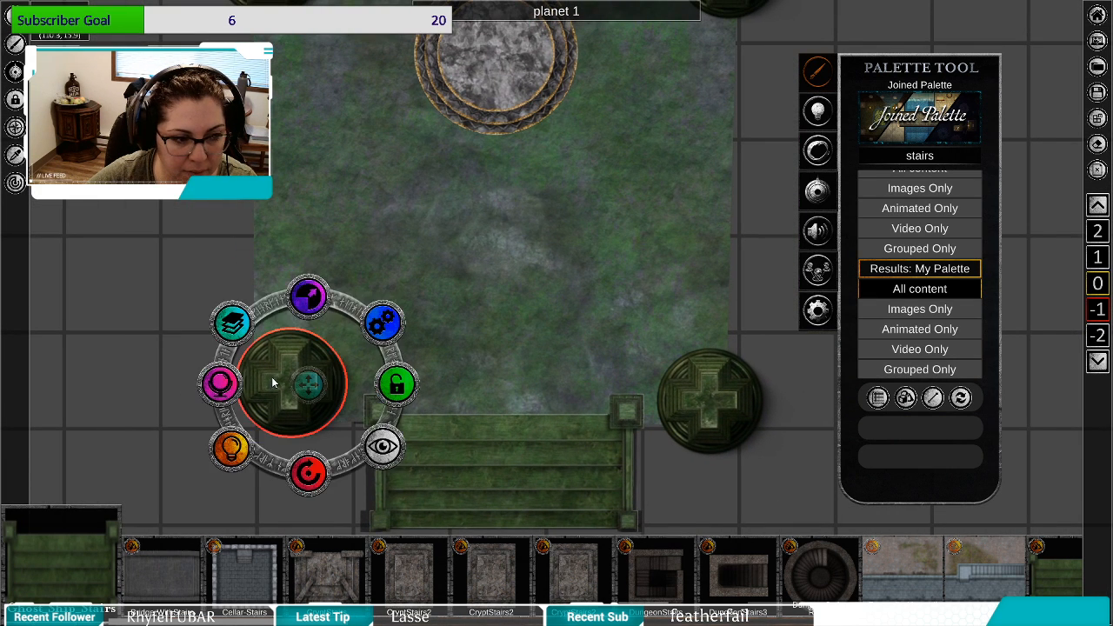
drag(292, 383, 283, 392)
drag(298, 320, 283, 401)
Scale the lower-right pillar down to match the small lower-left one and deselect it.
click(706, 401)
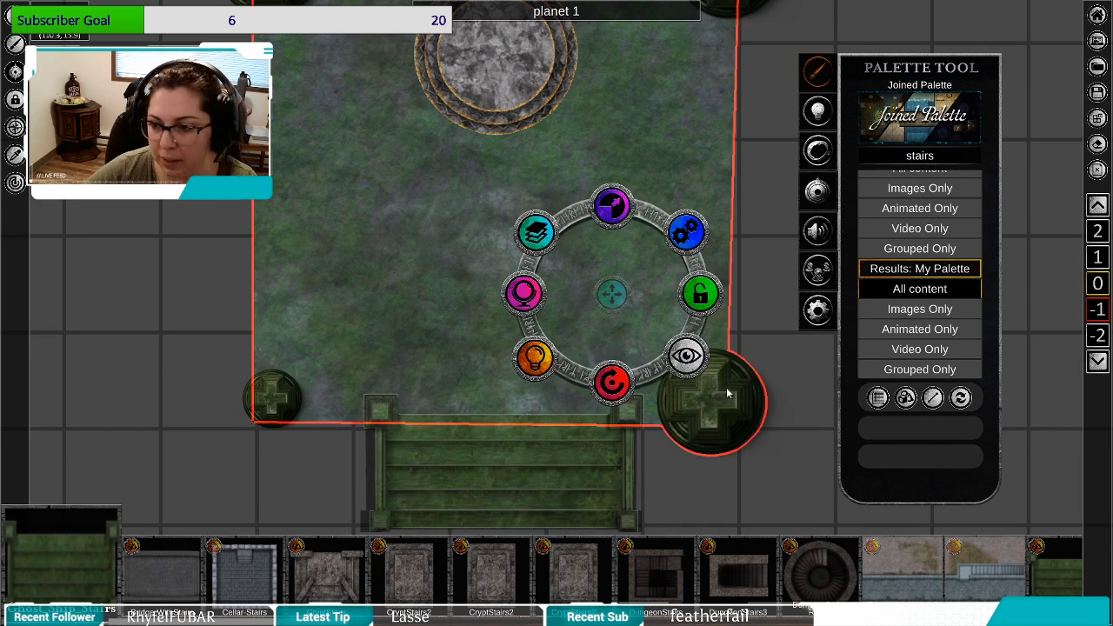
click(722, 396)
mouse_move(738, 340)
mouse_down()
mouse_move(738, 356)
mouse_move(736, 332)
mouse_up()
right_click(505, 290)
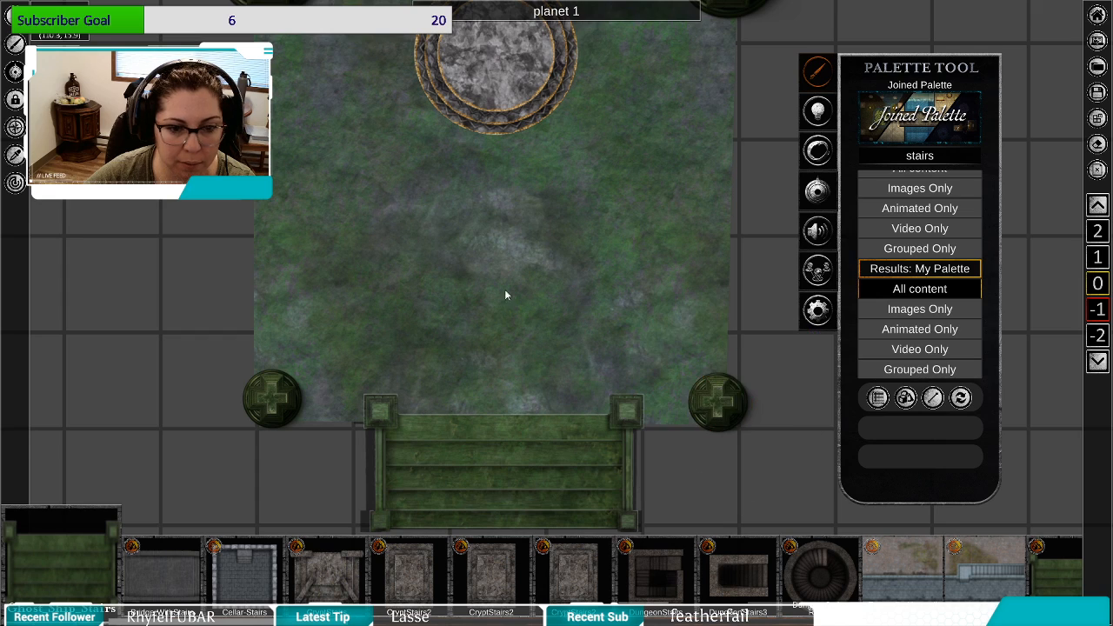
Move the round stone dais slightly down, keeping it centred near the platform's upper edge.
drag(556, 250, 531, 415)
drag(625, 274, 579, 261)
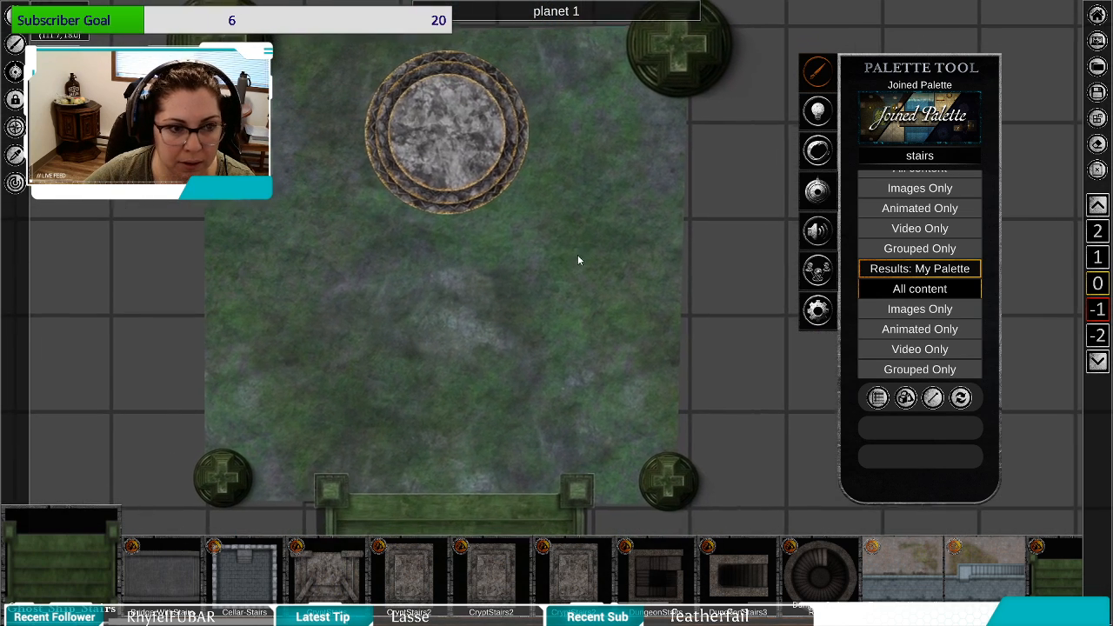
click(466, 153)
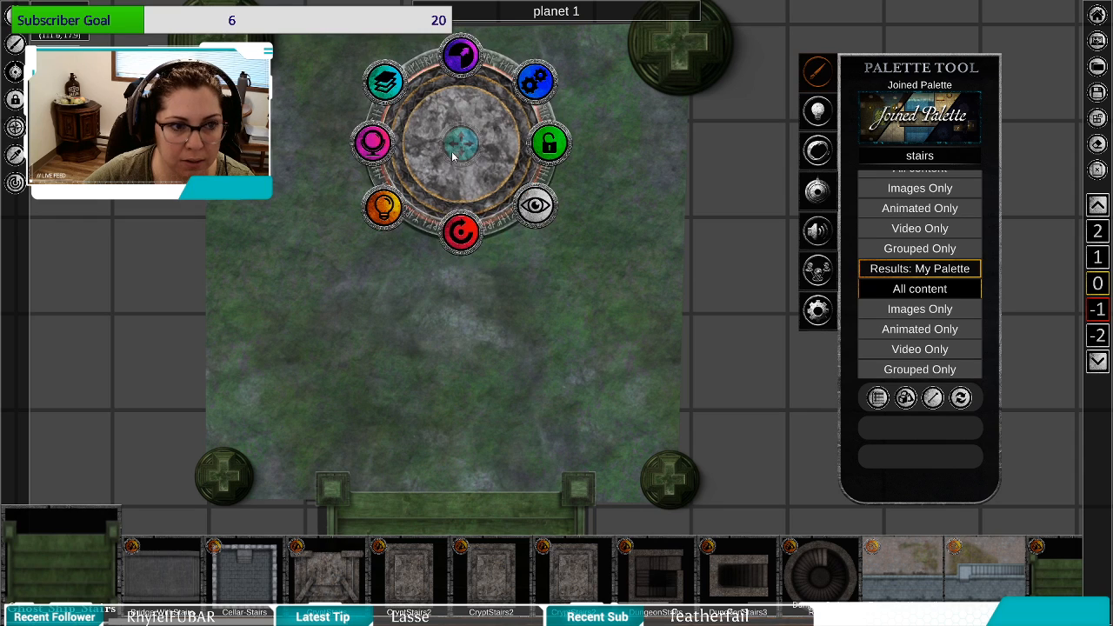
drag(450, 175, 439, 184)
drag(492, 376, 550, 331)
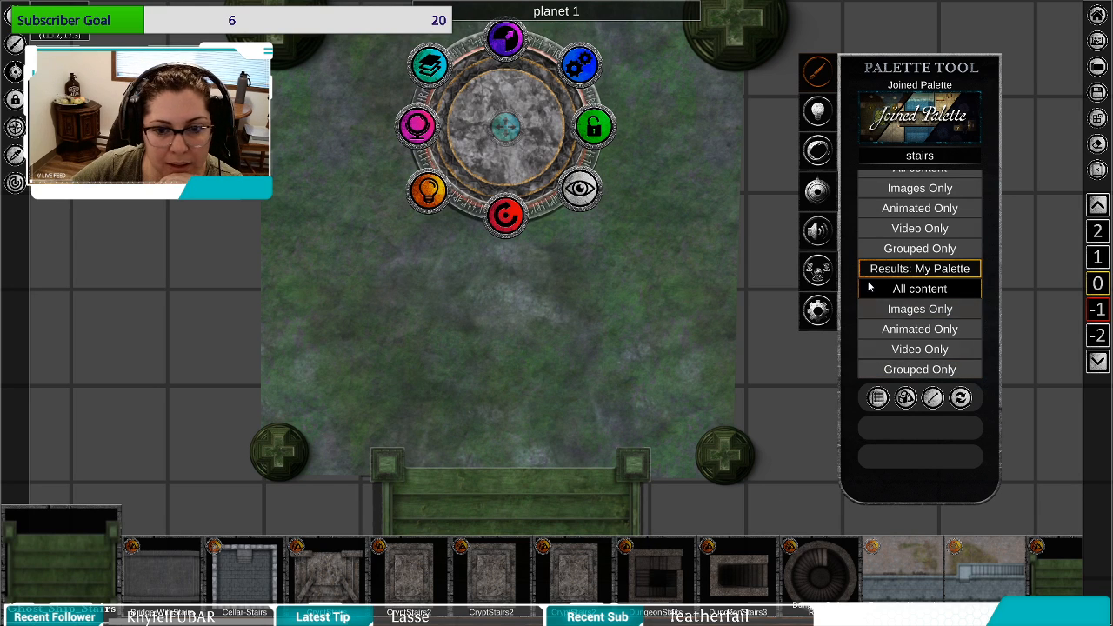
Clear the palette search and place a Boulder_01 from the Boulders category along the platform's right edge.
drag(951, 160, 874, 165)
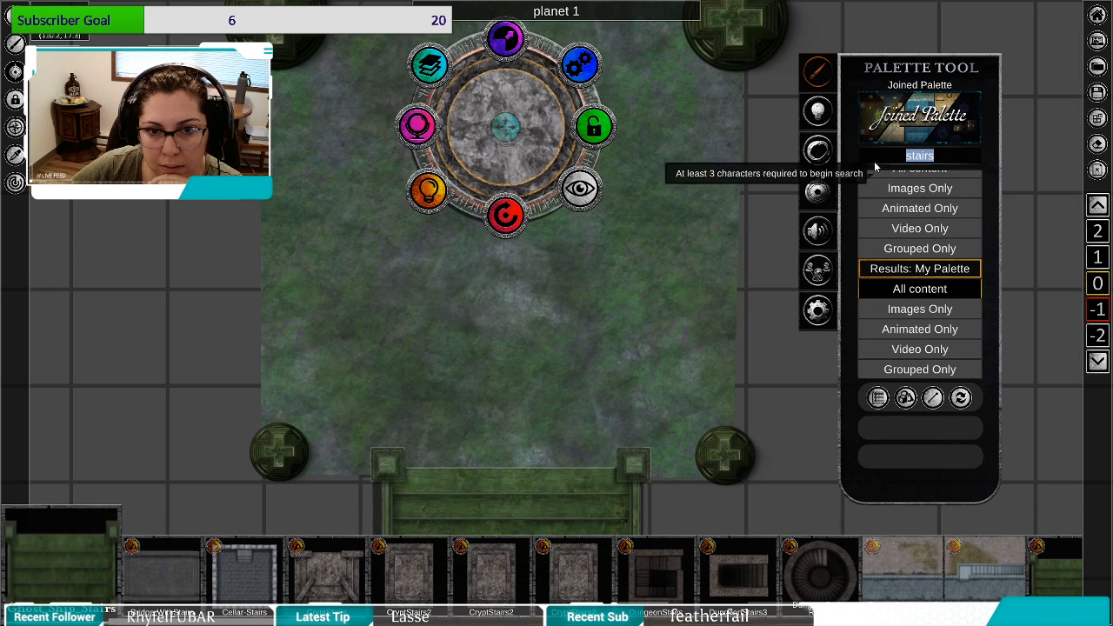
key(BackSpace)
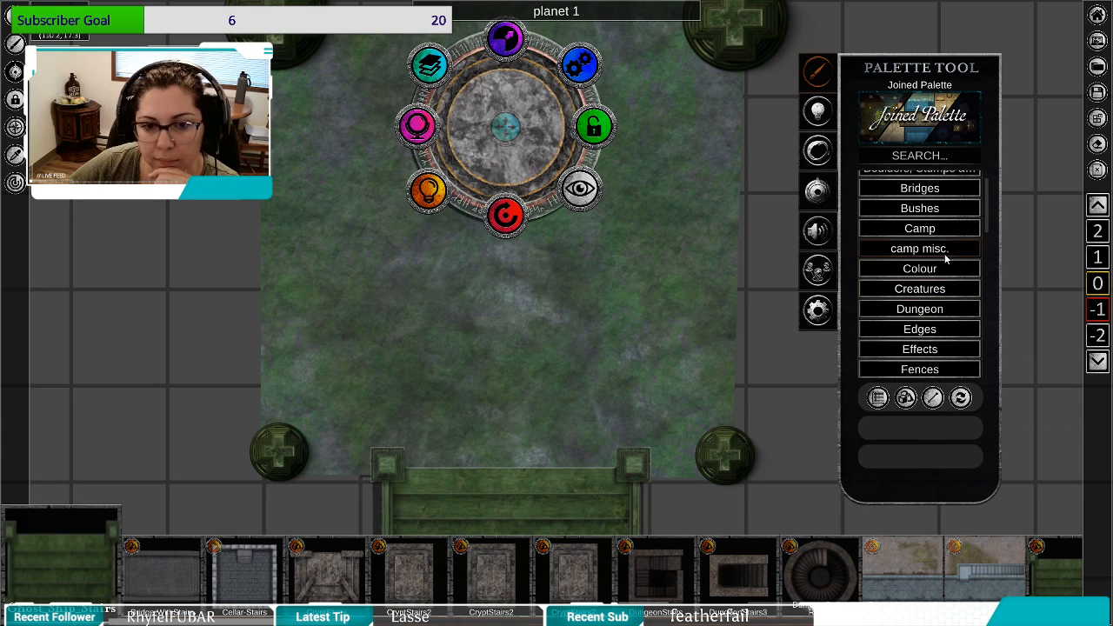
scroll(946, 259, up, 1)
click(922, 200)
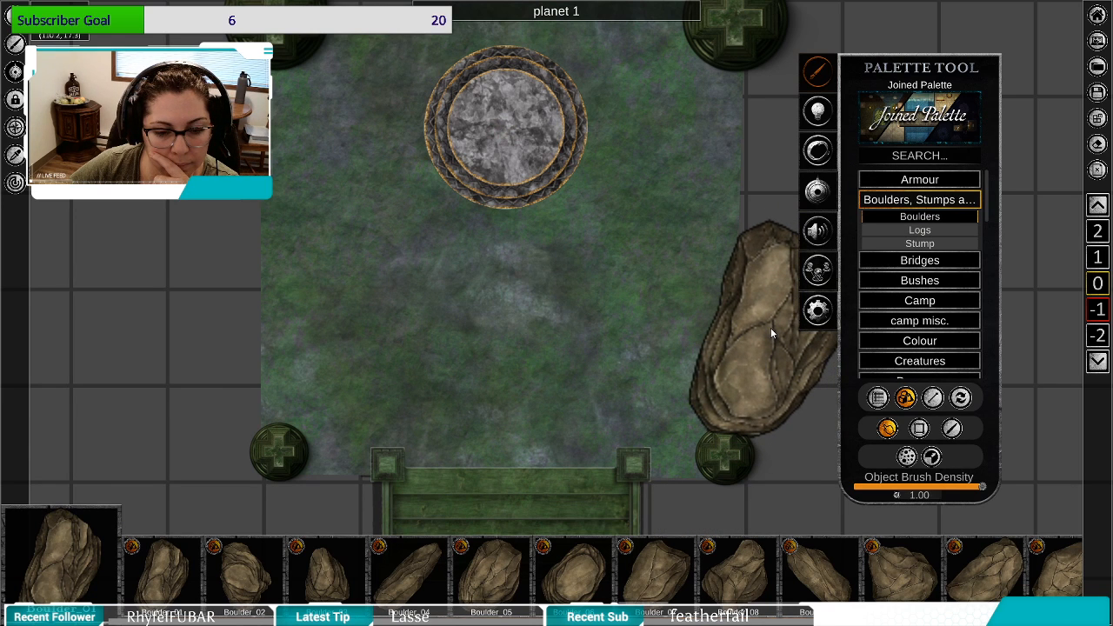
click(770, 328)
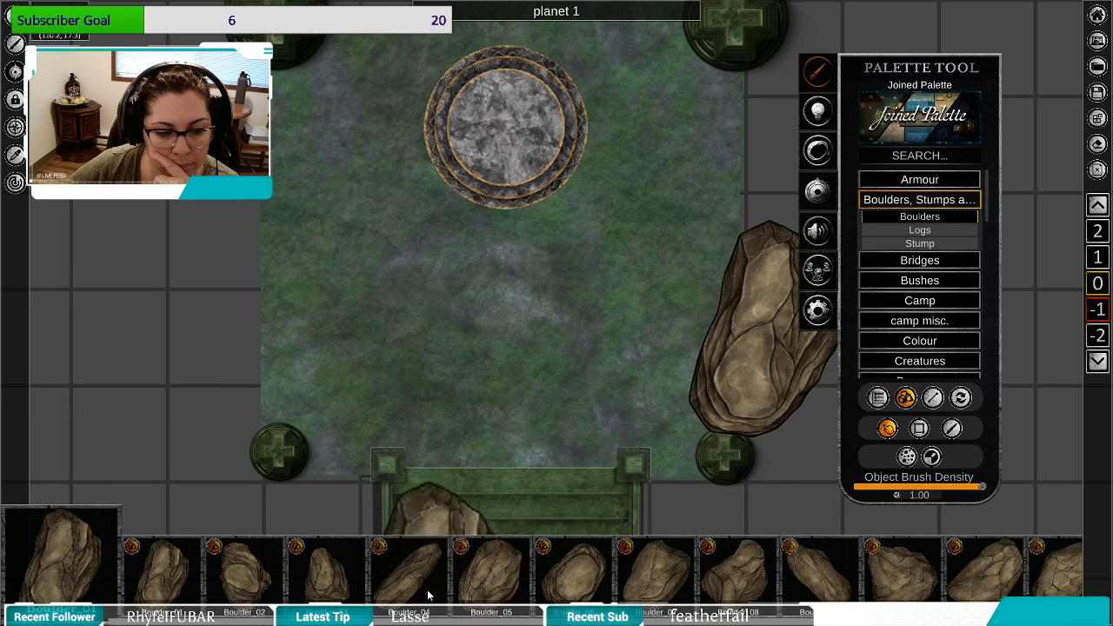
Place two Boulder_03 objects, one directly above the large boulder and one off the platform's right side.
click(767, 193)
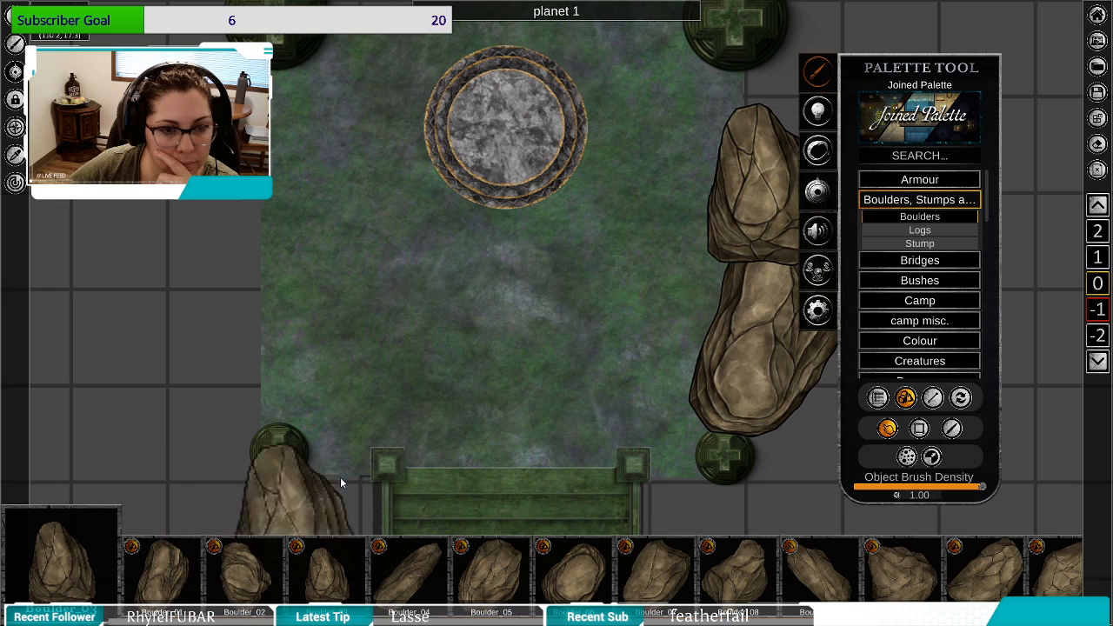
drag(636, 229, 392, 290)
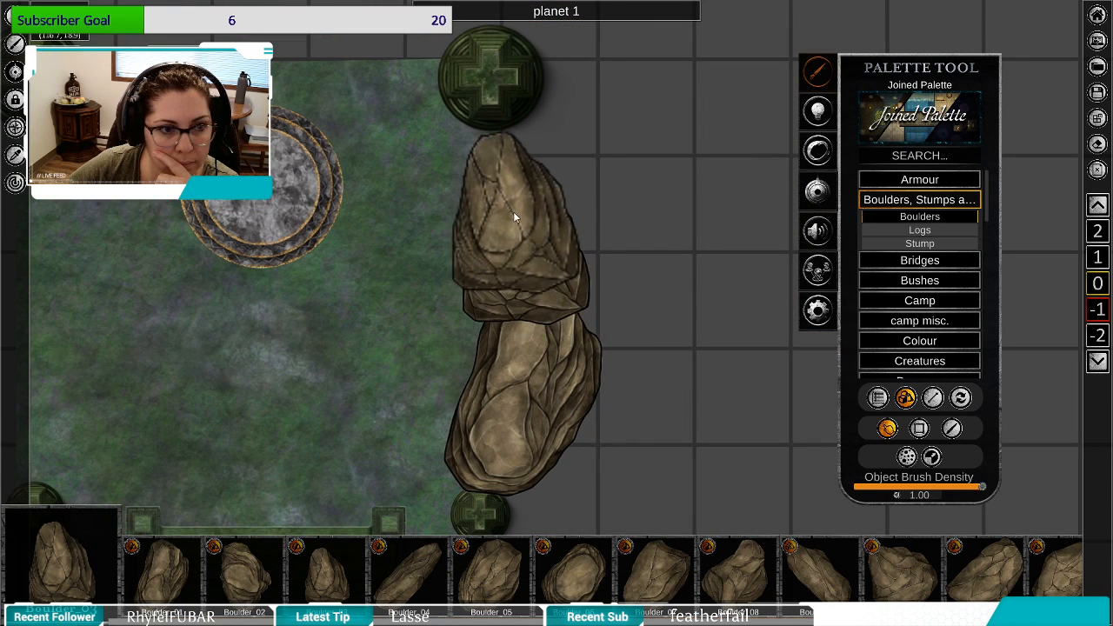
click(718, 182)
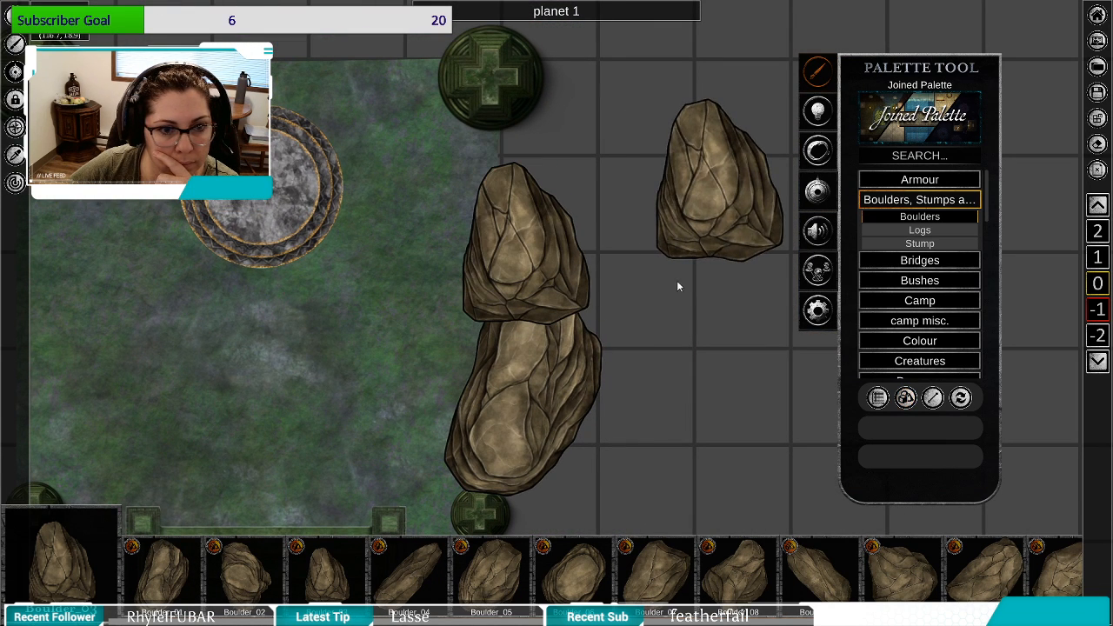
Scale down the Boulder_03 and Boulder_01 on the platform's right edge and line them up one above the other.
click(546, 261)
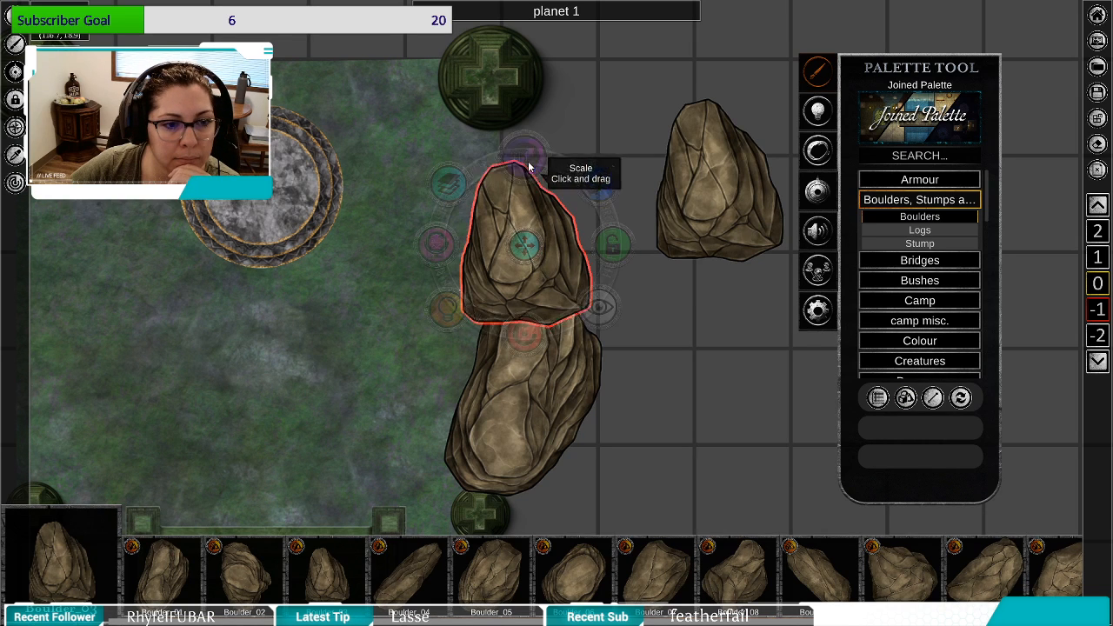
click(528, 423)
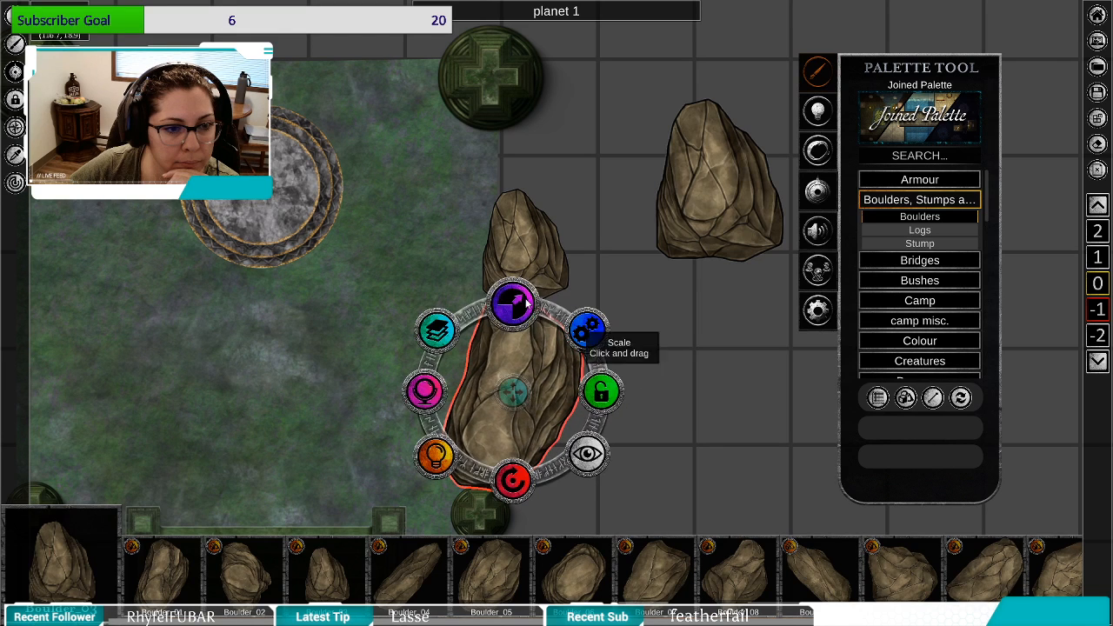
click(523, 251)
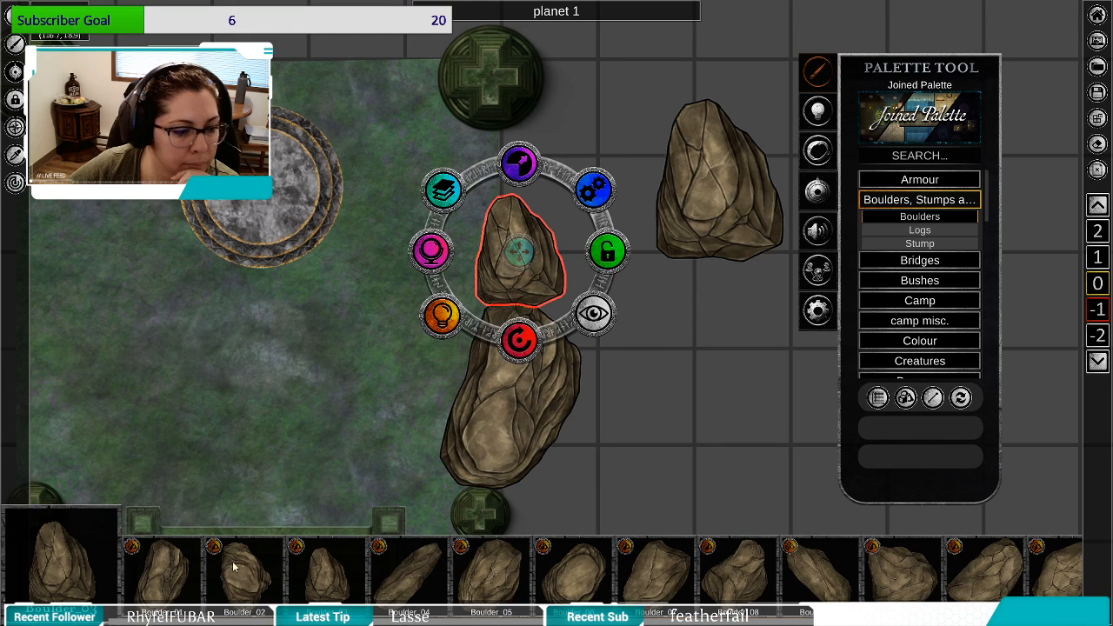
Place a Boulder_02 just below the upper-right pillar, above the other two boulders on the edge.
click(182, 574)
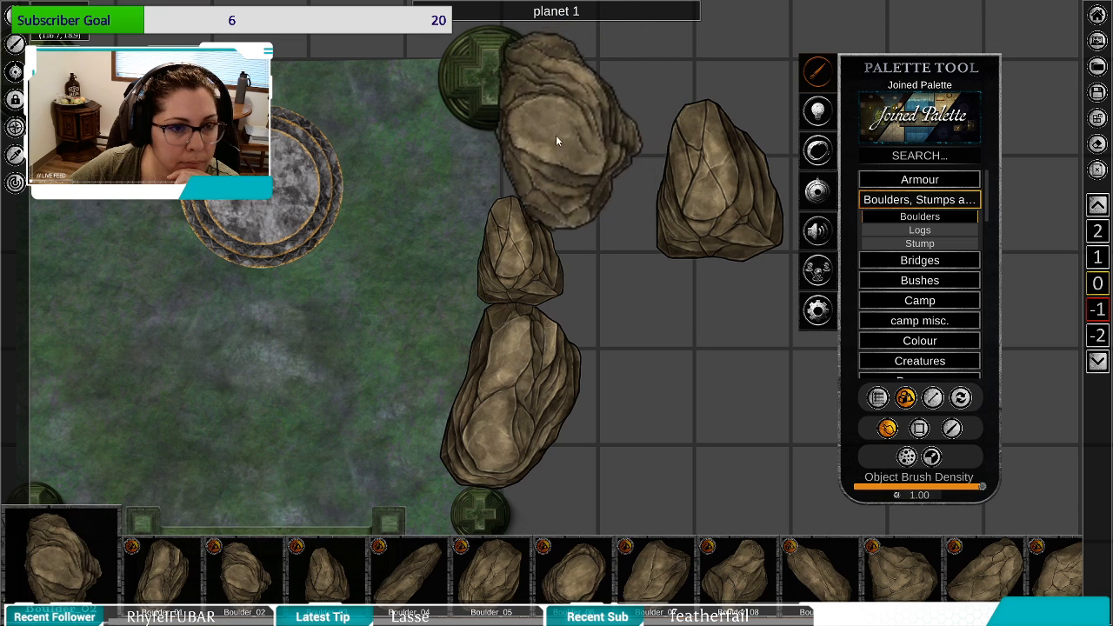
click(519, 175)
right_click(604, 252)
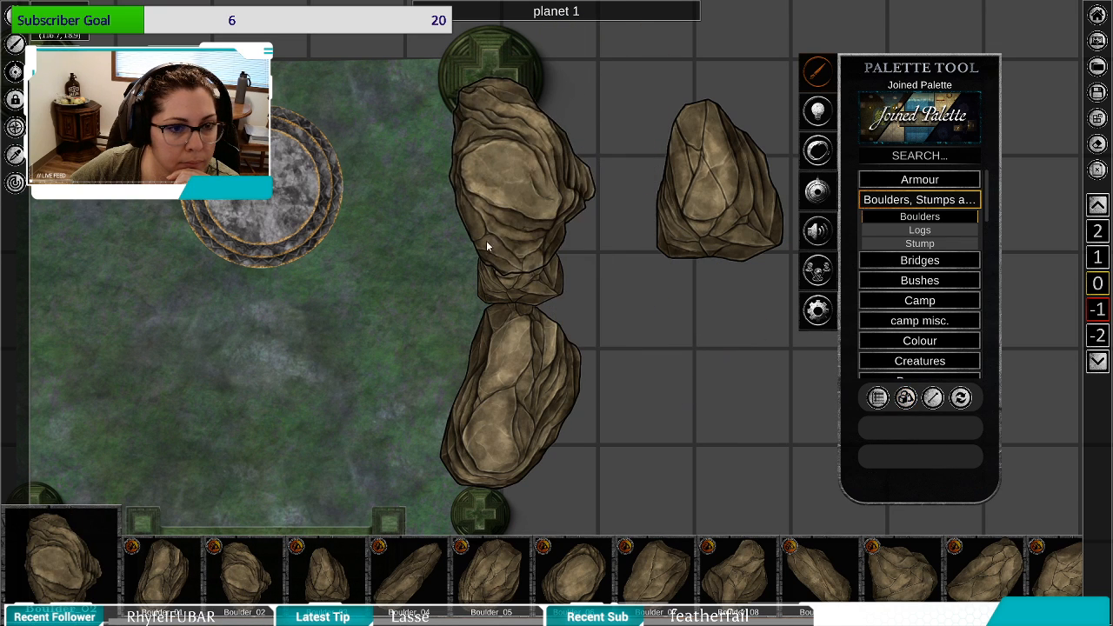
Rotate the Boulder_02, scale it down and fit it between the upper-right pillar and the middle boulder.
click(489, 244)
drag(507, 276, 588, 205)
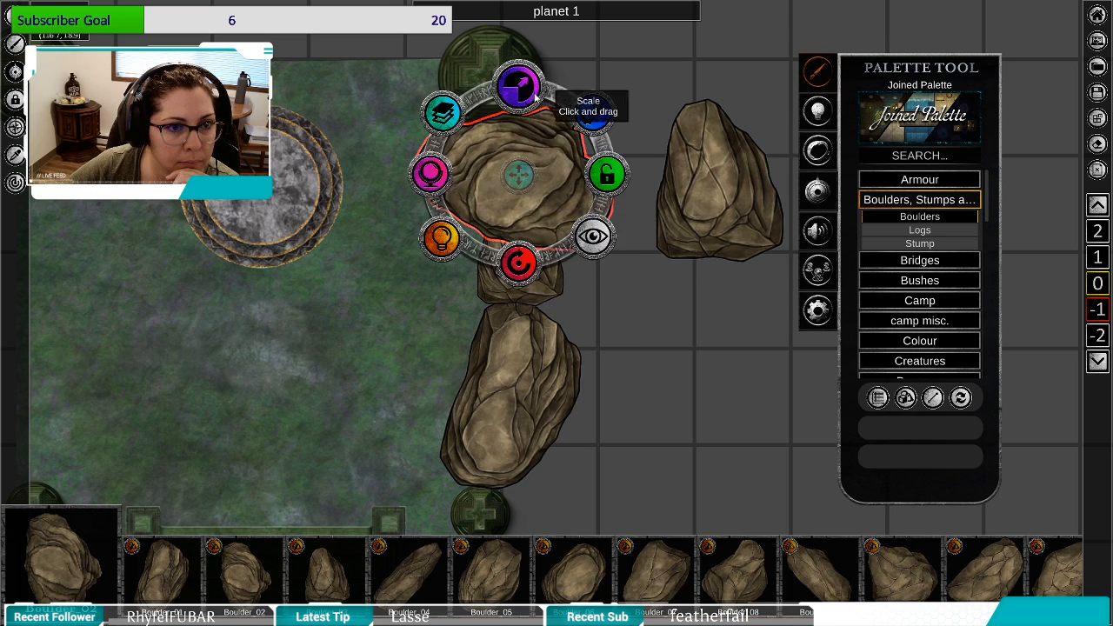
drag(522, 122, 523, 132)
drag(536, 266, 523, 273)
drag(527, 178, 513, 164)
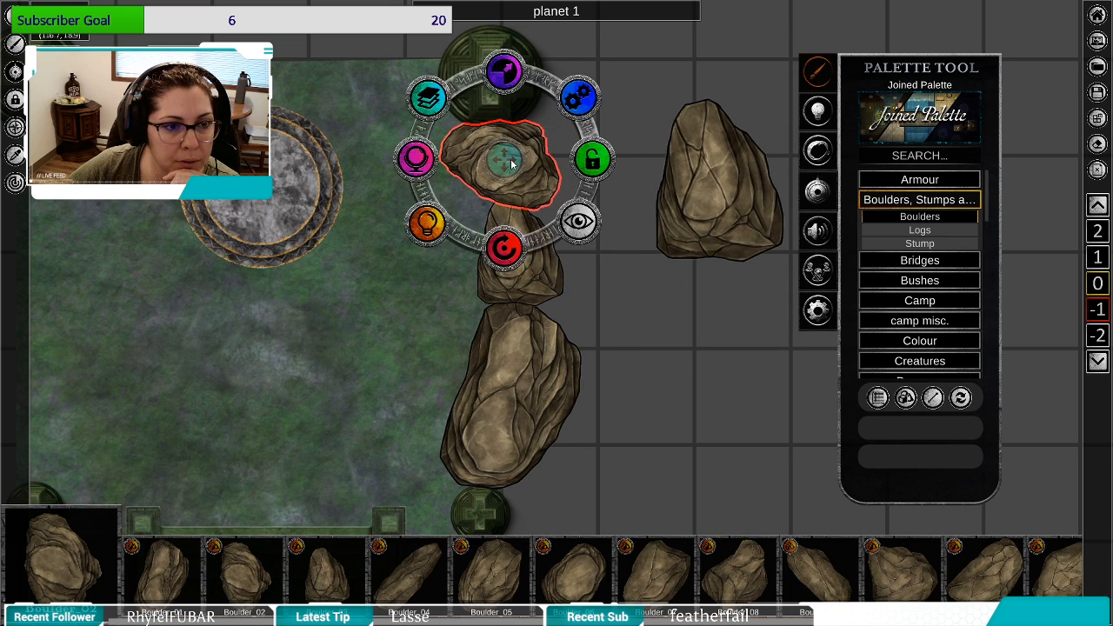
Move the middle boulder on the platform's right edge to the top of the layer order and deselect it.
click(552, 271)
click(445, 194)
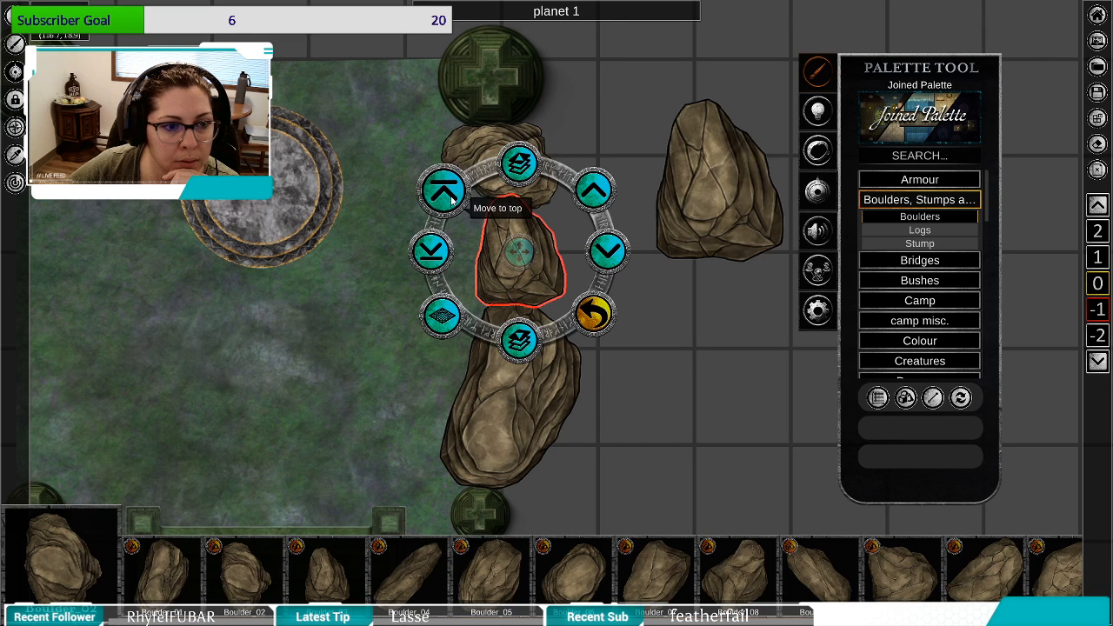
click(445, 193)
click(697, 440)
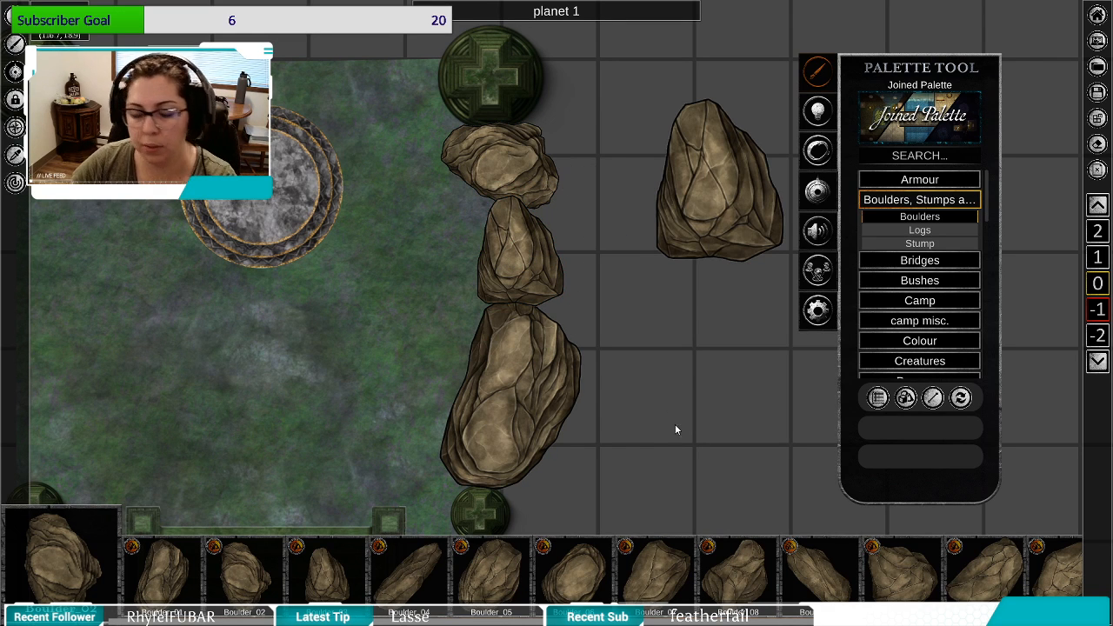
Place a Boulder_09 on the platform's upper edge, beside the upper-right pillar.
drag(664, 414, 681, 480)
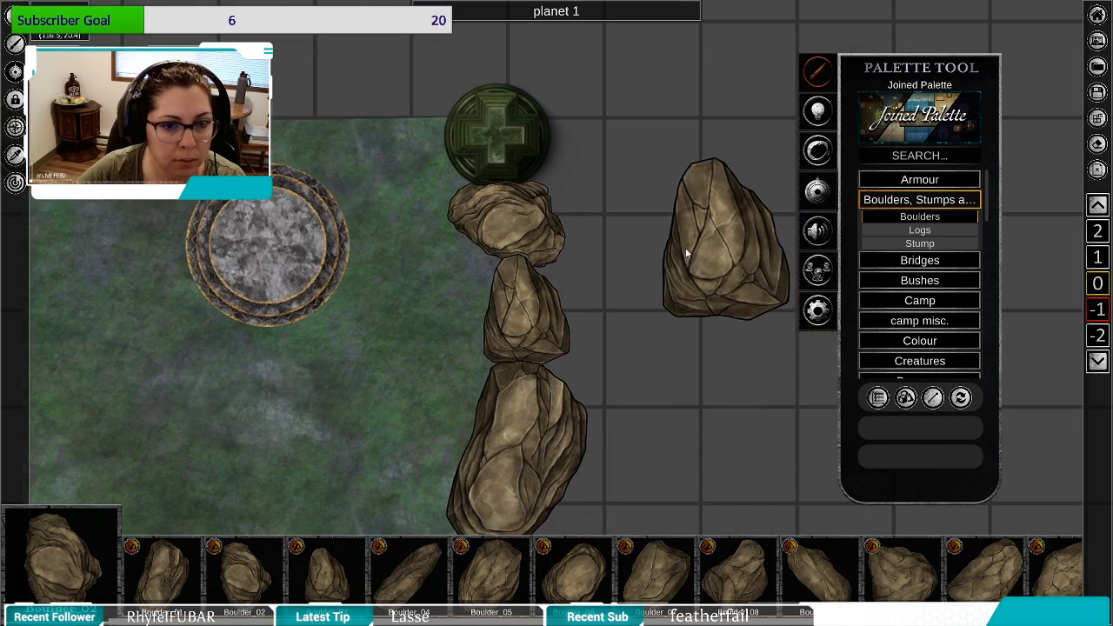
click(721, 235)
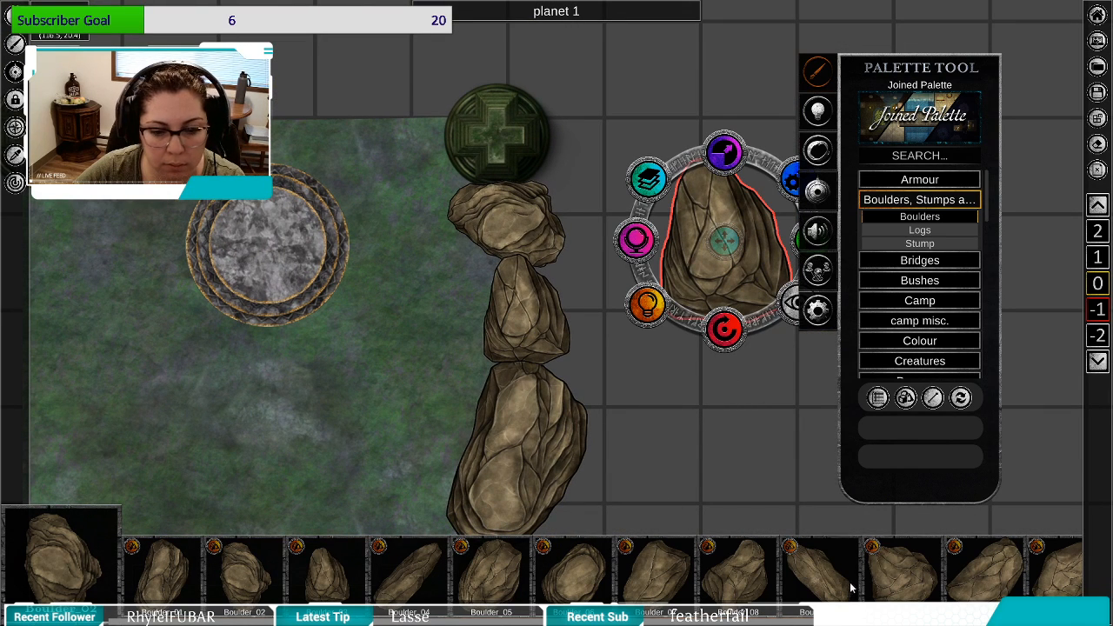
click(758, 548)
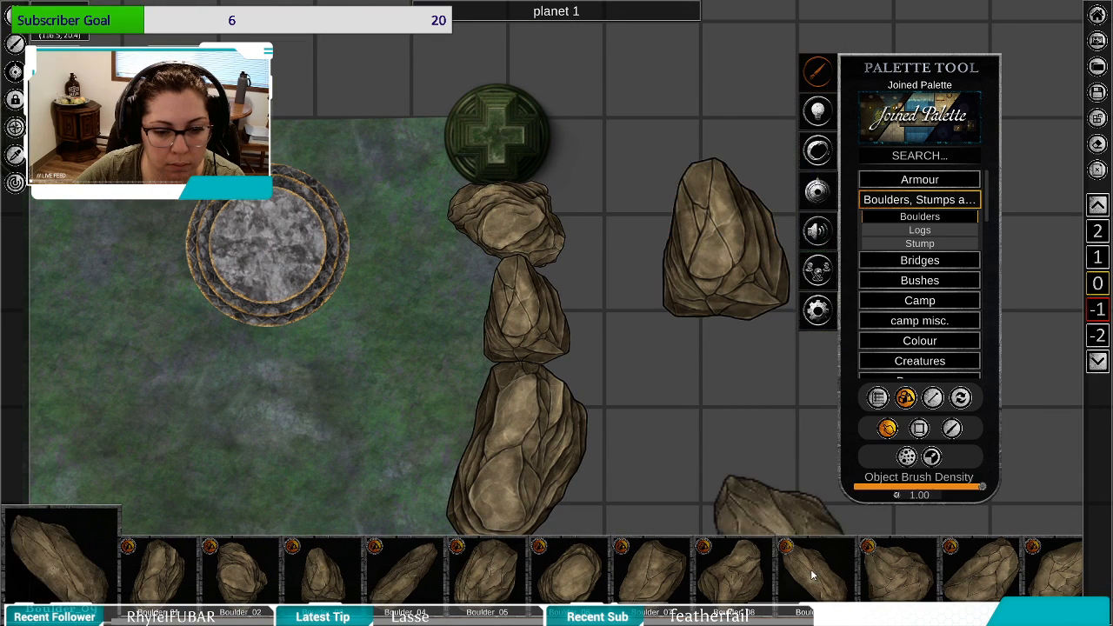
click(363, 88)
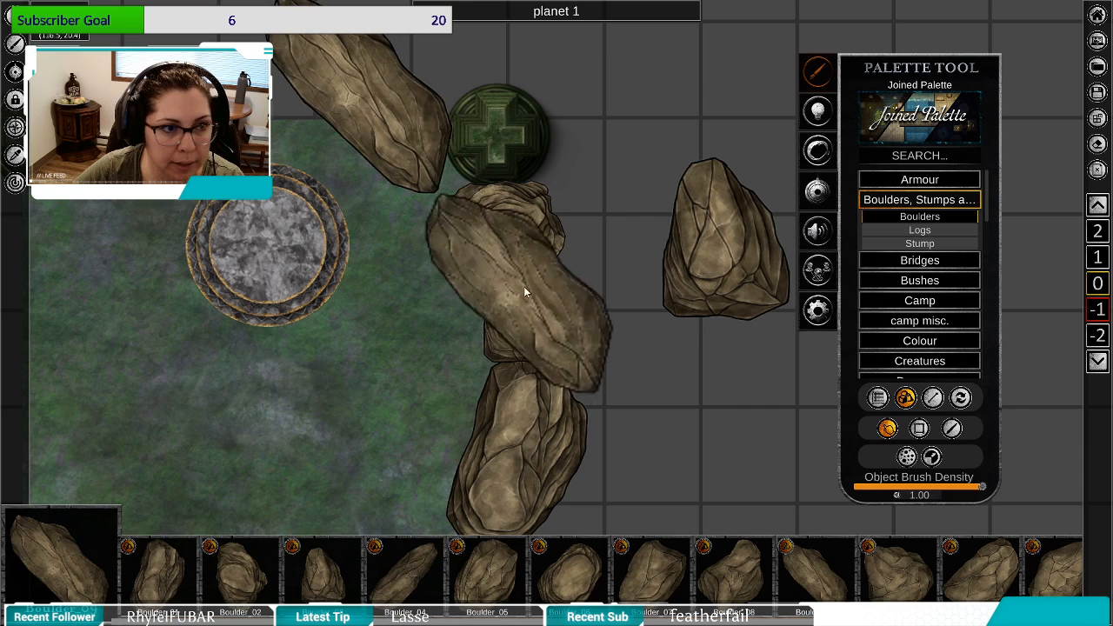
right_click(524, 290)
Scale down the Boulder_09 and rotate it to lie horizontally along the upper edge, touching the upper-right pillar.
click(386, 136)
drag(389, 255, 505, 350)
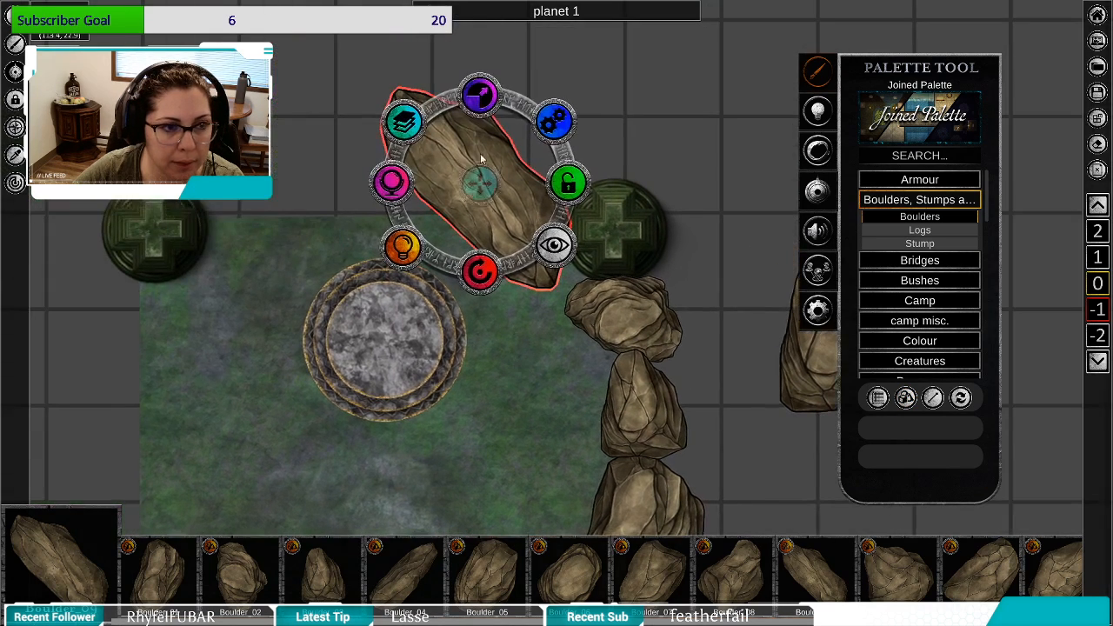
drag(475, 92, 468, 126)
drag(483, 269, 487, 178)
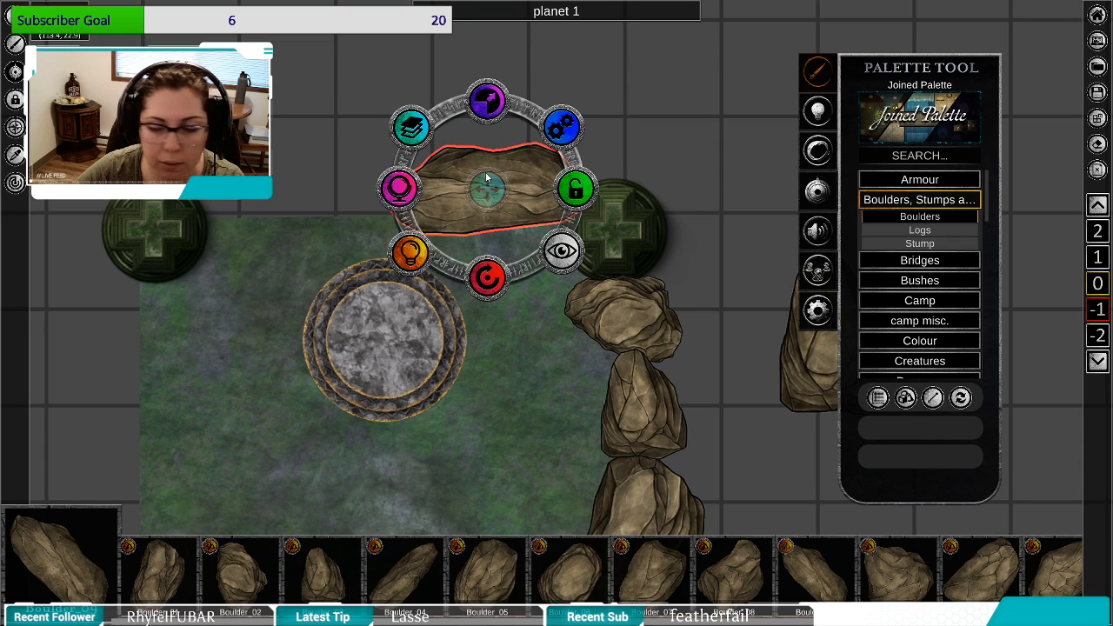
Move the upper-right pillar to the top of the layer order and deselect it.
click(624, 229)
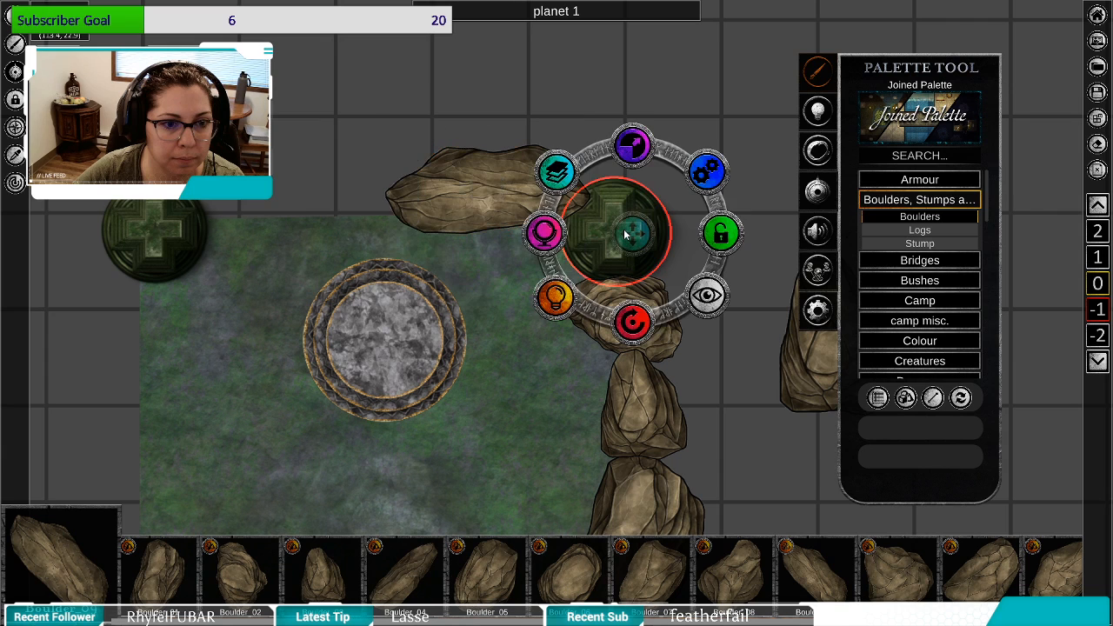
click(558, 171)
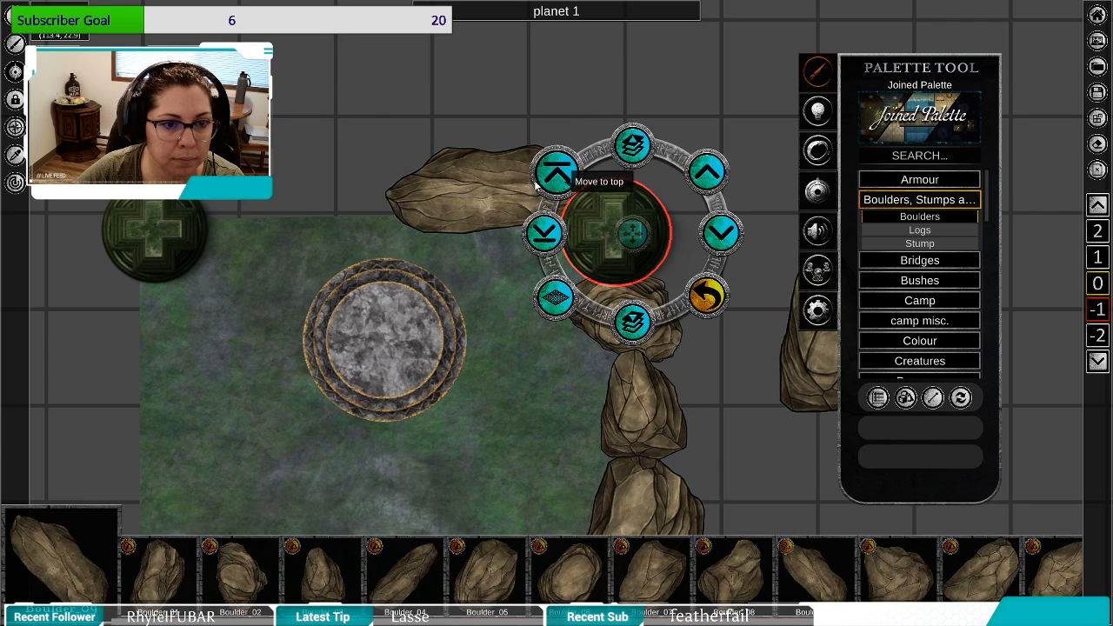
click(460, 284)
Move the spare boulder from outside the platform to the upper edge, turned sideways and scaled down against the Boulder_09.
drag(559, 346, 524, 248)
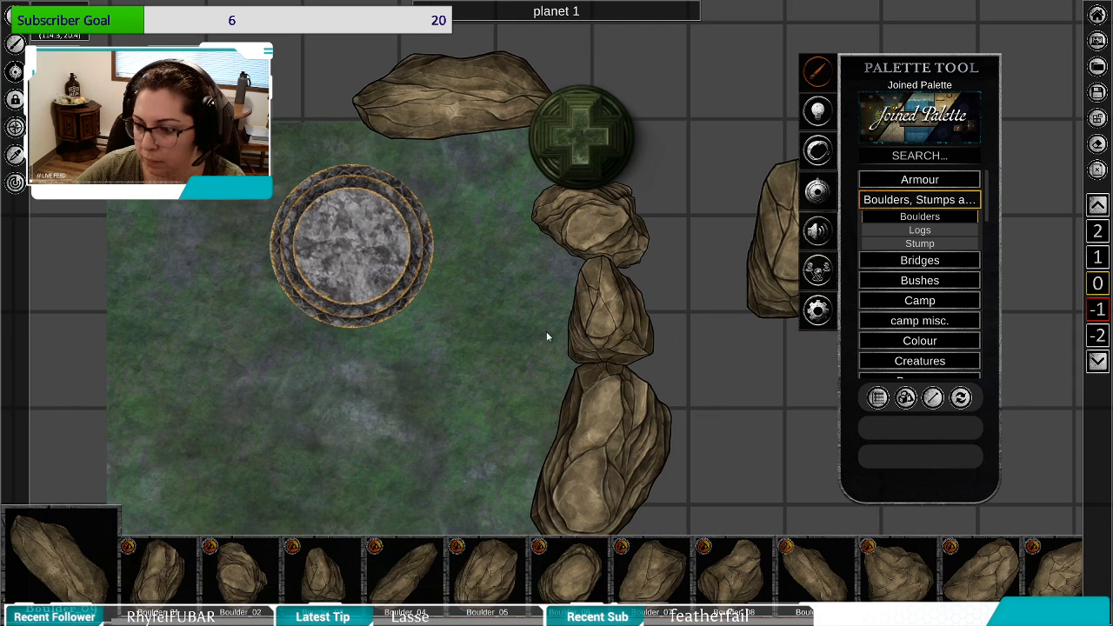
drag(442, 313, 295, 318)
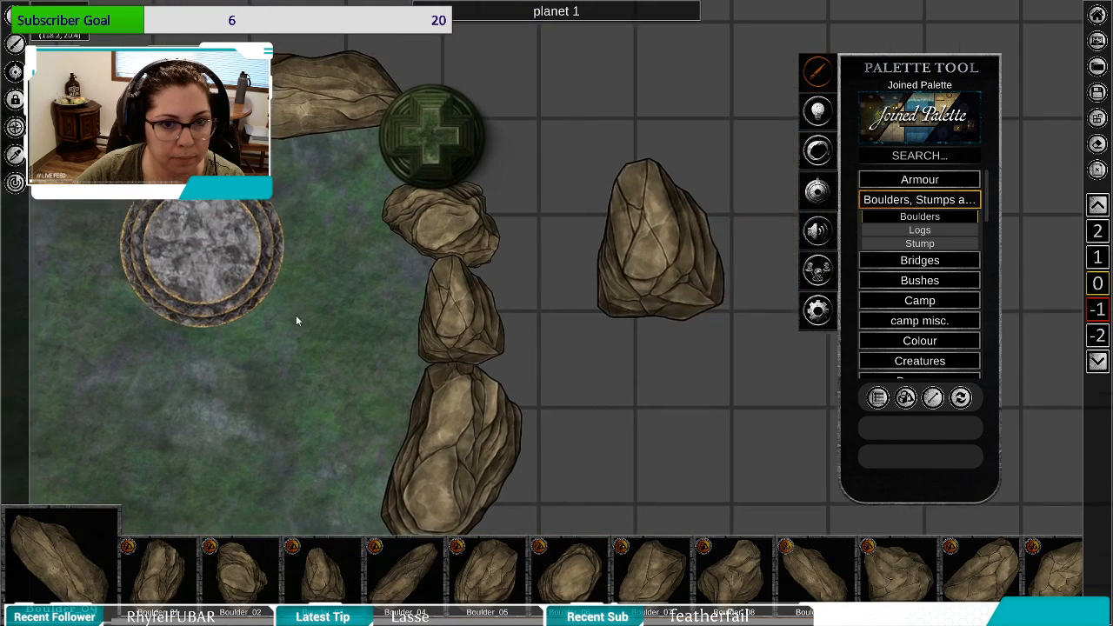
click(674, 254)
drag(668, 161, 202, 99)
drag(294, 250, 534, 335)
drag(407, 263, 492, 178)
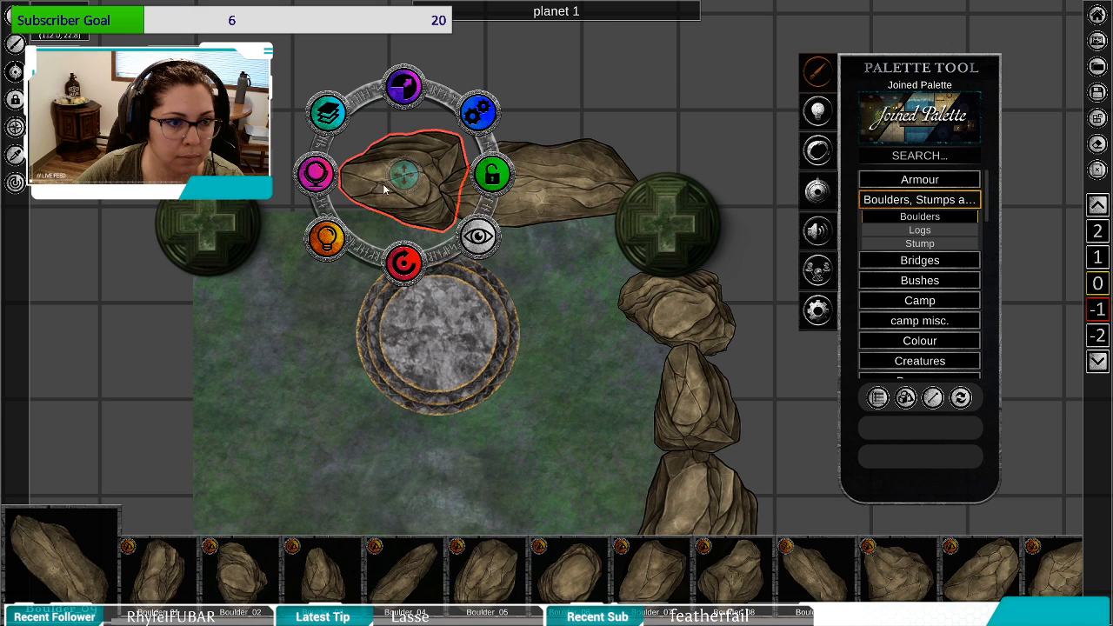
drag(398, 178, 416, 184)
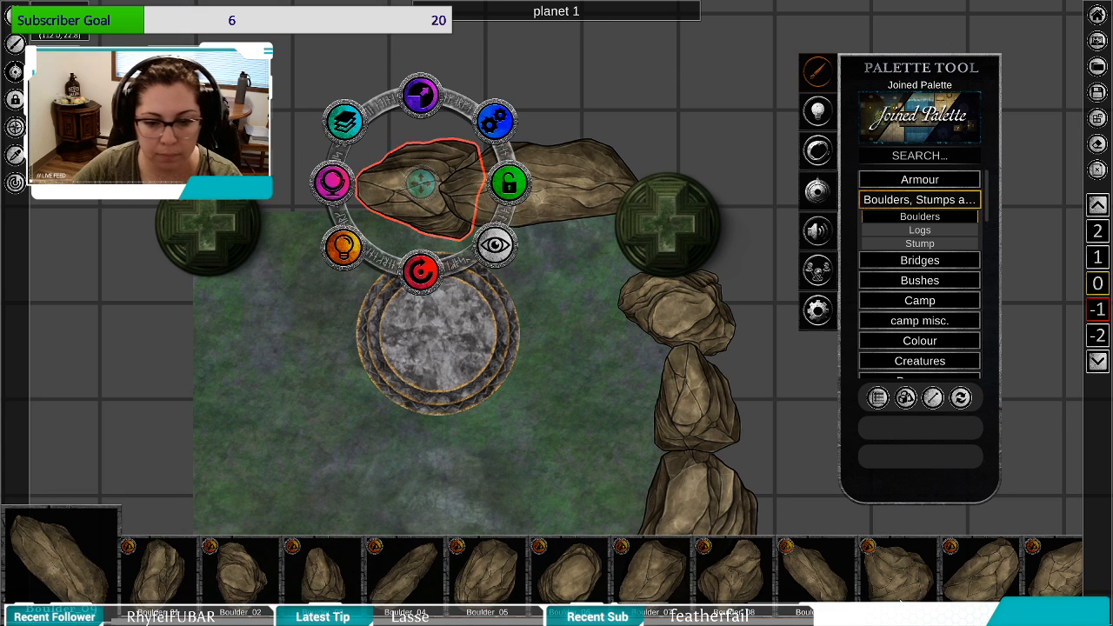
Place a Boulder_12 on the upper edge, between the upper-left pillar and the sideways boulder.
click(1057, 589)
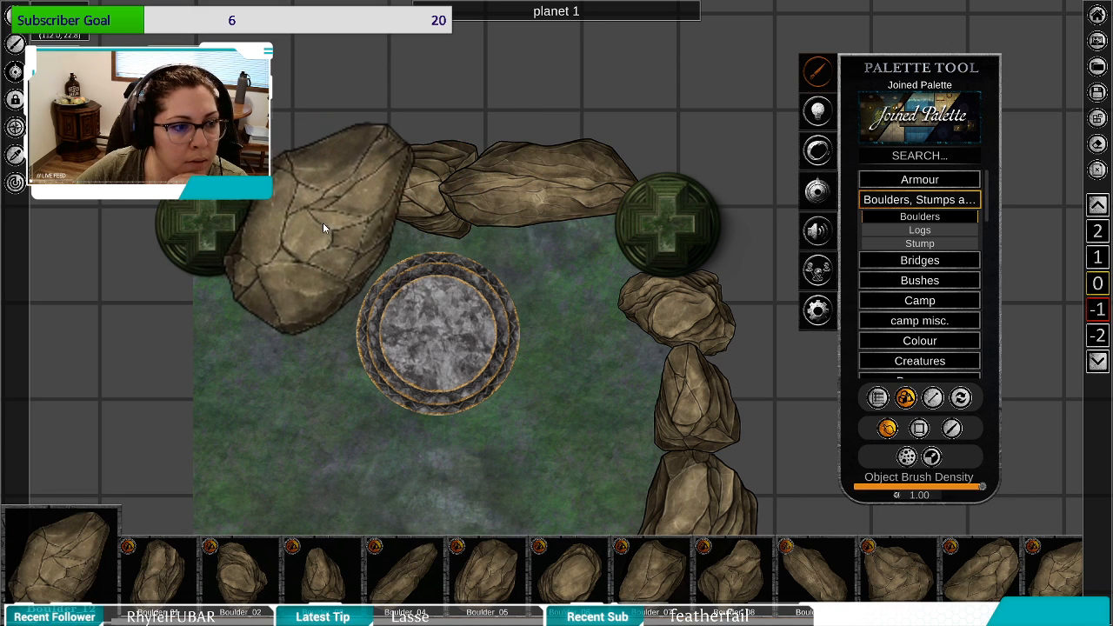
click(323, 222)
right_click(332, 247)
Scale down the Boulder_12 and fit it into the gap beside the upper-left pillar, then deselect it.
click(332, 246)
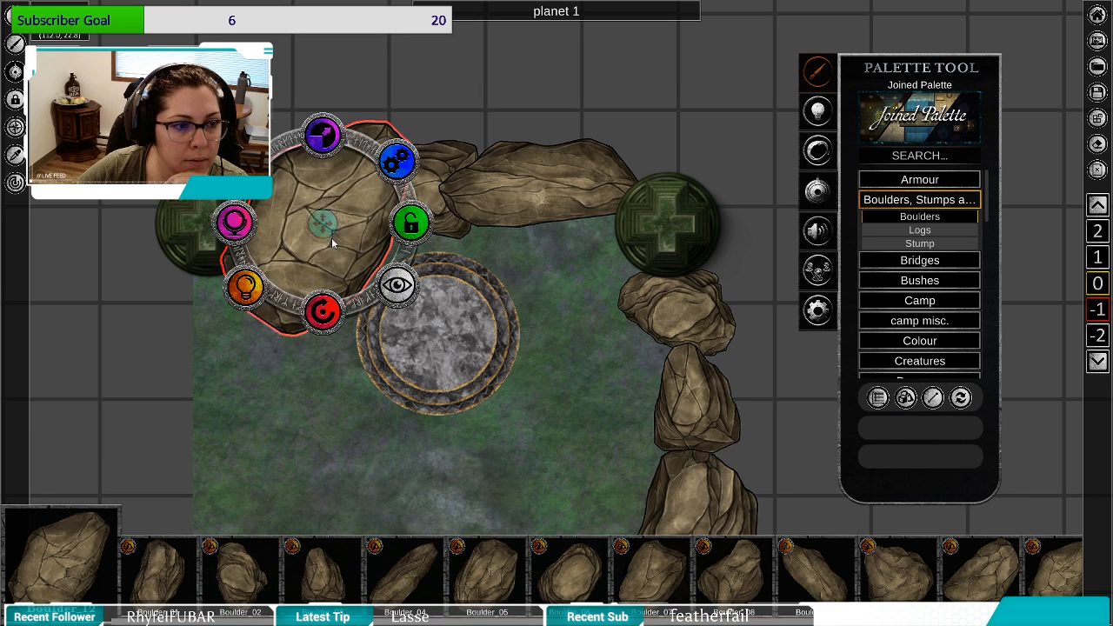
drag(334, 144, 335, 167)
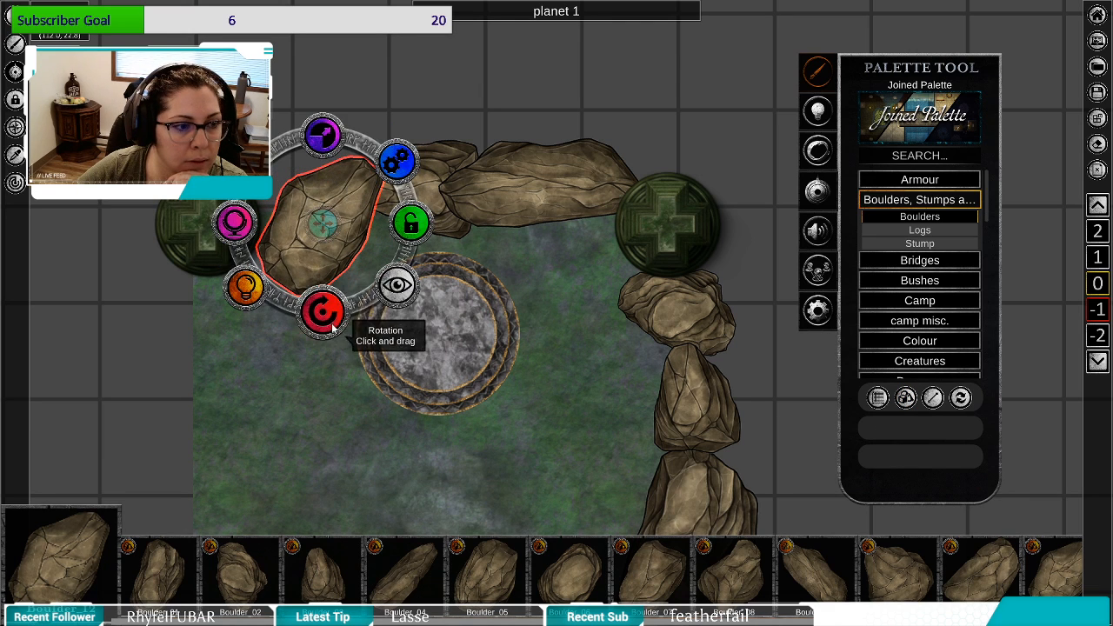
drag(314, 311, 311, 310)
drag(314, 227, 309, 211)
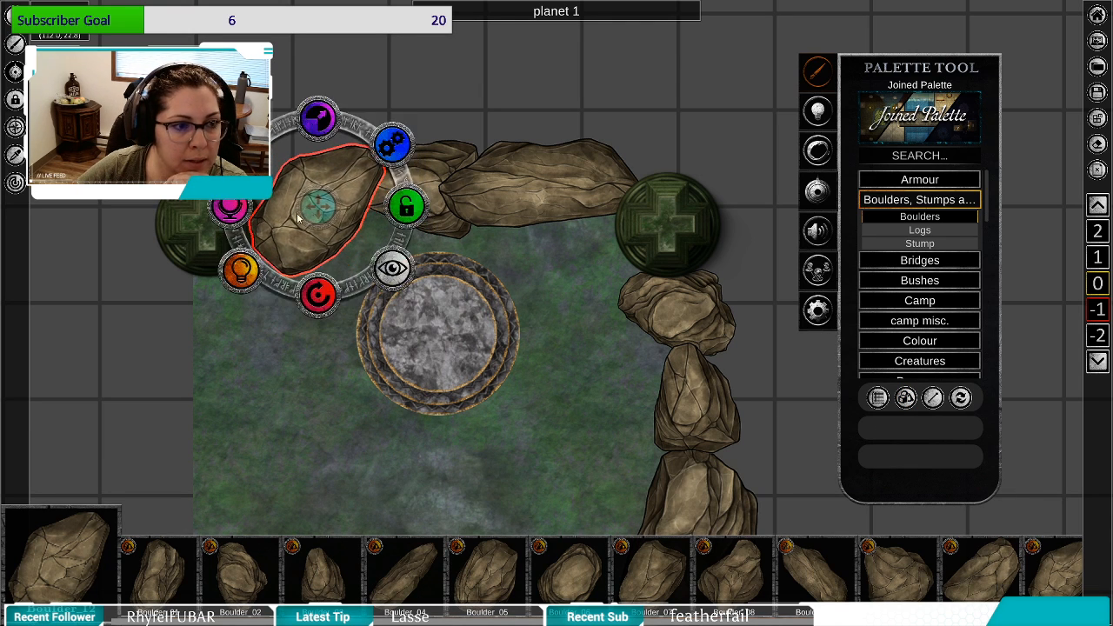
click(283, 463)
Move the upper-left pillar to the top of the layer order.
drag(287, 465, 353, 457)
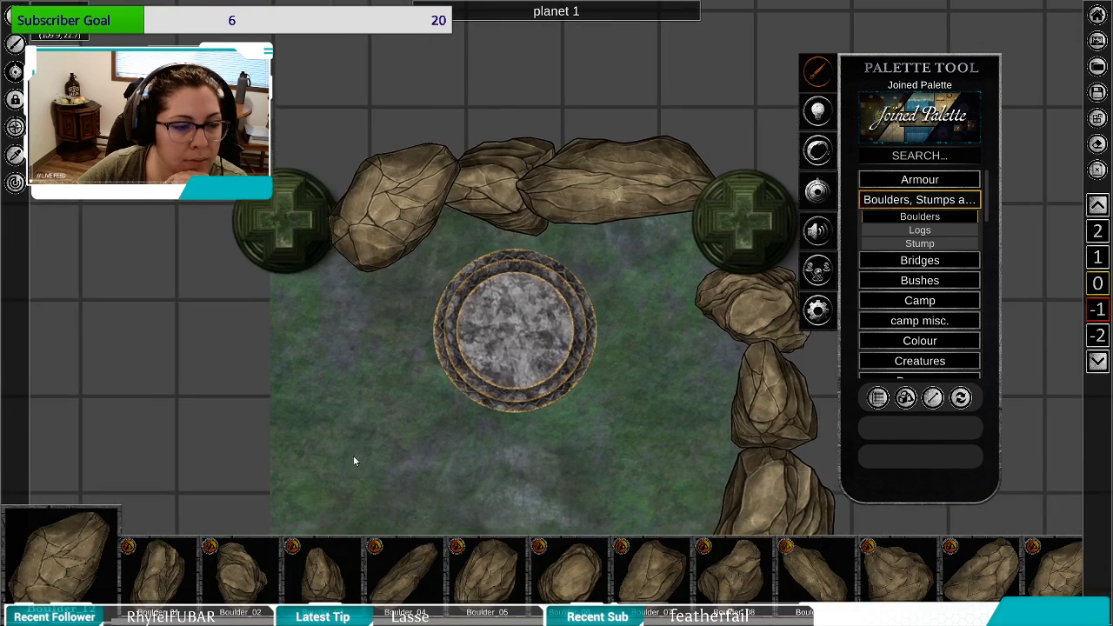
click(283, 231)
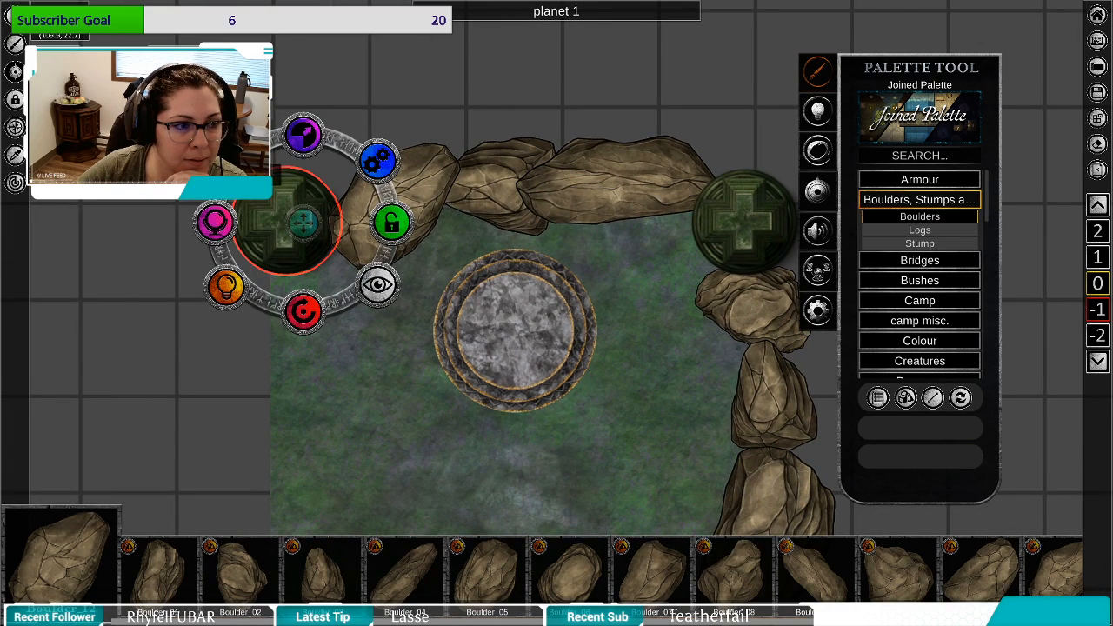
click(229, 162)
Place a Boulder_01 on the platform's left edge, scale it down and fit it just below the upper-left pillar.
drag(322, 457, 437, 363)
drag(490, 426, 439, 424)
click(413, 246)
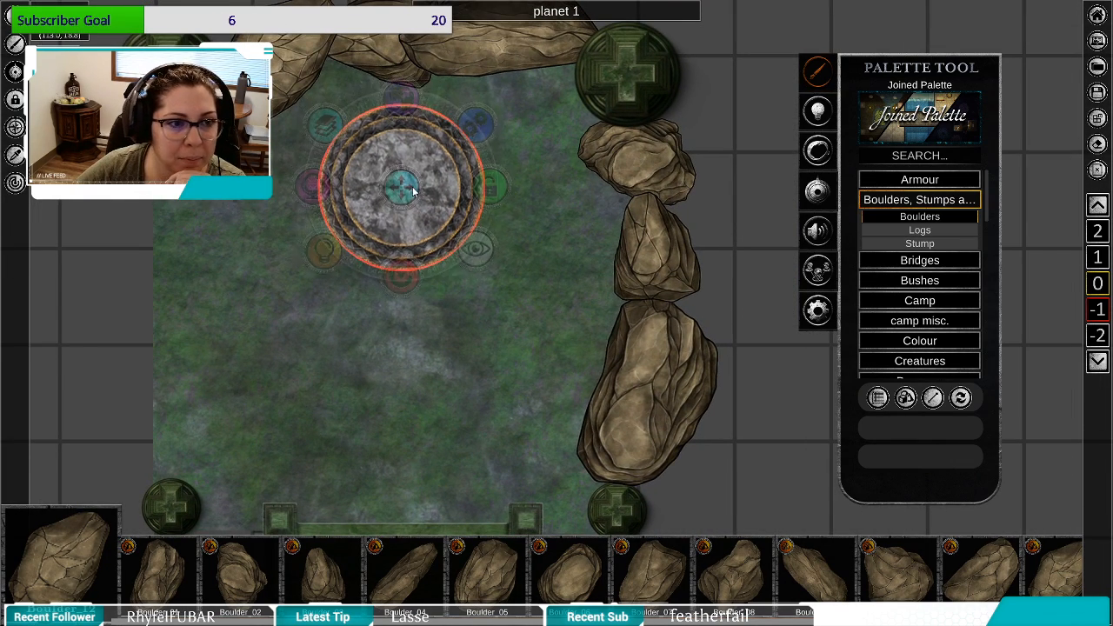
drag(539, 491, 619, 403)
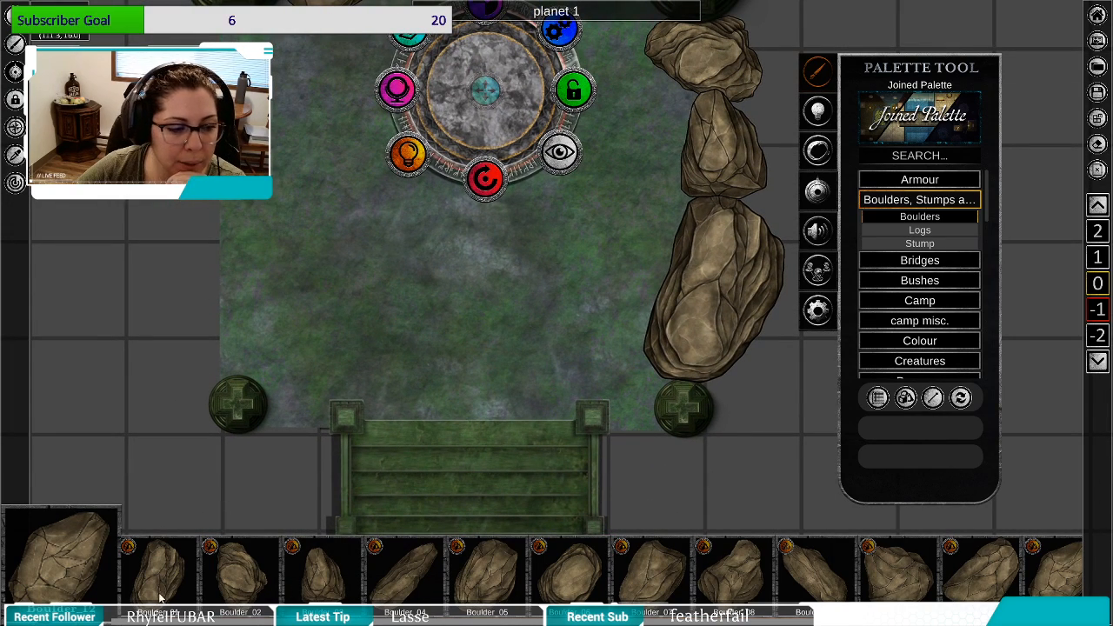
scroll(160, 598, down, 1)
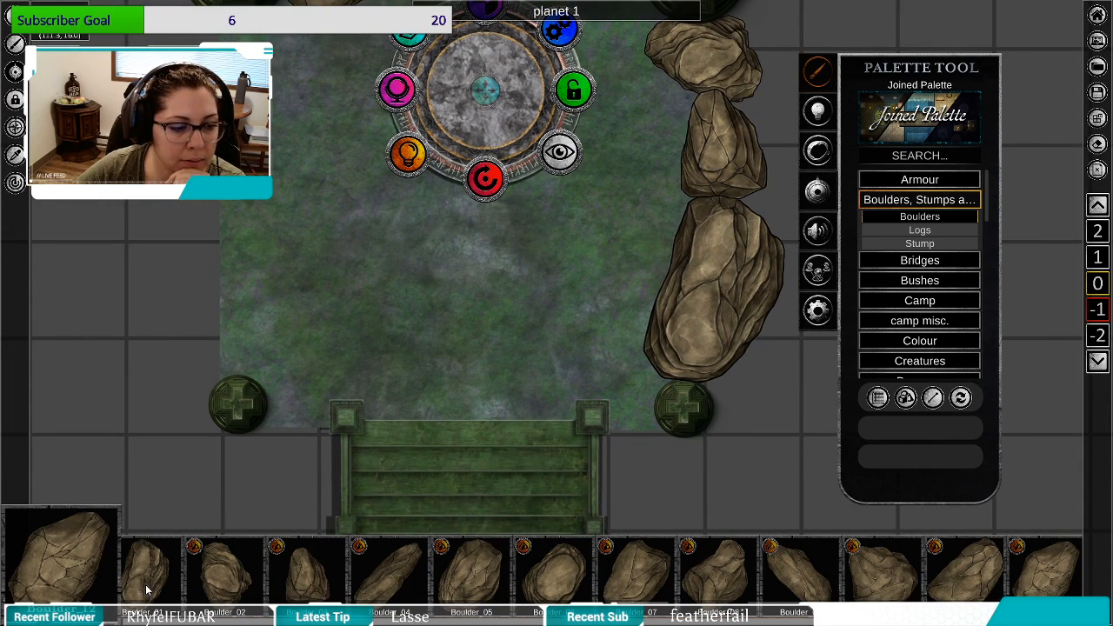
click(147, 589)
drag(217, 117, 253, 251)
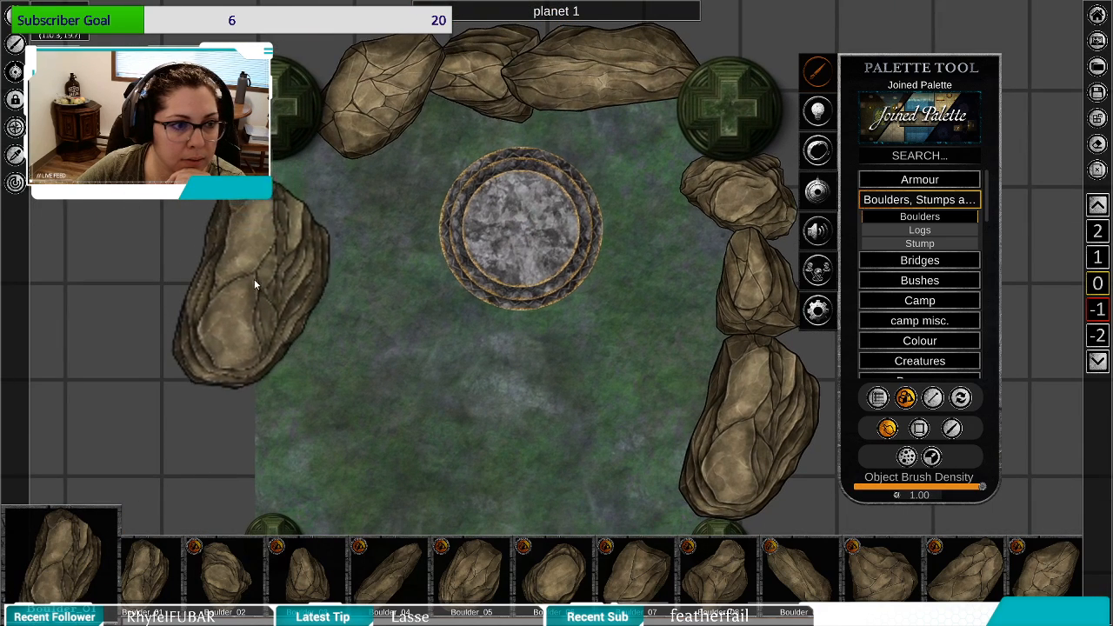
click(245, 253)
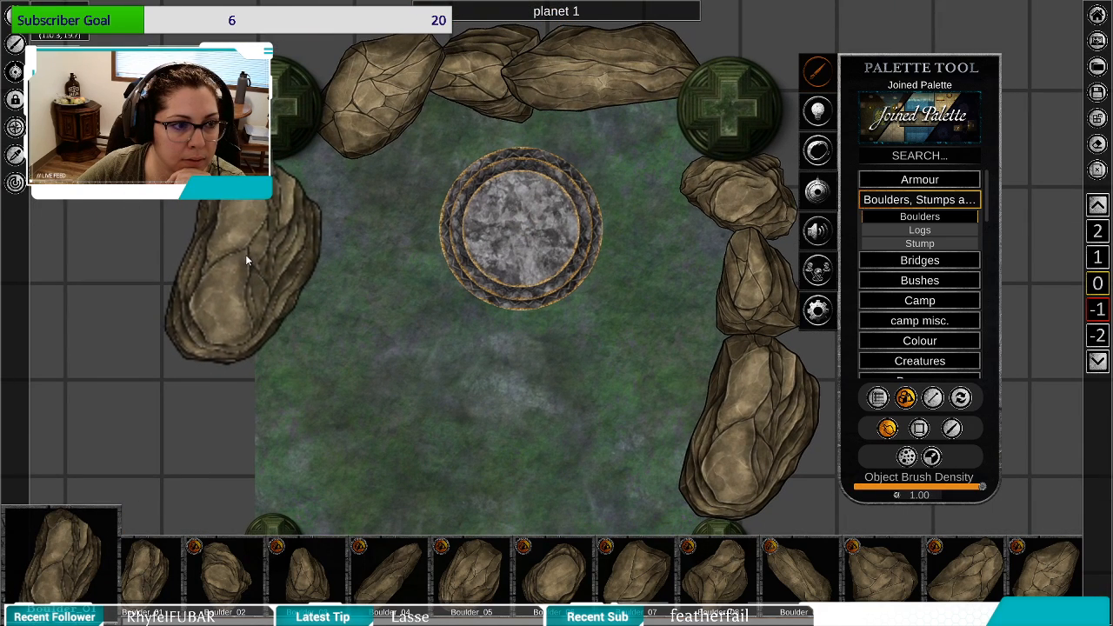
right_click(265, 342)
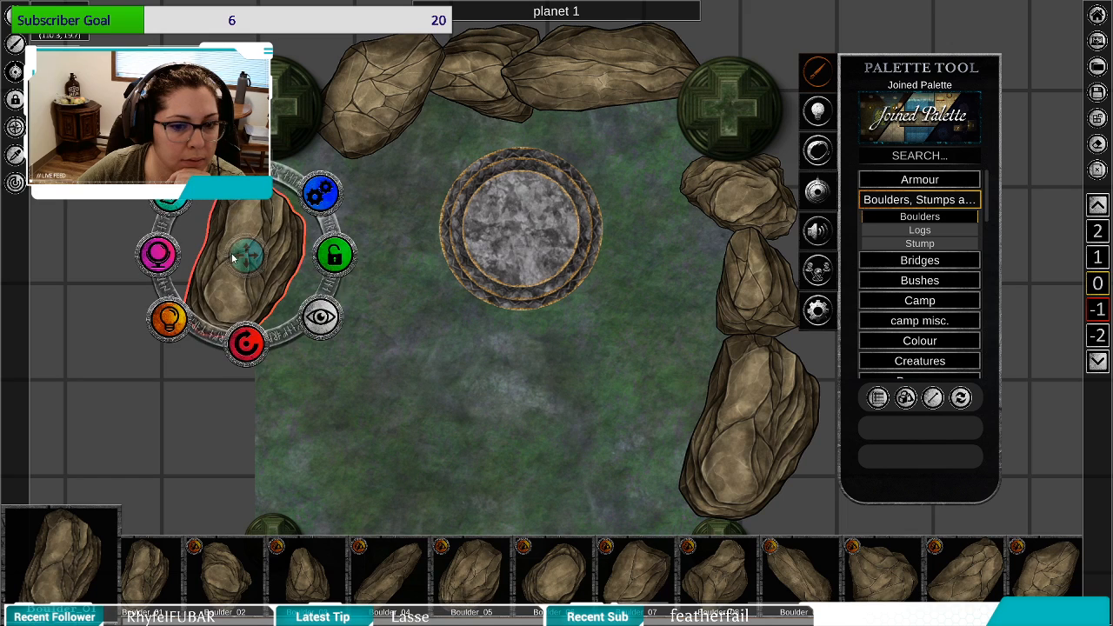
drag(233, 258, 240, 235)
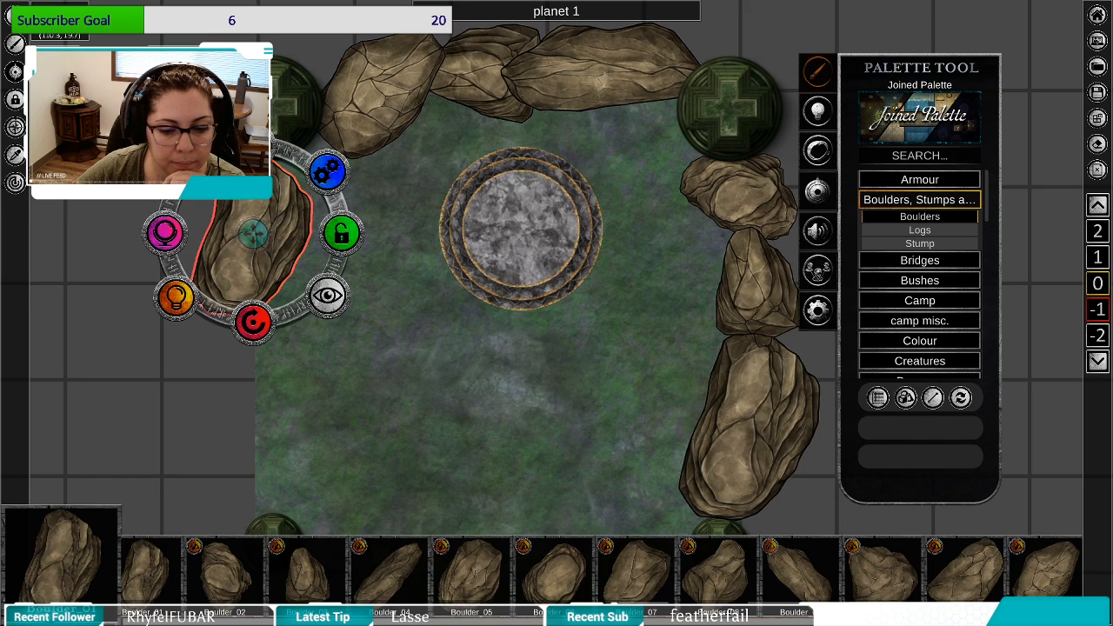
Place a Boulder_13 on the left edge, directly below the Boulder_01.
scroll(772, 574, down, 4)
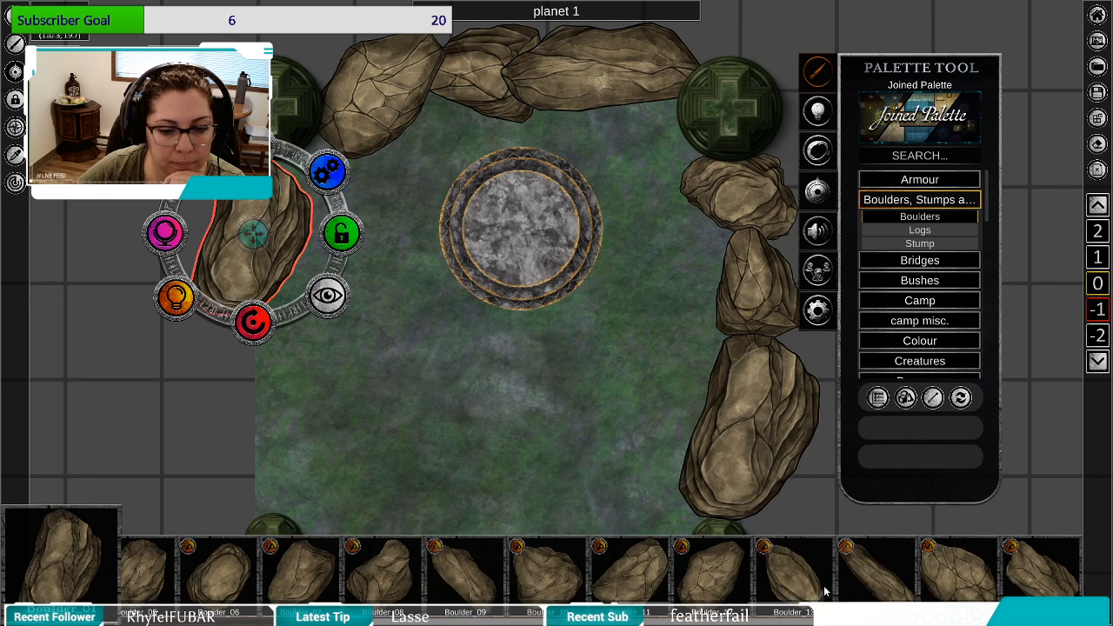
click(792, 596)
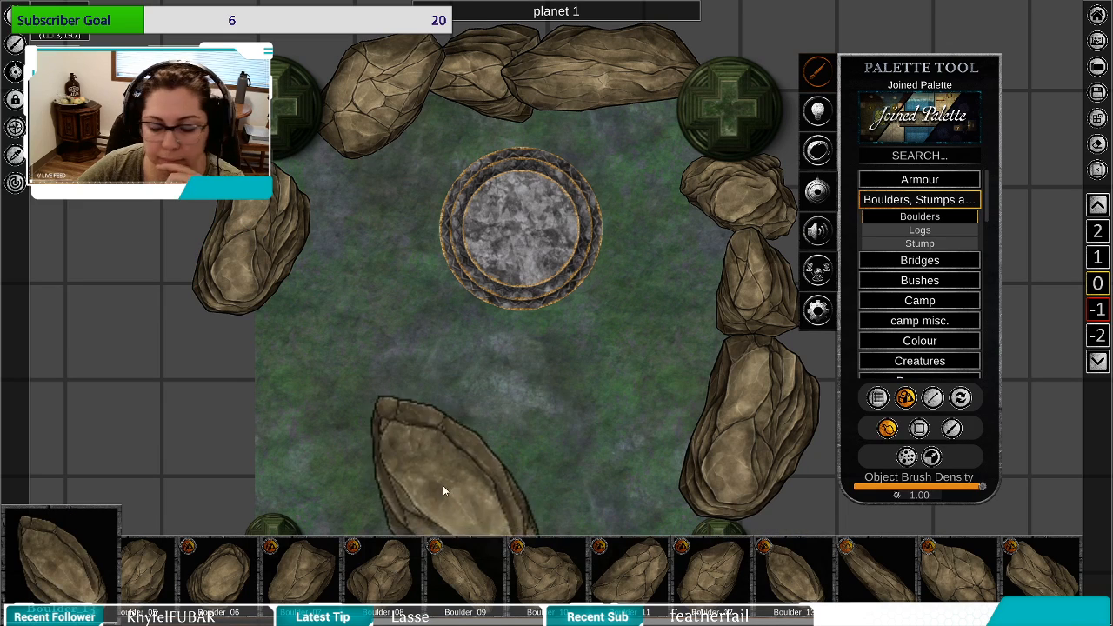
click(262, 373)
right_click(327, 427)
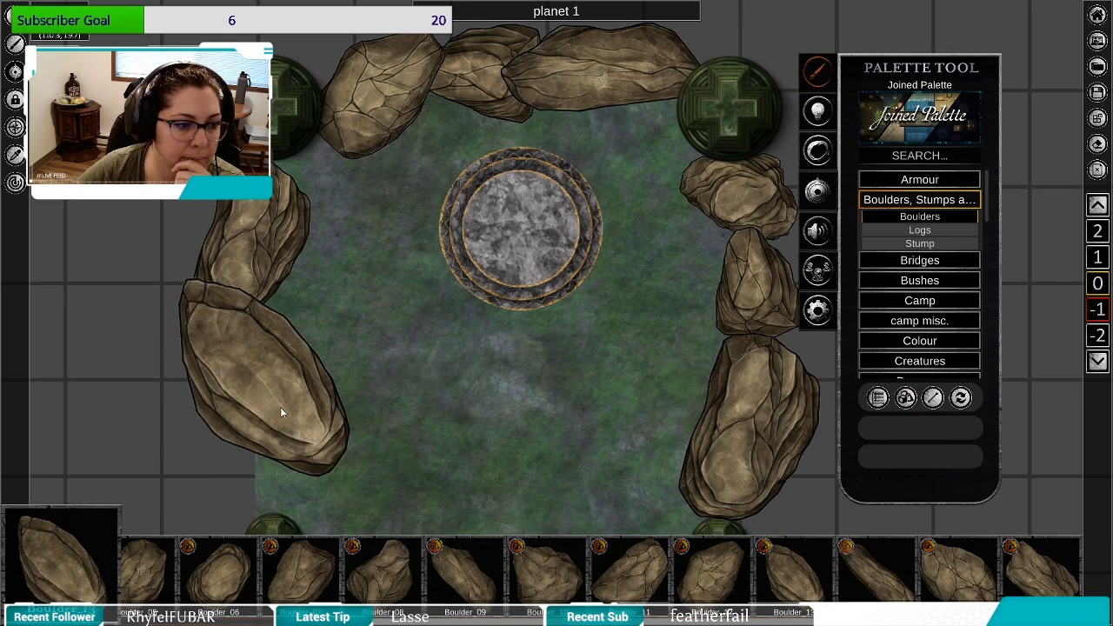
Rotate the Boulder_13 more upright, scale it down and move it up against the Boulder_01.
click(280, 407)
drag(263, 466, 221, 469)
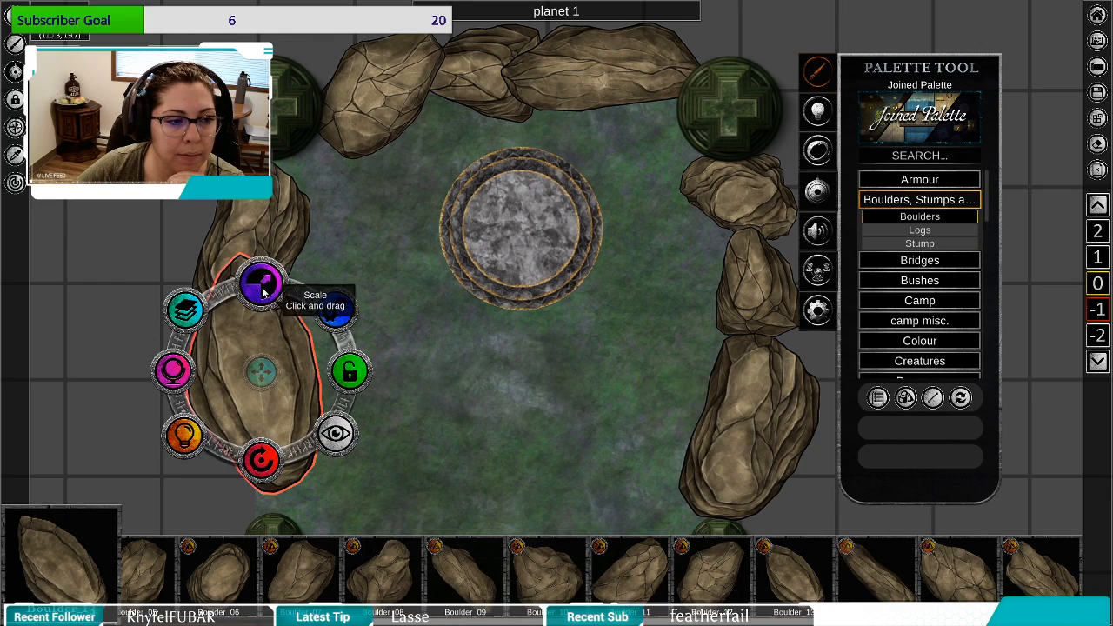
drag(263, 289, 267, 330)
drag(260, 459, 266, 458)
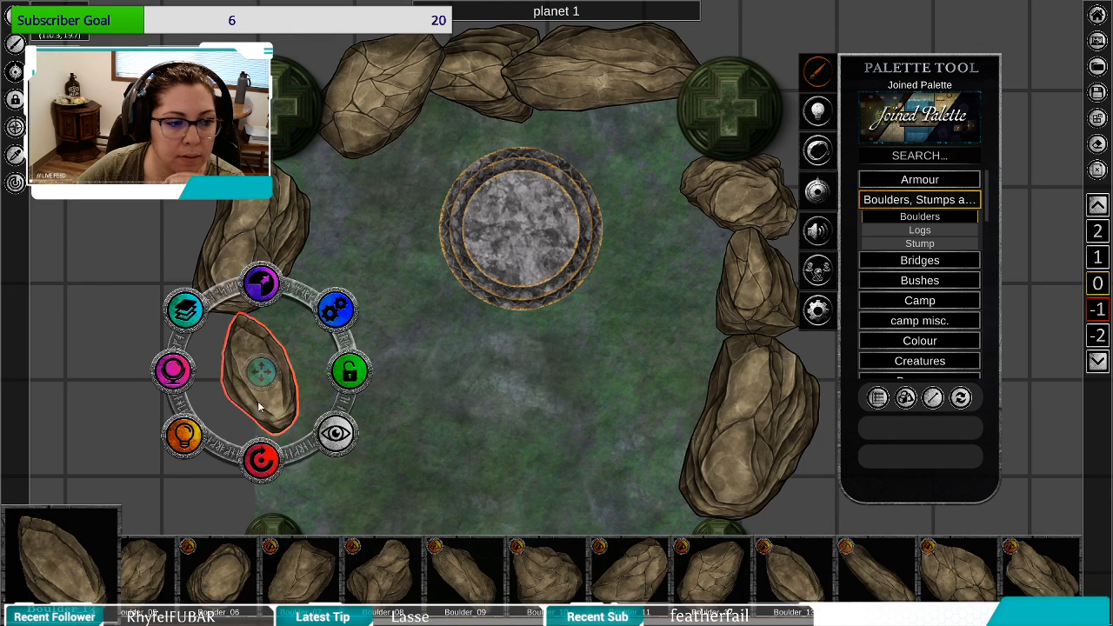
drag(261, 372, 255, 345)
Place a Boulder_12 on the left edge, between the Boulder_13 and the lower-left pillar.
drag(466, 485, 472, 370)
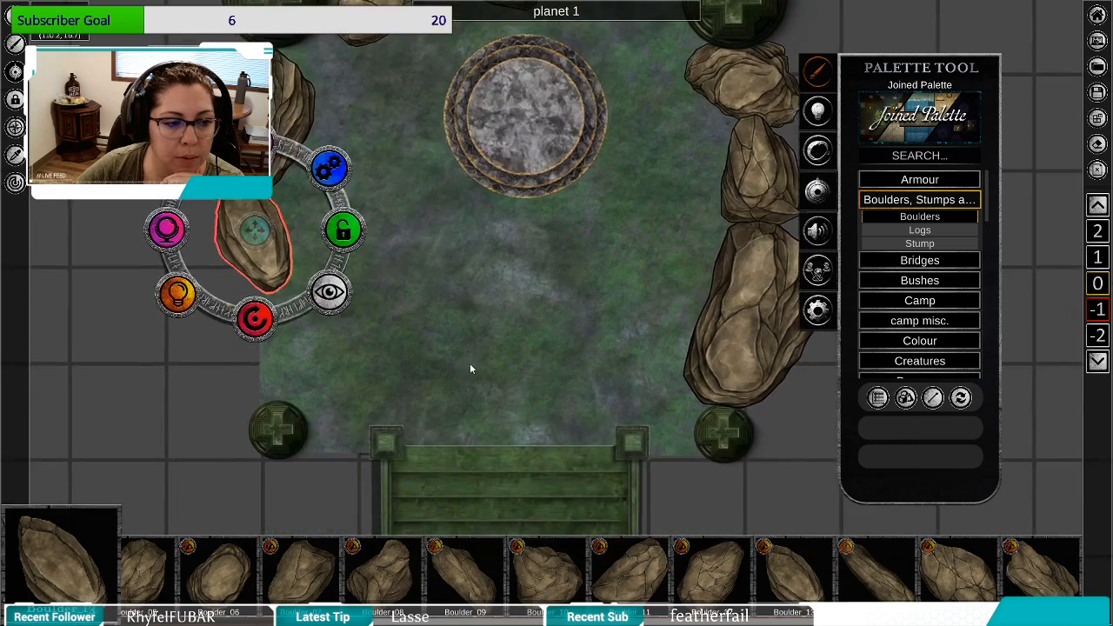
click(704, 582)
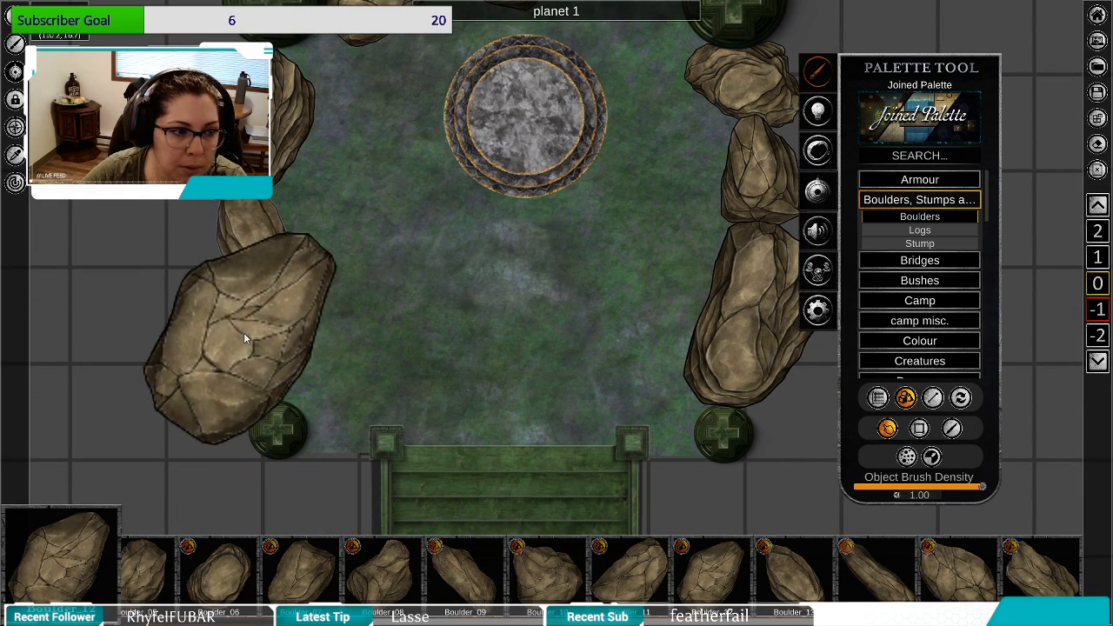
click(244, 337)
right_click(347, 339)
Scale down the left edge's Boulder_12, rotate it upright and fit it between the Boulder_13 and the lower-left pillar.
click(278, 323)
drag(237, 248, 235, 283)
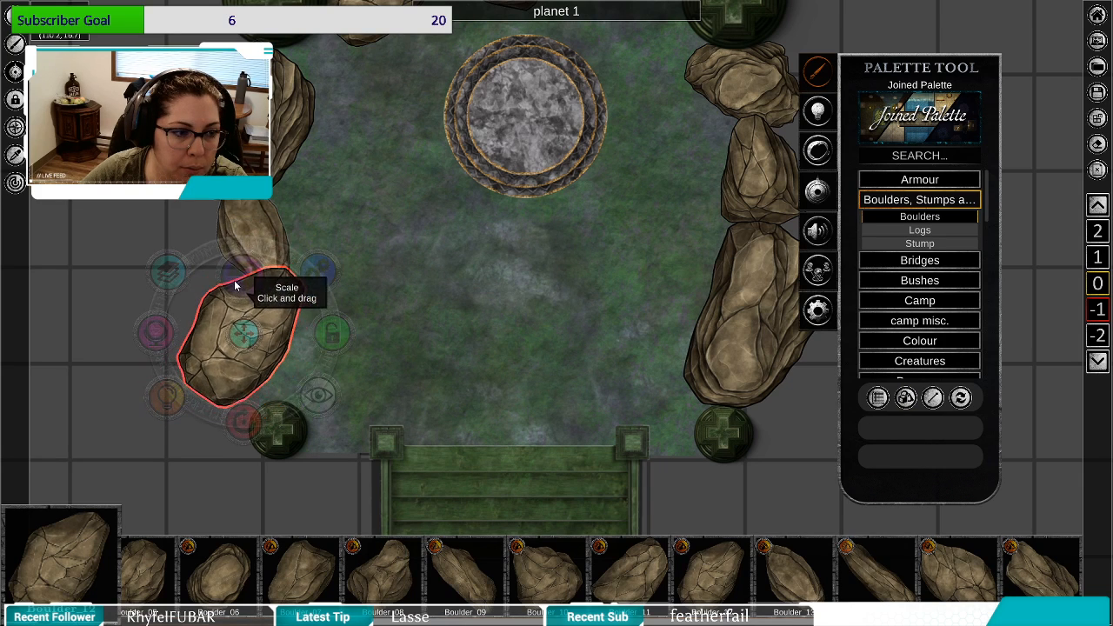
drag(247, 421, 290, 441)
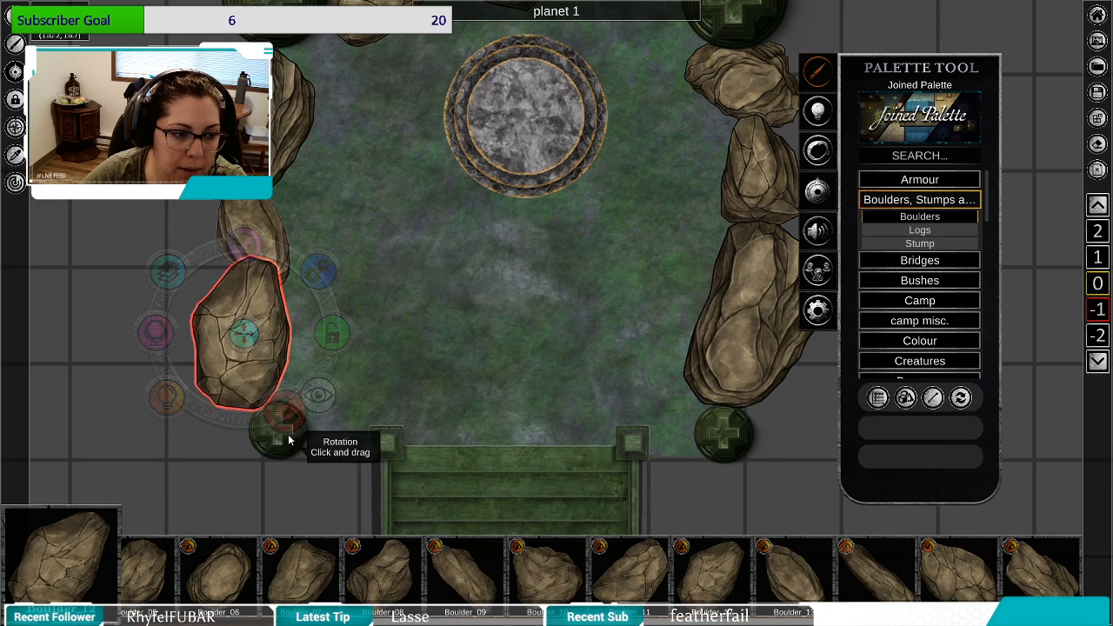
drag(244, 334, 257, 208)
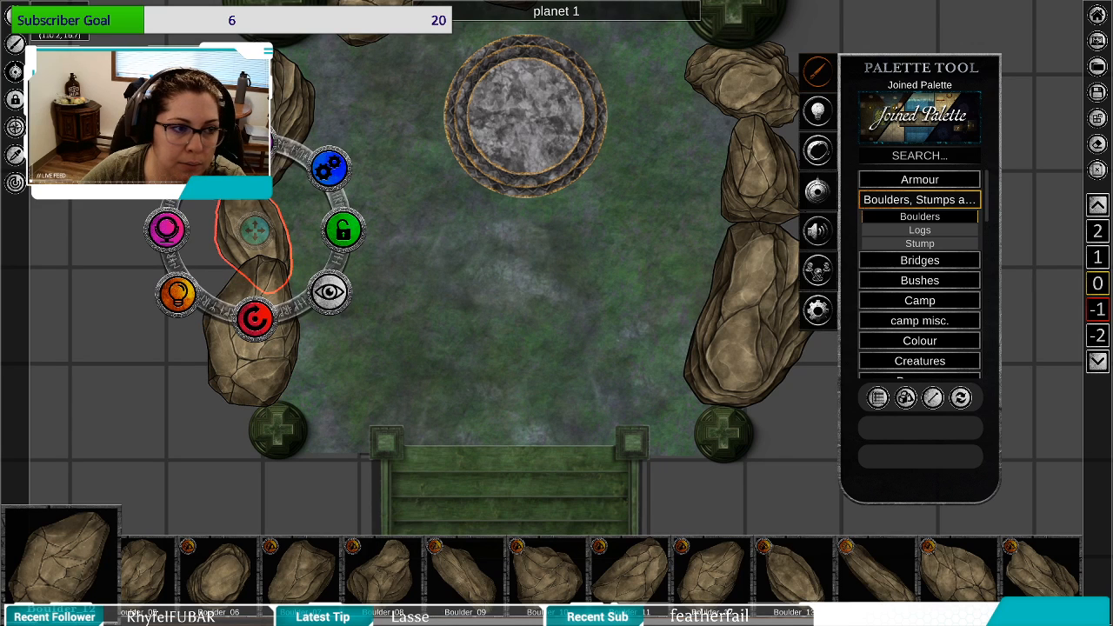
Bring the left edge's Boulder_13 forward in the layer order so it overlaps the Boulder_12 directly below it.
click(180, 168)
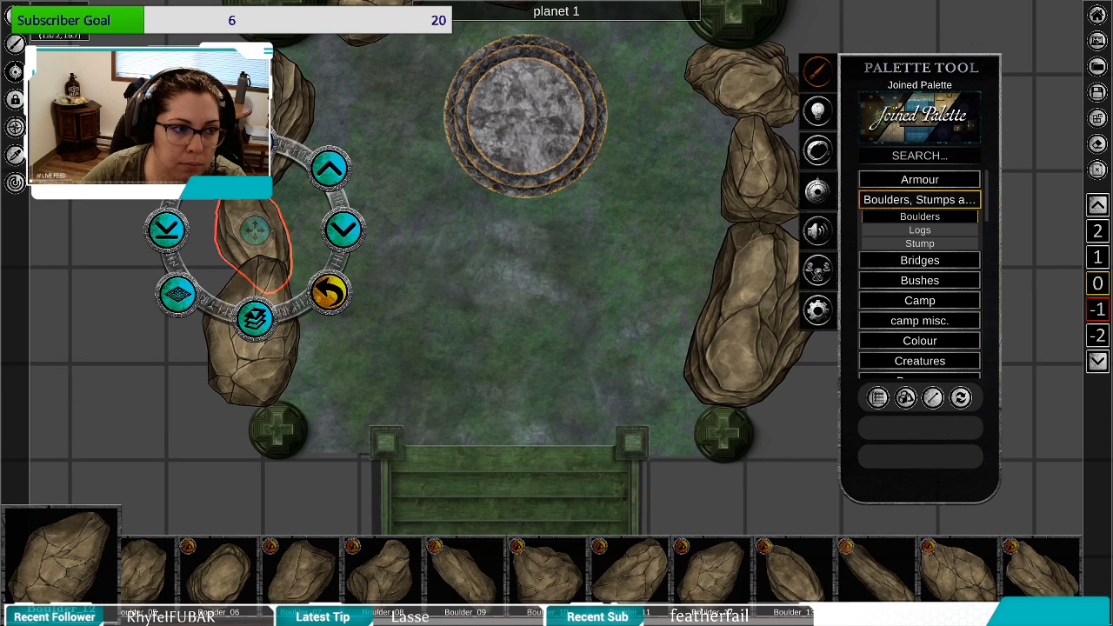
click(430, 330)
scroll(522, 330, down, 5)
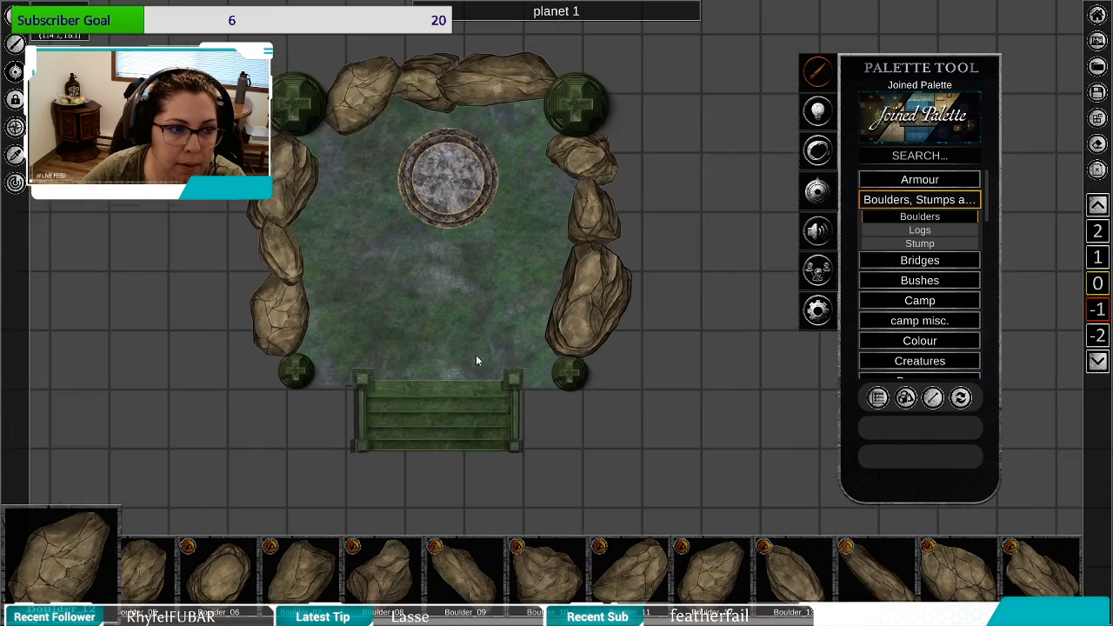
scroll(474, 356, down, 3)
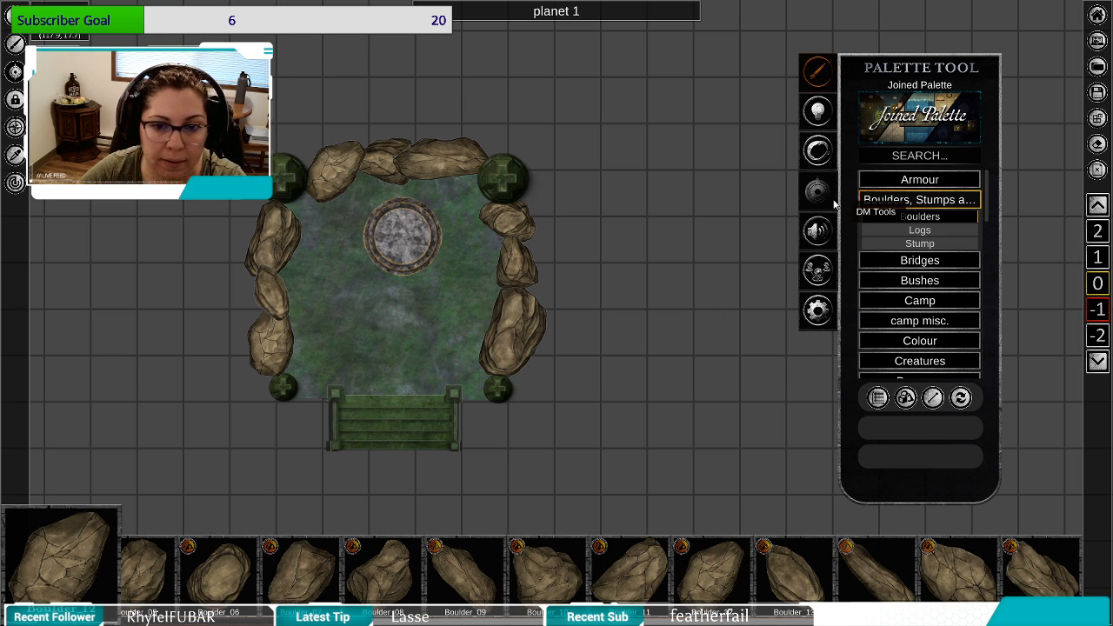
Collapse the Boulders category and look through the palette's category list from Armour to Weapons for suitable decorations.
click(905, 202)
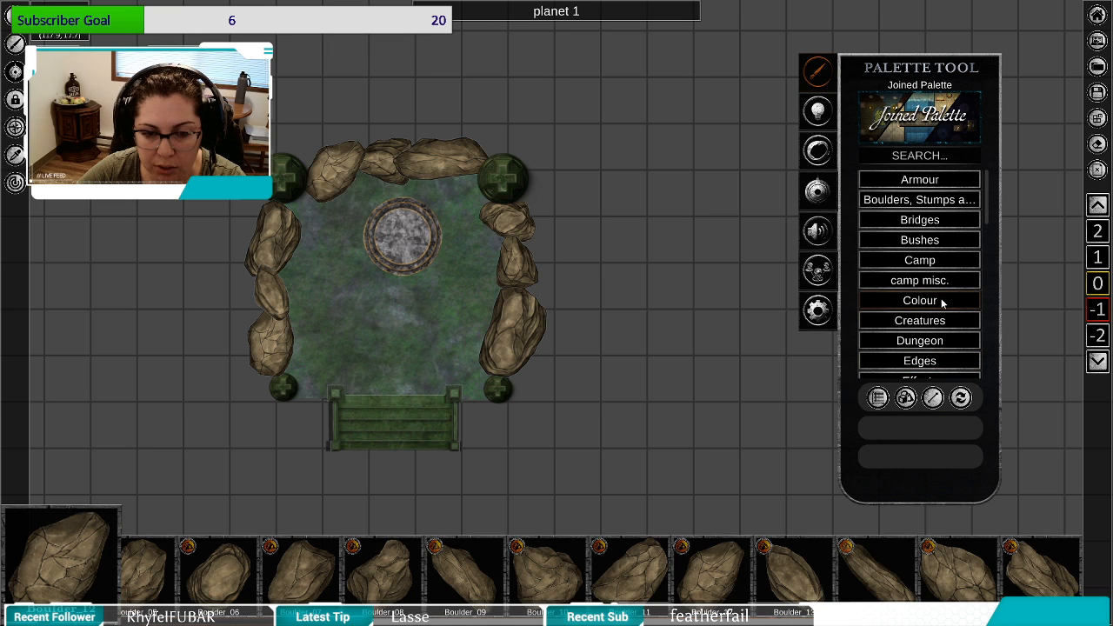
scroll(935, 309, down, 3)
scroll(941, 348, down, 2)
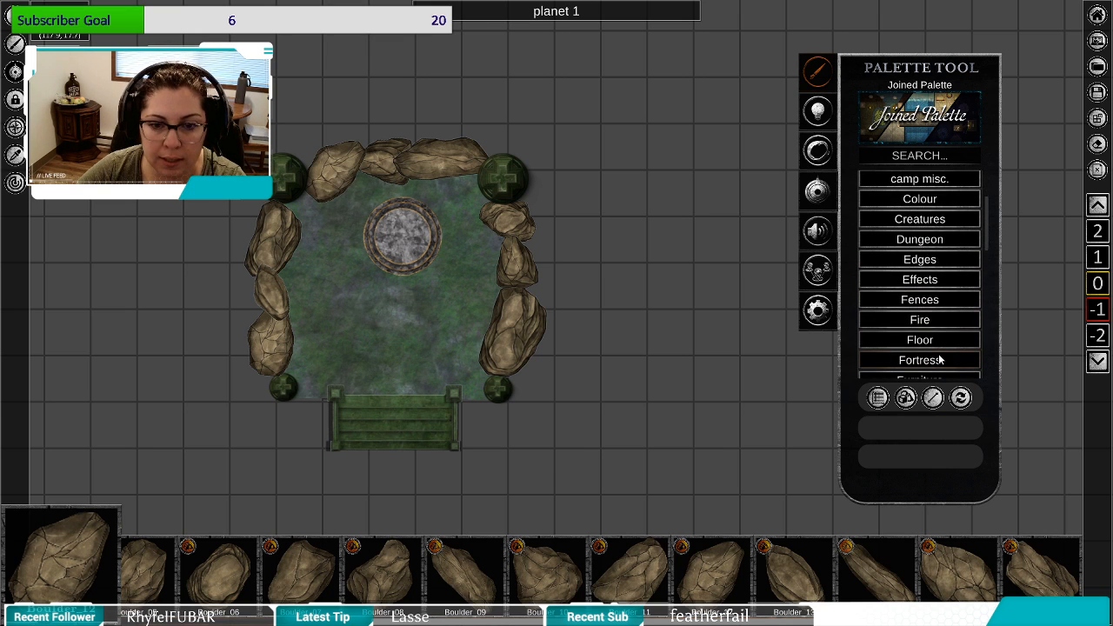
scroll(947, 325, down, 3)
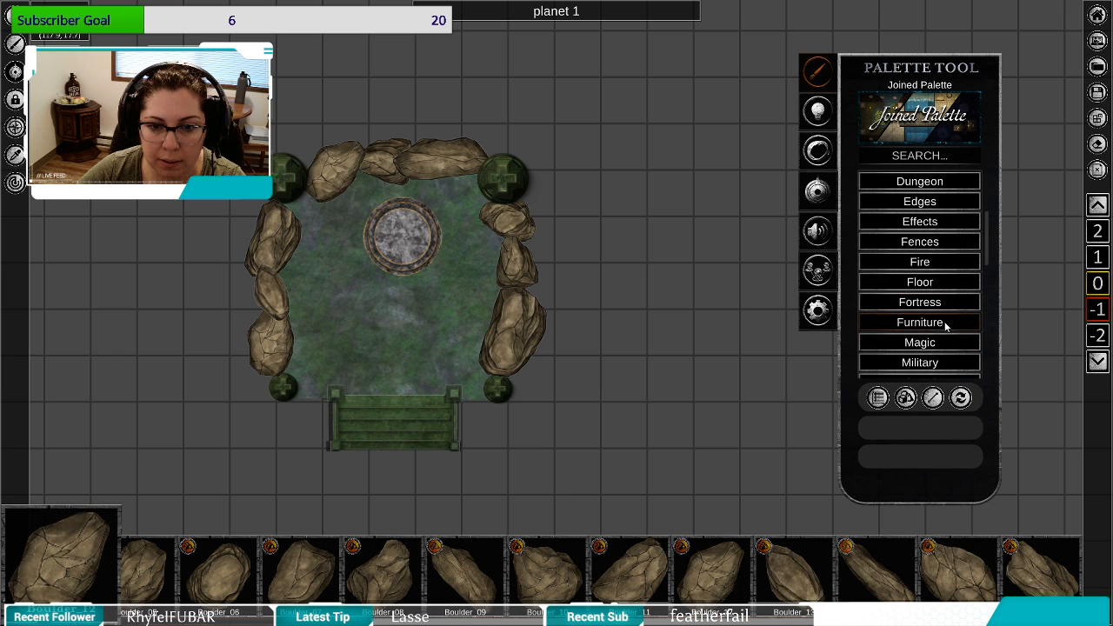
scroll(946, 325, down, 13)
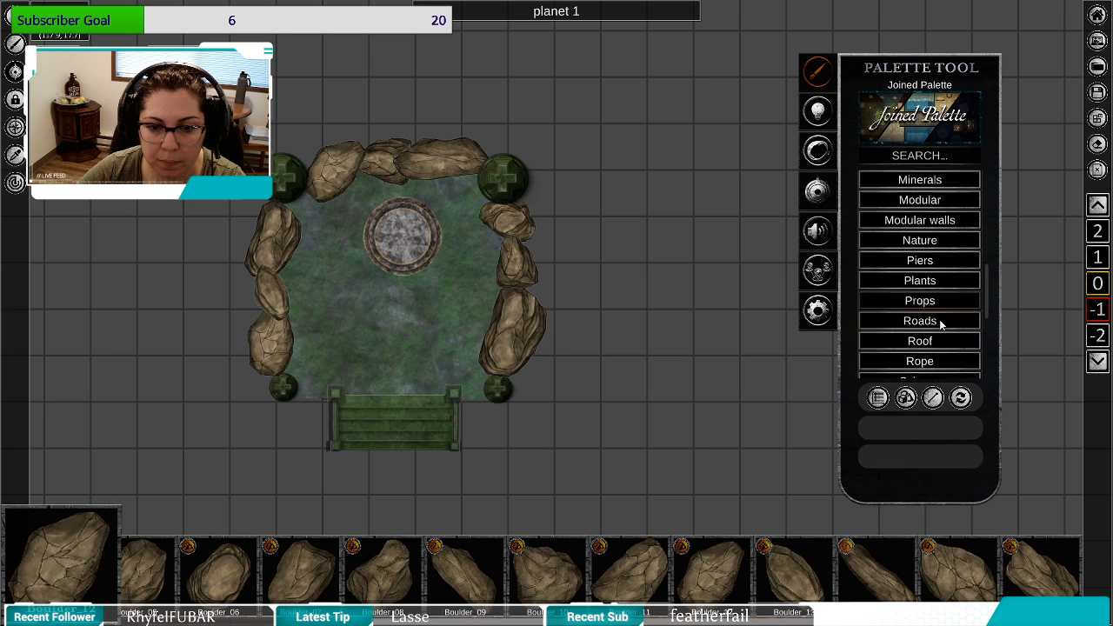
scroll(941, 324, down, 4)
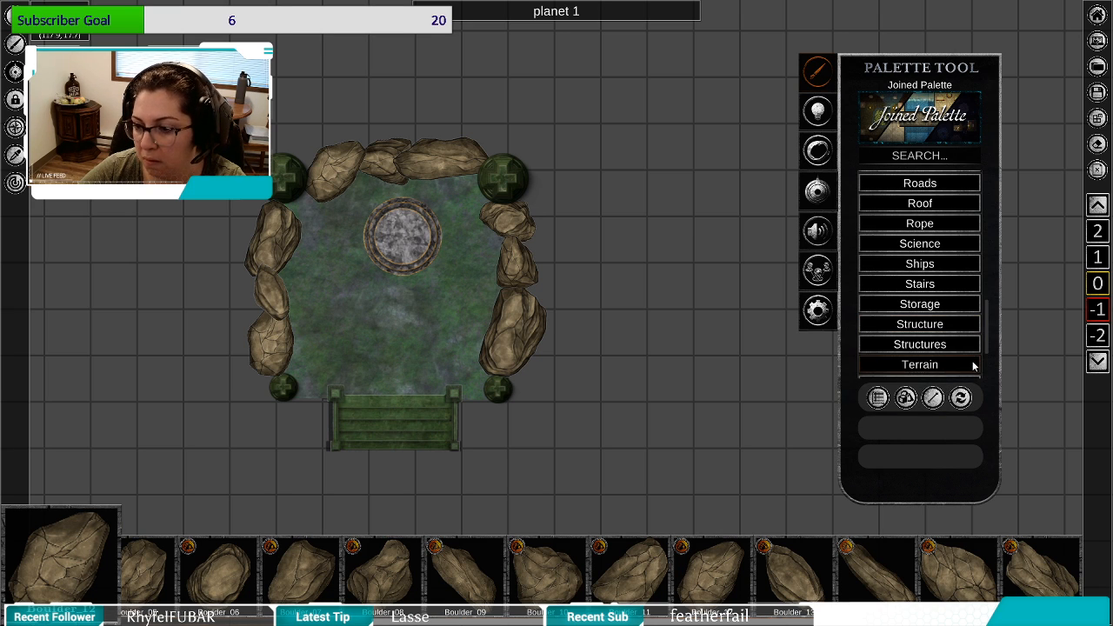
scroll(939, 348, down, 5)
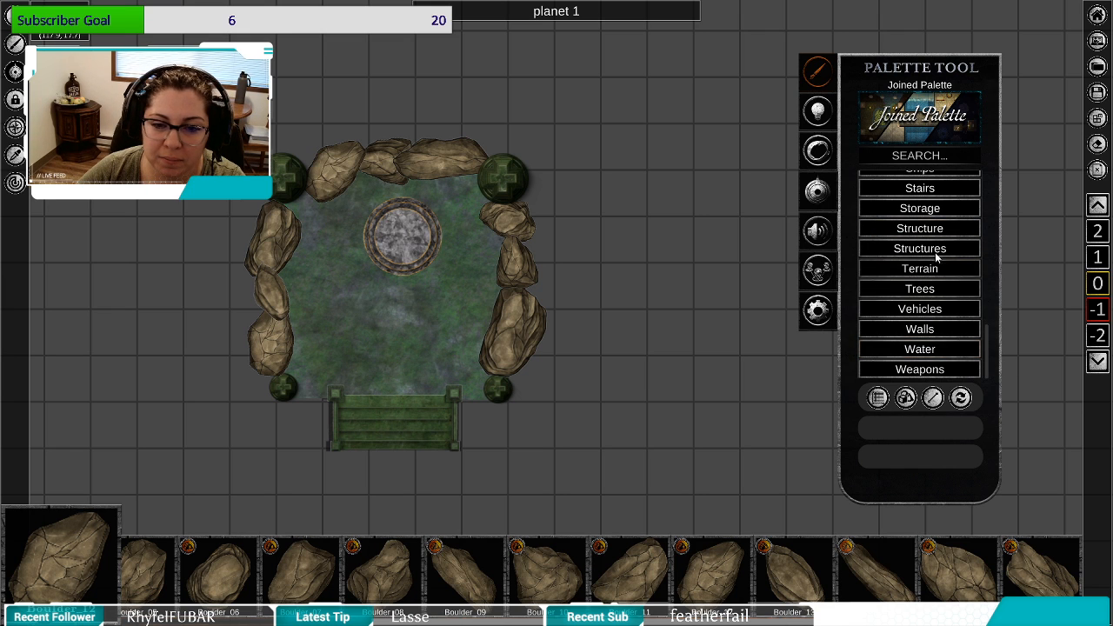
scroll(939, 276, up, 4)
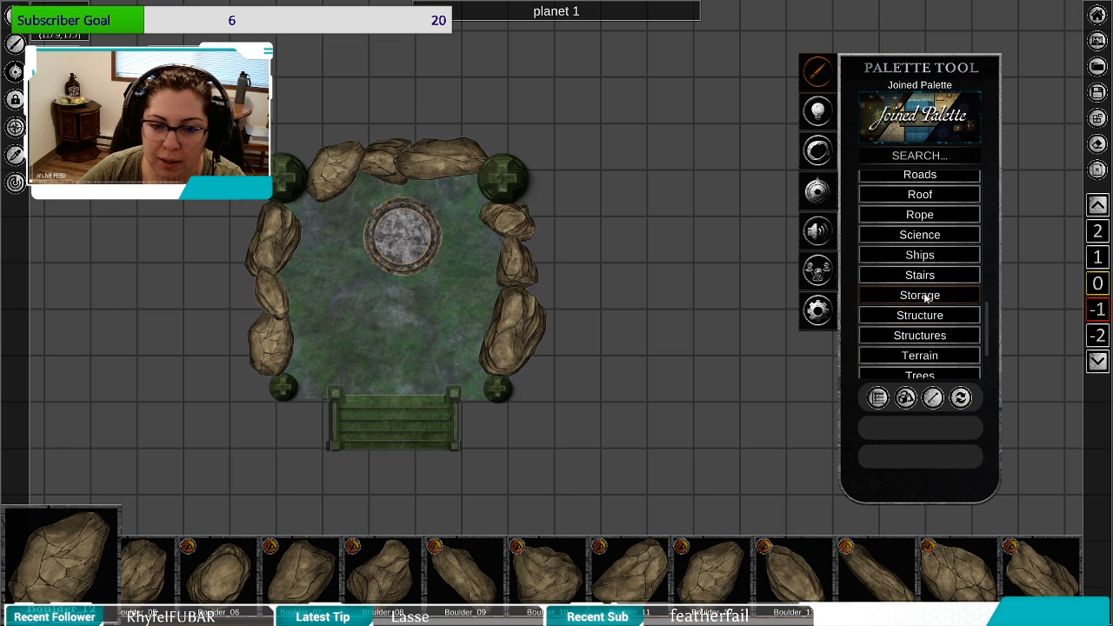
scroll(927, 295, down, 3)
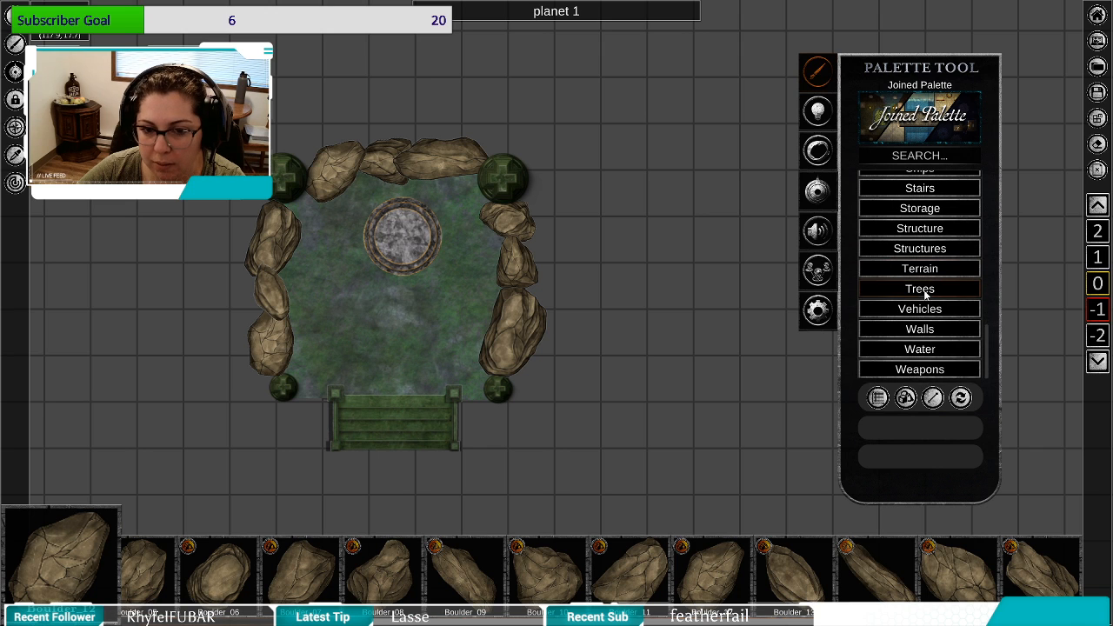
scroll(931, 300, up, 8)
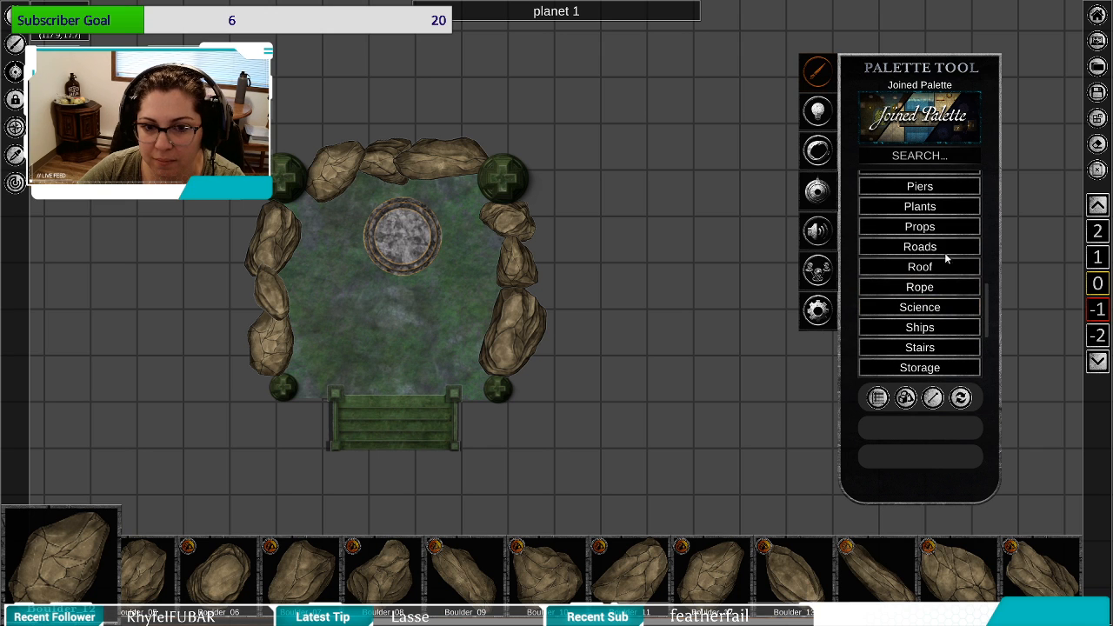
Look through the Props subcategories and examine the Lamps objects for a light source, then collapse Props.
click(926, 228)
scroll(935, 331, down, 3)
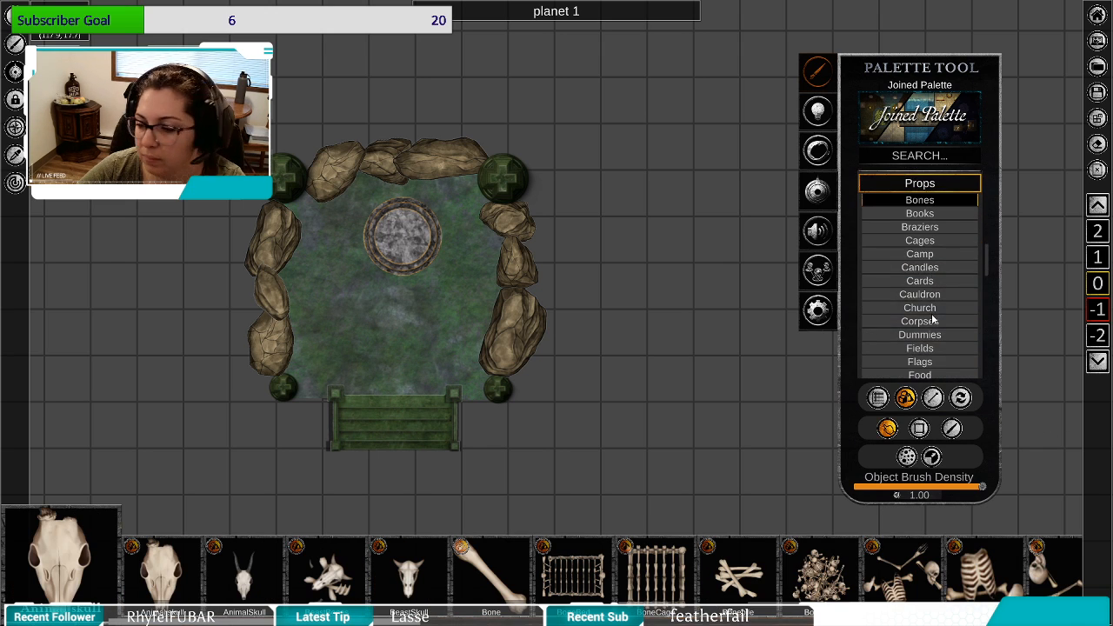
scroll(929, 326, down, 13)
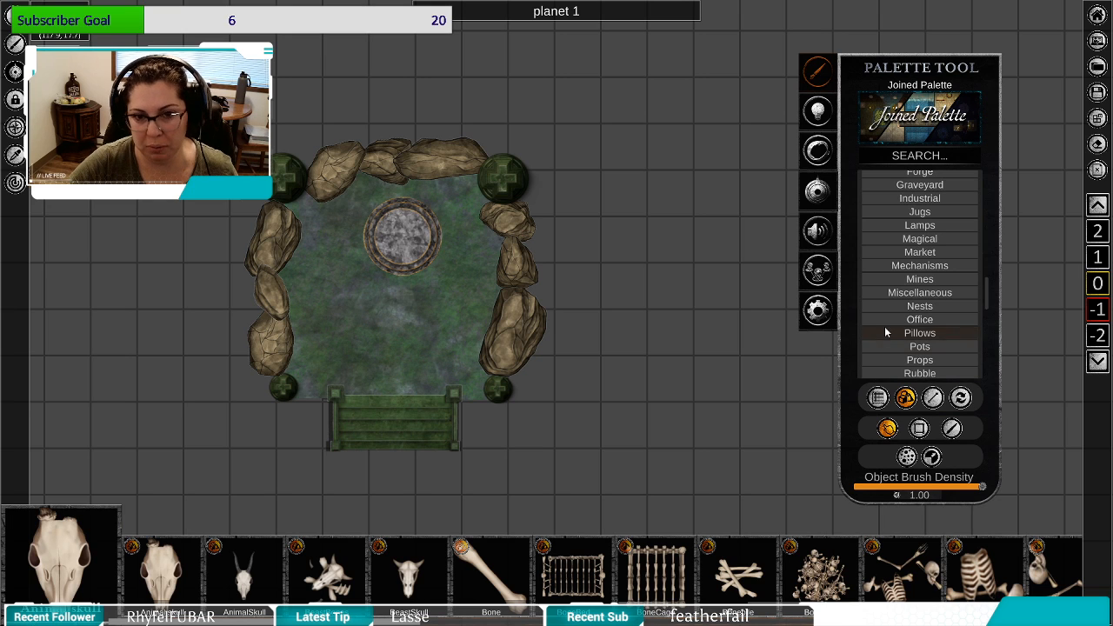
click(934, 227)
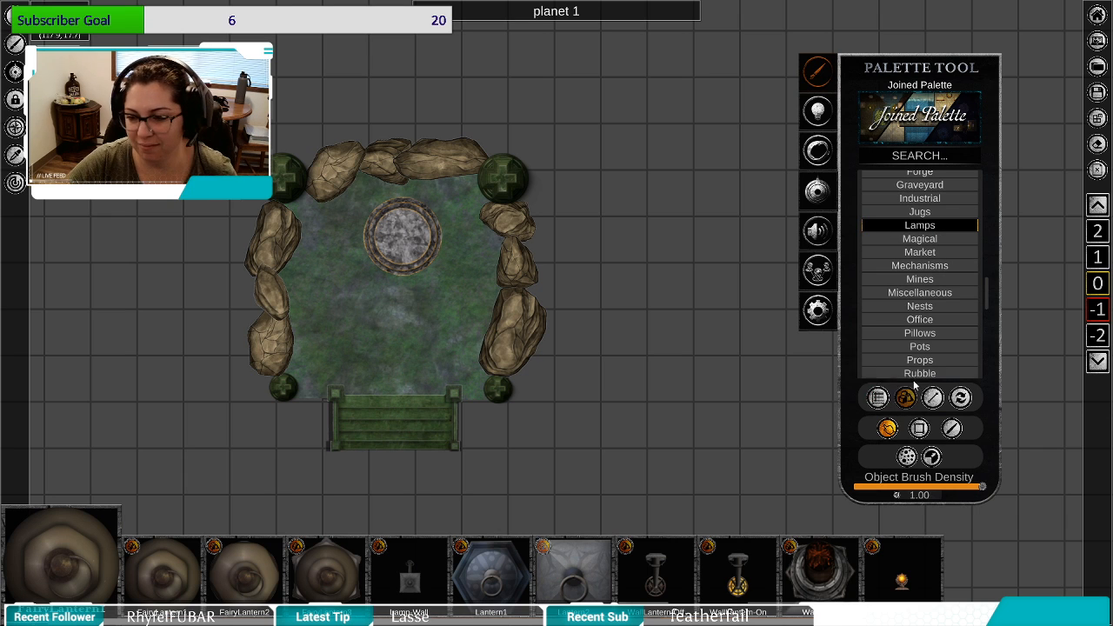
scroll(883, 315, down, 3)
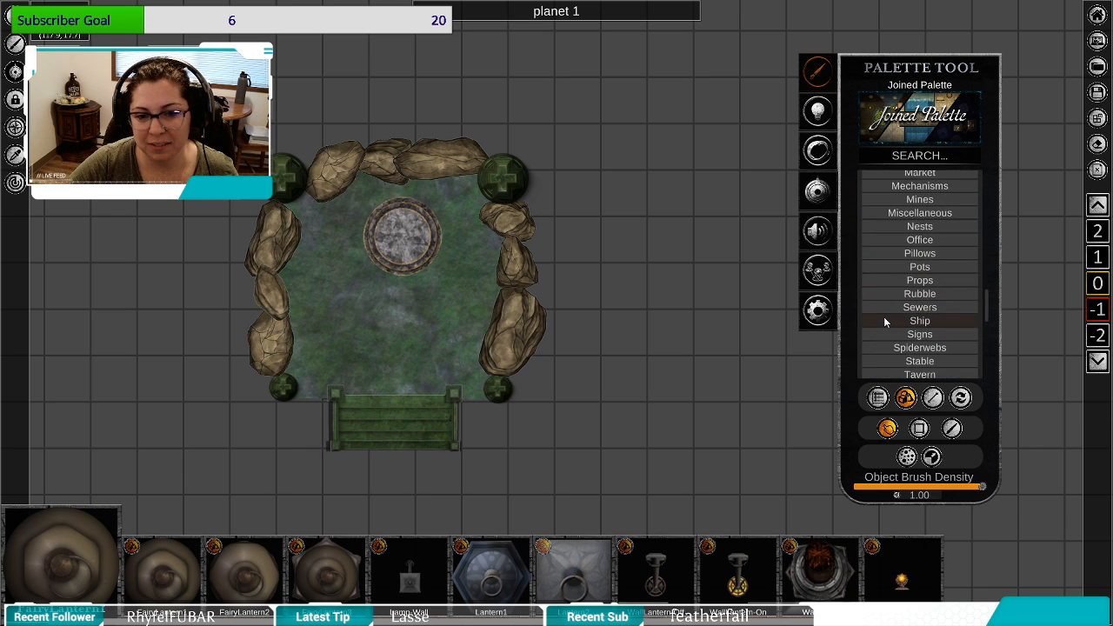
scroll(883, 316, down, 5)
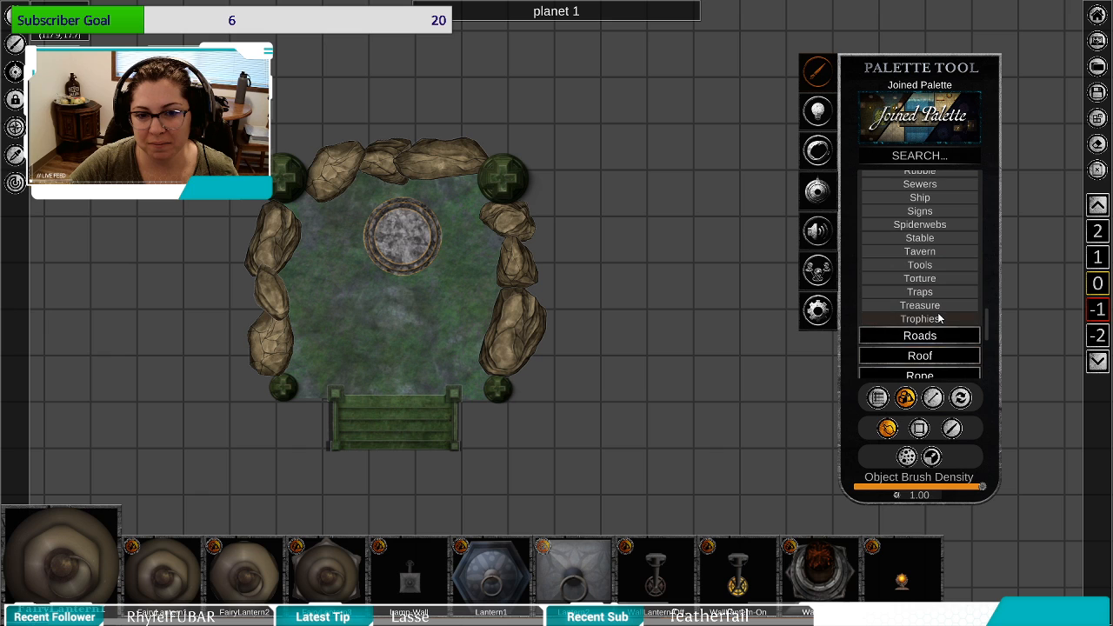
scroll(938, 318, up, 5)
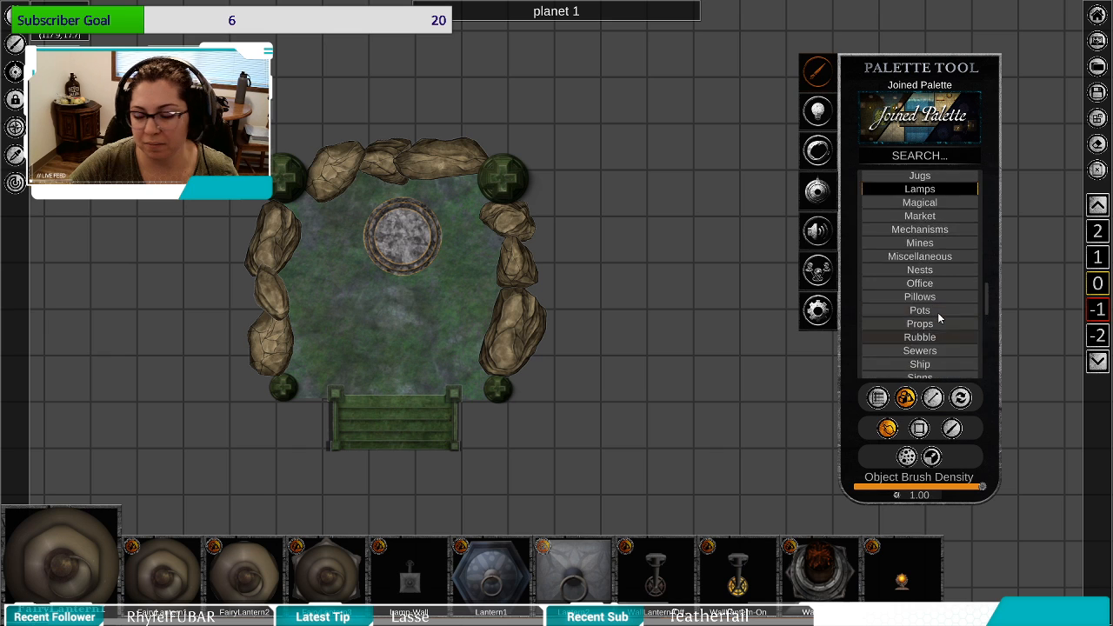
scroll(939, 318, up, 3)
click(926, 264)
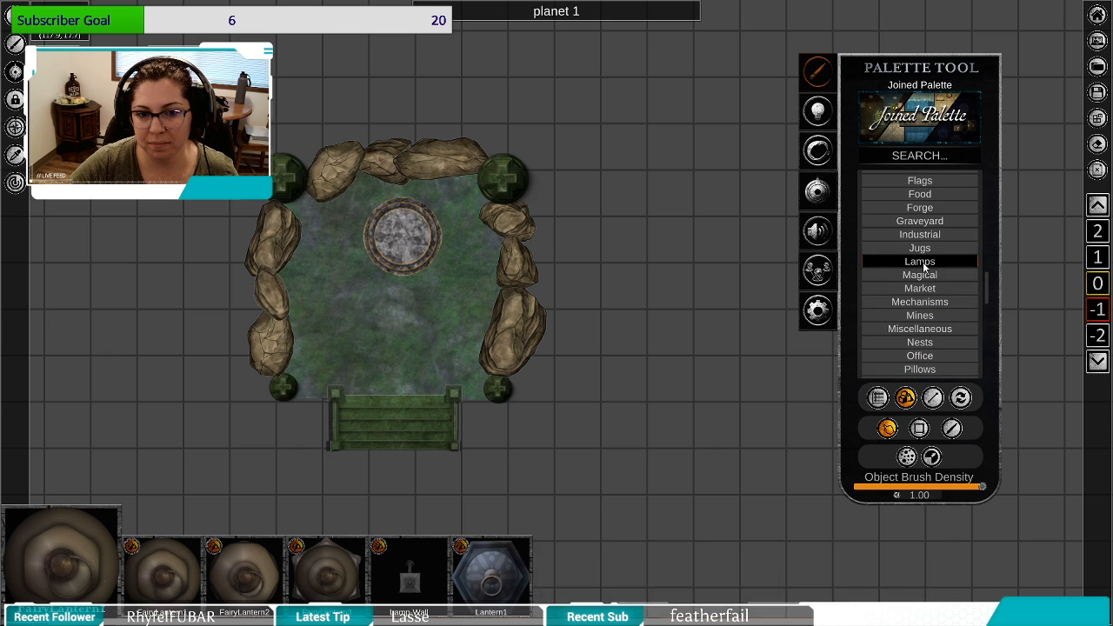
scroll(926, 263, up, 5)
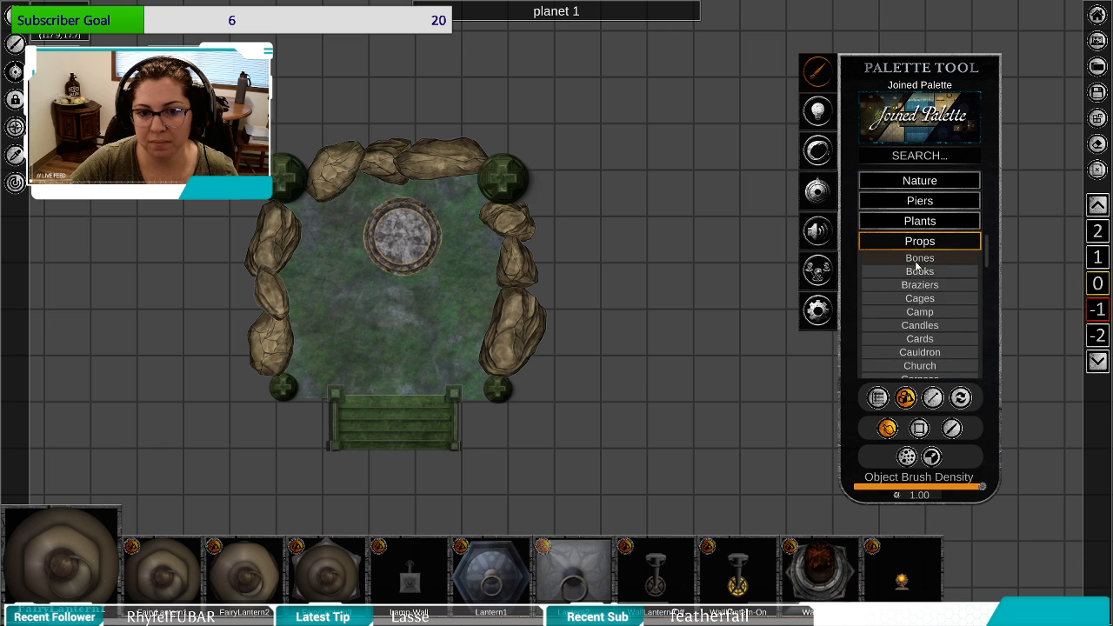
click(919, 241)
Show the Light objects of the Furniture category.
drag(987, 293, 991, 257)
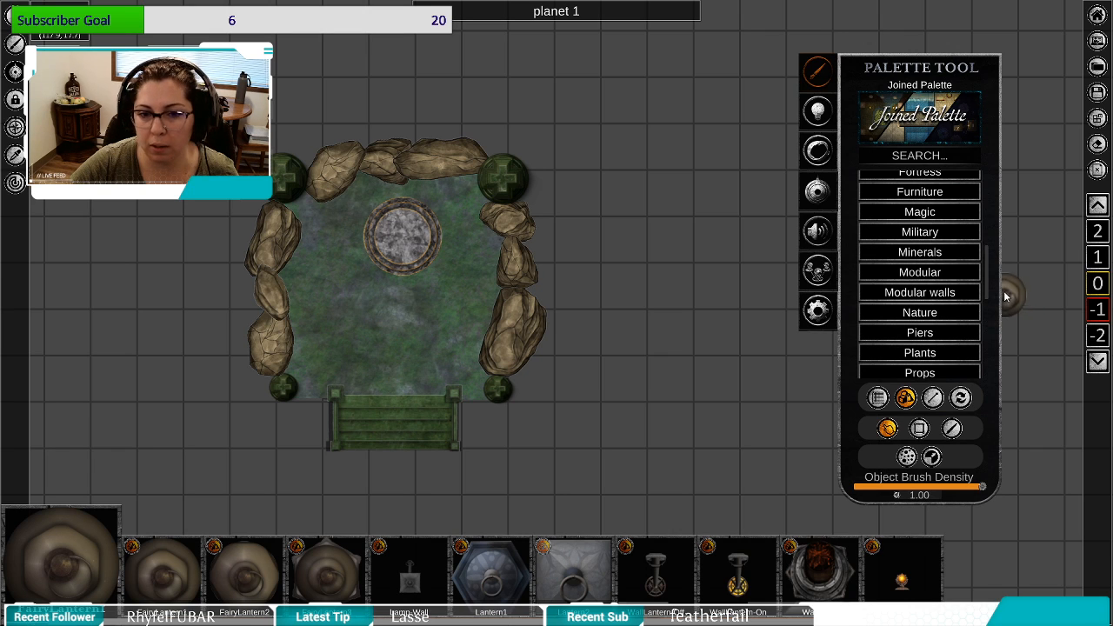
drag(987, 276, 992, 193)
scroll(936, 313, down, 5)
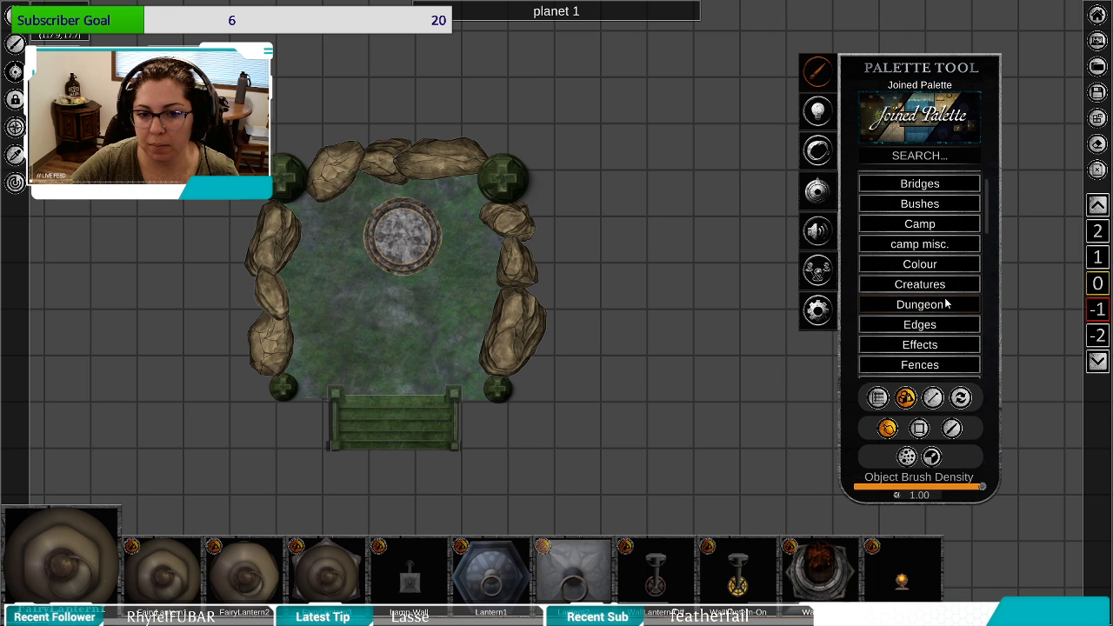
scroll(936, 313, down, 2)
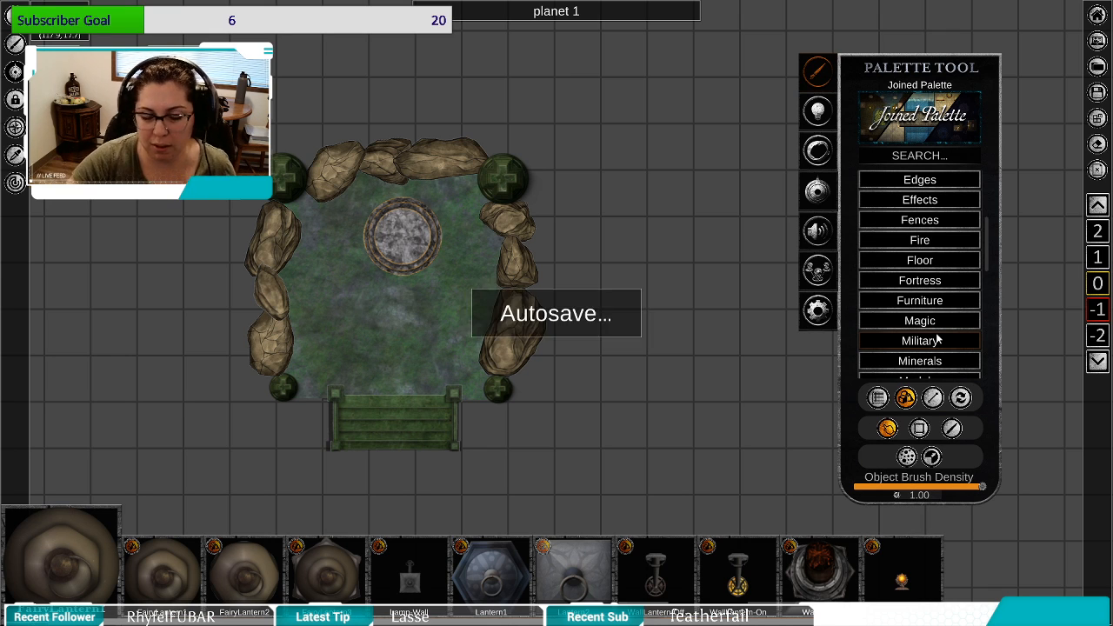
click(939, 300)
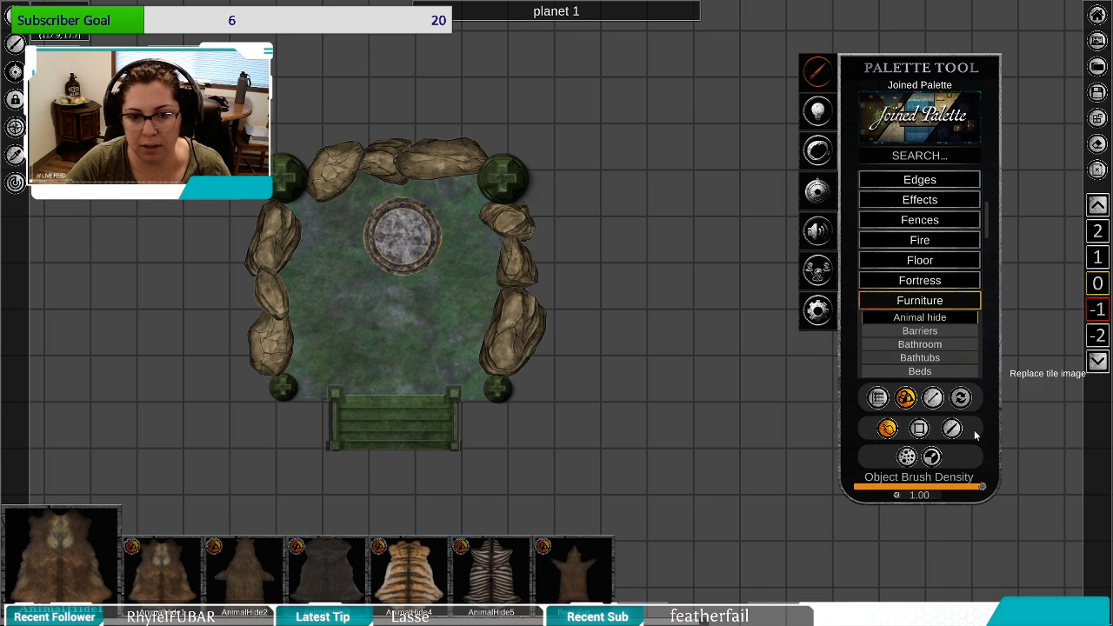
scroll(946, 356, down, 2)
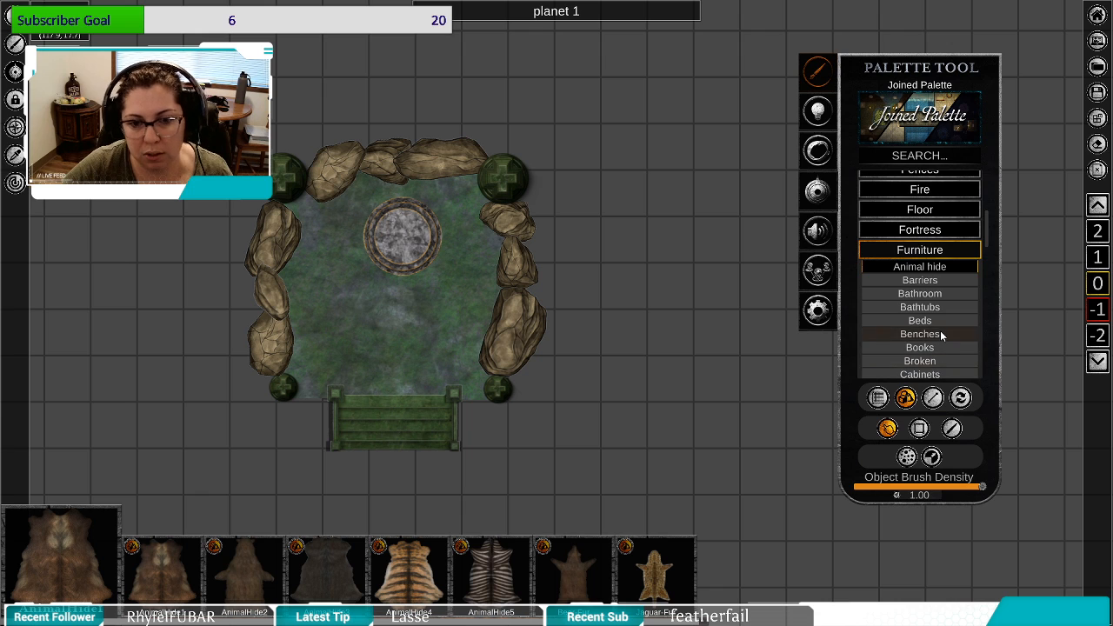
scroll(938, 348, down, 4)
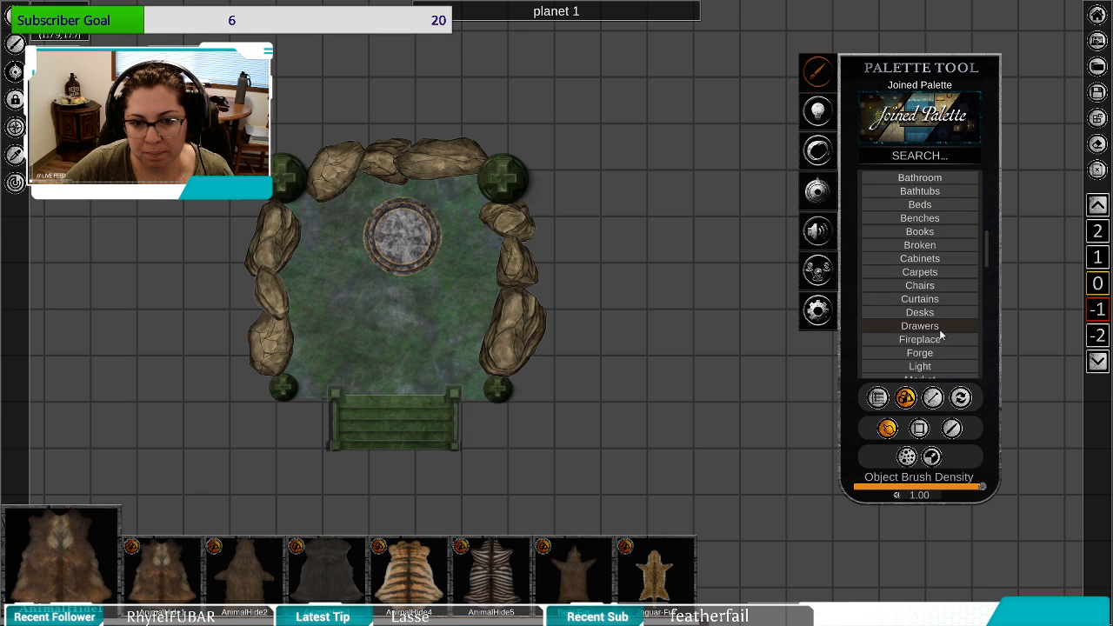
scroll(940, 331, down, 1)
click(948, 352)
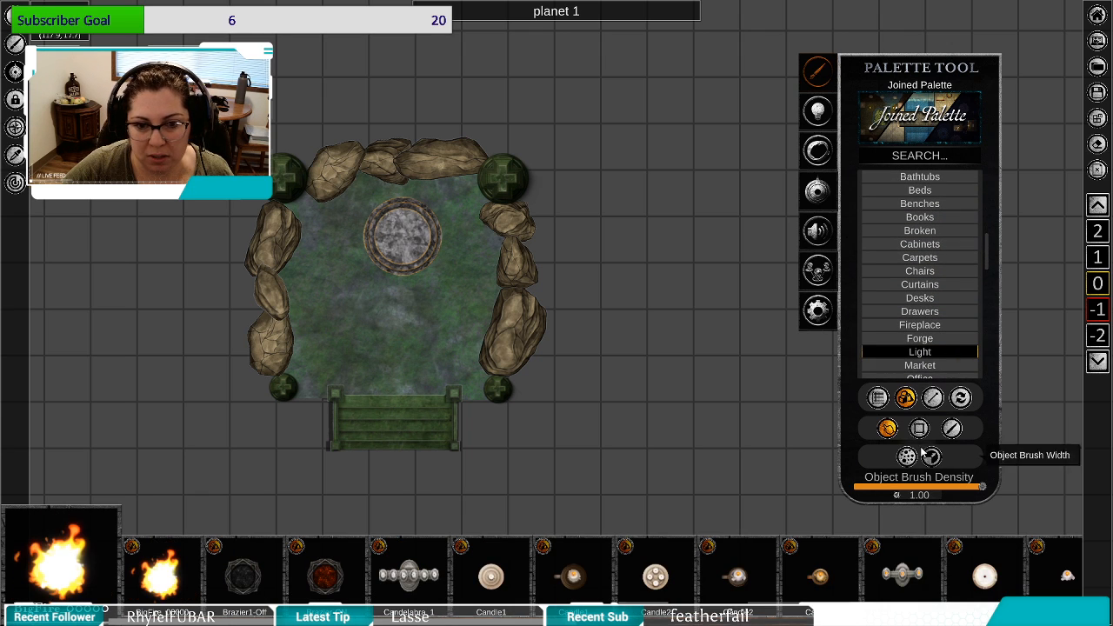
Place a Brazier1-Off in each lower corner of the platform, one on either side of the stairs.
click(251, 587)
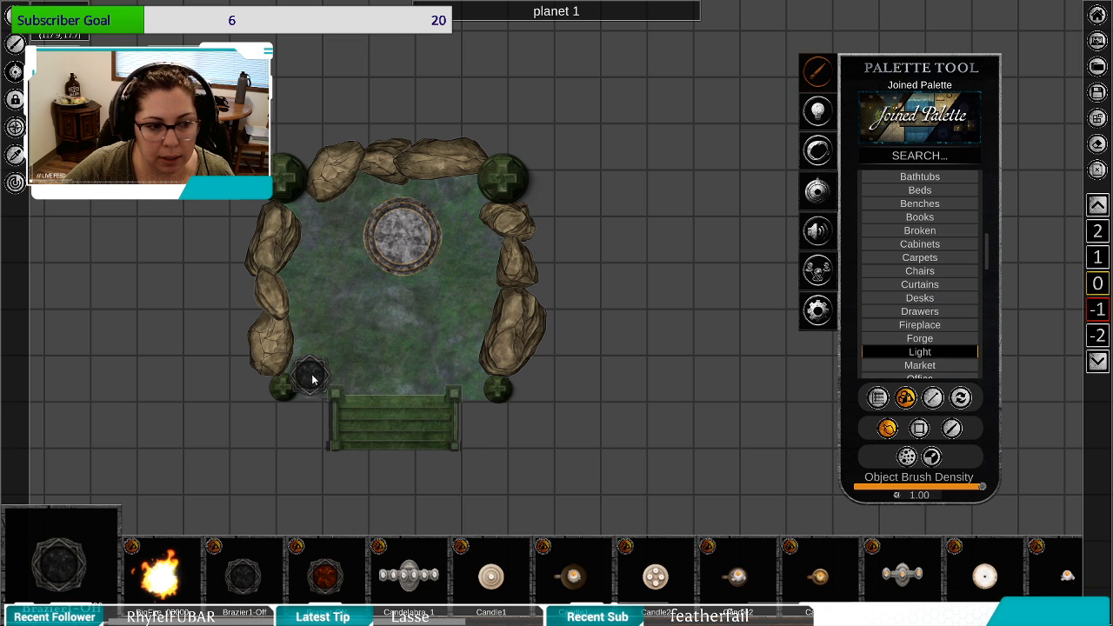
click(317, 376)
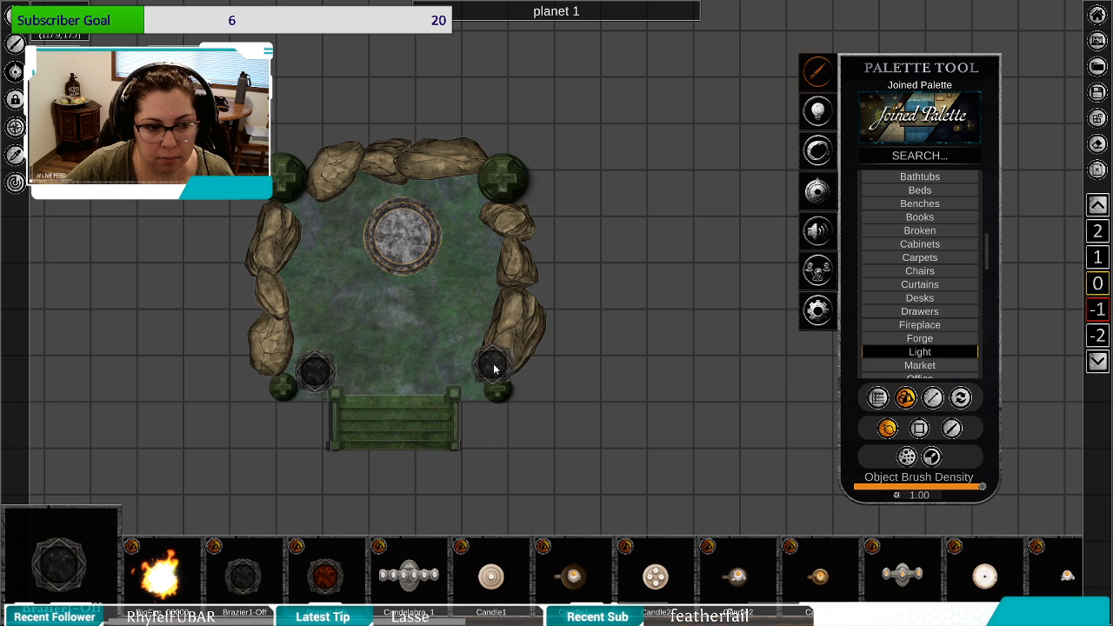
click(468, 372)
right_click(474, 403)
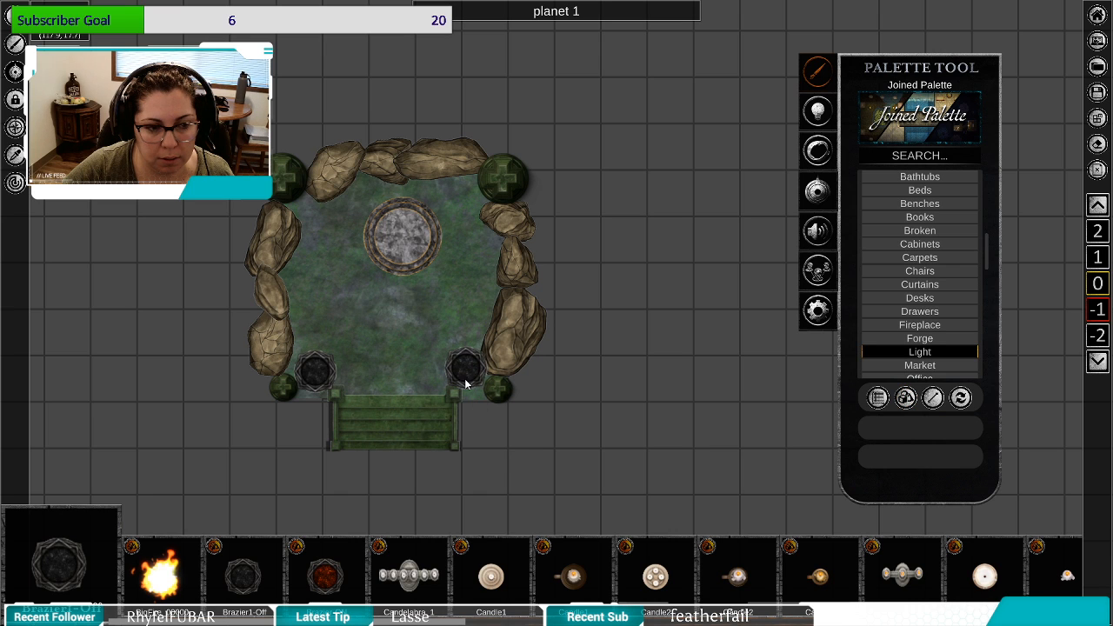
Scale down both braziers beside the stairs, the right one first.
click(466, 376)
drag(467, 299, 465, 339)
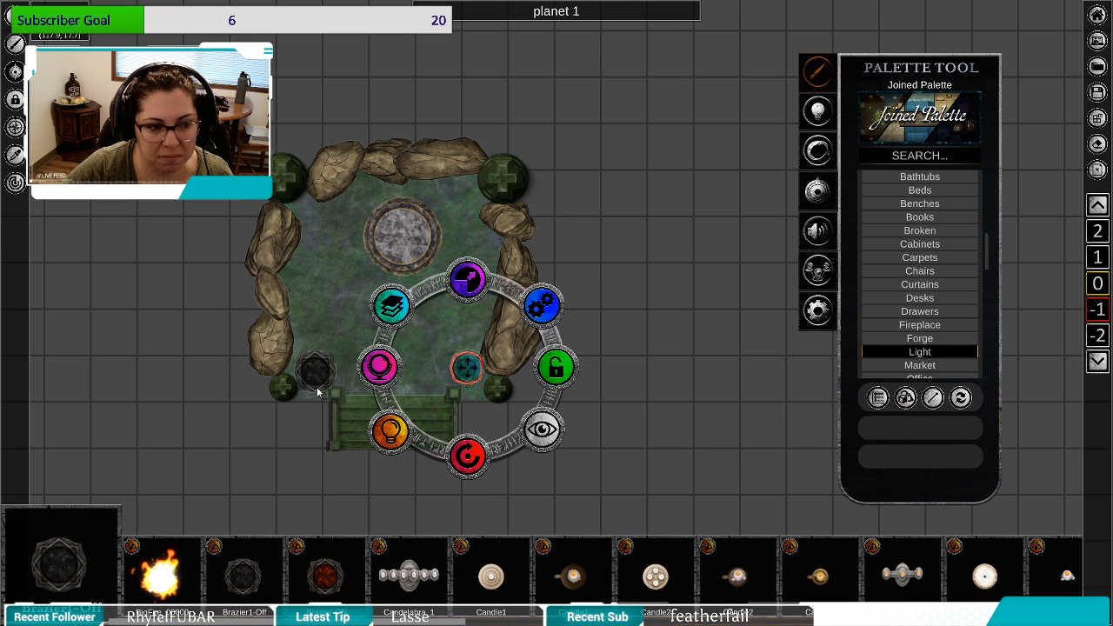
click(316, 372)
drag(319, 290, 322, 320)
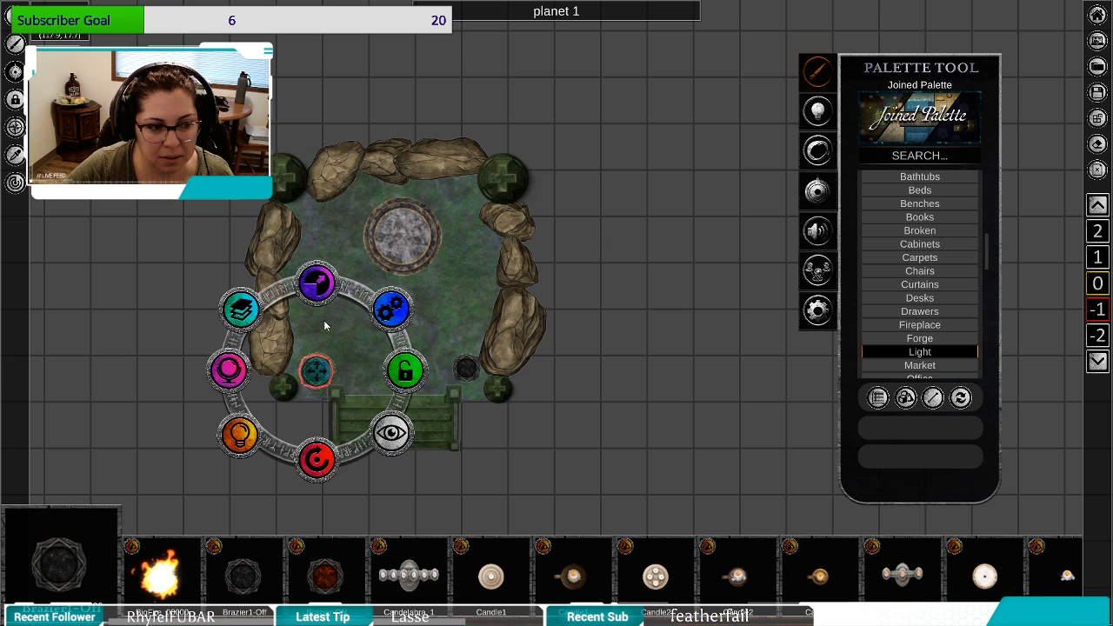
click(460, 318)
Fine-tune the left brazier's scale to match the right one.
drag(455, 317, 499, 256)
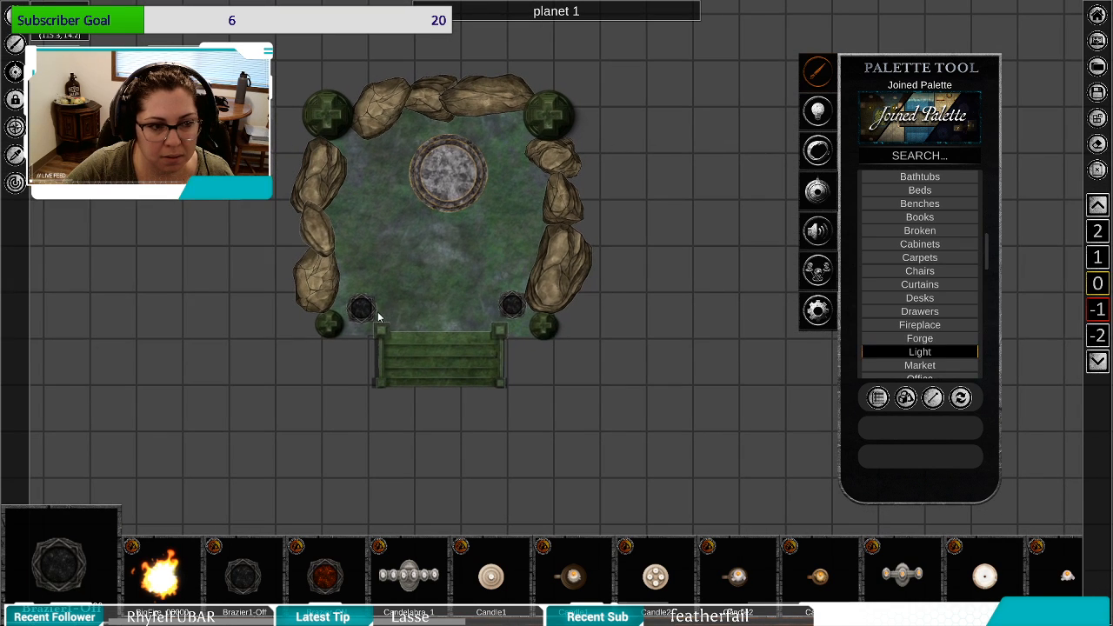
click(360, 309)
drag(362, 227, 360, 244)
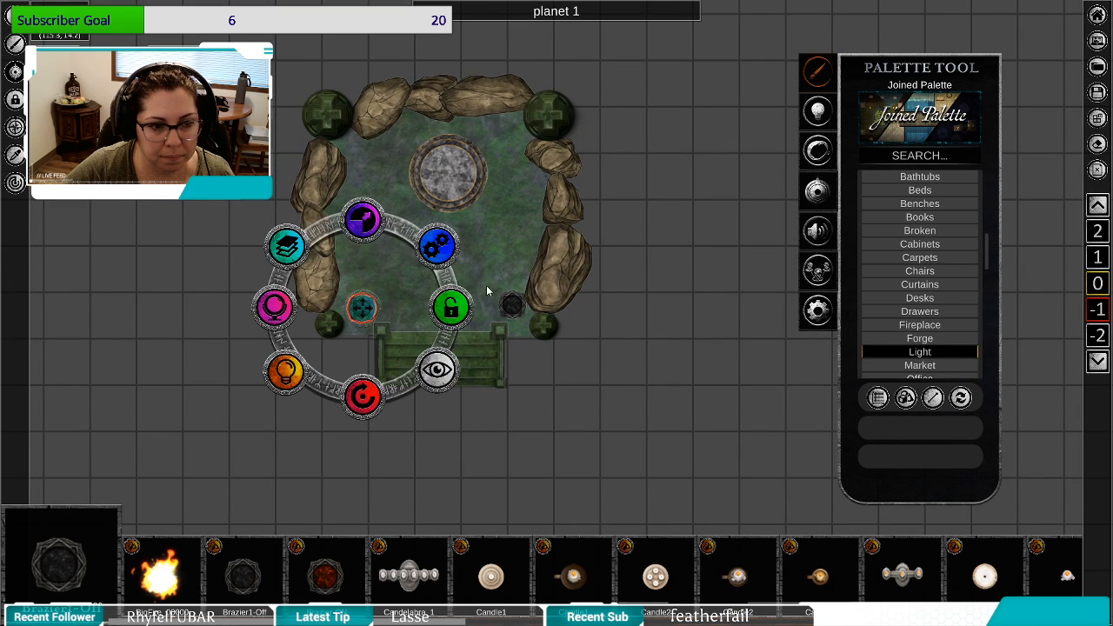
click(466, 369)
scroll(466, 368, up, 5)
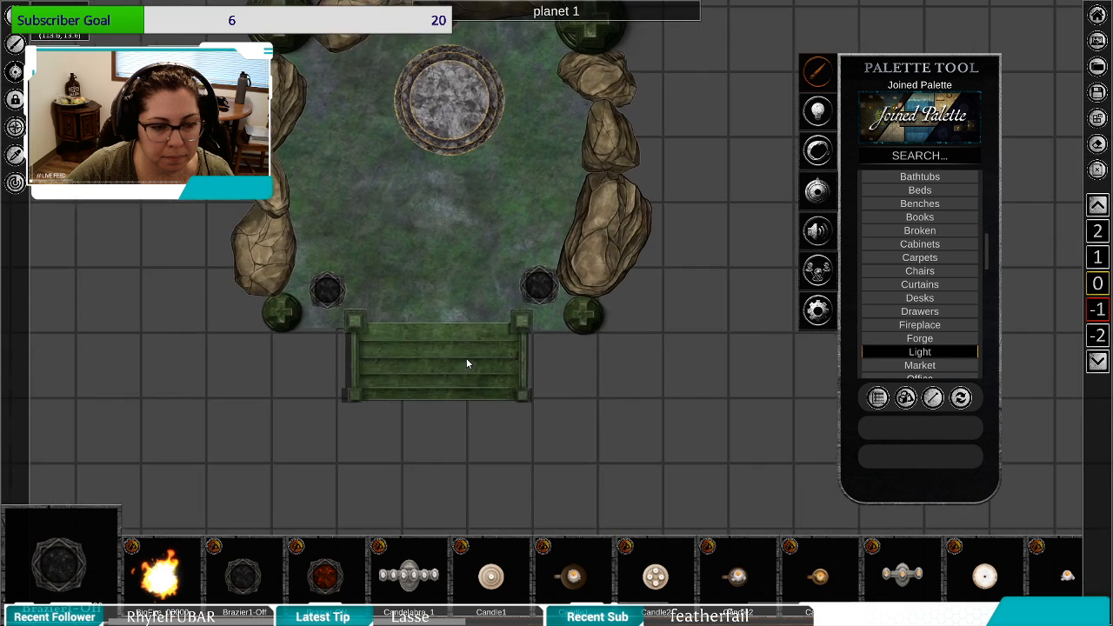
Rotate the large boulder on the platform's lower right edge more upright and shift it clear of the right brazier.
drag(492, 322, 510, 338)
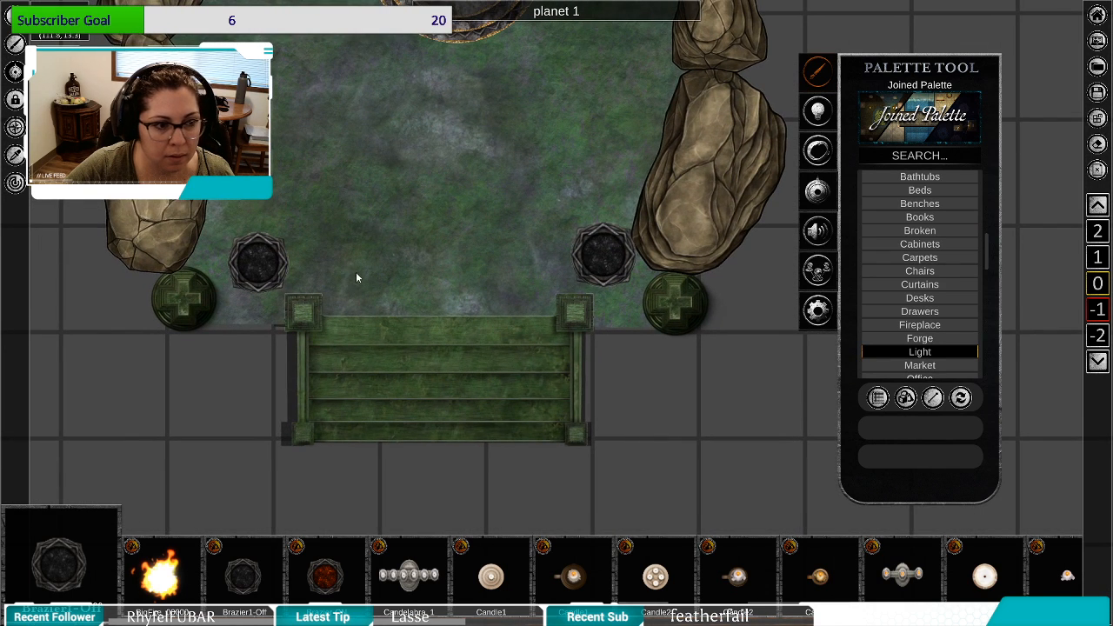
drag(375, 264, 403, 280)
click(726, 206)
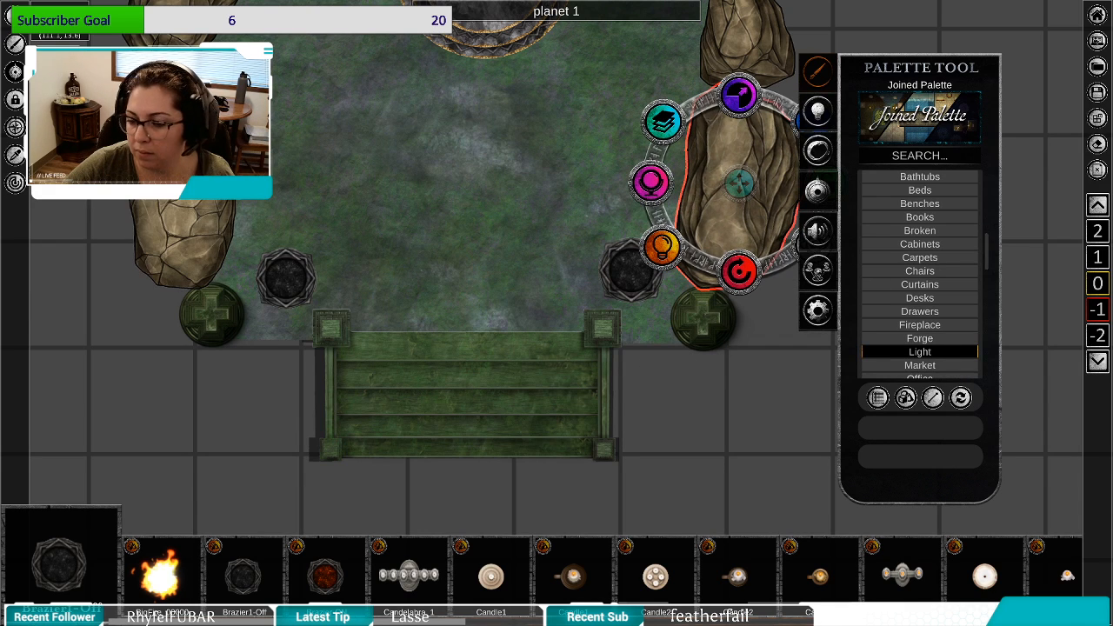
drag(410, 255, 372, 284)
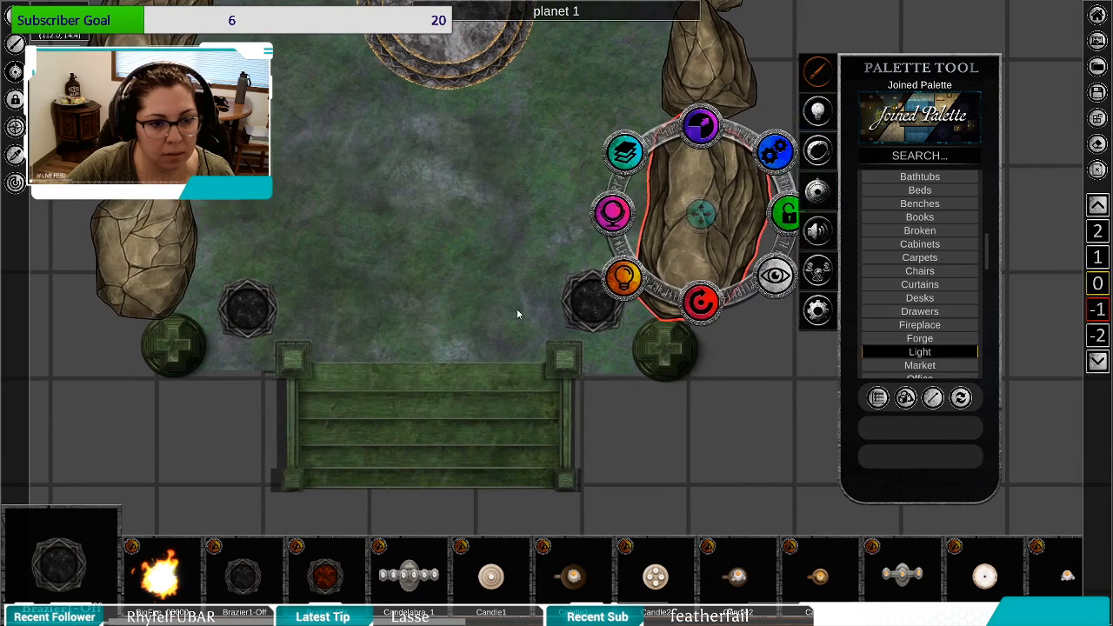
Delete the right brazier and replace it with a copy of the left brazier, placed opposite it beside the stairs.
click(582, 312)
click(351, 321)
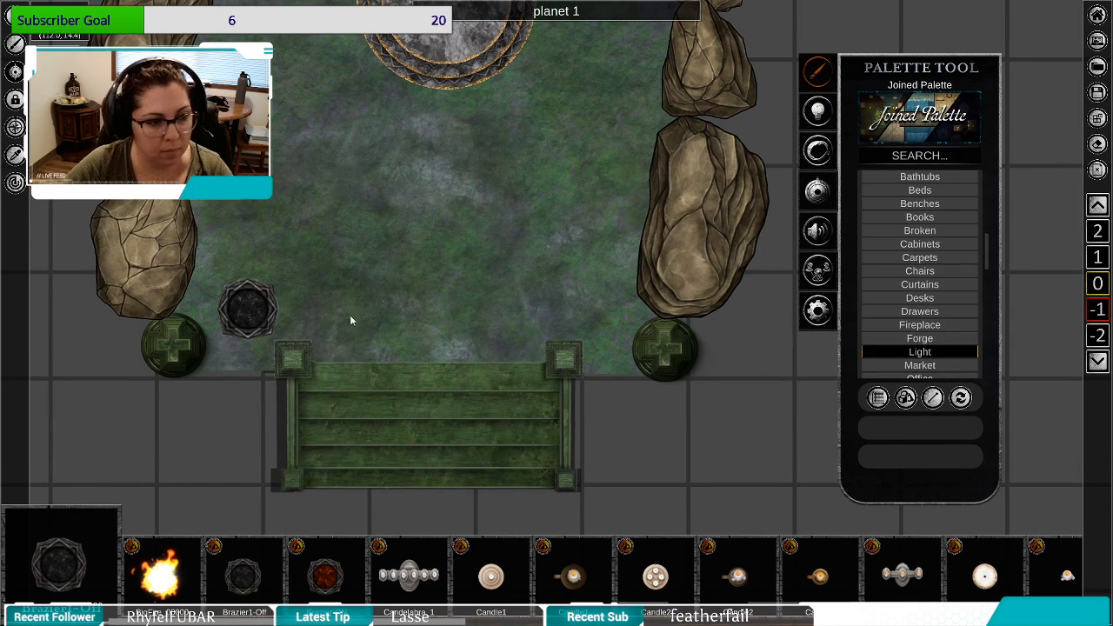
click(266, 308)
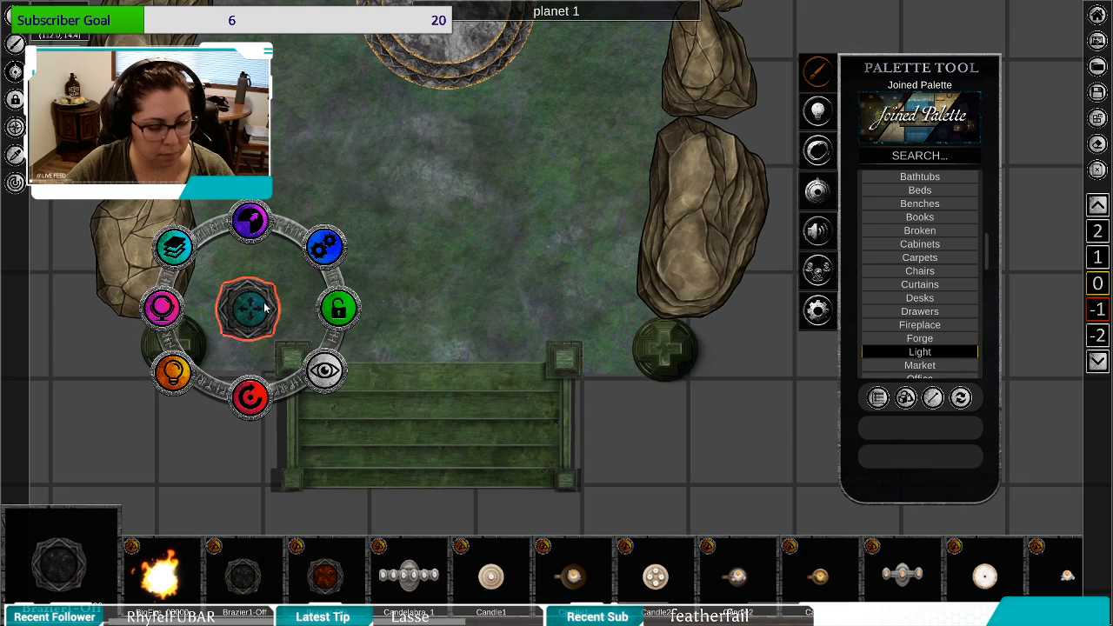
key(ctrl+v)
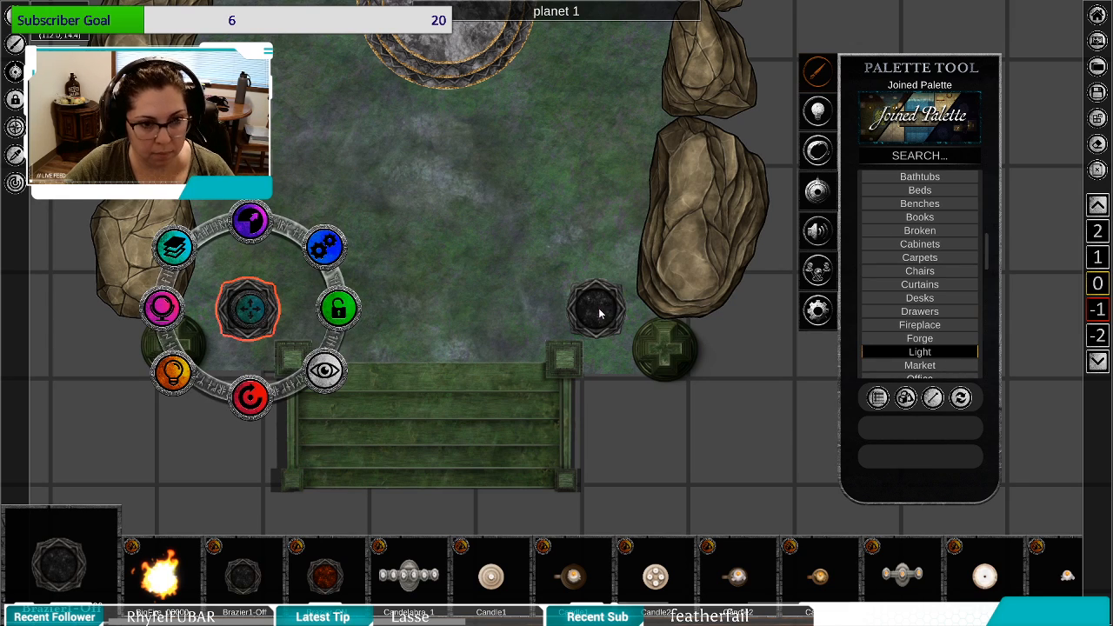
Try a brazier copy near the platform's upper right pillar and delete it again.
drag(526, 213, 600, 457)
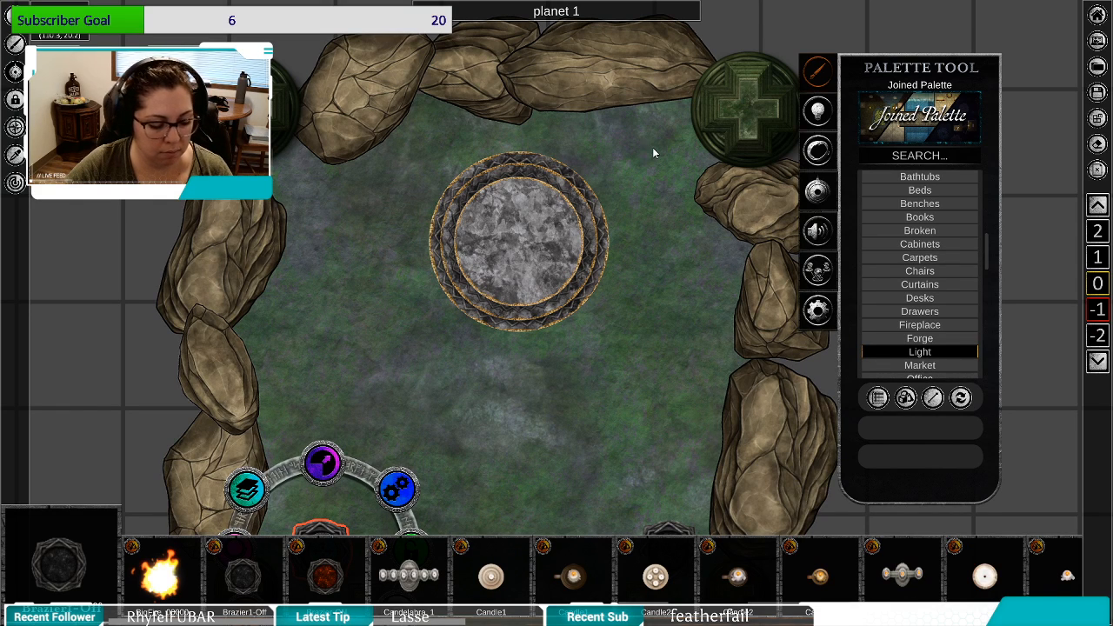
drag(652, 254, 748, 317)
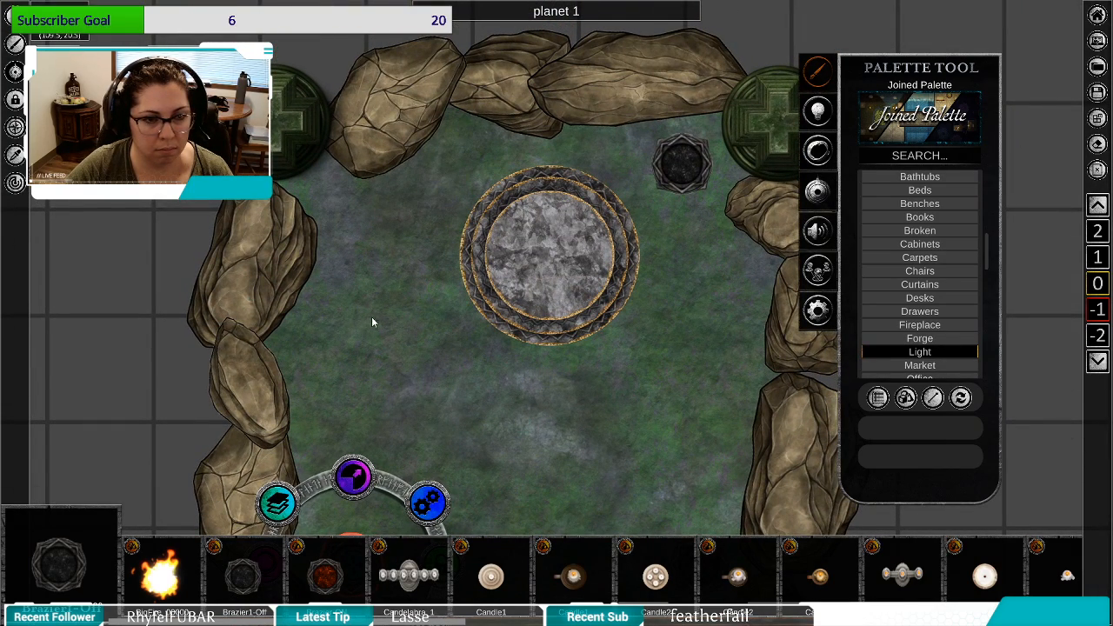
drag(395, 355, 579, 373)
click(625, 146)
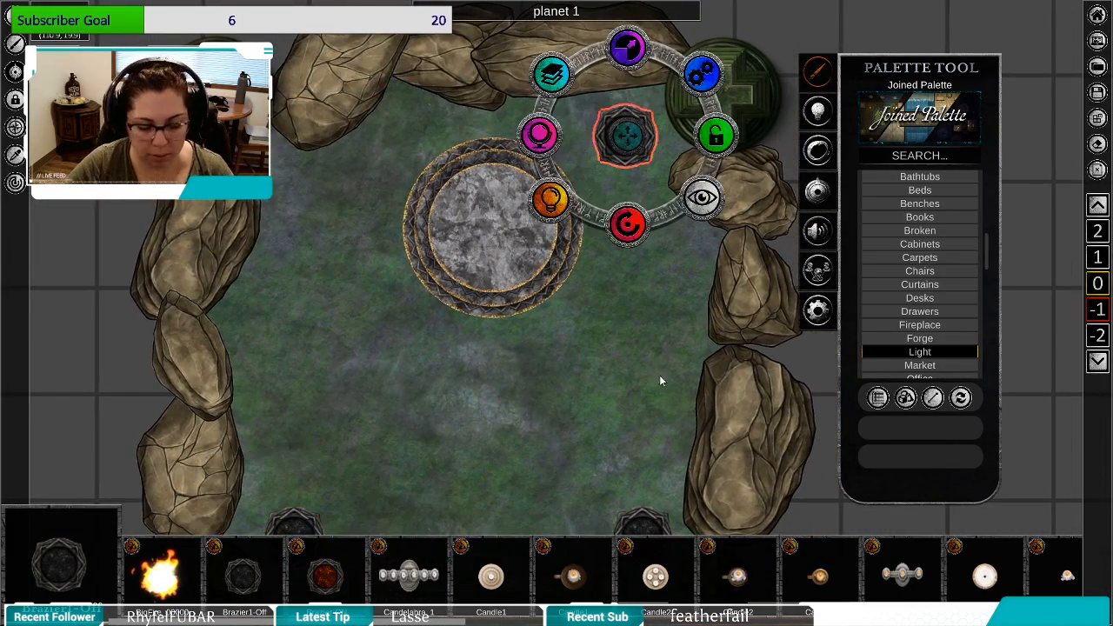
key(Delete)
Nudge the stone dais slightly left and down to centre it between the platform's side edges.
drag(621, 336, 606, 175)
scroll(600, 239, down, 3)
scroll(599, 239, down, 2)
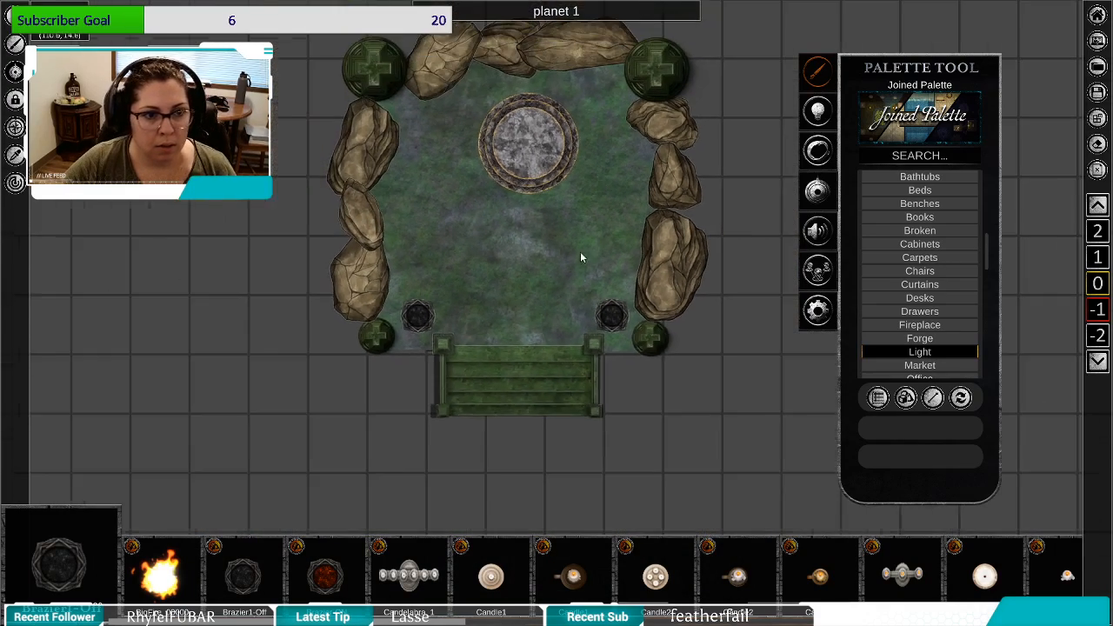
drag(581, 256, 576, 324)
scroll(565, 300, down, 1)
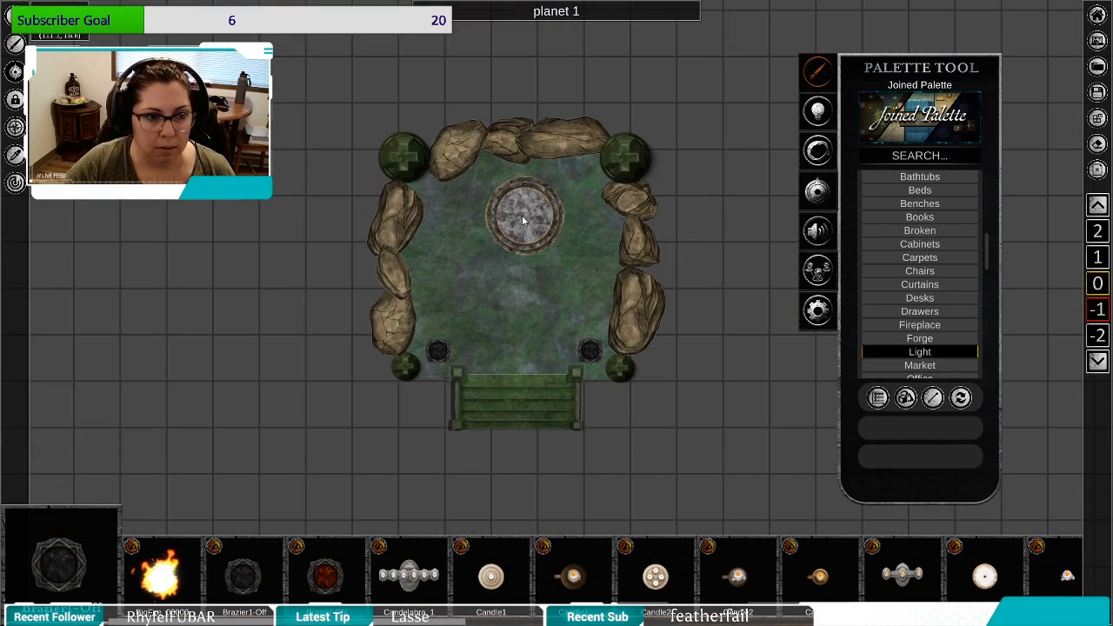
click(514, 219)
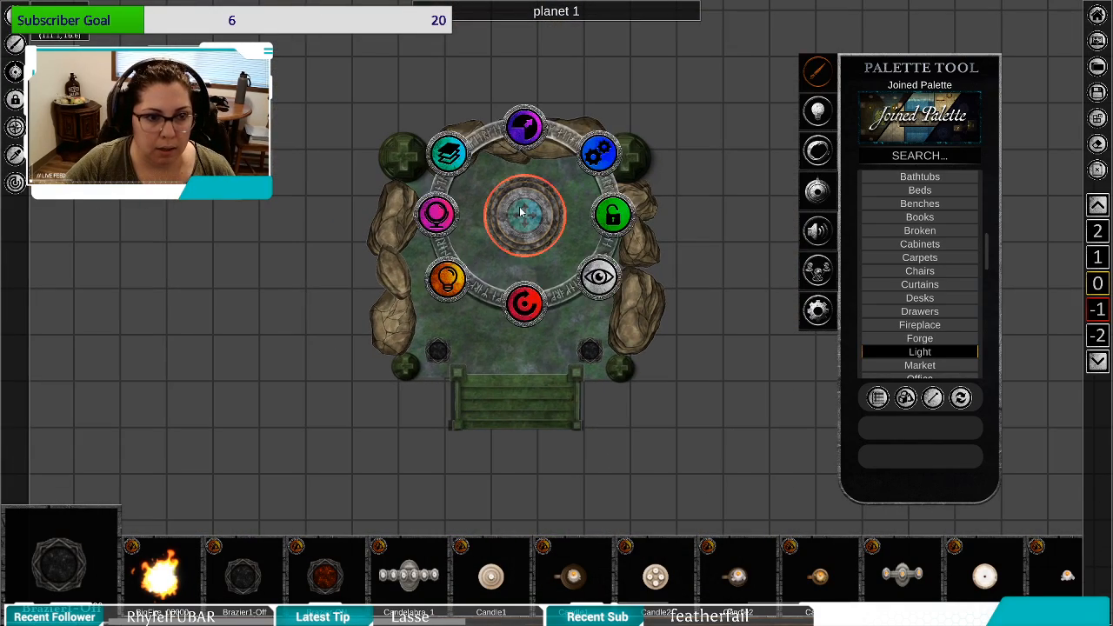
click(534, 367)
click(696, 441)
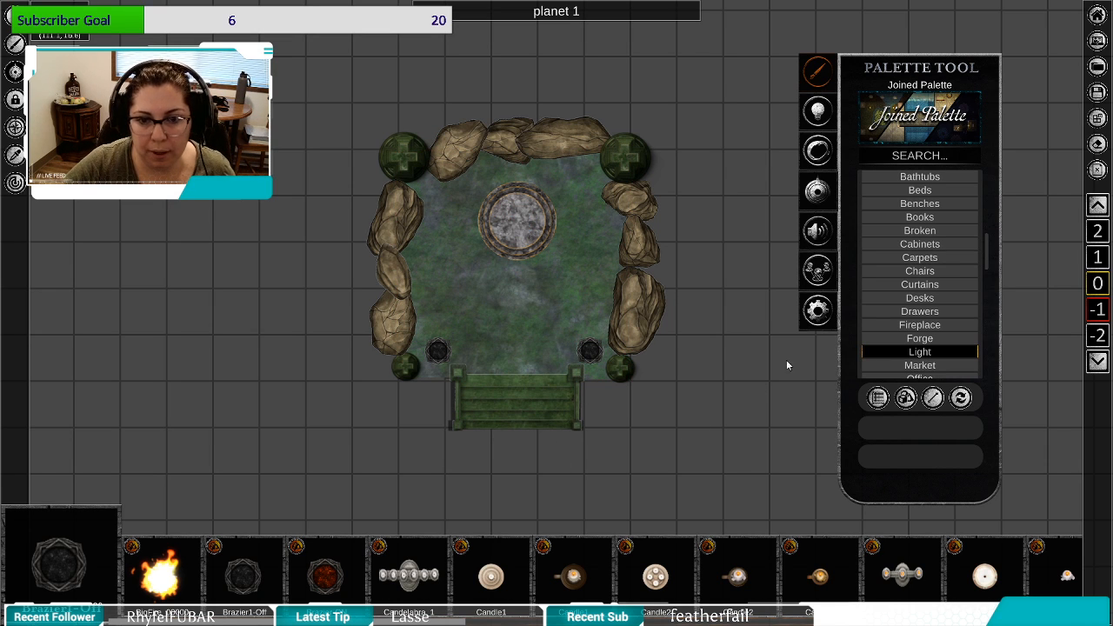
Place the green chair with the wooden frame from the Chairs objects on the stone dais and nudge it into the centre.
scroll(929, 291, down, 1)
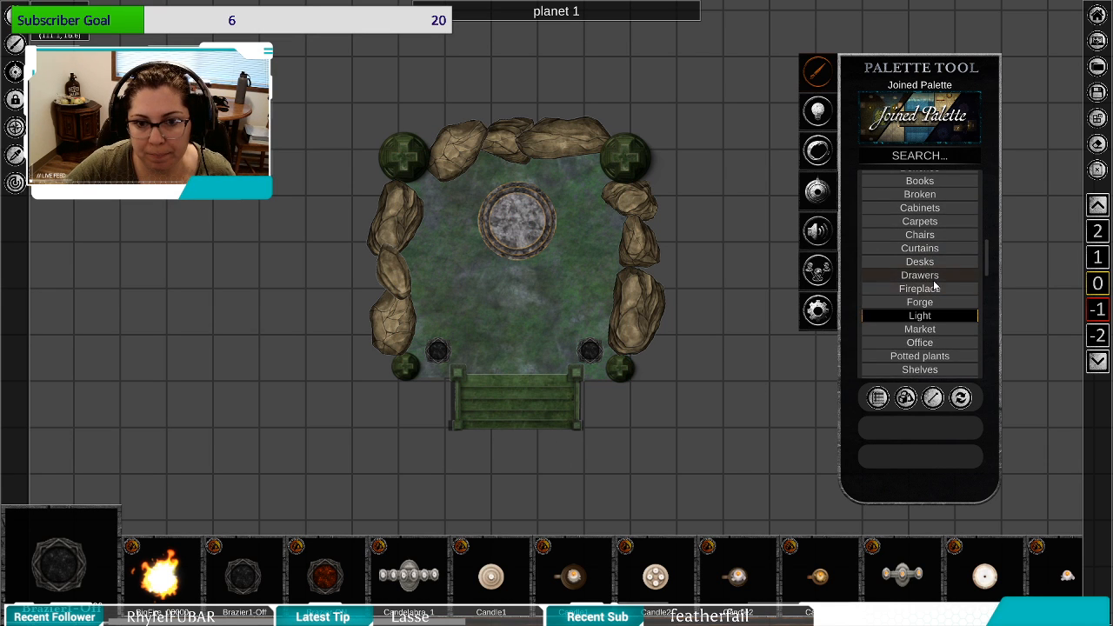
scroll(940, 270, up, 1)
click(921, 242)
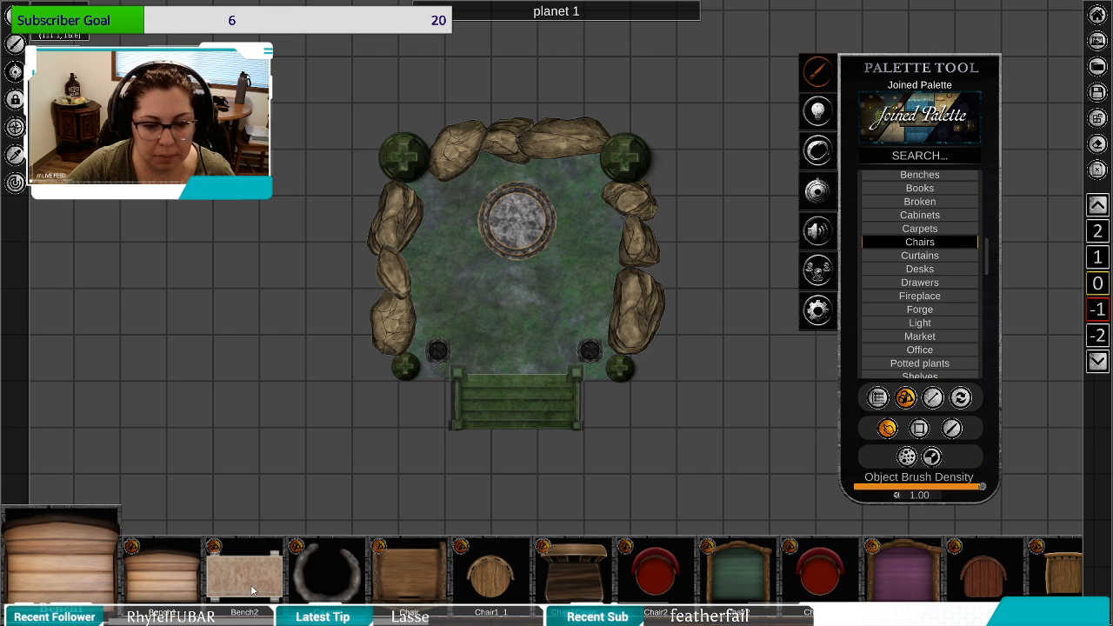
click(756, 564)
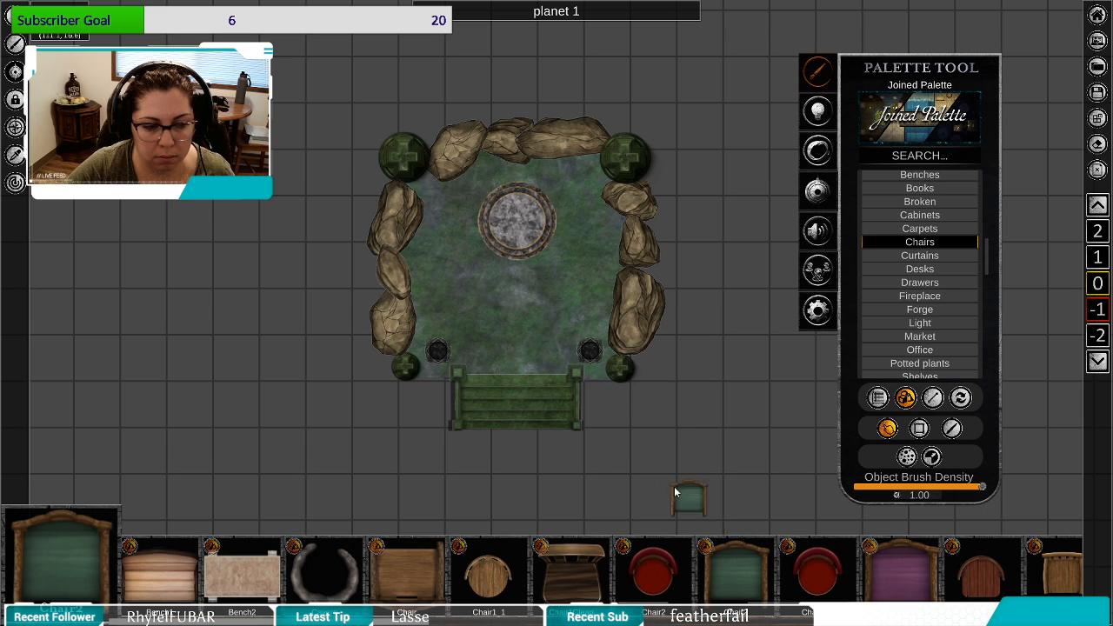
click(518, 217)
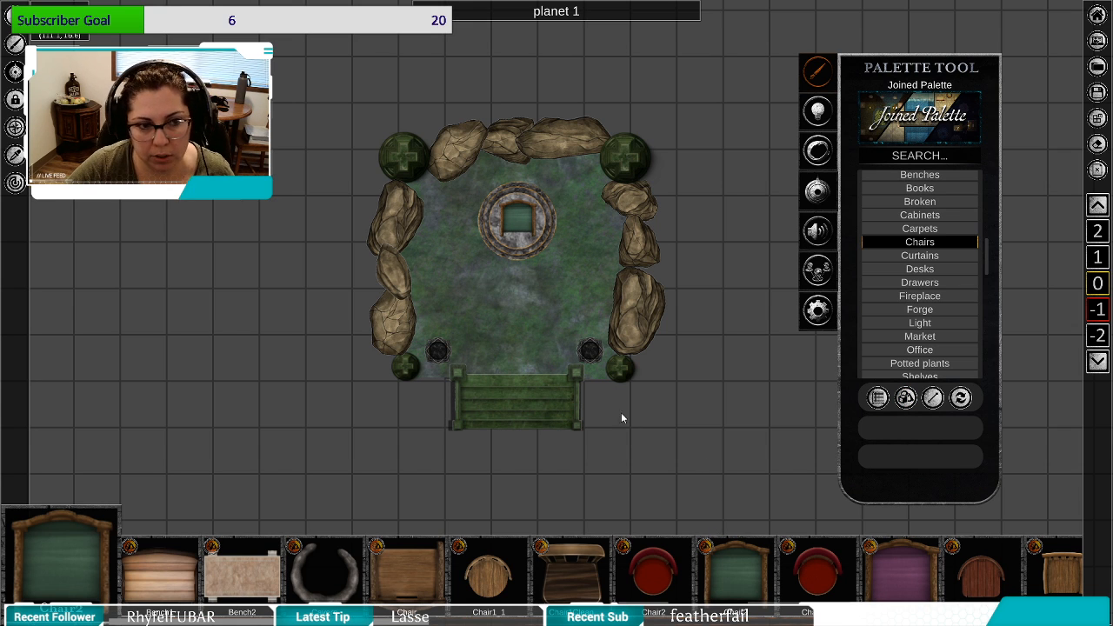
scroll(440, 332, up, 5)
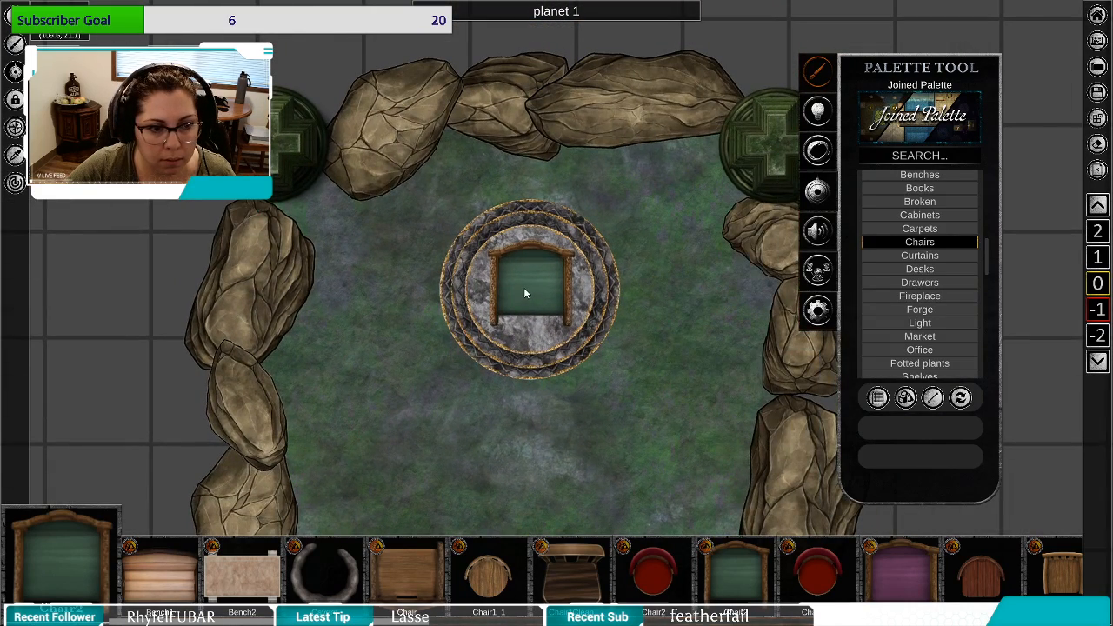
right_click(525, 293)
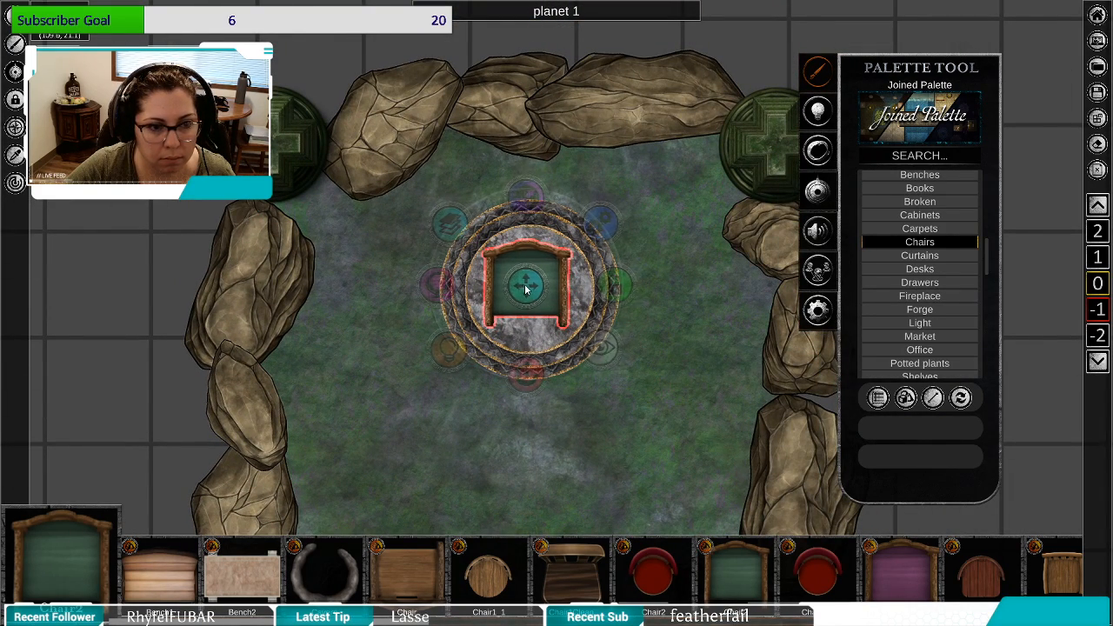
Select the whole platform with its stairs and furnishings as one set and move it into the cave map's upper right area.
scroll(529, 405, down, 5)
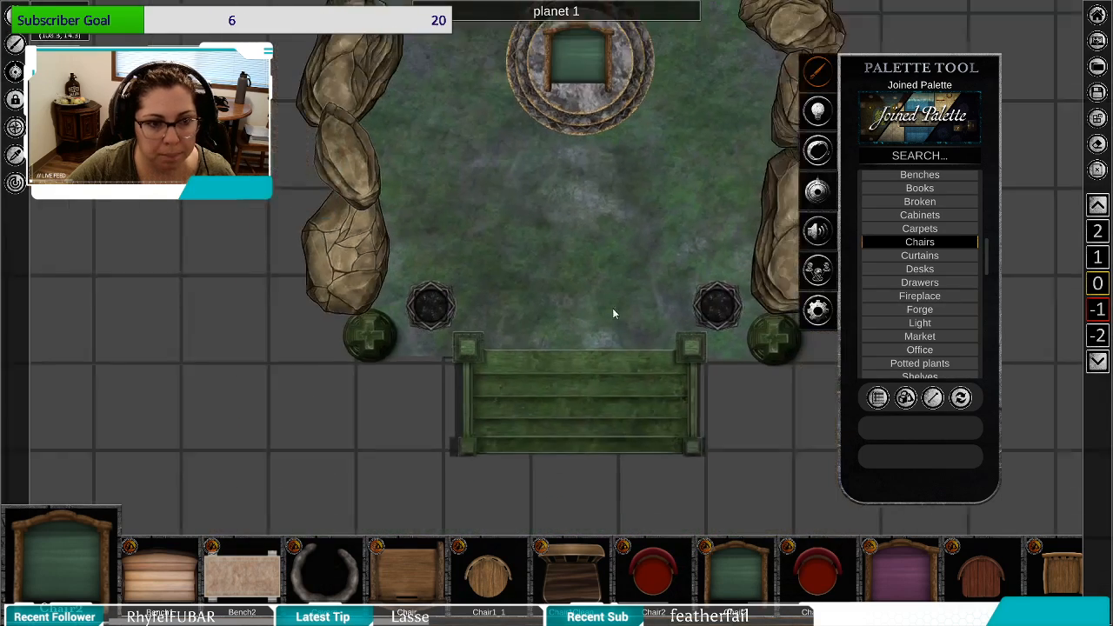
drag(424, 117, 753, 427)
click(665, 252)
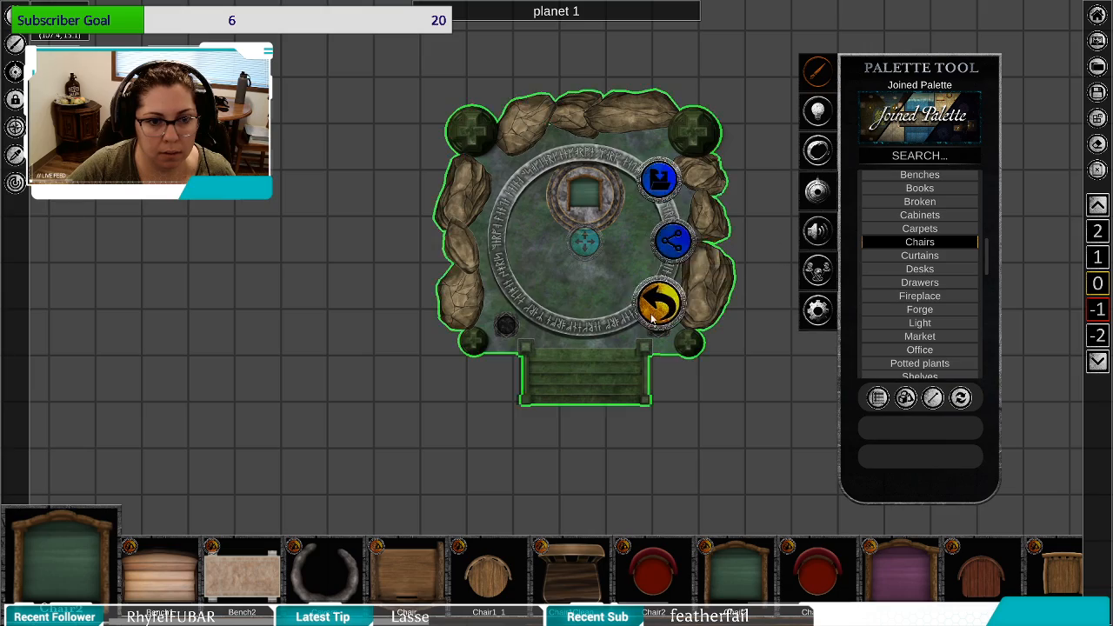
scroll(658, 383, down, 3)
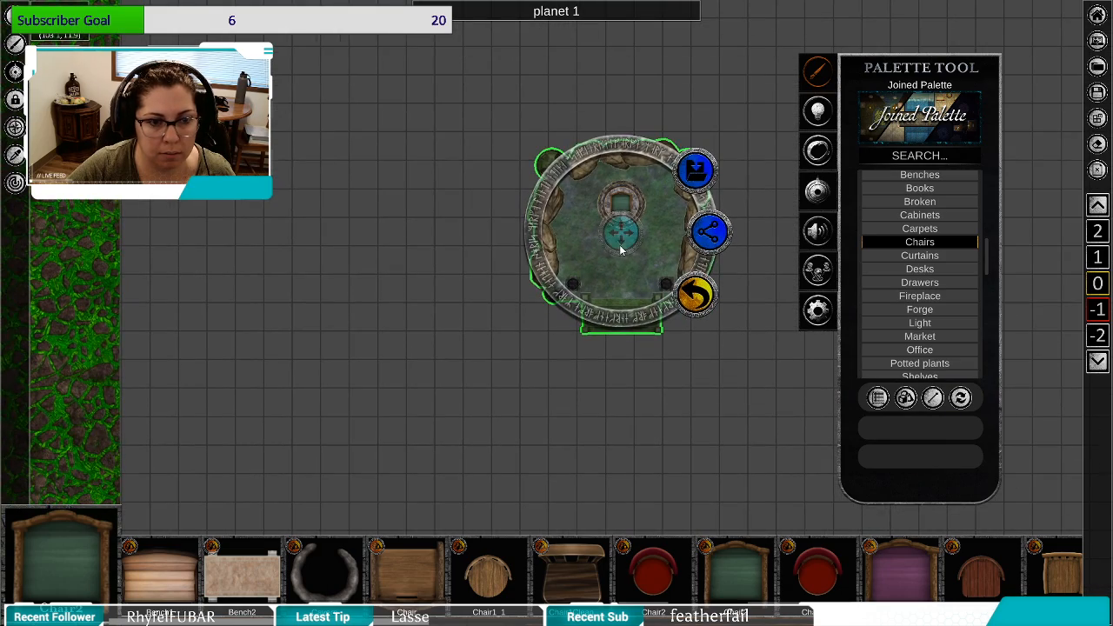
scroll(446, 471, down, 3)
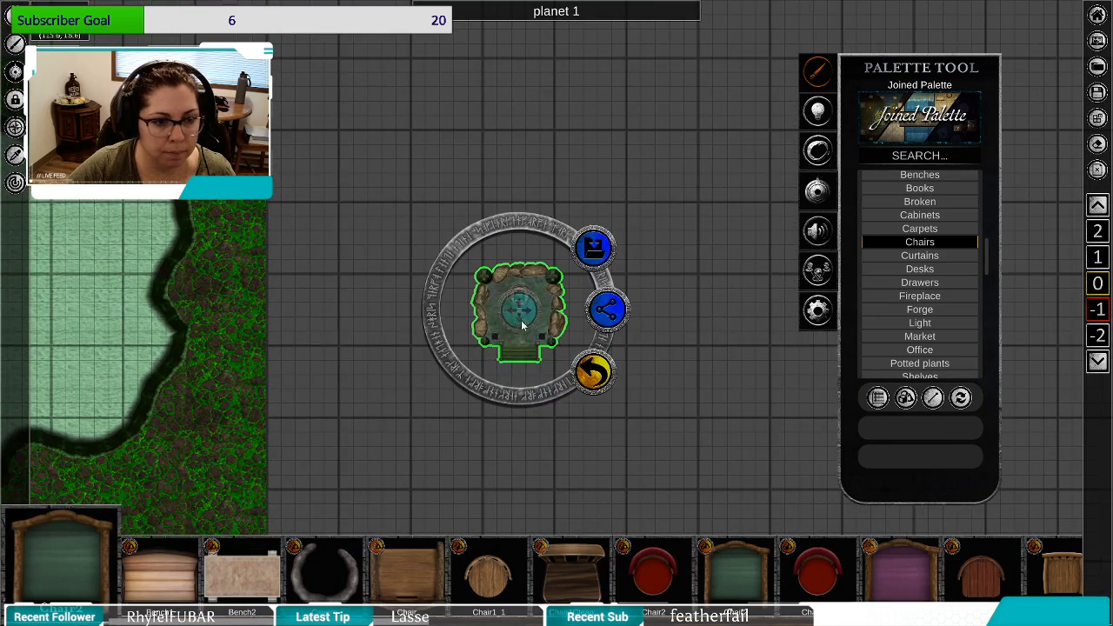
drag(522, 320, 76, 259)
drag(332, 396, 804, 346)
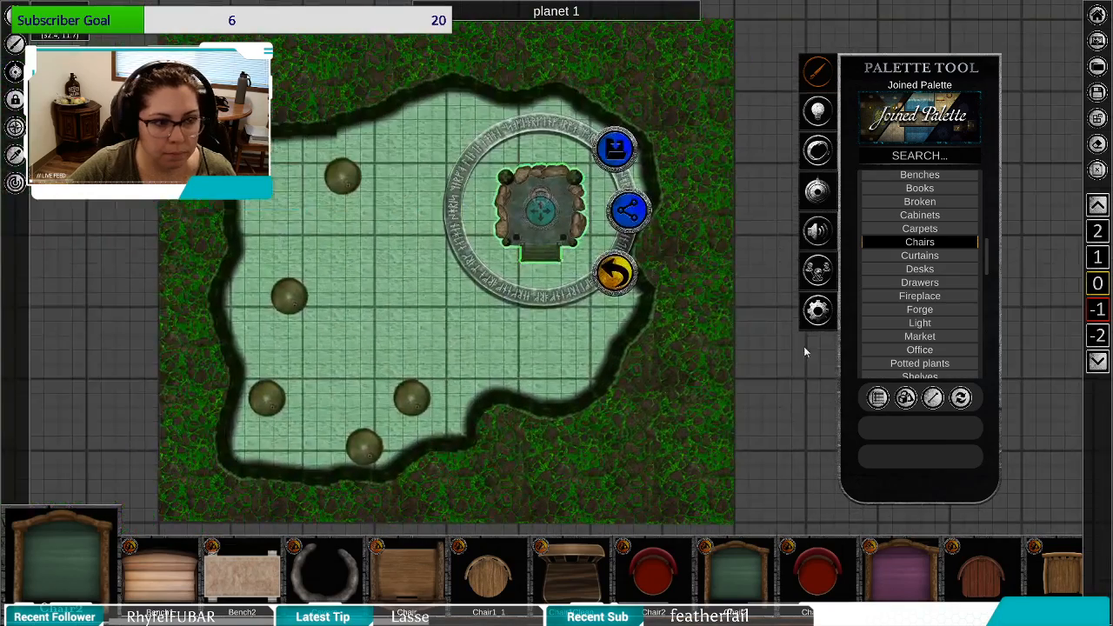
Rotate the assembled platform about 45° clockwise so its stairs face the lower left, and shift it slightly up and left.
click(615, 273)
drag(543, 301, 483, 290)
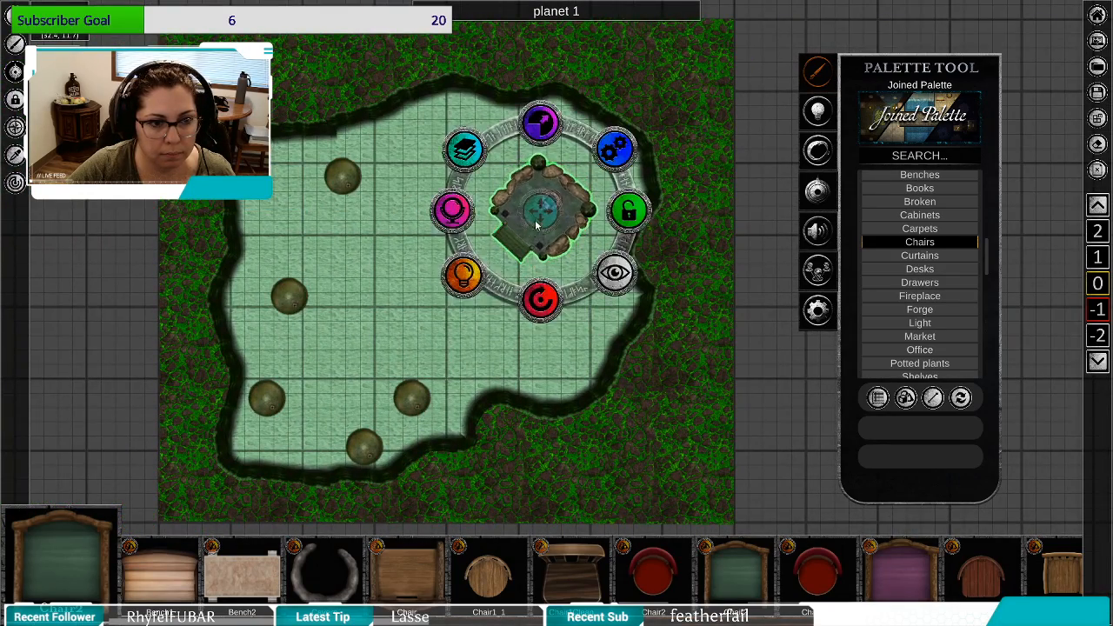
drag(541, 211, 514, 189)
click(420, 341)
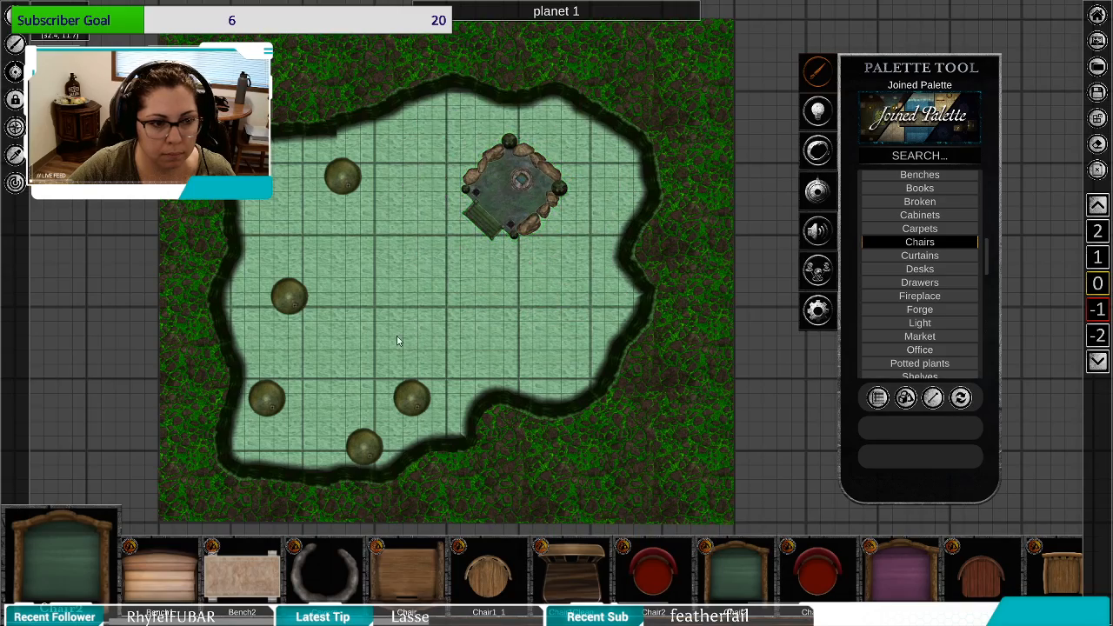
Rotate the lower right domed hut counterclockwise and move it slightly to the right, towards the cave wall.
scroll(409, 341, up, 5)
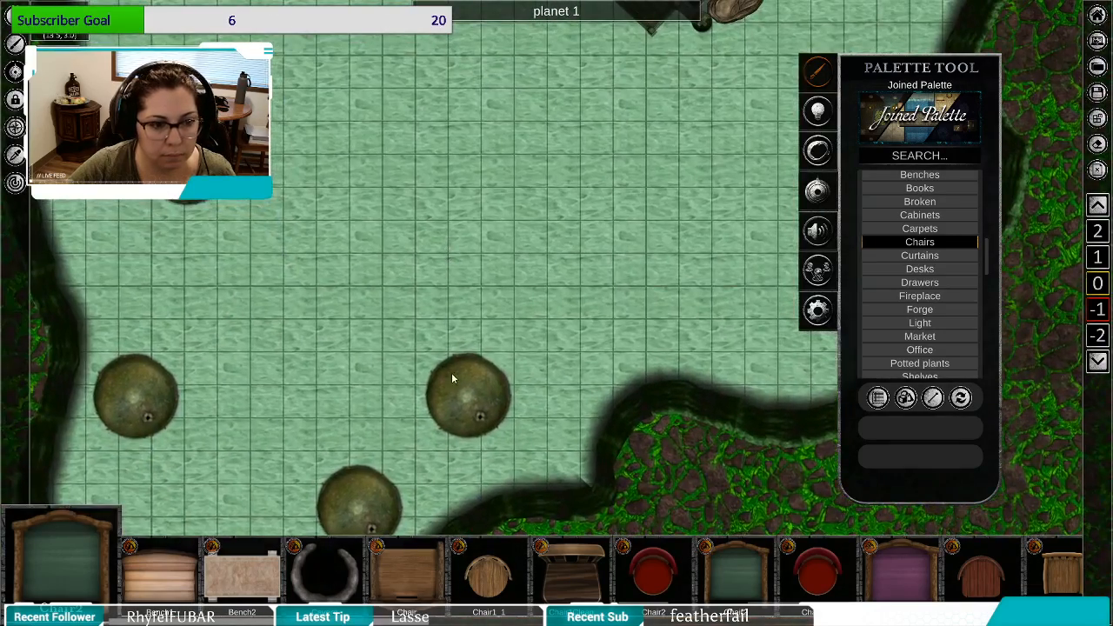
click(459, 382)
drag(464, 474, 520, 459)
drag(468, 396, 519, 403)
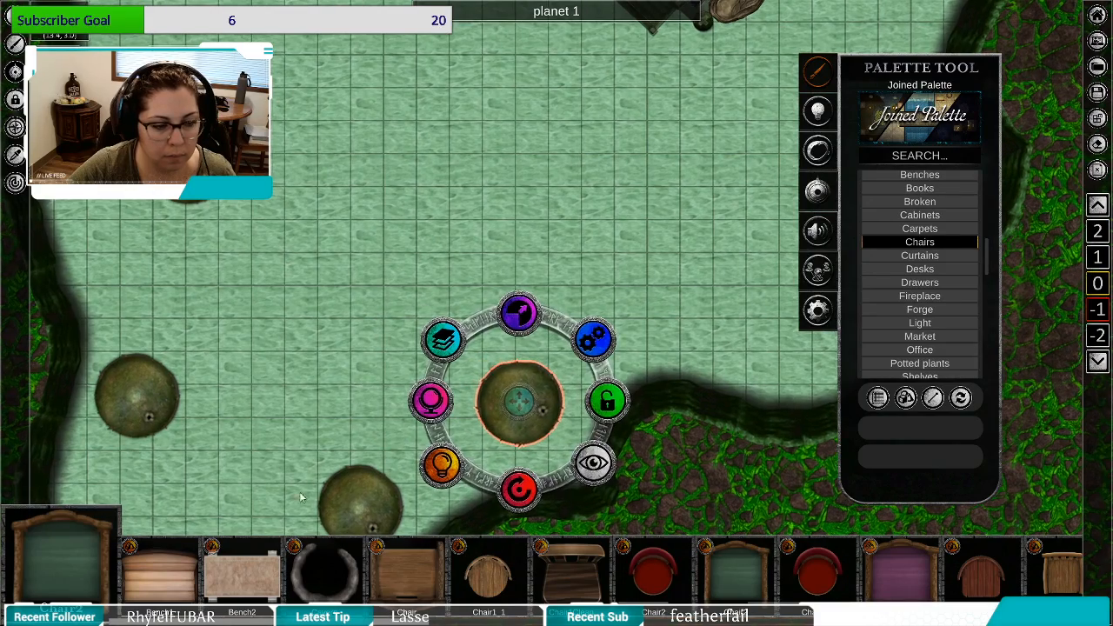
Rotate the bottom domed hut and the two huts along the cave's lower left side to vary their orientation.
click(353, 495)
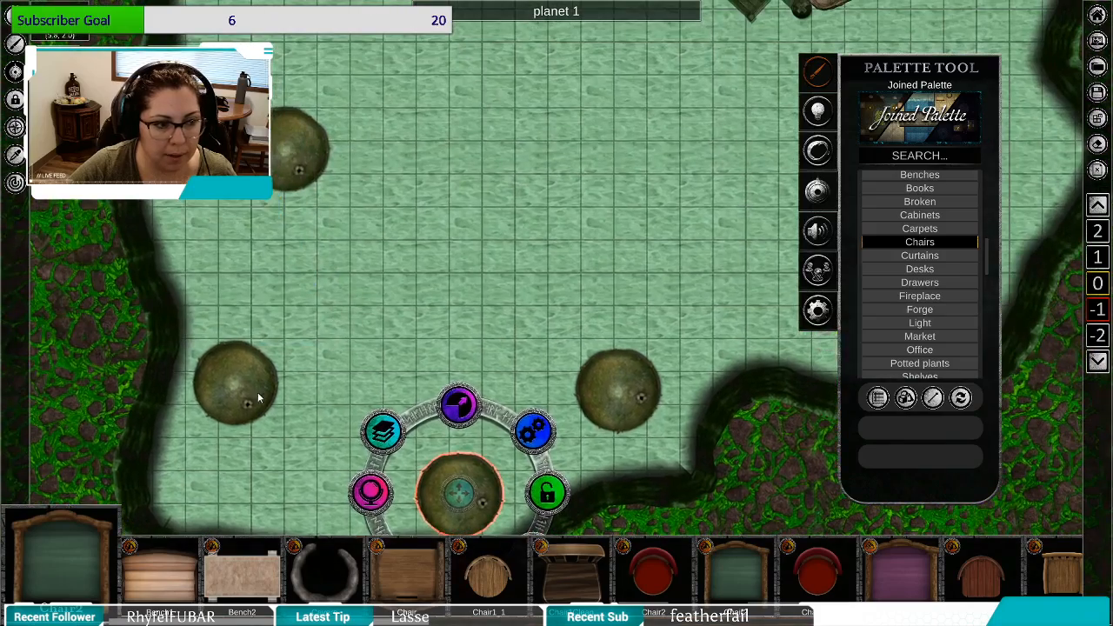
click(258, 392)
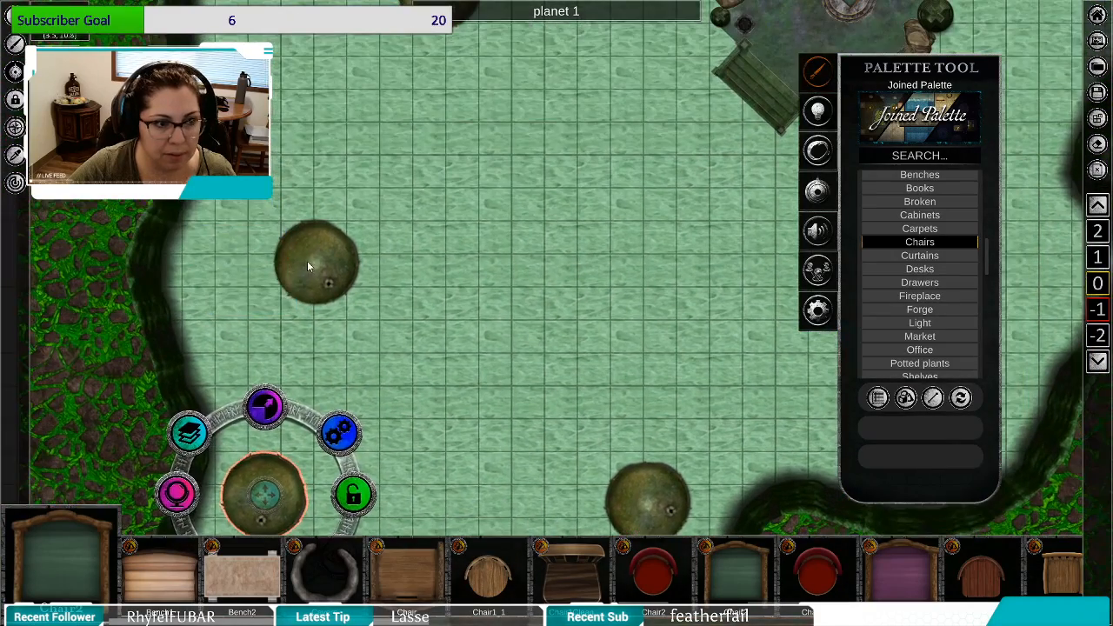
click(307, 261)
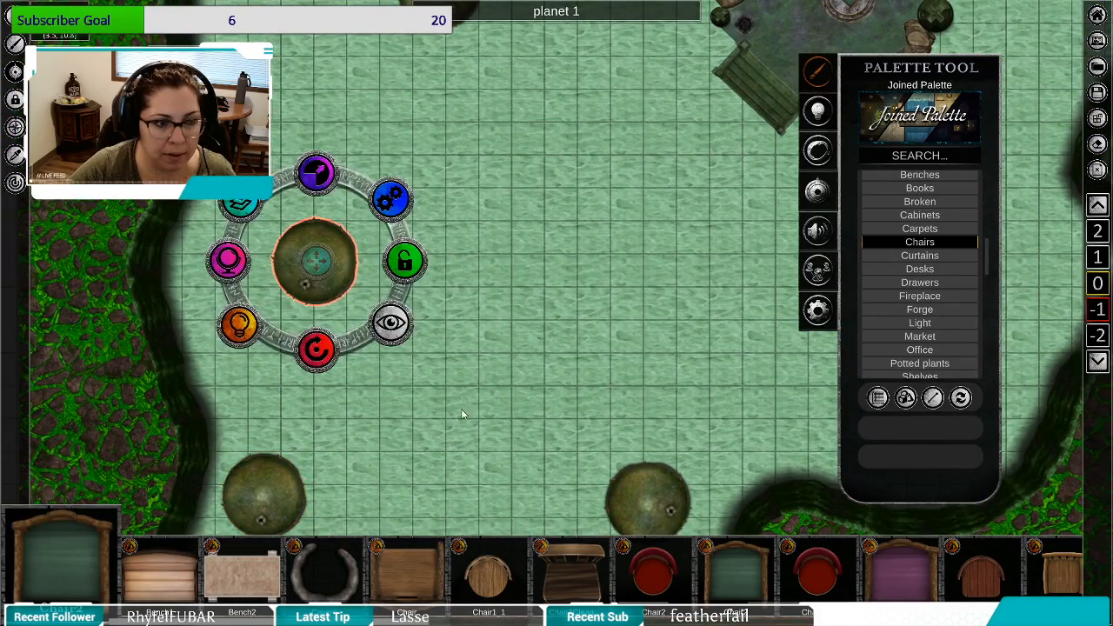
drag(530, 402, 500, 355)
scroll(570, 235, down, 3)
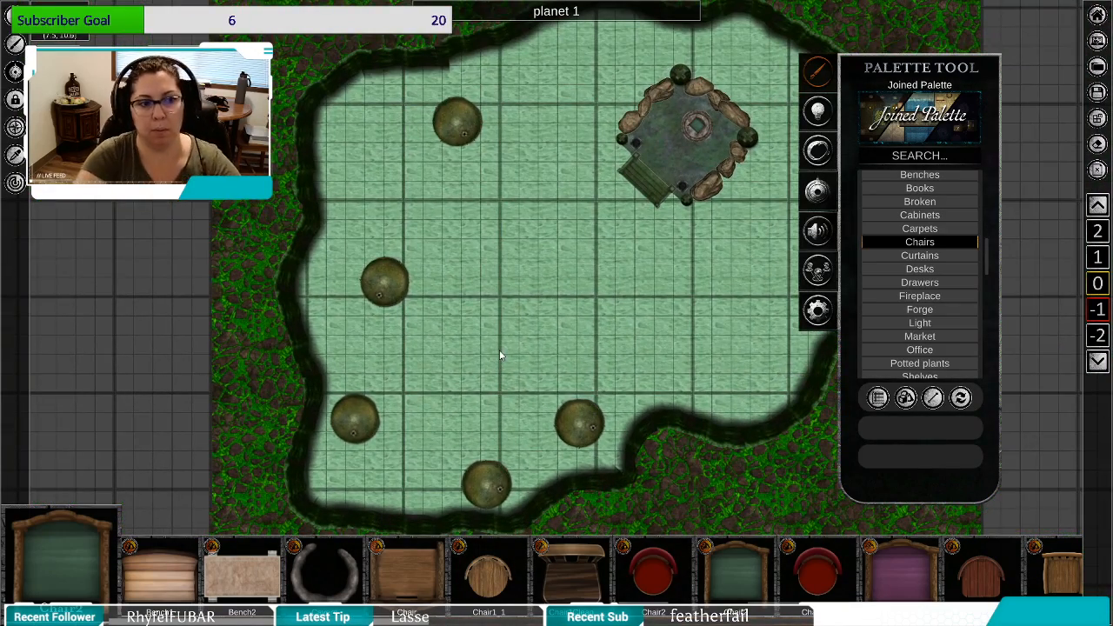
Move the upper left domed hut slightly down and left, closer to the cave wall.
click(454, 128)
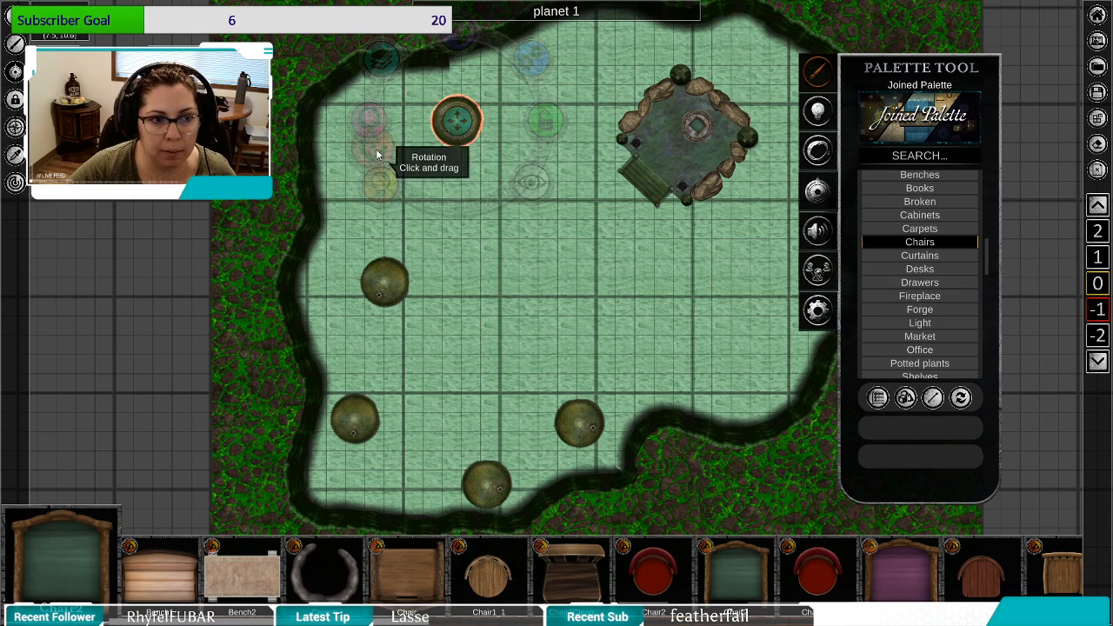
drag(451, 124, 419, 142)
click(560, 285)
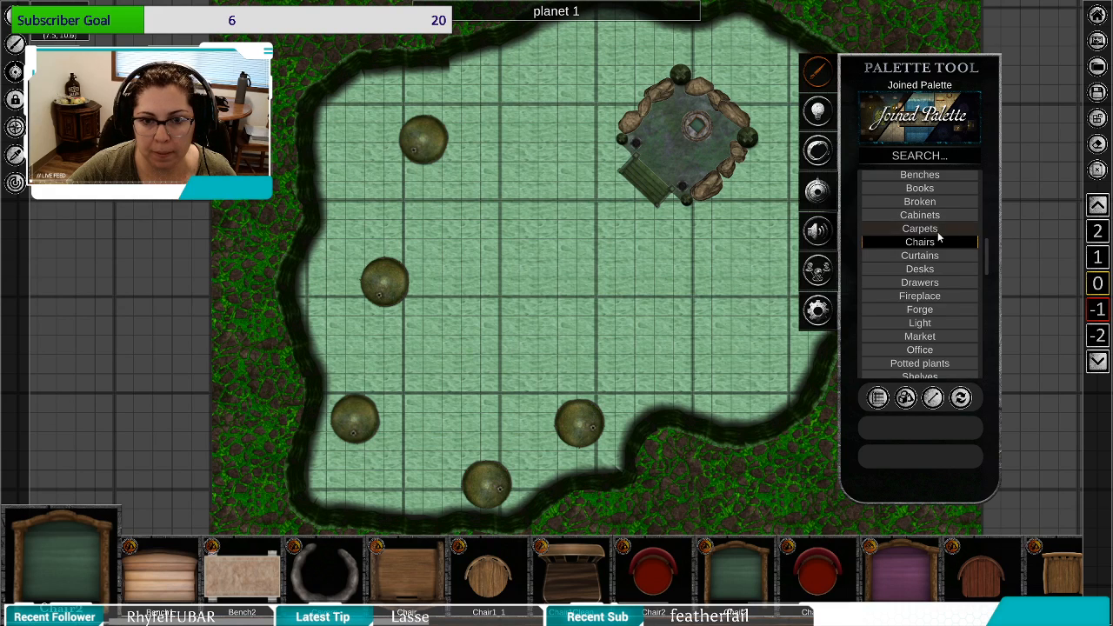
scroll(940, 232, up, 3)
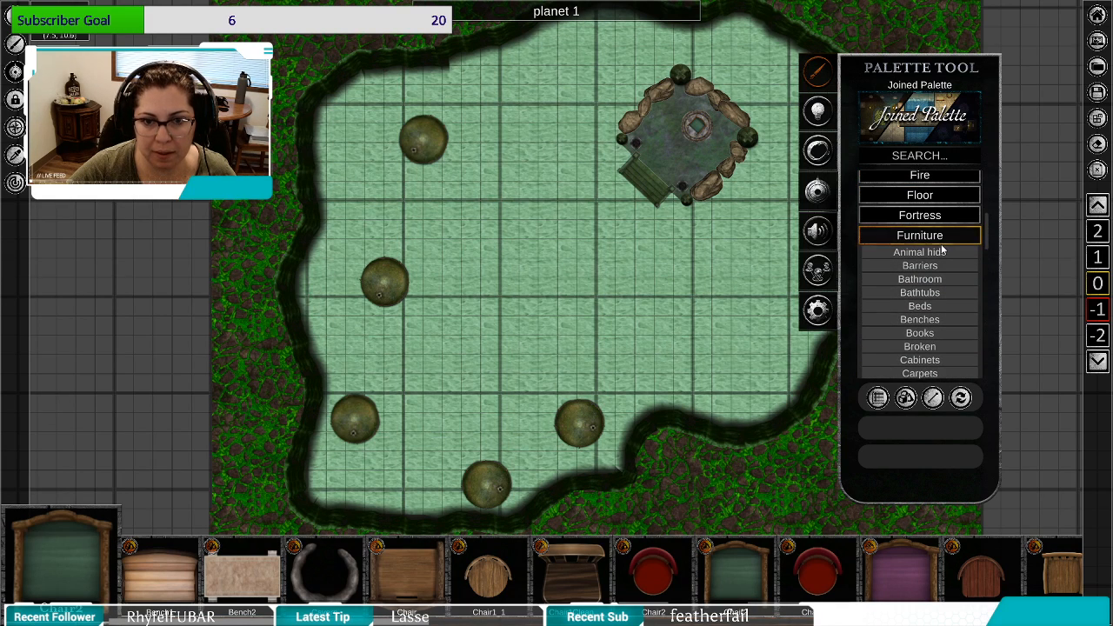
Leave the Furniture objects and show the Plants category in the Joined Palette.
click(942, 239)
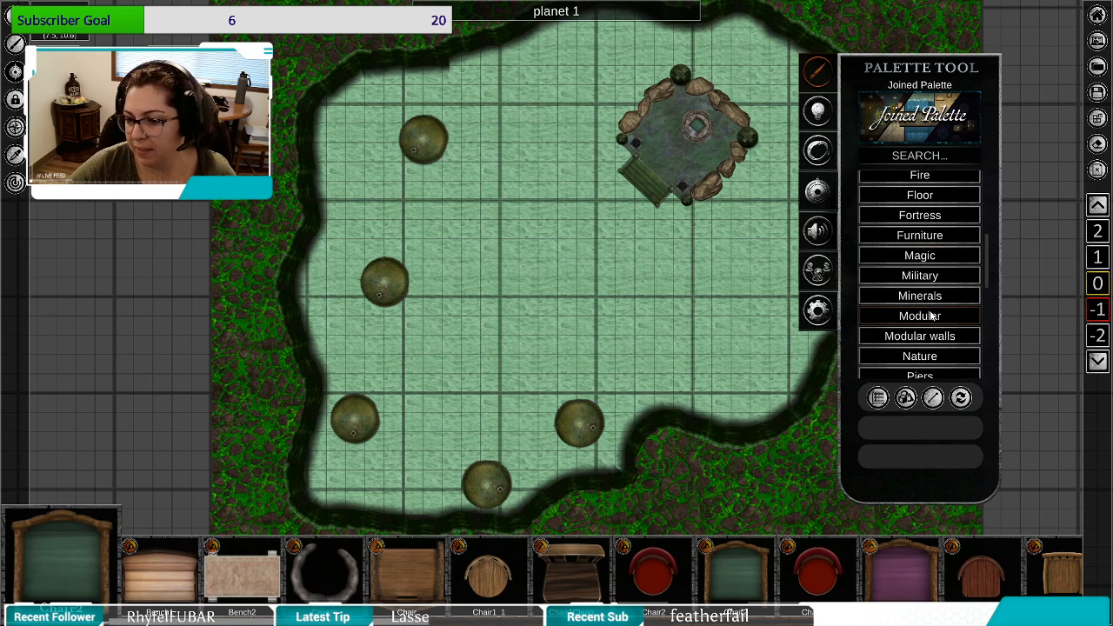
scroll(961, 290, down, 1)
scroll(961, 290, down, 10)
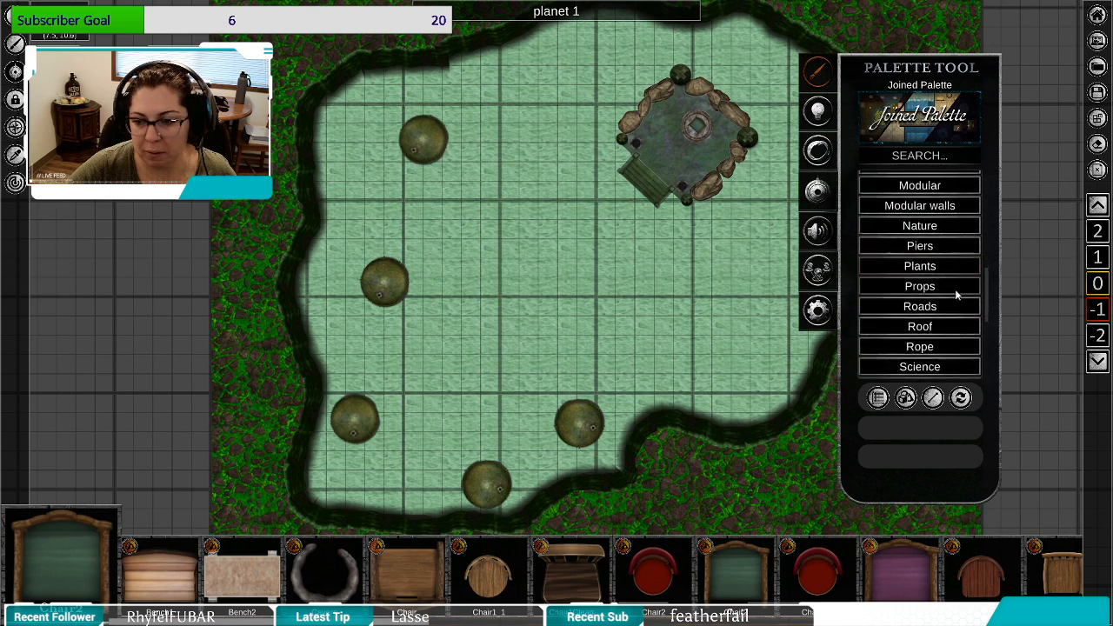
scroll(953, 301, down, 5)
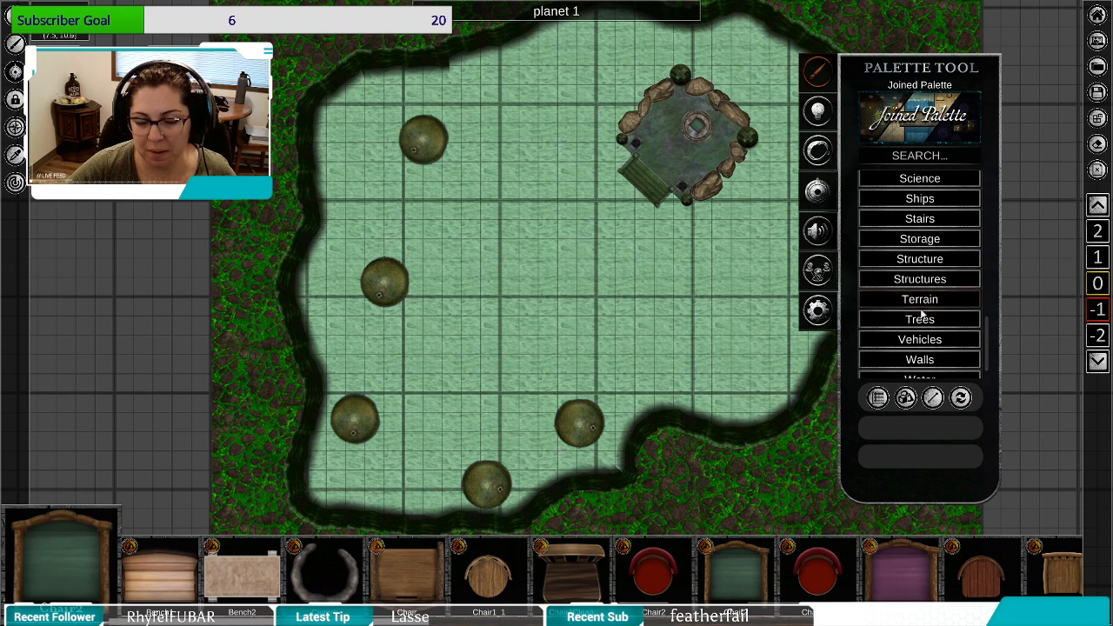
scroll(930, 326, up, 9)
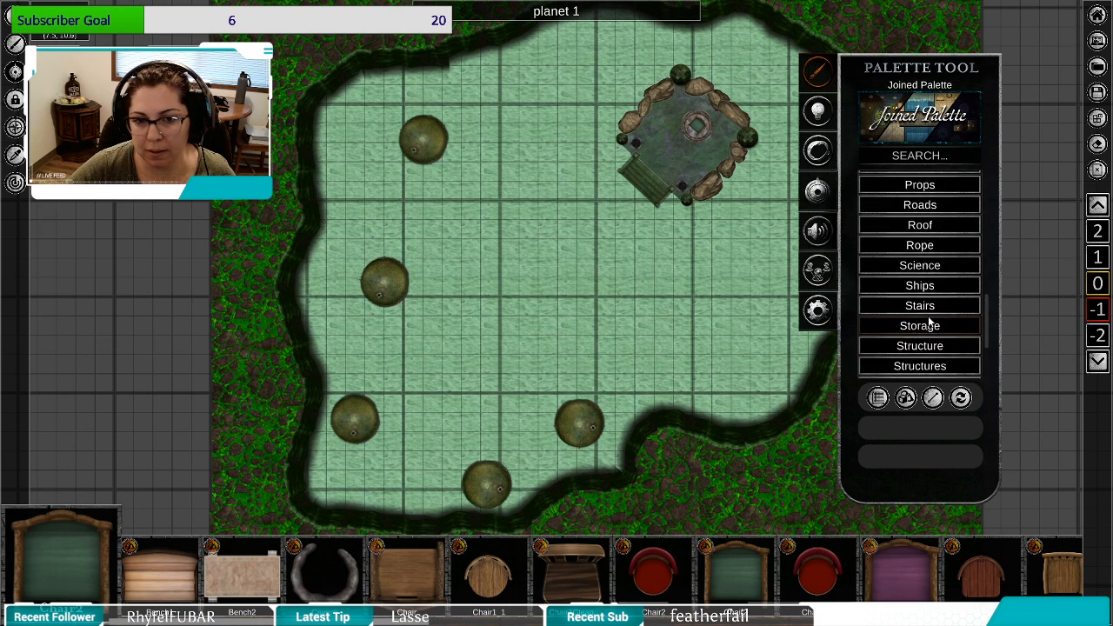
scroll(931, 324, up, 1)
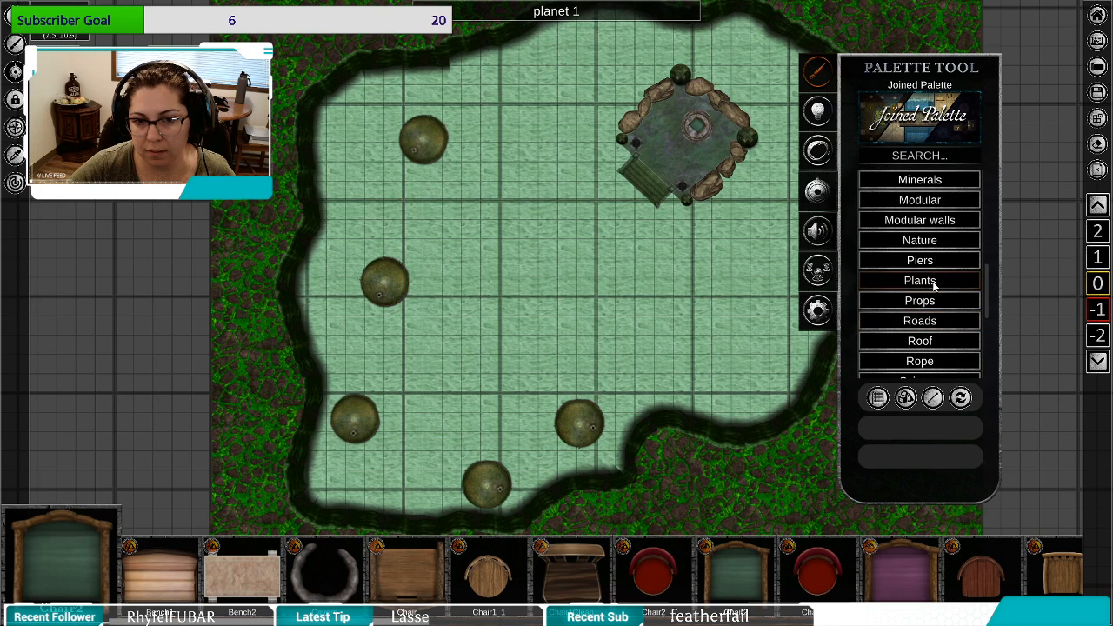
click(920, 281)
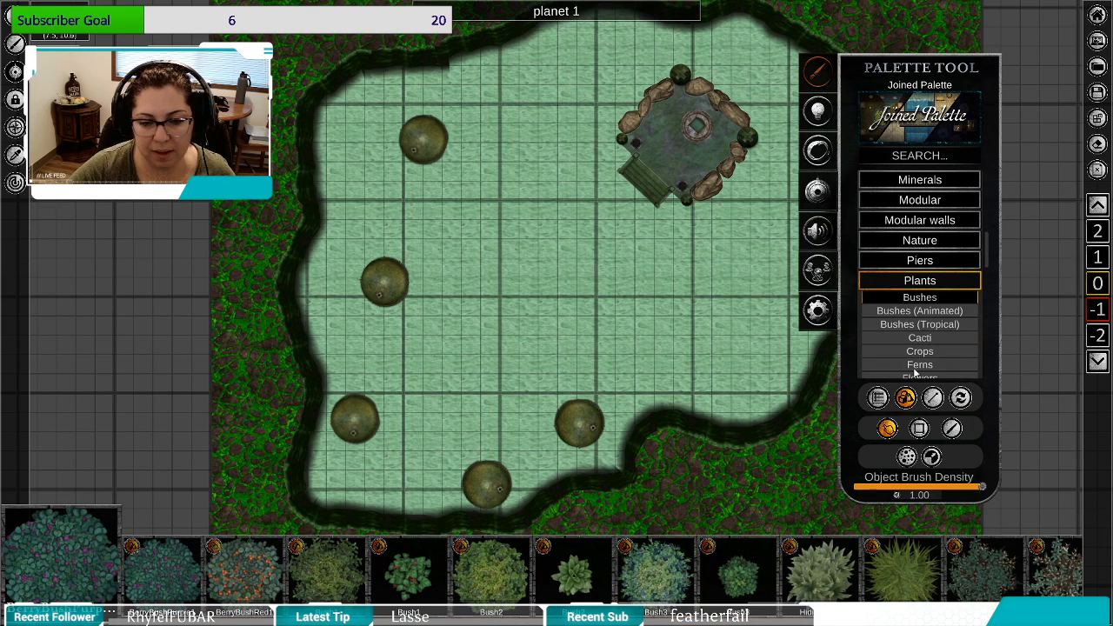
Choose a blue-purple multicoloured fern from the Ferns group of the Plants category.
scroll(944, 317, down, 3)
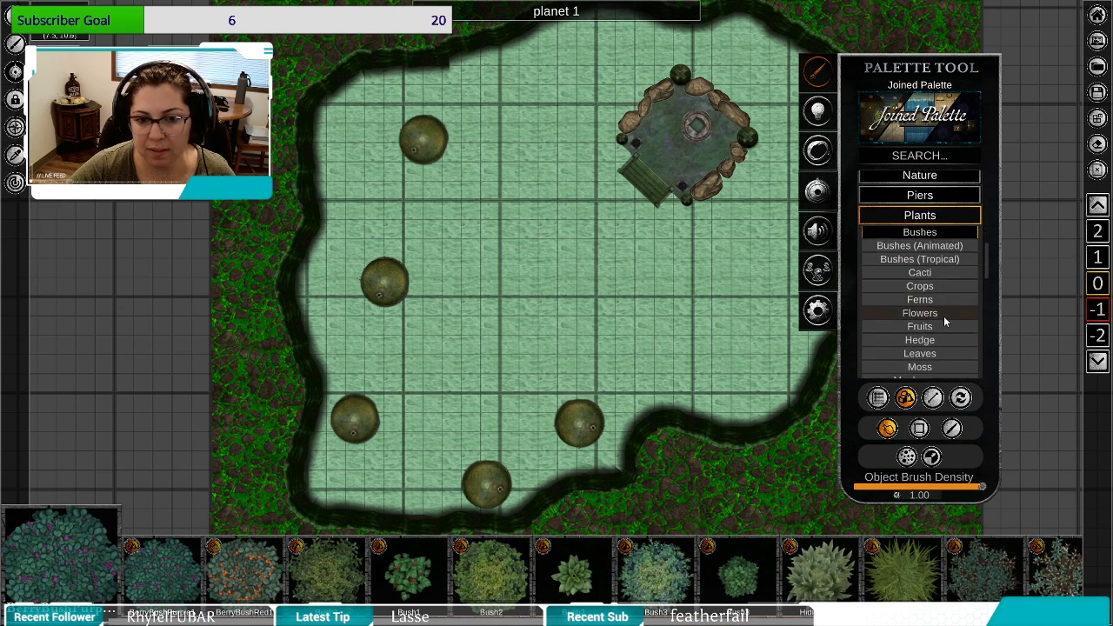
click(933, 307)
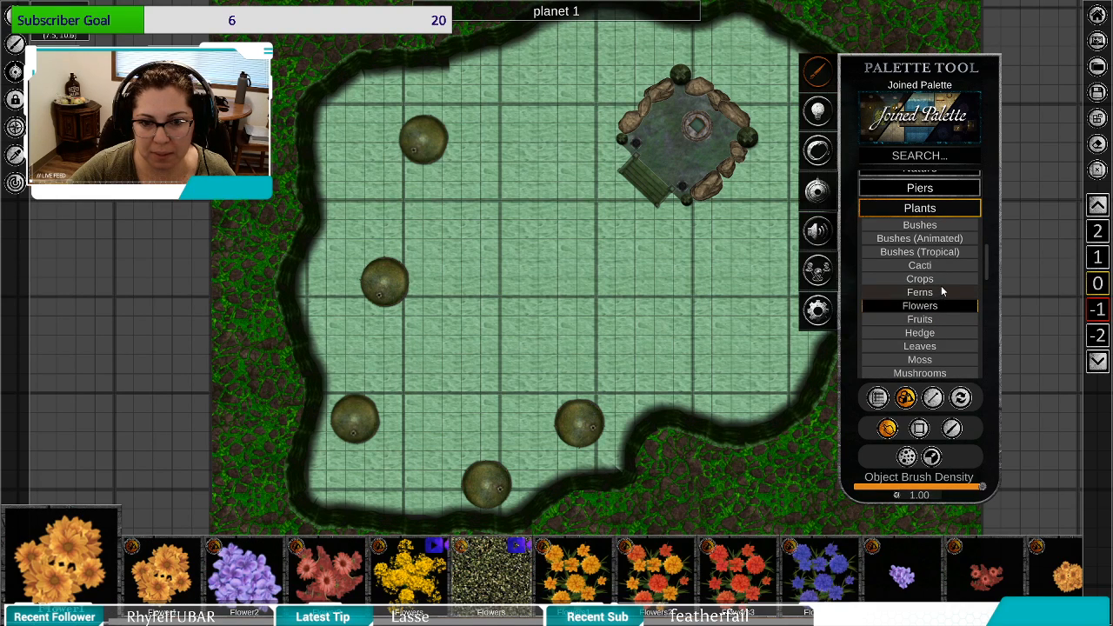
click(942, 293)
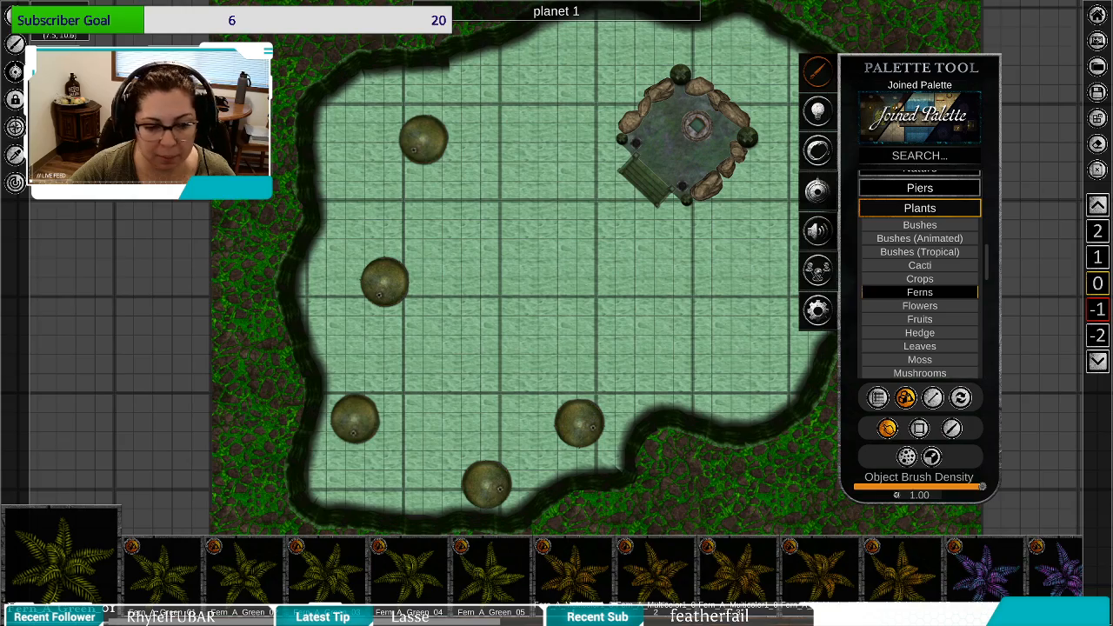
scroll(600, 574, down, 10)
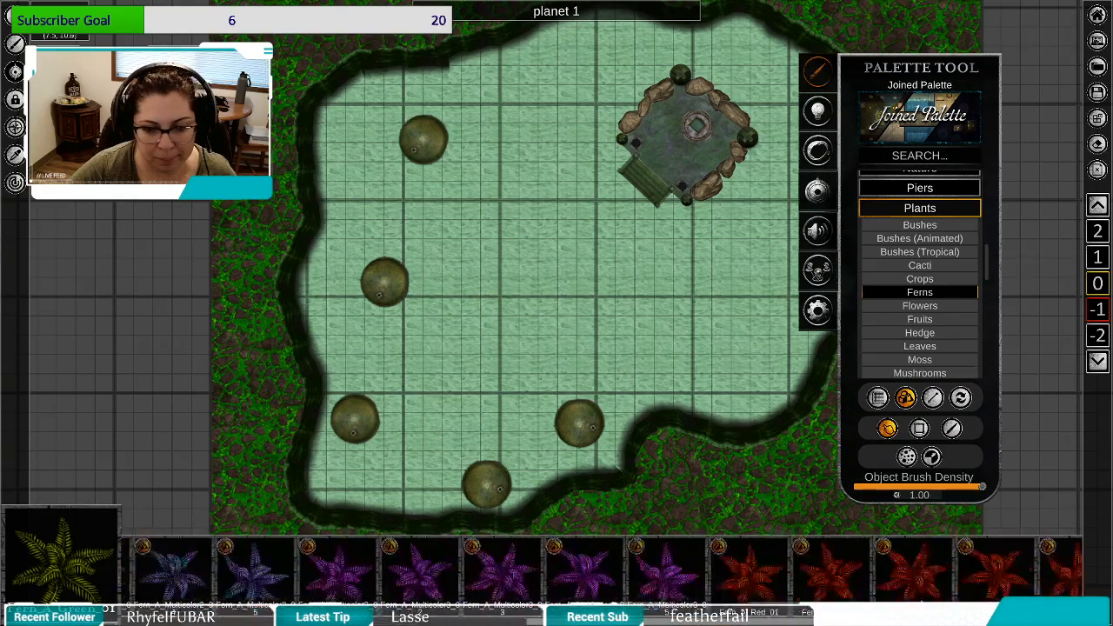
scroll(598, 574, up, 8)
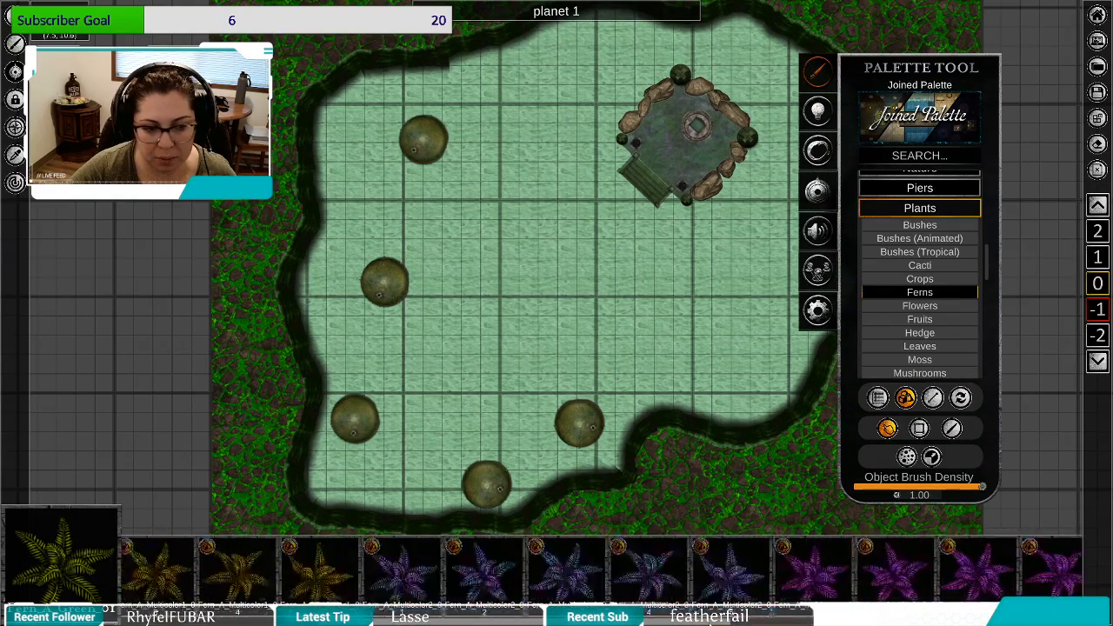
click(644, 577)
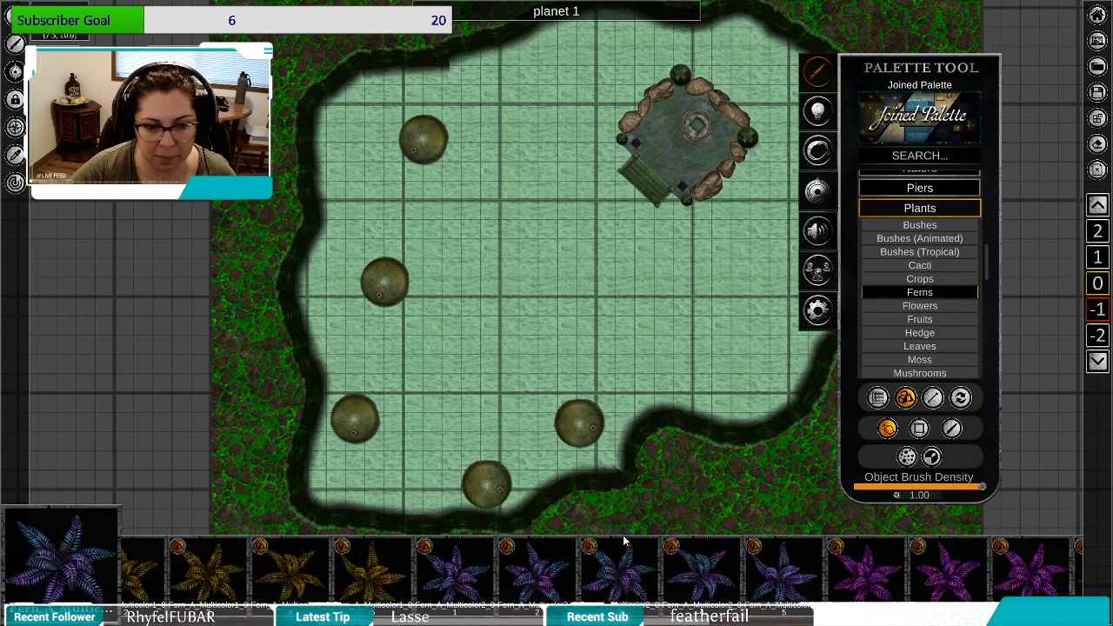
Place blue-purple ferns beside the huts and along the cave walls, grouping most of them in pairs.
click(570, 459)
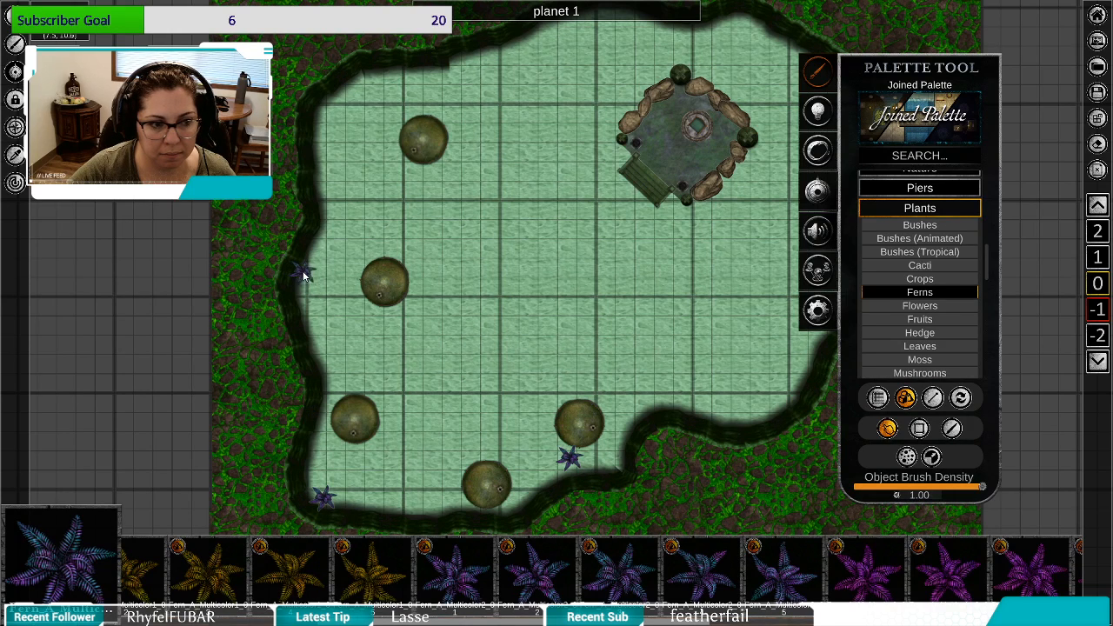
click(345, 280)
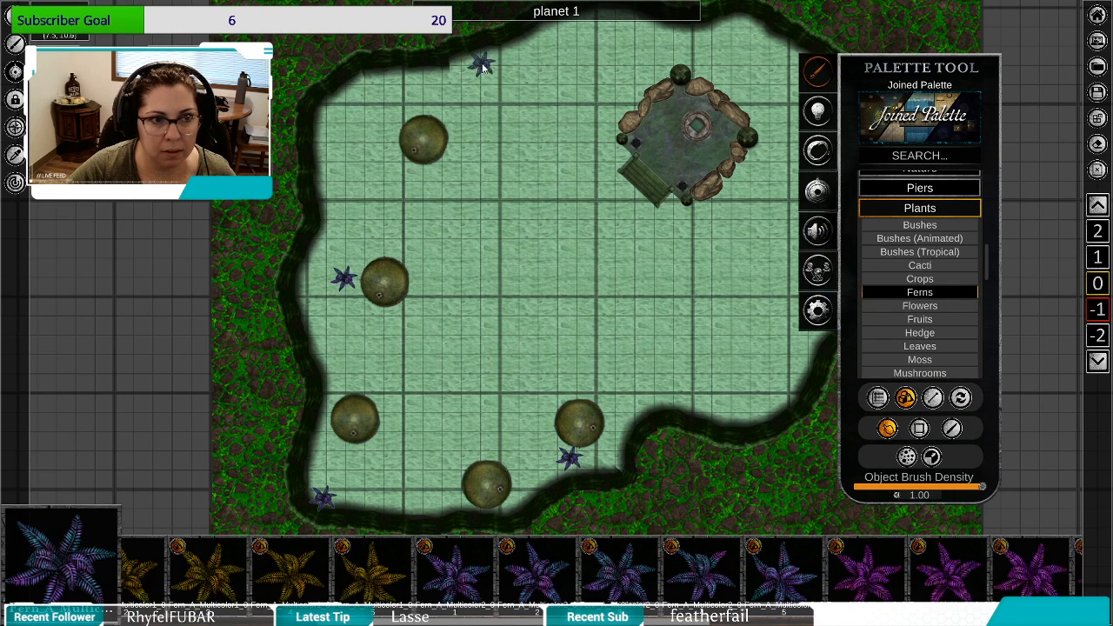
drag(686, 49, 549, 111)
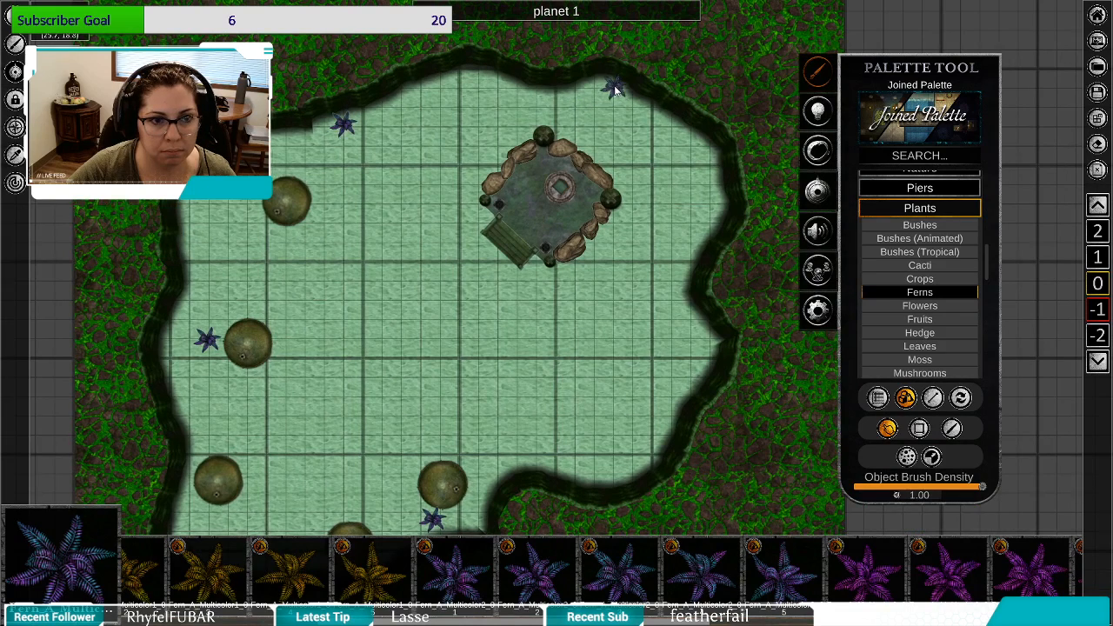
click(607, 83)
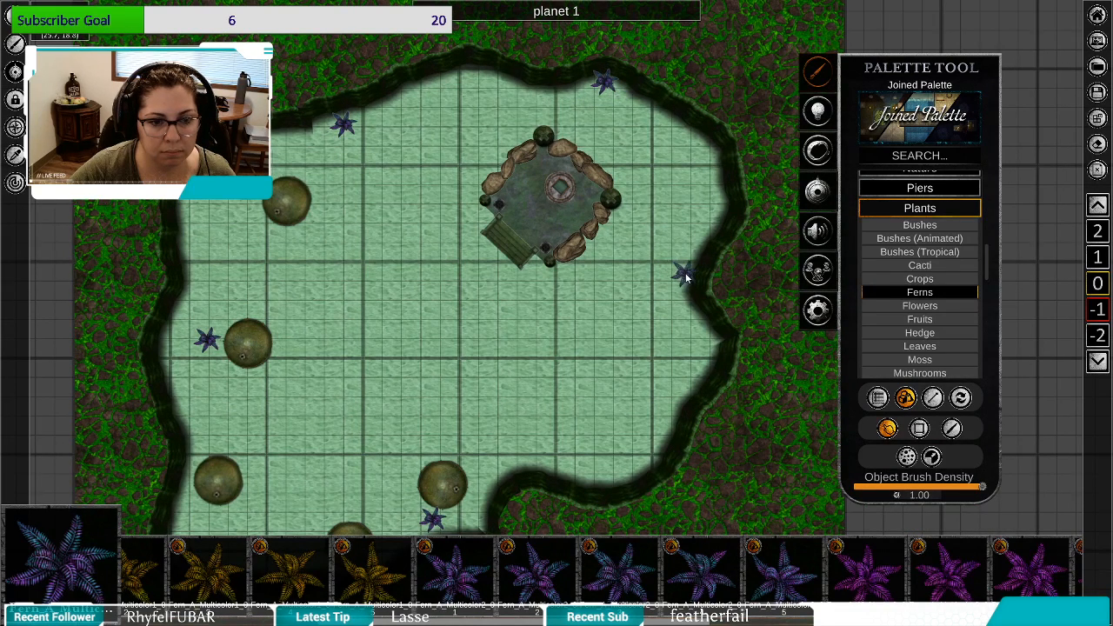
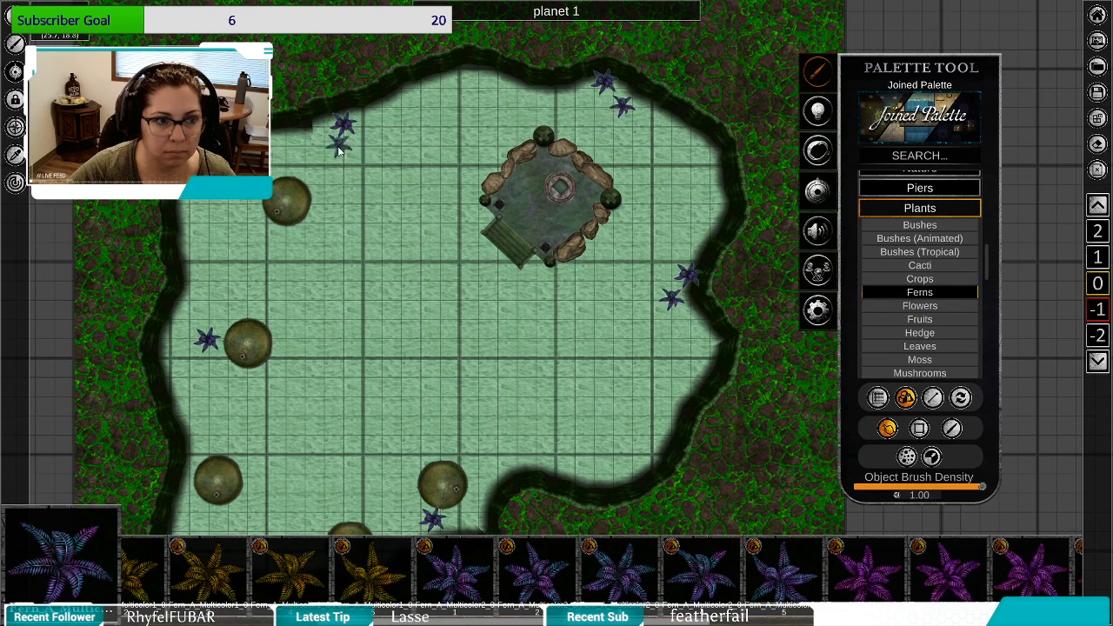
drag(397, 439, 384, 302)
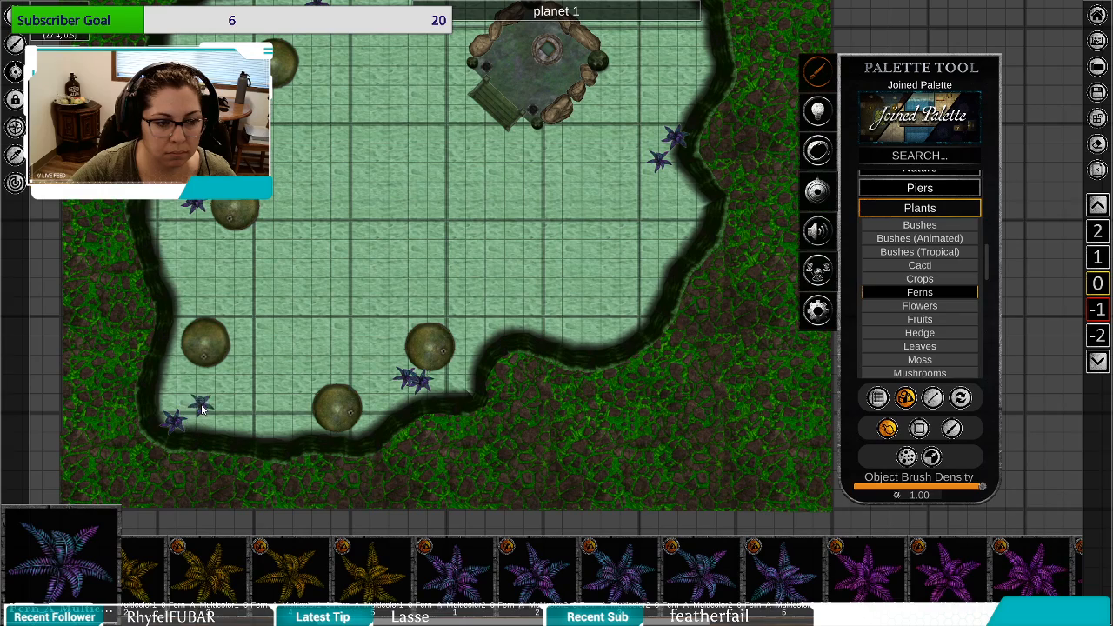
right_click(366, 308)
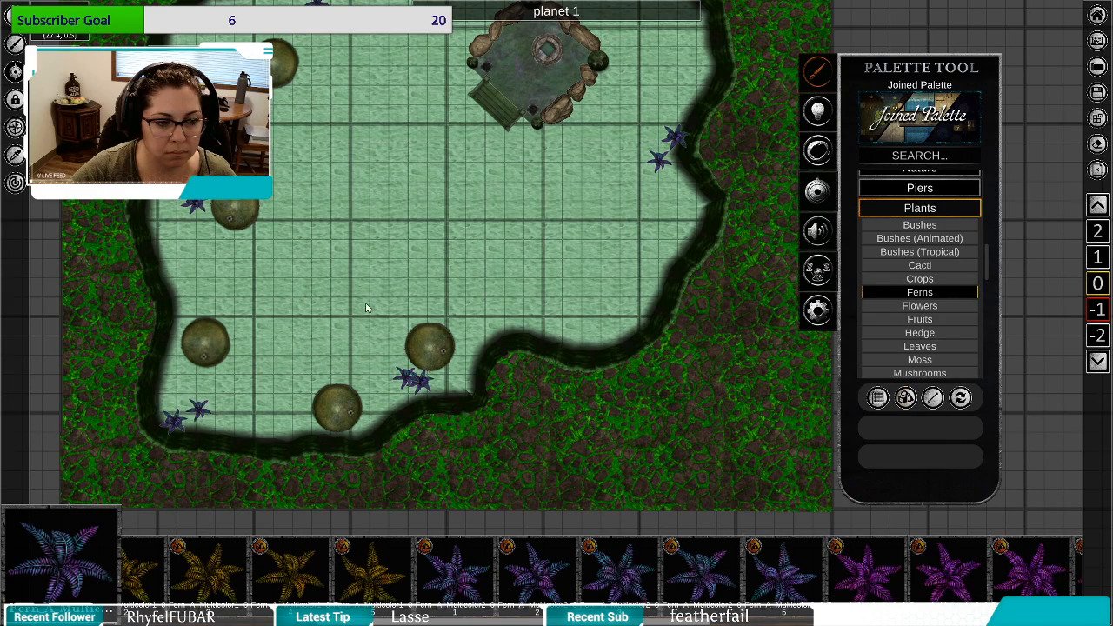
Scale down one fern of the pair by the lower right hut and the inner fern at the right cave wall.
mouse_move(366, 308)
mouse_down()
mouse_move(347, 376)
mouse_move(336, 332)
mouse_up()
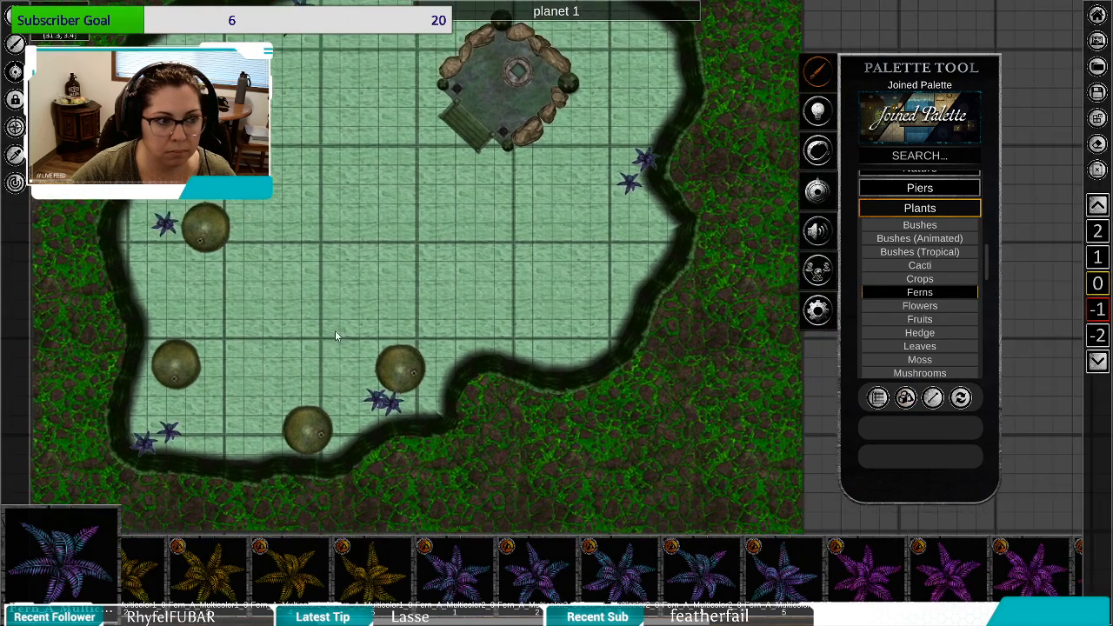
click(374, 403)
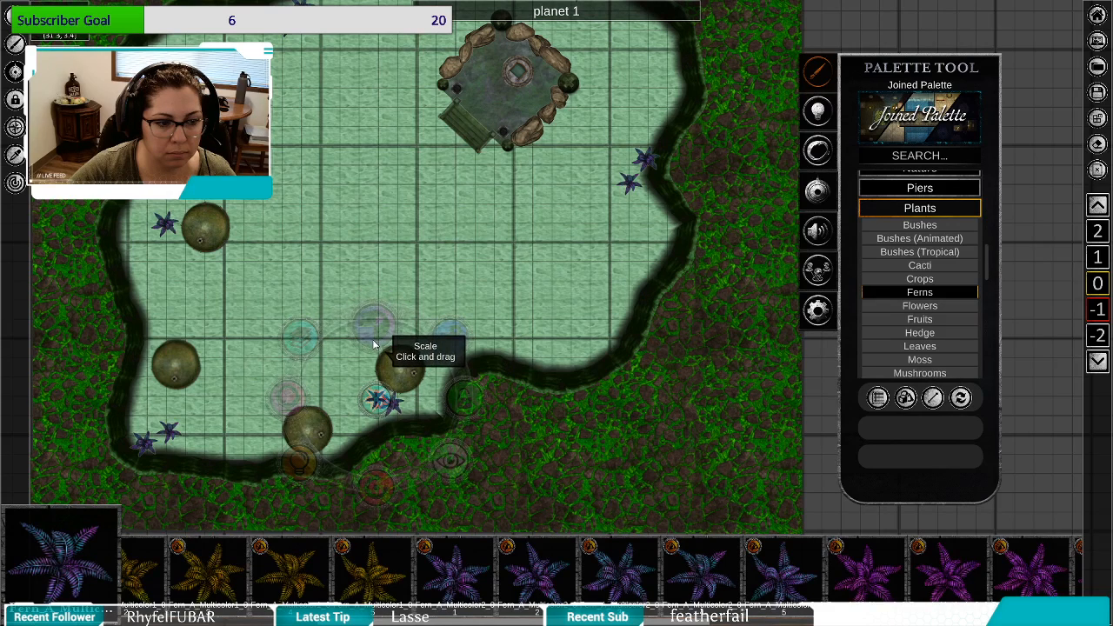
click(628, 166)
click(630, 188)
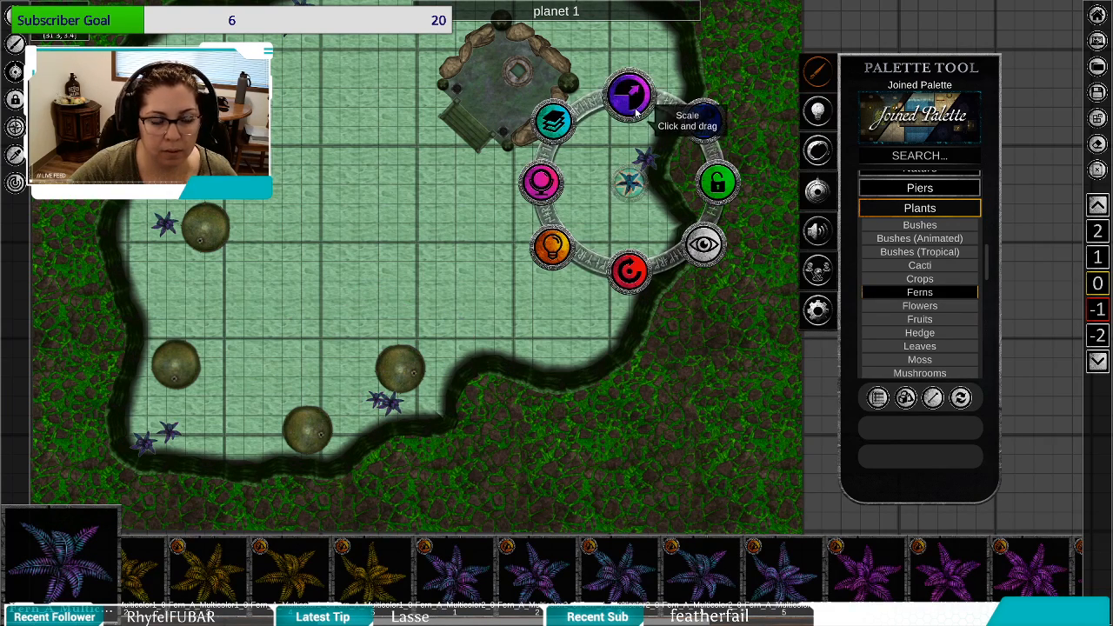
drag(641, 35, 669, 200)
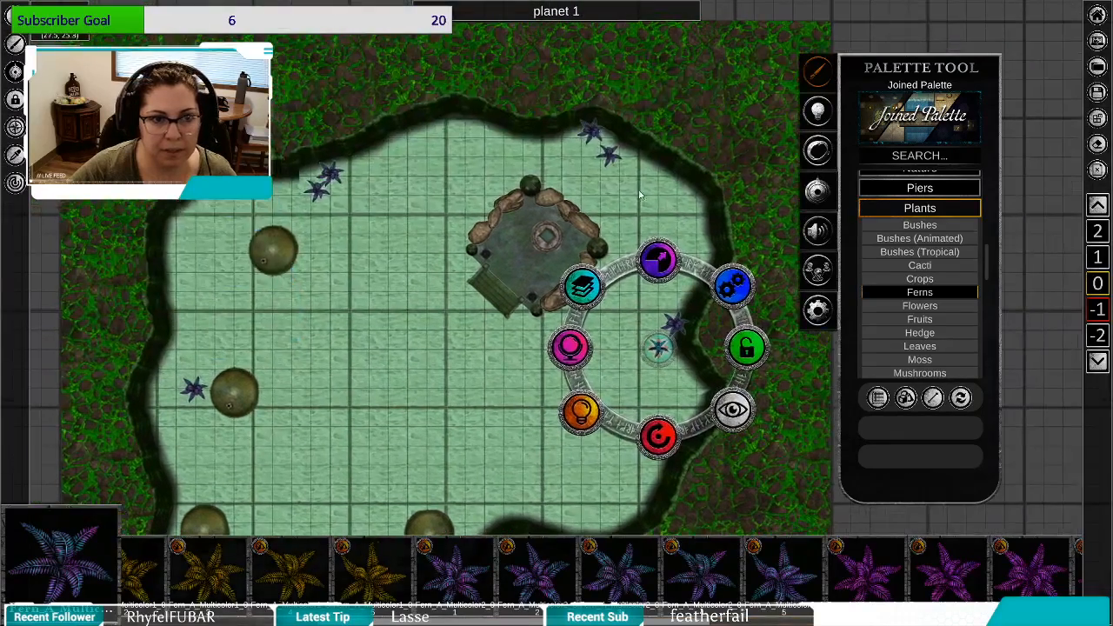
Scale down the inner fern of both pairs at the cave's upper wall, nudging the upper right one slightly upward.
click(608, 157)
drag(609, 67, 614, 82)
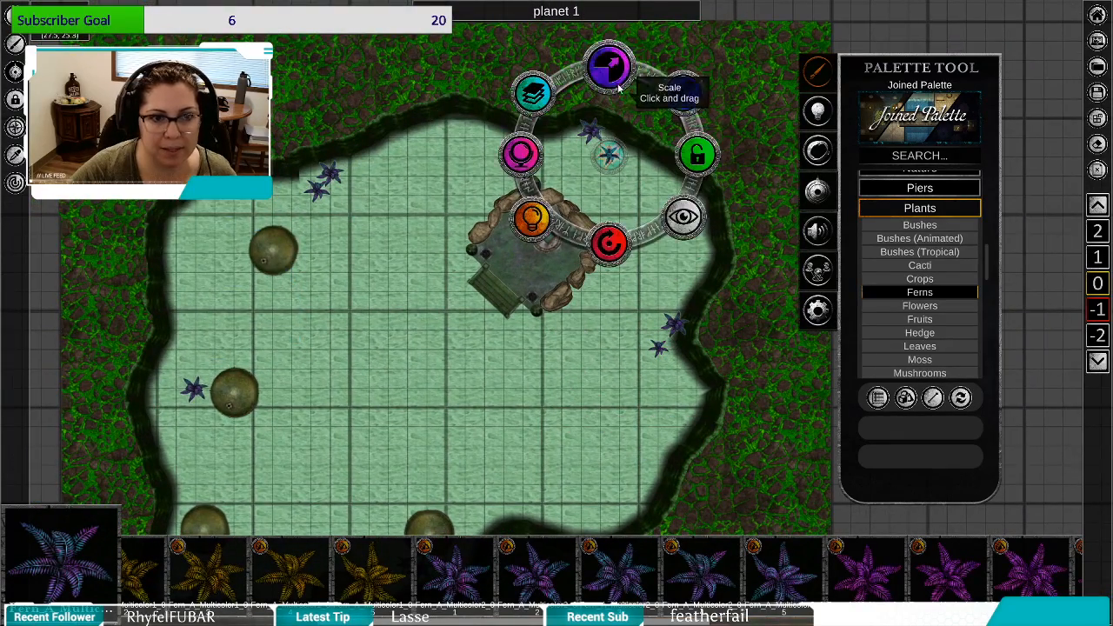
drag(609, 154, 610, 153)
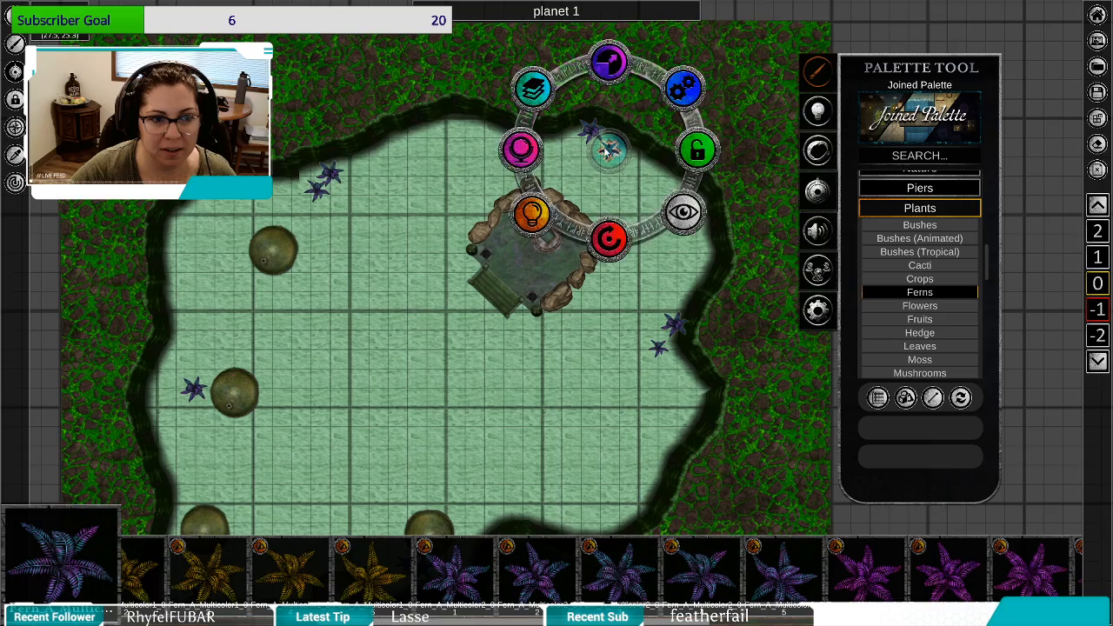
click(319, 185)
drag(318, 105, 325, 138)
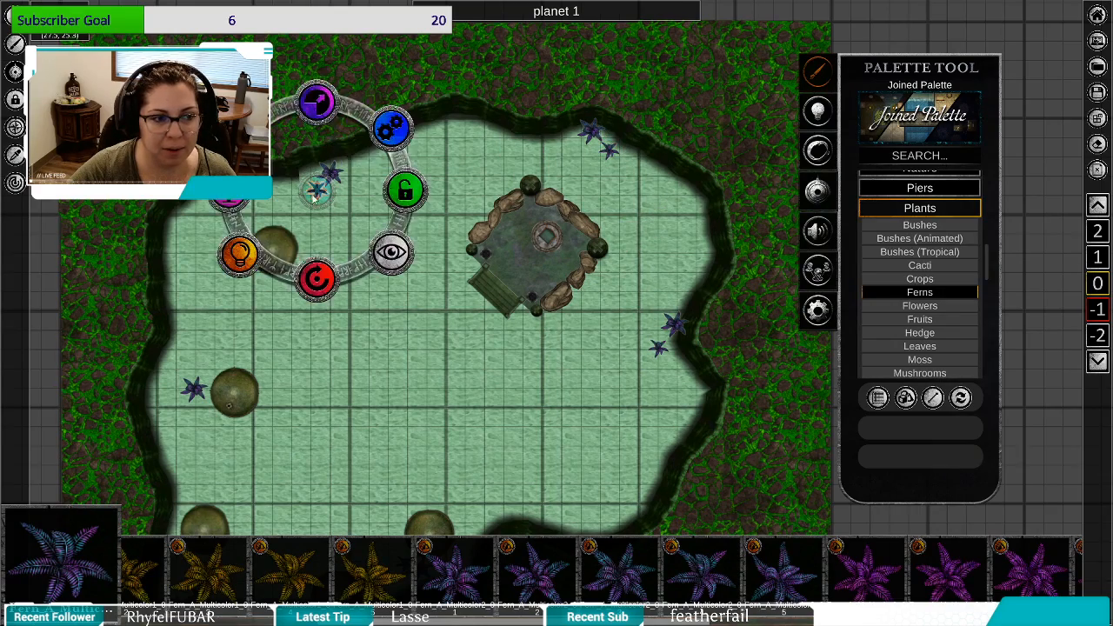
Scale down the inner fern in the cave's lower left corner and move it slightly down.
drag(296, 452, 360, 328)
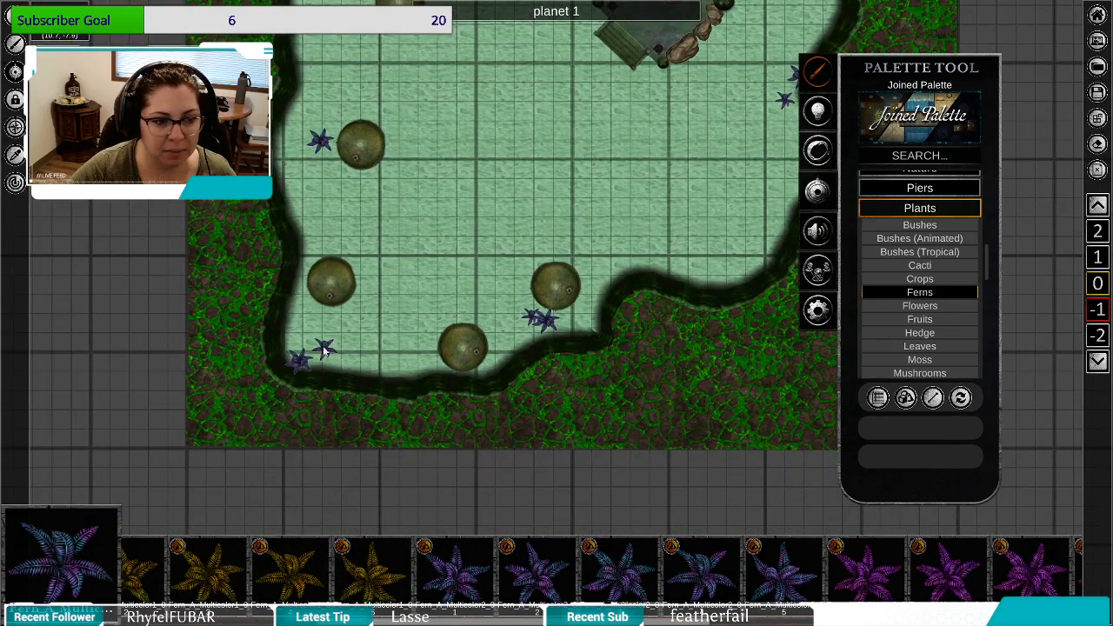
click(326, 348)
drag(324, 263, 322, 289)
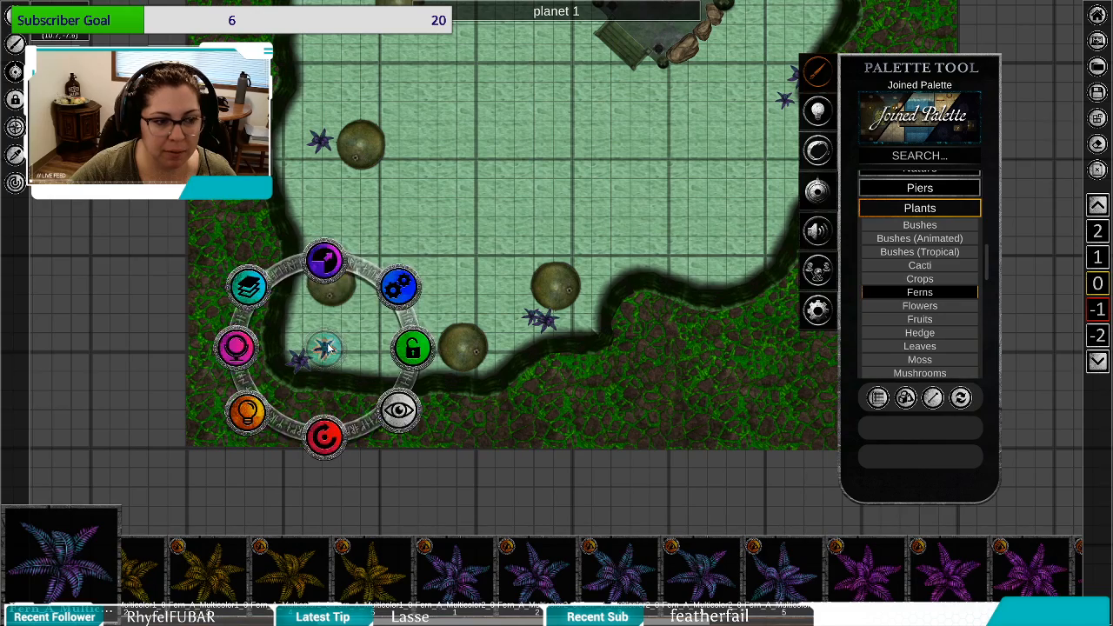
drag(326, 348, 326, 359)
click(423, 229)
Place five green grass tufts from the Moss category against the boulders around the raised platform.
drag(441, 229, 386, 318)
drag(473, 265, 392, 344)
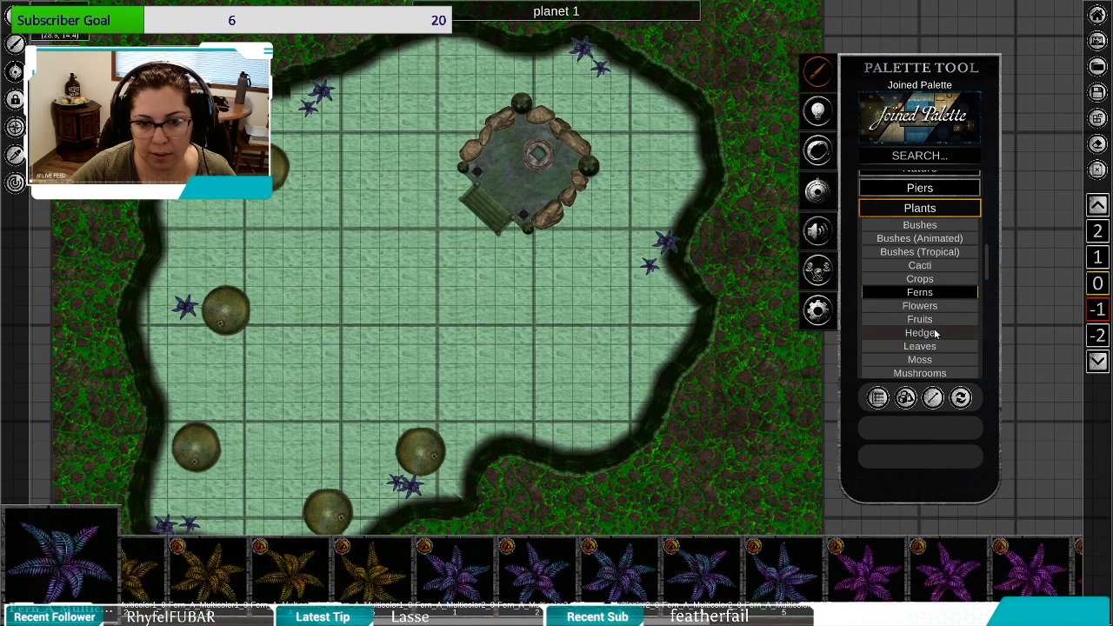
click(935, 360)
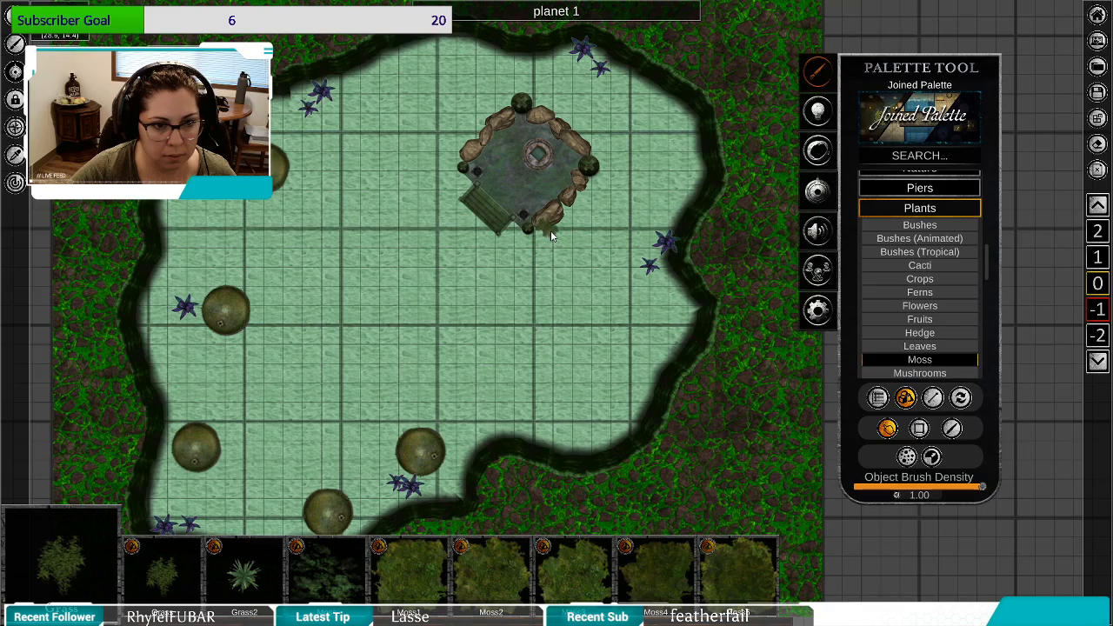
scroll(551, 235, up, 5)
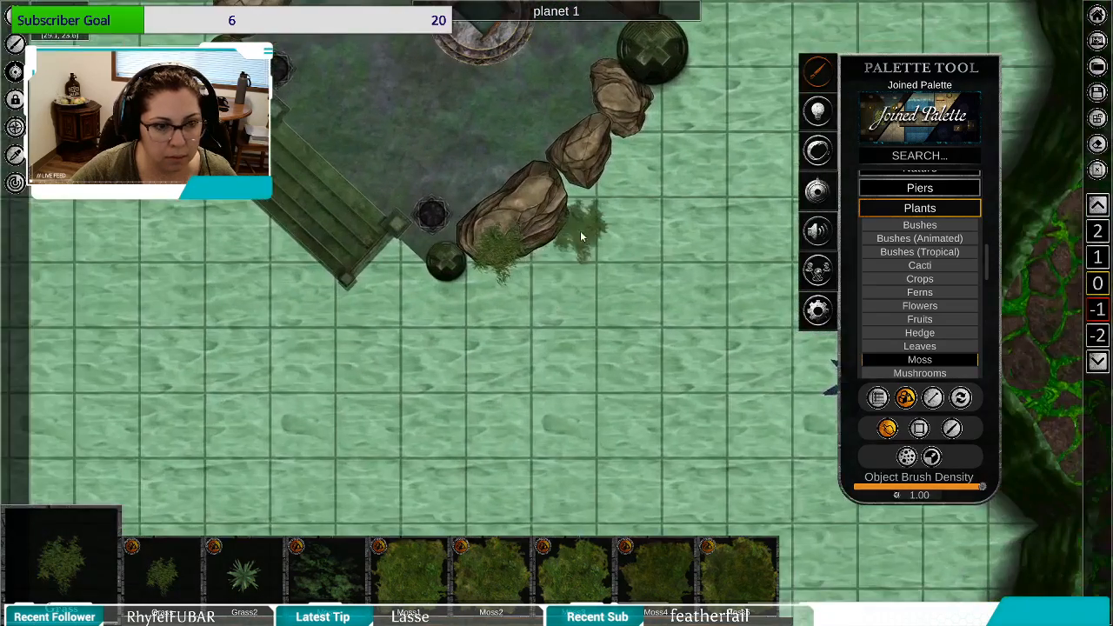
scroll(580, 231, down, 3)
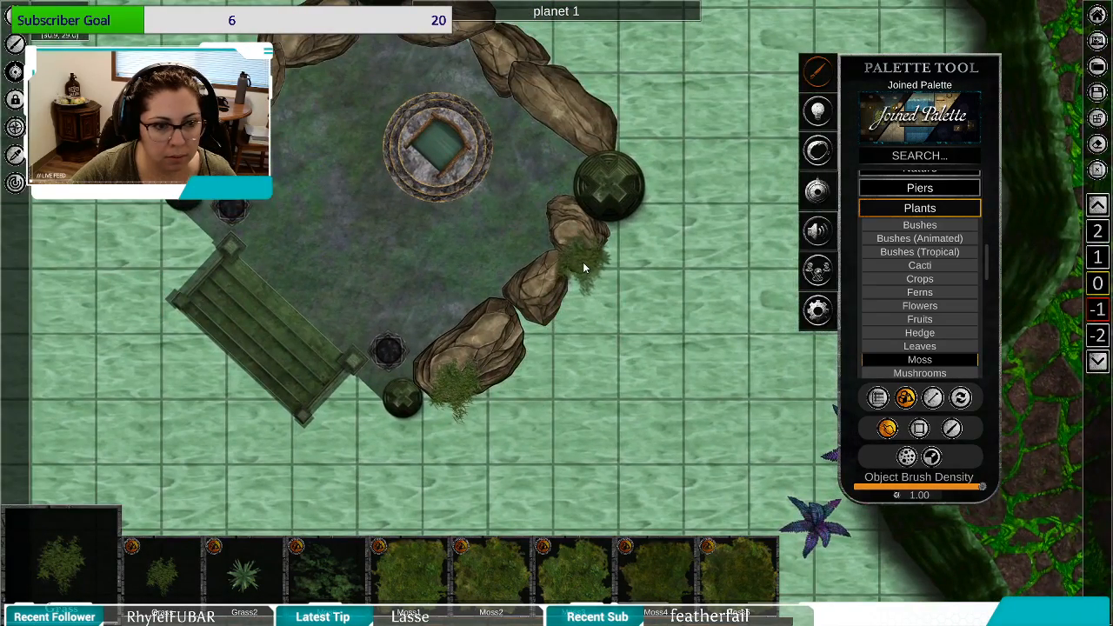
drag(587, 70, 610, 198)
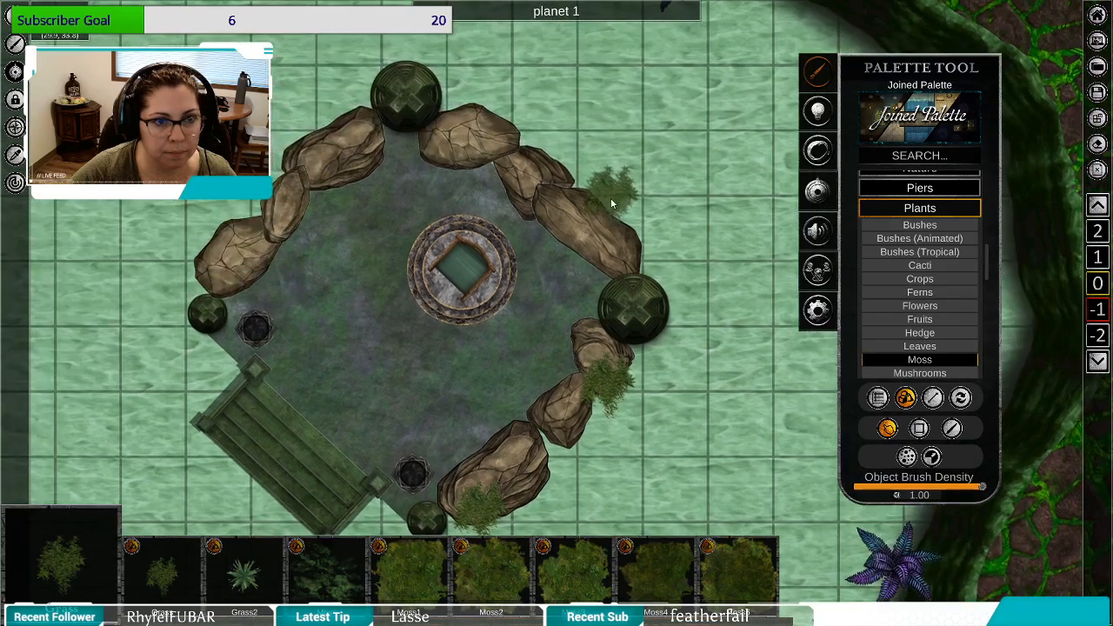
click(567, 180)
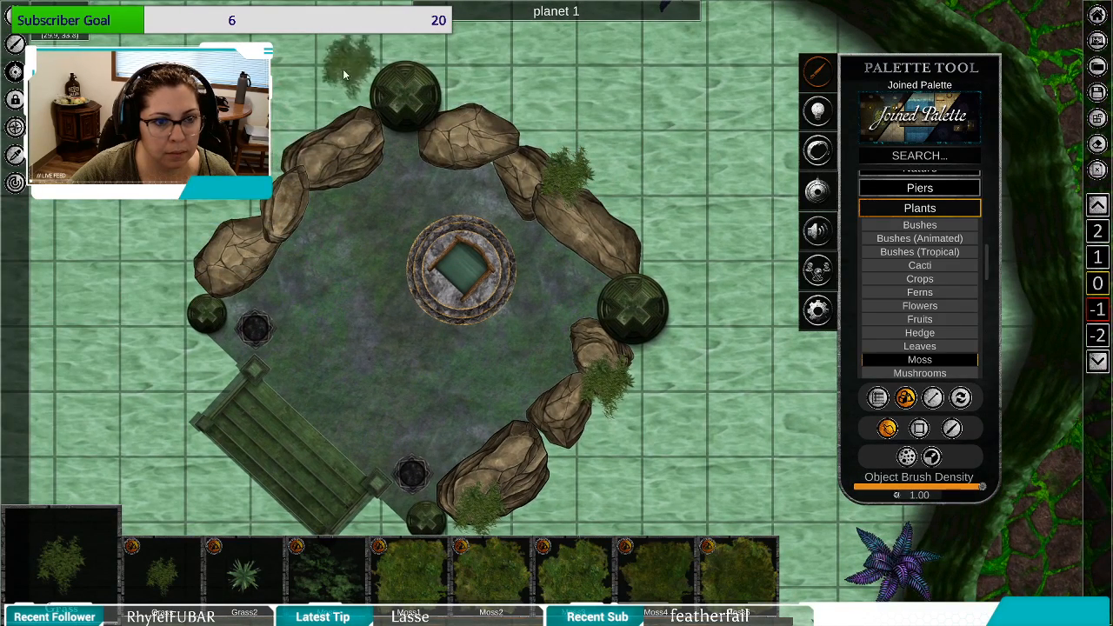
click(279, 176)
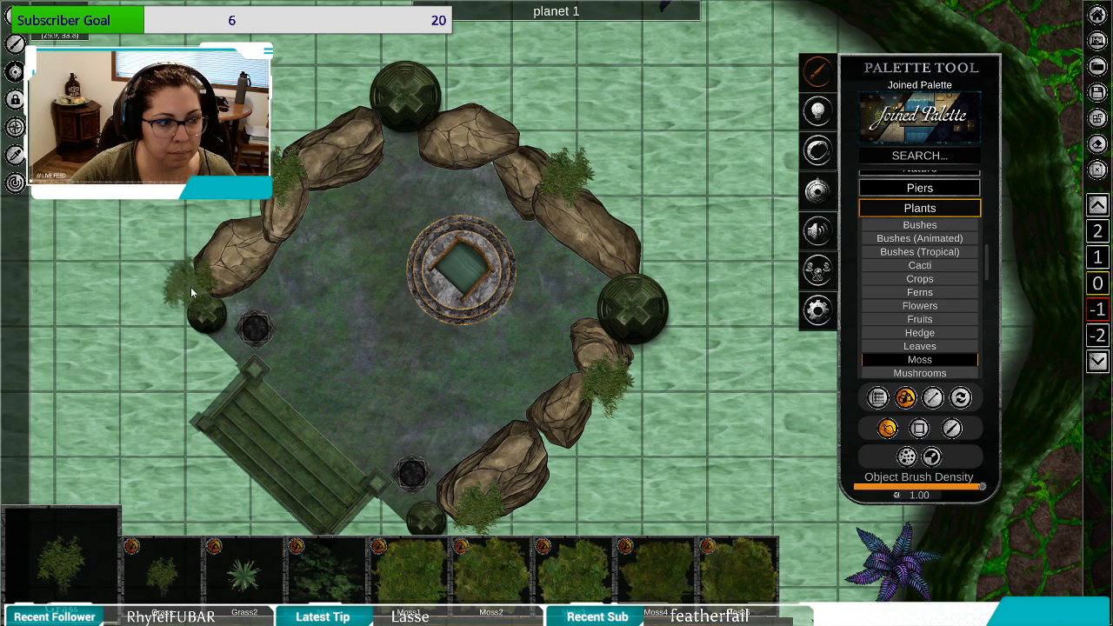
click(188, 289)
drag(209, 349, 208, 197)
right_click(321, 280)
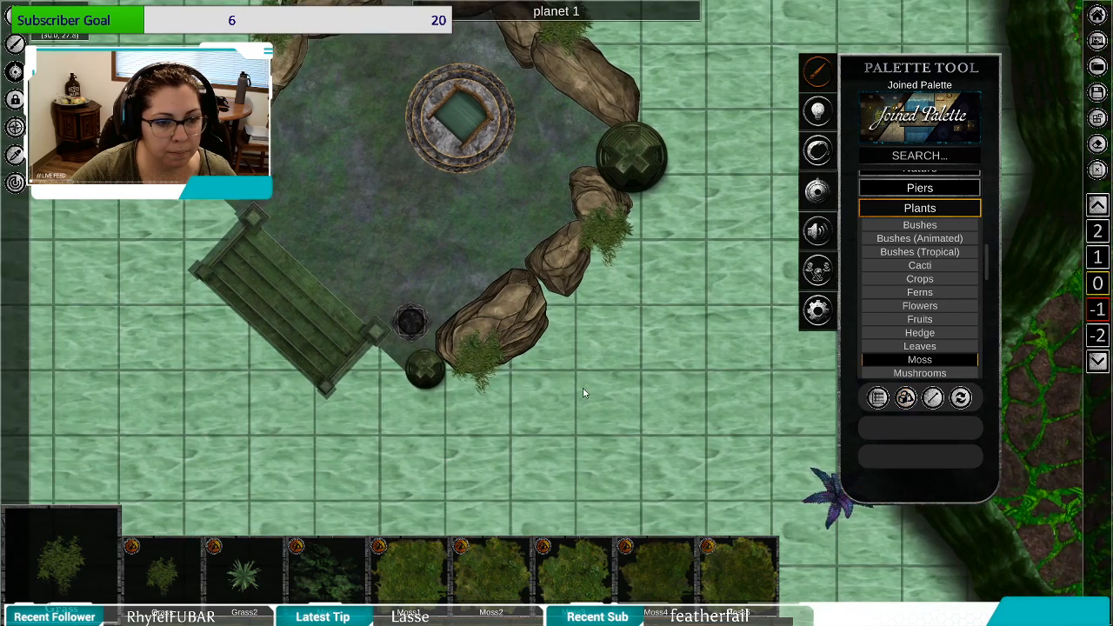
Shift the hue of the grass tuft by the platform's lower right boulders to a reddish brown, about 42.
drag(583, 393, 535, 417)
click(558, 252)
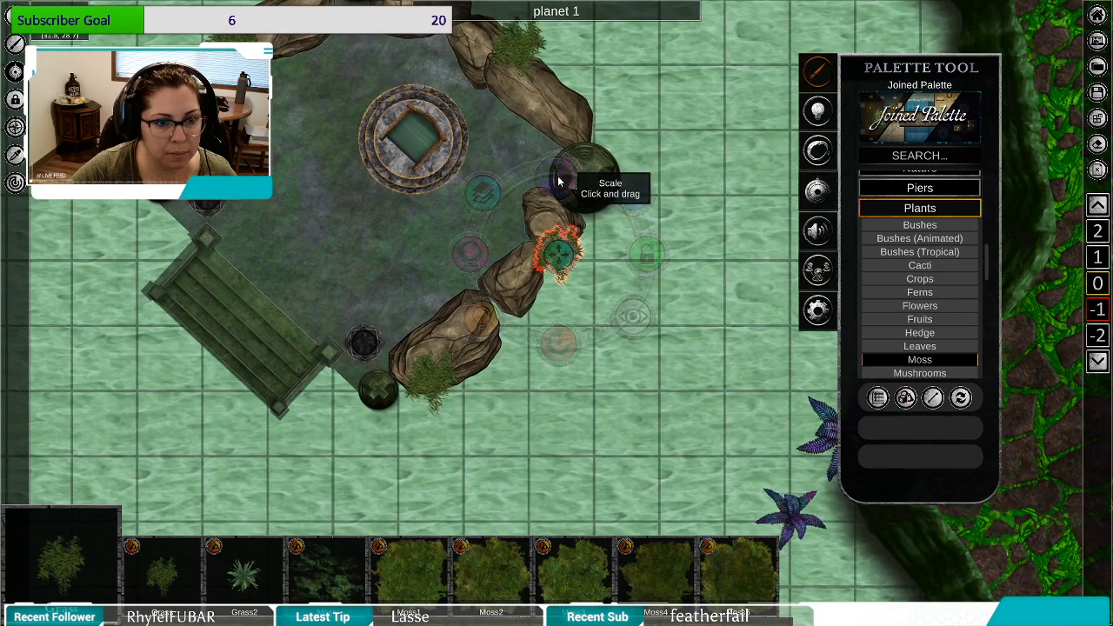
click(481, 319)
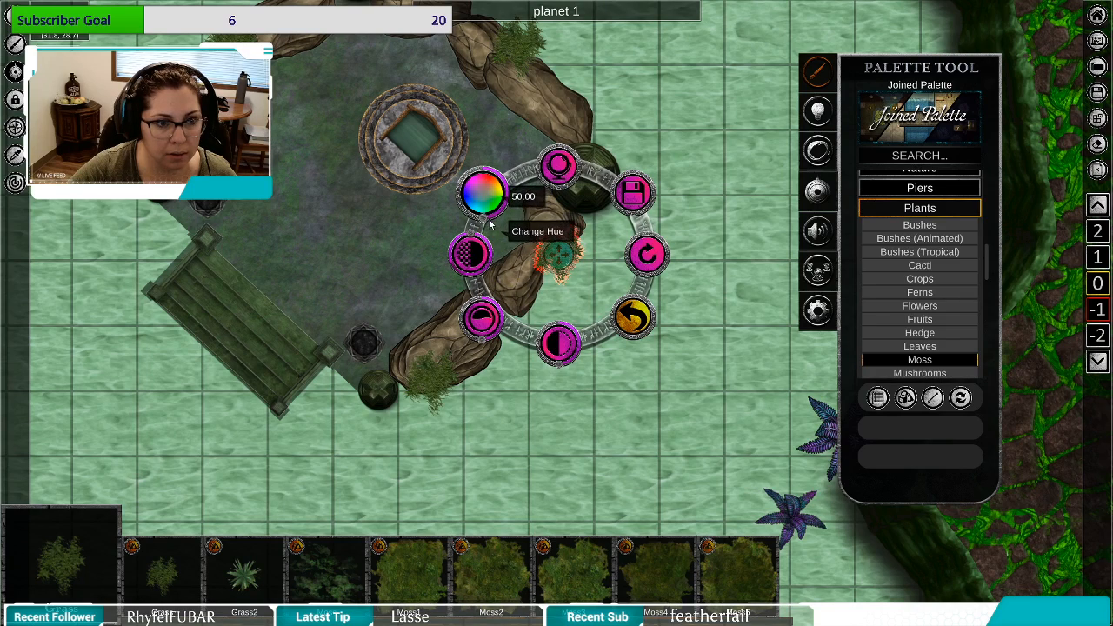
drag(490, 225, 496, 218)
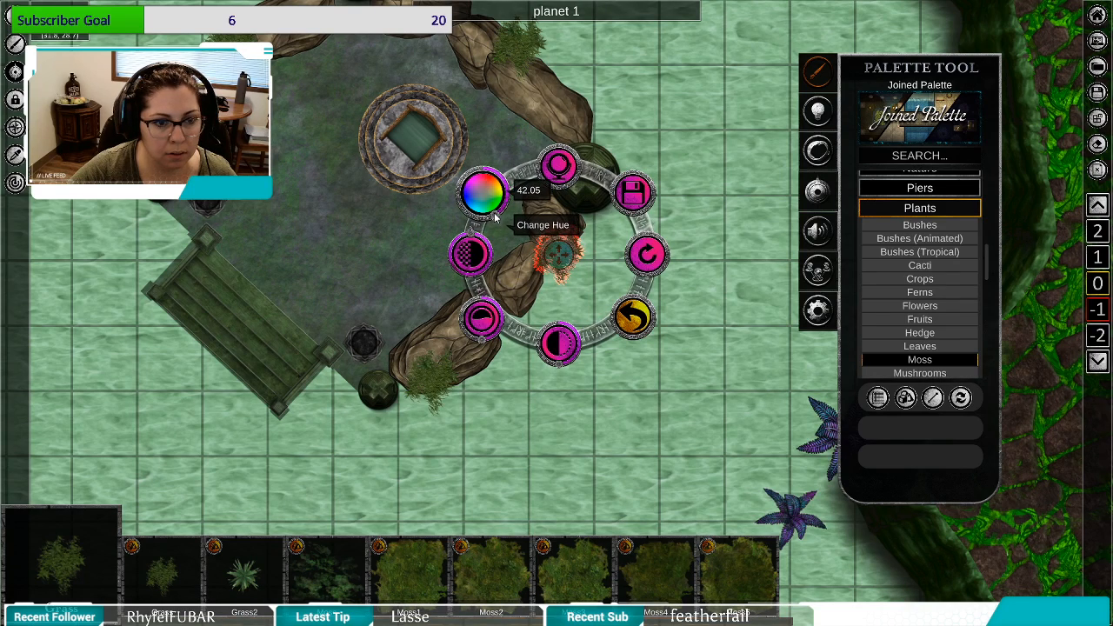
click(559, 92)
Shift the hue of the grass tuft on the platform's upper right boulders to blue, about 62.7.
drag(563, 91, 549, 281)
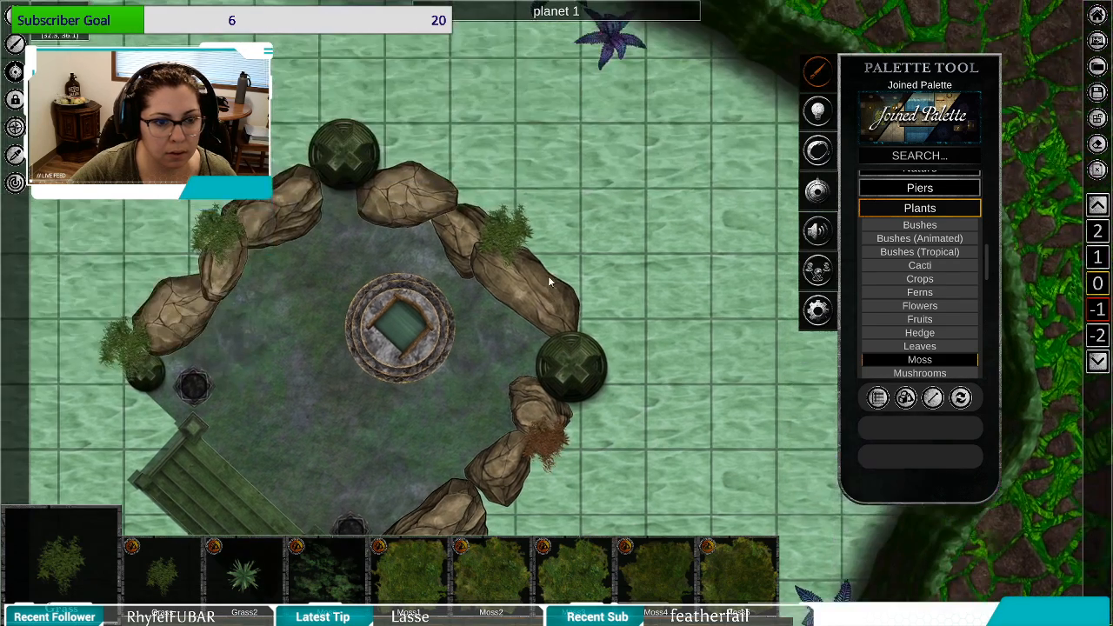
click(488, 211)
click(417, 231)
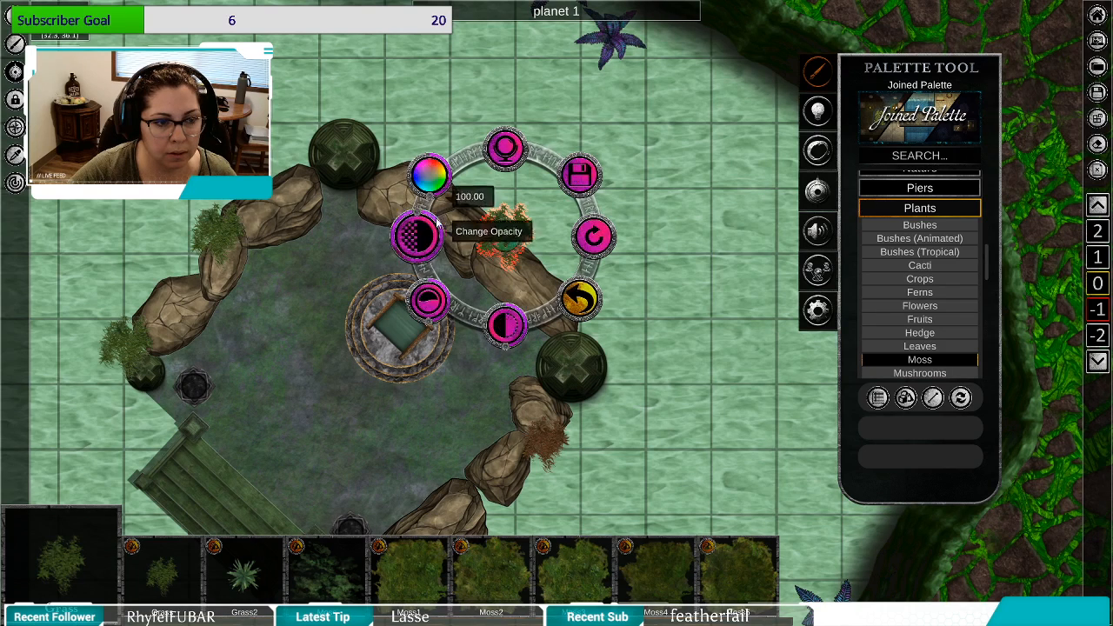
drag(432, 196, 415, 190)
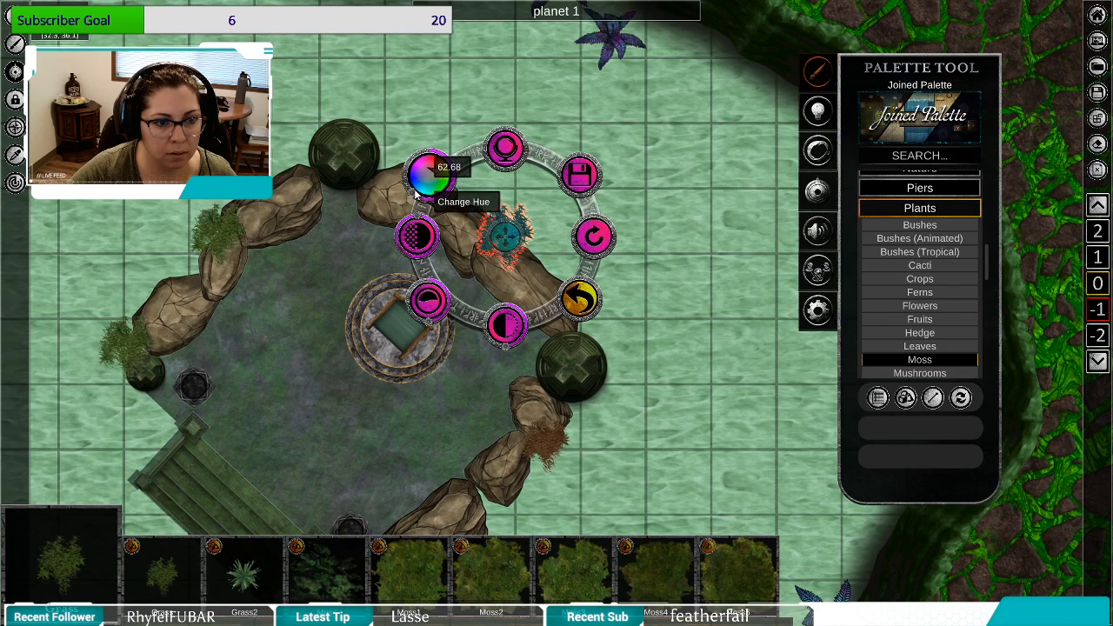
drag(541, 383, 560, 323)
click(640, 309)
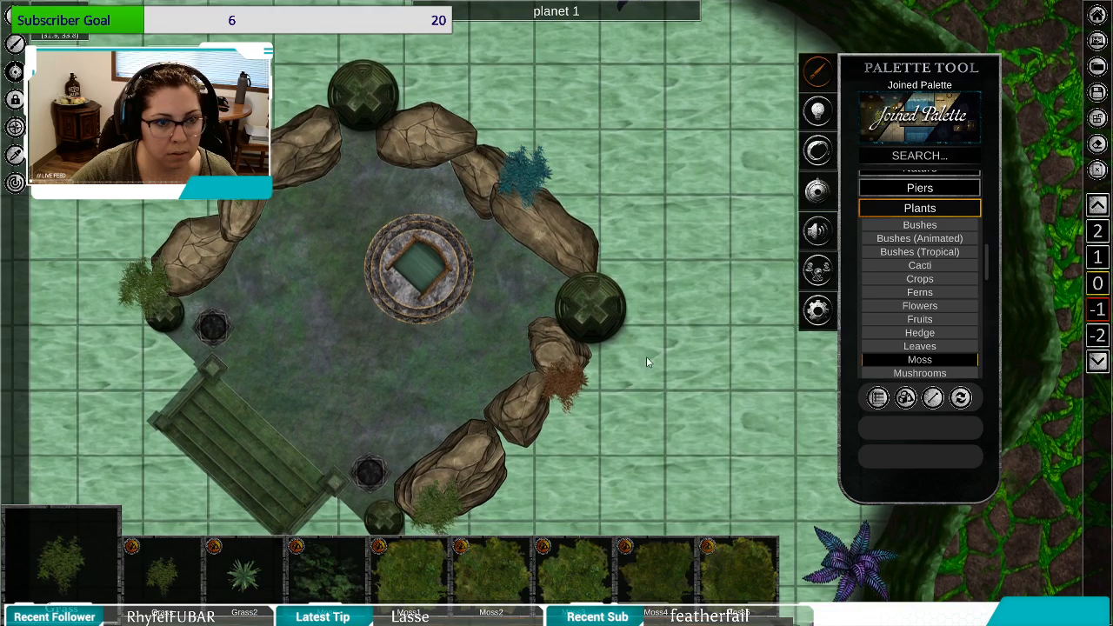
Adjust the saturation and brightness of the blue grass tuft to give it a darker, muted blue.
drag(646, 363, 668, 456)
click(545, 266)
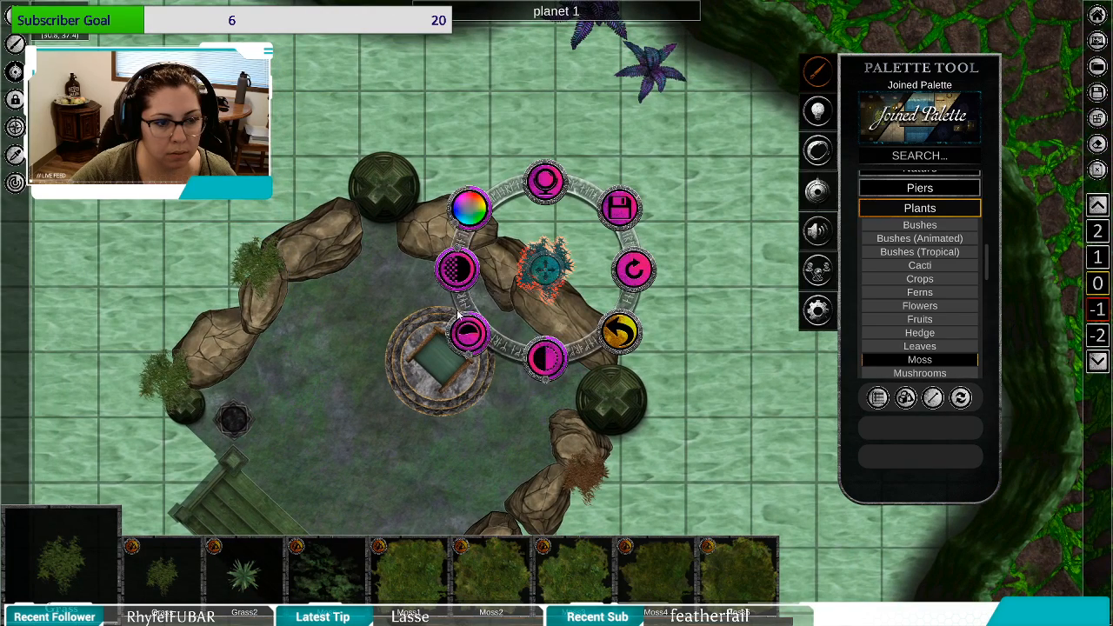
drag(458, 316, 474, 362)
drag(547, 382, 552, 383)
click(506, 310)
Recolour the grass tuft by the platform's upper left boulders to a brighter green.
drag(507, 307, 659, 361)
click(411, 332)
drag(396, 298, 440, 164)
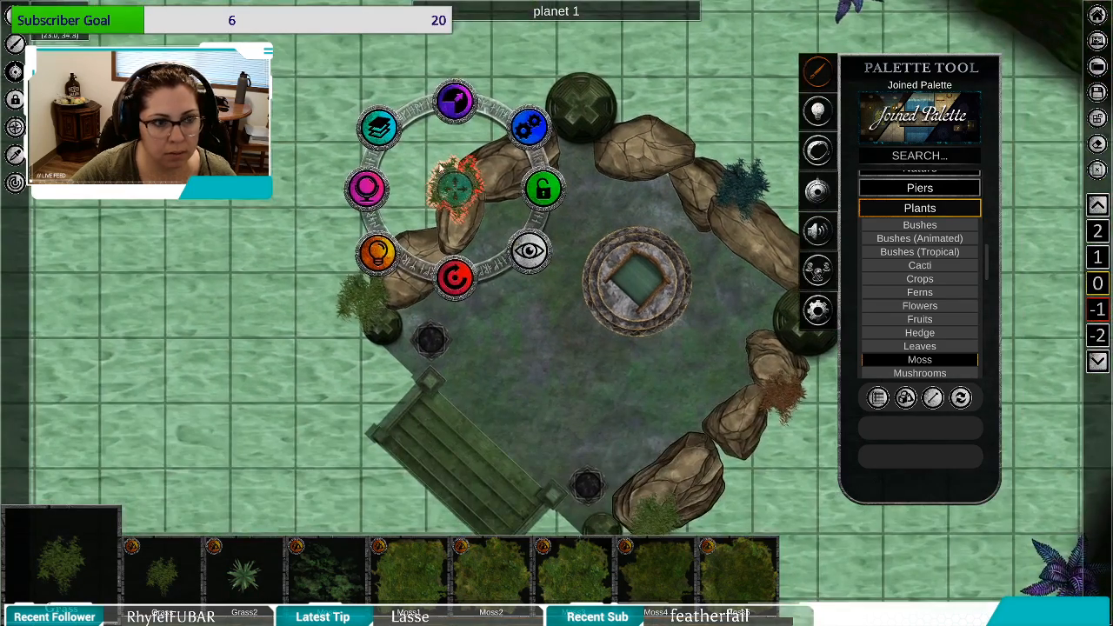
click(367, 188)
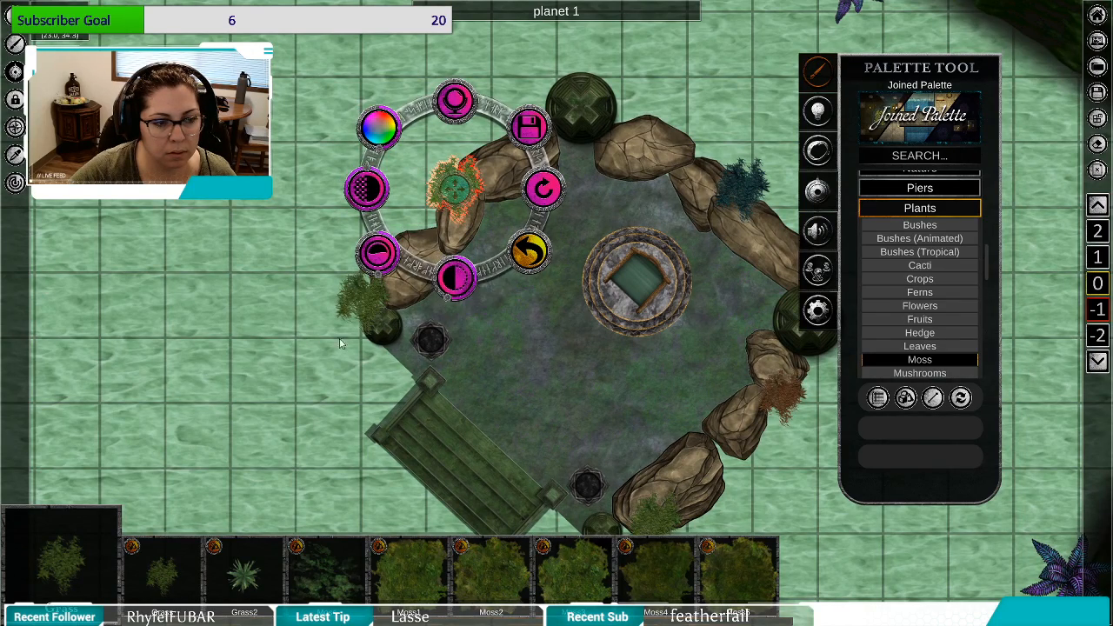
drag(335, 379, 341, 298)
click(347, 279)
drag(499, 412, 421, 342)
scroll(421, 341, down, 3)
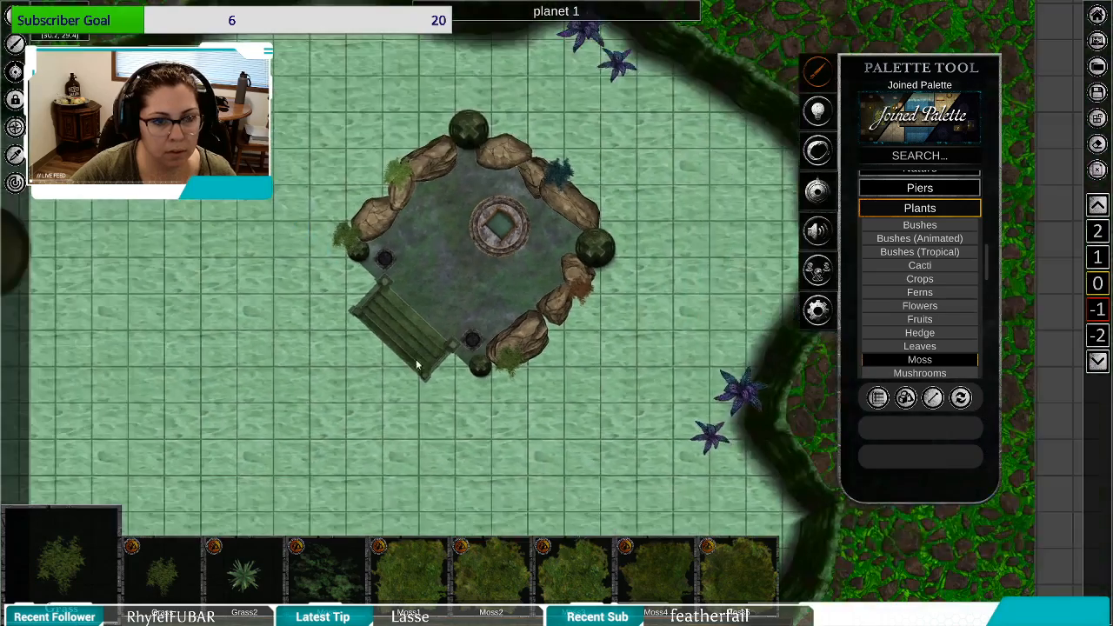
Place a cluster of roots against the cave's lower left wall, just above the pair of ferns.
drag(455, 394, 647, 270)
scroll(492, 426, down, 5)
drag(555, 520, 588, 355)
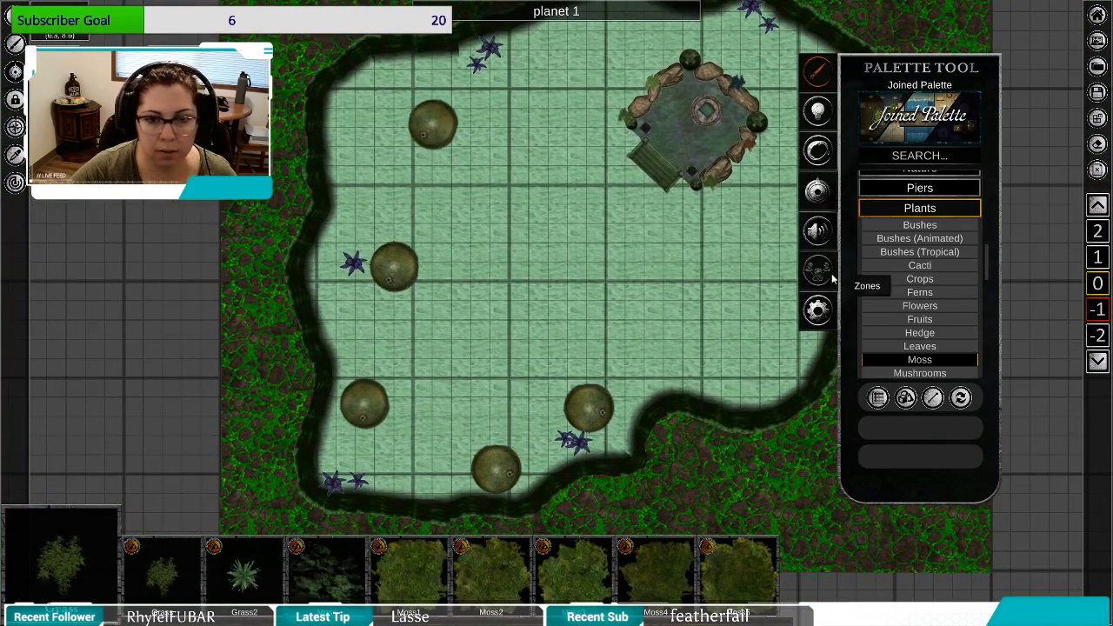
scroll(911, 308, down, 3)
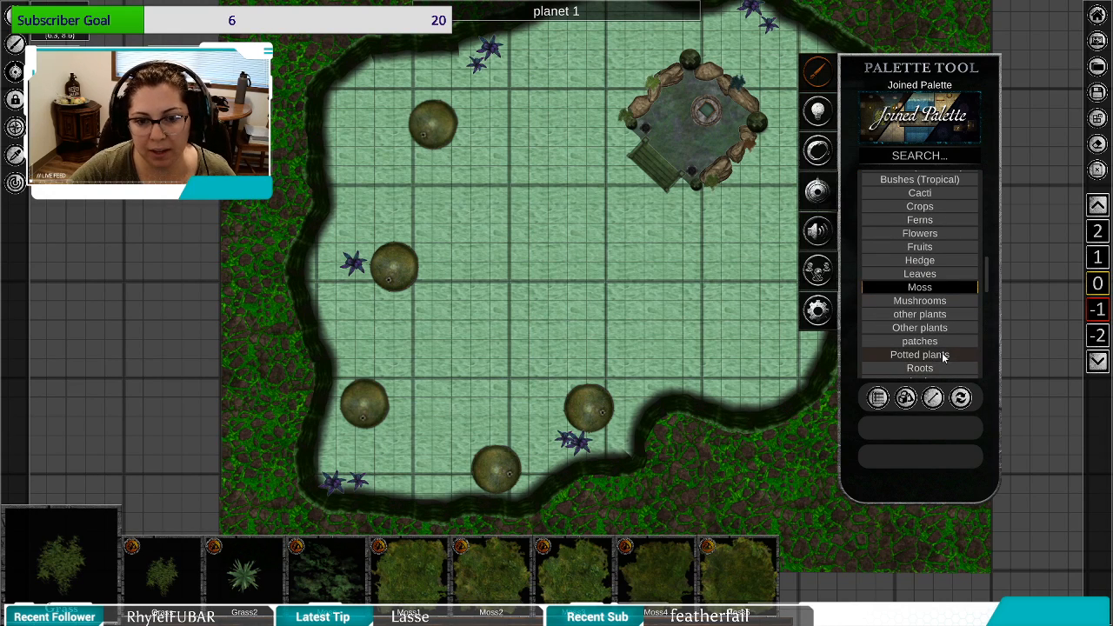
scroll(946, 353, down, 1)
click(946, 349)
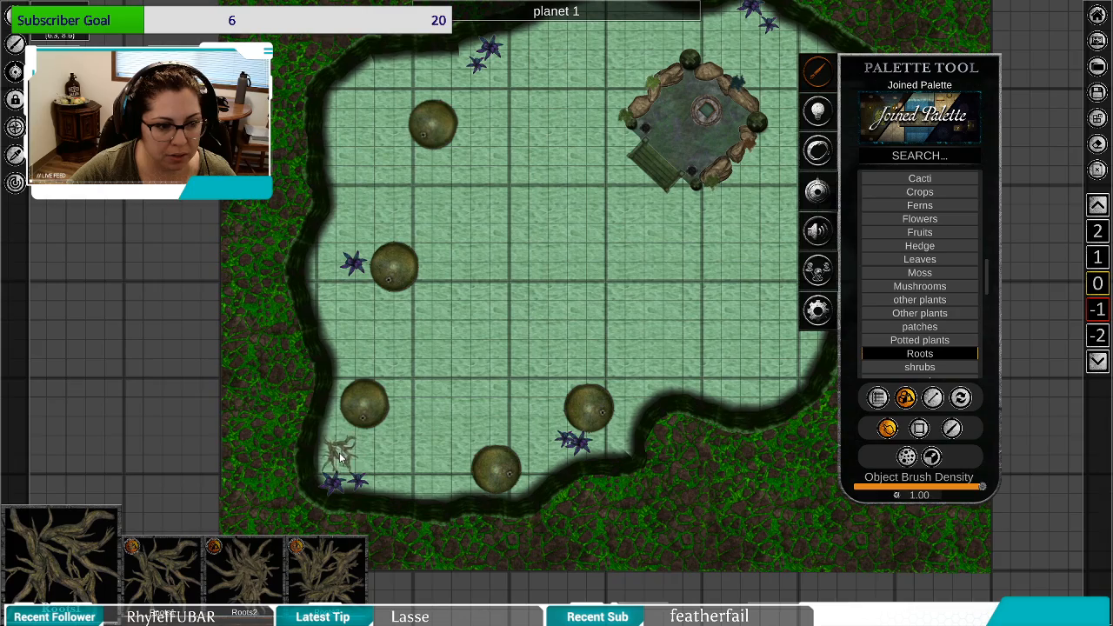
click(332, 452)
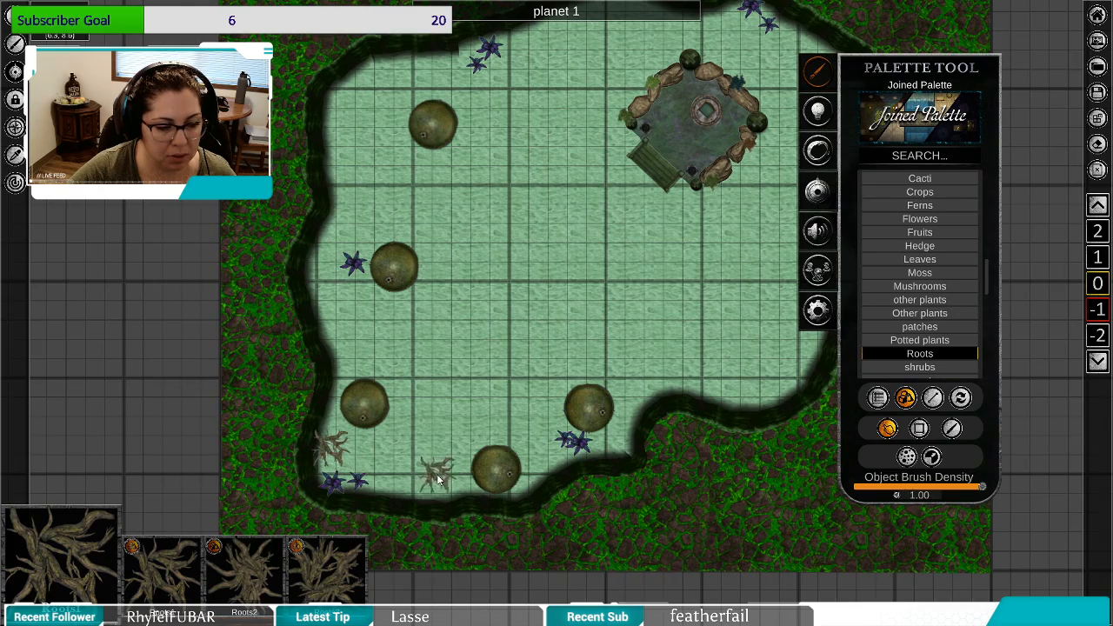
right_click(439, 476)
Shift the hue of the roots in the lower left corner to blue and raise their saturation to about 75.
scroll(375, 489, up, 2)
scroll(382, 490, up, 3)
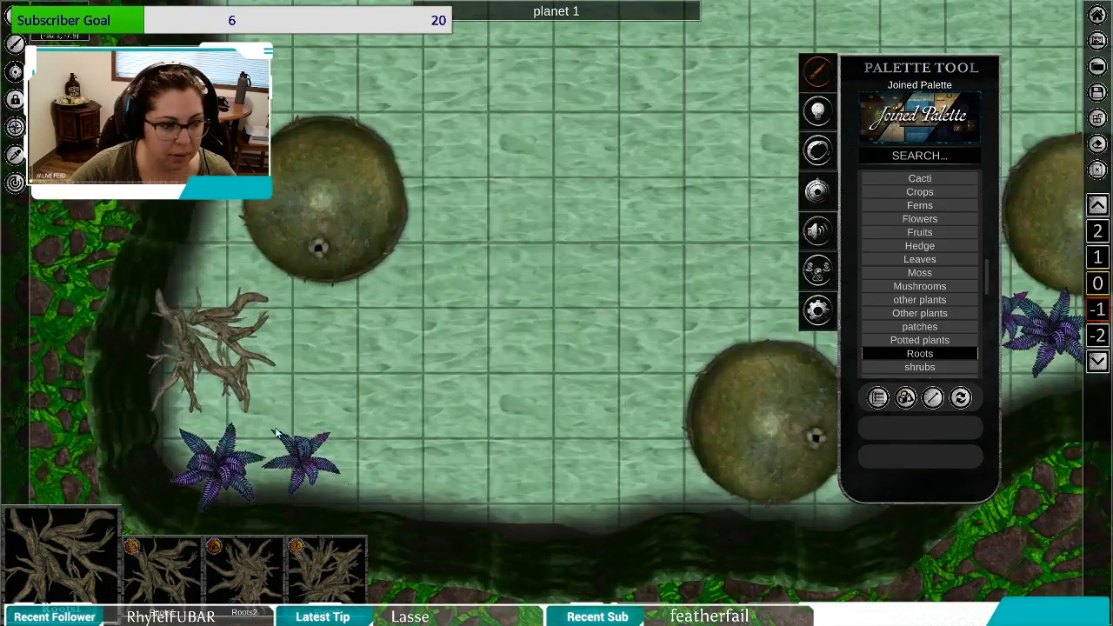
right_click(221, 383)
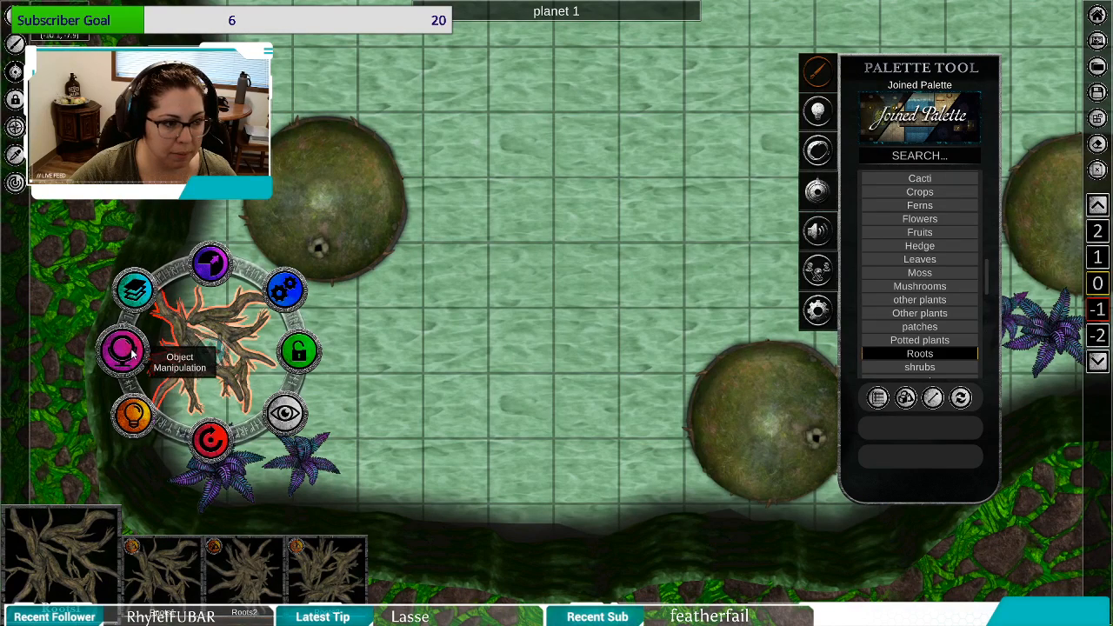
drag(139, 313, 122, 297)
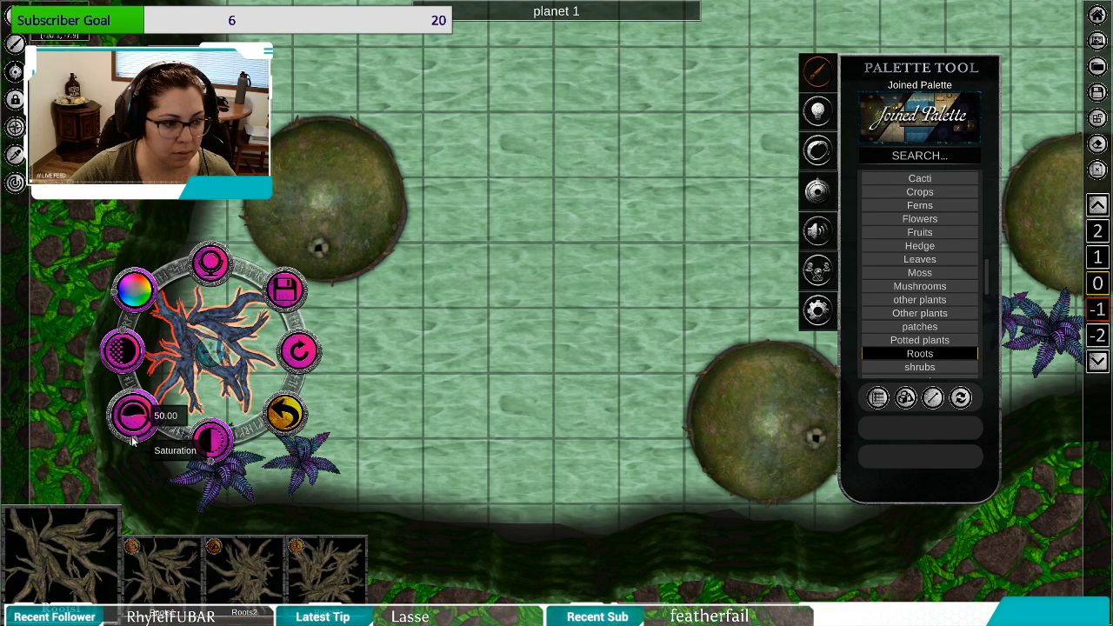
drag(133, 438, 115, 415)
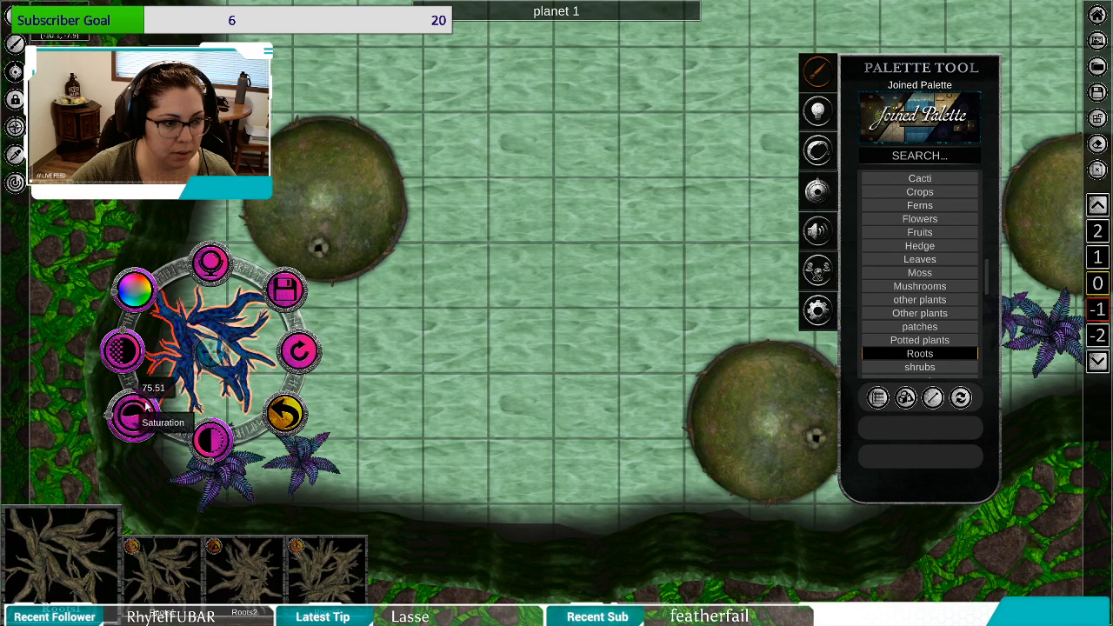
click(476, 333)
Place small purple flowers from the Flowers category along the branches and tips of the blue roots.
drag(511, 315, 531, 341)
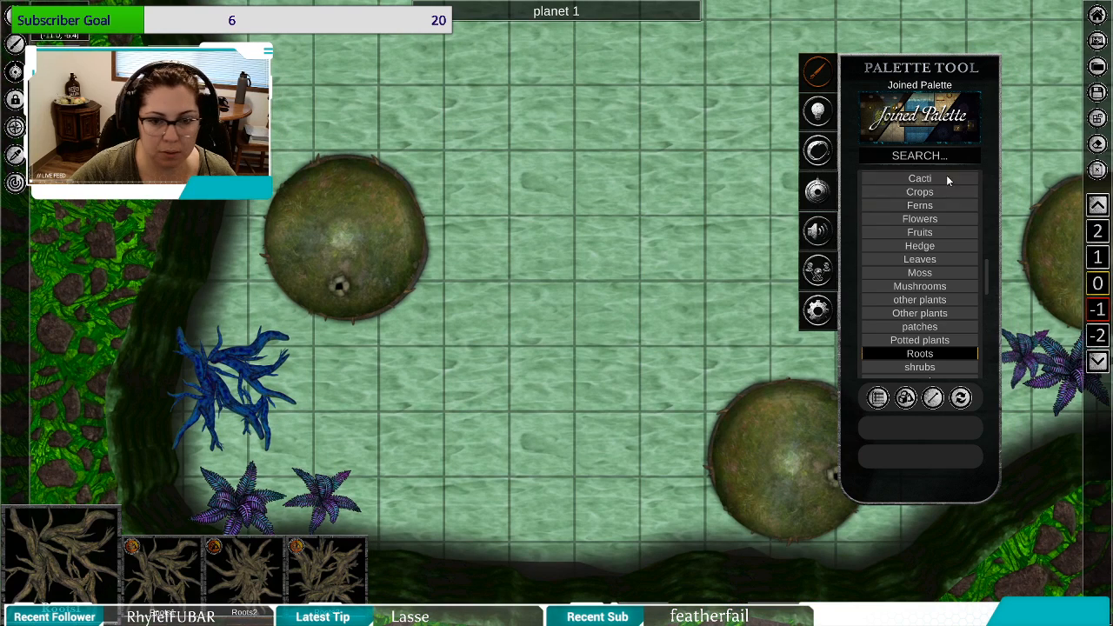
click(929, 218)
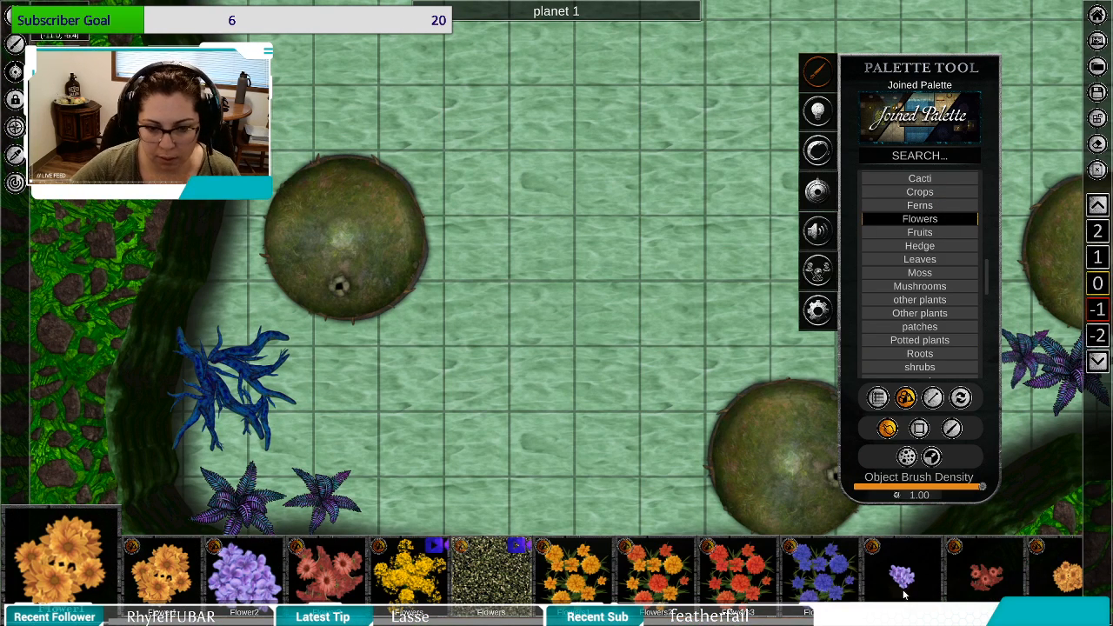
click(904, 574)
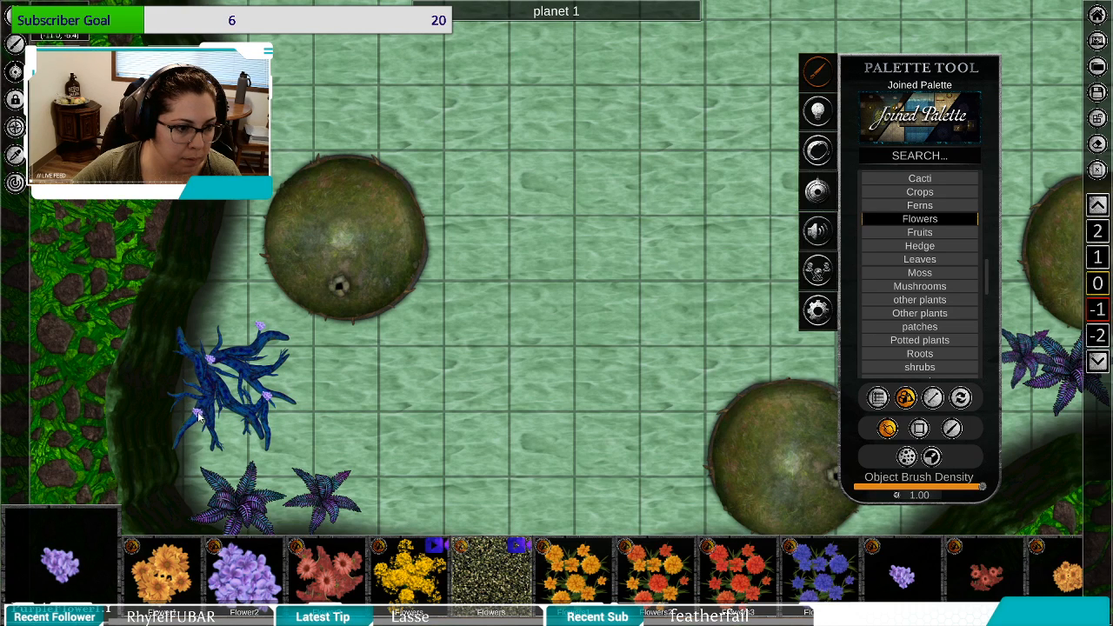
scroll(272, 536, up, 4)
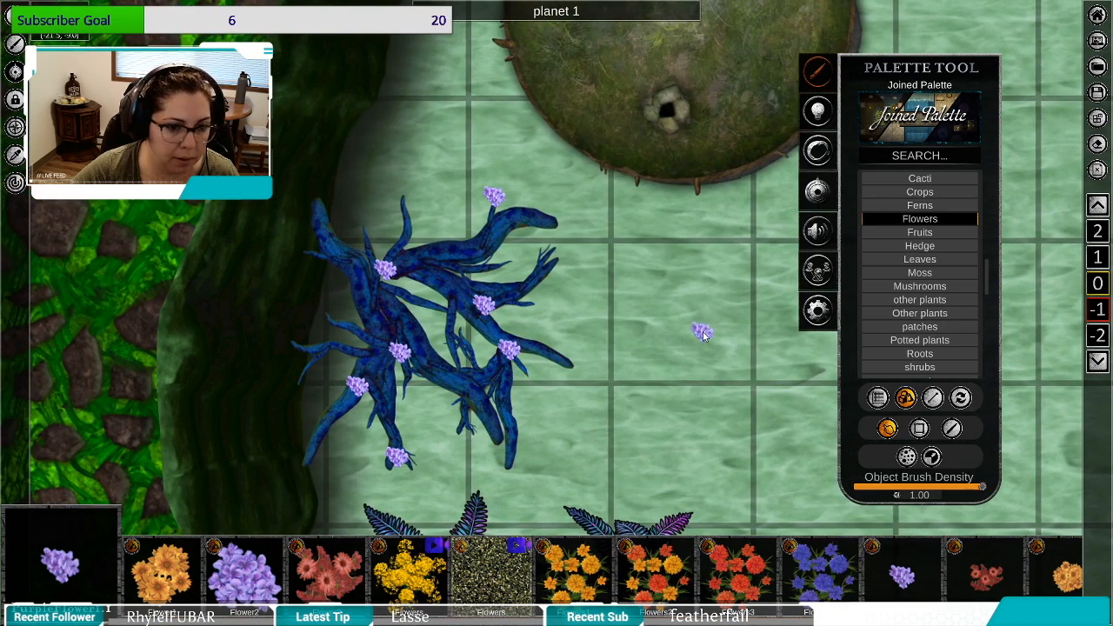
drag(704, 336, 616, 347)
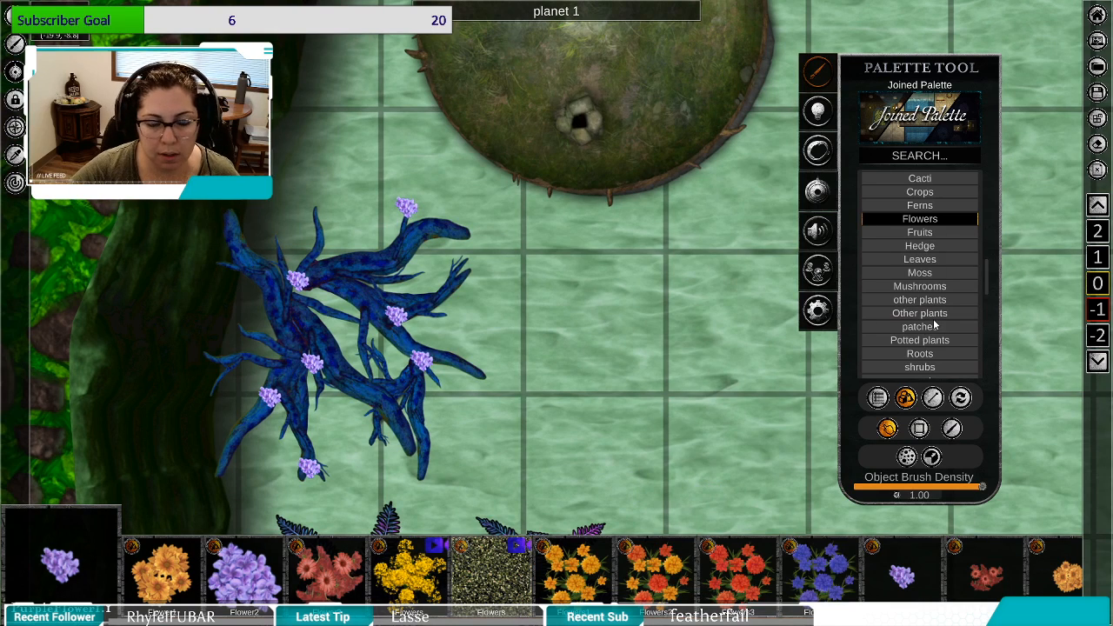
drag(413, 361, 348, 376)
drag(420, 318, 441, 355)
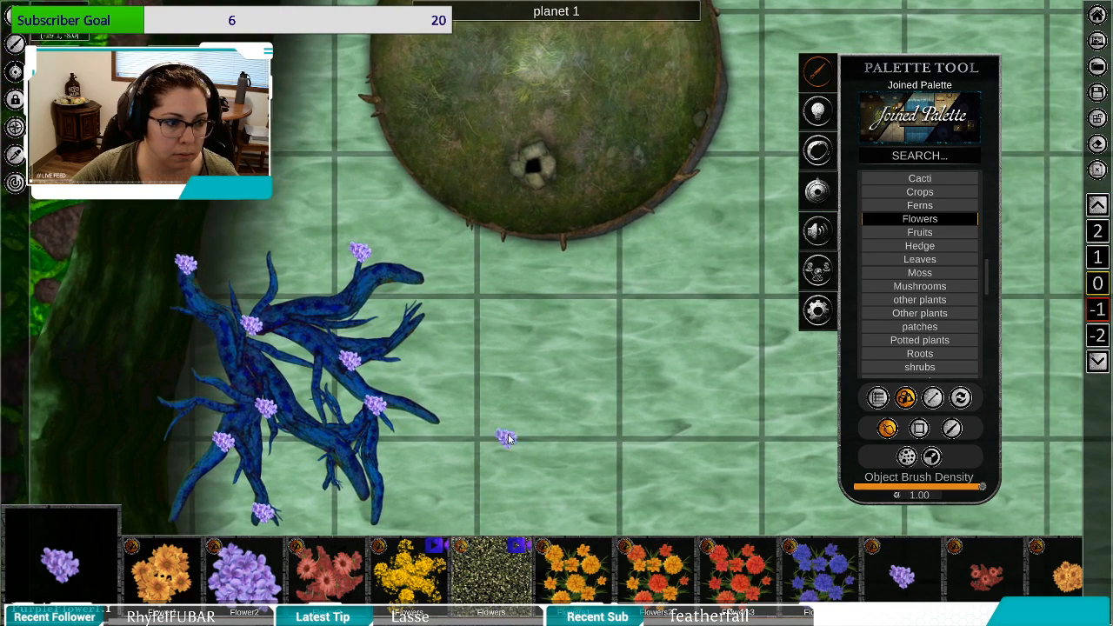
drag(504, 436, 636, 351)
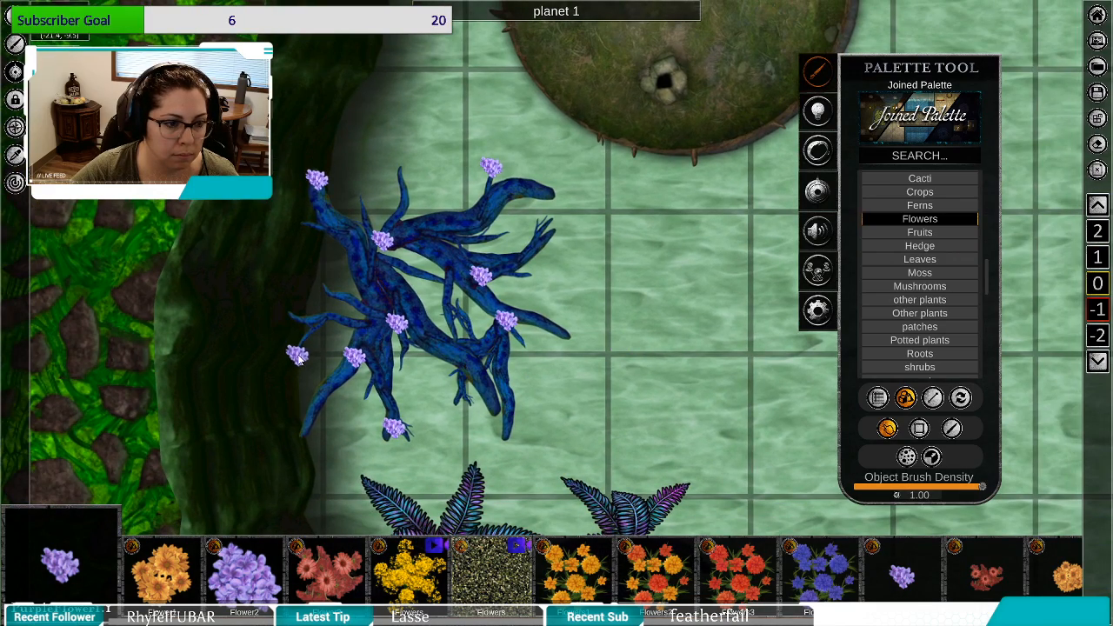
scroll(482, 441, down, 5)
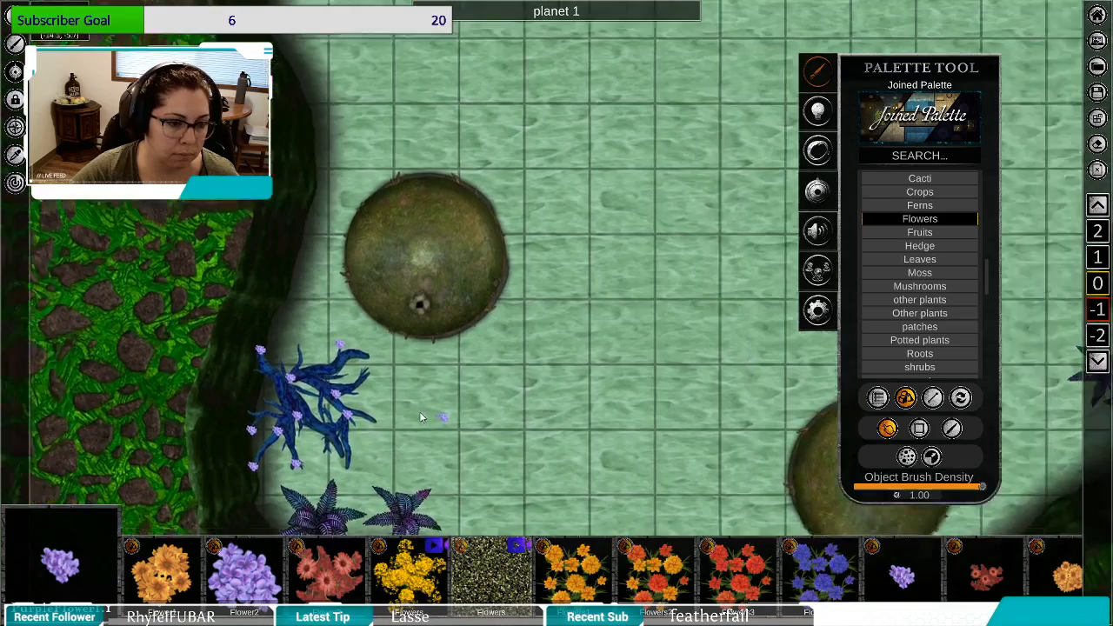
Stop placing flowers and look through the Trees (Tropical), Trees (Trunks), Vegetables and Water plants categories for suitable decorations.
drag(444, 417, 478, 420)
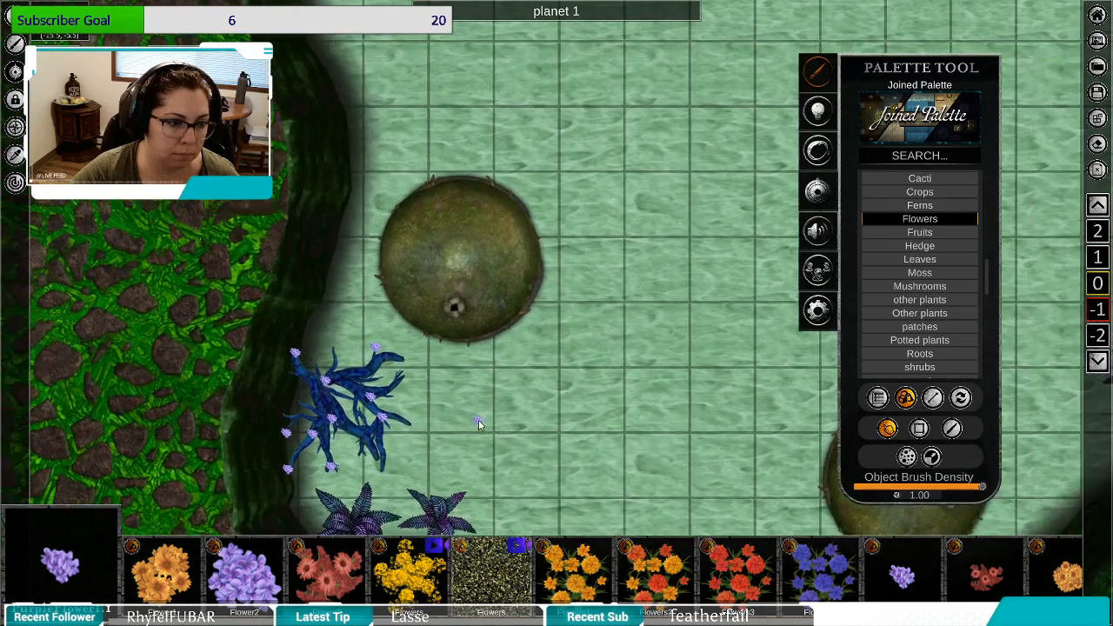
right_click(478, 420)
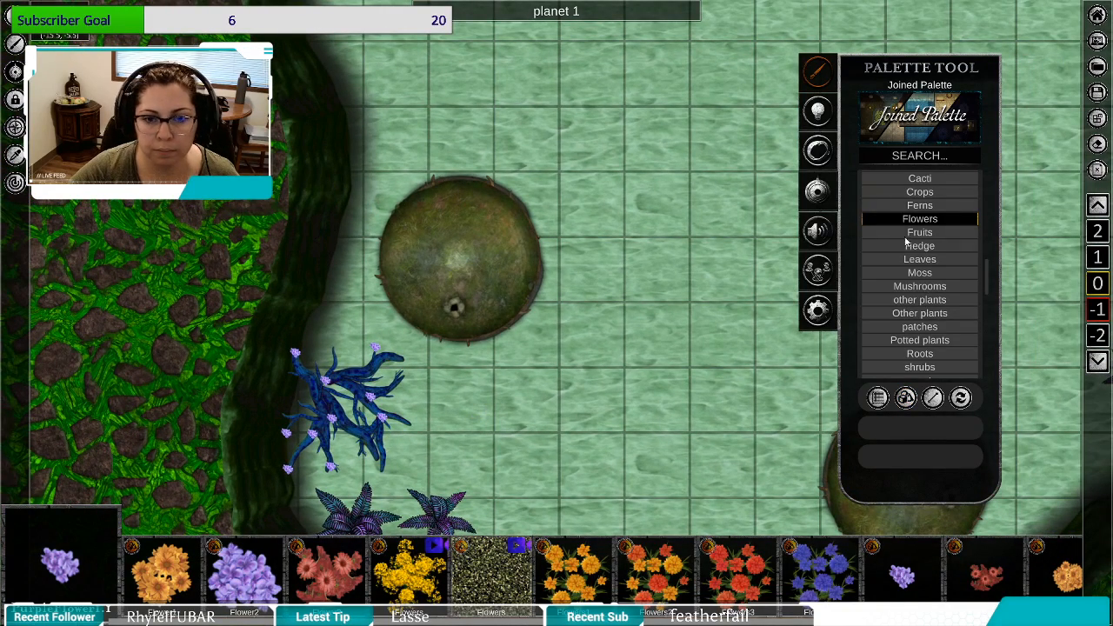
scroll(955, 263, down, 3)
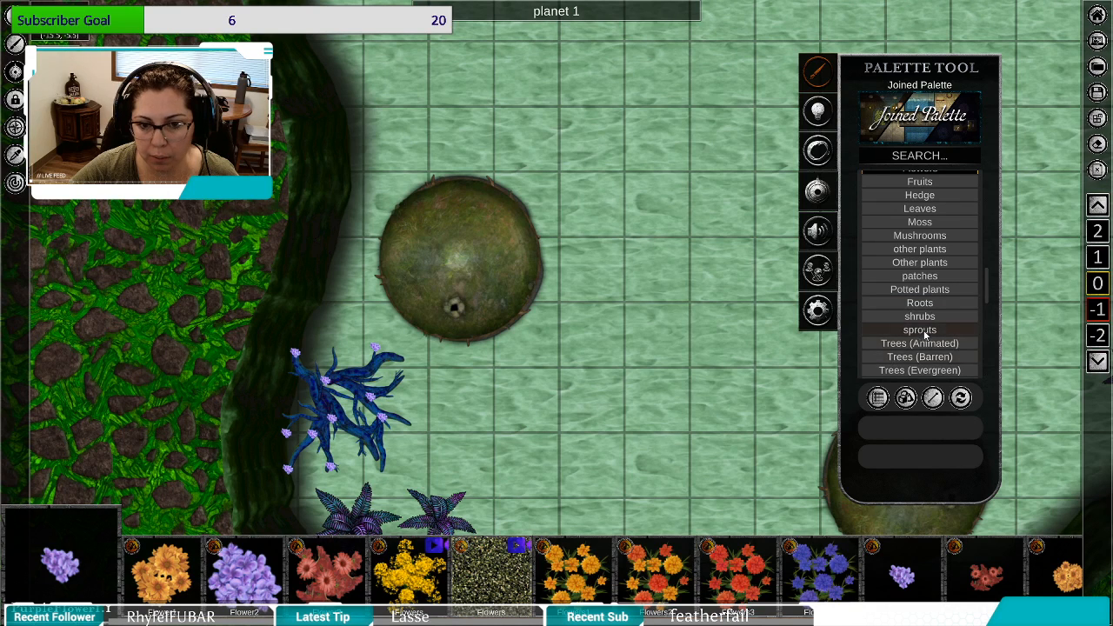
scroll(925, 334, down, 6)
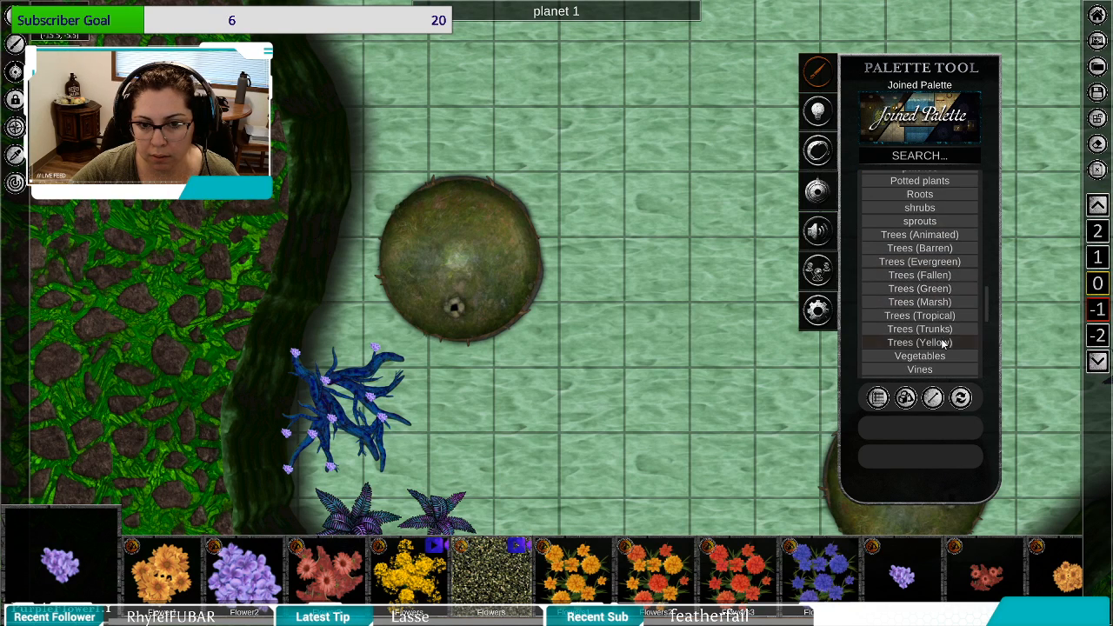
click(946, 319)
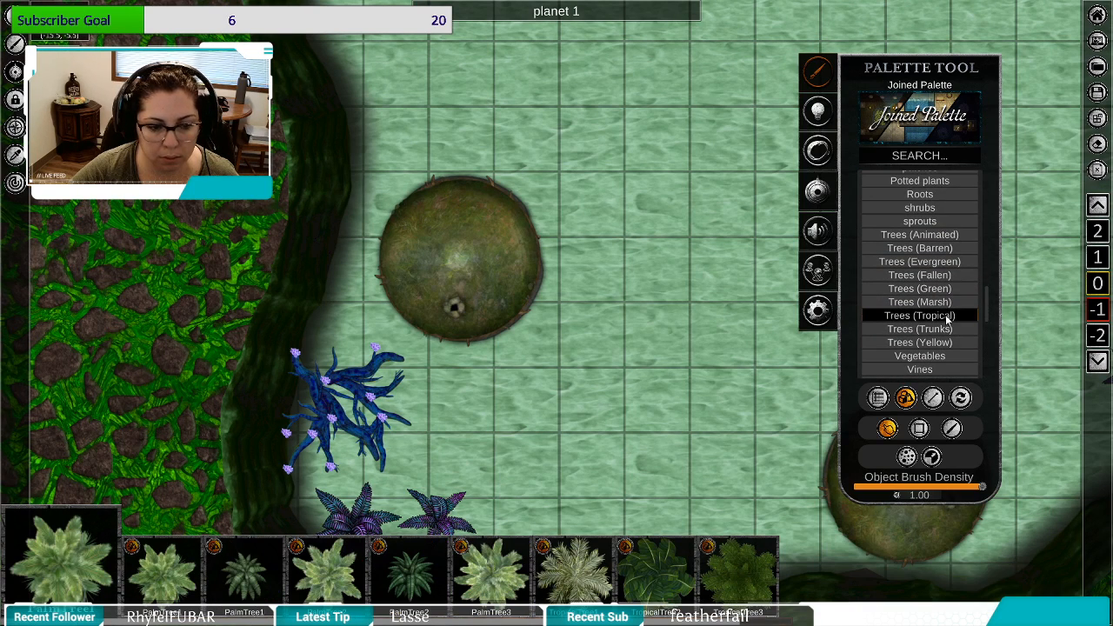
scroll(948, 320, down, 1)
click(943, 323)
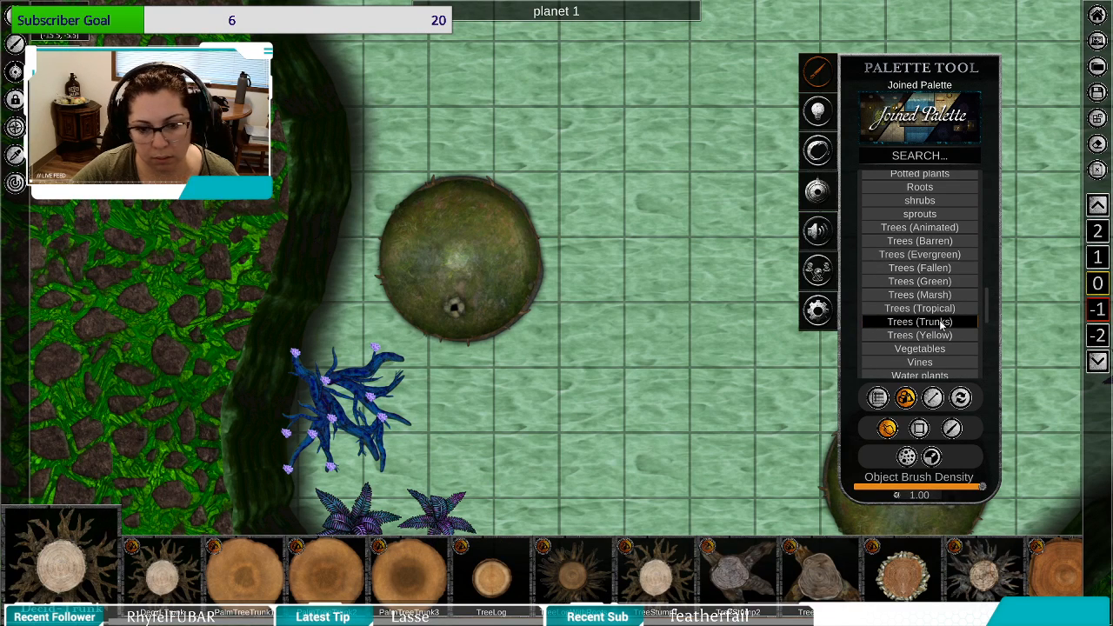
scroll(944, 323, down, 1)
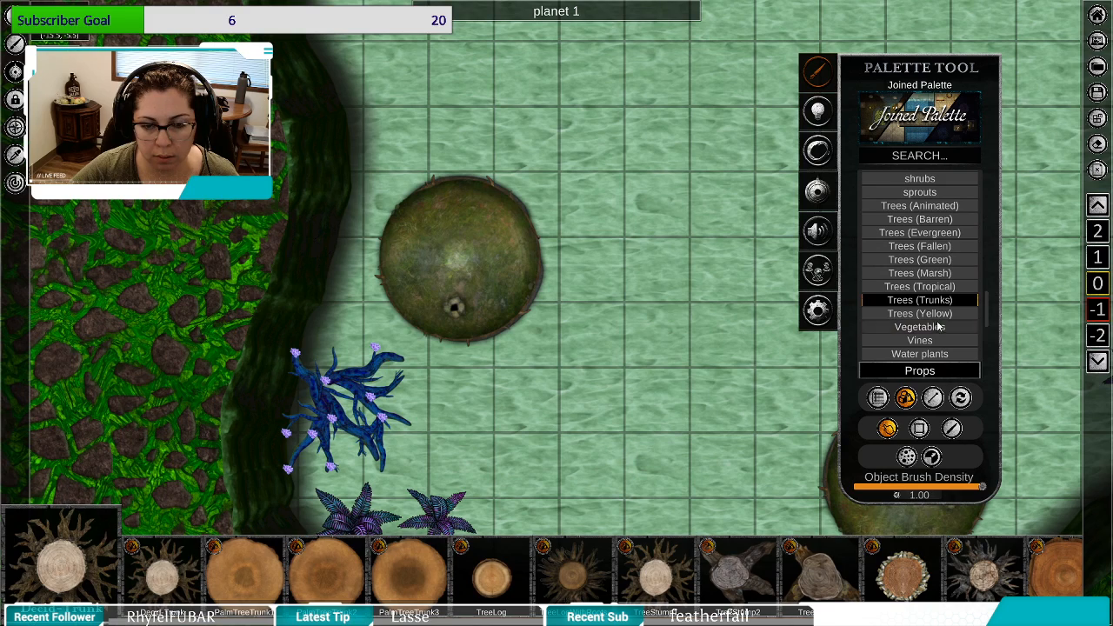
click(940, 326)
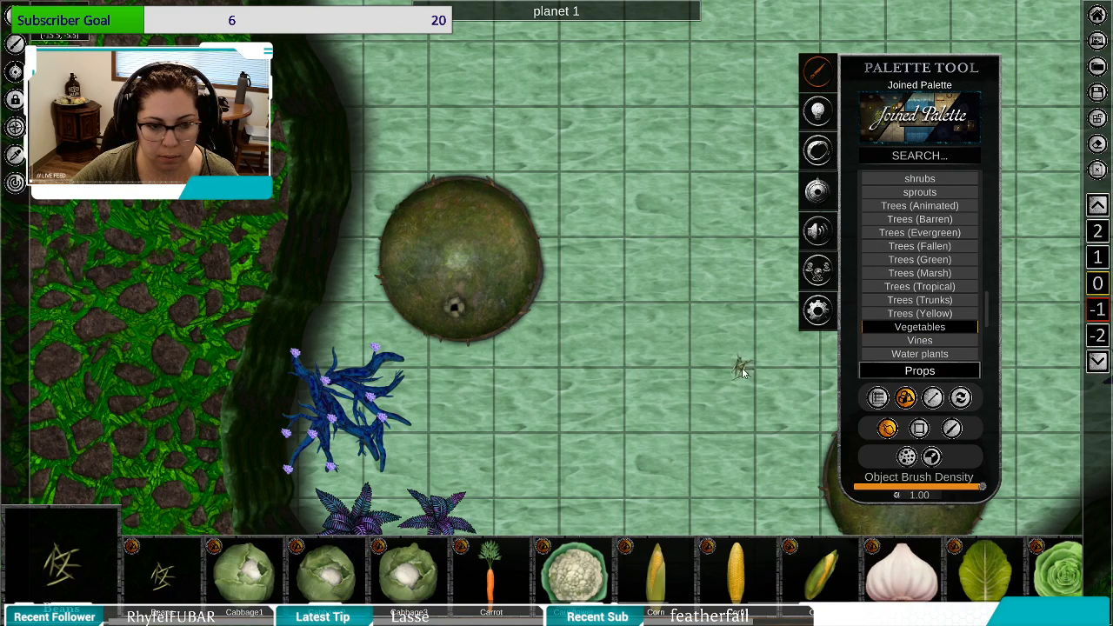
drag(741, 370, 515, 401)
scroll(924, 328, down, 1)
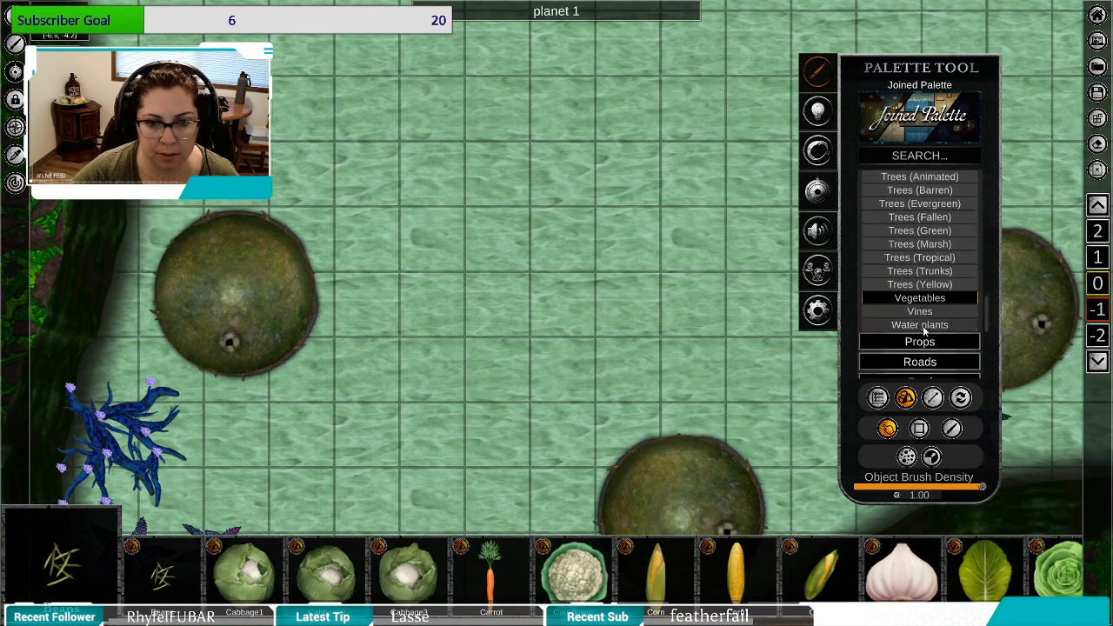
click(925, 319)
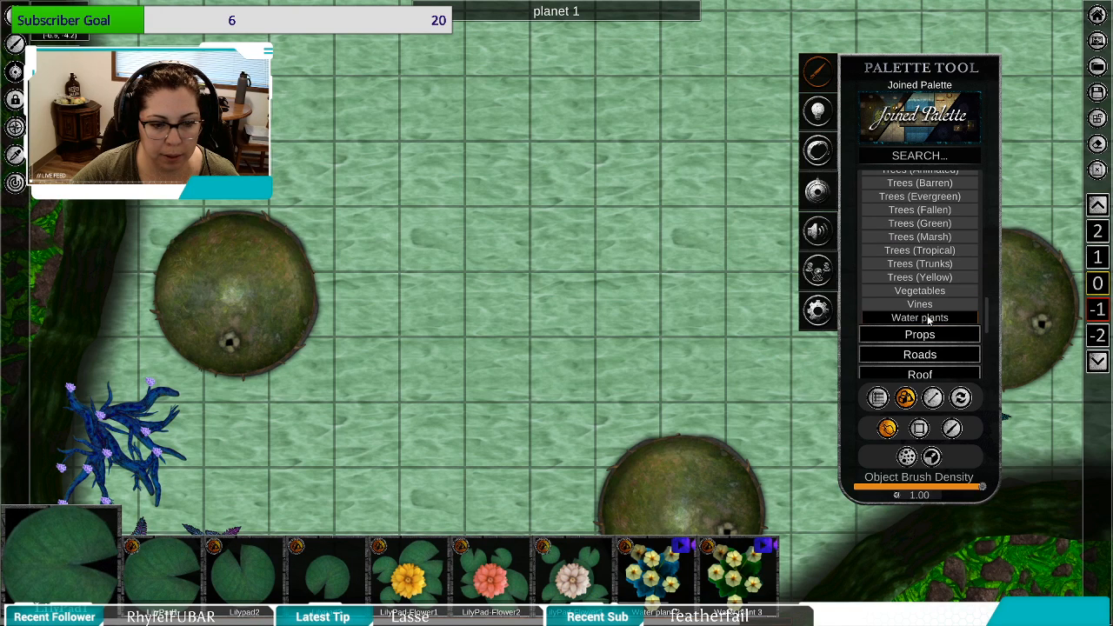
scroll(929, 320, up, 5)
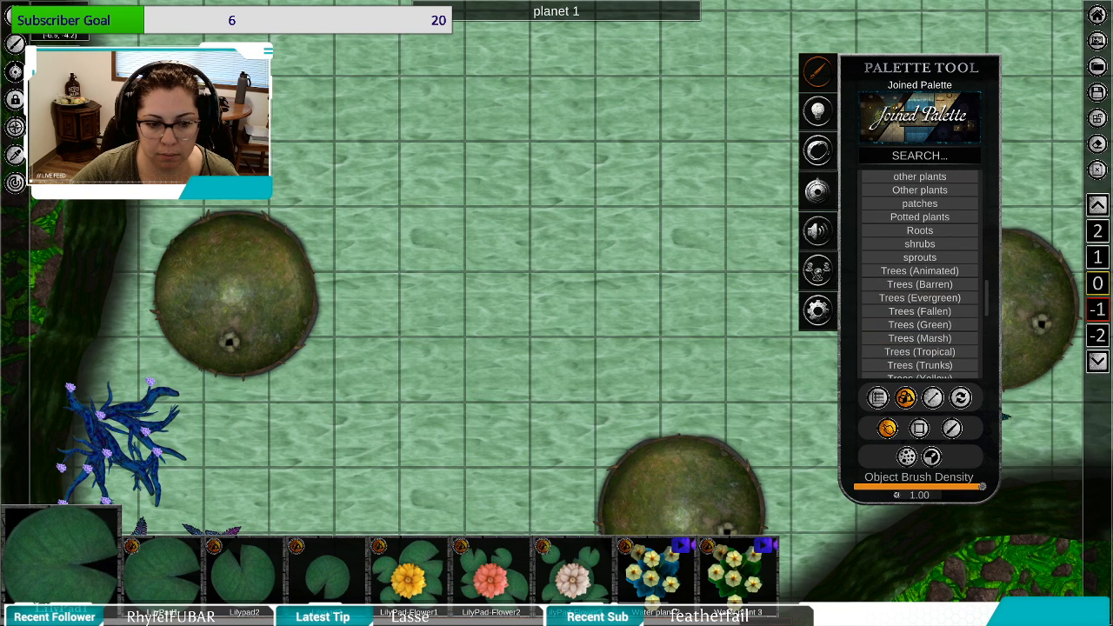
scroll(903, 302, up, 3)
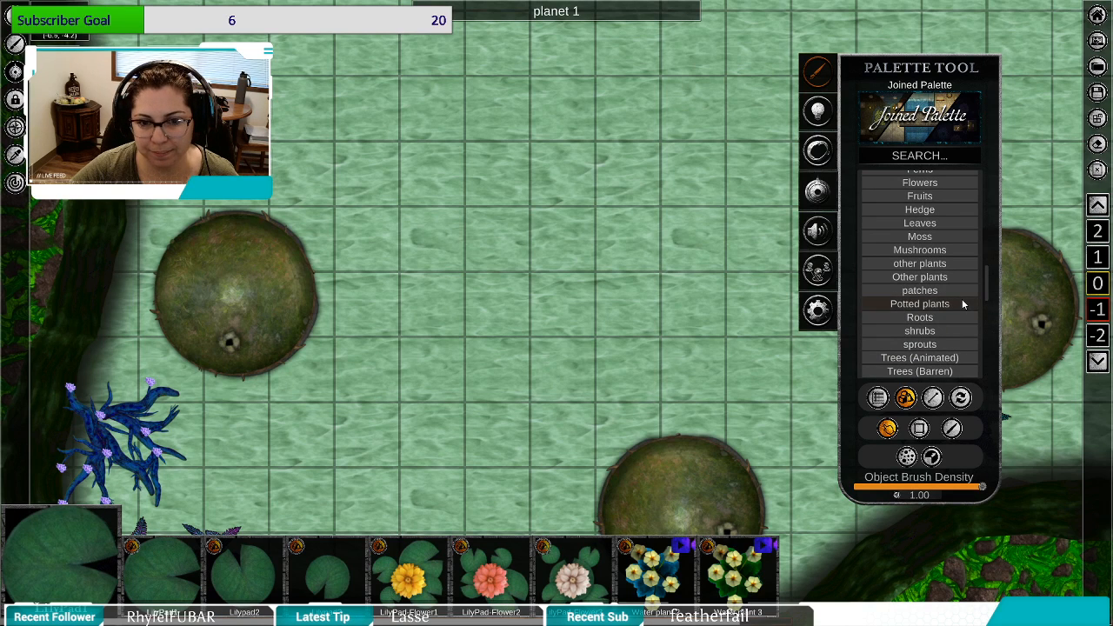
Place a small green leaf patch from the patches category beside the lower left hut and another beside the ferns at the lower right hut.
click(955, 290)
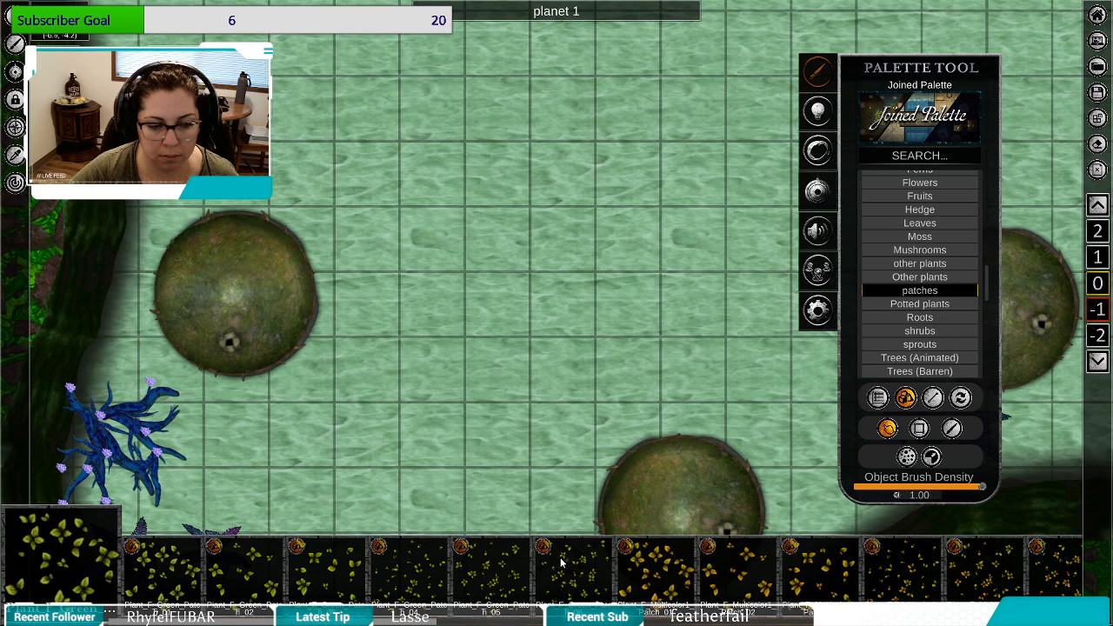
click(574, 590)
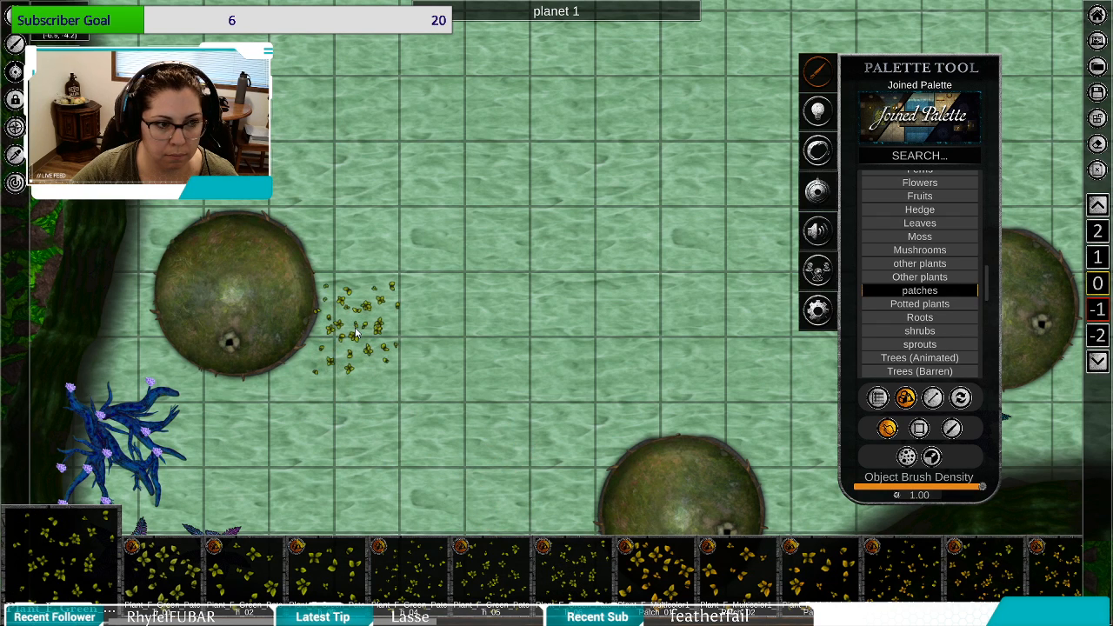
click(331, 375)
drag(703, 435, 333, 459)
click(485, 456)
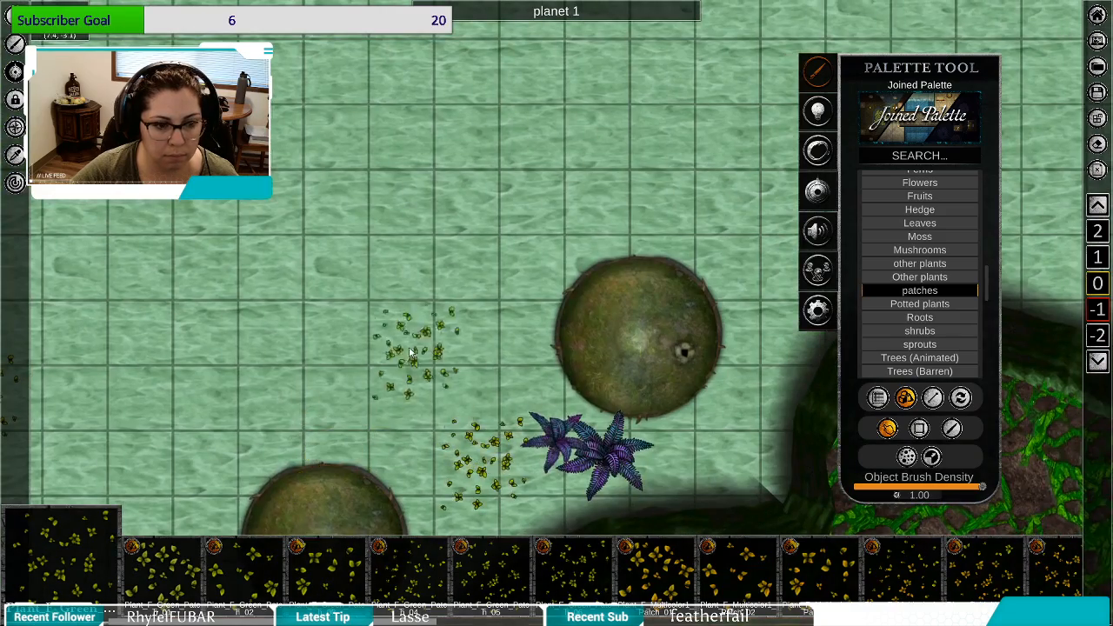
Add the same leaf patch below the fern at the middle left hut, beside the upper left hut, and below the east wall's ferns.
drag(359, 292, 587, 493)
click(81, 132)
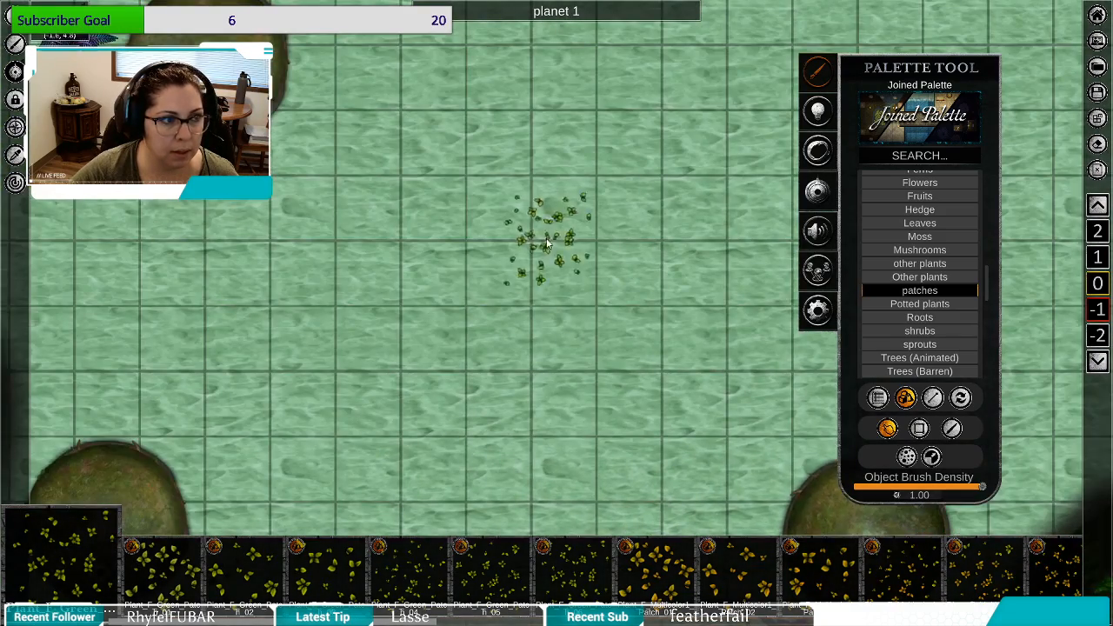
drag(588, 130, 433, 410)
drag(372, 294, 643, 405)
drag(543, 299, 548, 499)
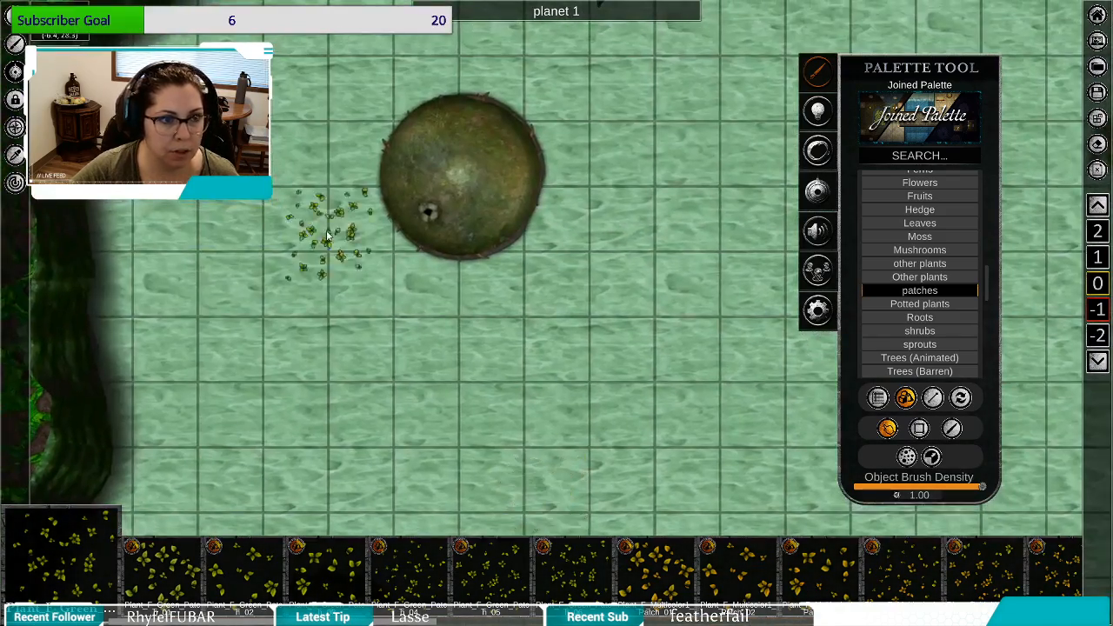
click(339, 184)
mouse_move(748, 392)
mouse_down()
mouse_move(435, 333)
mouse_move(95, 338)
mouse_move(2, 303)
mouse_up()
mouse_move(716, 437)
mouse_down()
mouse_move(659, 403)
mouse_move(347, 372)
mouse_up()
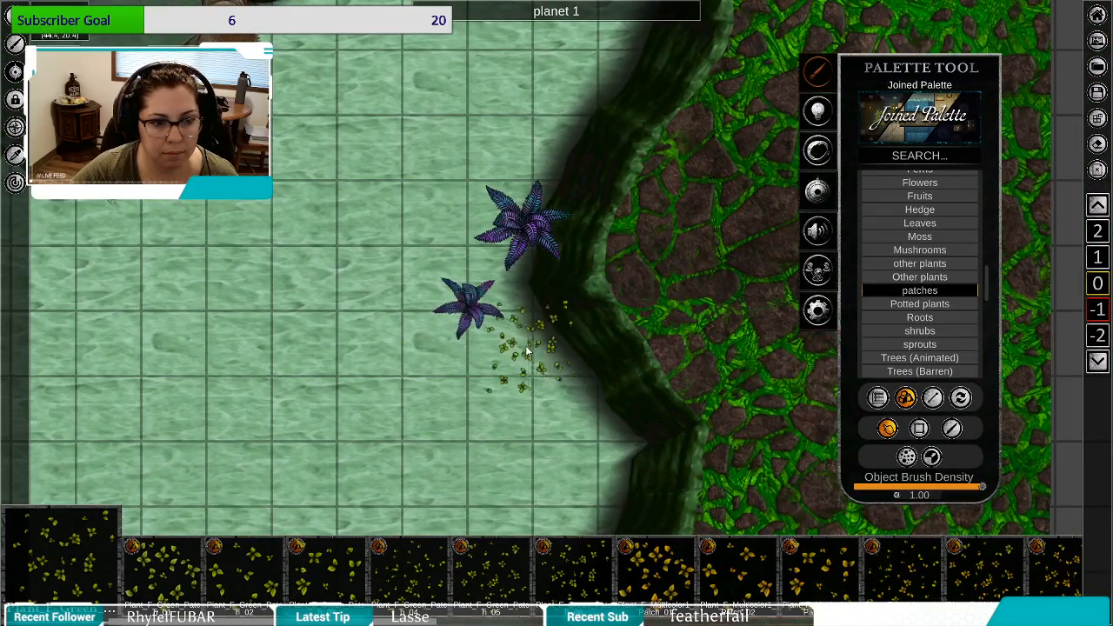
click(506, 358)
right_click(457, 427)
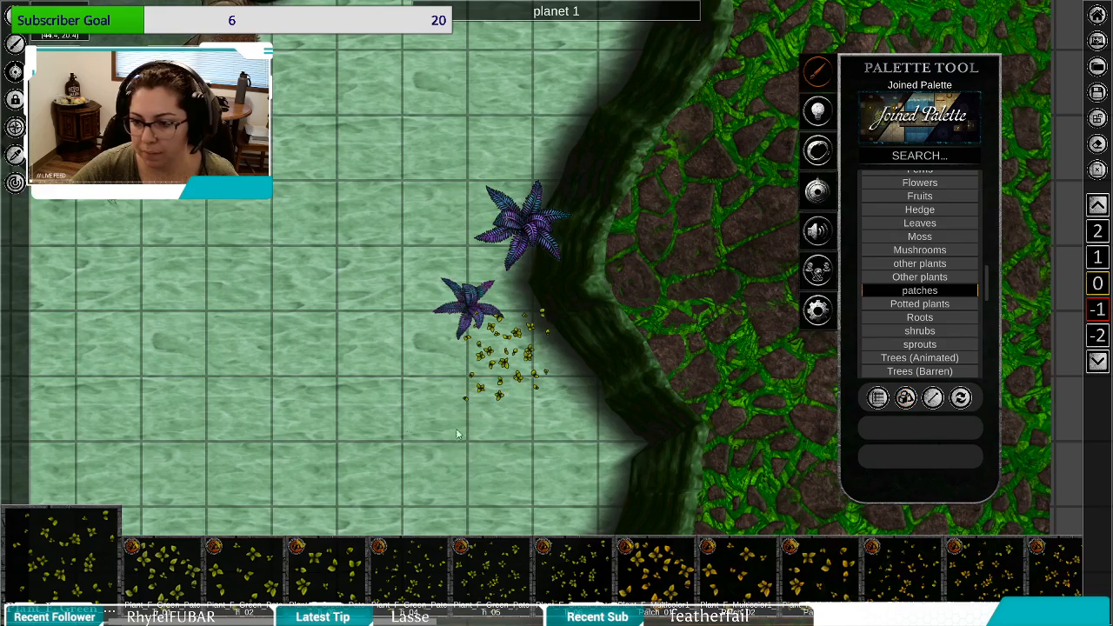
Check the remaining plant categories, then replace the active palette with Harbor Pack.
drag(379, 406, 583, 363)
scroll(582, 367, down, 3)
scroll(582, 367, down, 3)
drag(522, 395, 686, 239)
drag(424, 411, 556, 284)
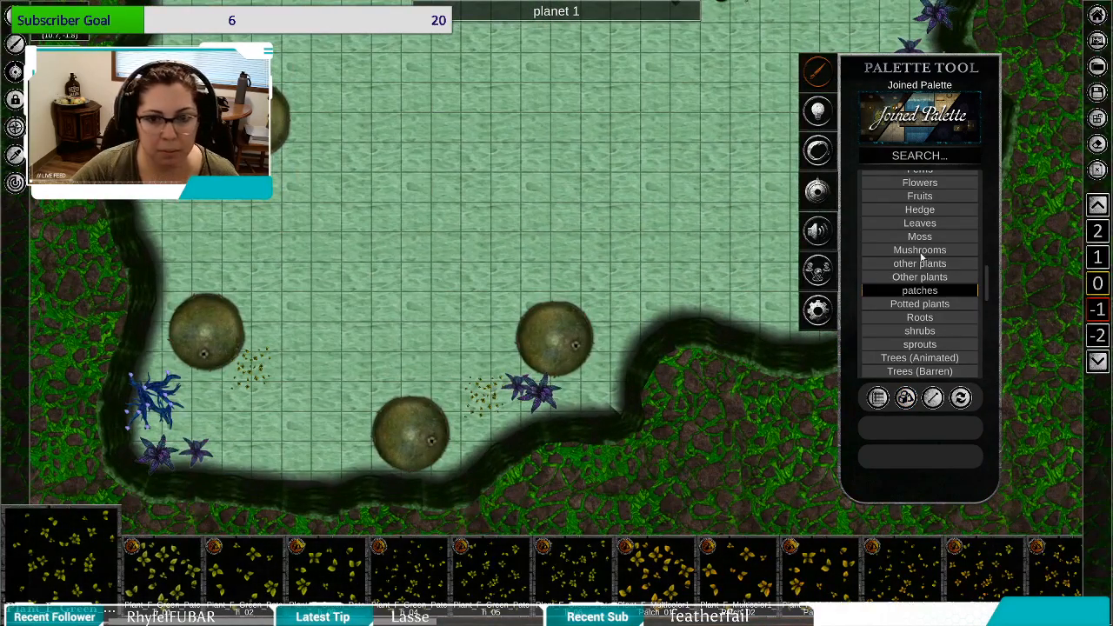
scroll(939, 315, down, 4)
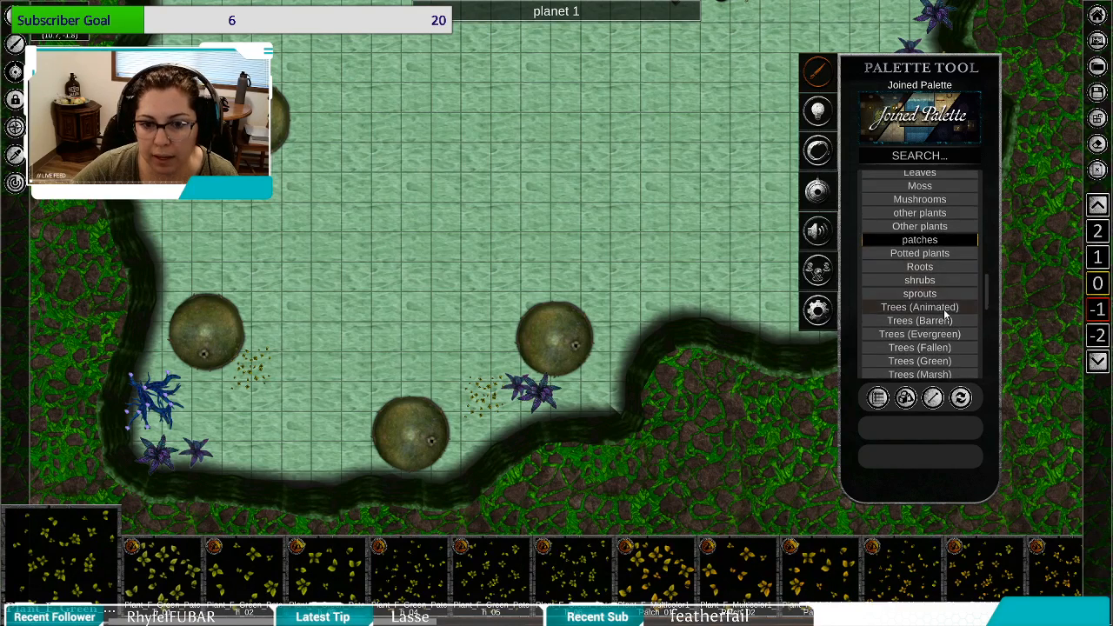
scroll(944, 315, down, 2)
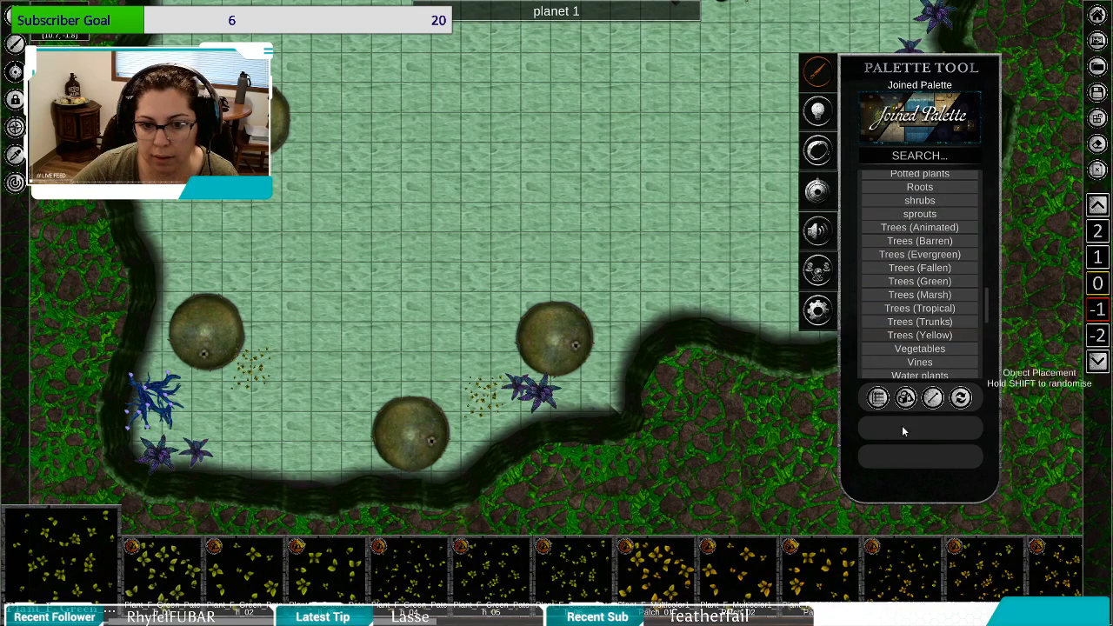
click(929, 133)
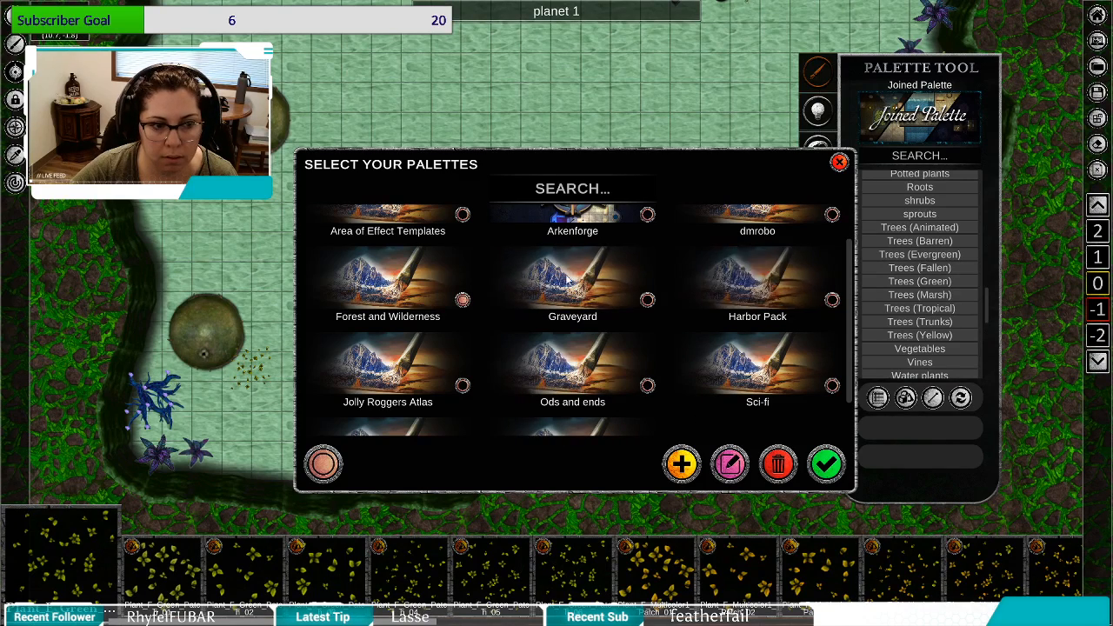
click(757, 278)
click(826, 464)
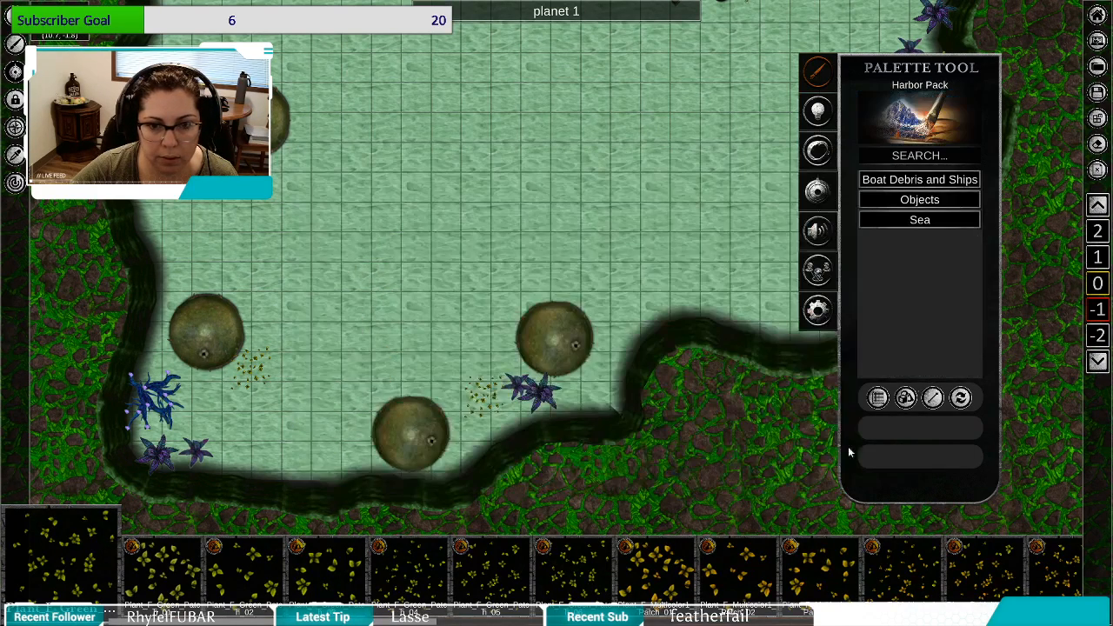
Place pink starfish from Harbor Pack's Sea Shells category near the lower left cave floor edge and beside the middle left hut.
click(920, 219)
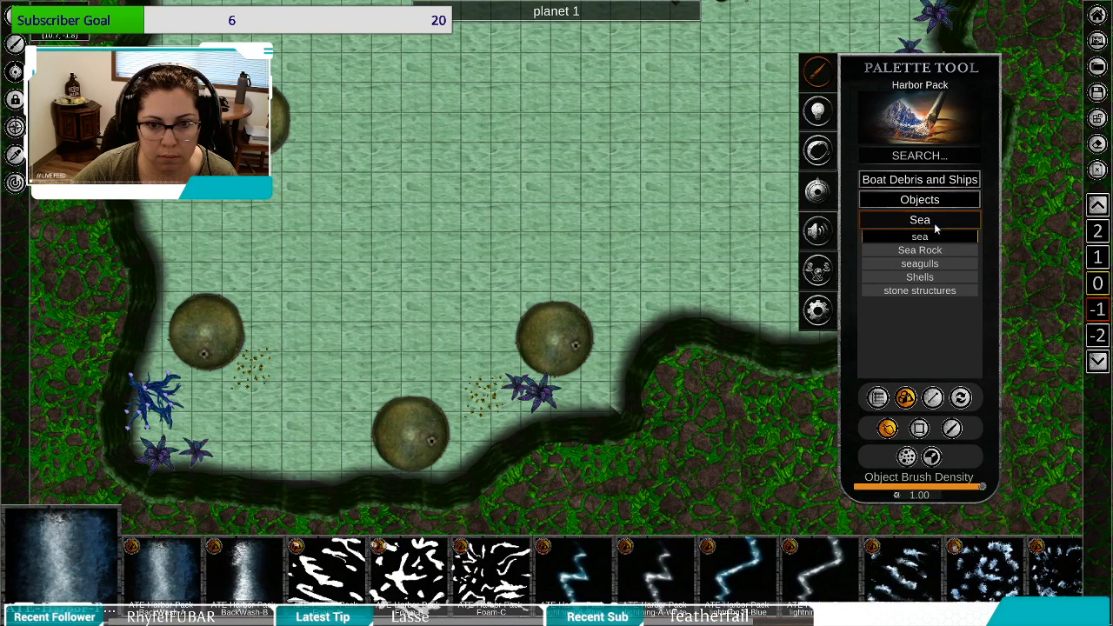
click(940, 276)
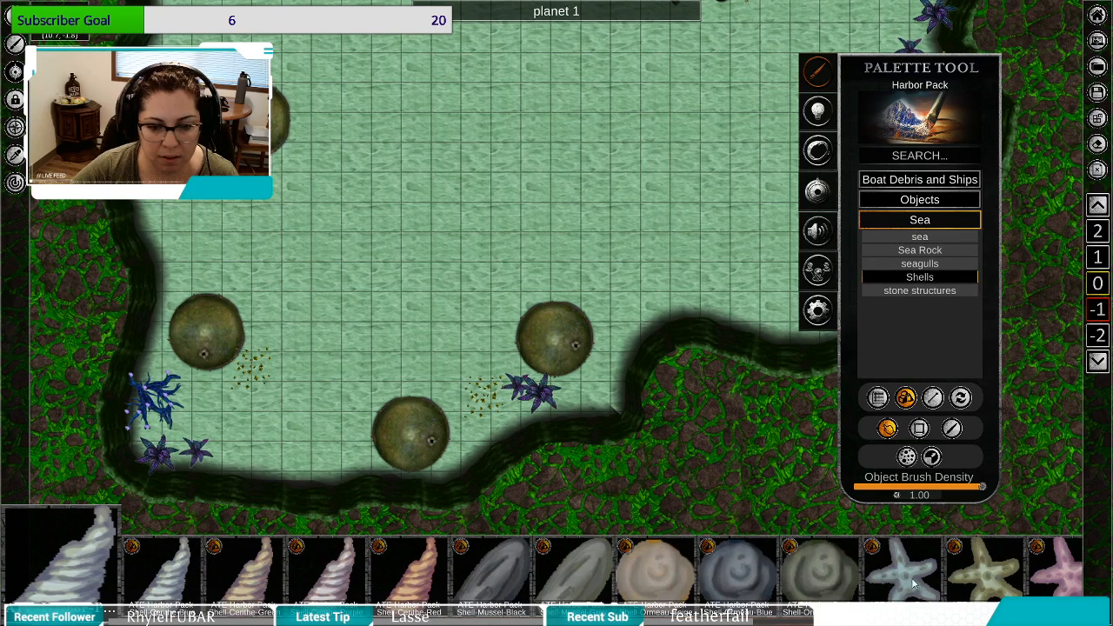
click(1043, 569)
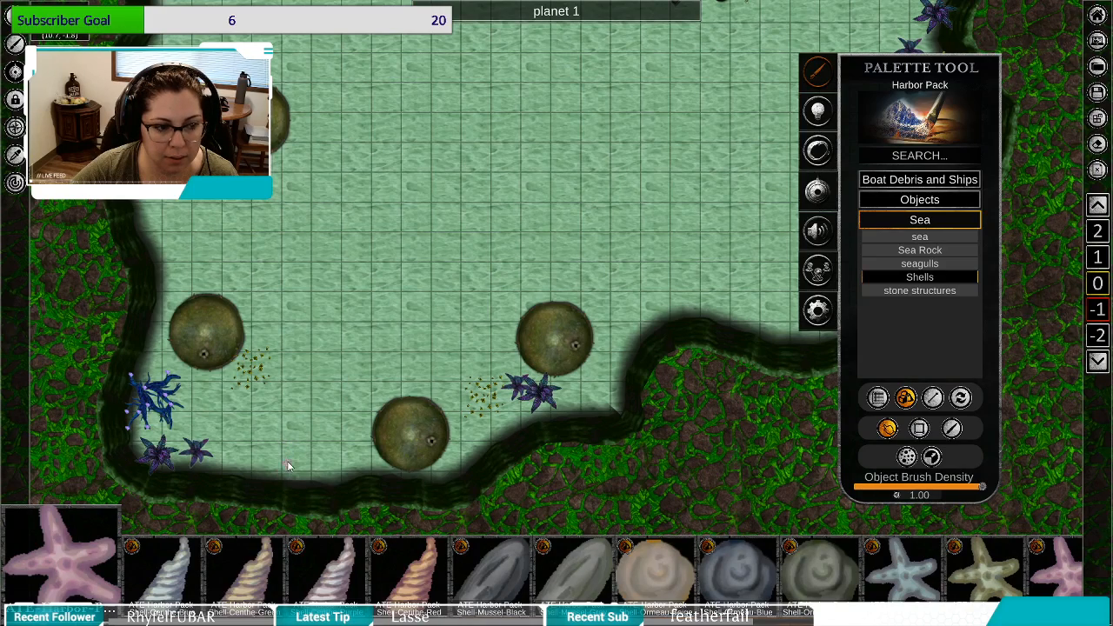
drag(399, 99, 444, 470)
drag(651, 444, 483, 388)
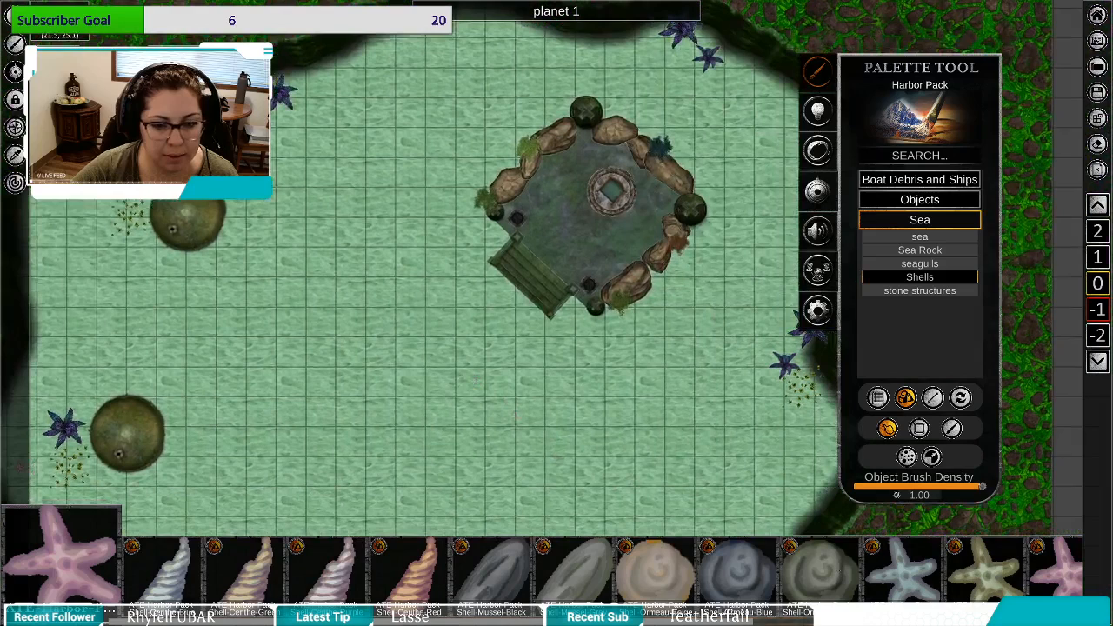
Place green starfish between the ferns at the north wall and near the east wall, with a light mussel shell by the east wall.
click(990, 589)
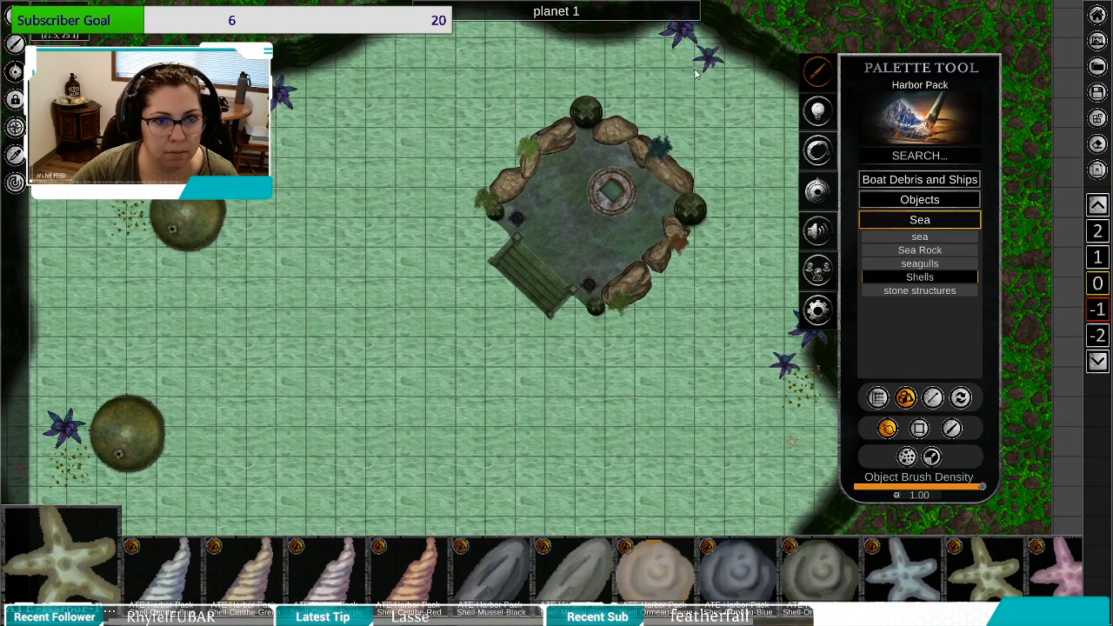
click(572, 592)
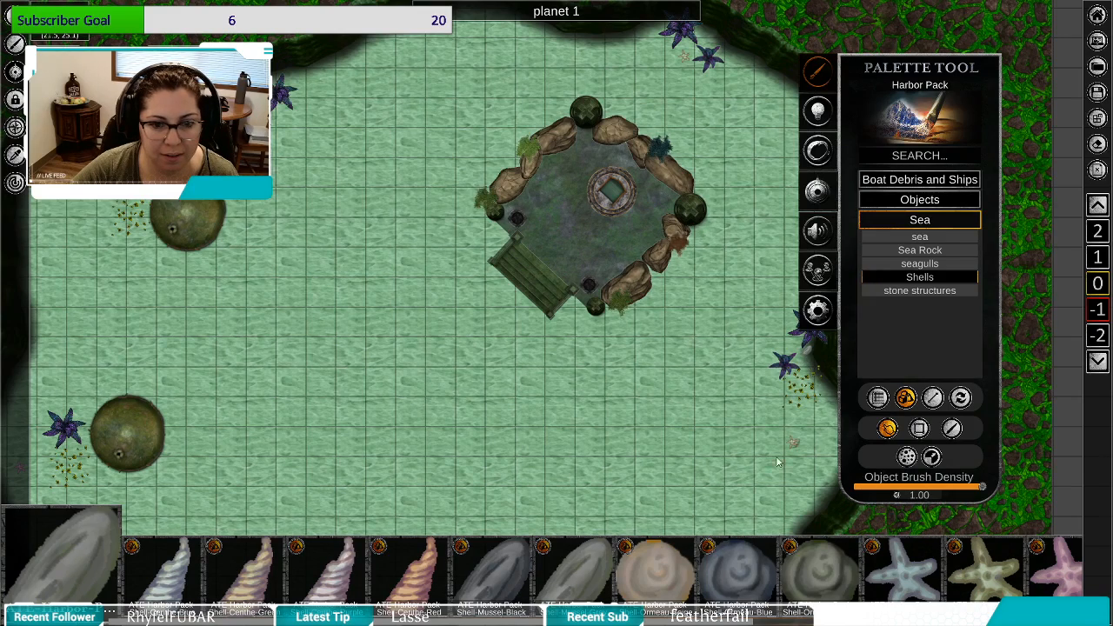
drag(590, 482, 802, 437)
Place red spiral Cerithe shells in the leaf patch beside the upper left hut and next to both fern pairs along the north wall.
click(411, 590)
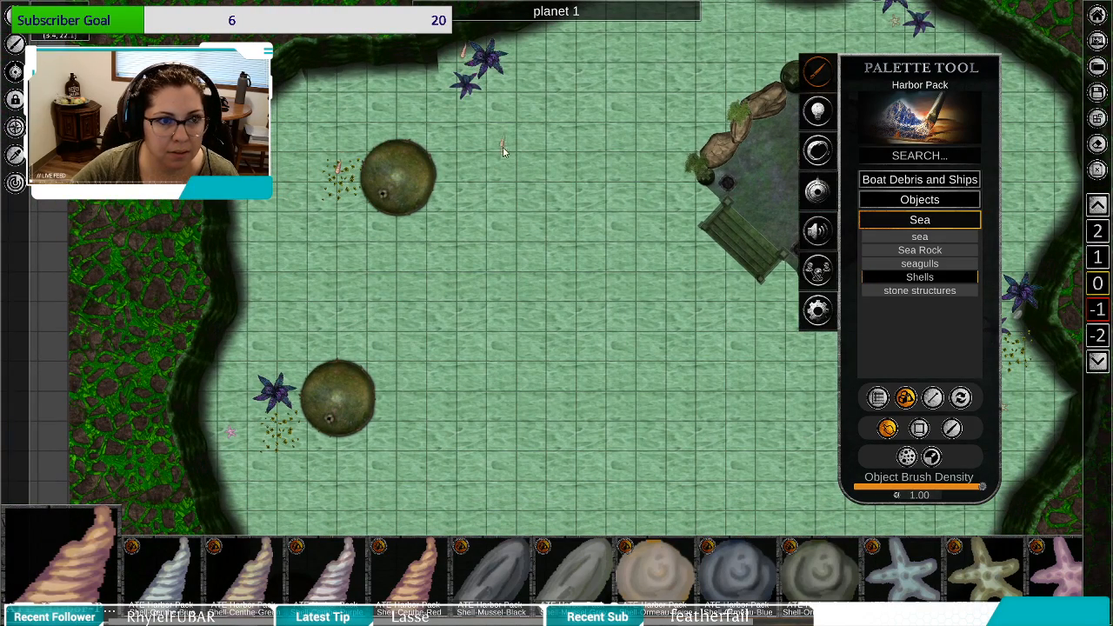
drag(502, 151, 273, 341)
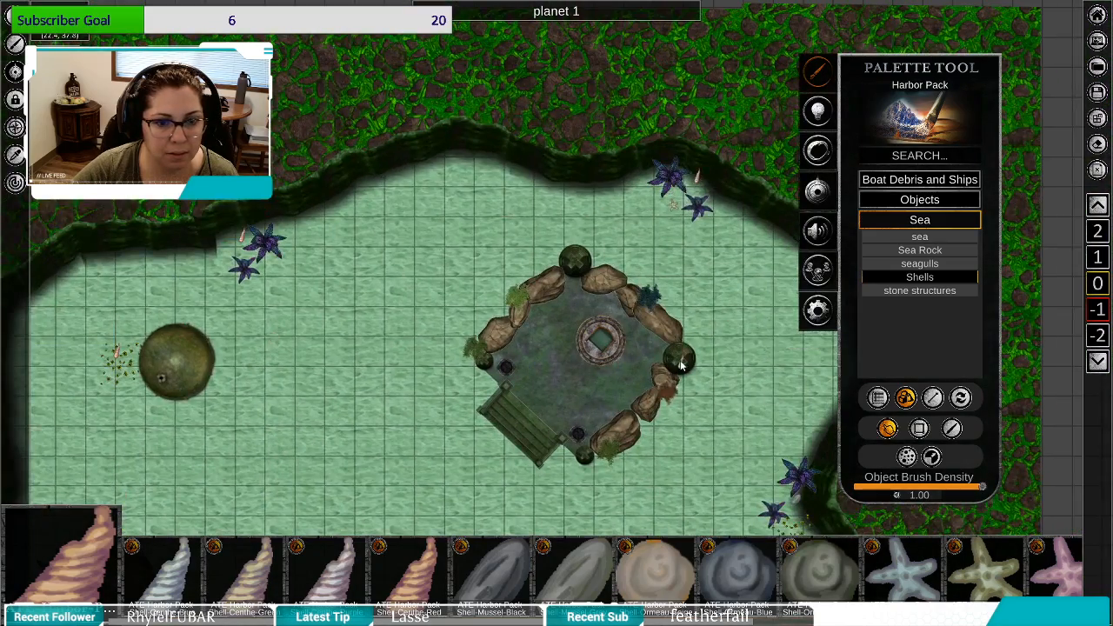
drag(681, 366, 605, 146)
Place a pale blue Telline shell from the Shells category beside the ferns at the lower right hut.
scroll(687, 461, down, 3)
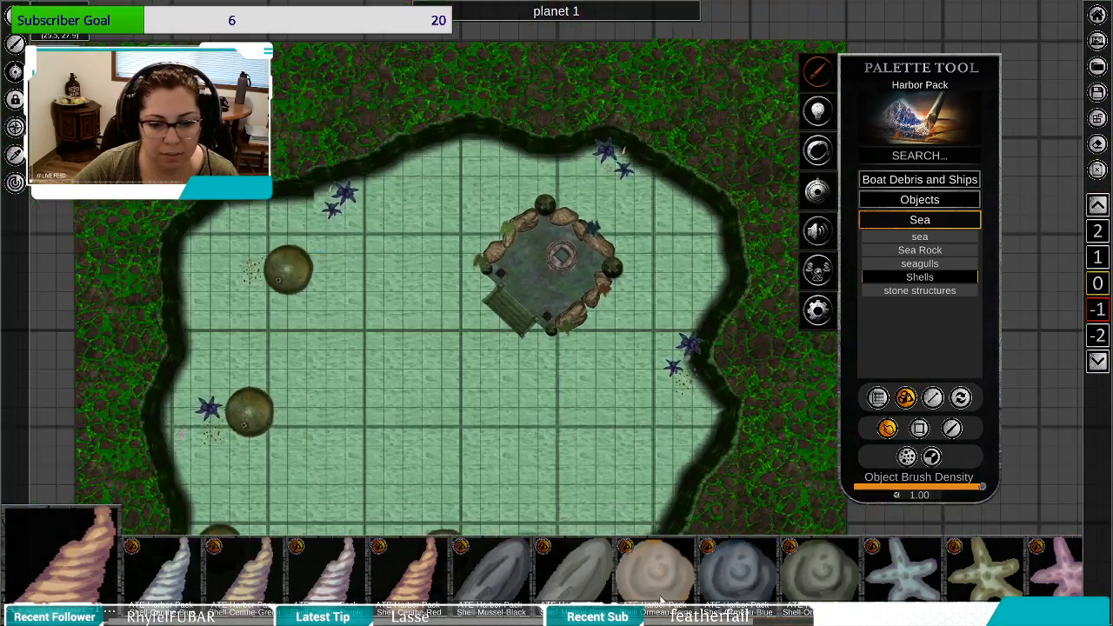
scroll(600, 574, down, 5)
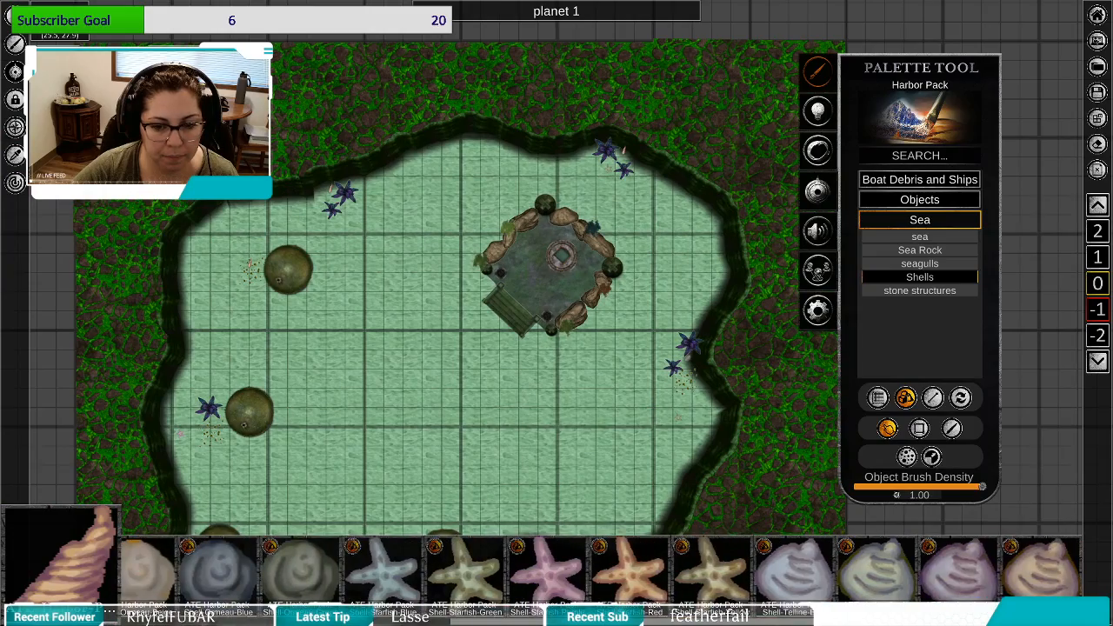
drag(469, 522, 589, 397)
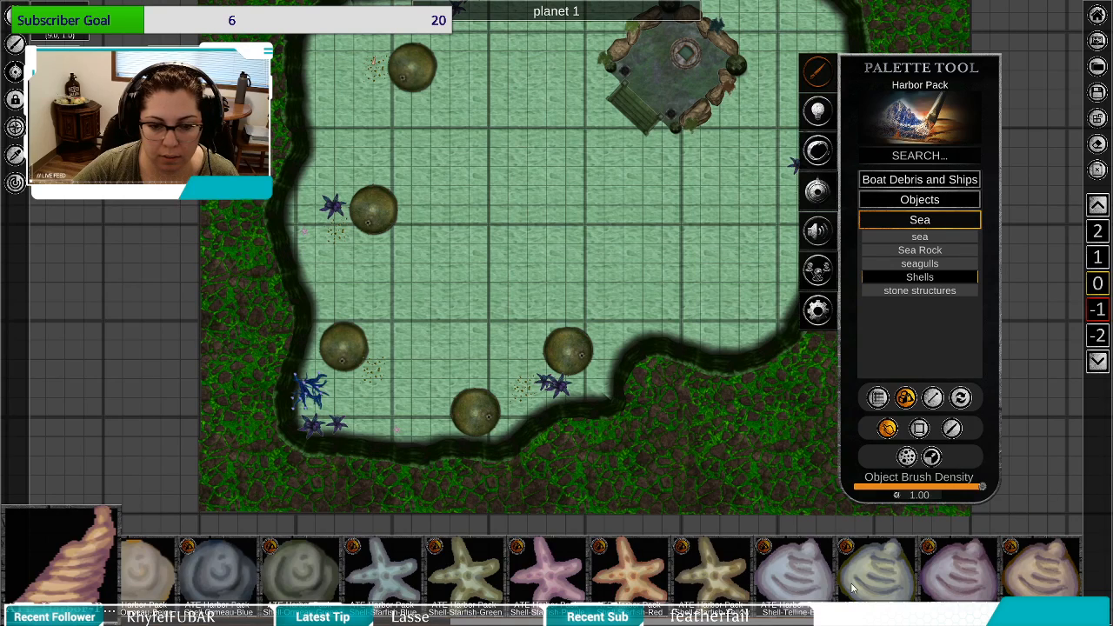
click(800, 585)
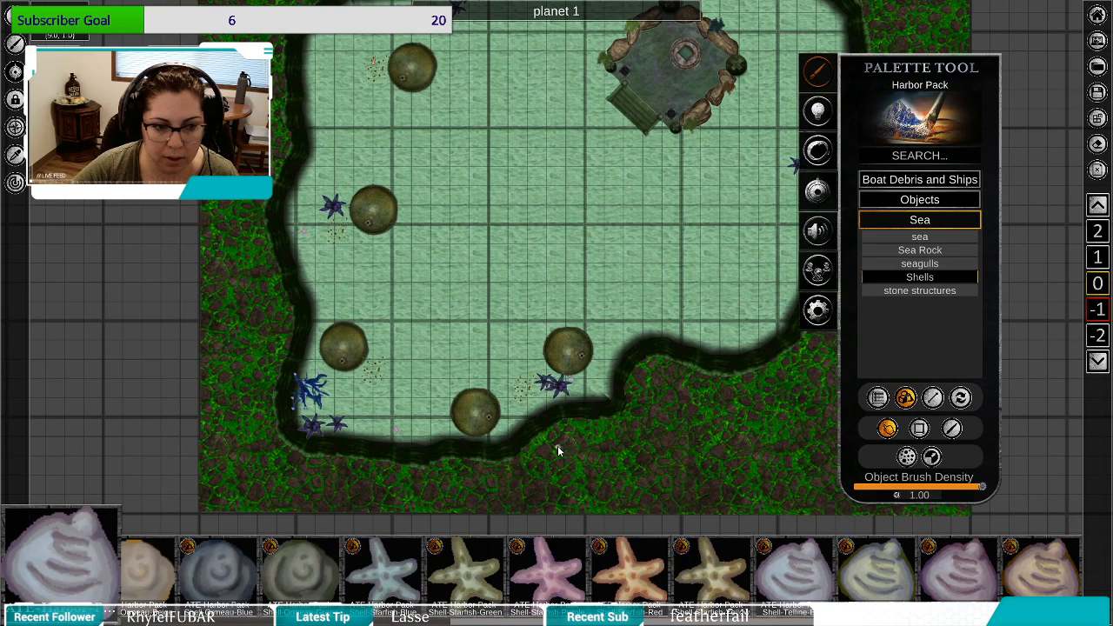
right_click(626, 467)
Place a pink cuttlefish from Harbor Pack's Fish objects on the rocky ground just south of the cave wall.
mouse_move(673, 359)
mouse_down()
mouse_move(679, 438)
mouse_move(703, 501)
mouse_up()
mouse_move(507, 453)
mouse_down()
mouse_move(503, 467)
mouse_move(498, 396)
mouse_up()
click(928, 220)
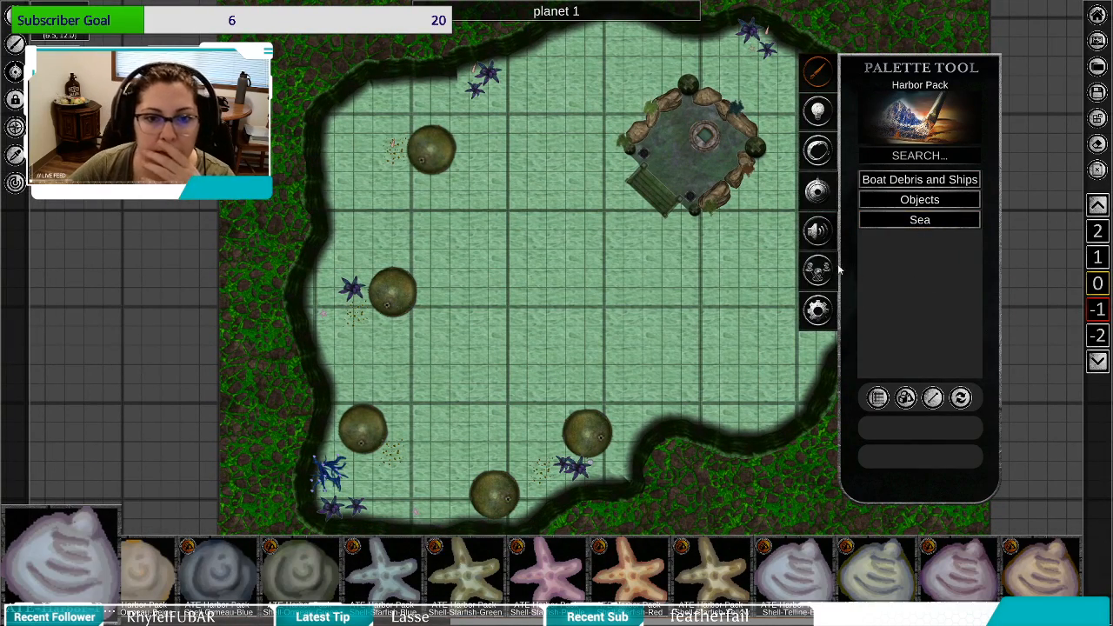
drag(651, 341, 566, 304)
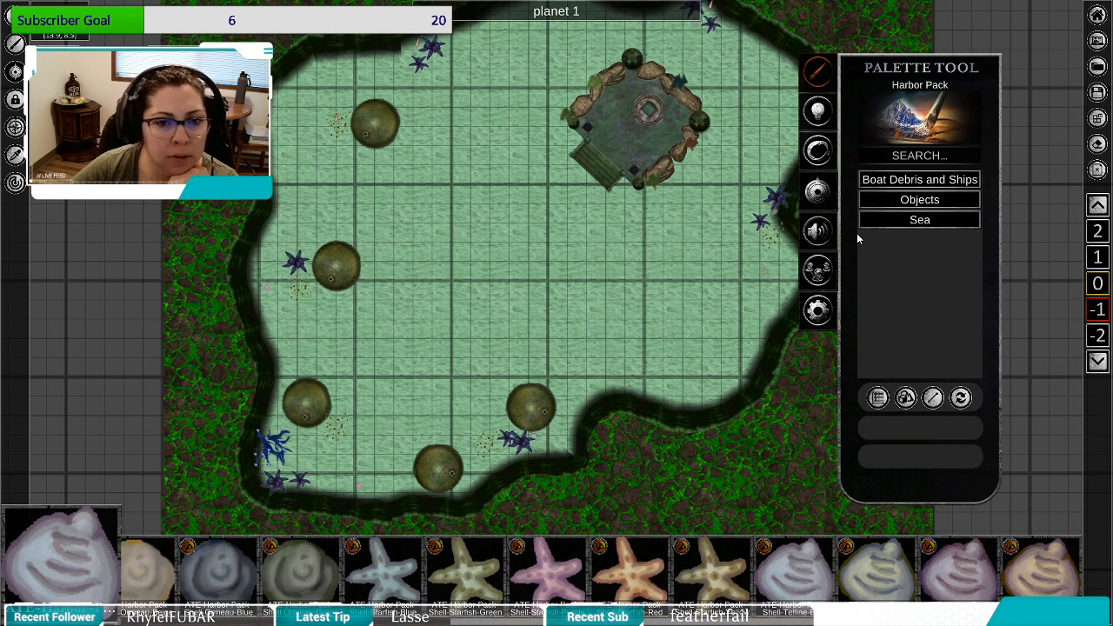
drag(589, 302, 562, 275)
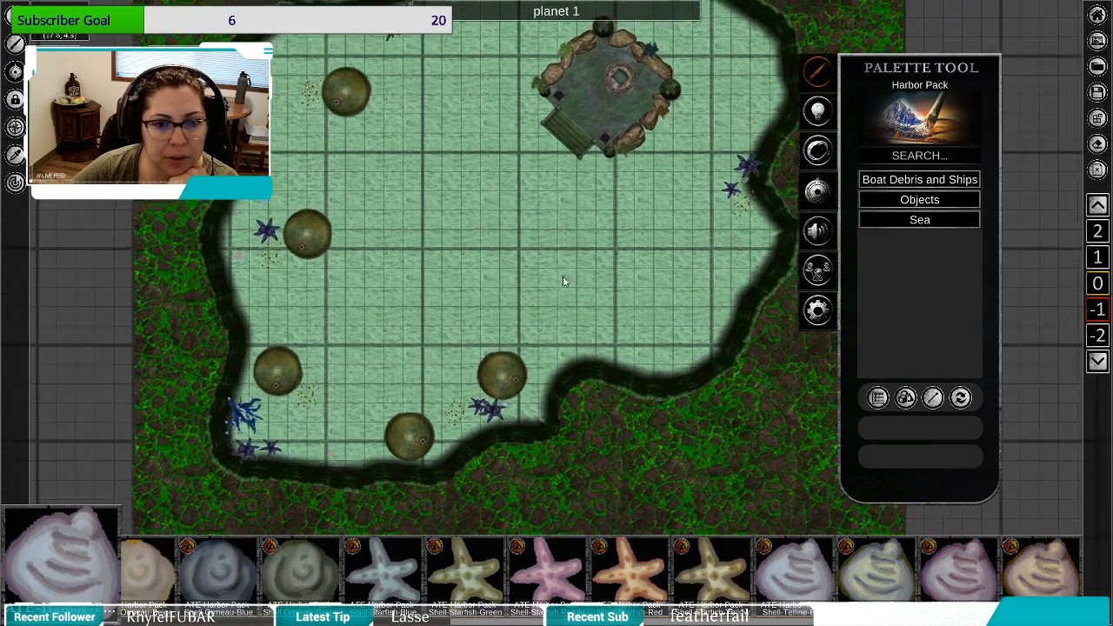
click(918, 202)
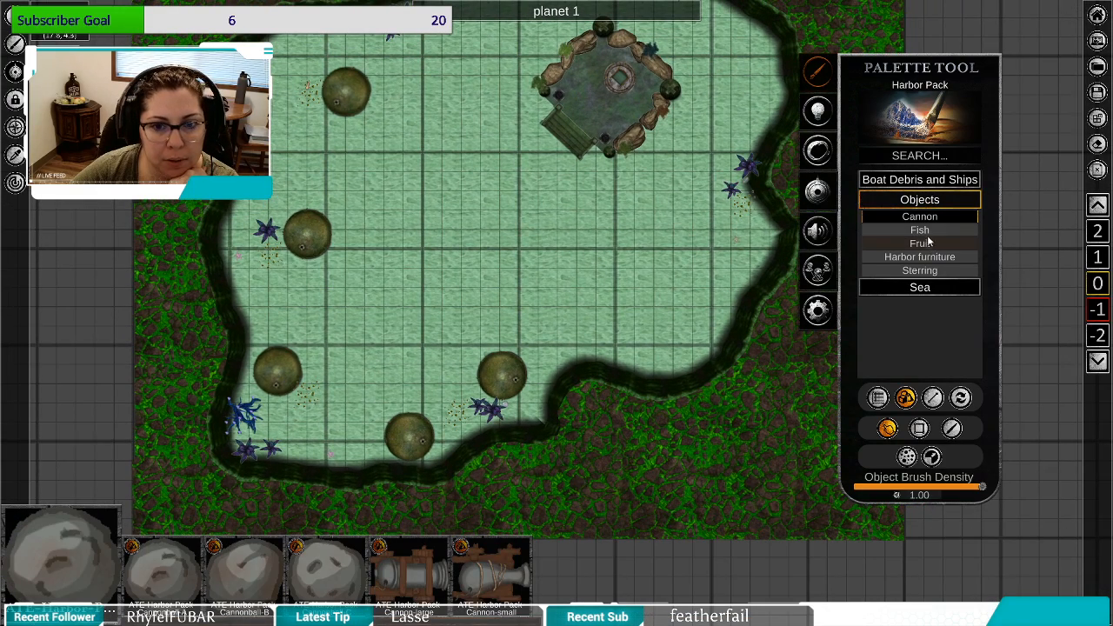
click(927, 231)
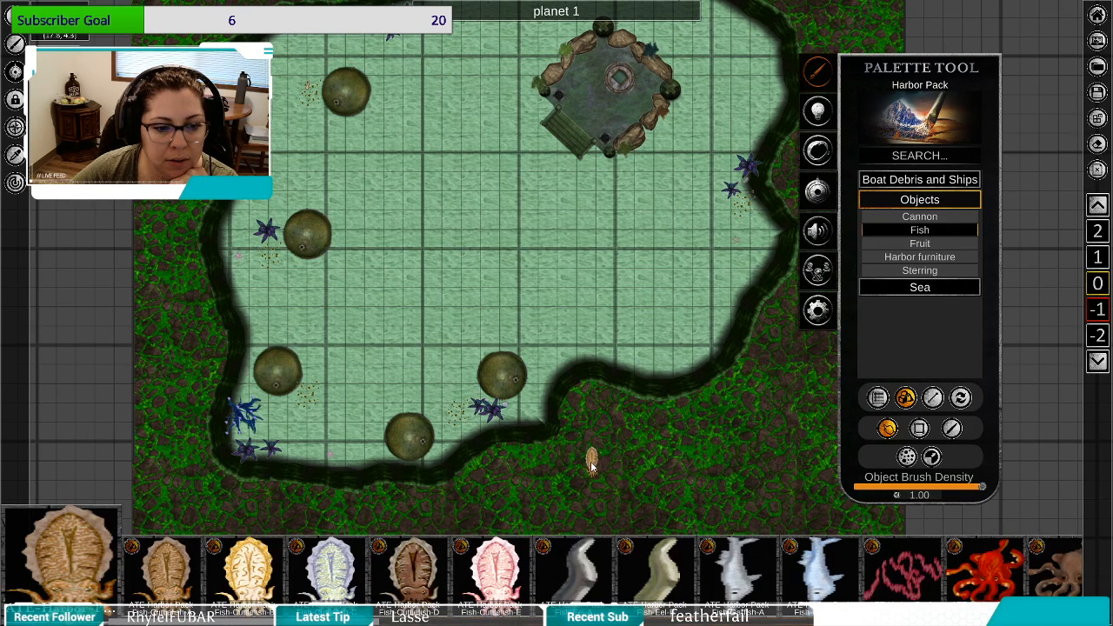
click(496, 570)
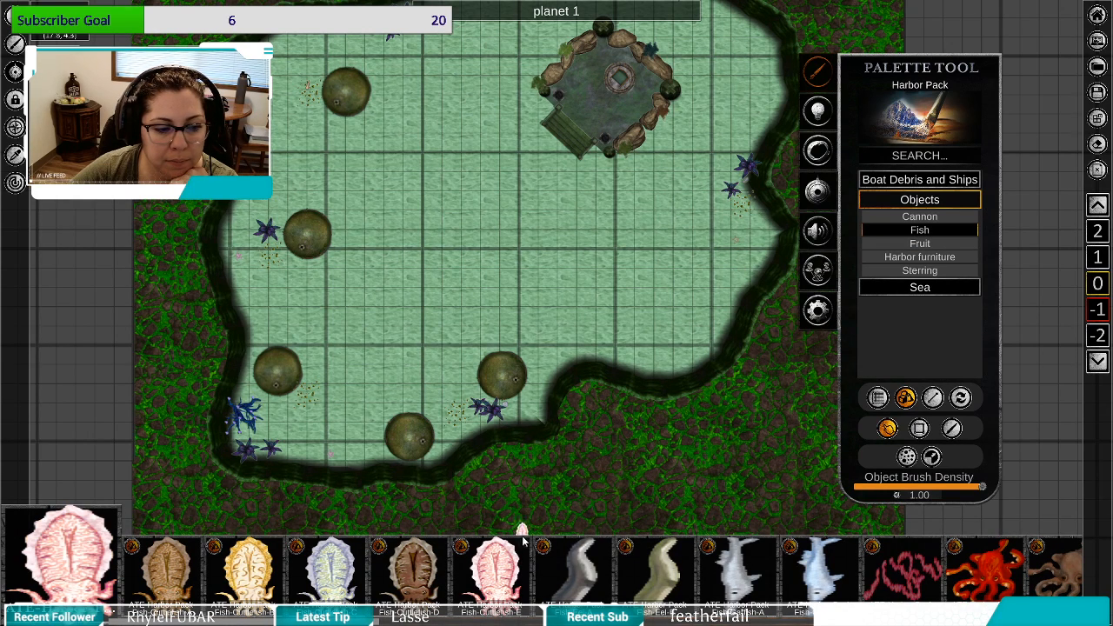
click(609, 454)
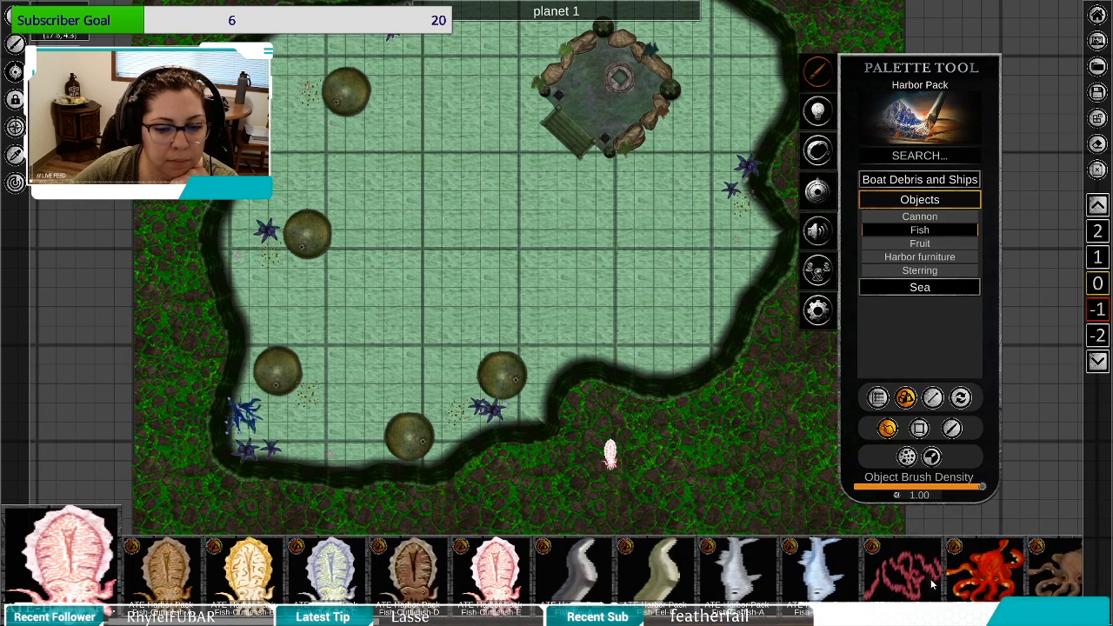
Place square wooden frames from Harbor furniture beside the upper left hut, below the middle left hut and west of the lower right hut.
click(919, 257)
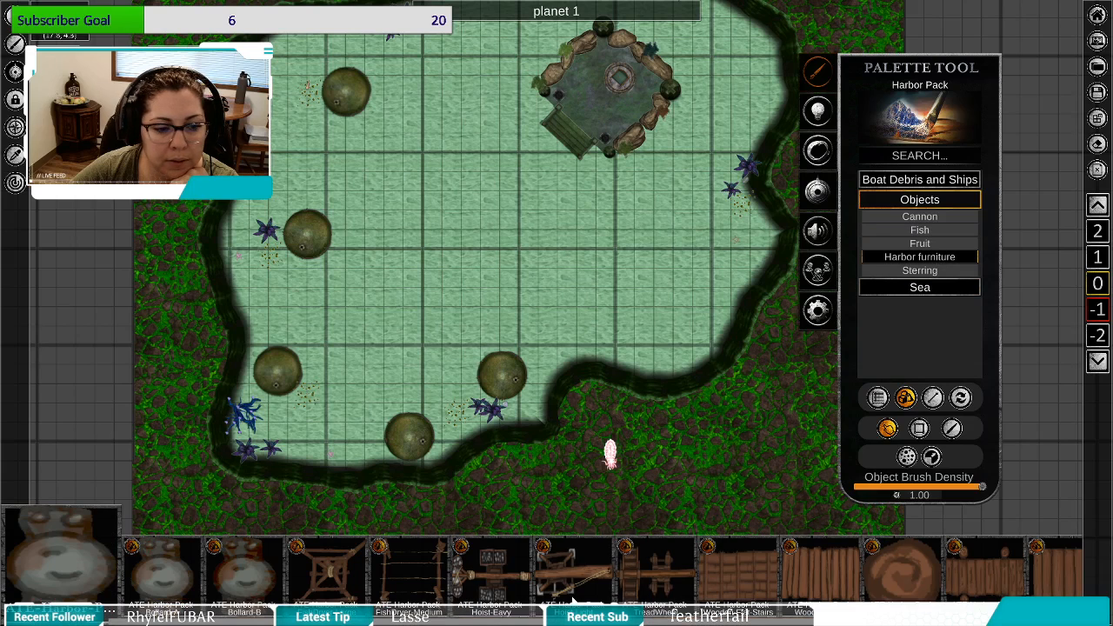
click(329, 573)
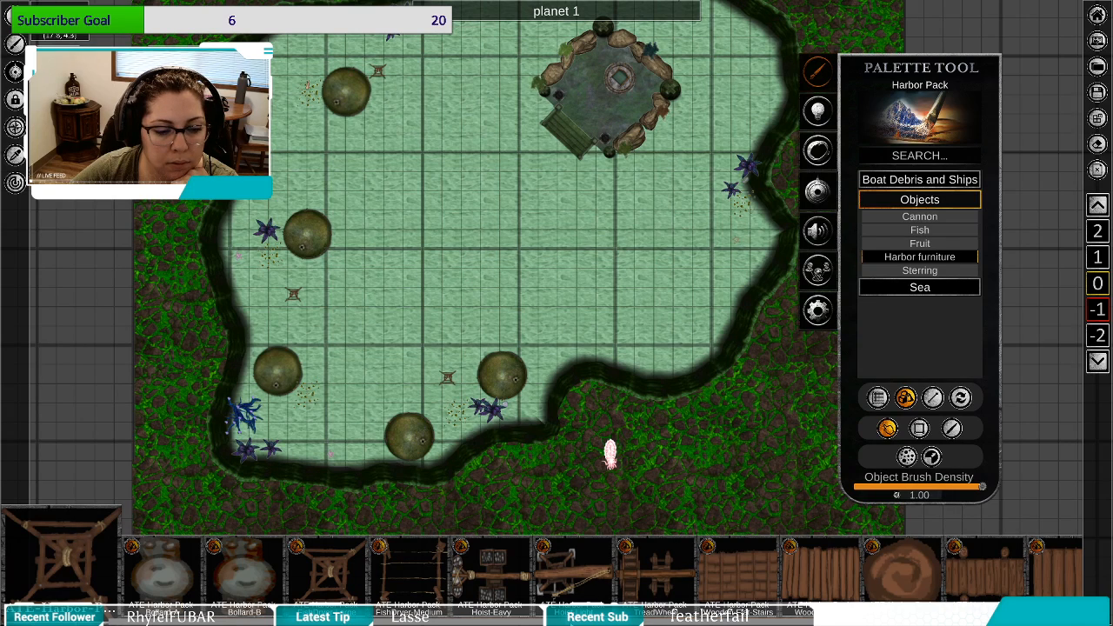
scroll(600, 571, down, 5)
scroll(600, 571, up, 5)
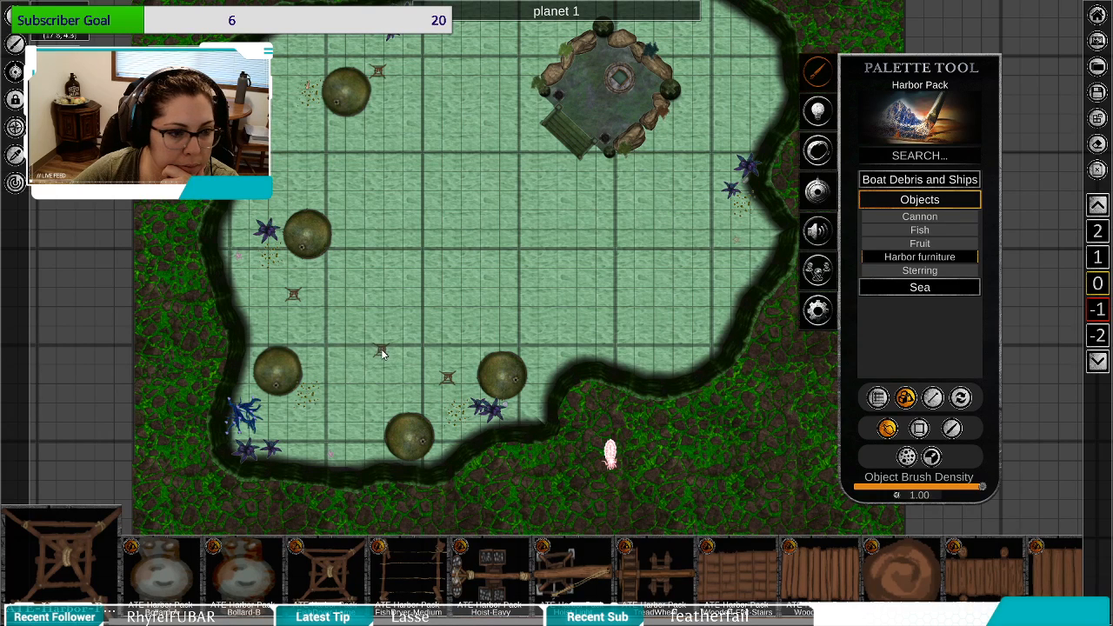
Place a FishDryer-Medium rack west of the bottom hut and move the pink cuttlefish west, closer to the cave wall.
click(402, 584)
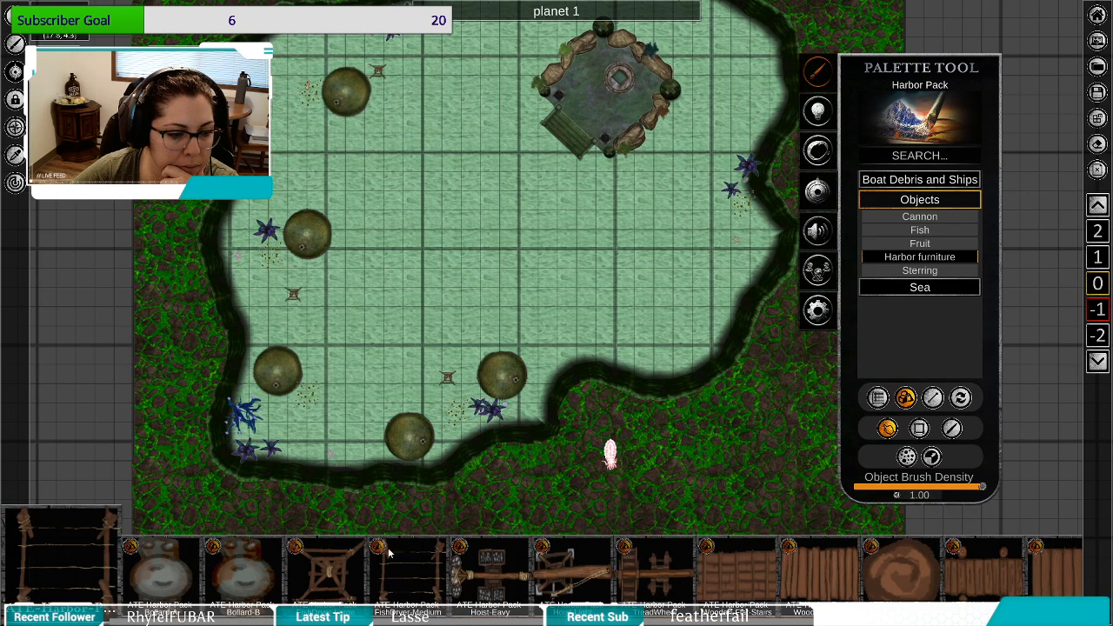
key(Escape)
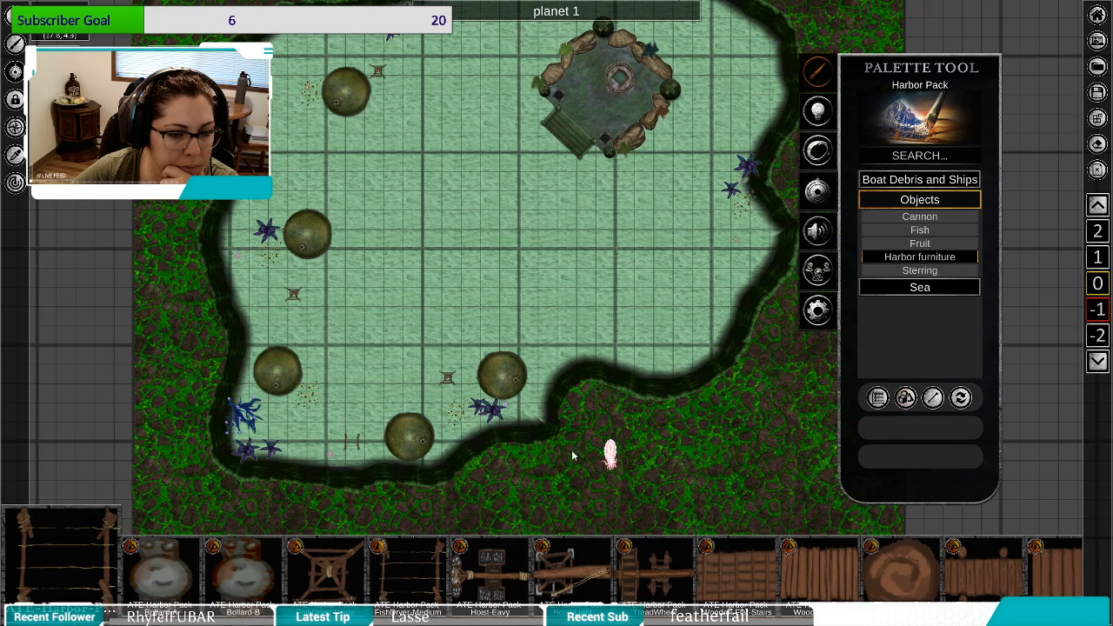
click(611, 453)
drag(610, 453, 553, 449)
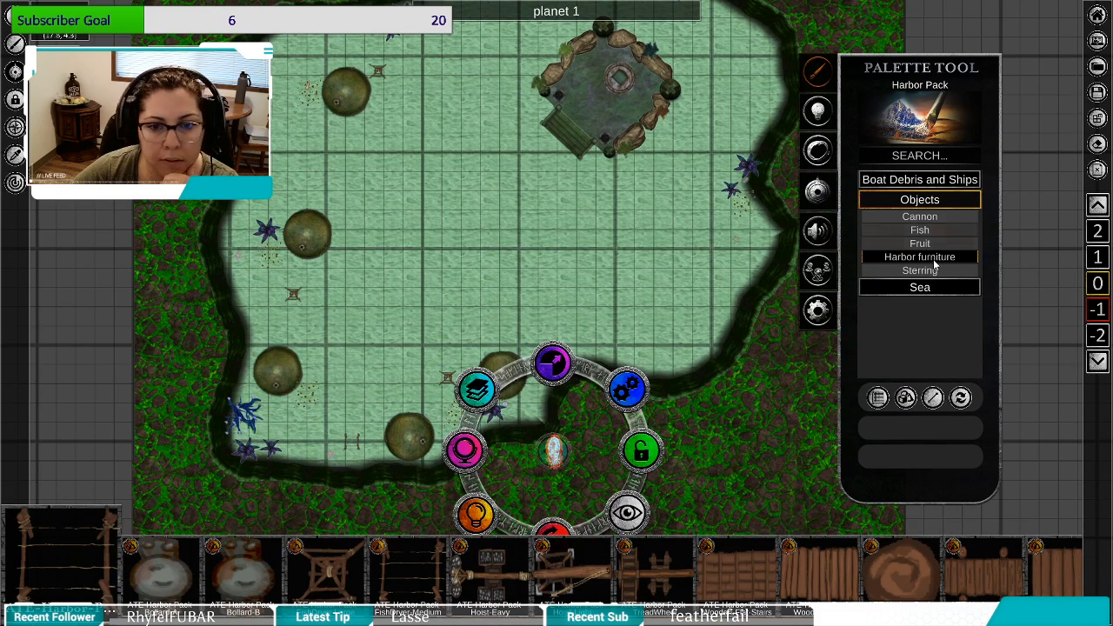
Examine the Fish category's assets at close range over the medium drying rack for one that suits it.
click(943, 231)
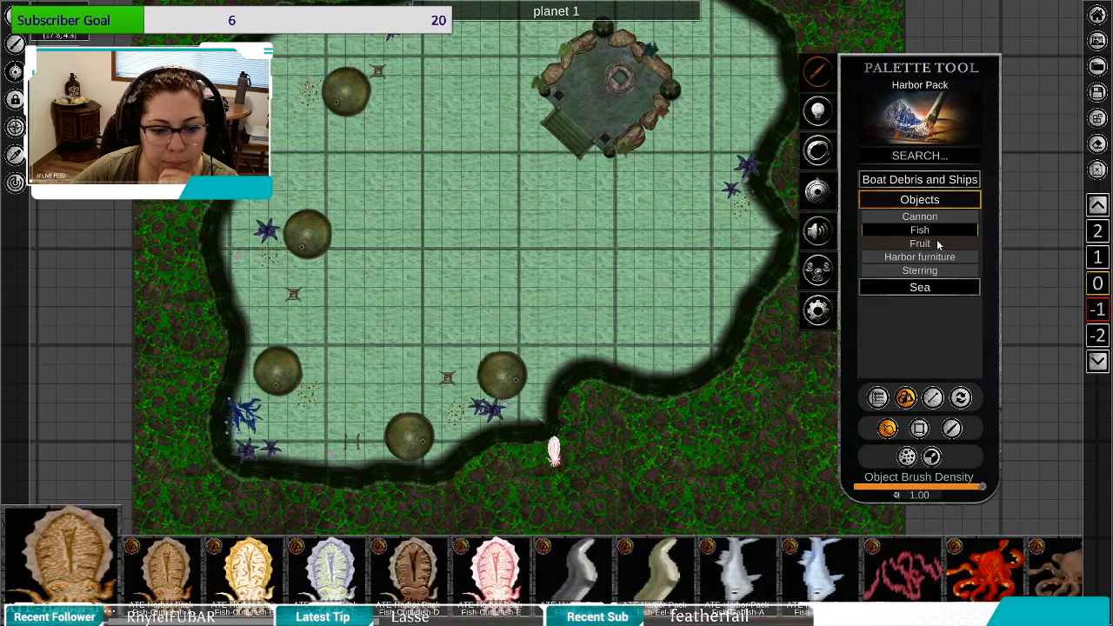
click(809, 589)
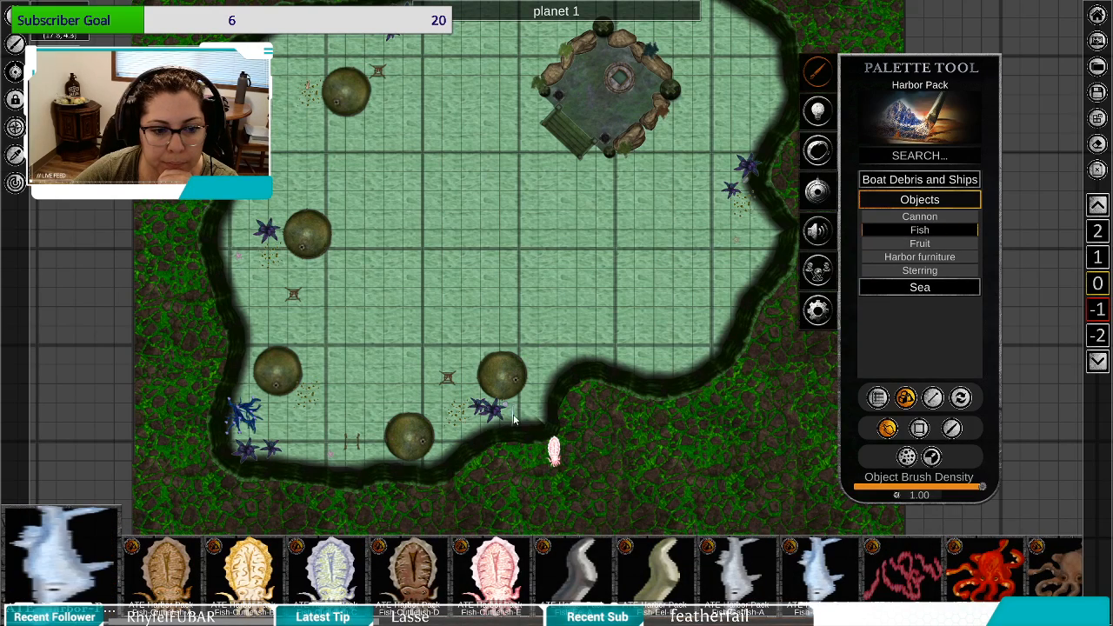
scroll(274, 272, up, 5)
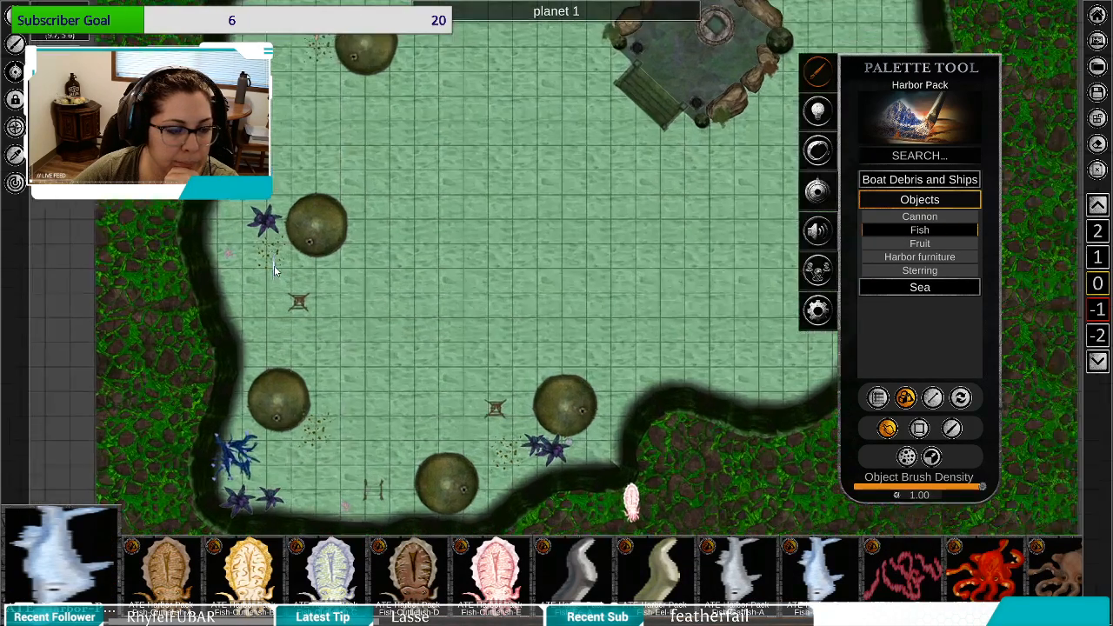
scroll(419, 347, up, 8)
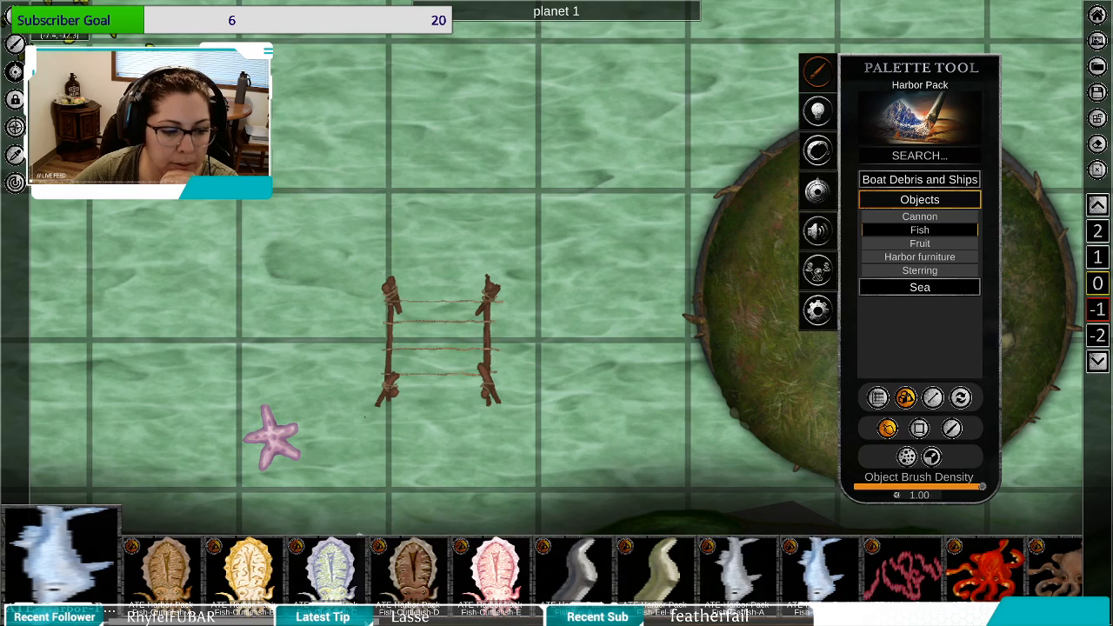
scroll(557, 570, down, 10)
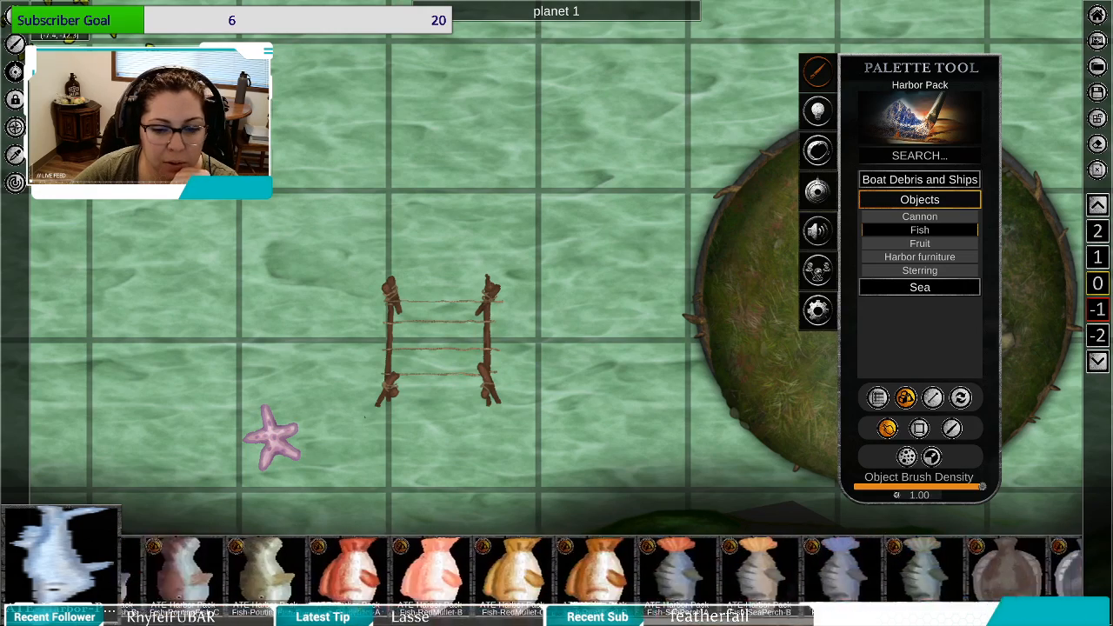
scroll(557, 570, down, 10)
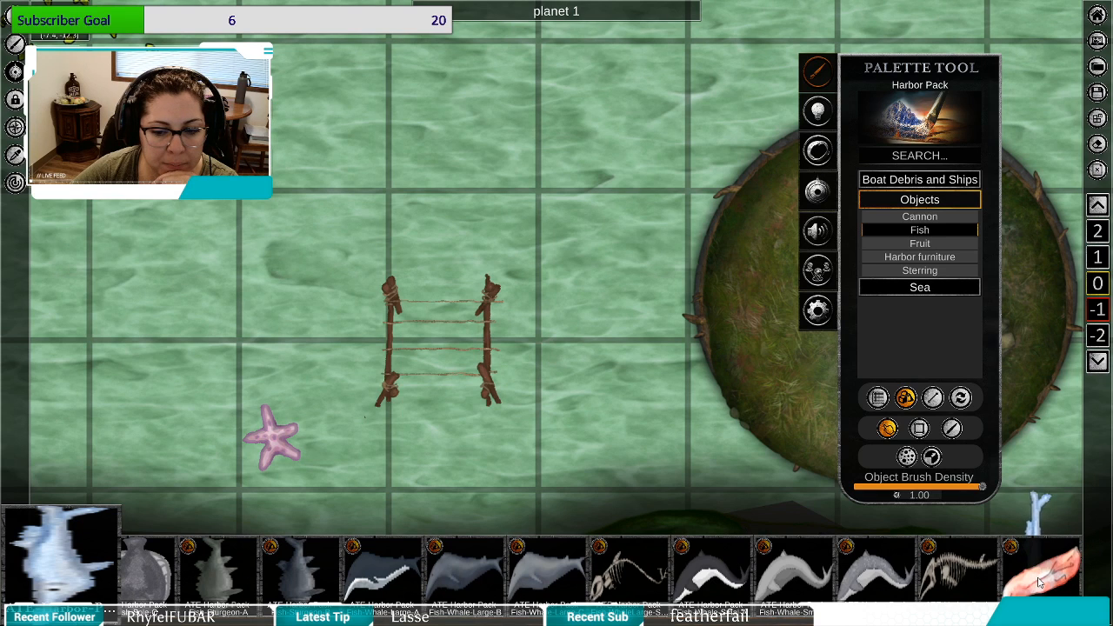
drag(1039, 581, 327, 548)
click(296, 576)
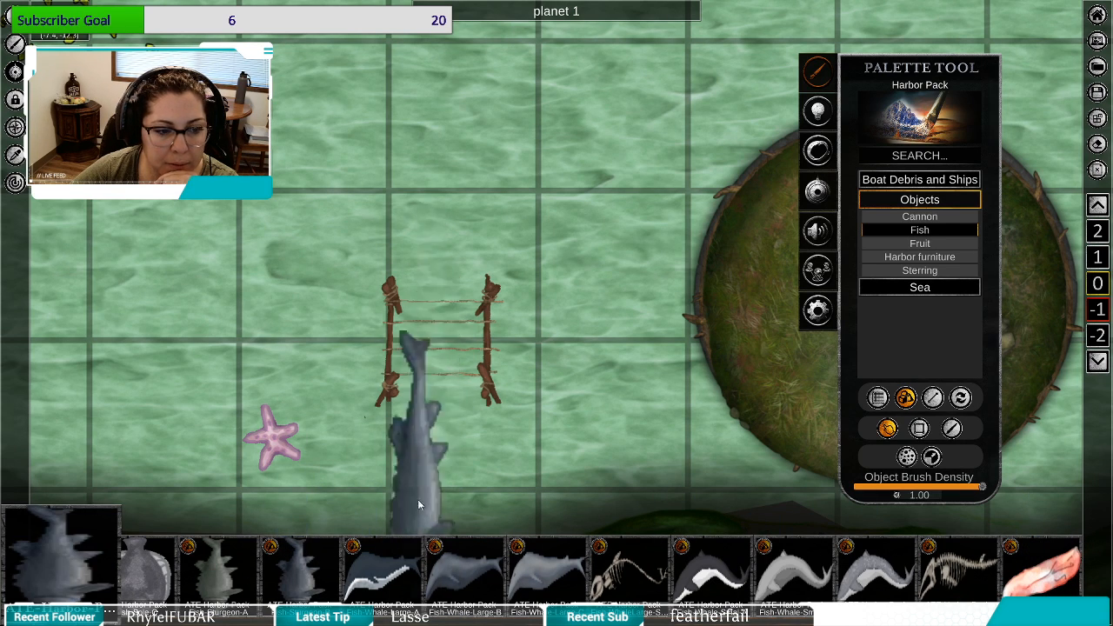
scroll(609, 574, up, 5)
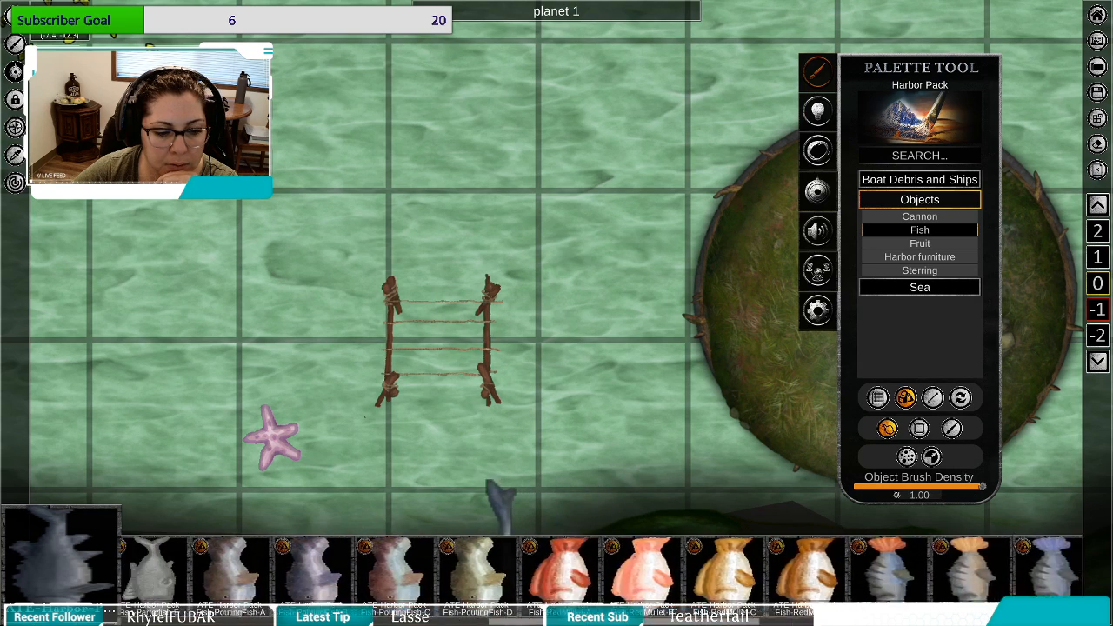
scroll(435, 574, up, 3)
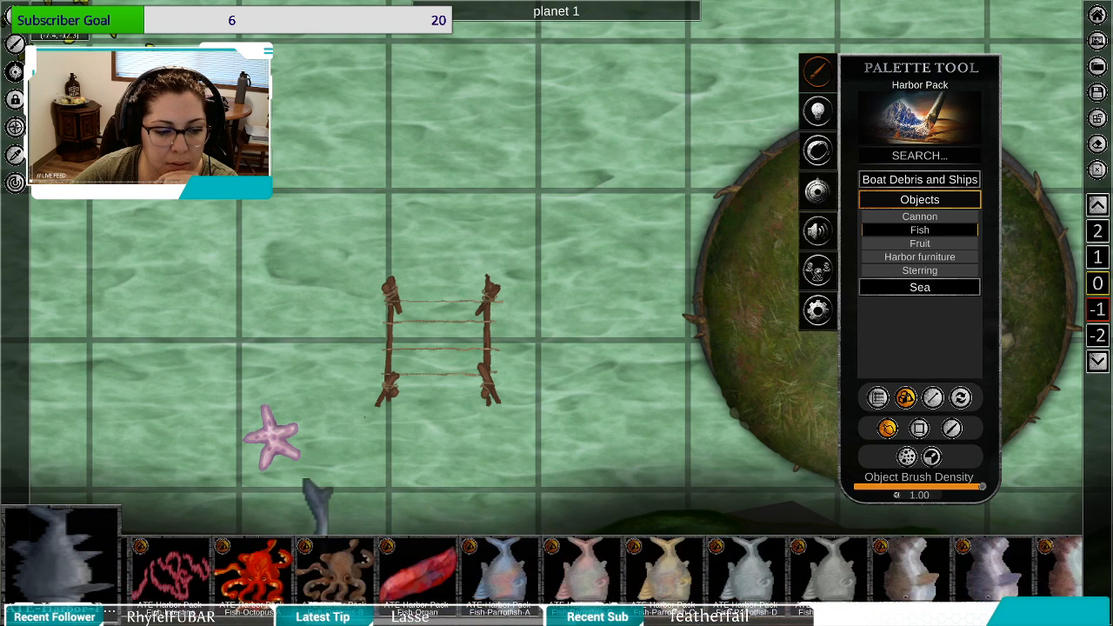
Place two Fish-Parrotfish-A on the medium drying rack west of the bottom hut.
click(506, 581)
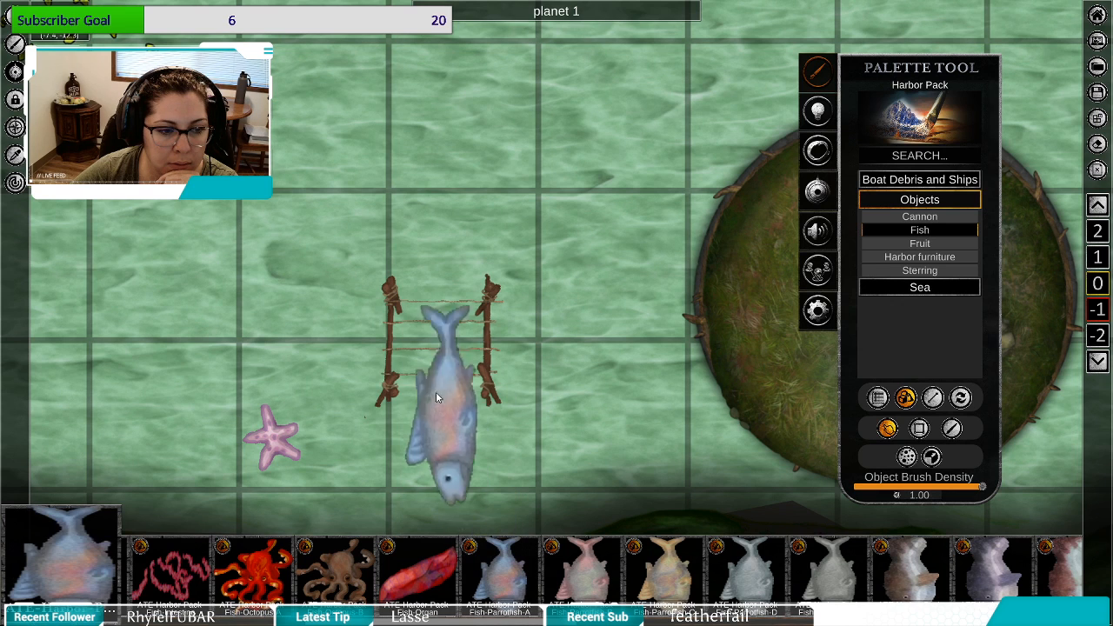
click(417, 325)
click(433, 321)
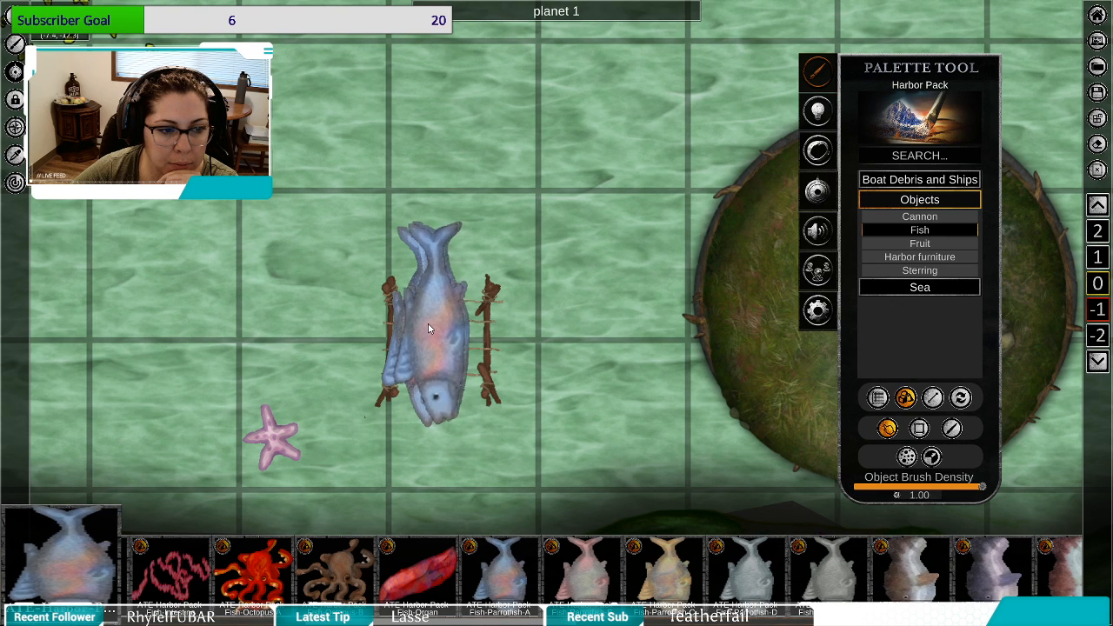
right_click(547, 310)
Scale down both parrotfish and arrange them side by side on the drying rack, with the smaller one on the right.
click(457, 332)
drag(434, 235, 440, 267)
drag(434, 314, 463, 332)
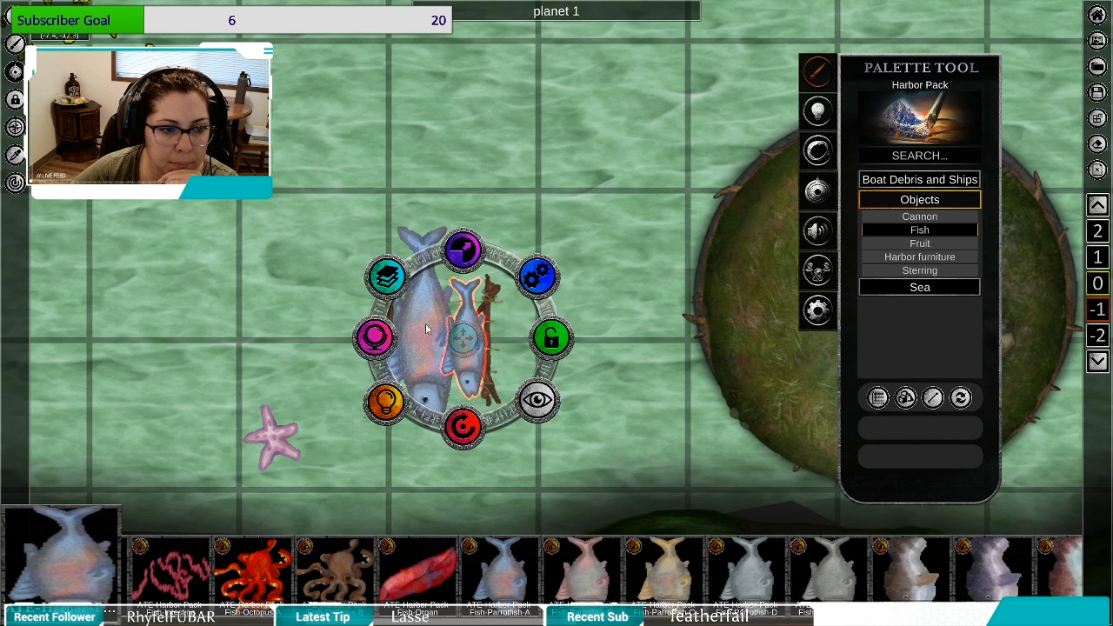
click(422, 325)
drag(439, 254, 423, 247)
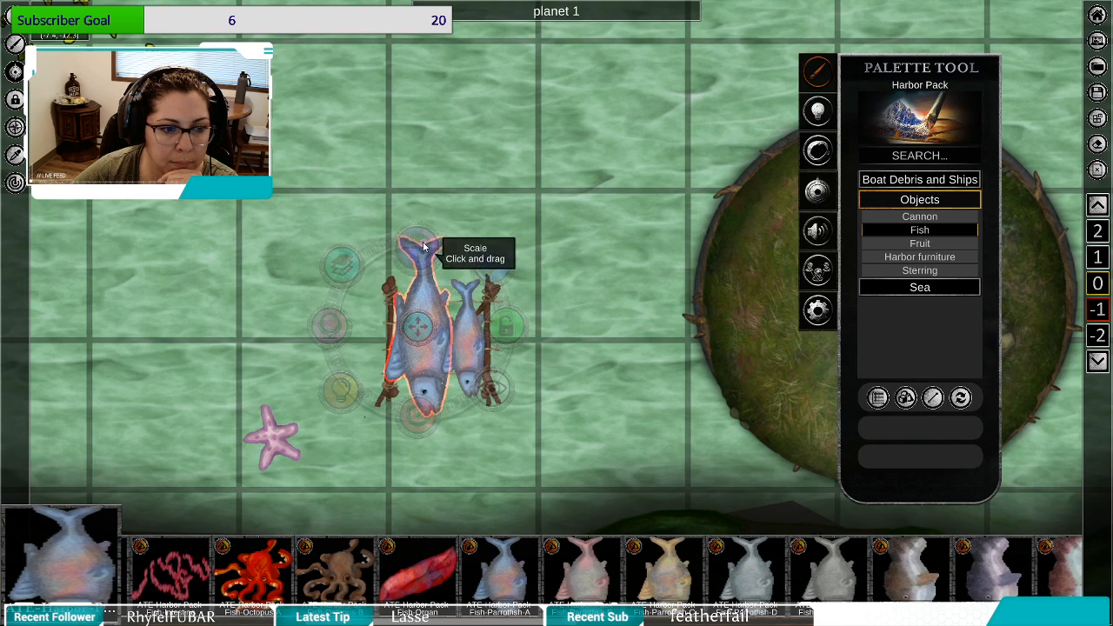
click(596, 276)
Place a red Fish-Octopus beside the purple plants along the cave's northeast wall.
drag(594, 286, 603, 319)
scroll(601, 320, down, 3)
scroll(596, 331, down, 5)
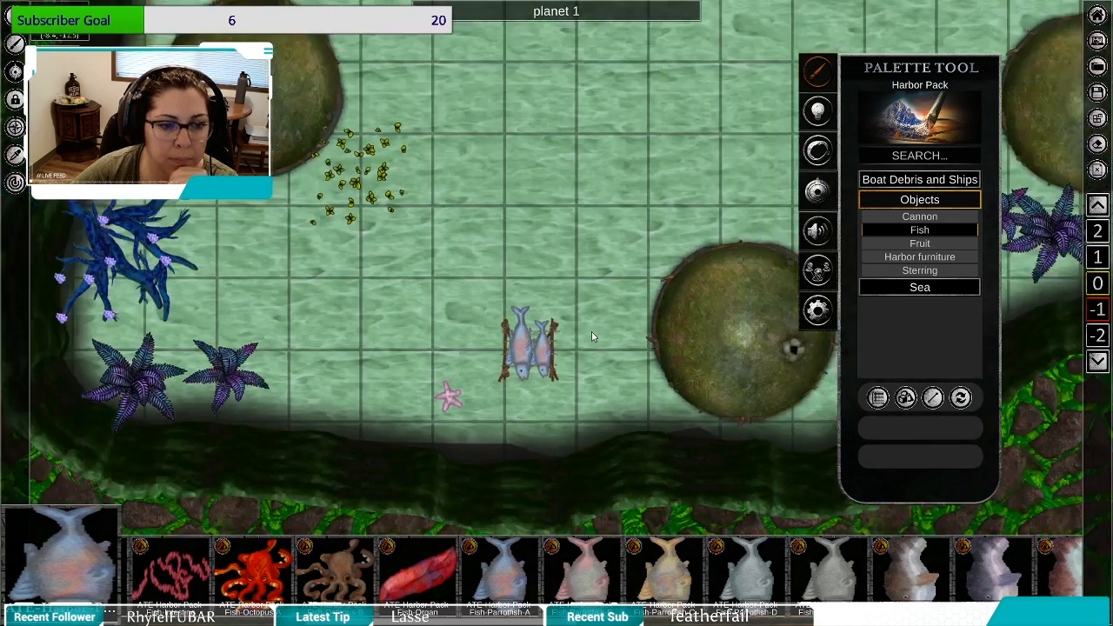
drag(584, 223, 425, 288)
scroll(433, 292, down, 4)
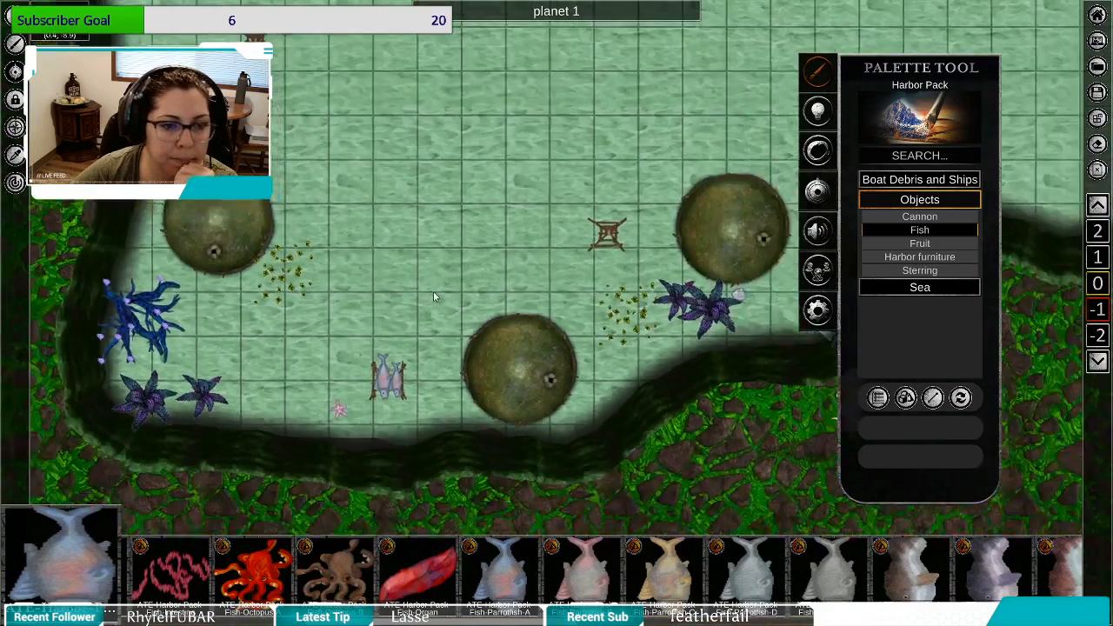
scroll(517, 327, down, 2)
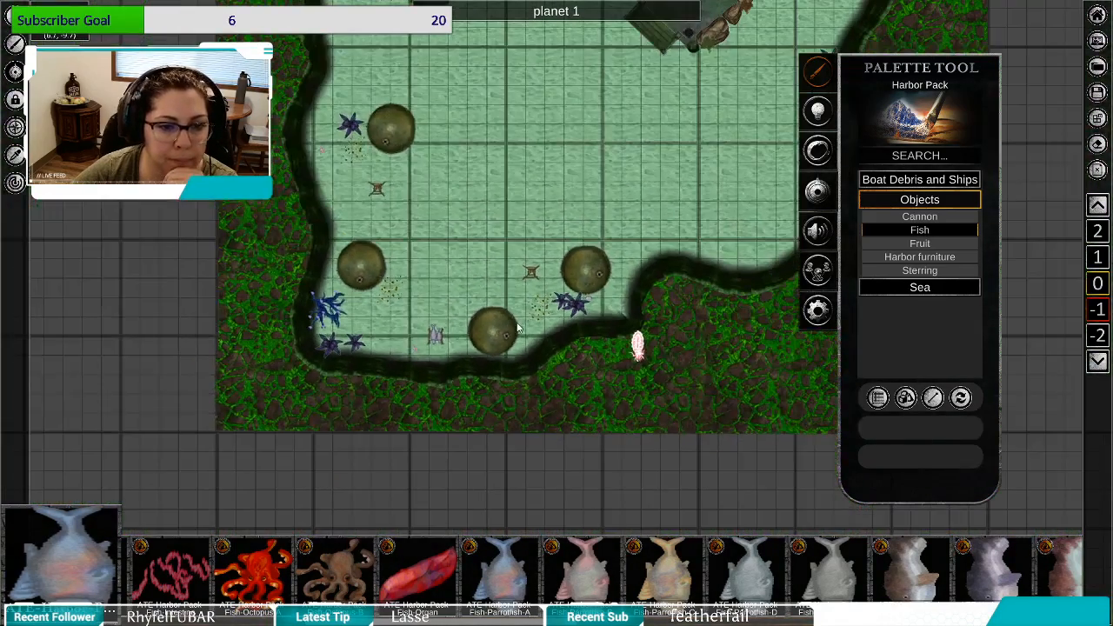
click(268, 576)
mouse_move(299, 133)
mouse_down()
mouse_move(294, 336)
mouse_move(282, 376)
mouse_up()
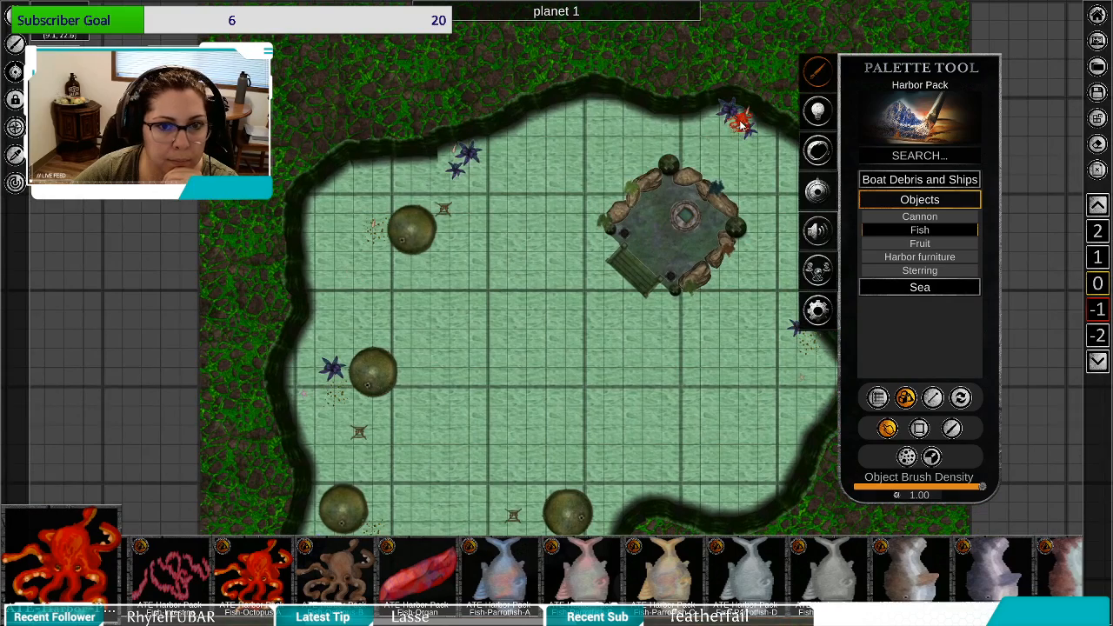
drag(730, 163, 605, 164)
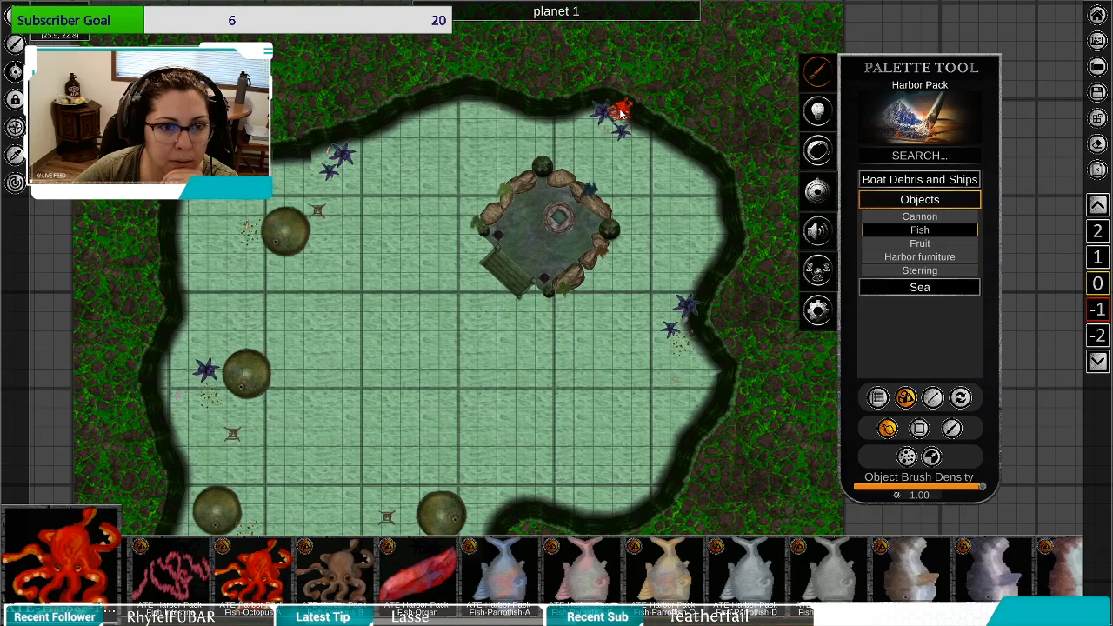
click(621, 113)
scroll(623, 122, up, 4)
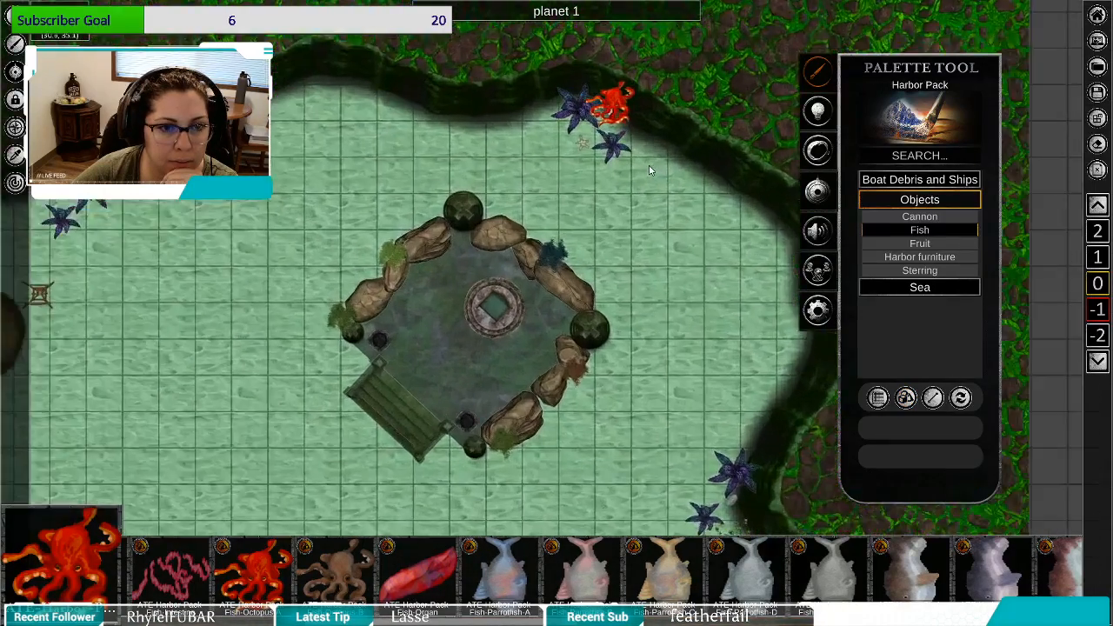
Send the red octopus to the bottom of the layer order and nudge it slightly southwest between the purple plants.
scroll(648, 165, up, 3)
drag(593, 98, 584, 268)
click(578, 217)
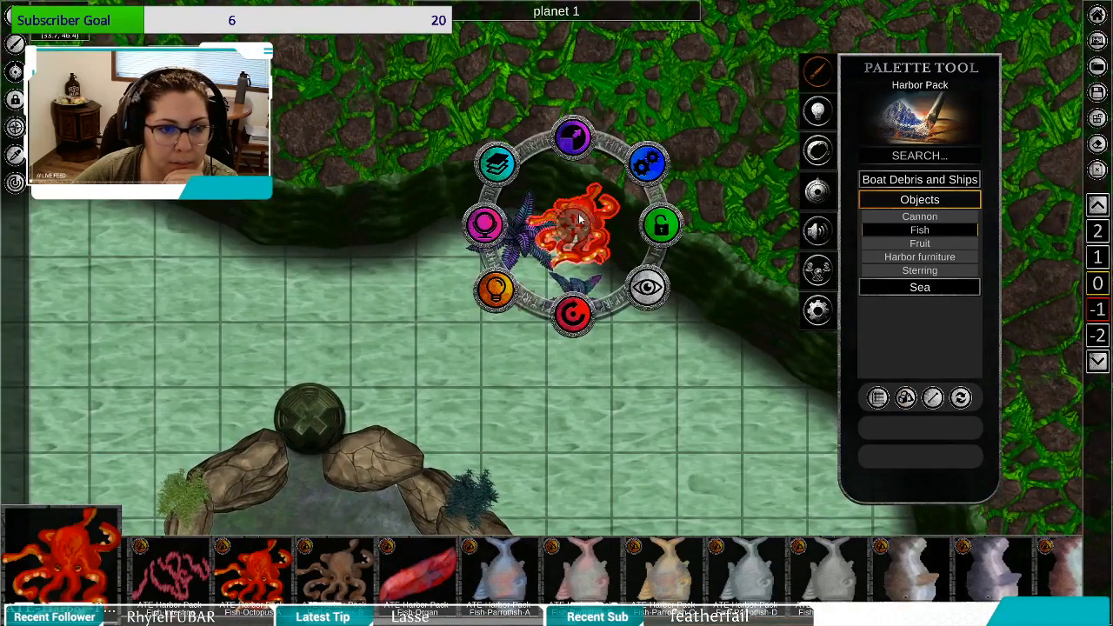
click(578, 218)
click(578, 217)
click(496, 163)
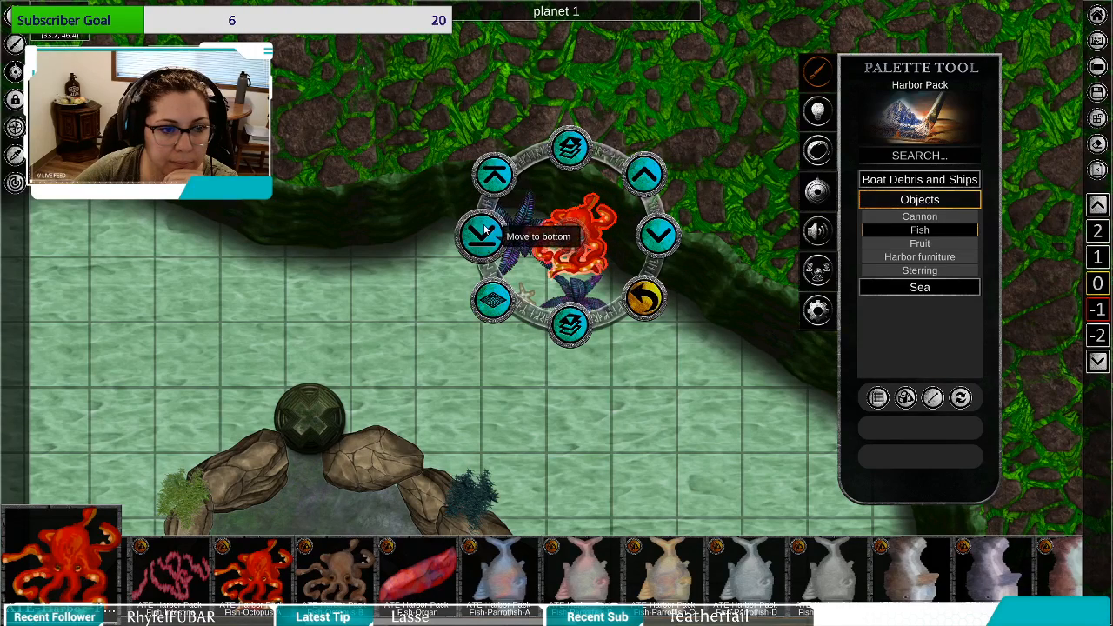
click(486, 228)
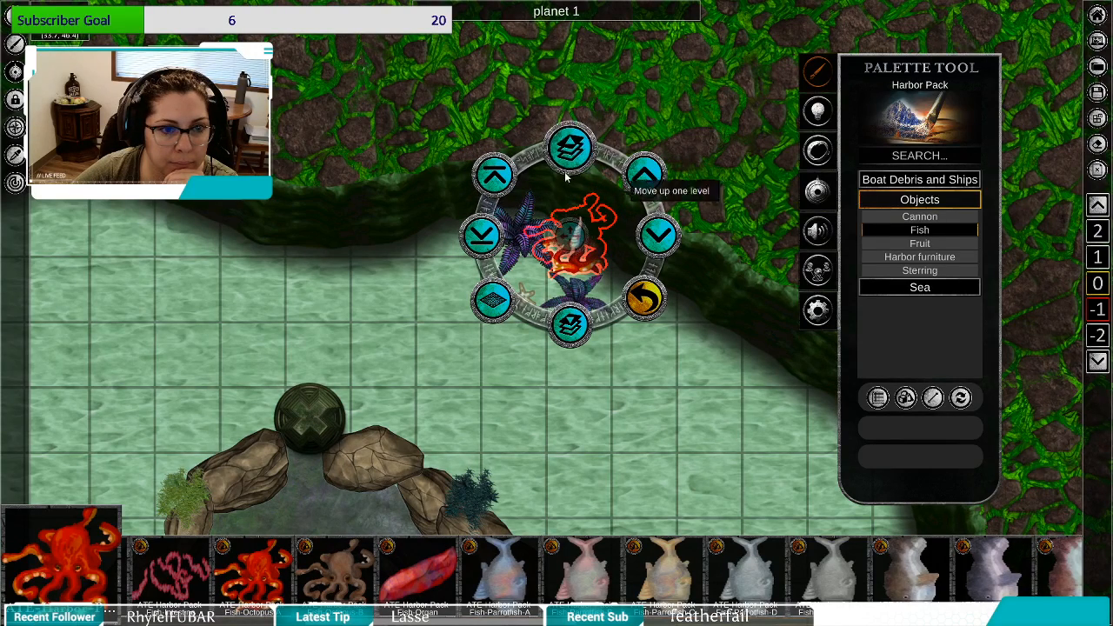
drag(573, 240, 565, 247)
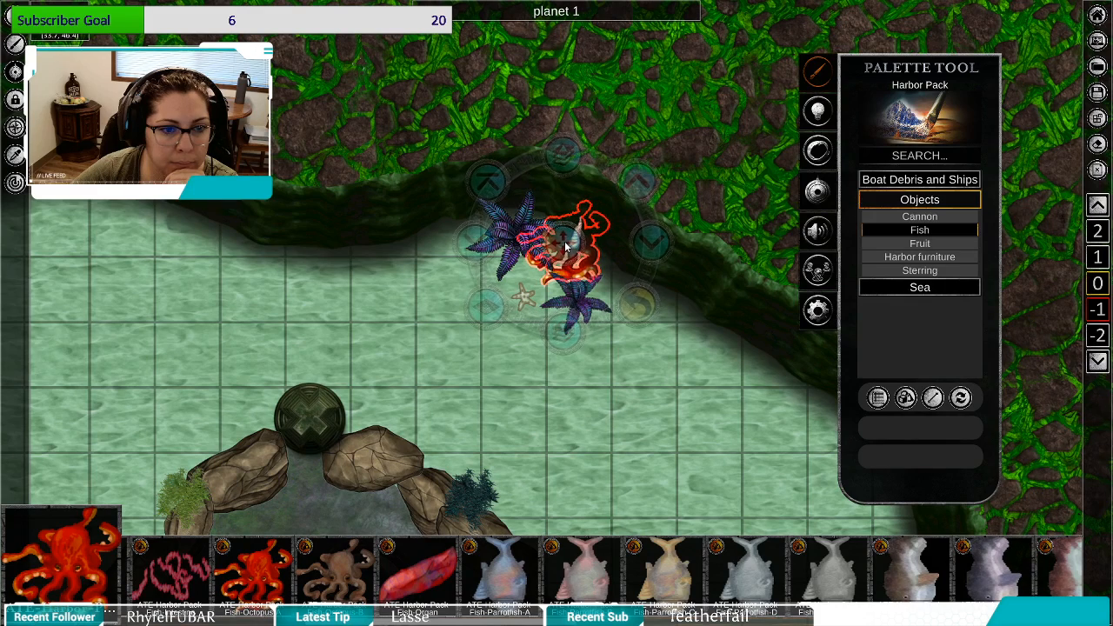
click(666, 358)
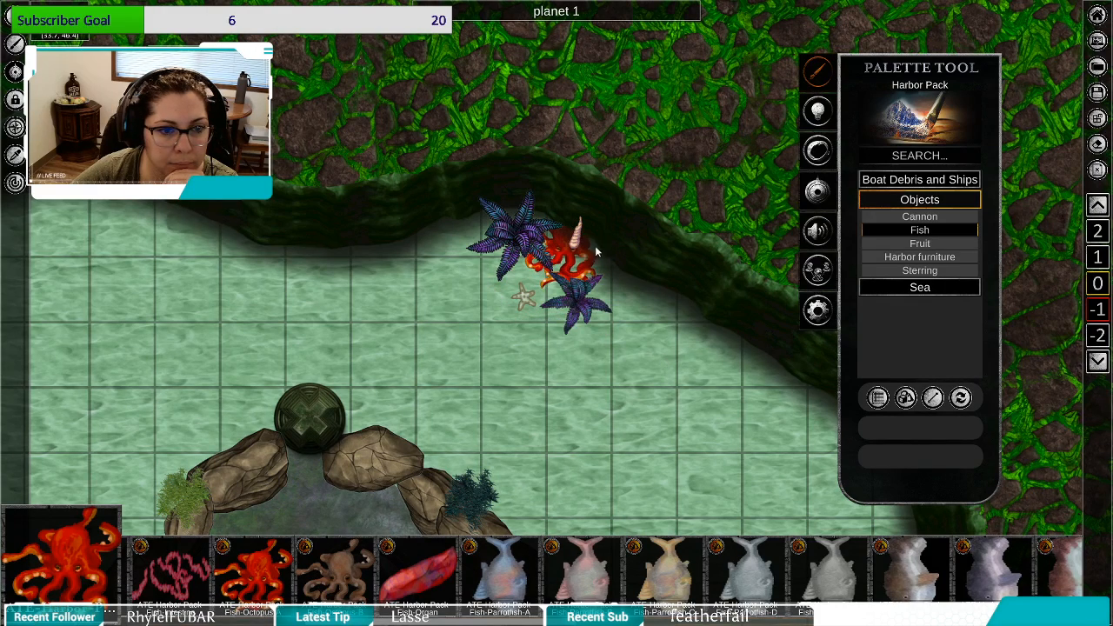
Move the spiral shell off the octopus to the open spot just east of it, near the cave wall.
click(574, 236)
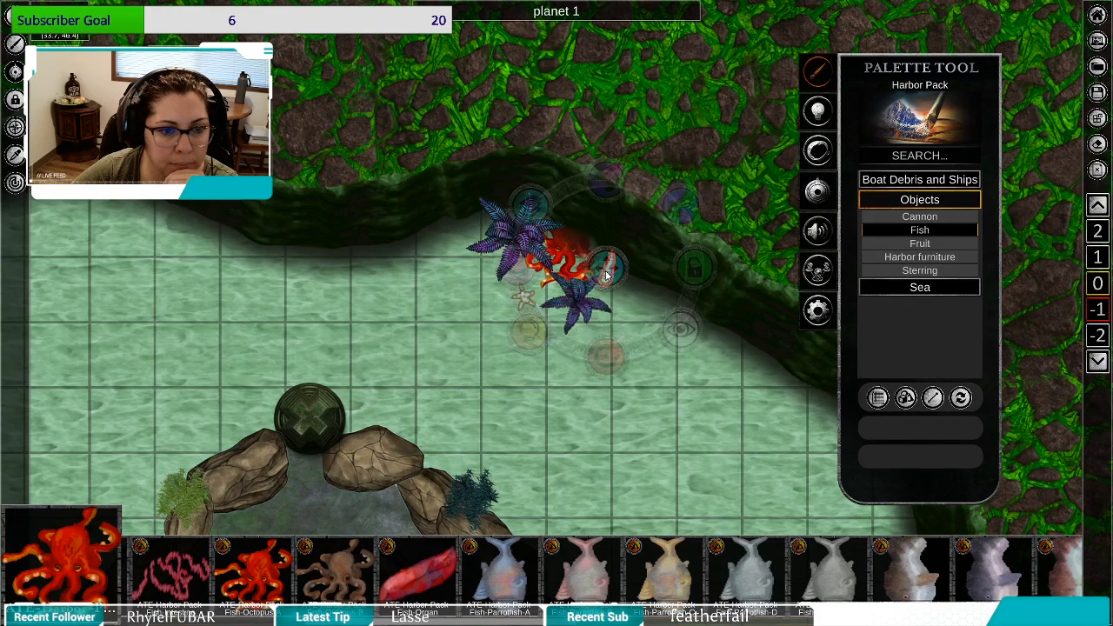
click(708, 416)
drag(708, 417, 709, 342)
scroll(709, 343, down, 8)
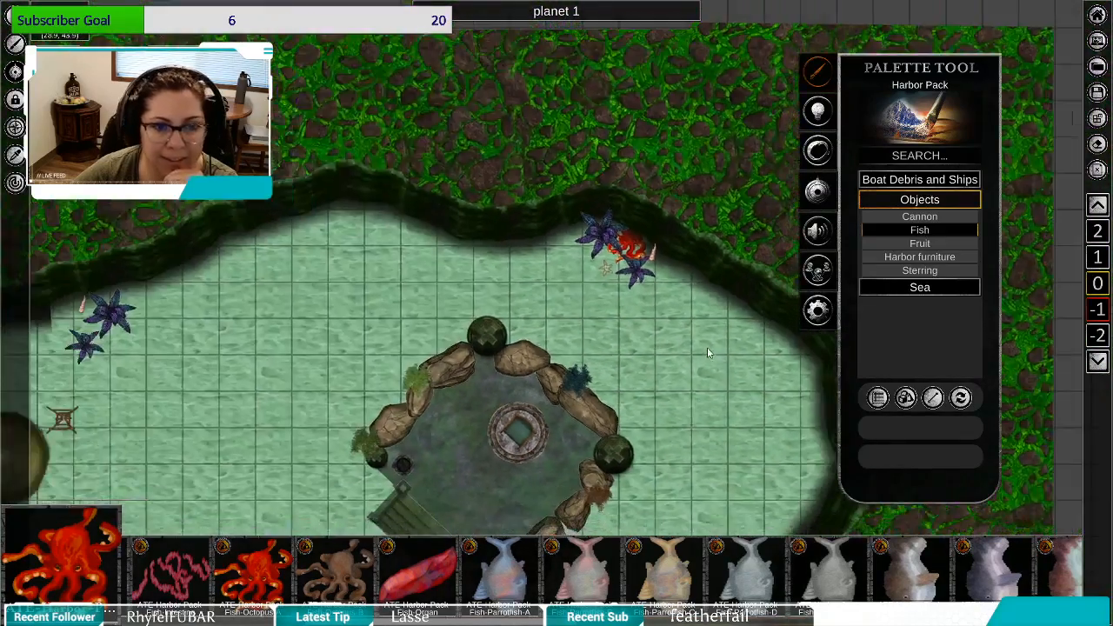
scroll(718, 345, up, 5)
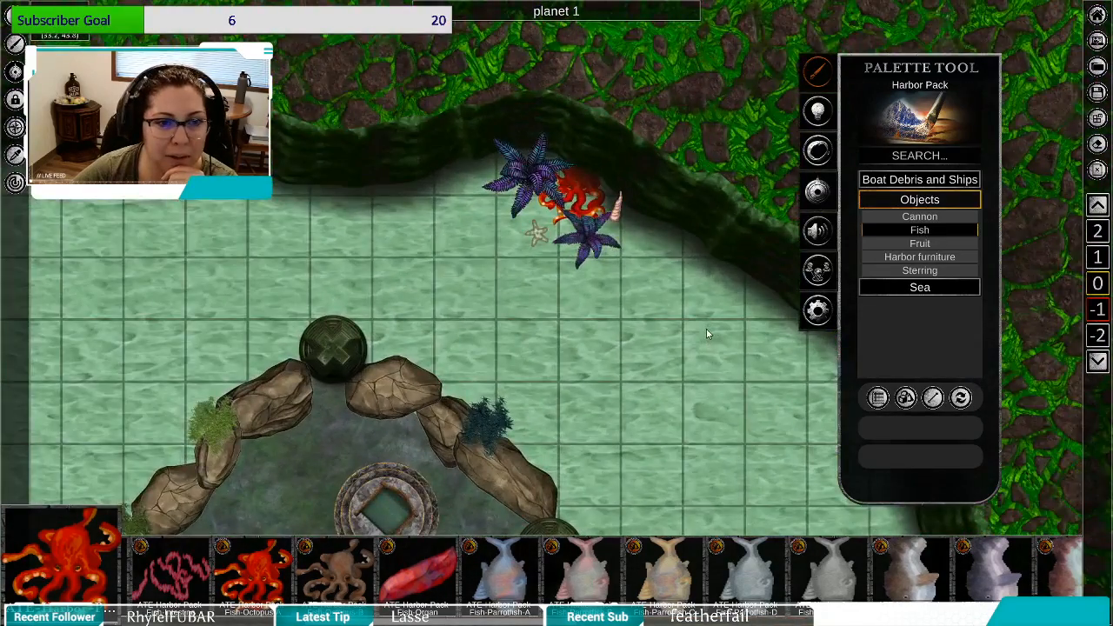
Delete the stray cuttlefish lying outside the cave's southern wall.
scroll(680, 290, down, 2)
scroll(648, 263, down, 4)
drag(654, 318, 679, 124)
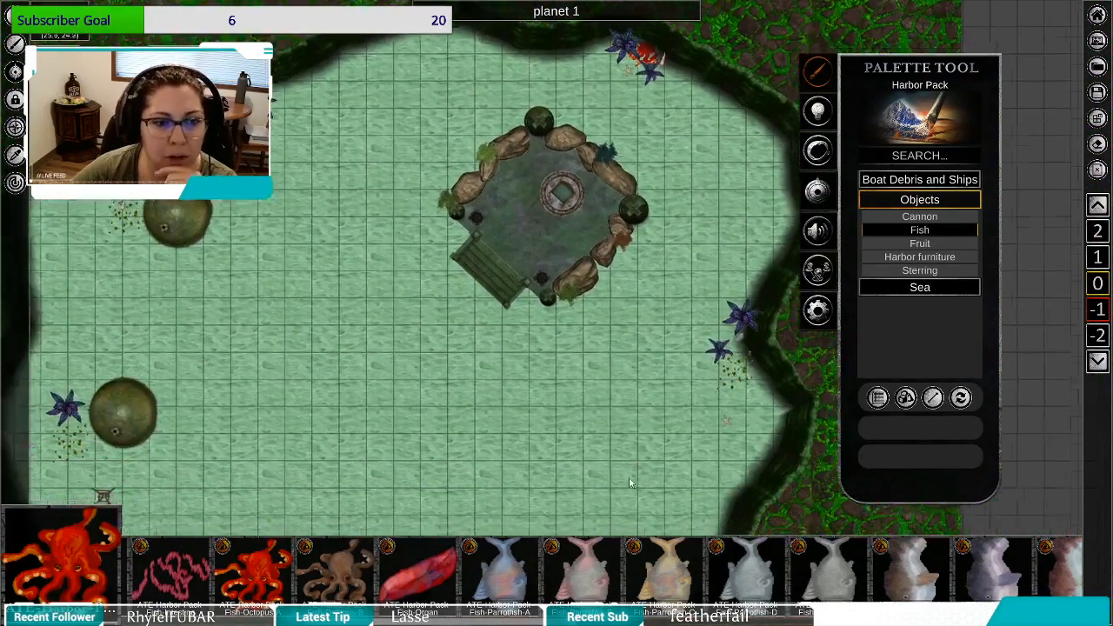
drag(607, 518, 507, 433)
right_click(443, 452)
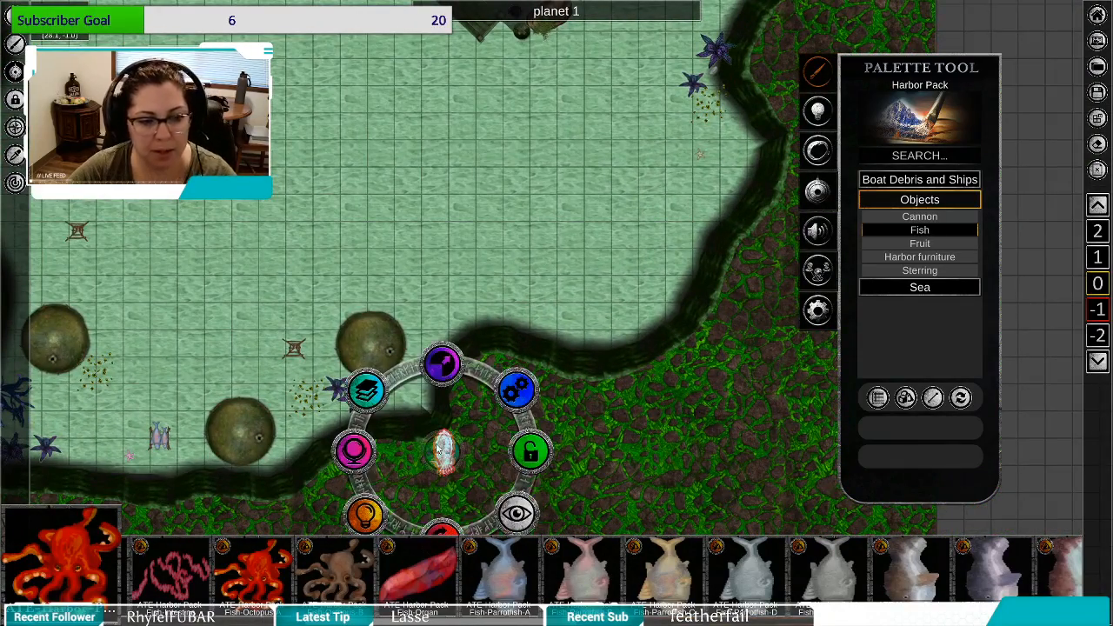
click(530, 452)
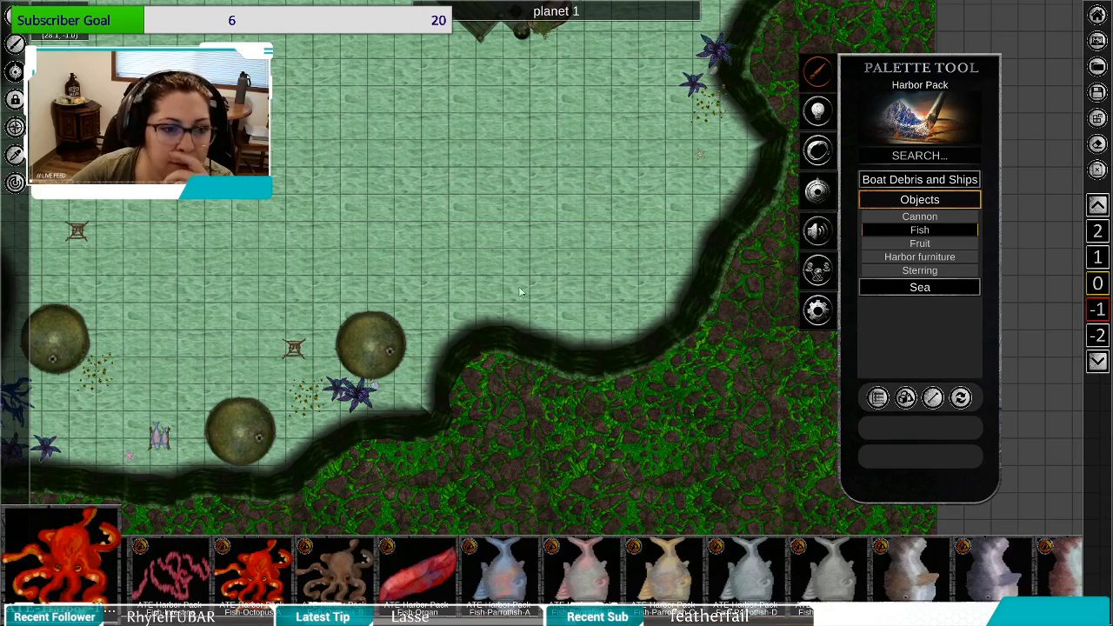
Join the Ods and ends palette with the active Harbor Pack palette.
scroll(522, 294, down, 5)
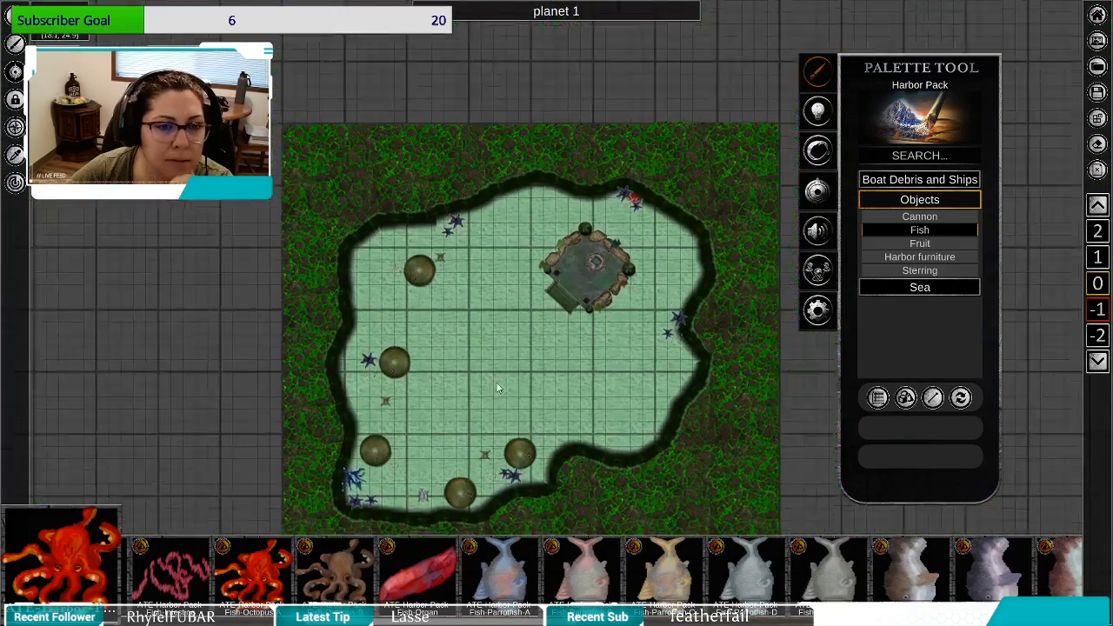
drag(496, 383, 449, 326)
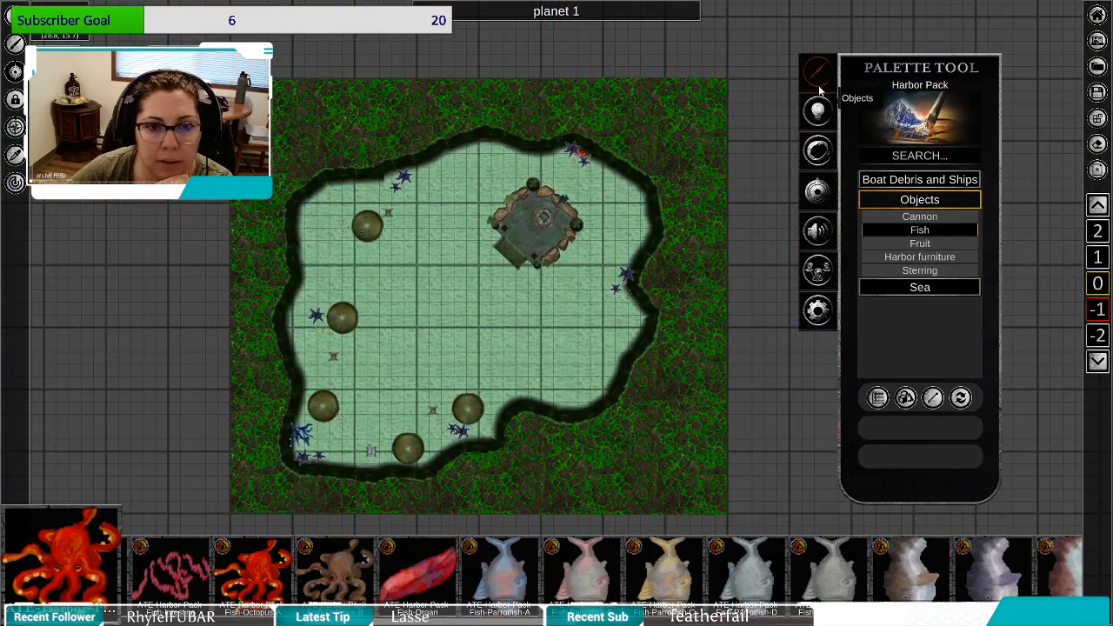
click(891, 123)
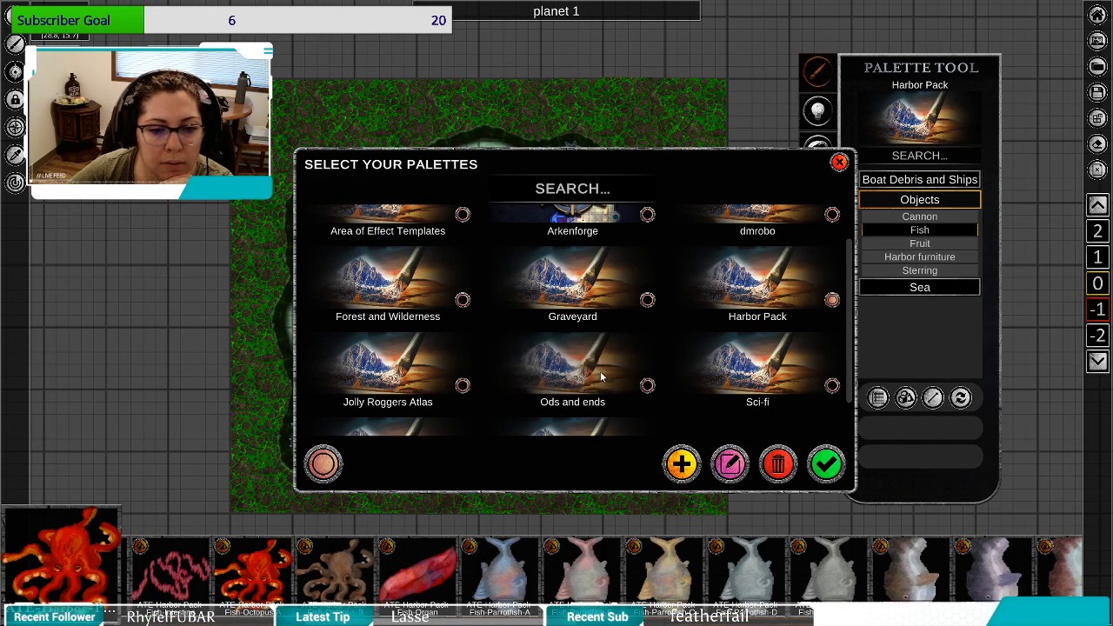
scroll(628, 313, down, 1)
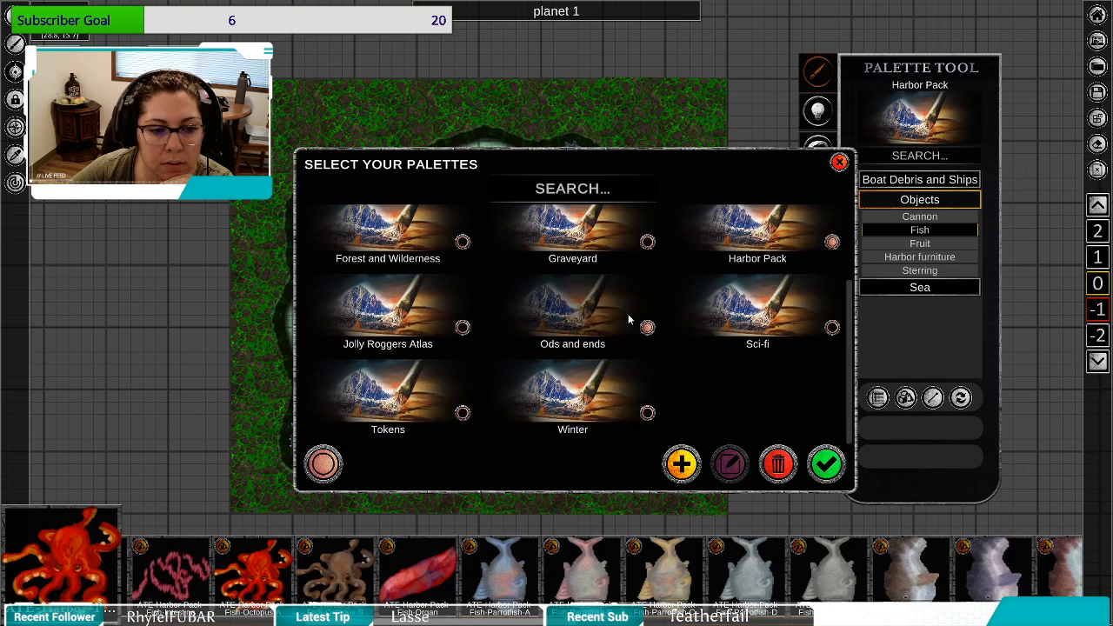
scroll(626, 322, up, 1)
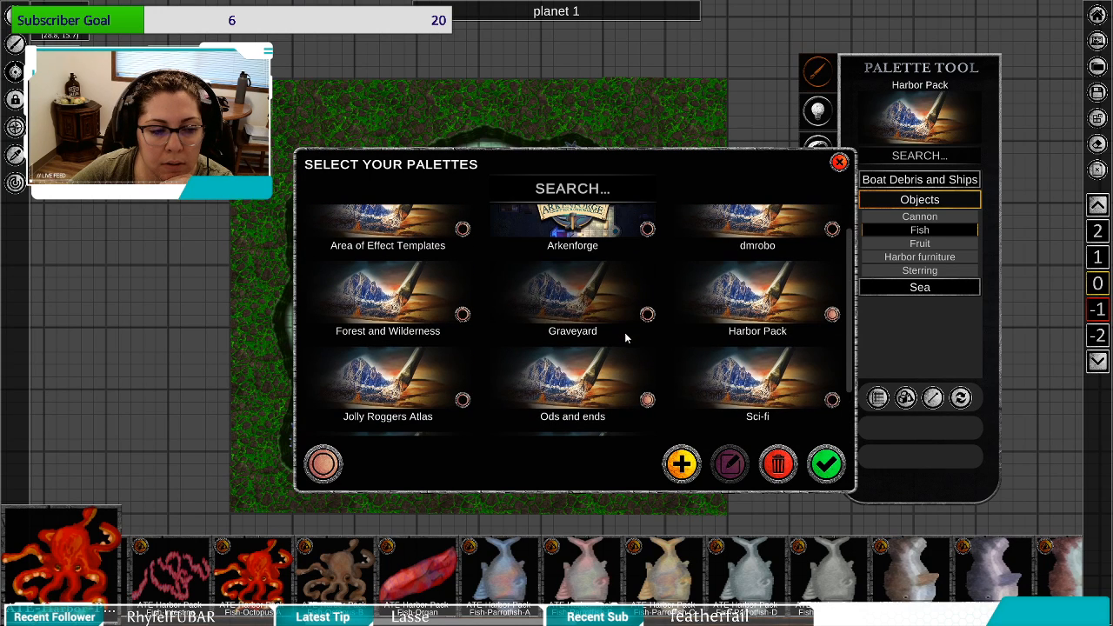
click(825, 461)
Pick the water_1 asset from the Water effects of the joined palette.
click(901, 221)
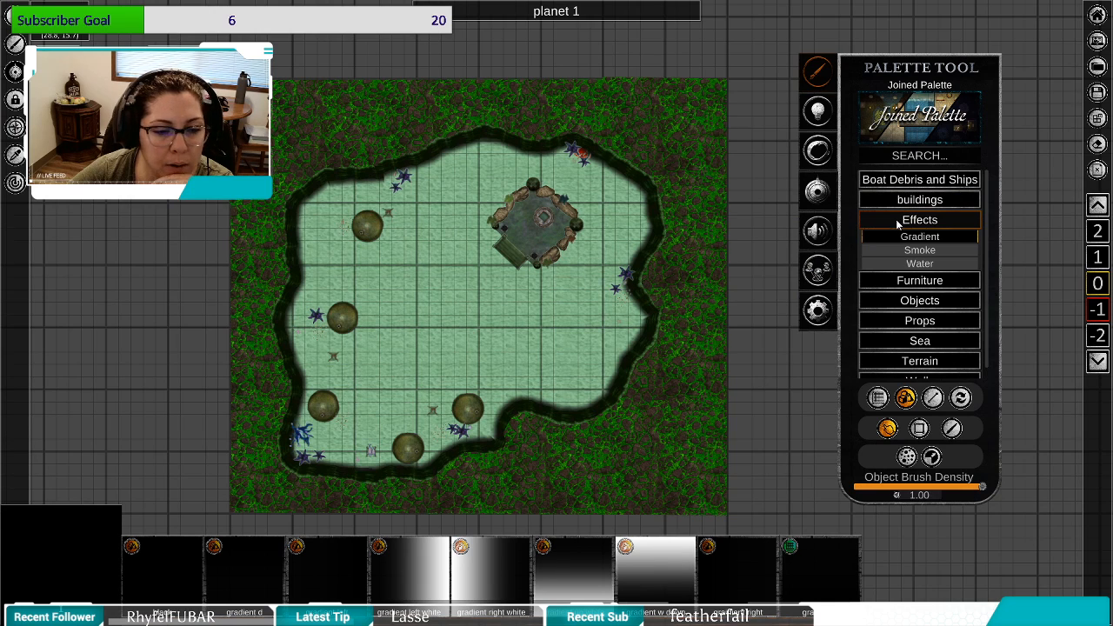
click(944, 264)
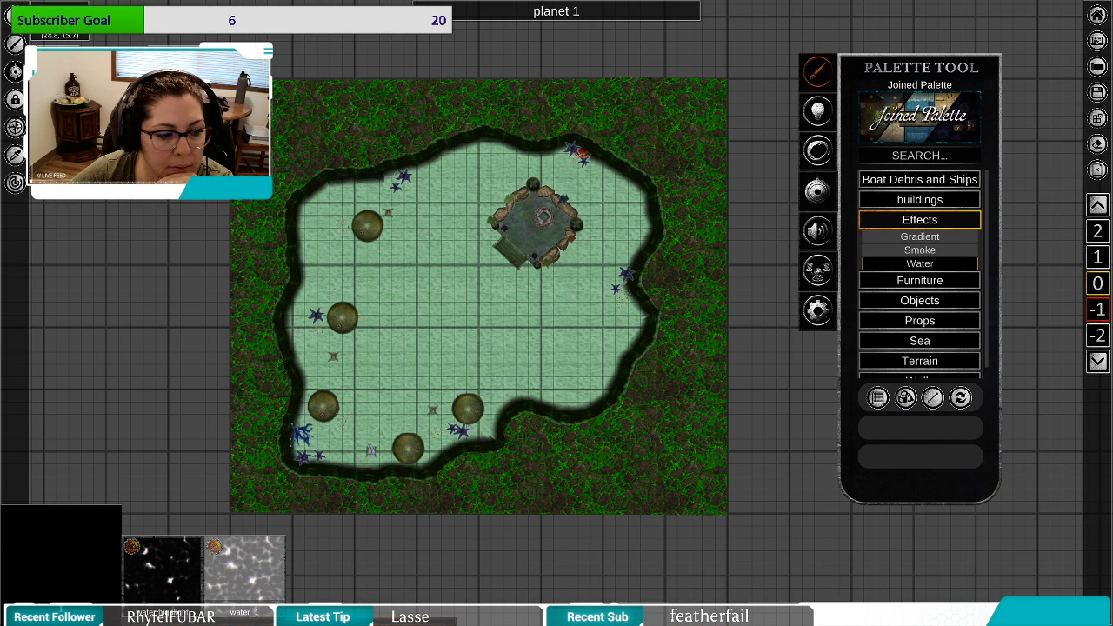
click(241, 576)
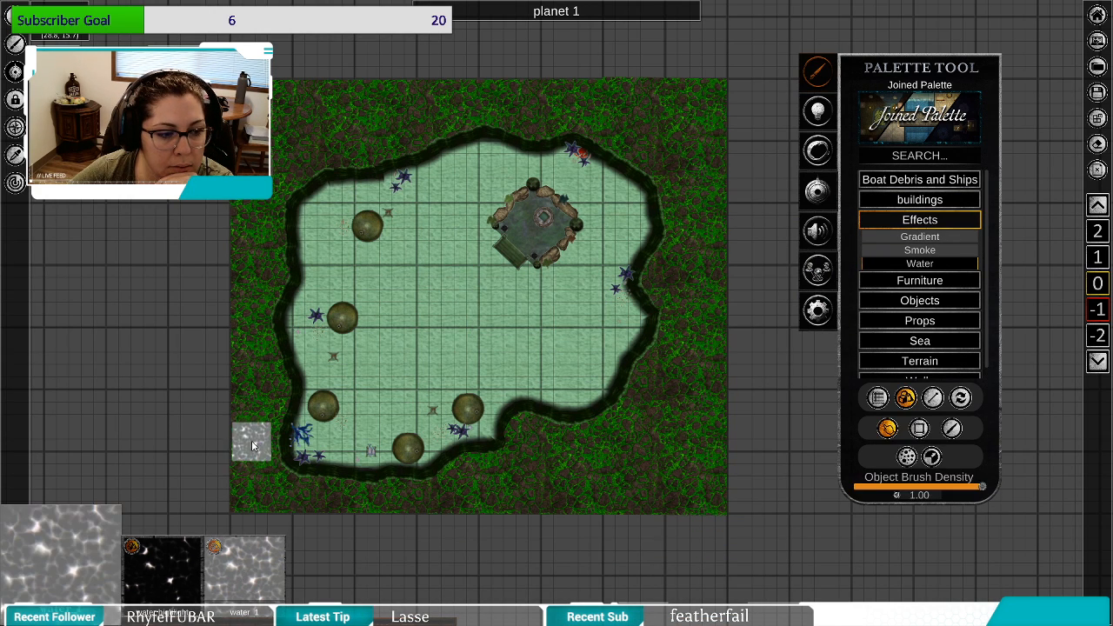
Add the Arkenforge palette to the joined palette and show its Water effects.
click(928, 106)
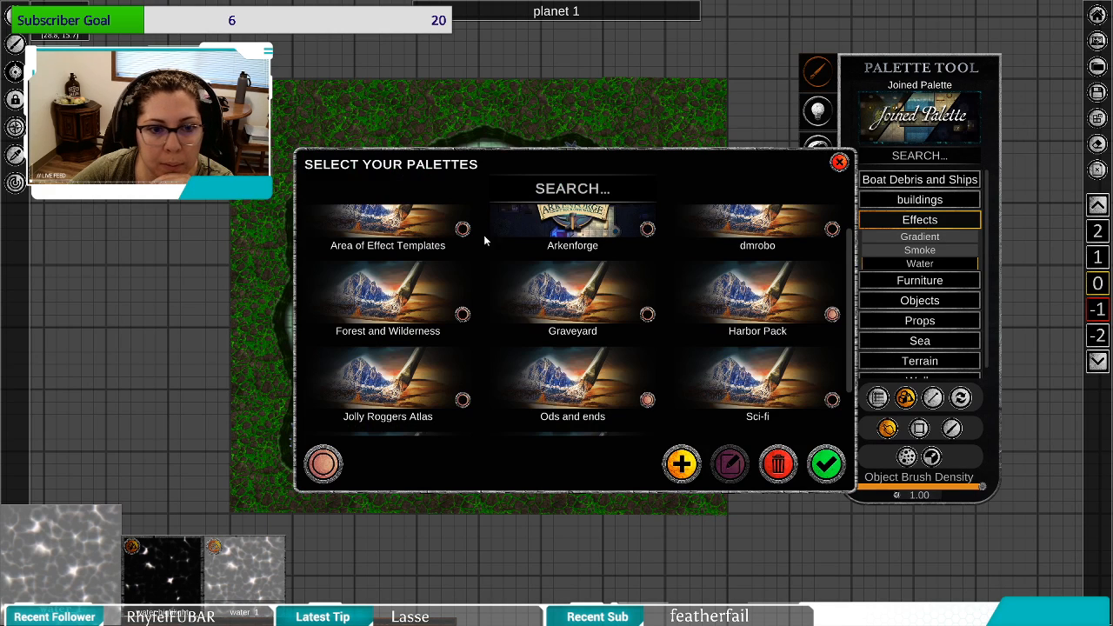
click(826, 464)
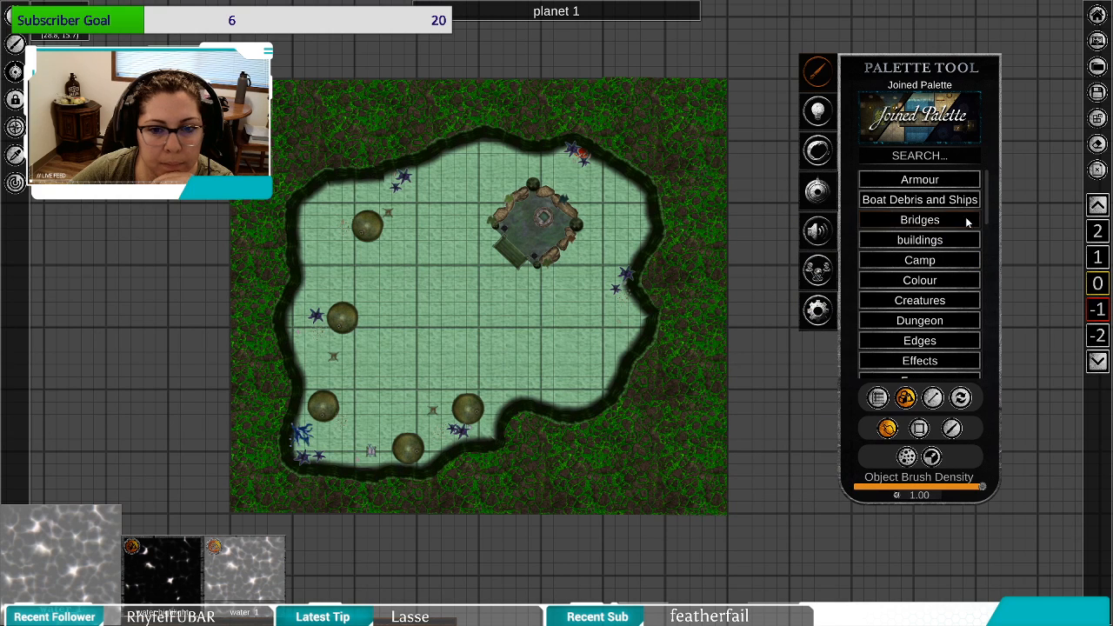
scroll(967, 222, down, 1)
click(932, 339)
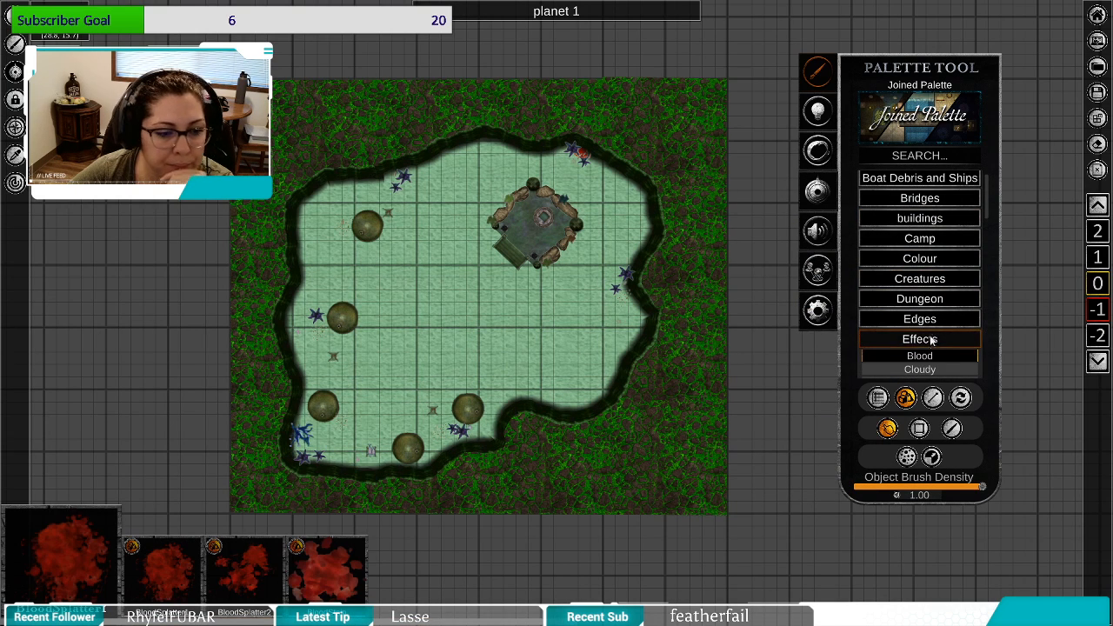
scroll(933, 339, down, 5)
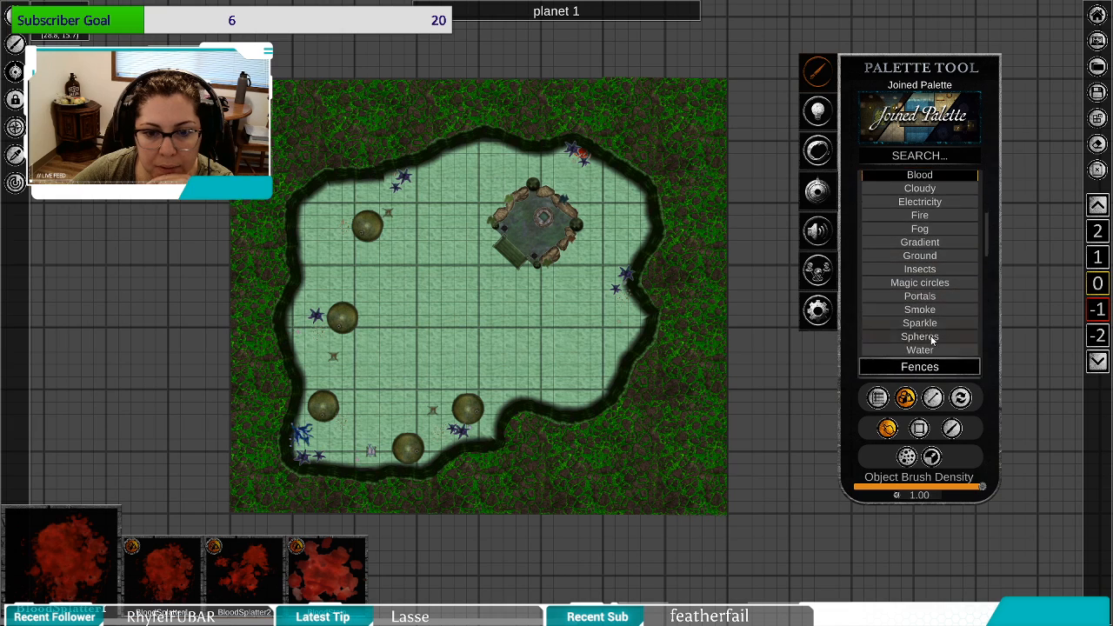
click(930, 348)
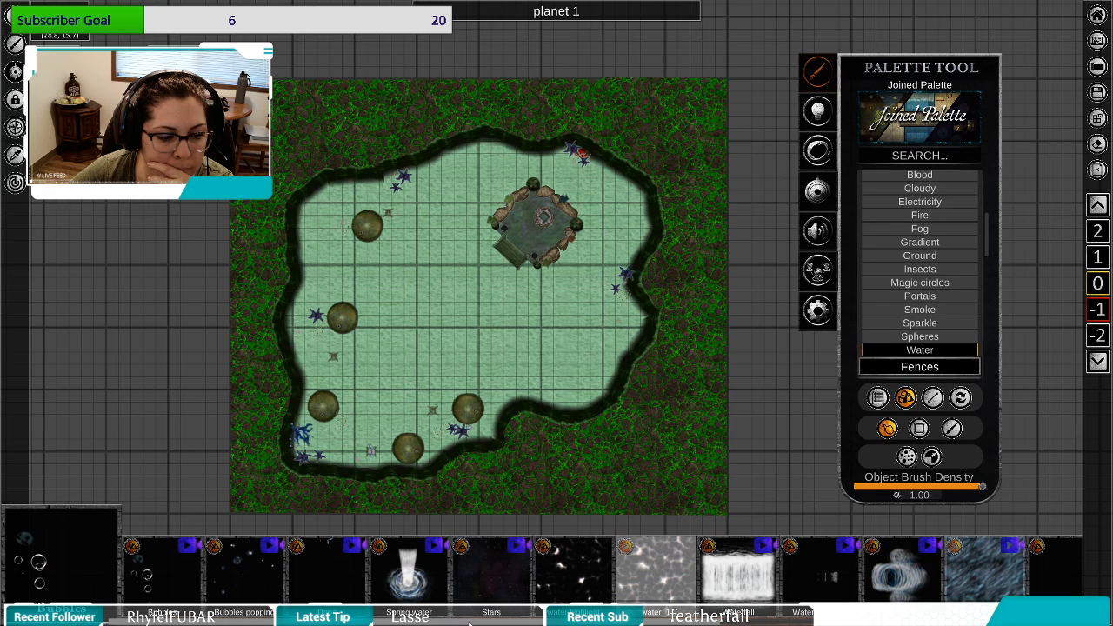
Cover the whole map with a rectangular fill of the animated blue water texture at 0.00 transparency.
scroll(470, 580, down, 5)
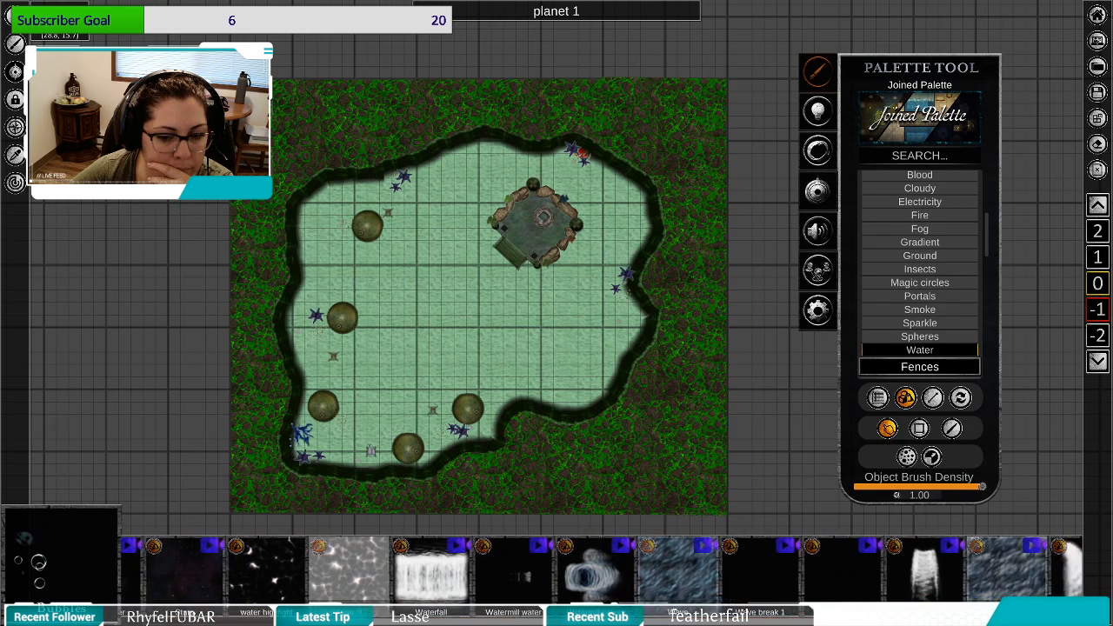
scroll(600, 578, down, 5)
scroll(601, 578, up, 7)
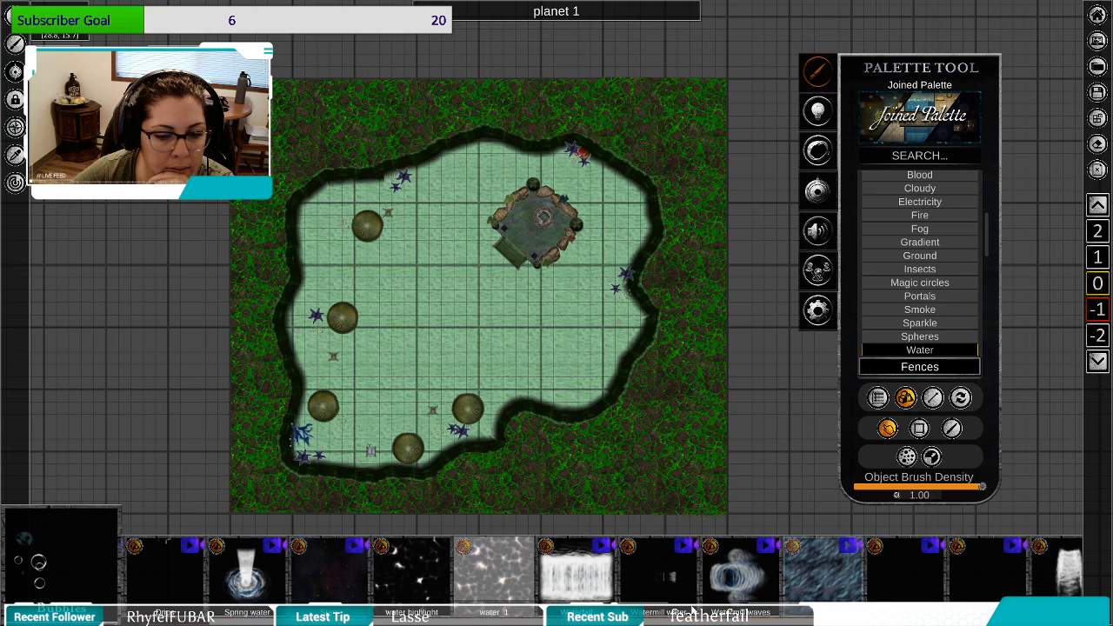
click(840, 592)
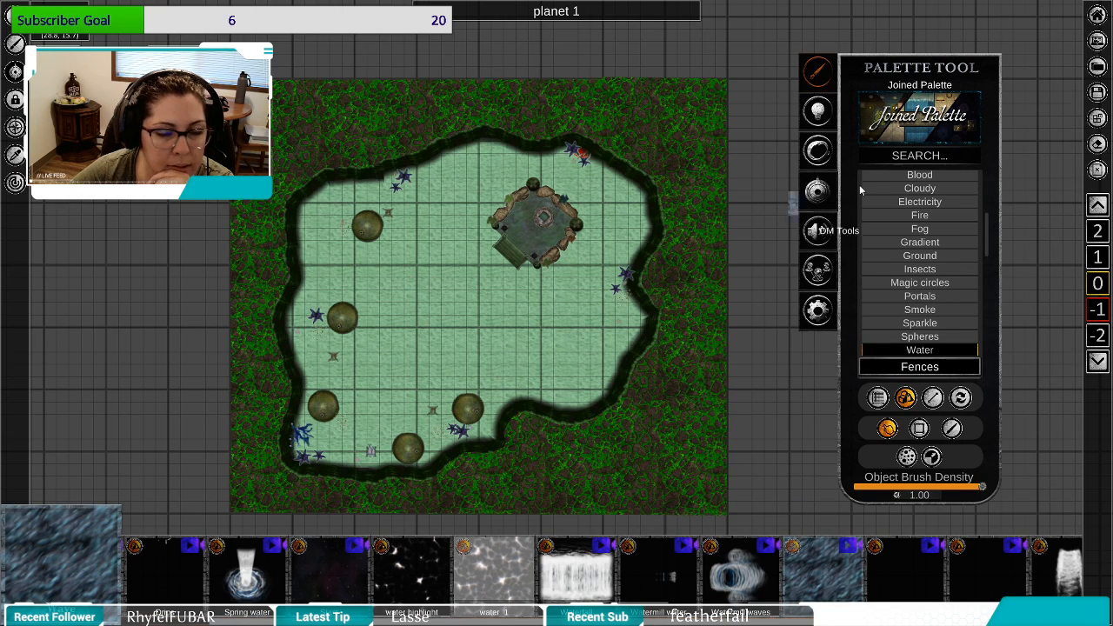
click(878, 398)
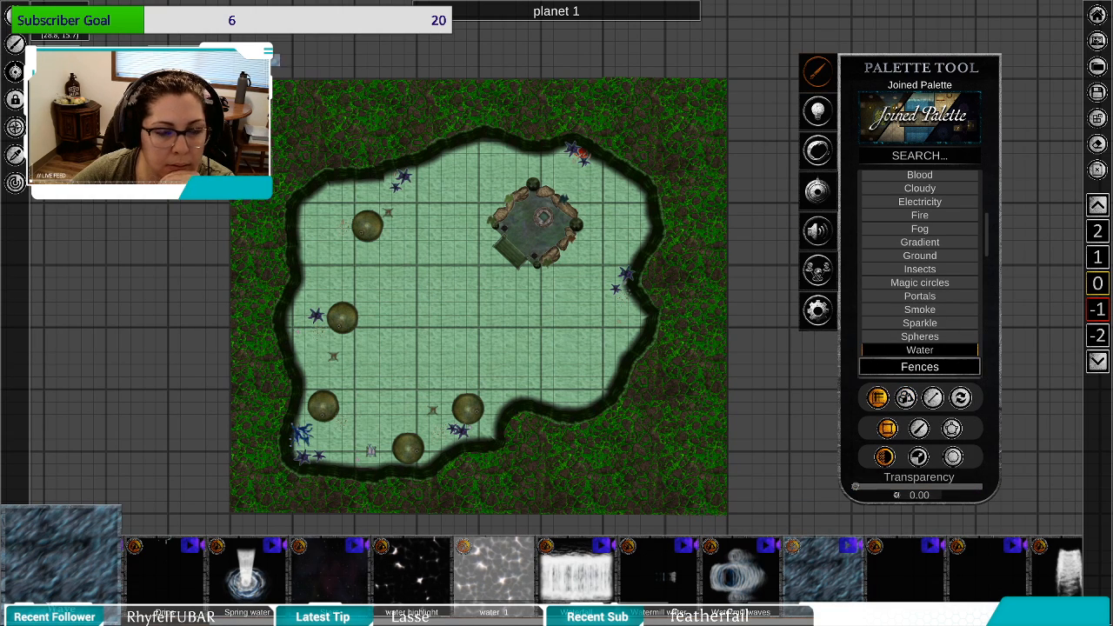
drag(277, 146, 725, 509)
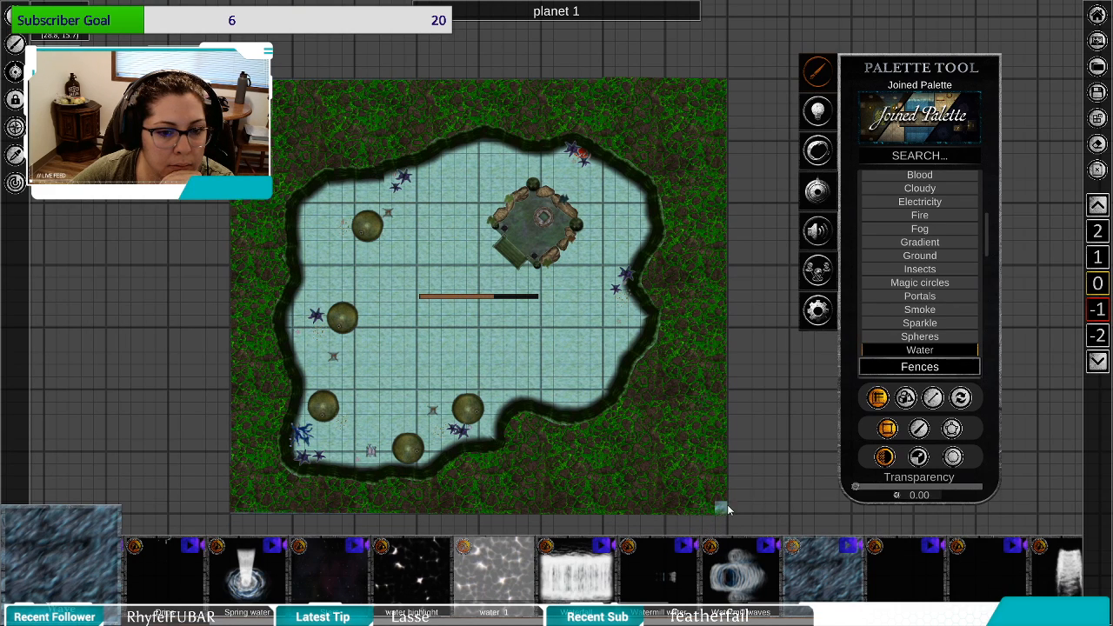
Finish placing the water fill and examine the animated water effect across the cave and its lower edge.
right_click(718, 455)
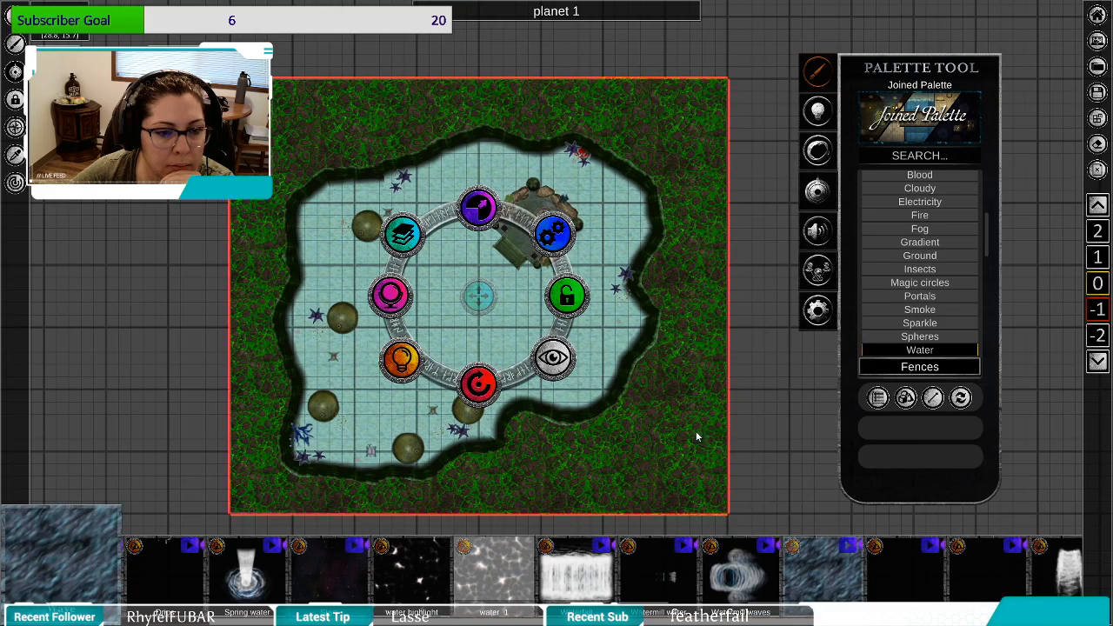
mouse_move(479, 301)
mouse_down()
mouse_move(383, 297)
mouse_move(338, 281)
mouse_move(484, 311)
mouse_move(466, 305)
mouse_up()
scroll(549, 416, up, 5)
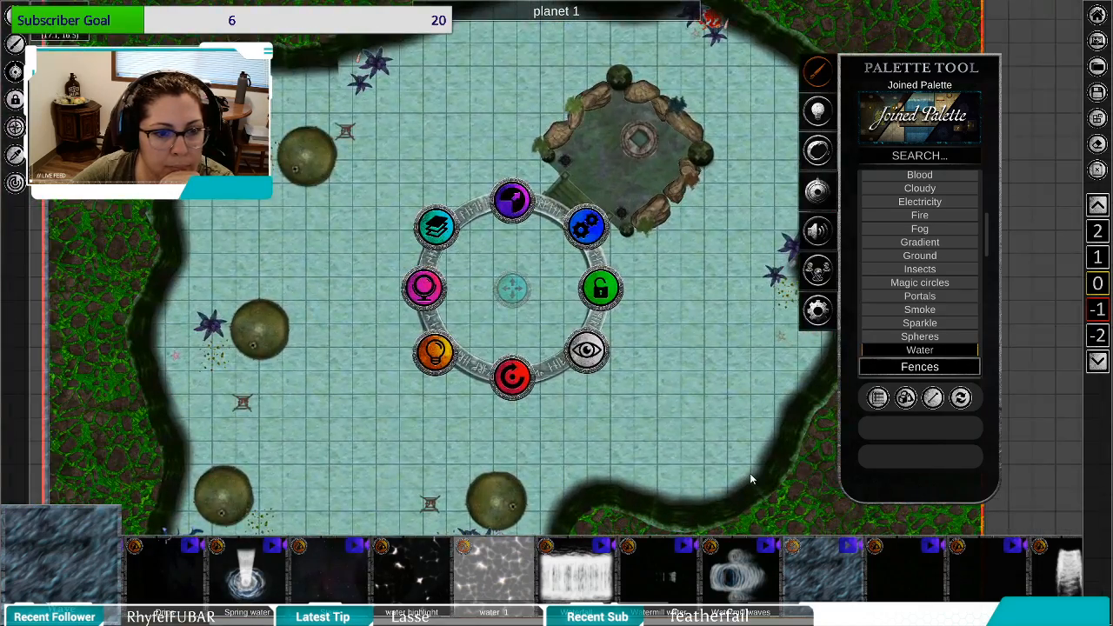
drag(749, 473, 710, 373)
drag(641, 336, 656, 376)
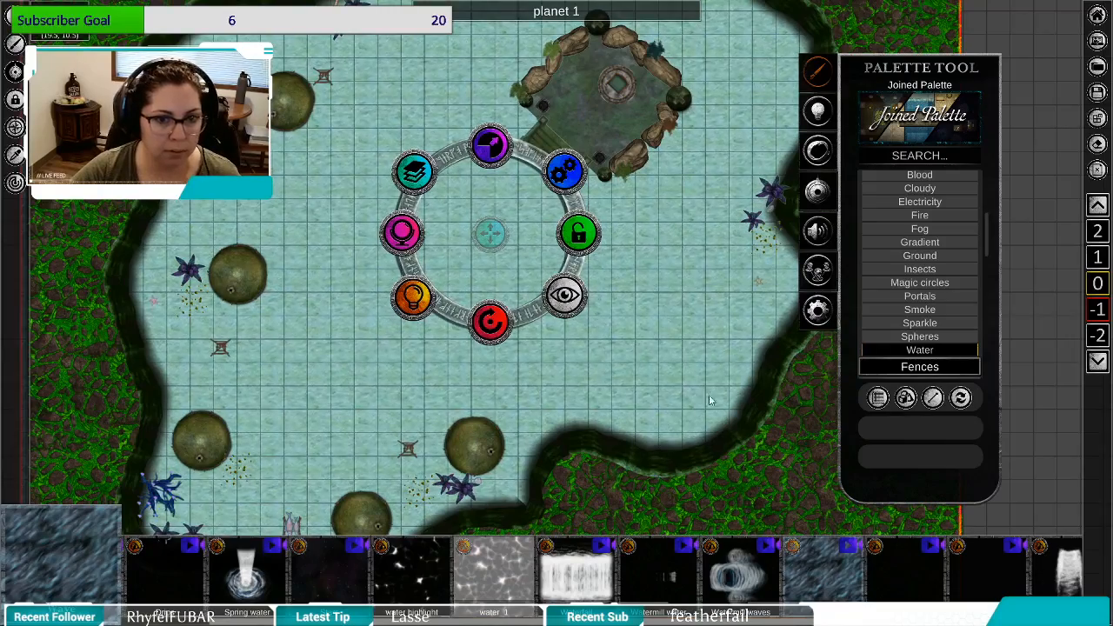
drag(697, 341, 697, 376)
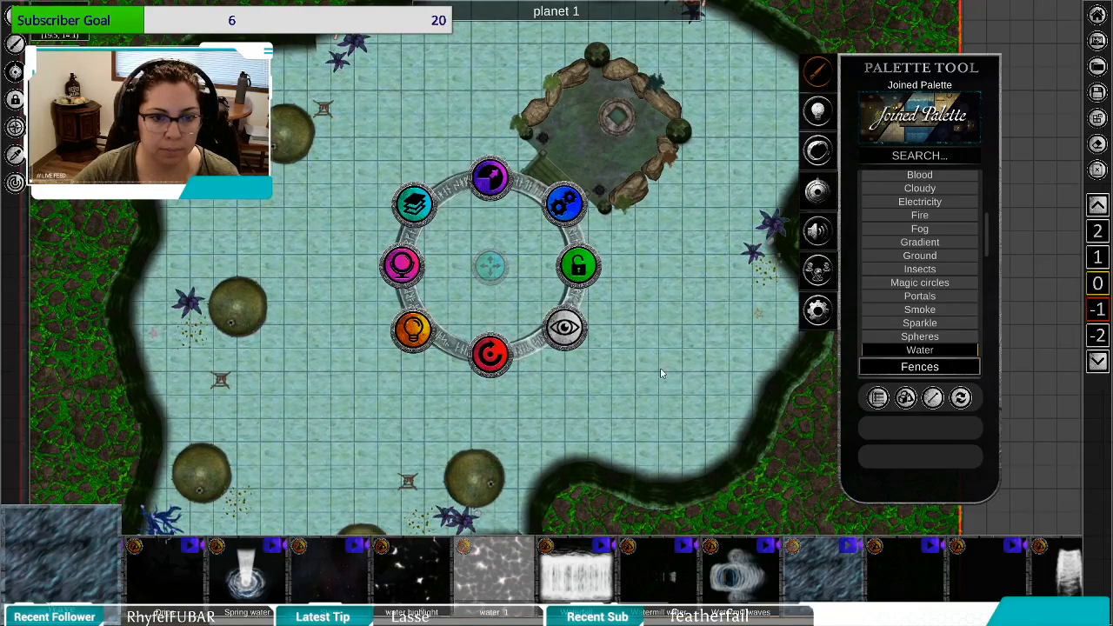
drag(662, 373, 660, 334)
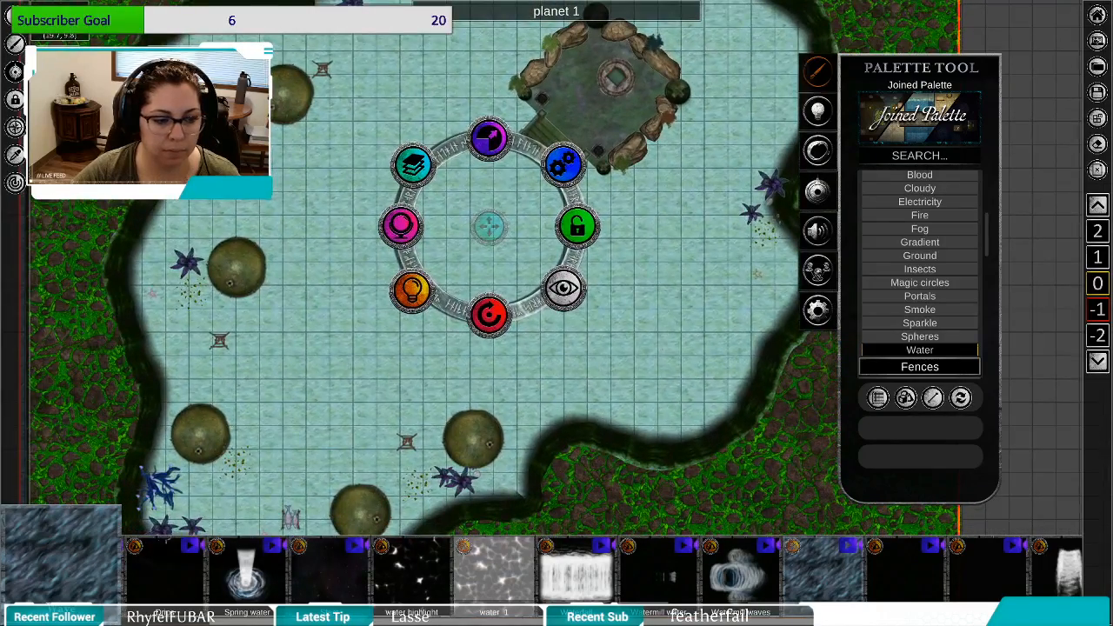
drag(445, 487, 553, 371)
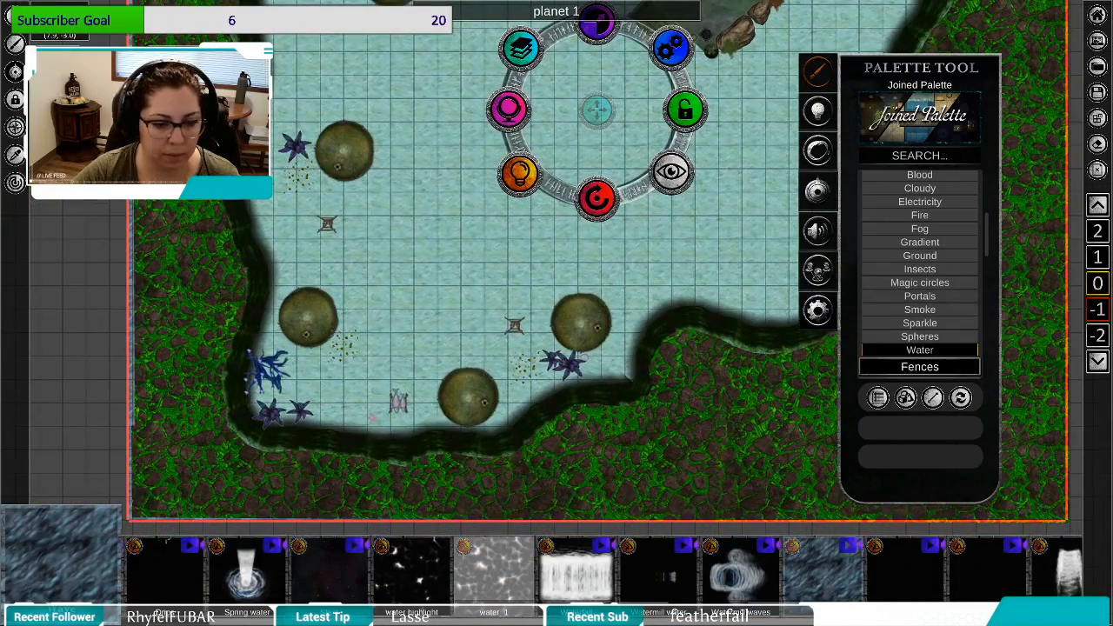
Place the animated Bubbles effect on the four round domes along the cave's west and south sides.
scroll(437, 600, left, 2)
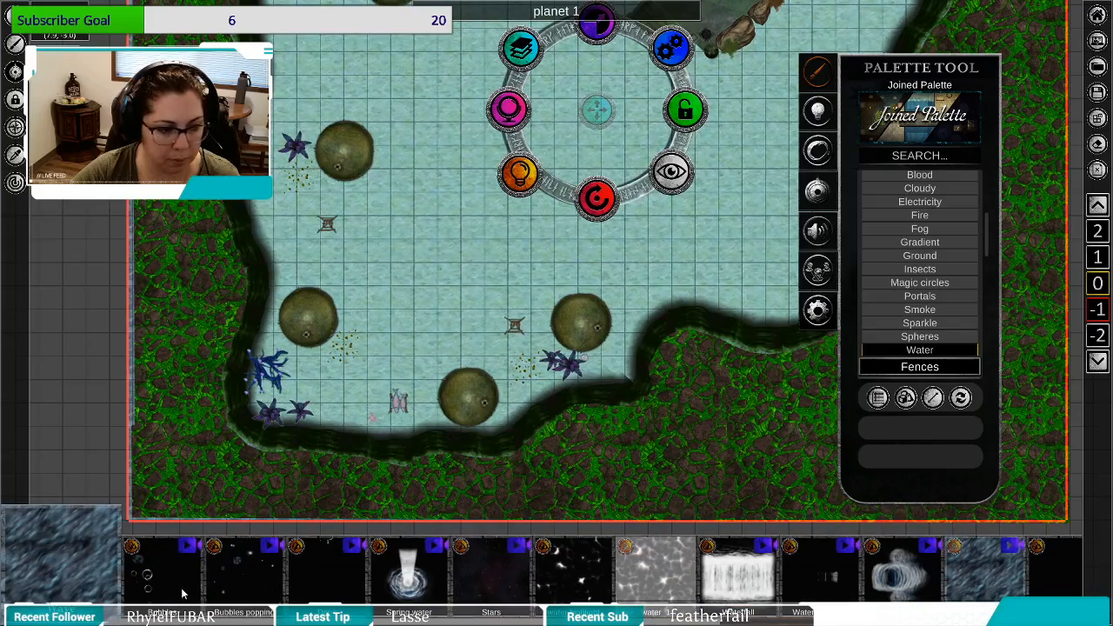
click(181, 588)
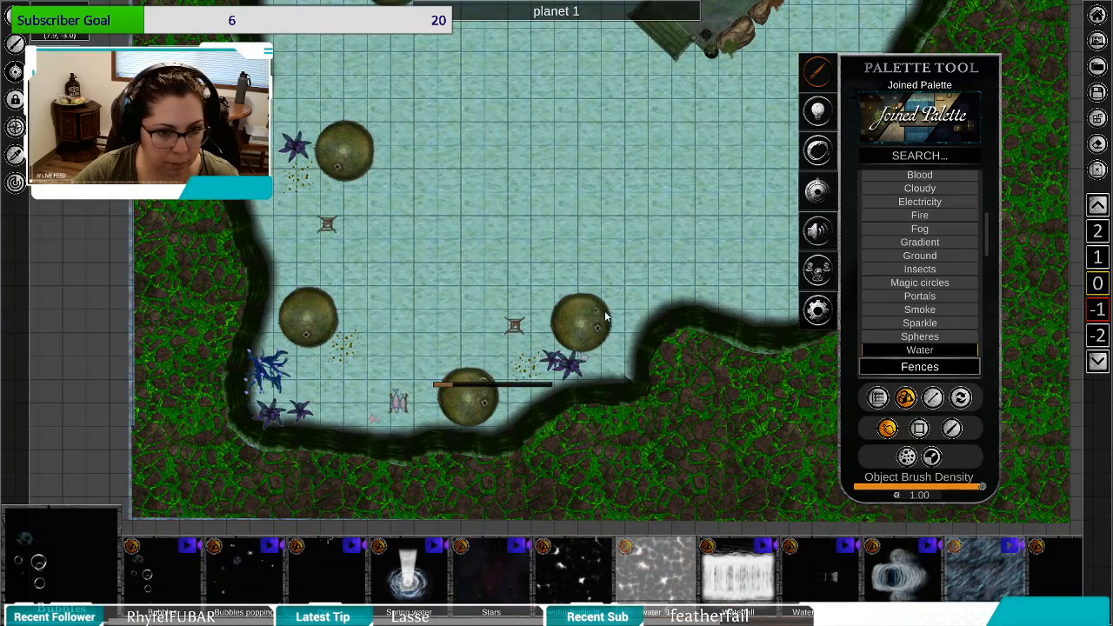
click(316, 317)
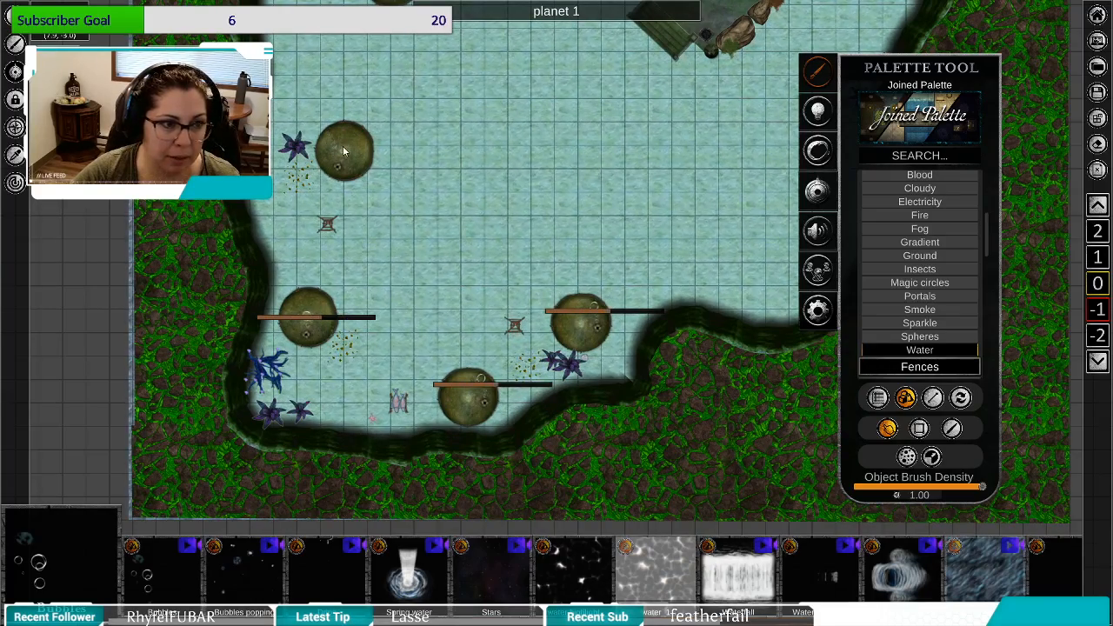
right_click(500, 201)
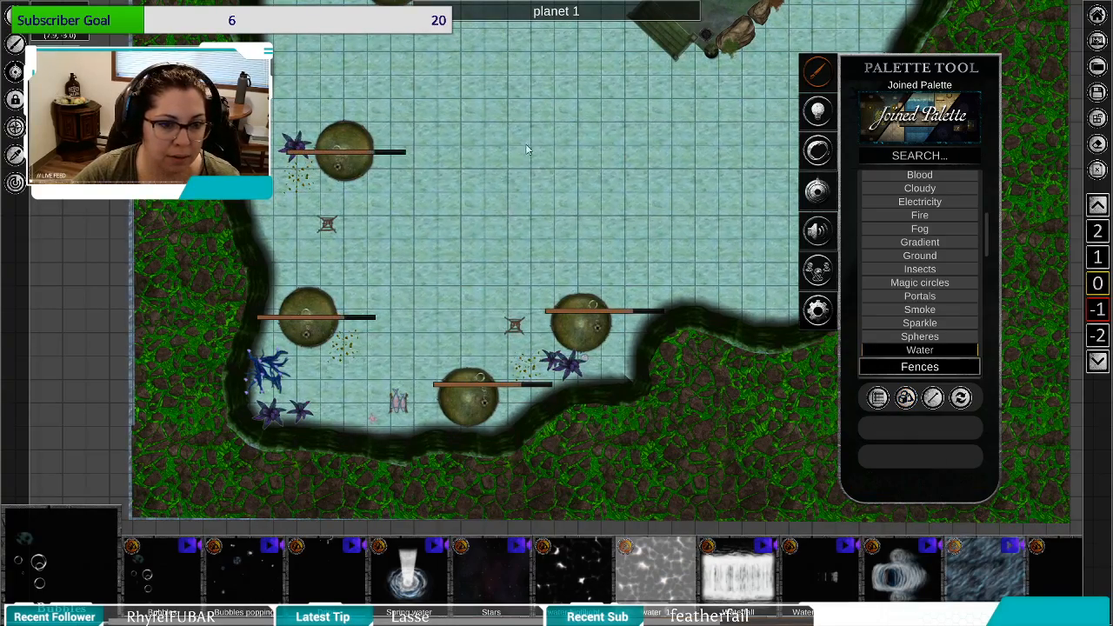
Add the Bubbles effect to the remaining round dome in the cave's northwest corner.
drag(526, 149, 598, 463)
drag(582, 417, 500, 175)
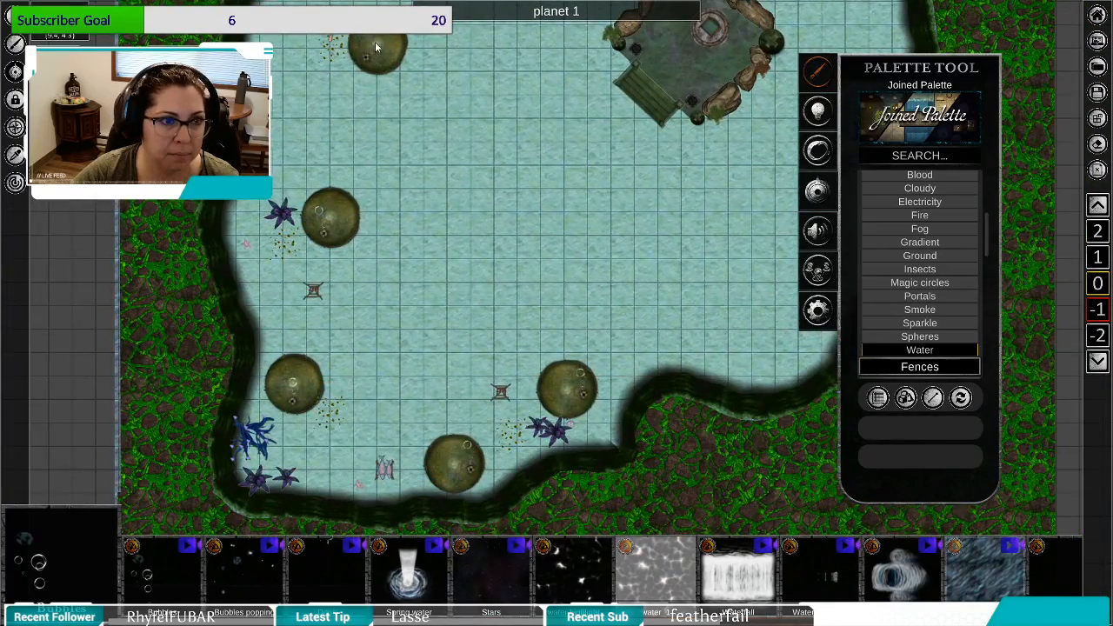
drag(375, 41, 380, 214)
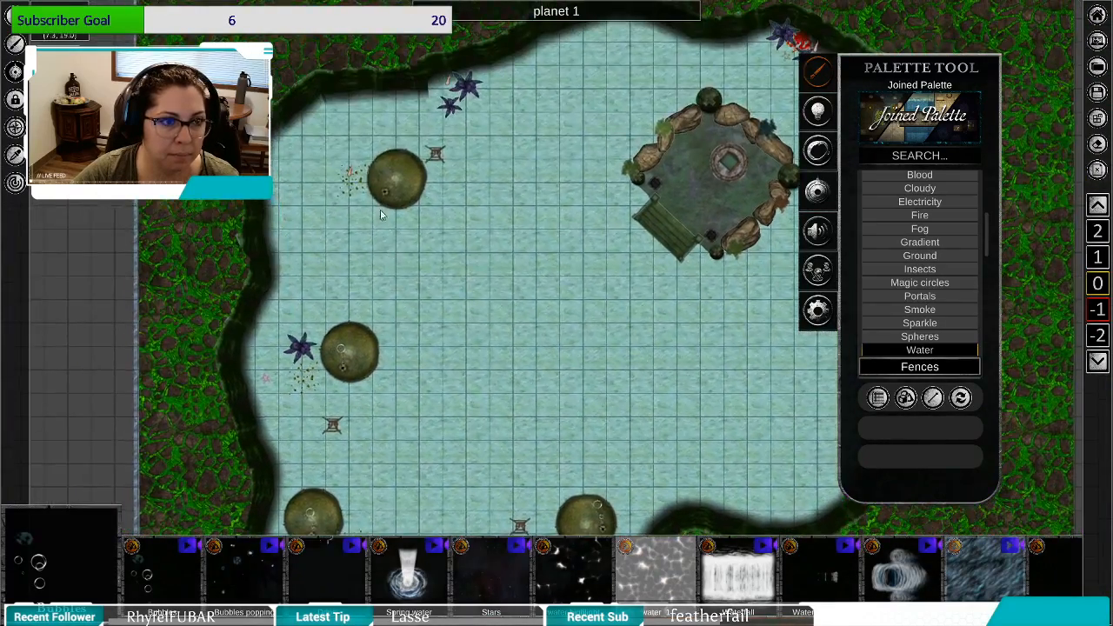
click(176, 584)
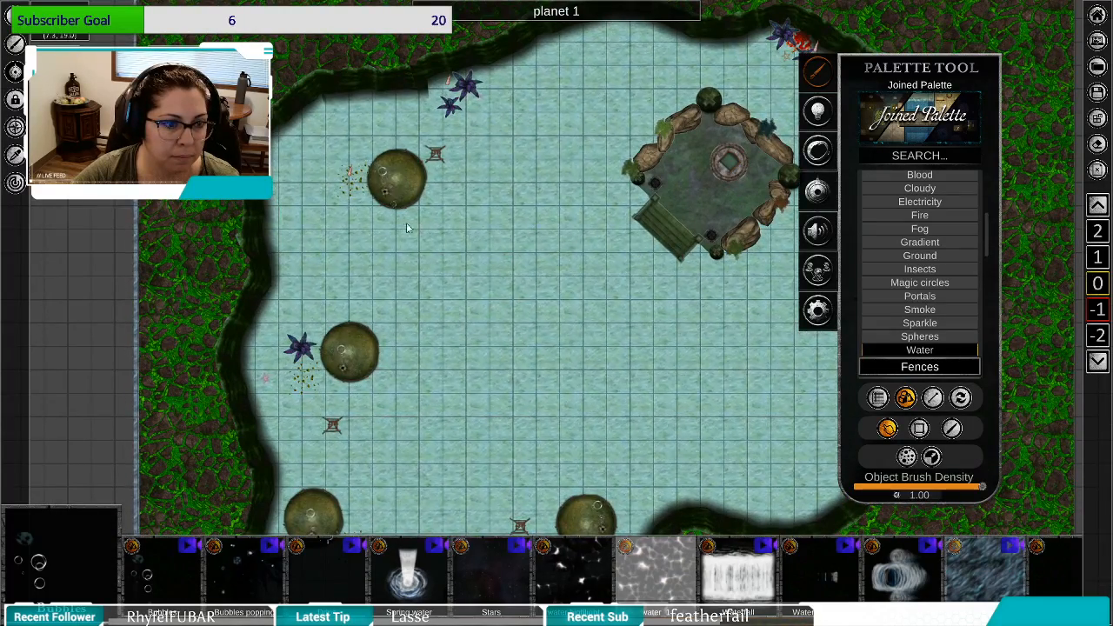
drag(407, 224, 393, 128)
right_click(392, 128)
Examine the bubbles on the domes and the overall look of the decorated cave map.
drag(696, 262, 538, 235)
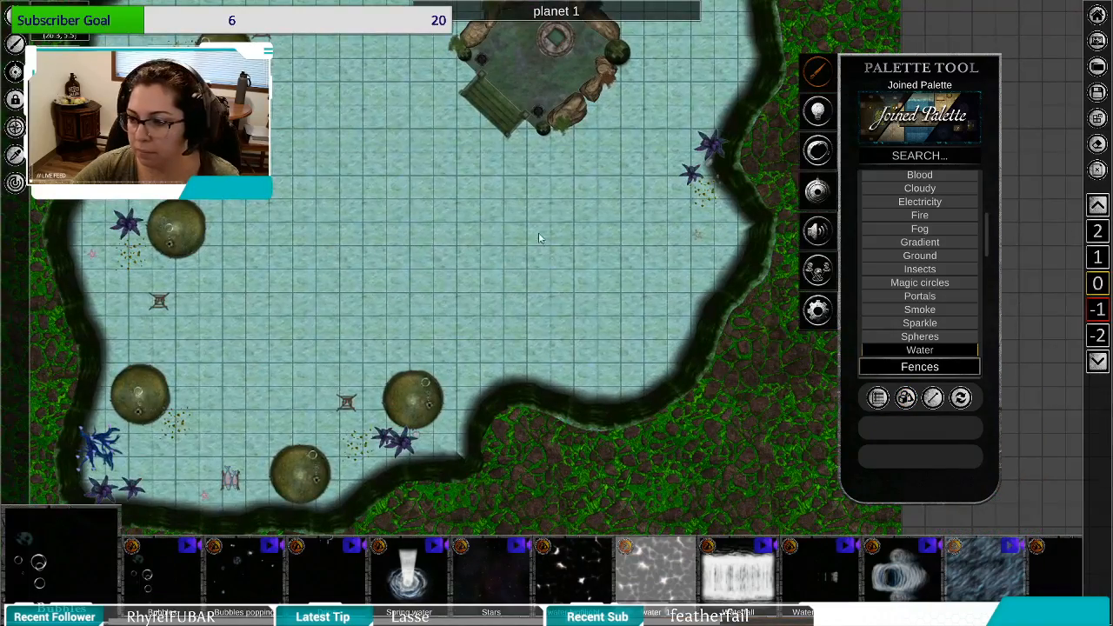
scroll(538, 235, down, 5)
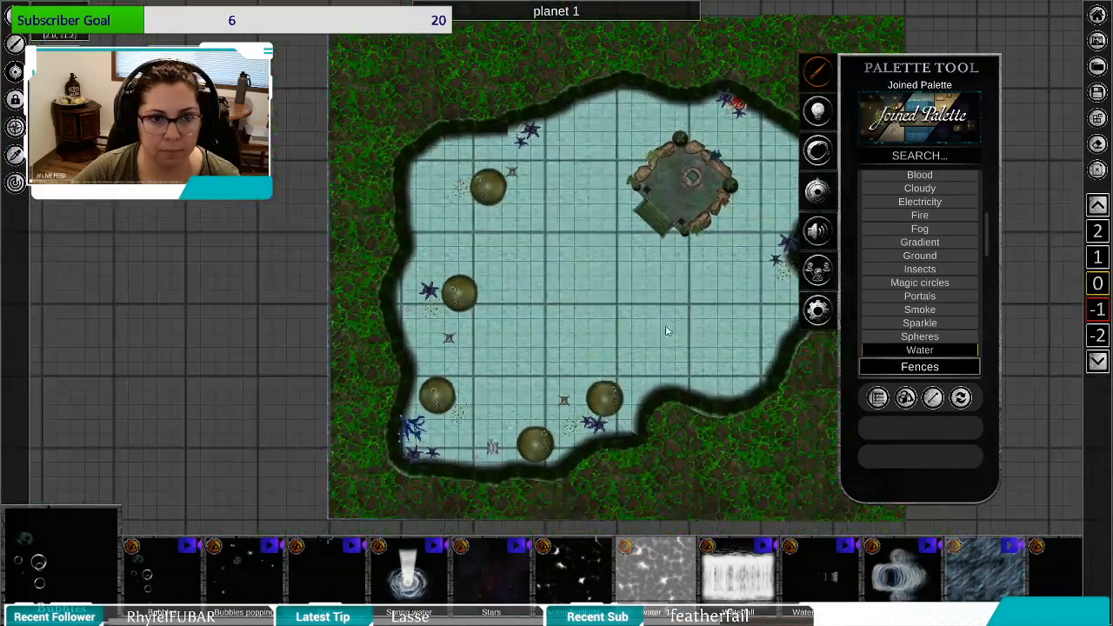
drag(666, 331, 539, 311)
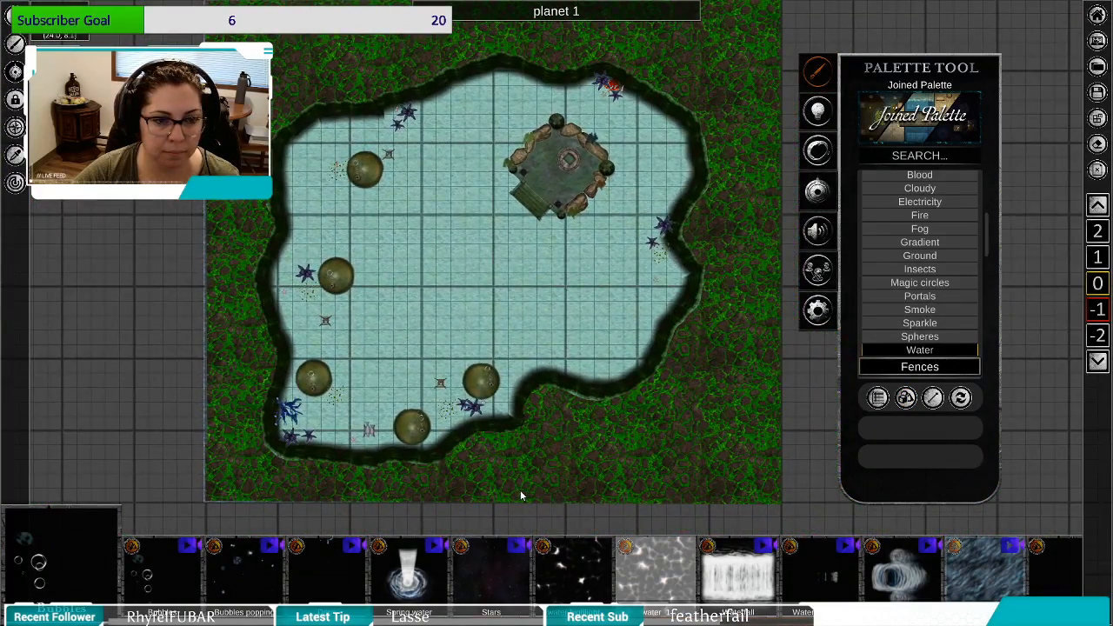
scroll(396, 375, up, 2)
scroll(396, 370, up, 3)
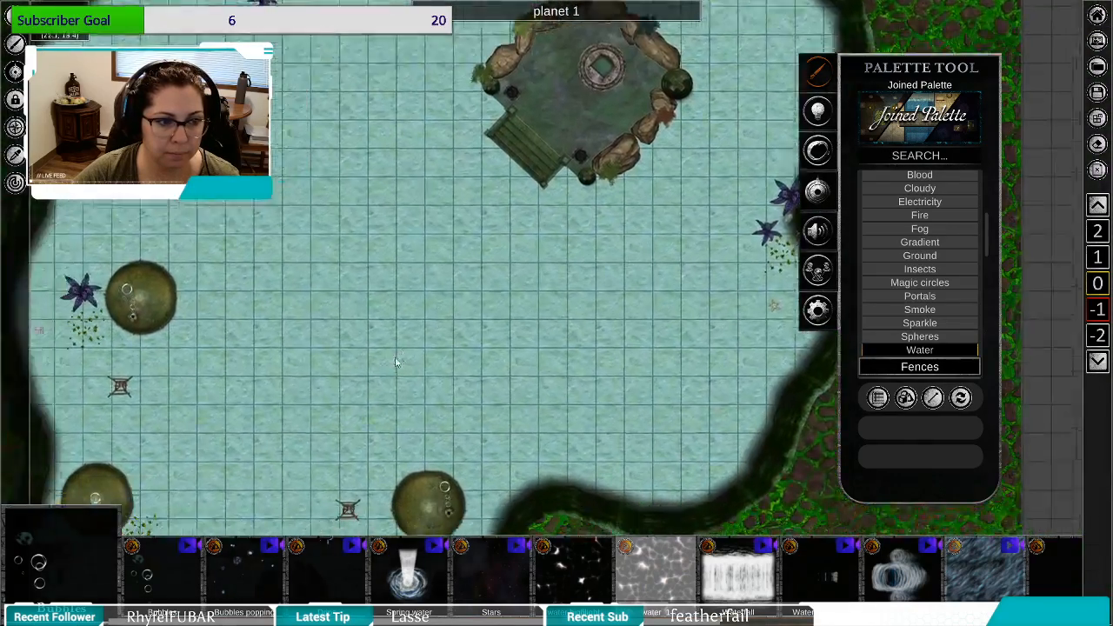
drag(396, 363, 470, 272)
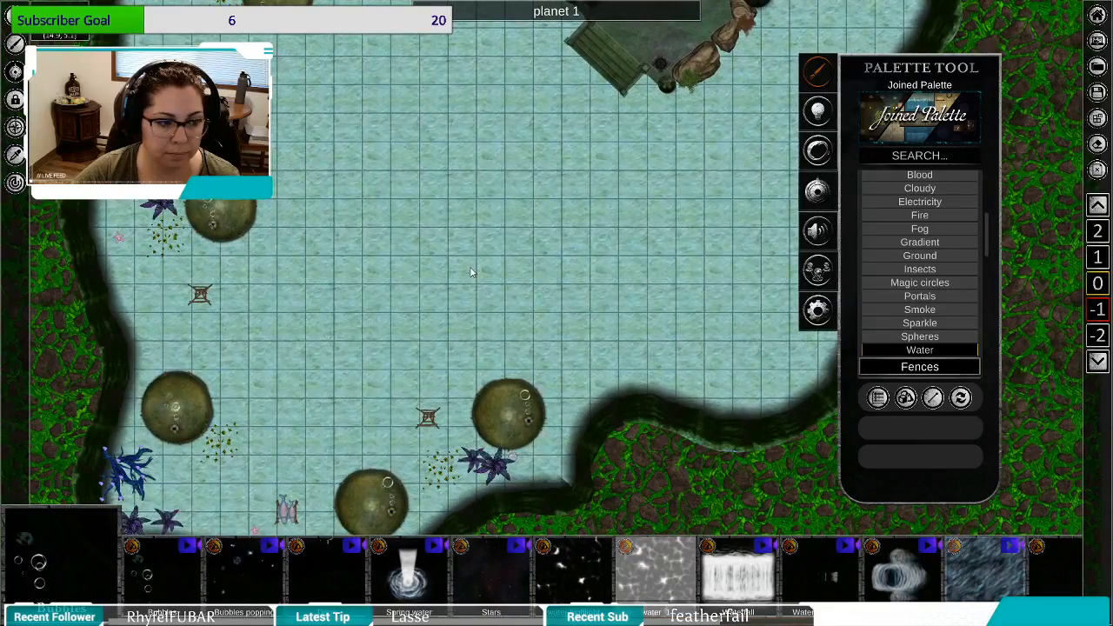
drag(524, 205, 460, 317)
scroll(461, 320, down, 3)
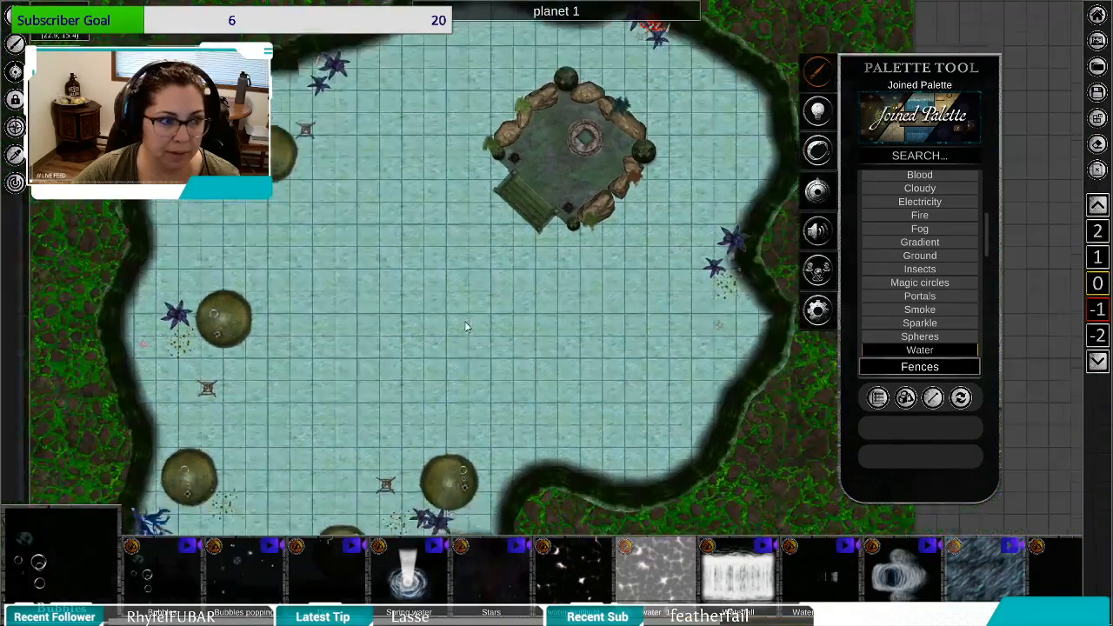
scroll(574, 340, down, 3)
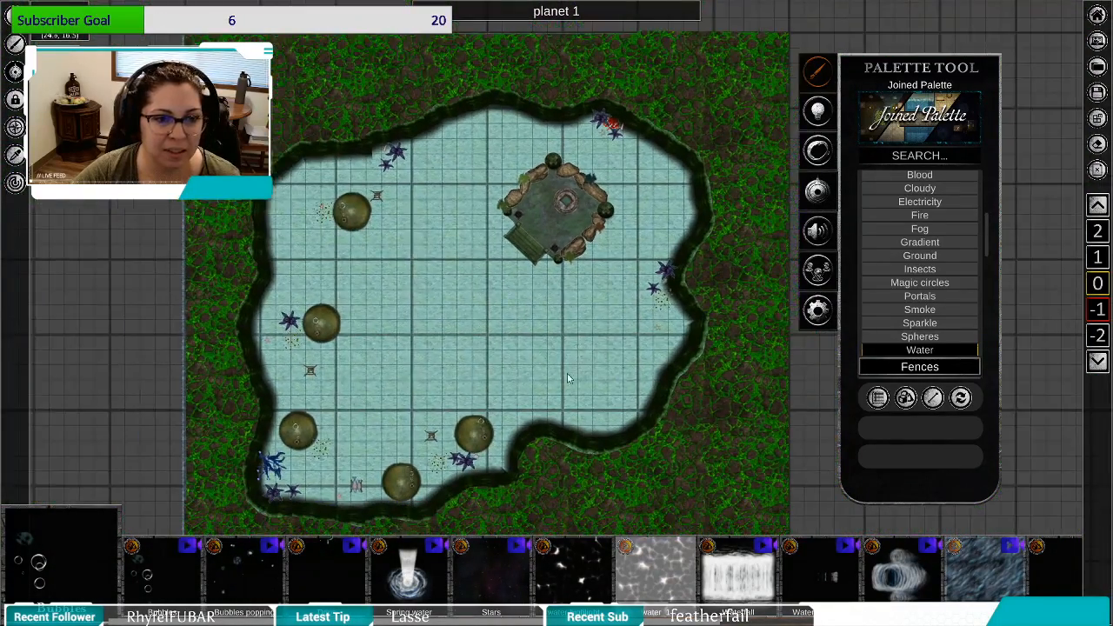
drag(567, 373, 567, 324)
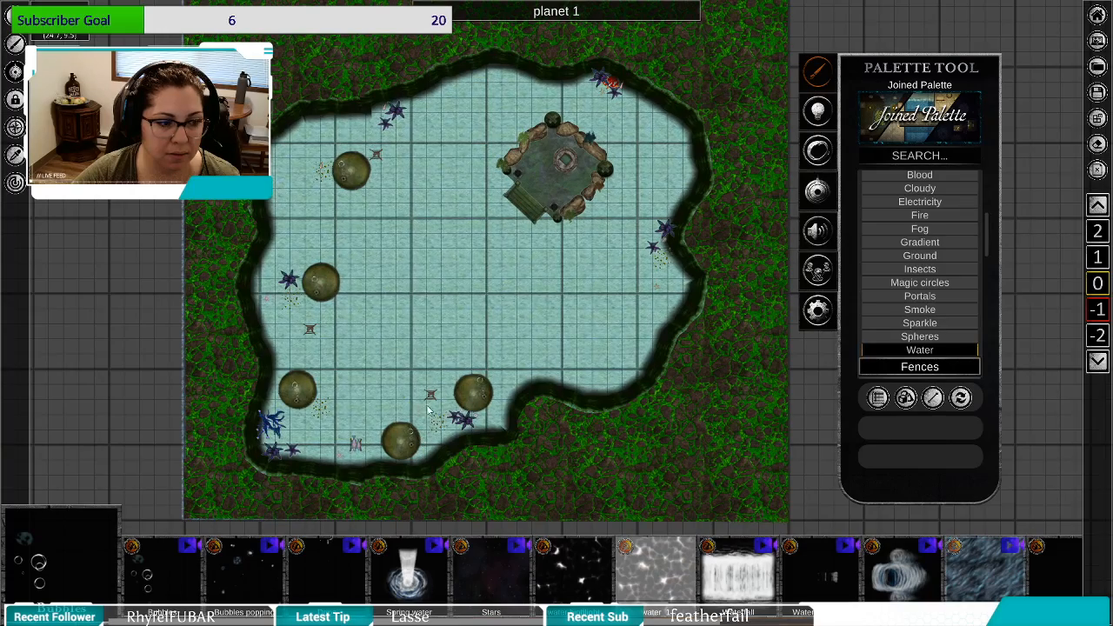
scroll(619, 340, down, 5)
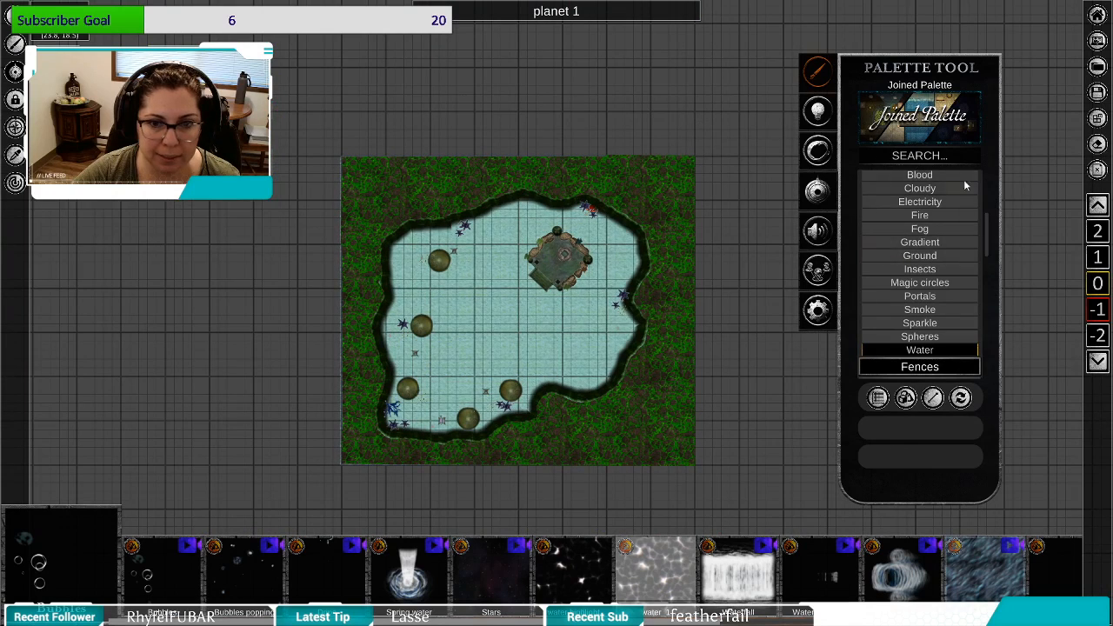
Frame the map's four outer edges with thin rectangular fills of the black colour at 0.00 transparency.
scroll(946, 311, up, 5)
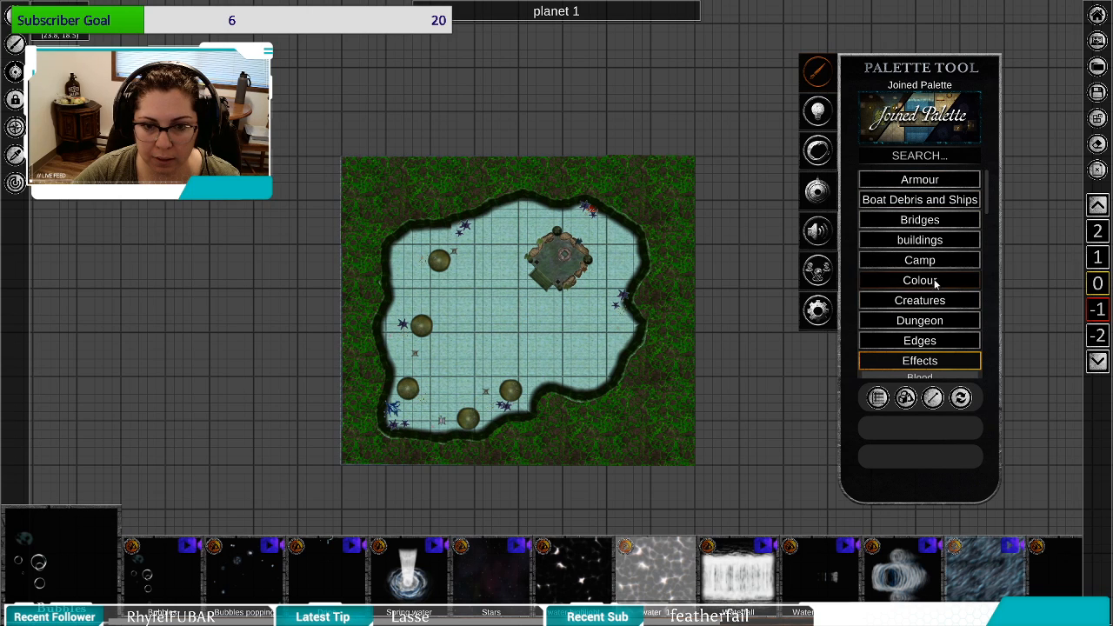
click(919, 280)
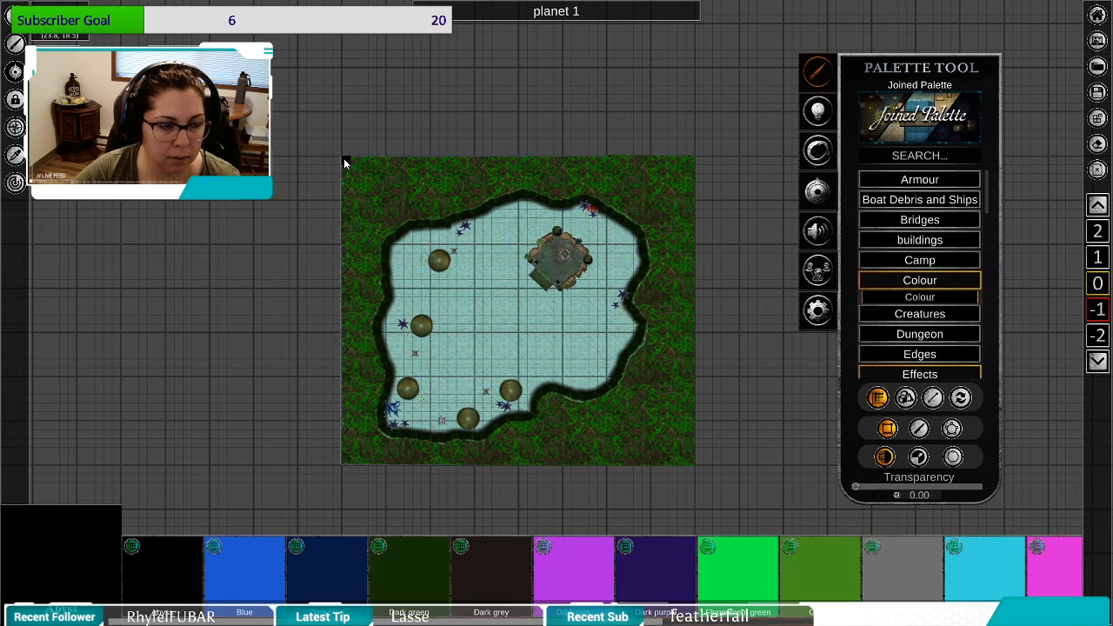
mouse_move(340, 168)
mouse_down()
mouse_move(360, 217)
mouse_move(372, 471)
mouse_up()
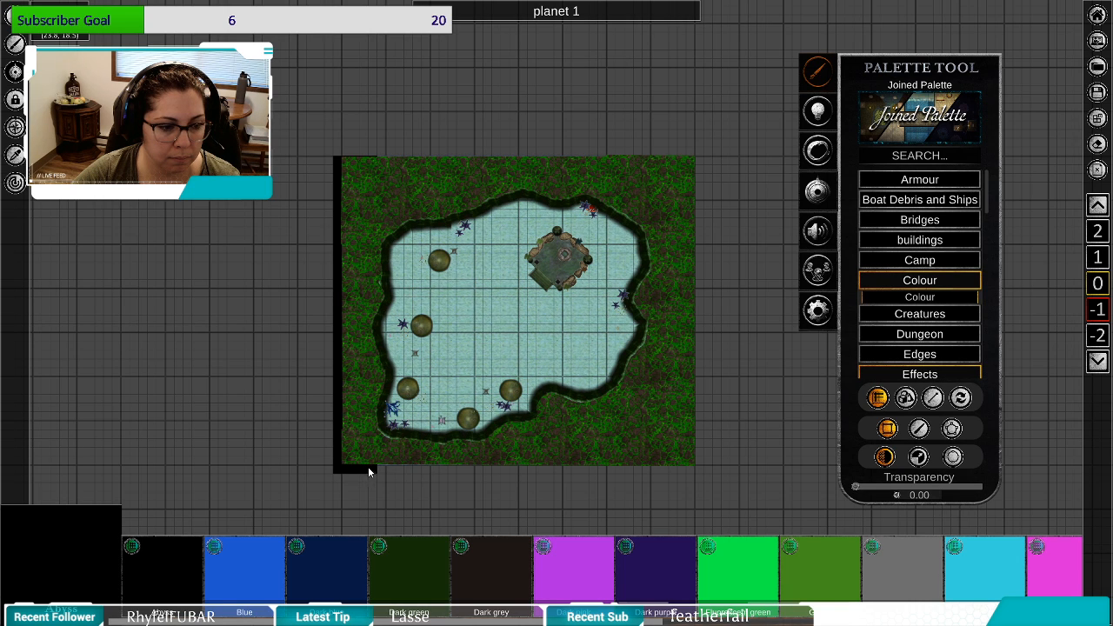
drag(384, 468, 344, 160)
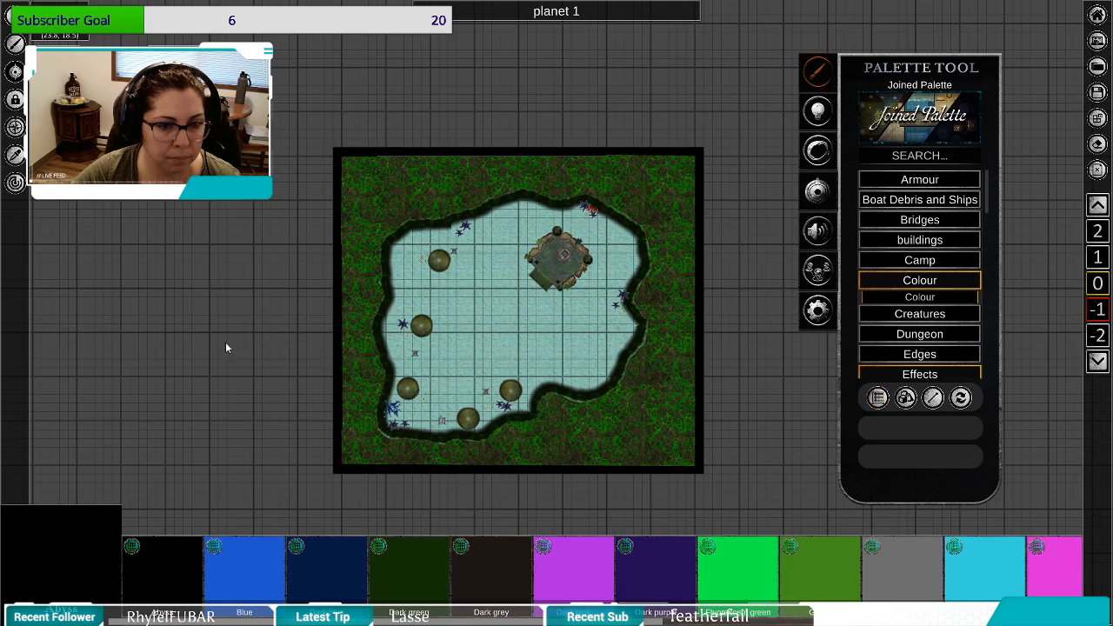
Check the black border around the map and open the map's export settings.
drag(735, 400, 720, 340)
scroll(696, 371, up, 4)
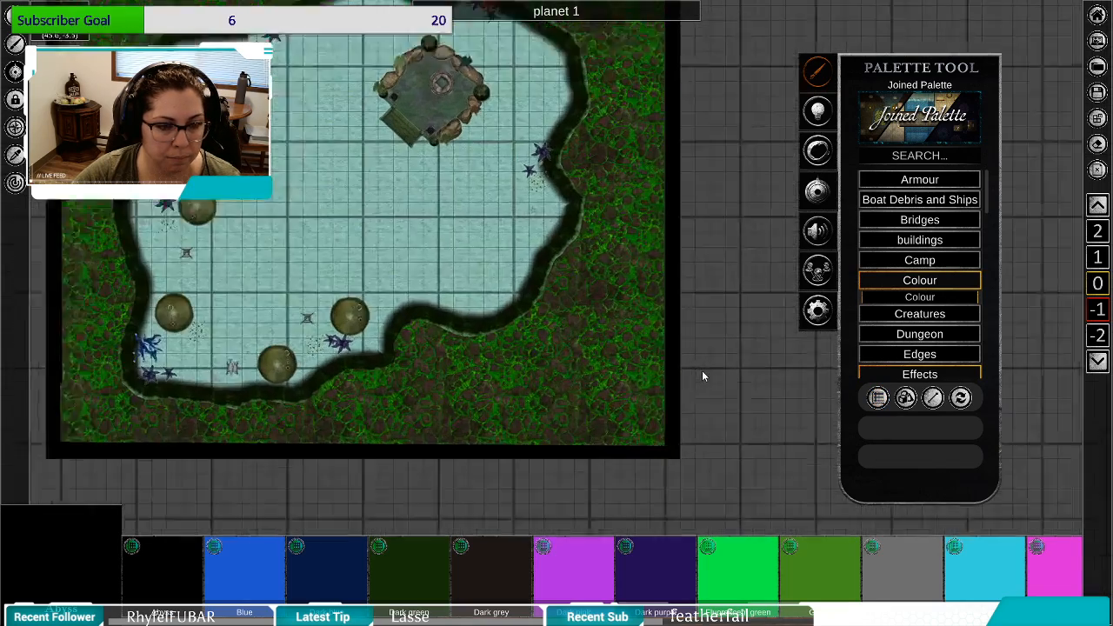
drag(708, 380, 829, 426)
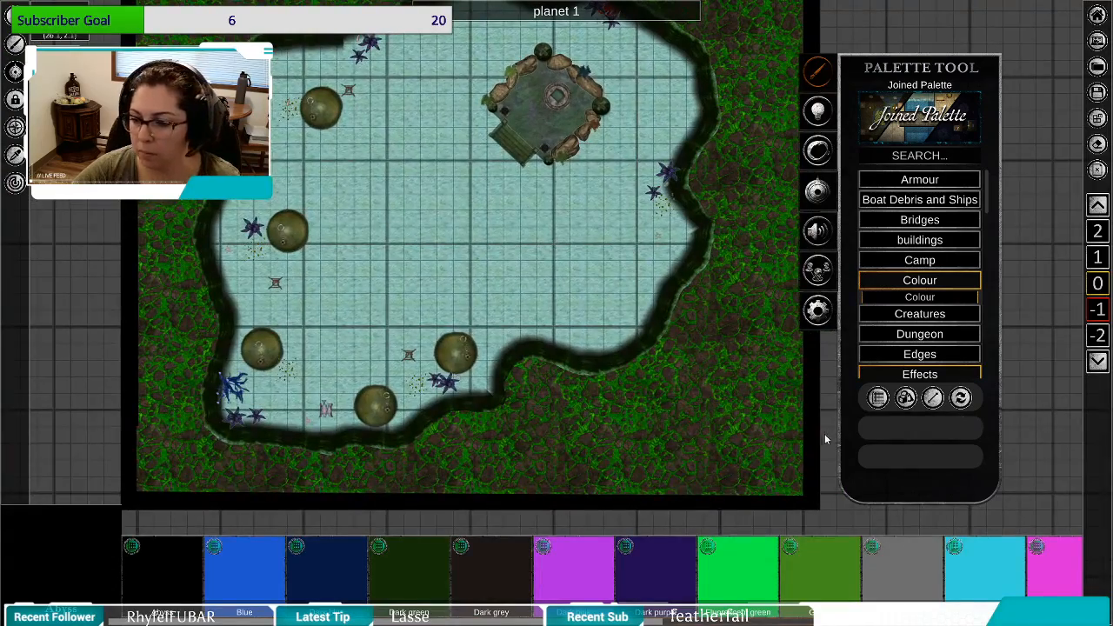
drag(812, 483, 741, 515)
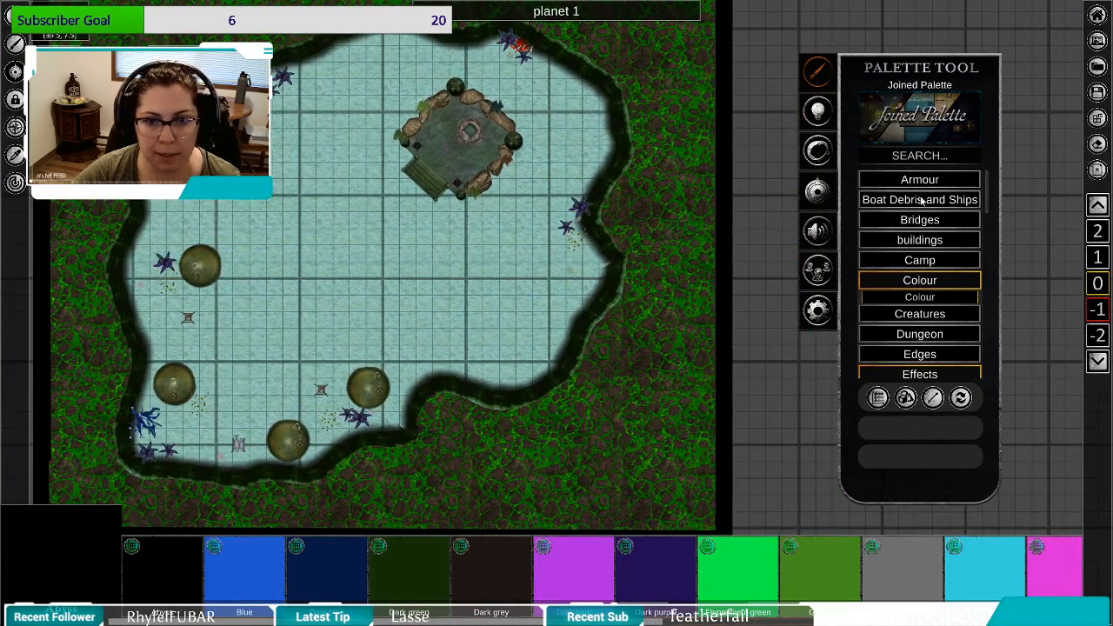
scroll(941, 277, down, 1)
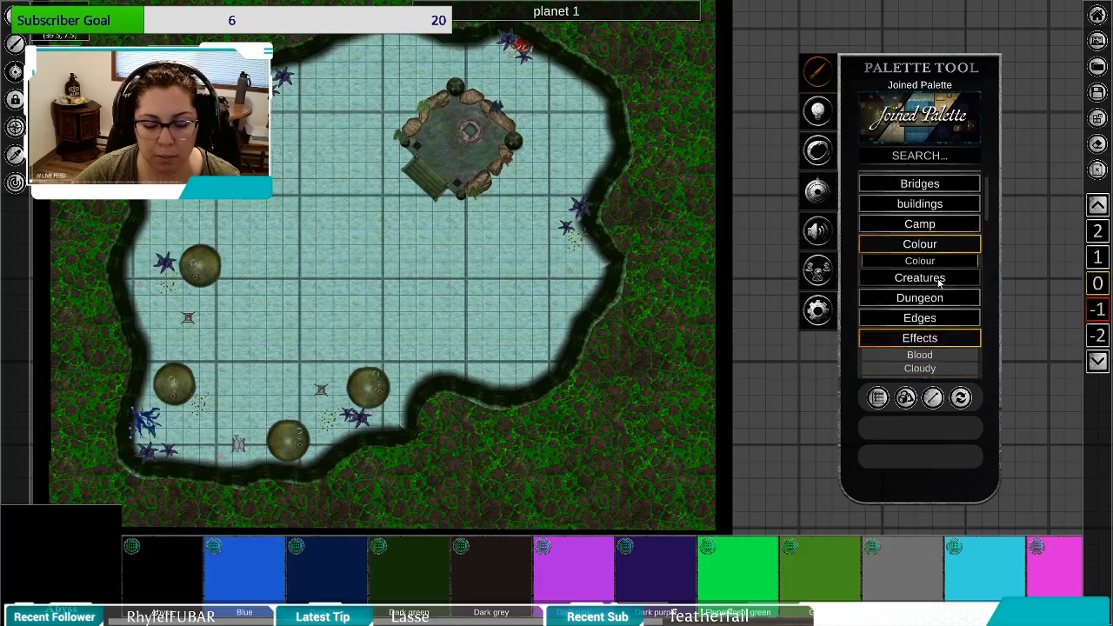
click(817, 309)
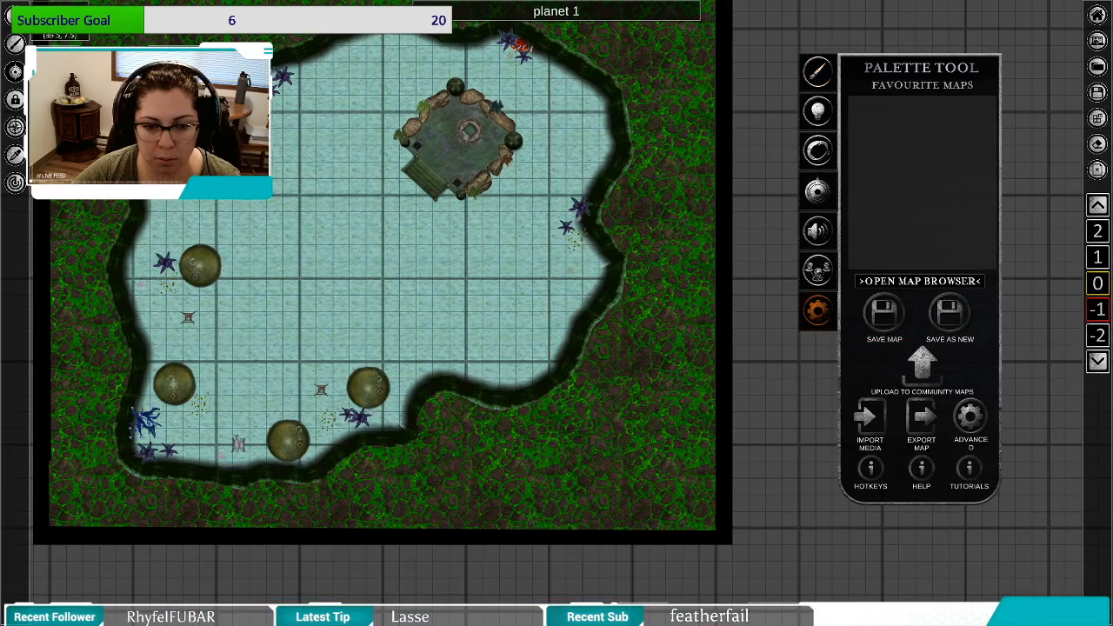
click(924, 417)
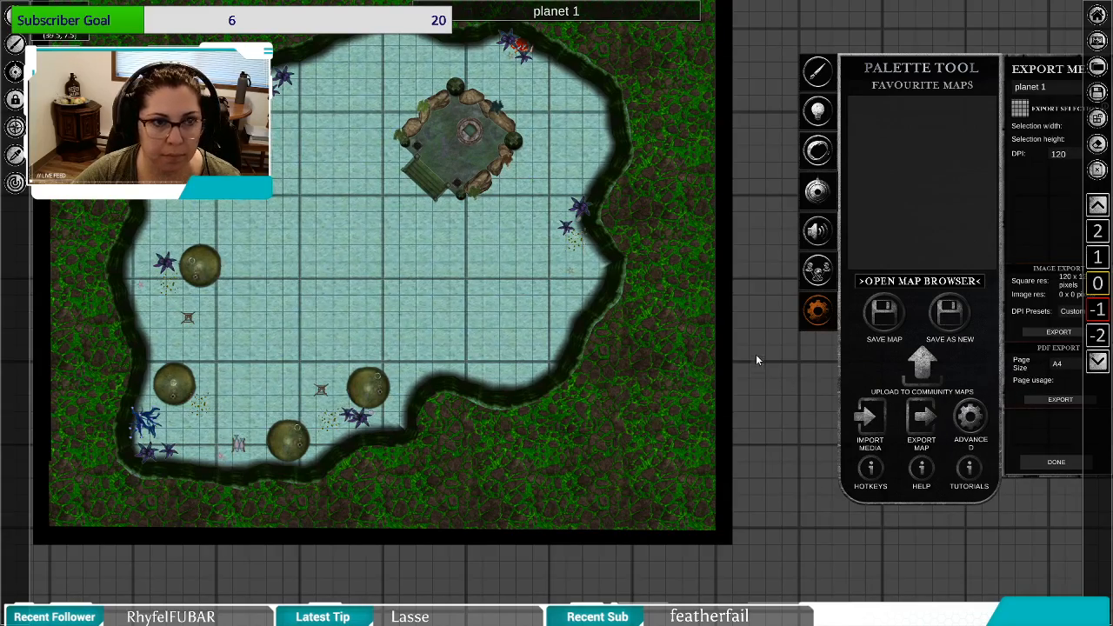
drag(755, 364, 753, 433)
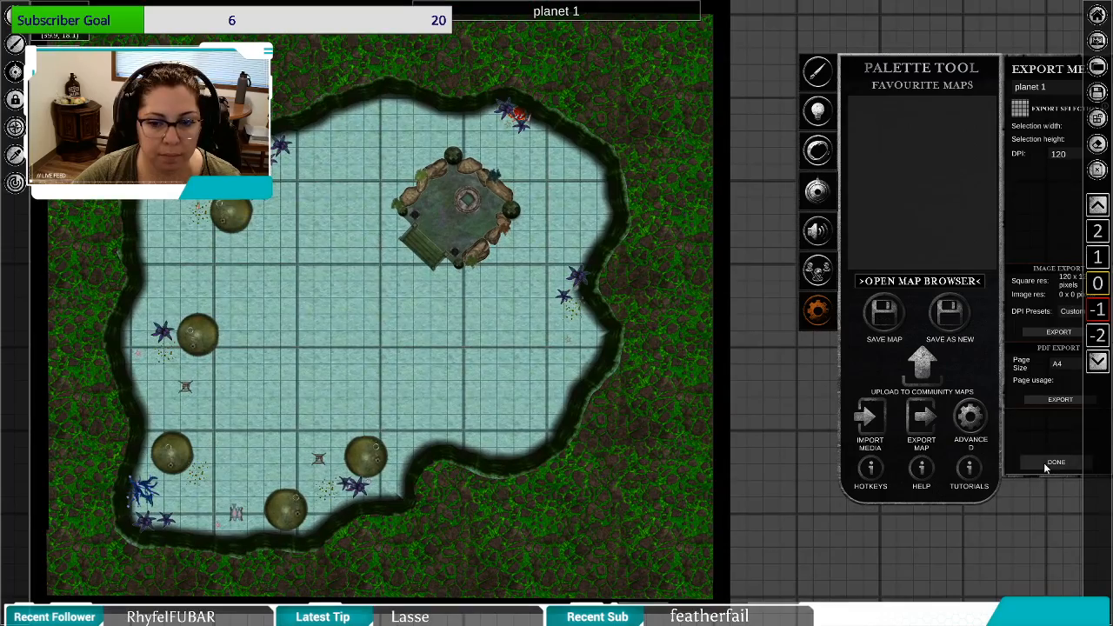
Rename the saved map "planet 1" as "planet 10B" in the map browser and return to the map.
click(1097, 68)
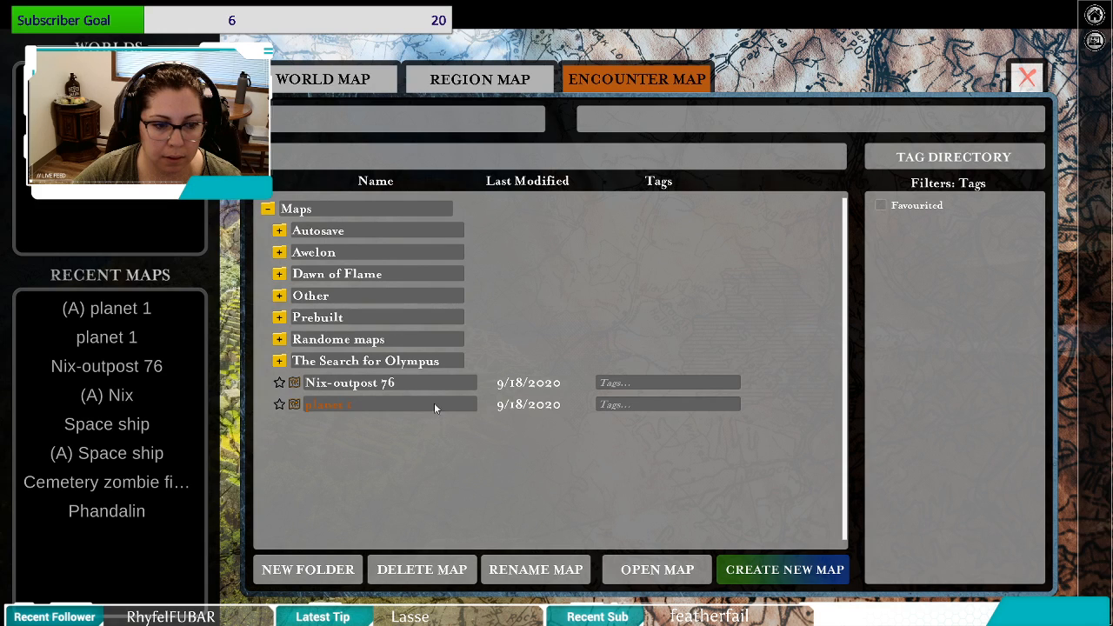
right_click(357, 407)
click(433, 492)
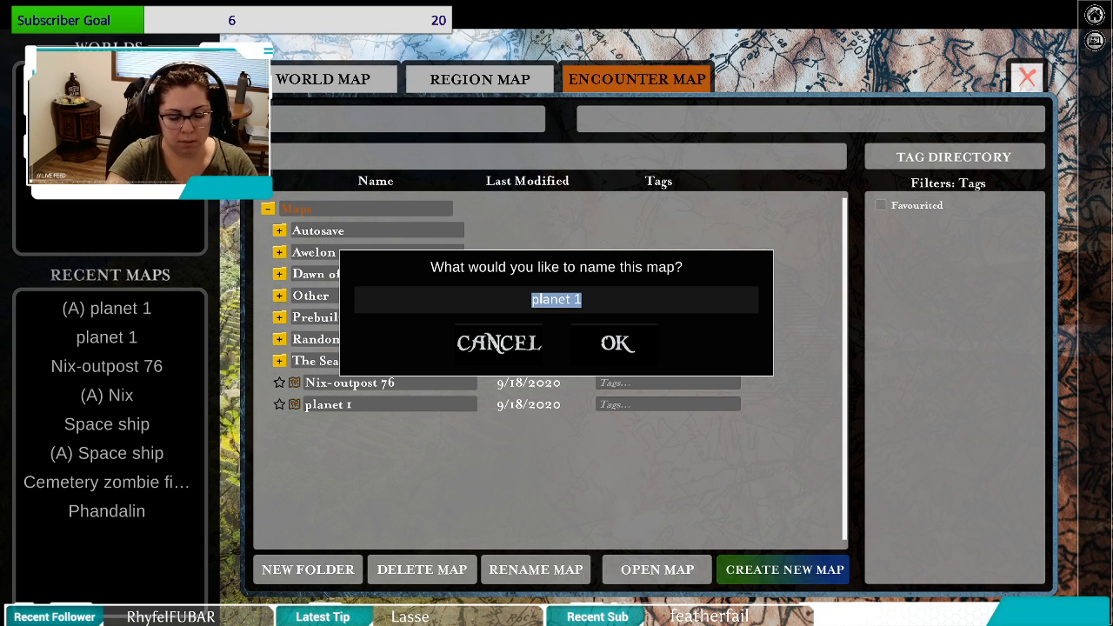
click(630, 304)
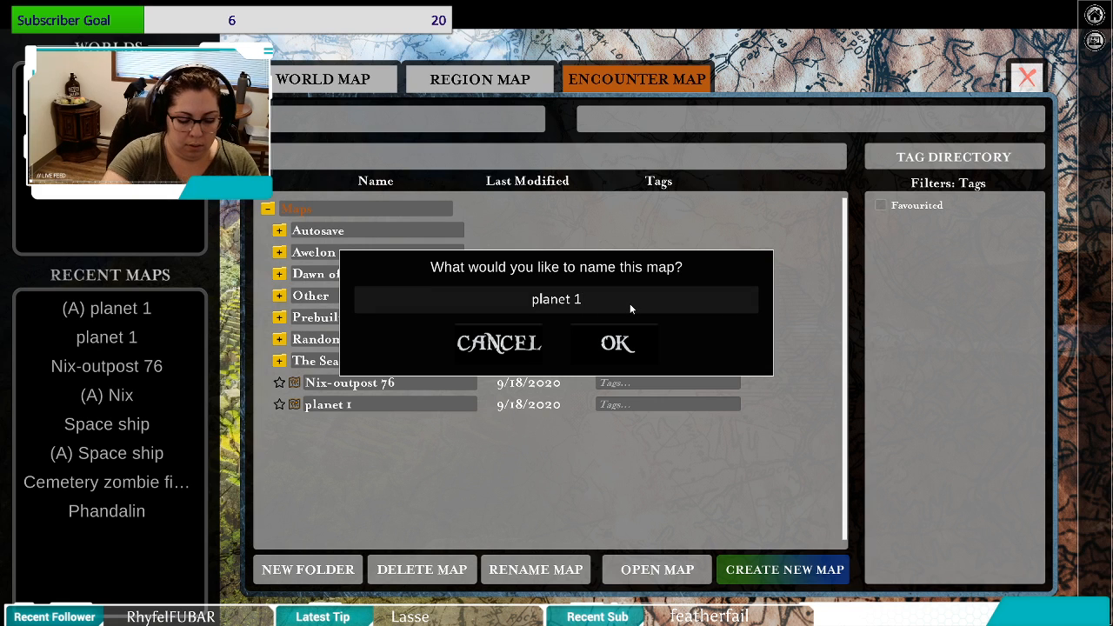
key(BackSpace)
text(10)
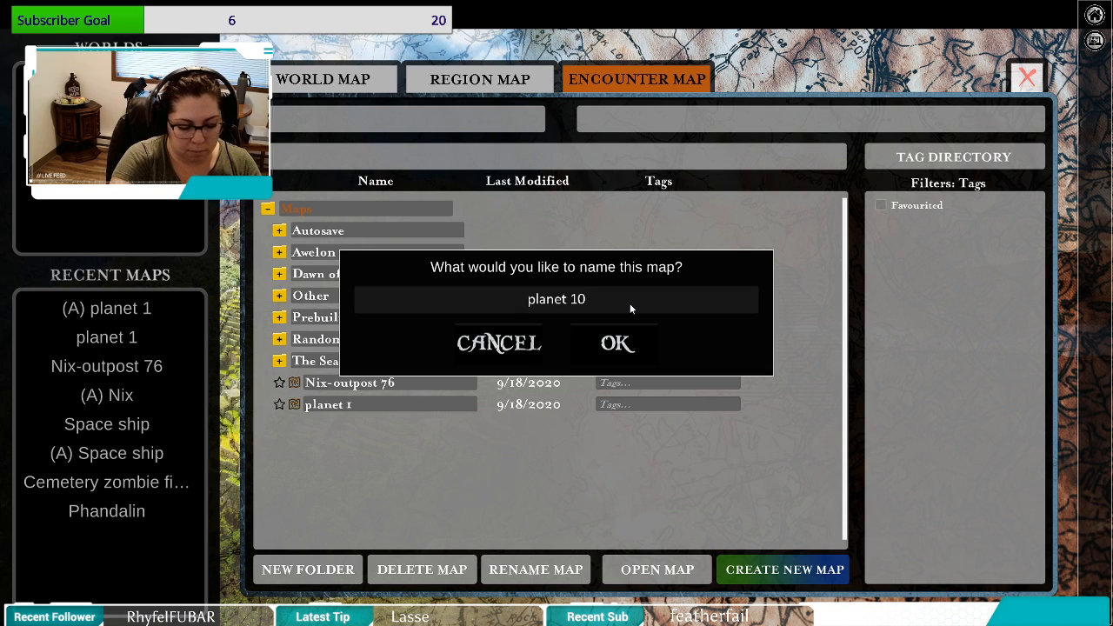
text(B)
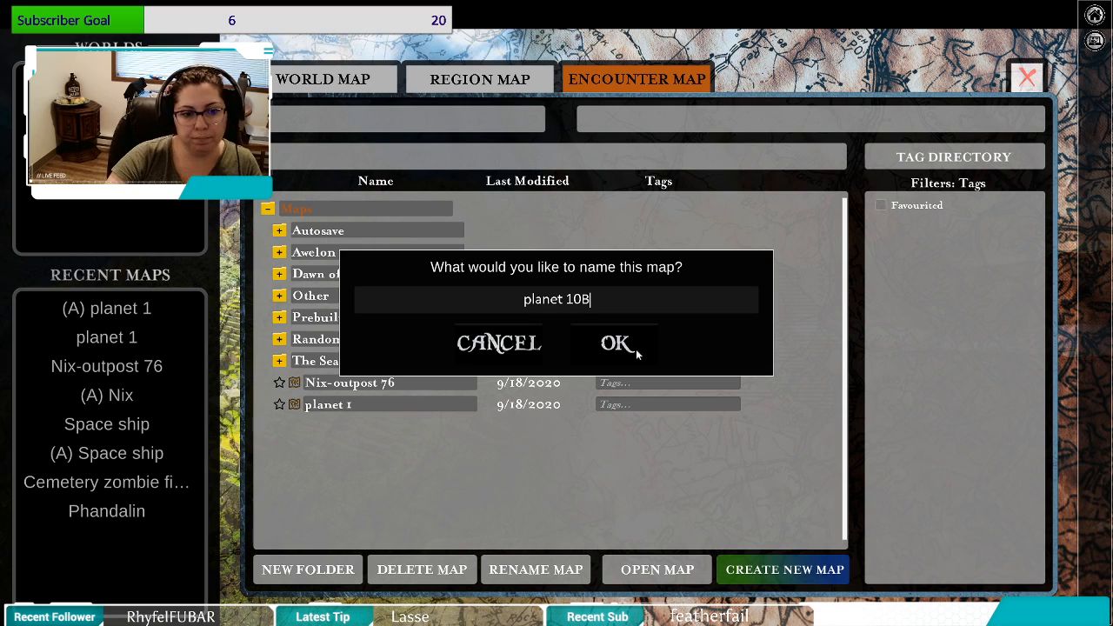
click(615, 343)
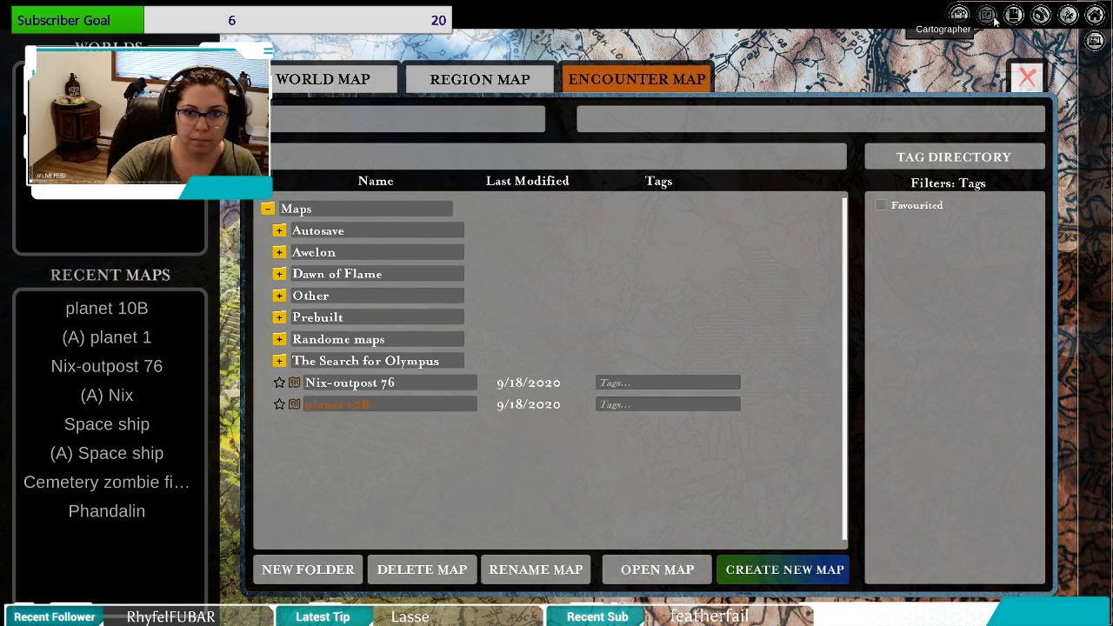
click(1027, 76)
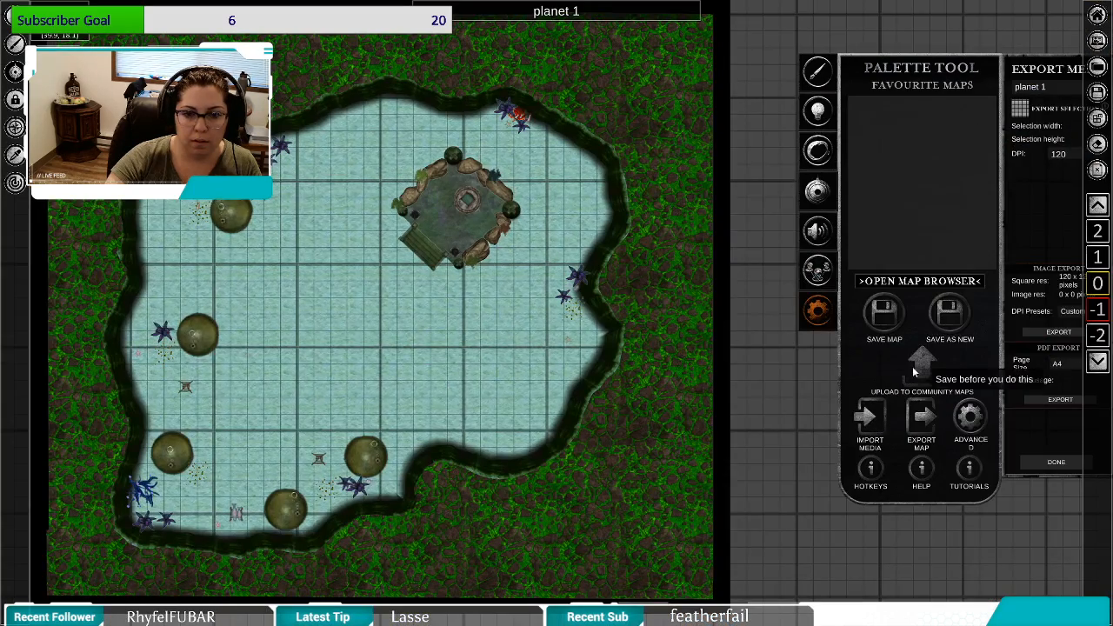
Try to upload the open map to the community maps.
click(920, 363)
click(615, 349)
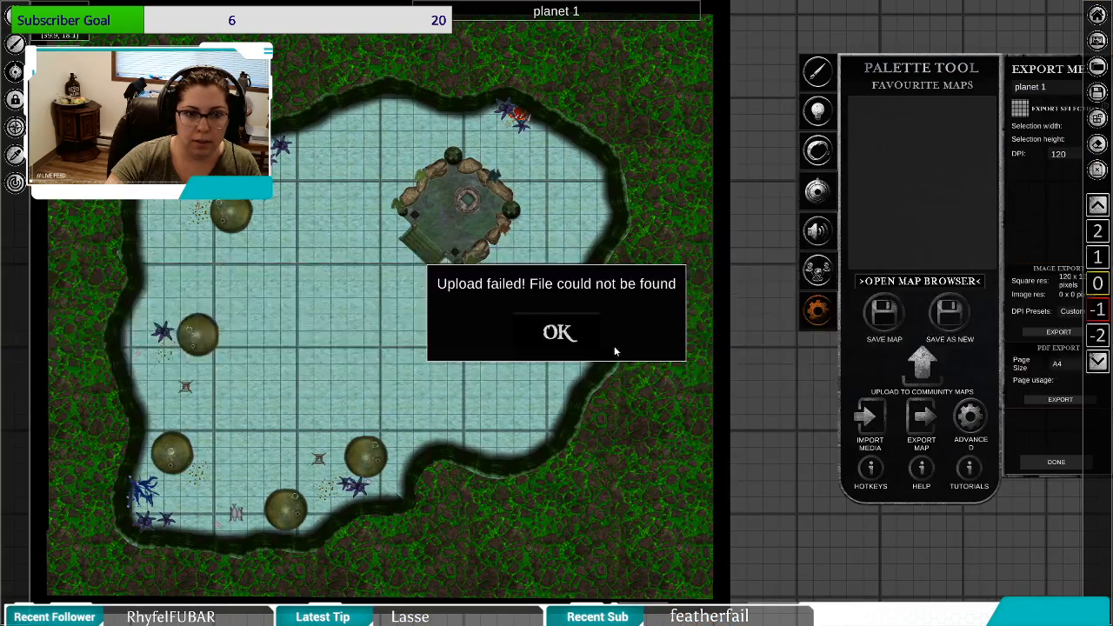
click(567, 337)
Load the map "planet 10B" from the encounter maps and close its export settings.
click(1098, 15)
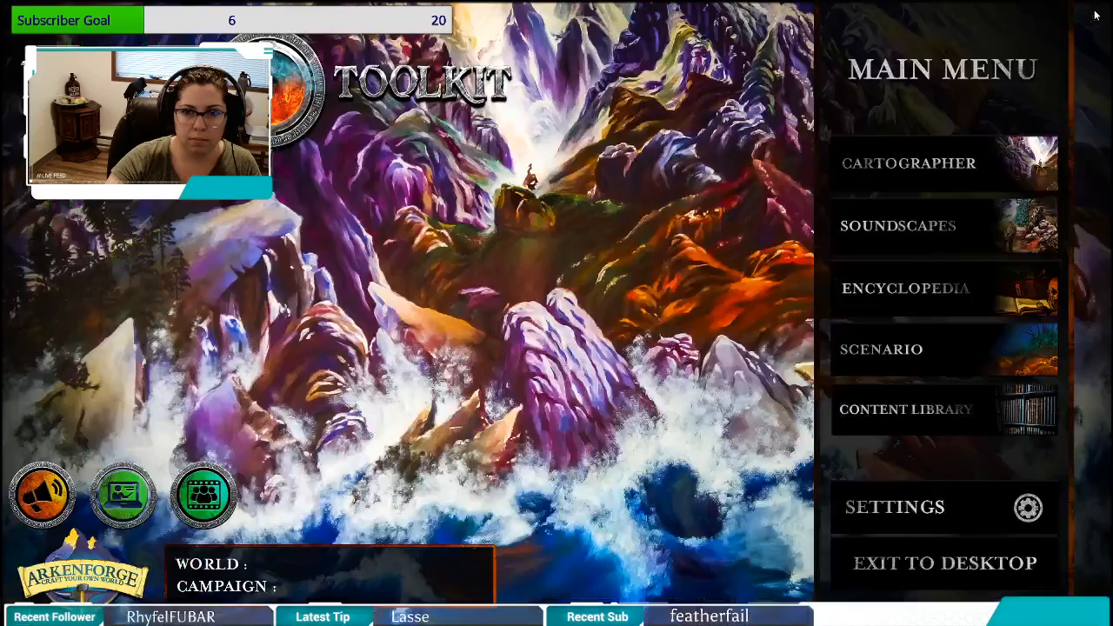
click(920, 166)
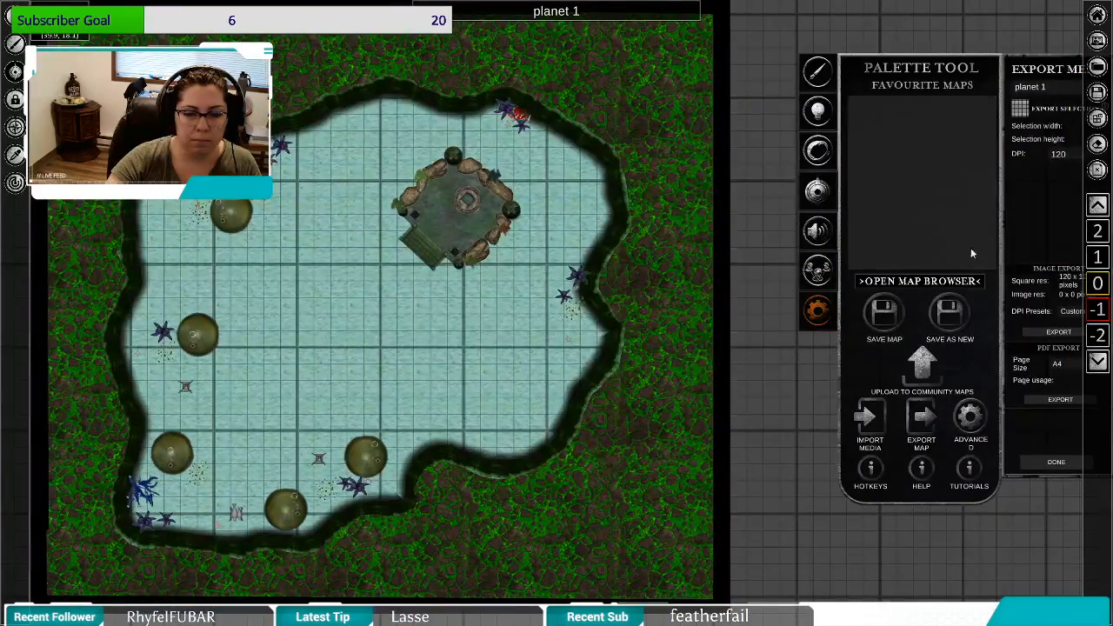
click(1098, 66)
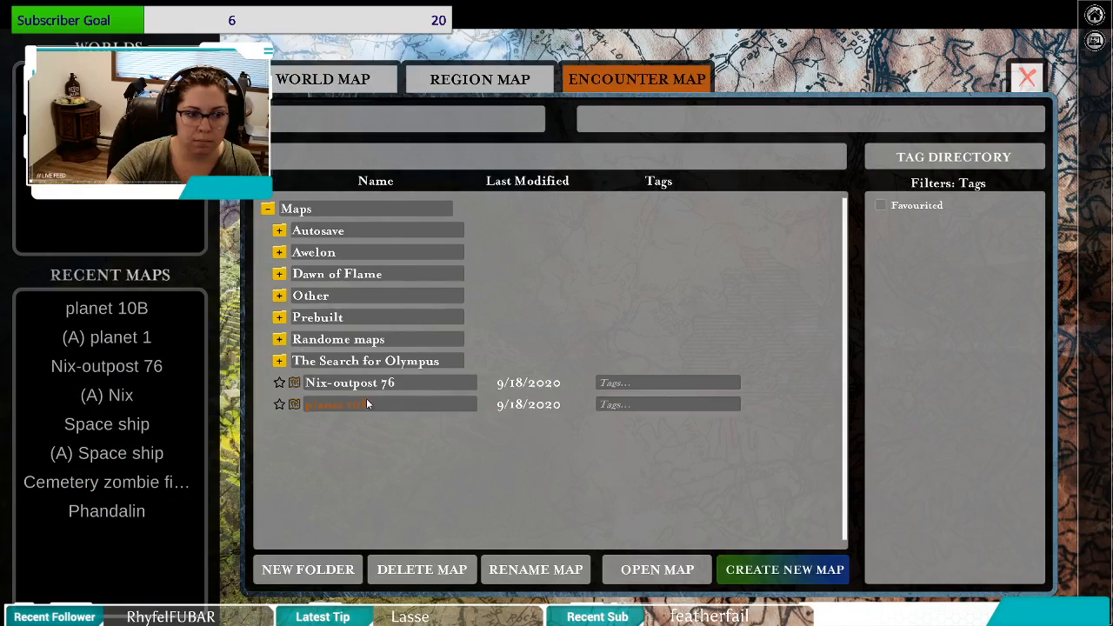
click(635, 569)
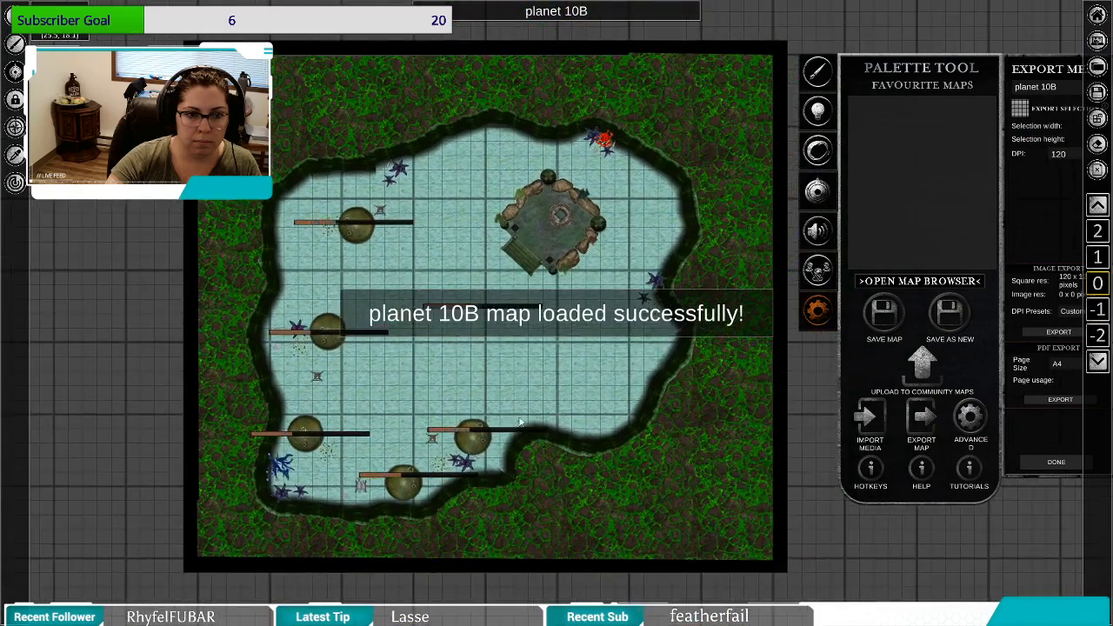
click(1046, 462)
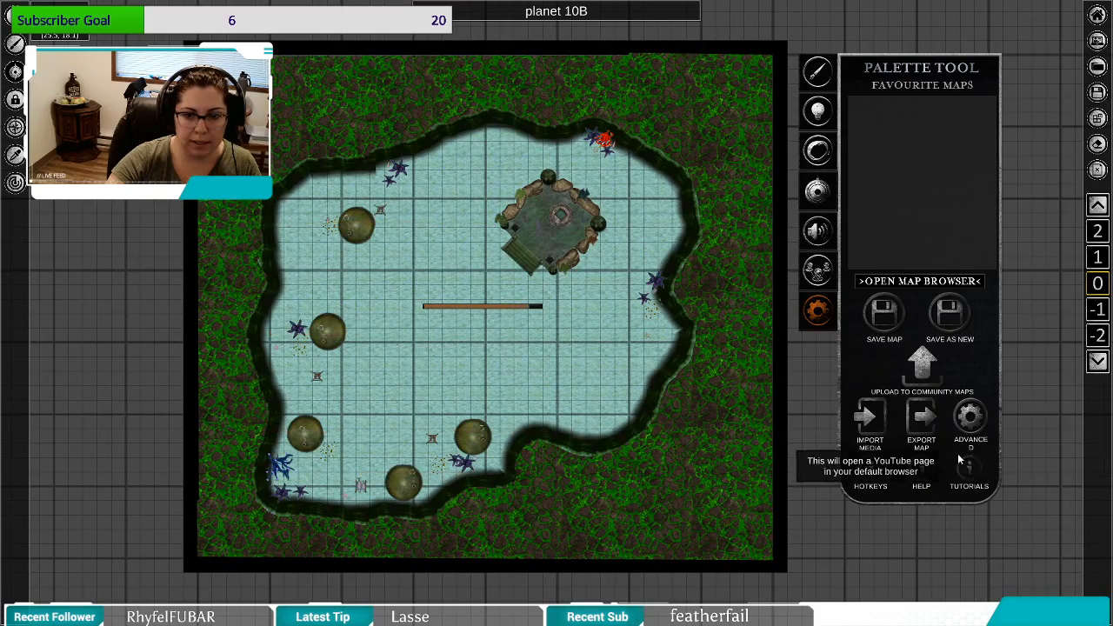
Upload the planet 10B map to the community maps, agreeing to its free distribution on the Arkenforge store.
click(934, 365)
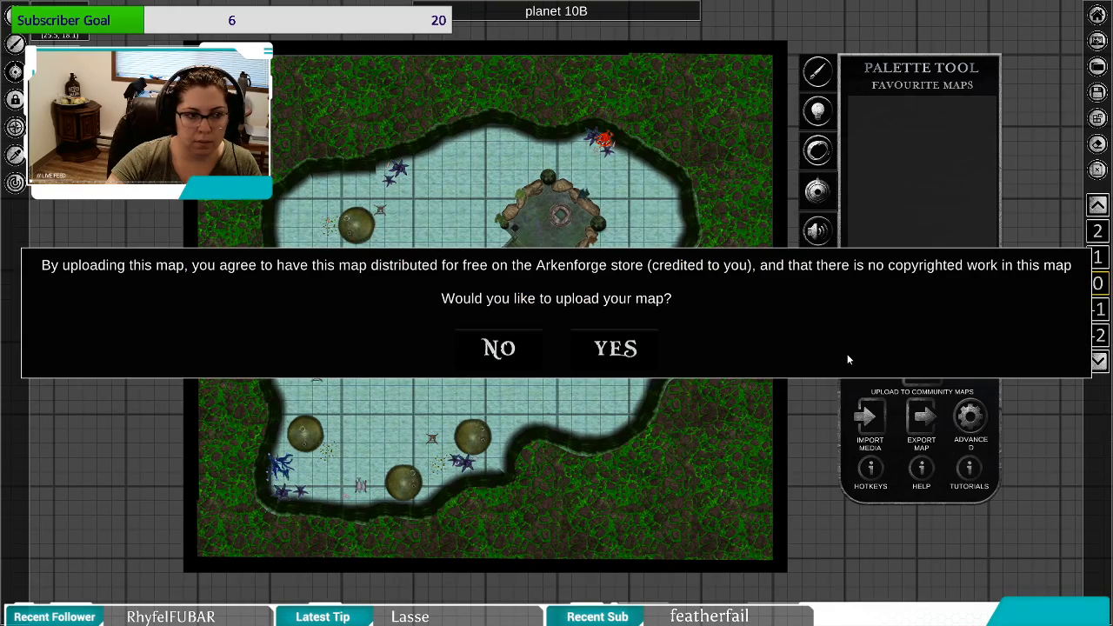
click(614, 350)
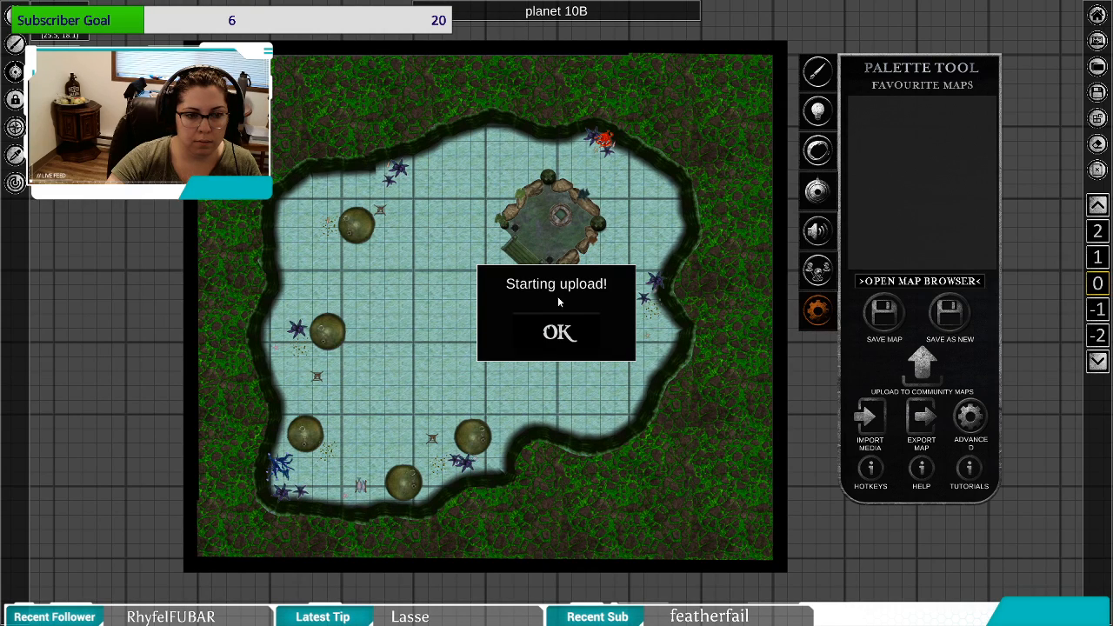
click(572, 341)
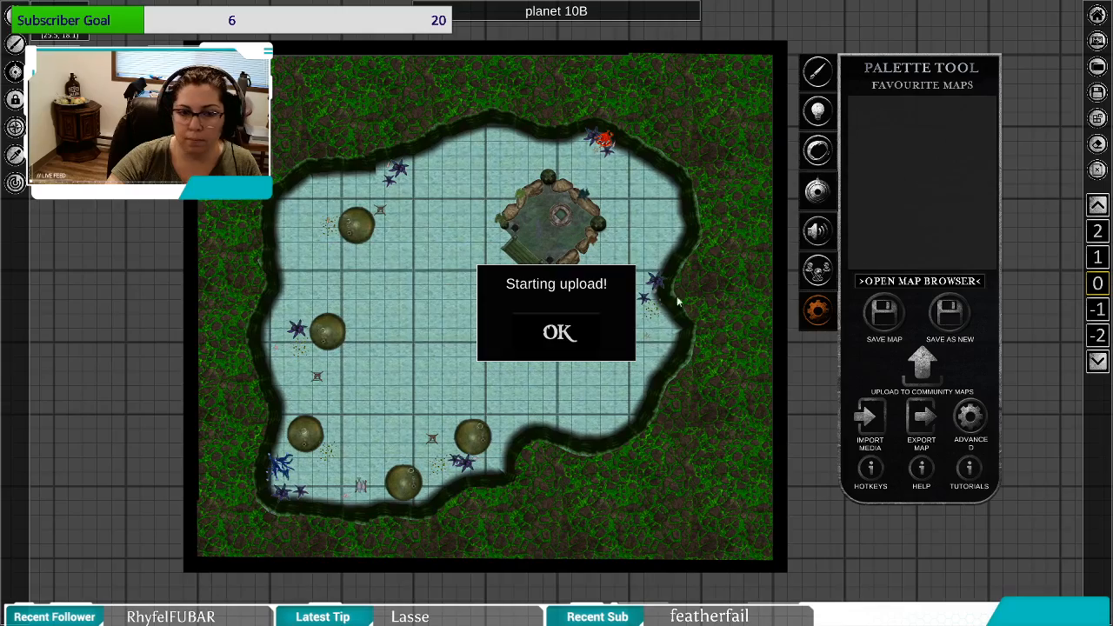
click(558, 333)
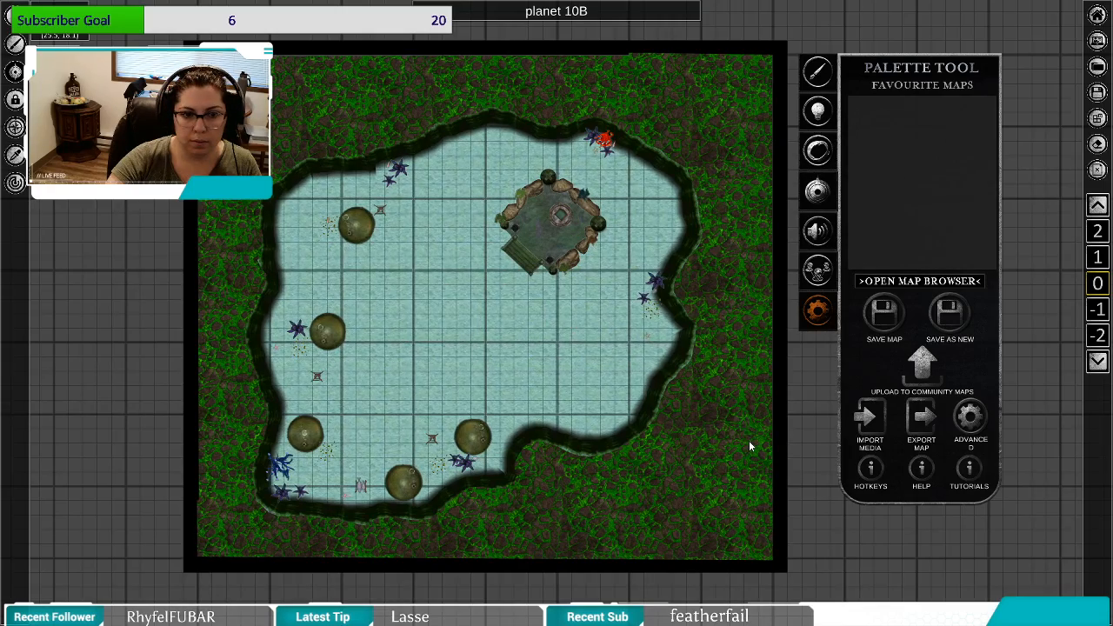
drag(748, 440, 673, 428)
mouse_move(716, 387)
mouse_down()
mouse_move(703, 445)
mouse_move(721, 404)
mouse_up()
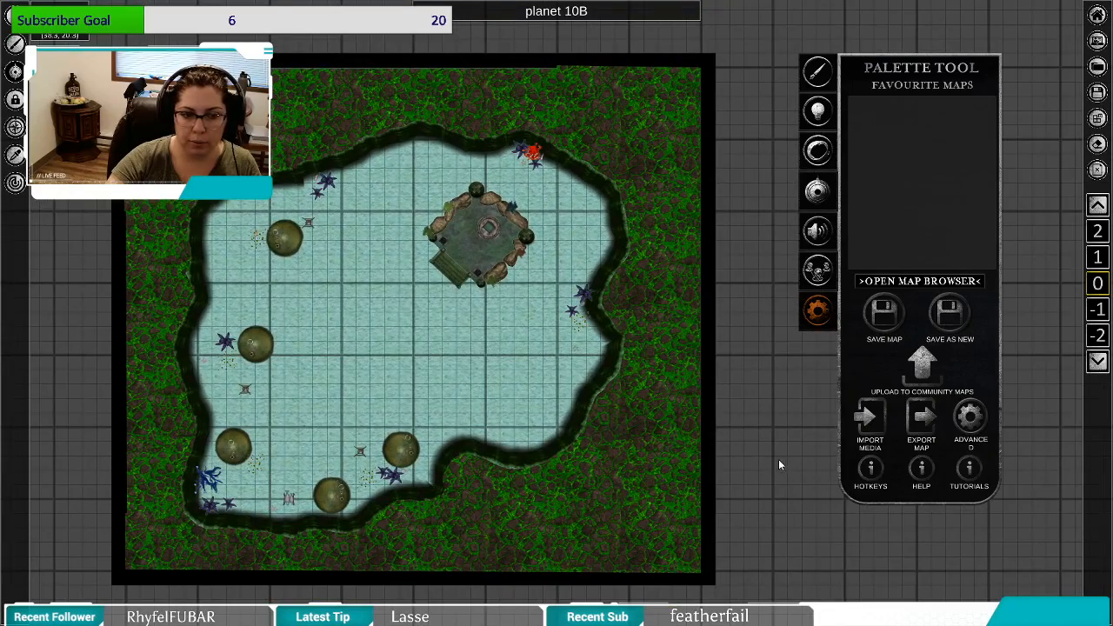
drag(725, 469, 732, 471)
drag(505, 510, 630, 501)
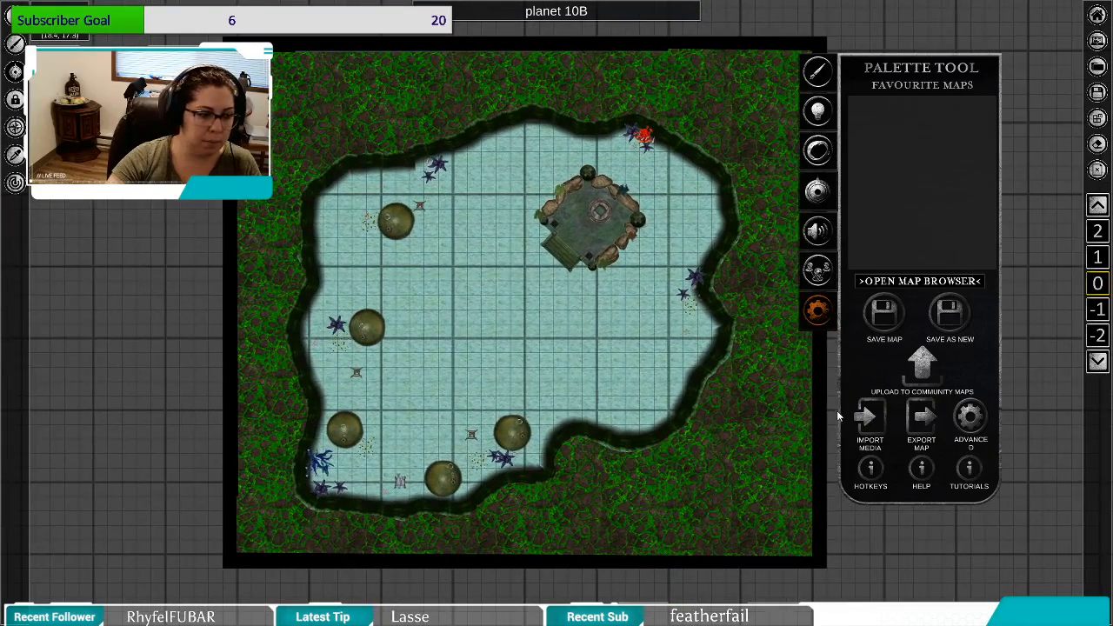
drag(837, 410, 766, 458)
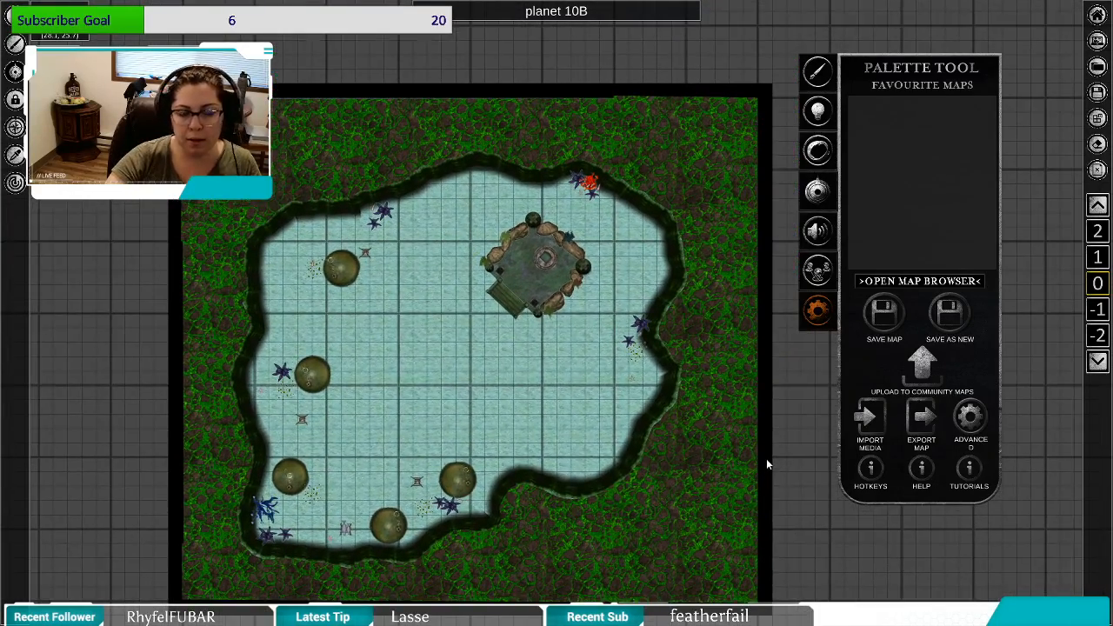